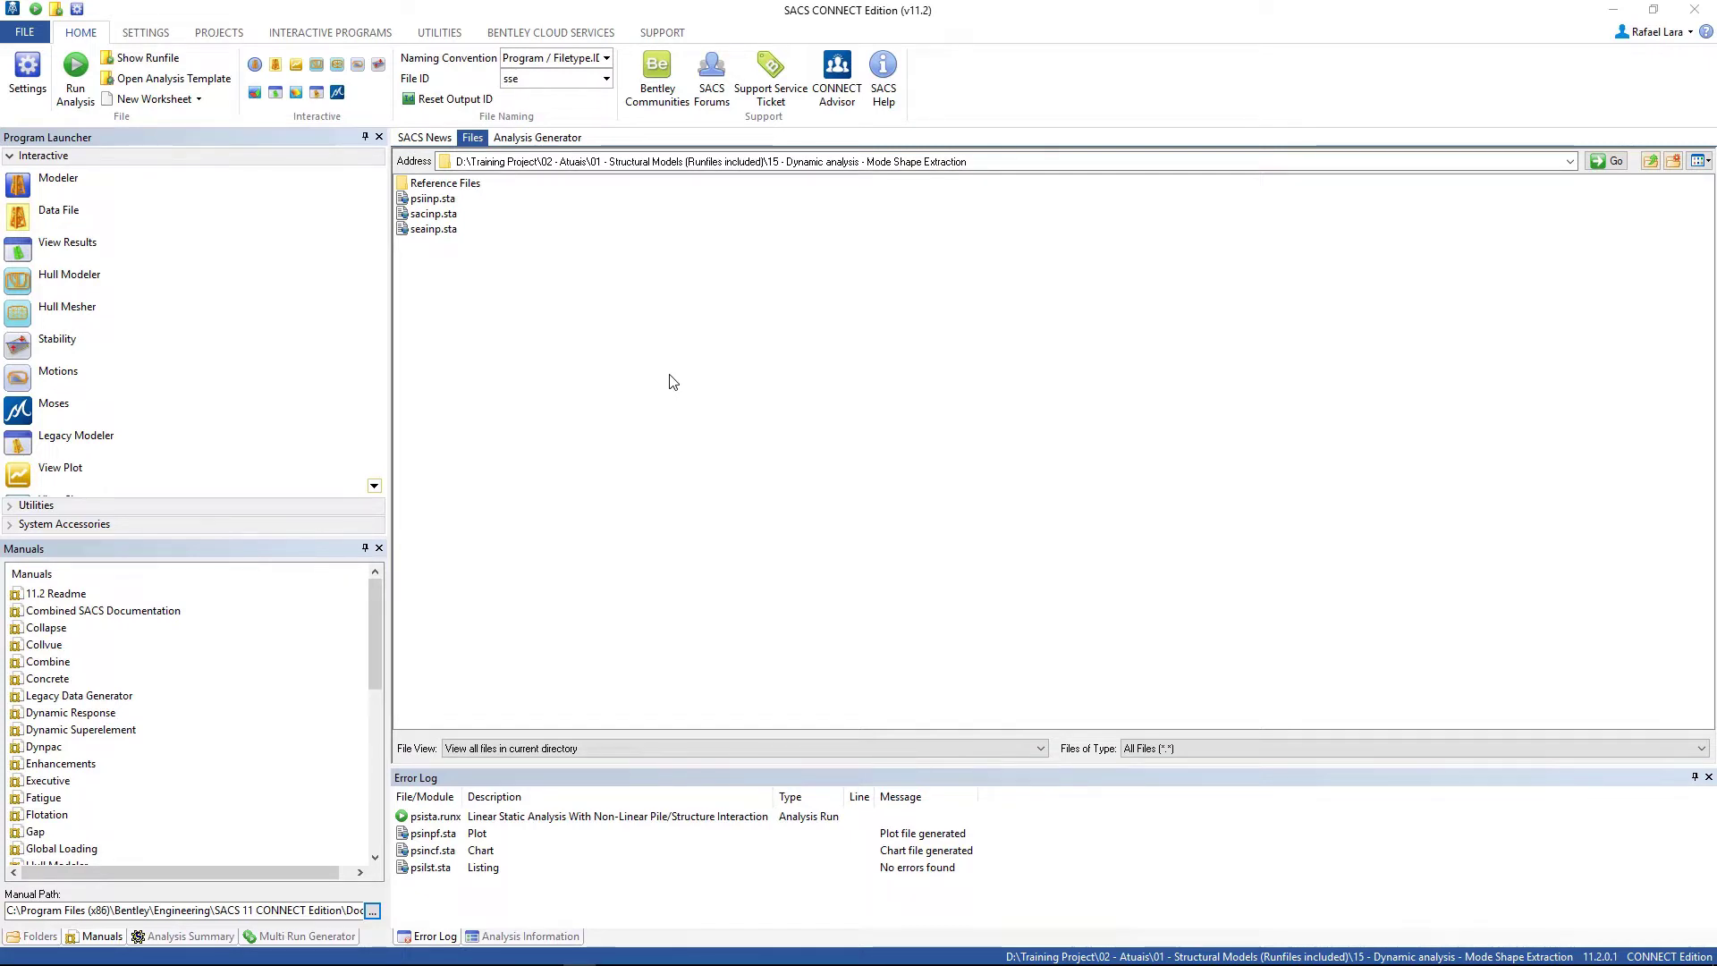
Step: Rename seainp.sta to seainp.dyn by replacing its extension
{"action": "left_click_drag", "start_coordinate": [521, 297], "coordinate": [424, 204]}
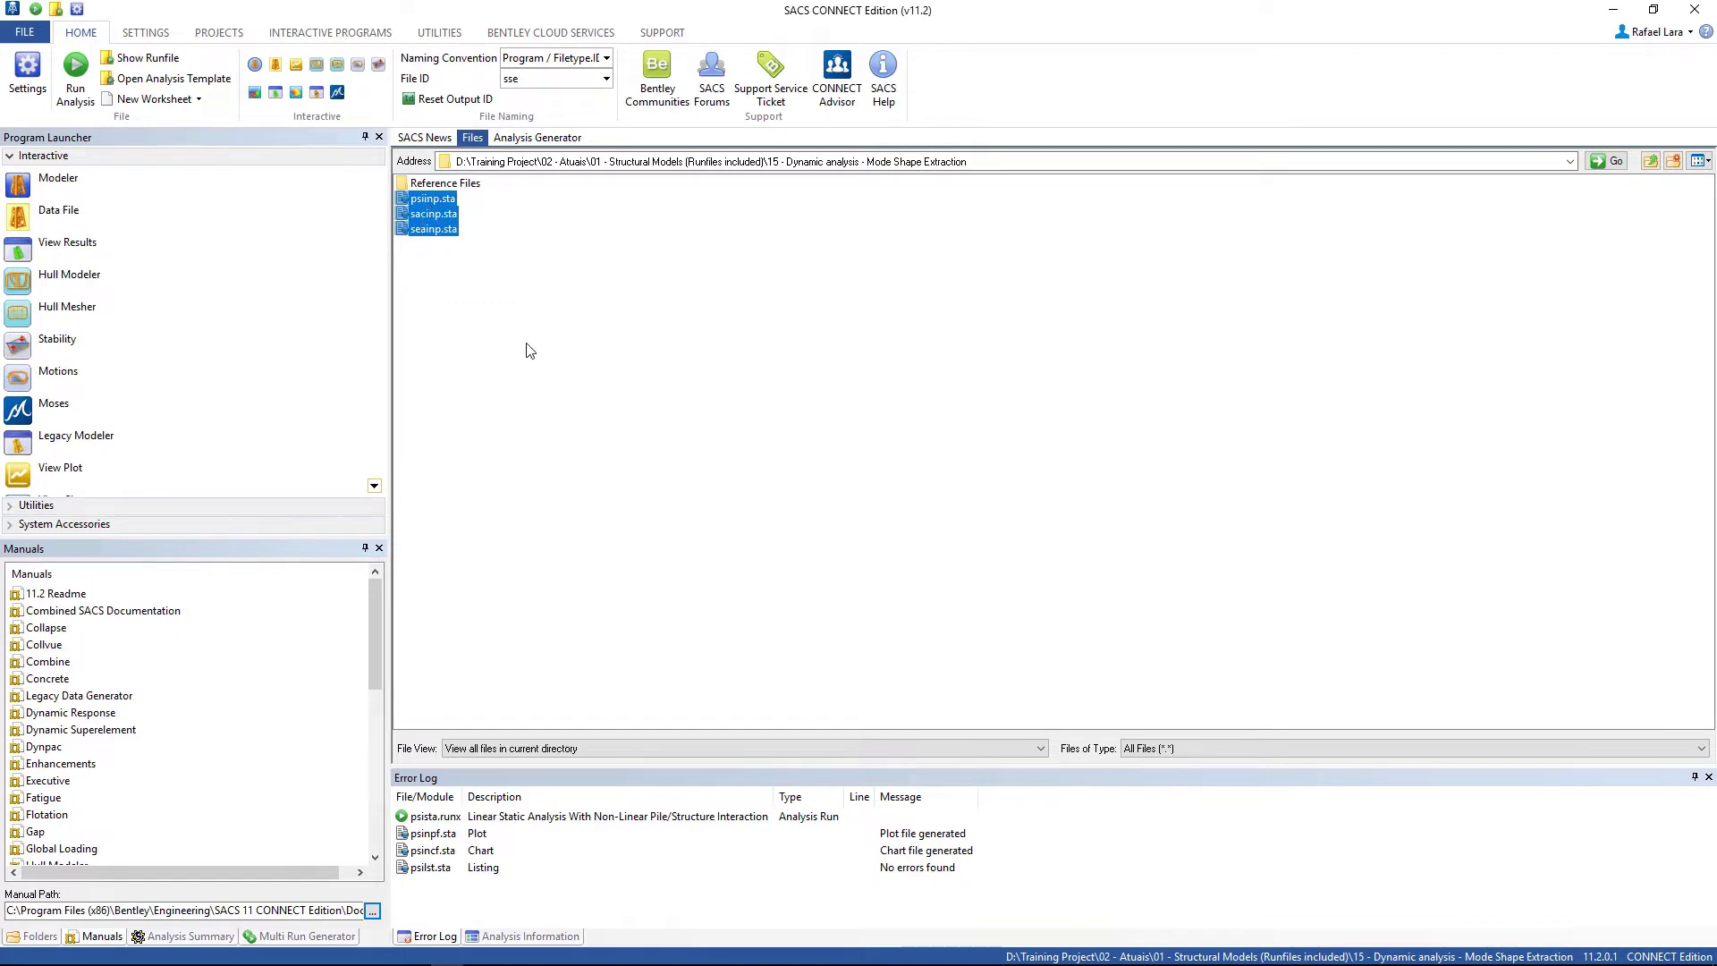
{"action": "left_click", "coordinate": [481, 185]}
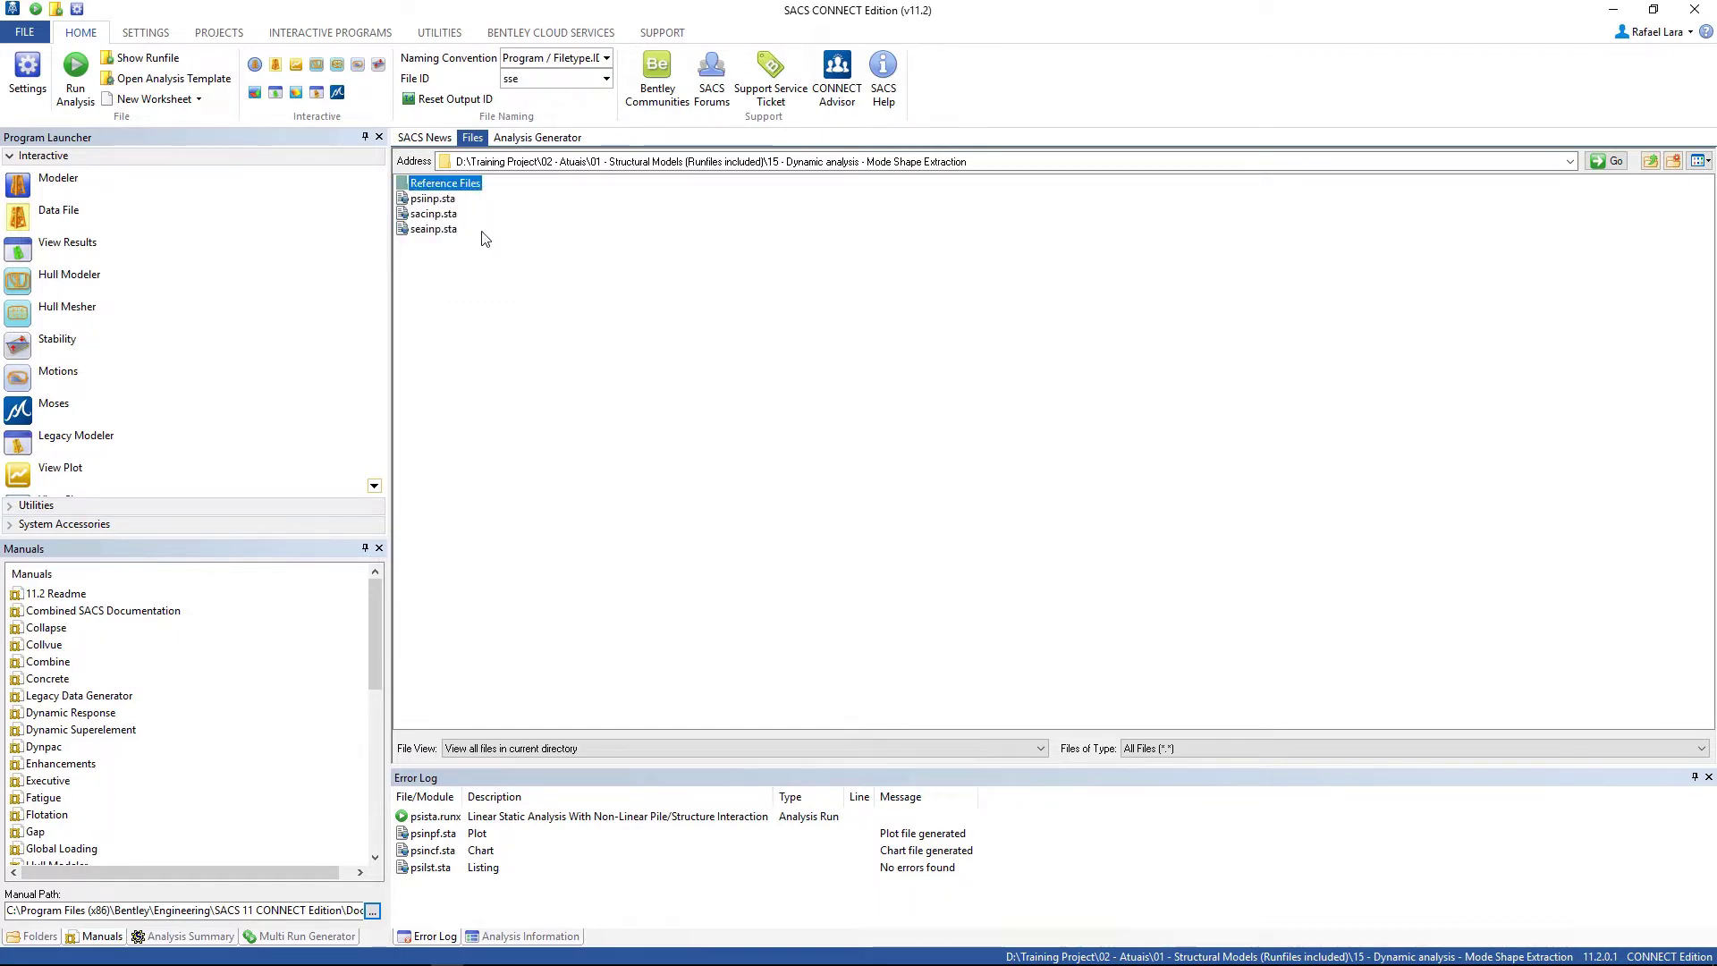
{"action": "left_click", "coordinate": [479, 242]}
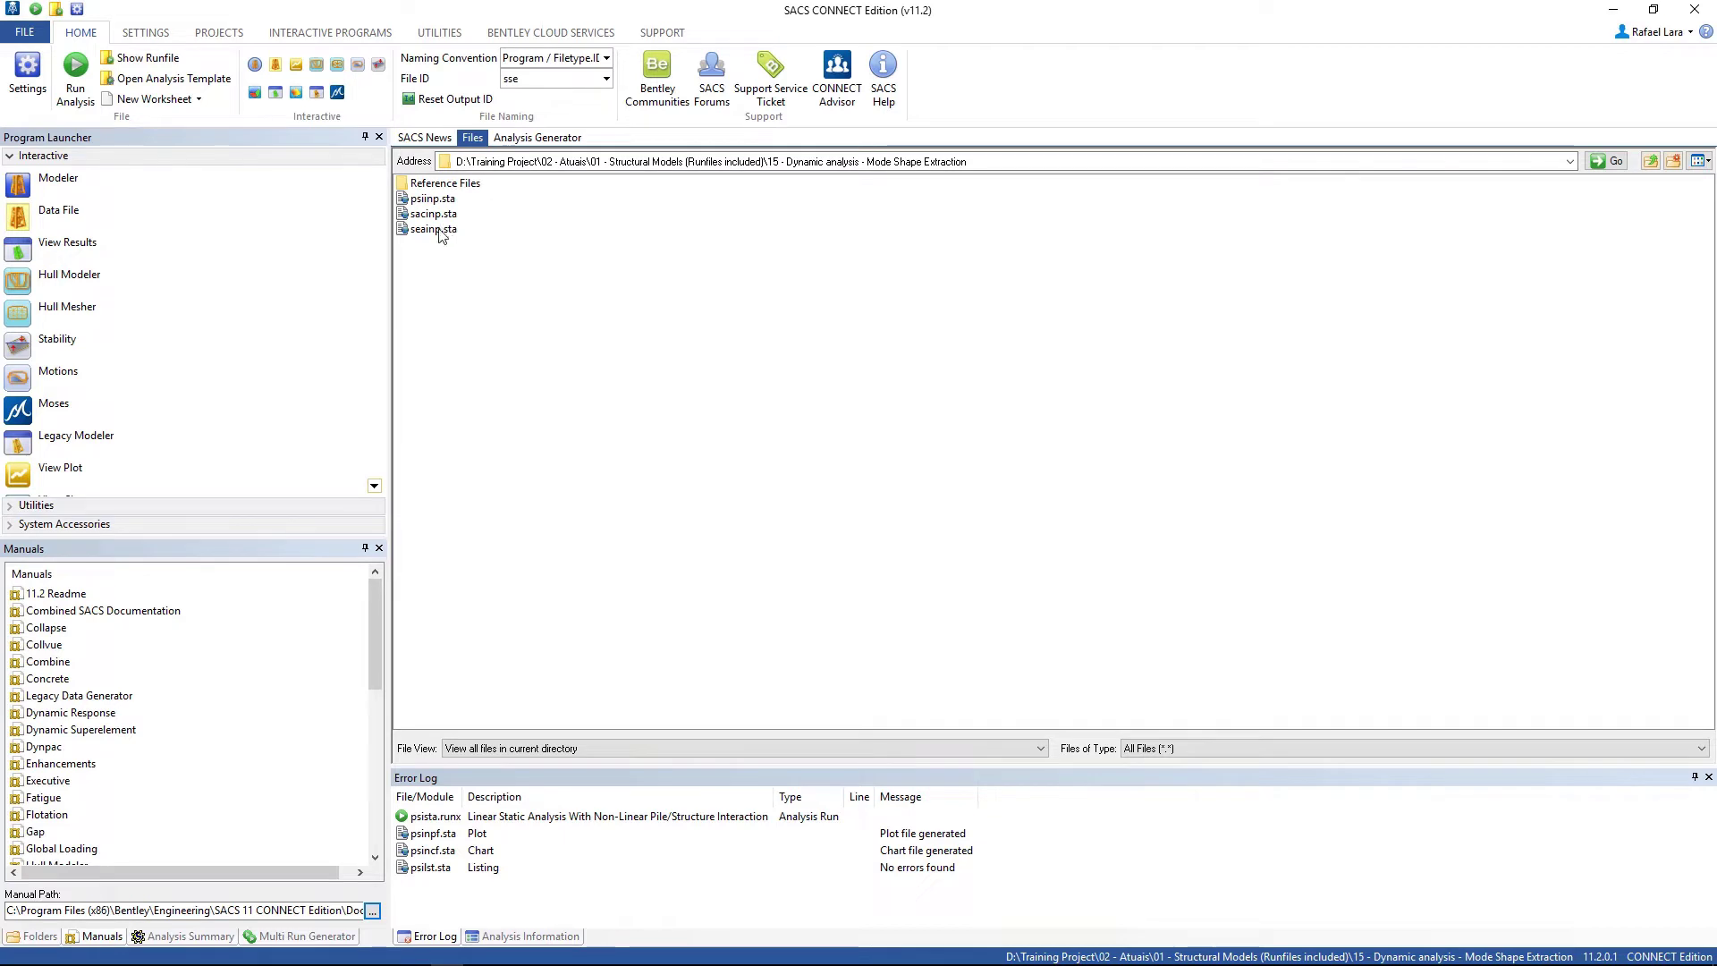
{"action": "left_click", "coordinate": [439, 232]}
{"action": "left_click", "coordinate": [443, 231]}
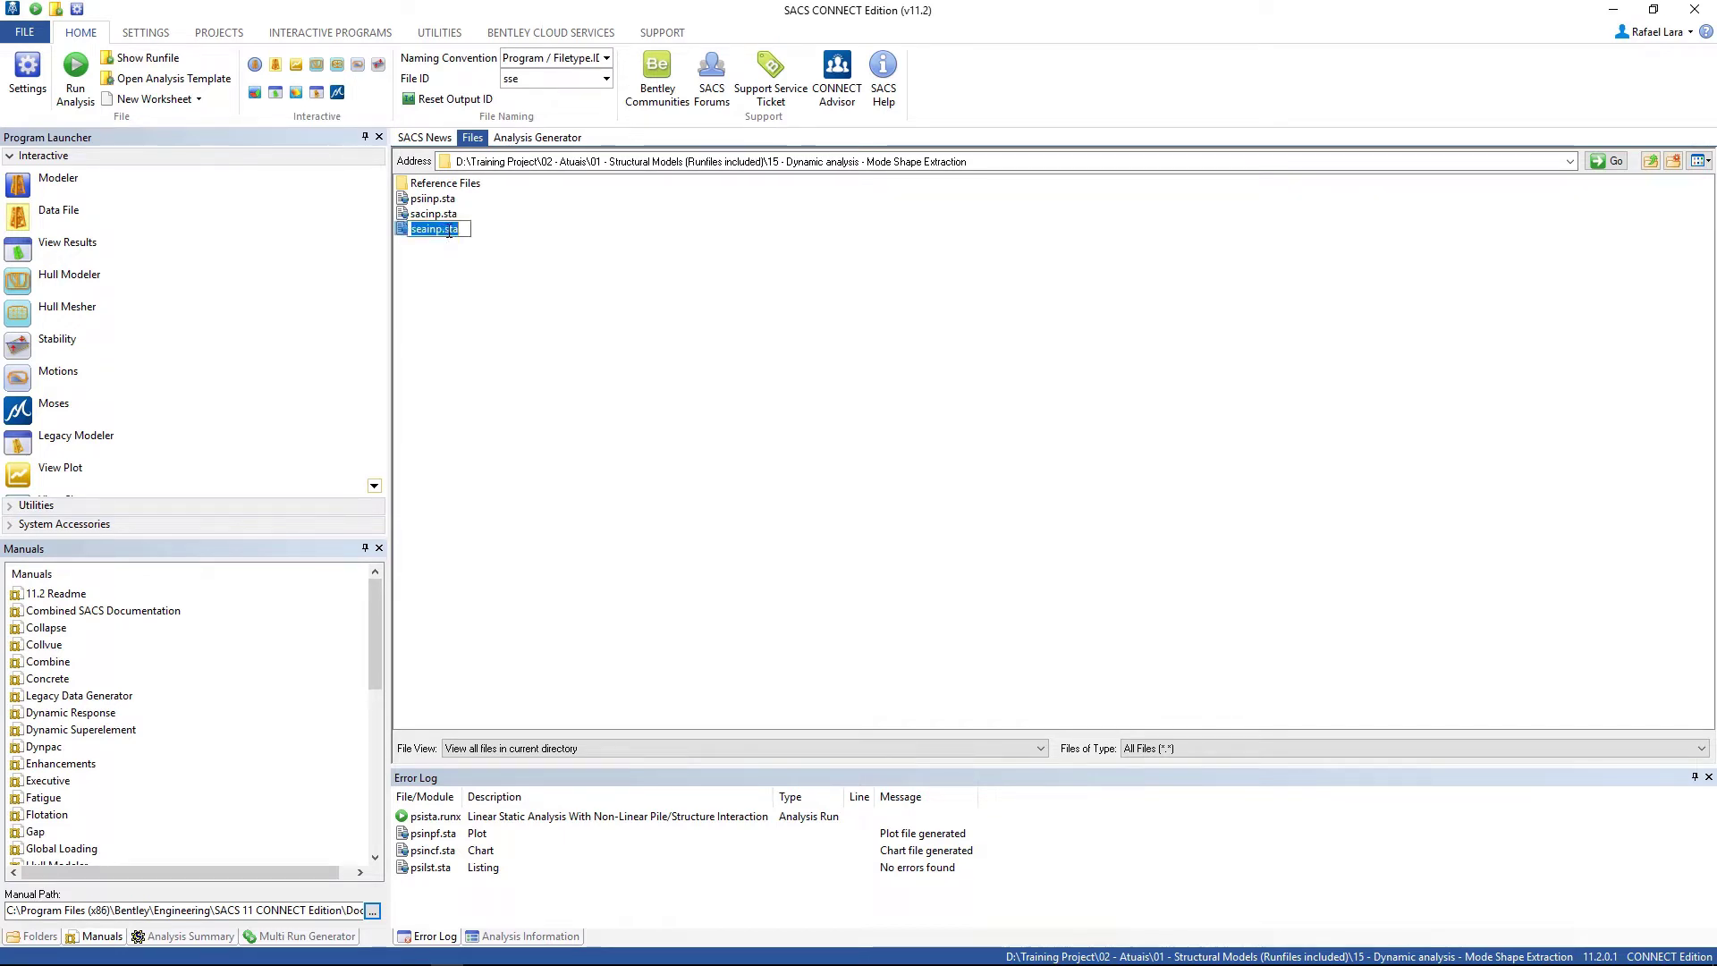
{"action": "left_click_drag", "start_coordinate": [446, 231], "coordinate": [483, 233]}
{"action": "type", "text": "dyn"}
{"action": "key", "text": "Return"}
Step: Rename sacinp.sta to sacinp.dyn
{"action": "left_click", "coordinate": [452, 216]}
{"action": "left_click", "coordinate": [452, 217]}
{"action": "left_click_drag", "start_coordinate": [447, 215], "coordinate": [481, 222]}
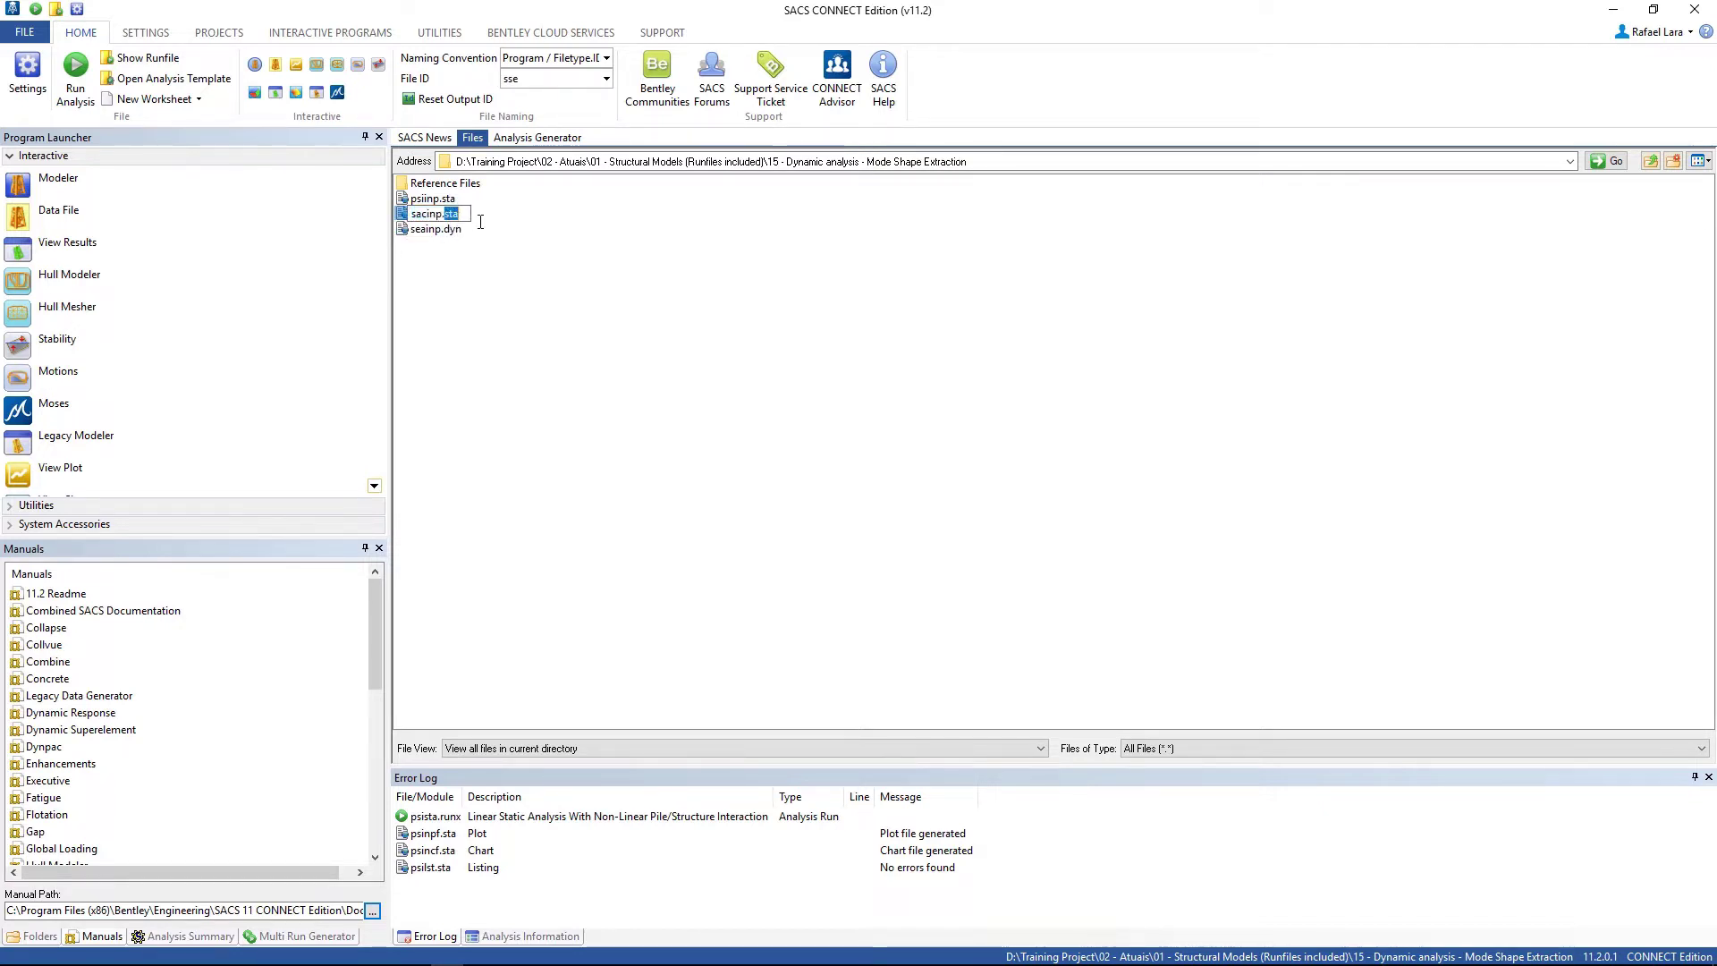
{"action": "type", "text": "dyn"}
{"action": "key", "text": "Return"}
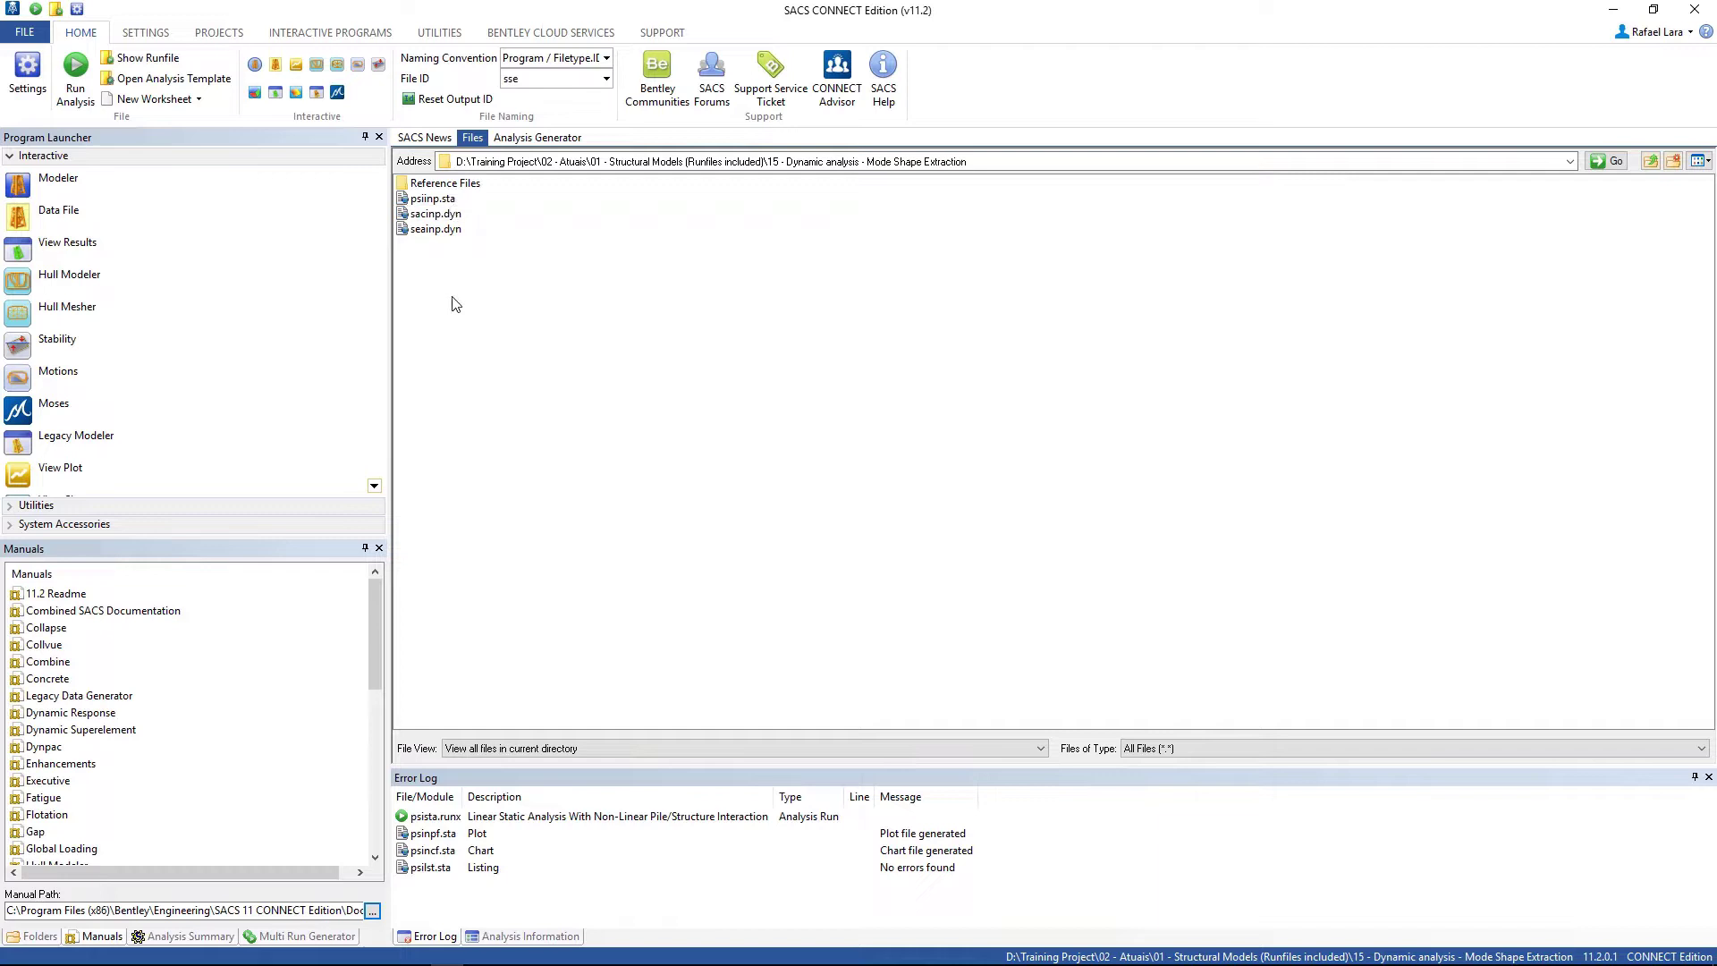
Step: Create a new folder named Static Super Element
{"action": "right_click", "coordinate": [453, 304]}
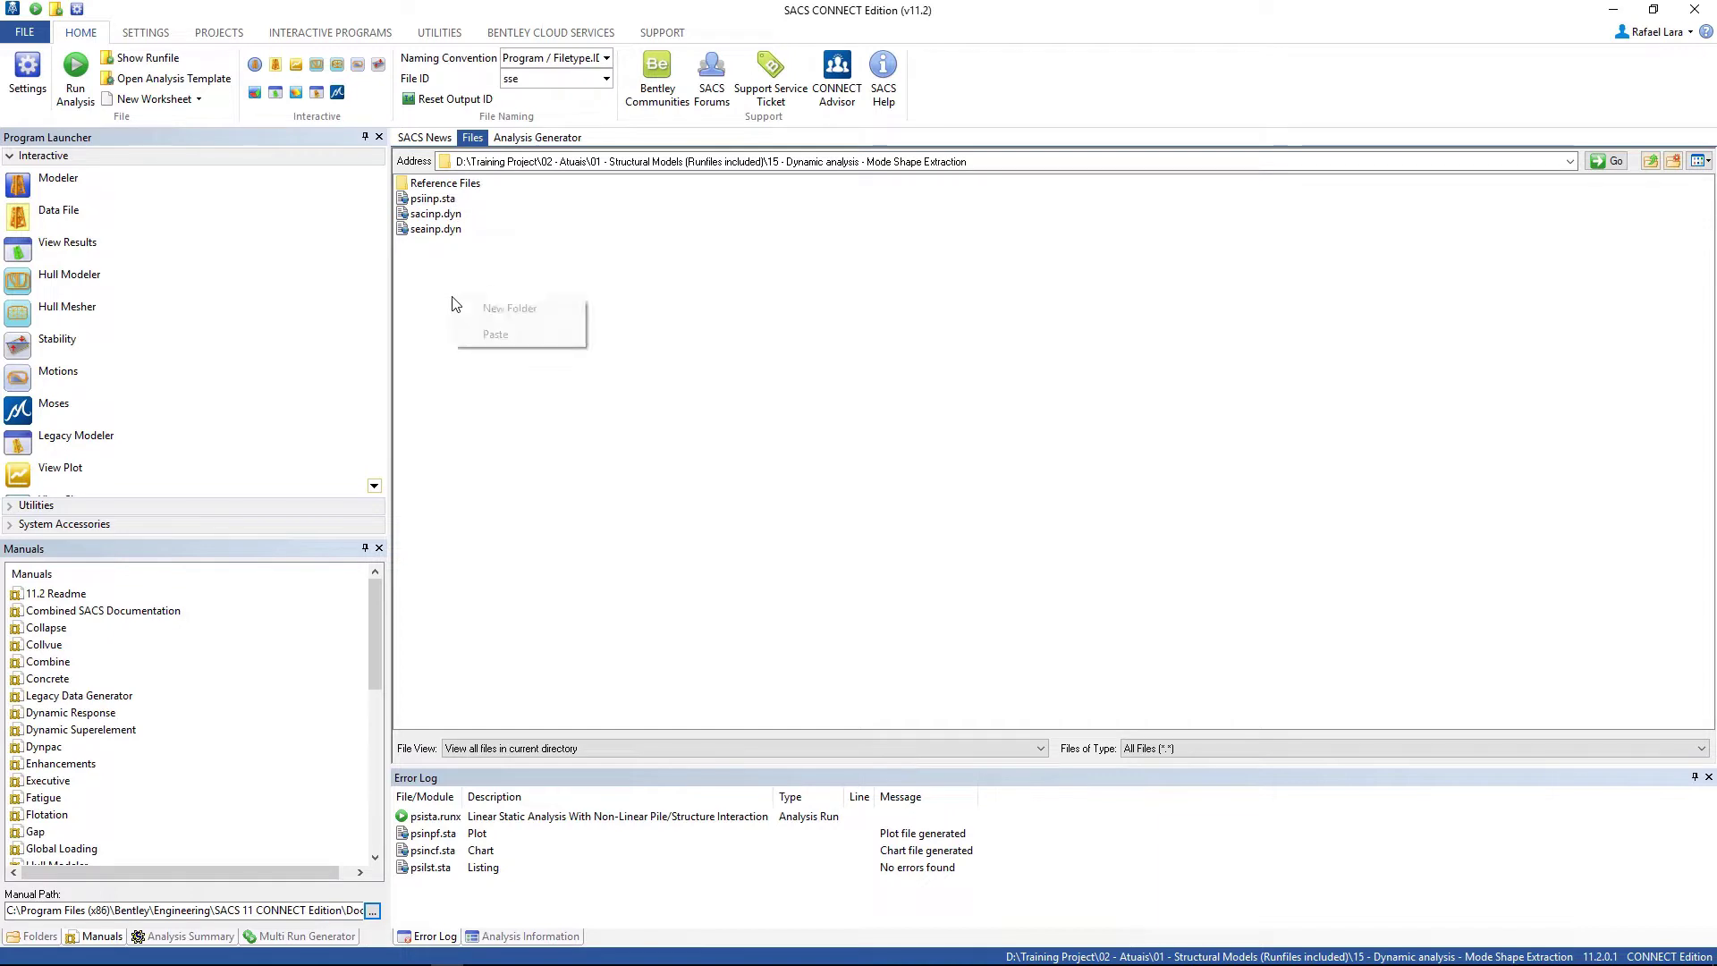
{"action": "left_click", "coordinate": [505, 309]}
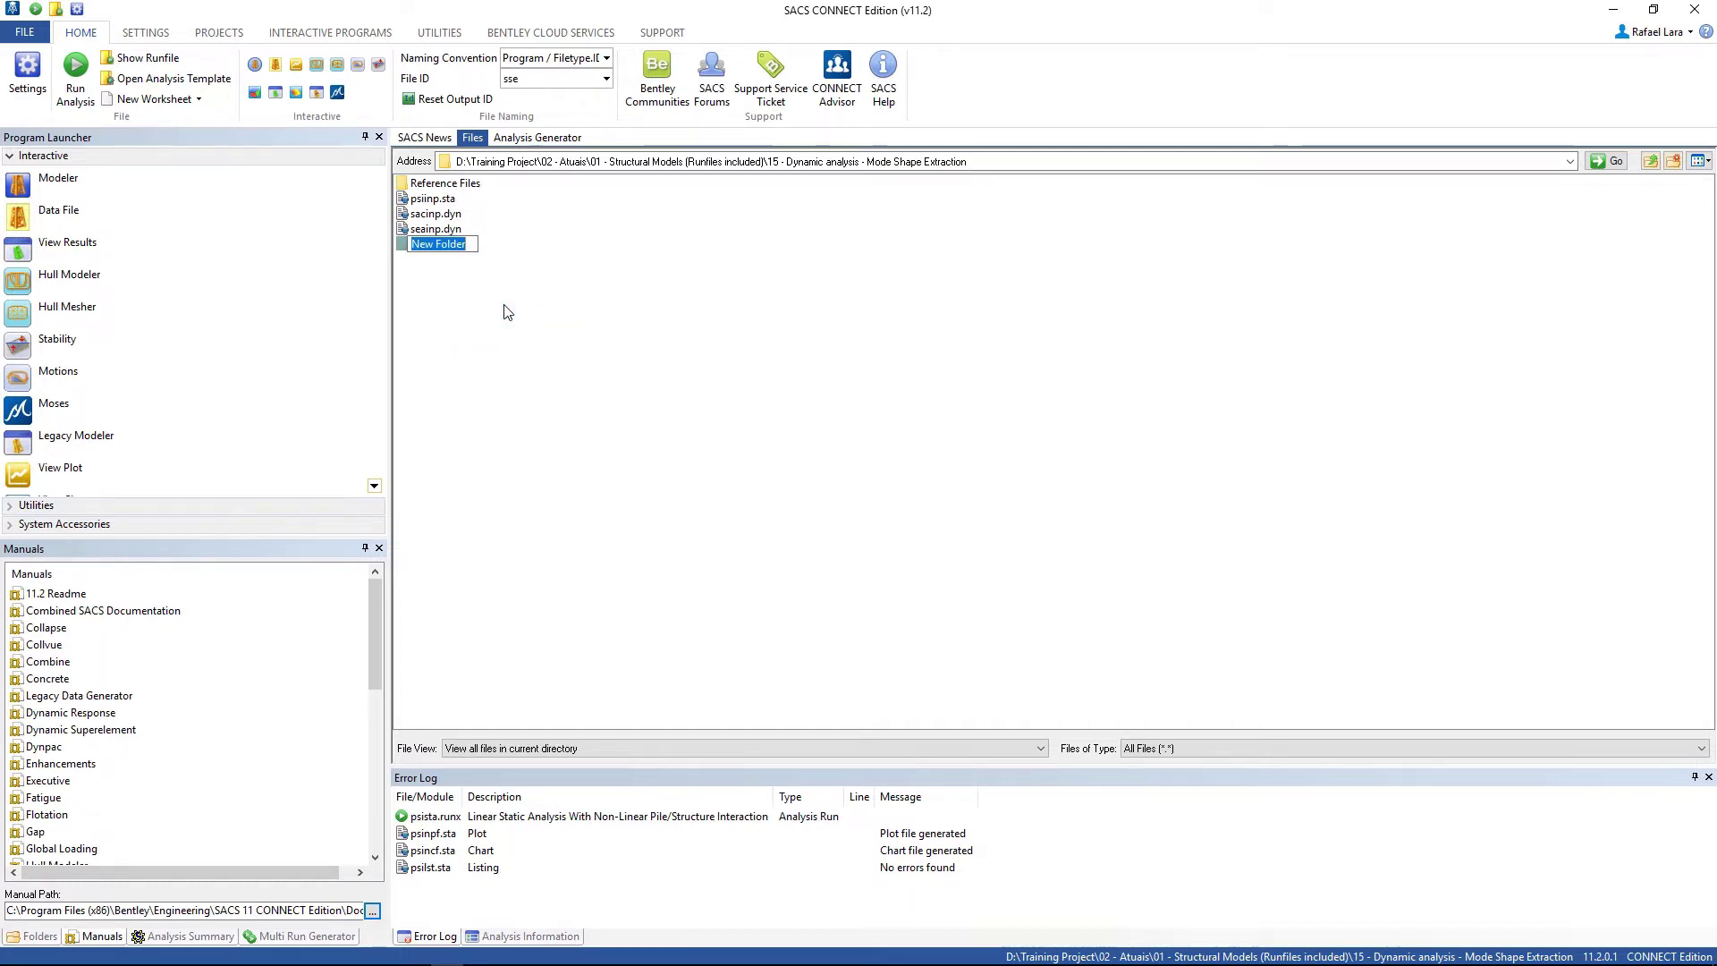
{"action": "type", "text": "Stat"}
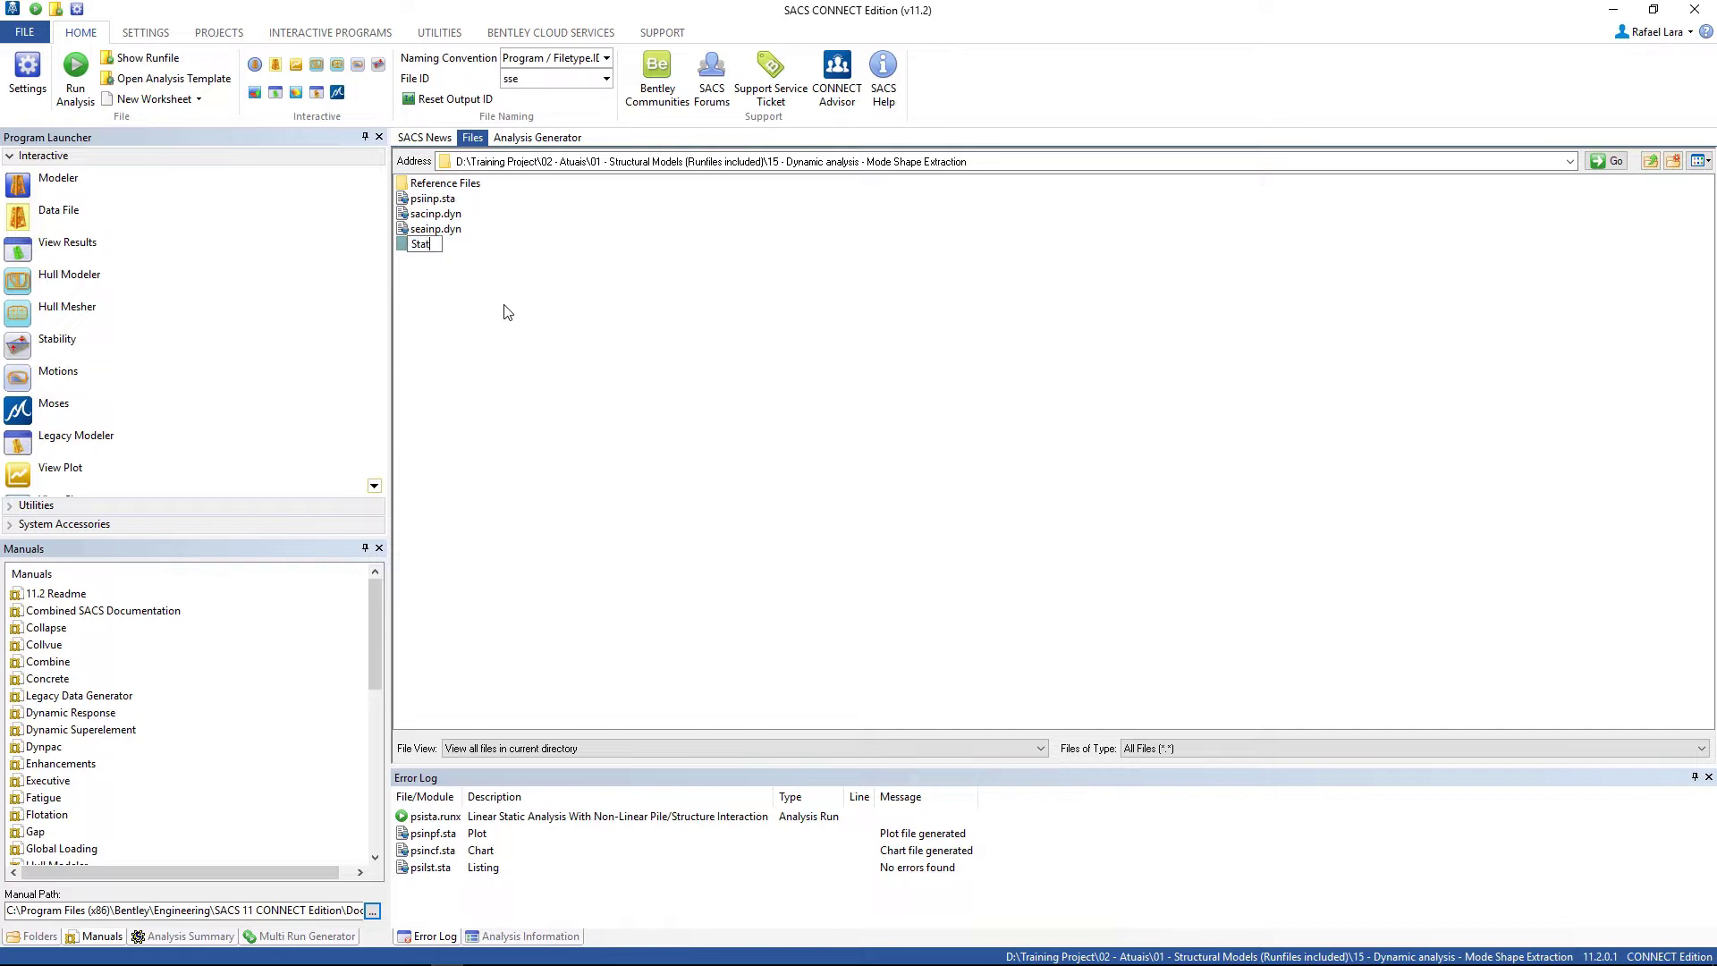
{"action": "type", "text": "ic Super Element"}
{"action": "key", "text": "Return"}
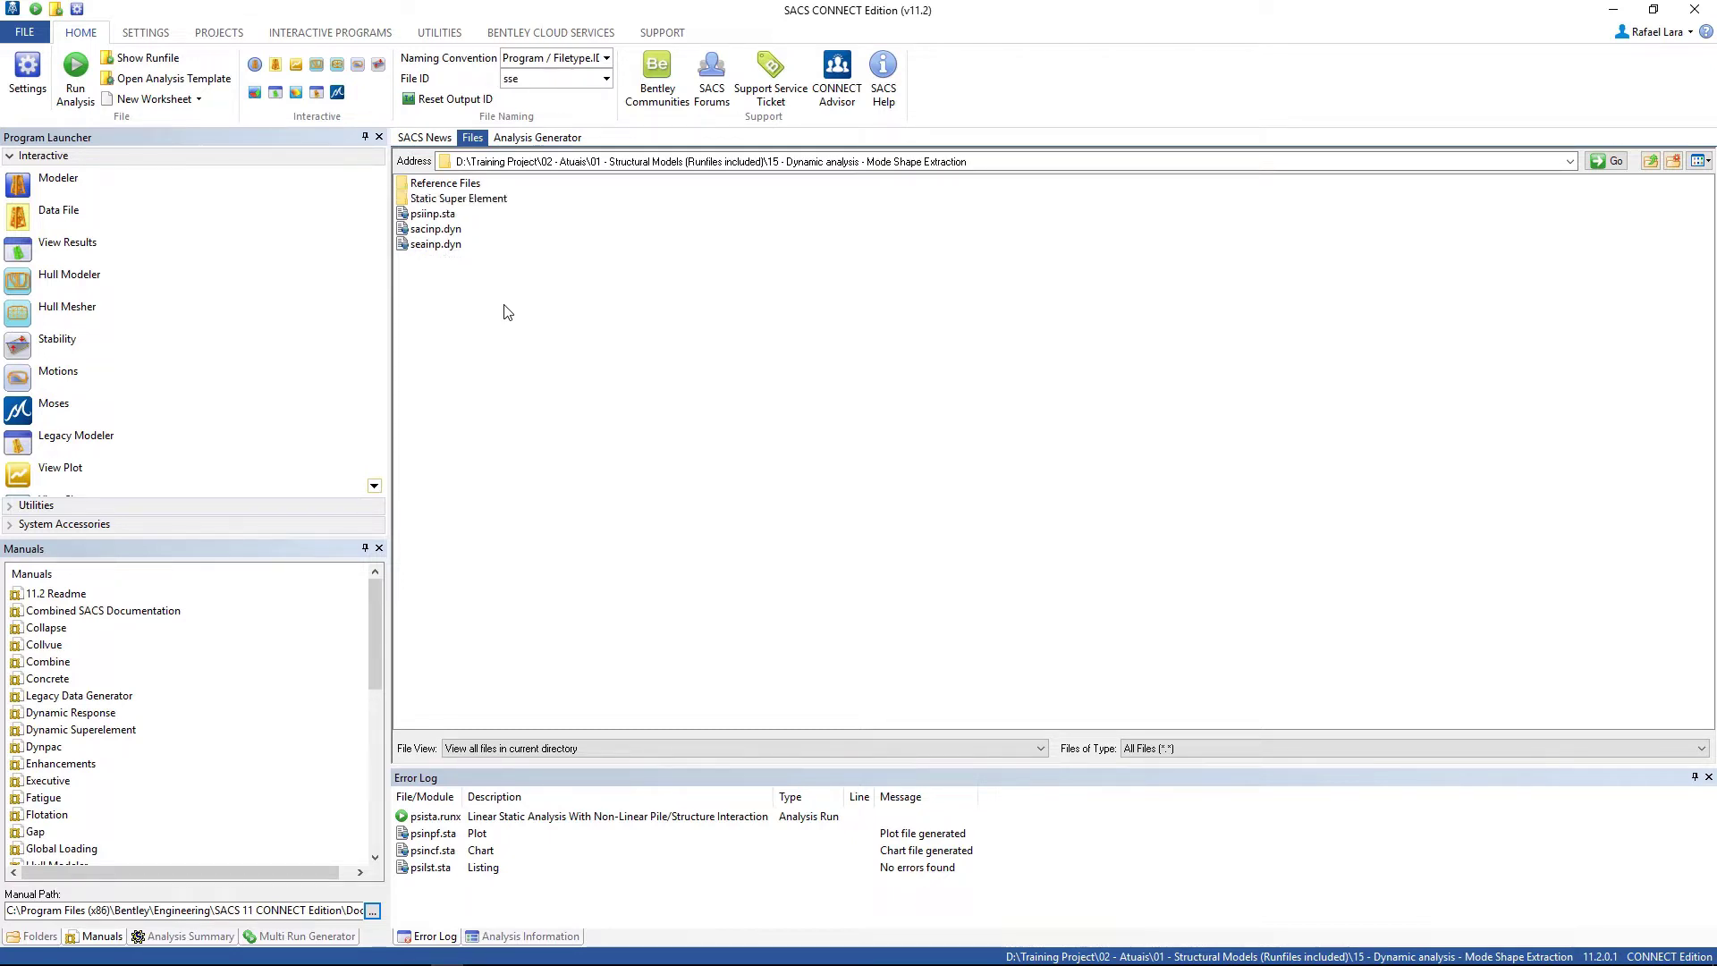
Step: Create a second new folder named Mode Shape
{"action": "right_click", "coordinate": [465, 297]}
{"action": "left_click", "coordinate": [534, 311]}
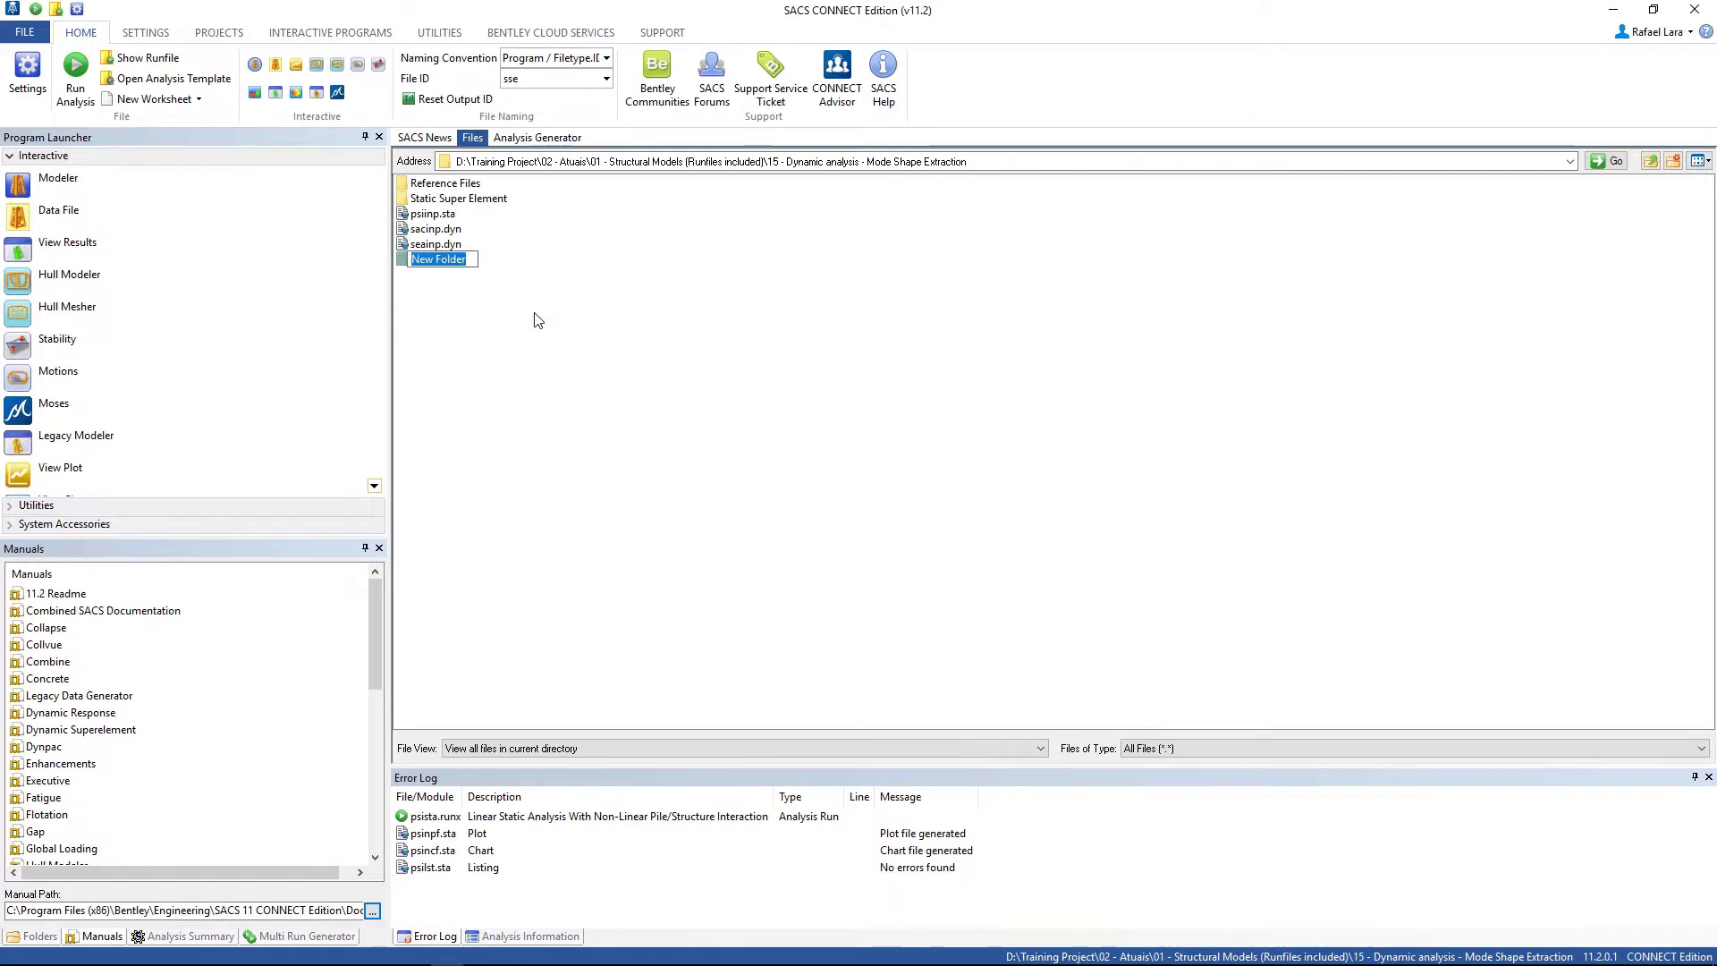
{"action": "type", "text": "mode"}
{"action": "key", "text": "BackSpace"}
{"action": "key", "text": "BackSpace"}
{"action": "key", "text": "BackSpace"}
{"action": "key", "text": "BackSpace"}
{"action": "type", "text": "Mode "}
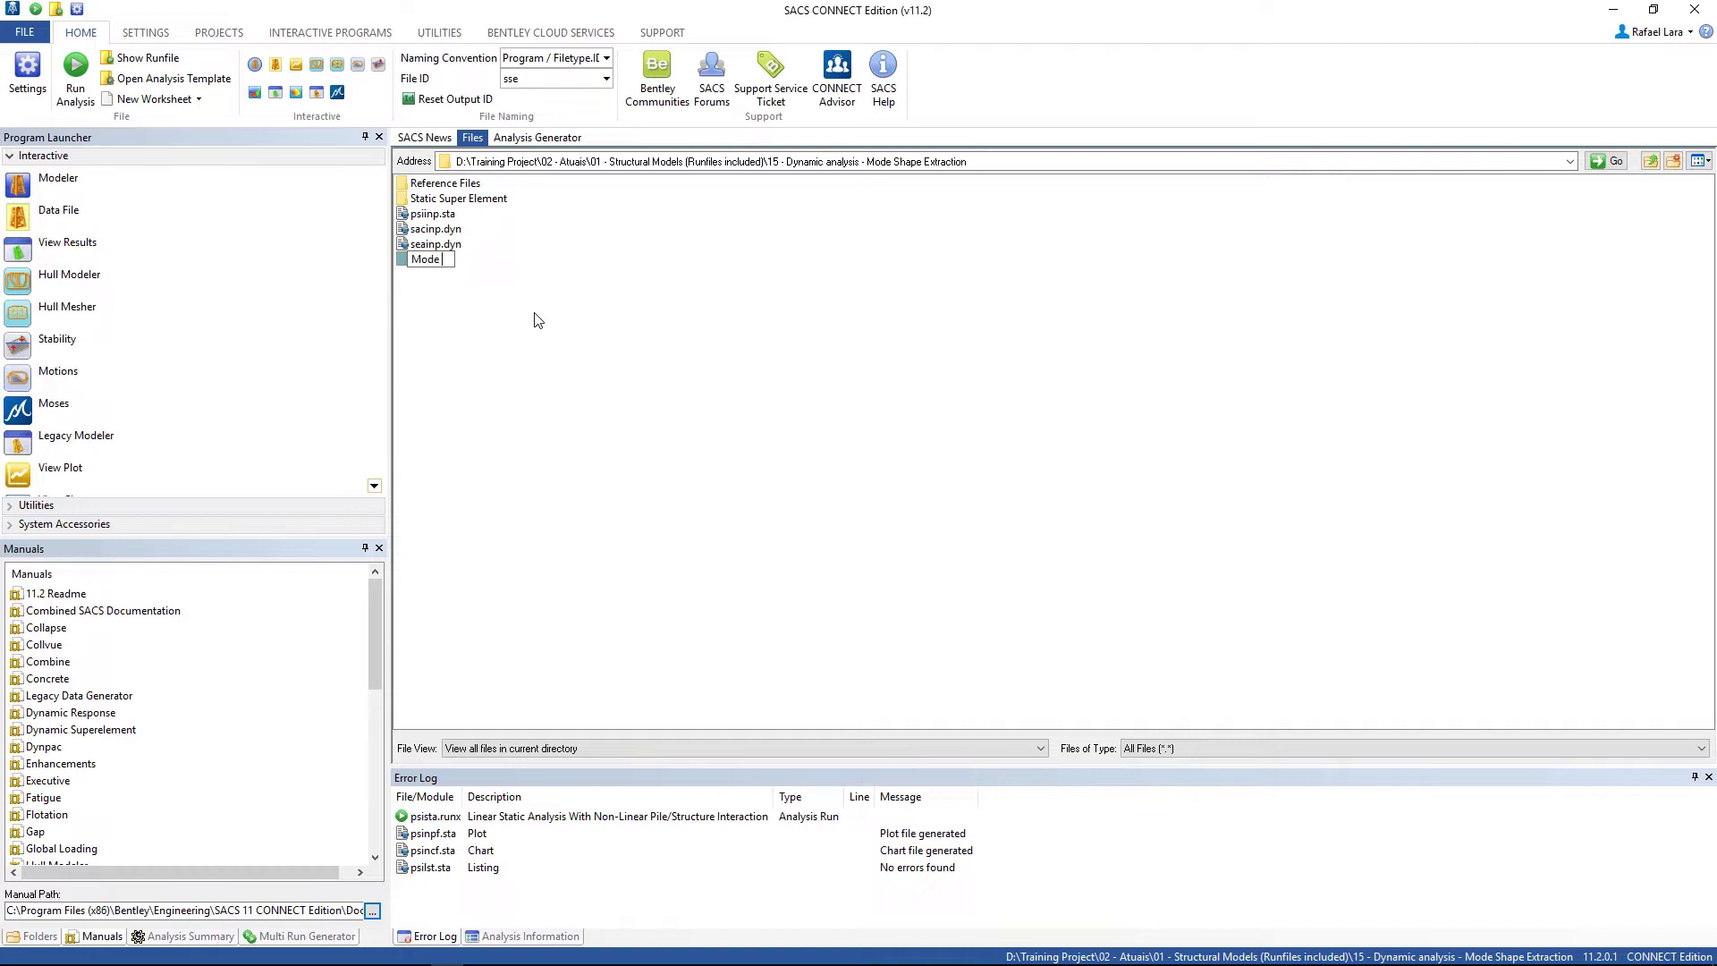
{"action": "type", "text": "Shape"}
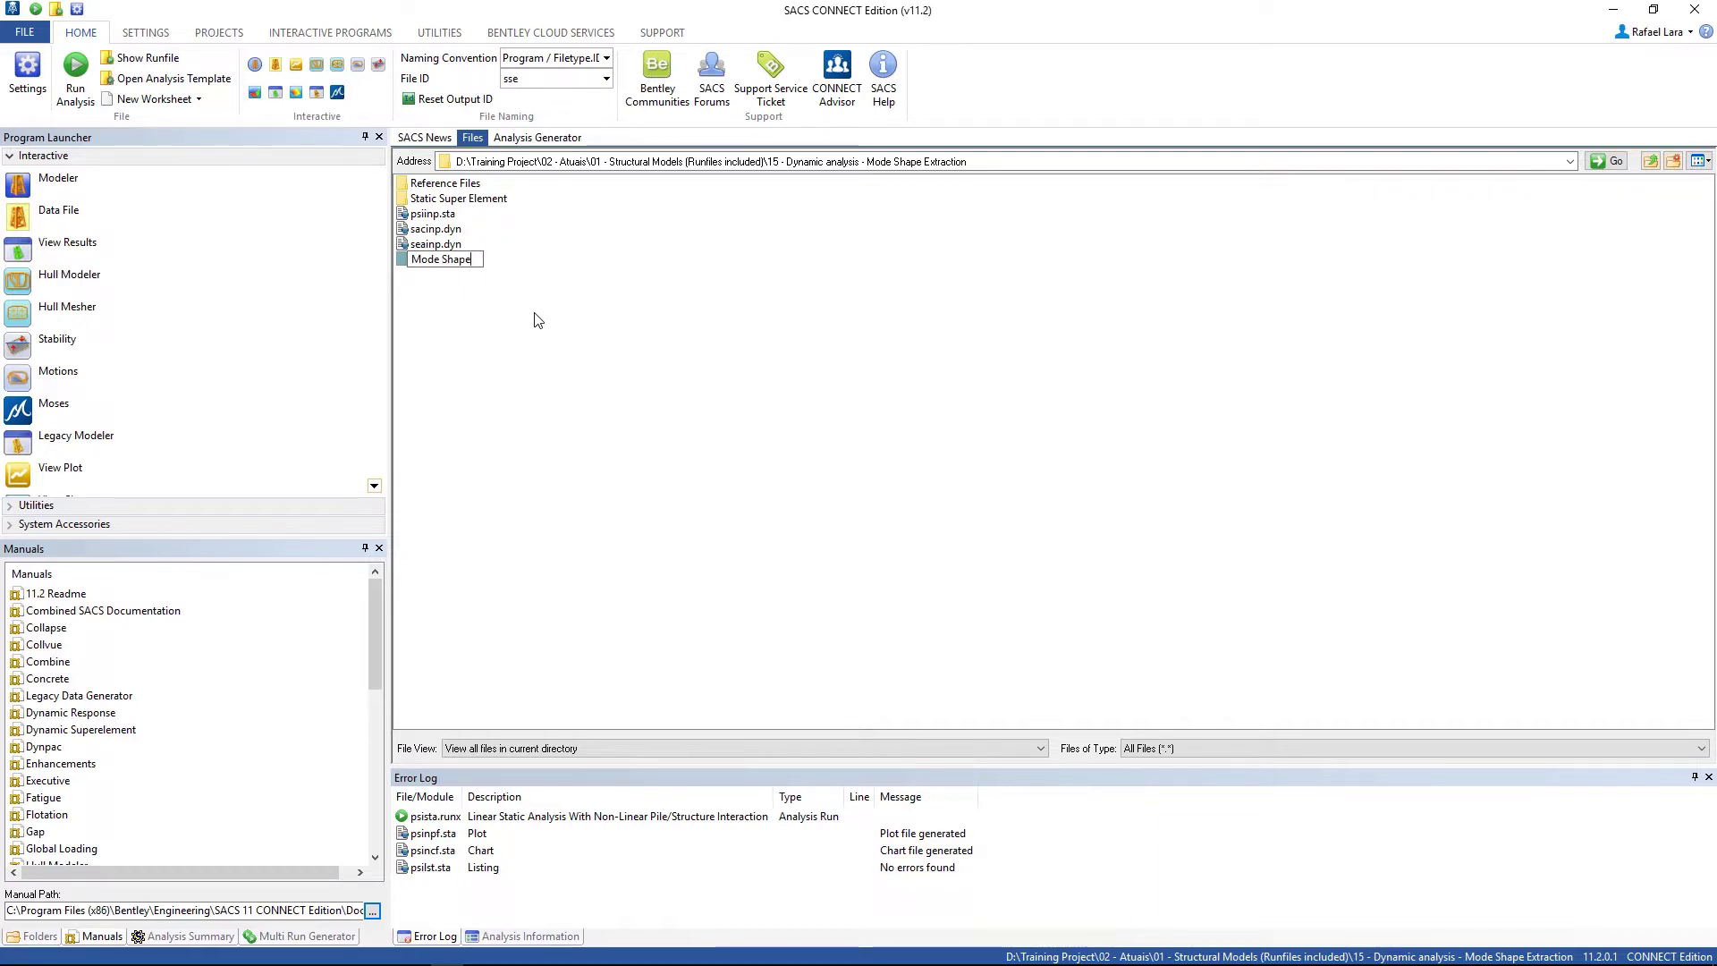
{"action": "key", "text": "Return"}
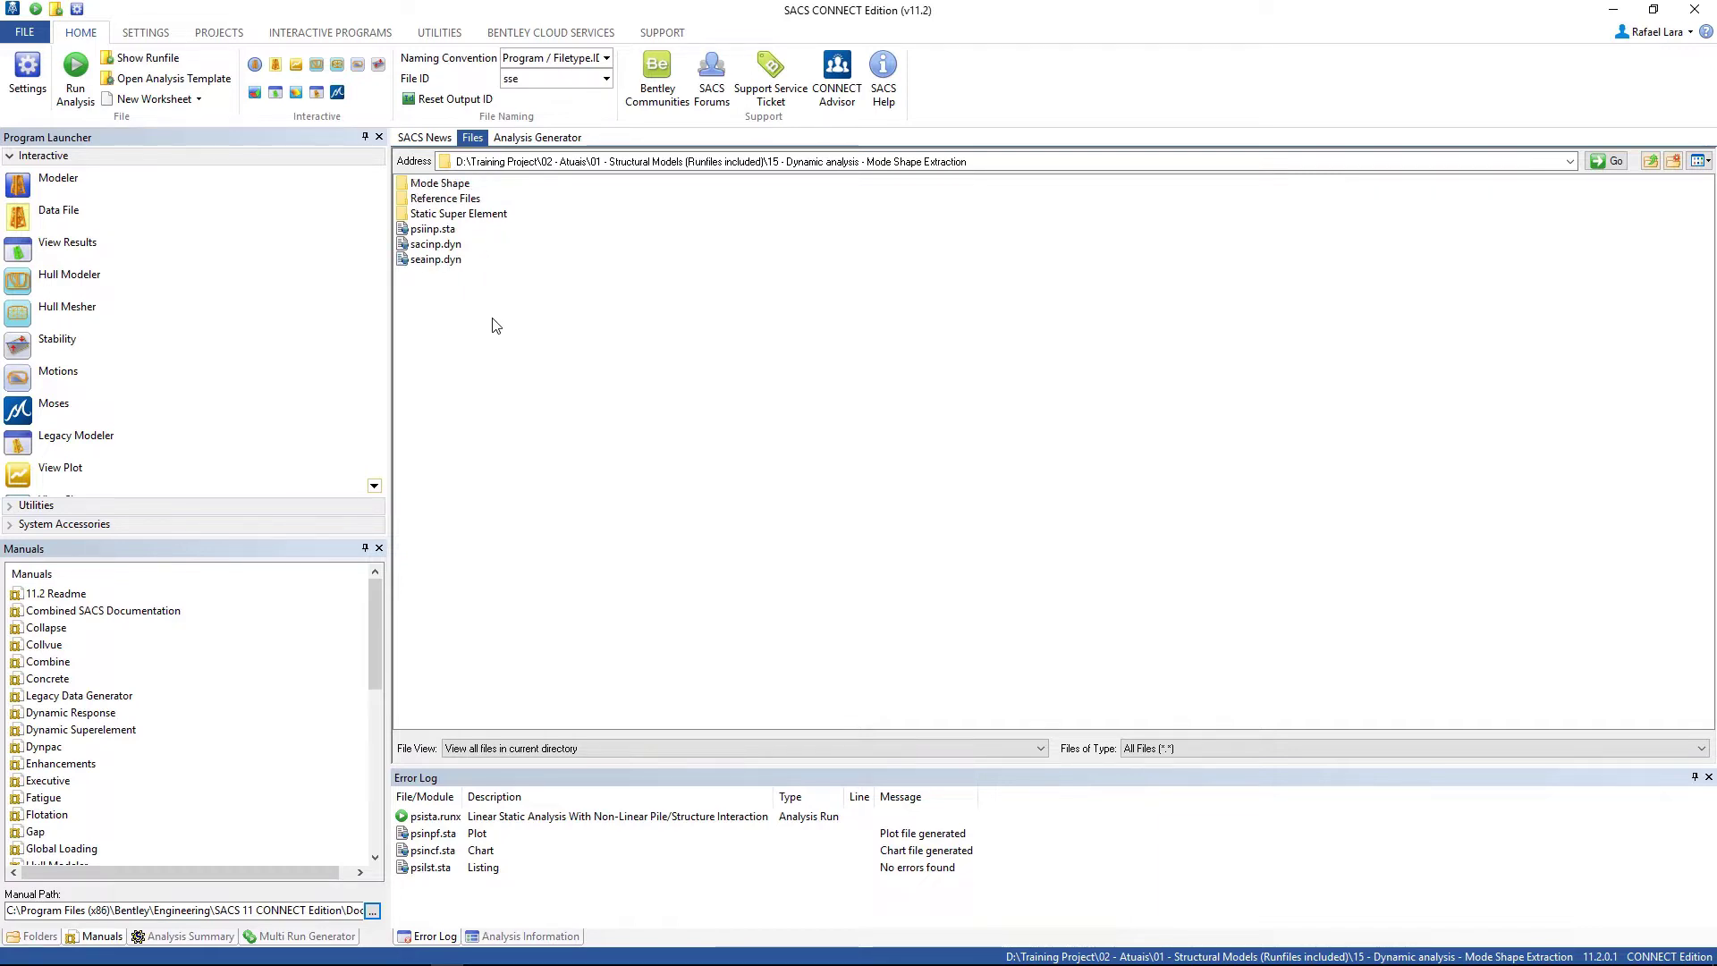
Step: Move sacinp.dyn and seainp.dyn into the Mode Shape folder, then open sacinp.dyn in the Modeler
{"action": "left_click_drag", "start_coordinate": [491, 316], "coordinate": [486, 219]}
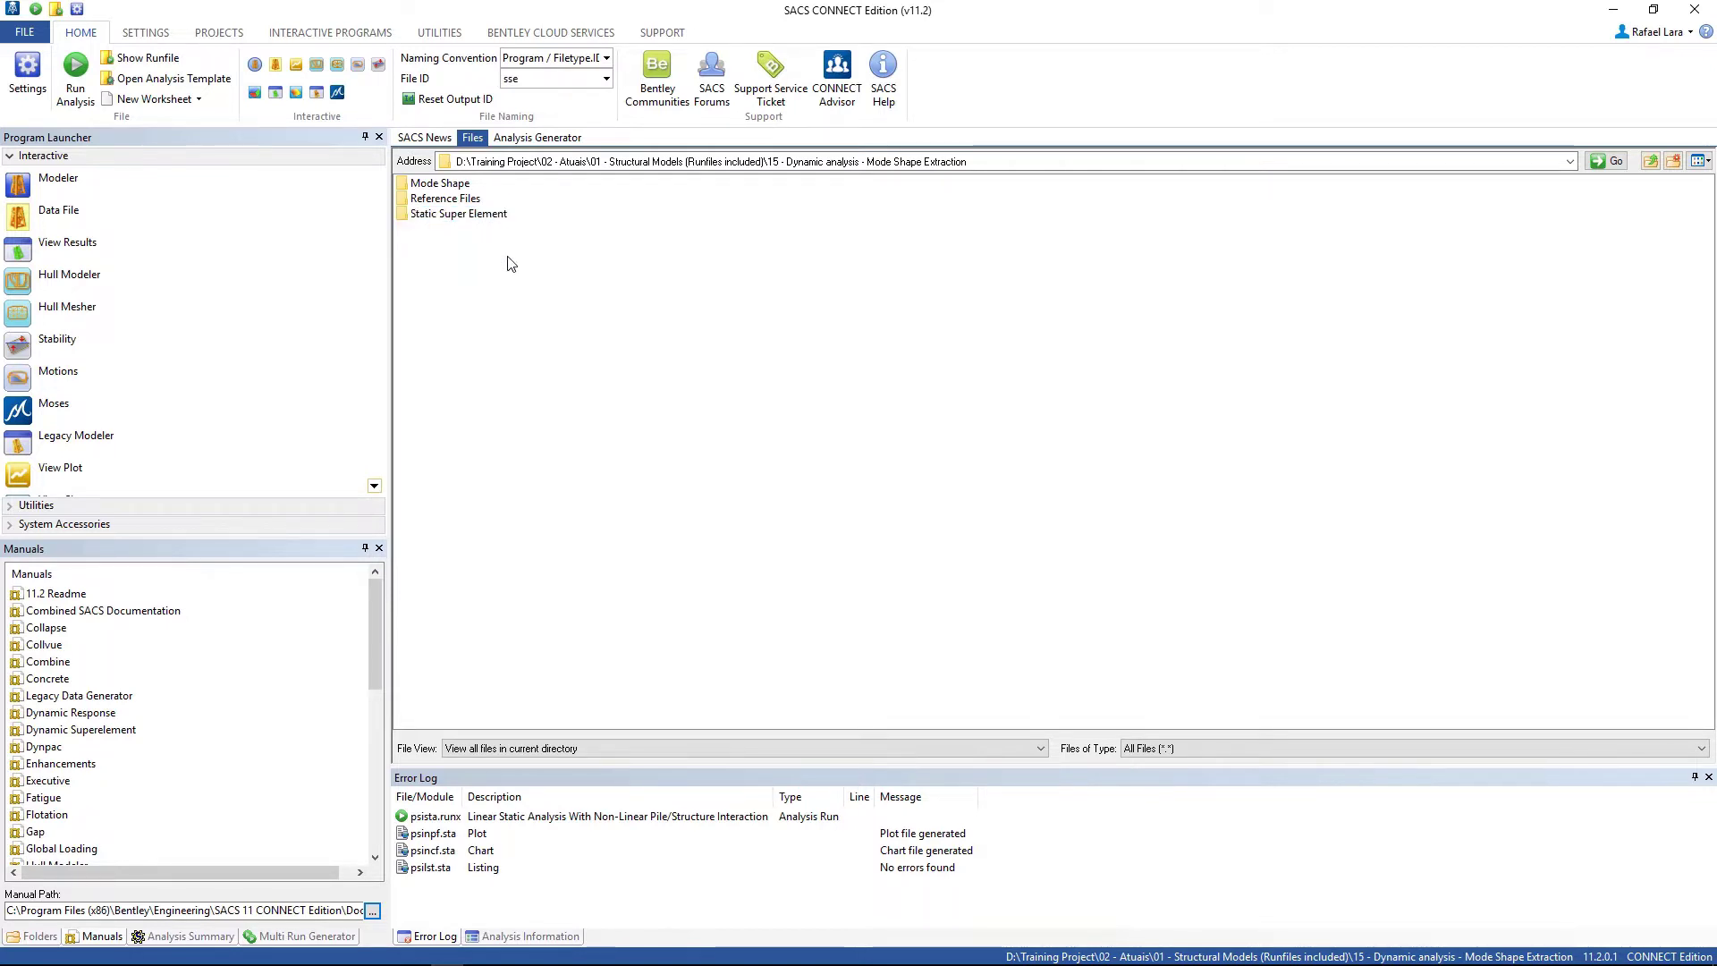
{"action": "double_click", "coordinate": [453, 187]}
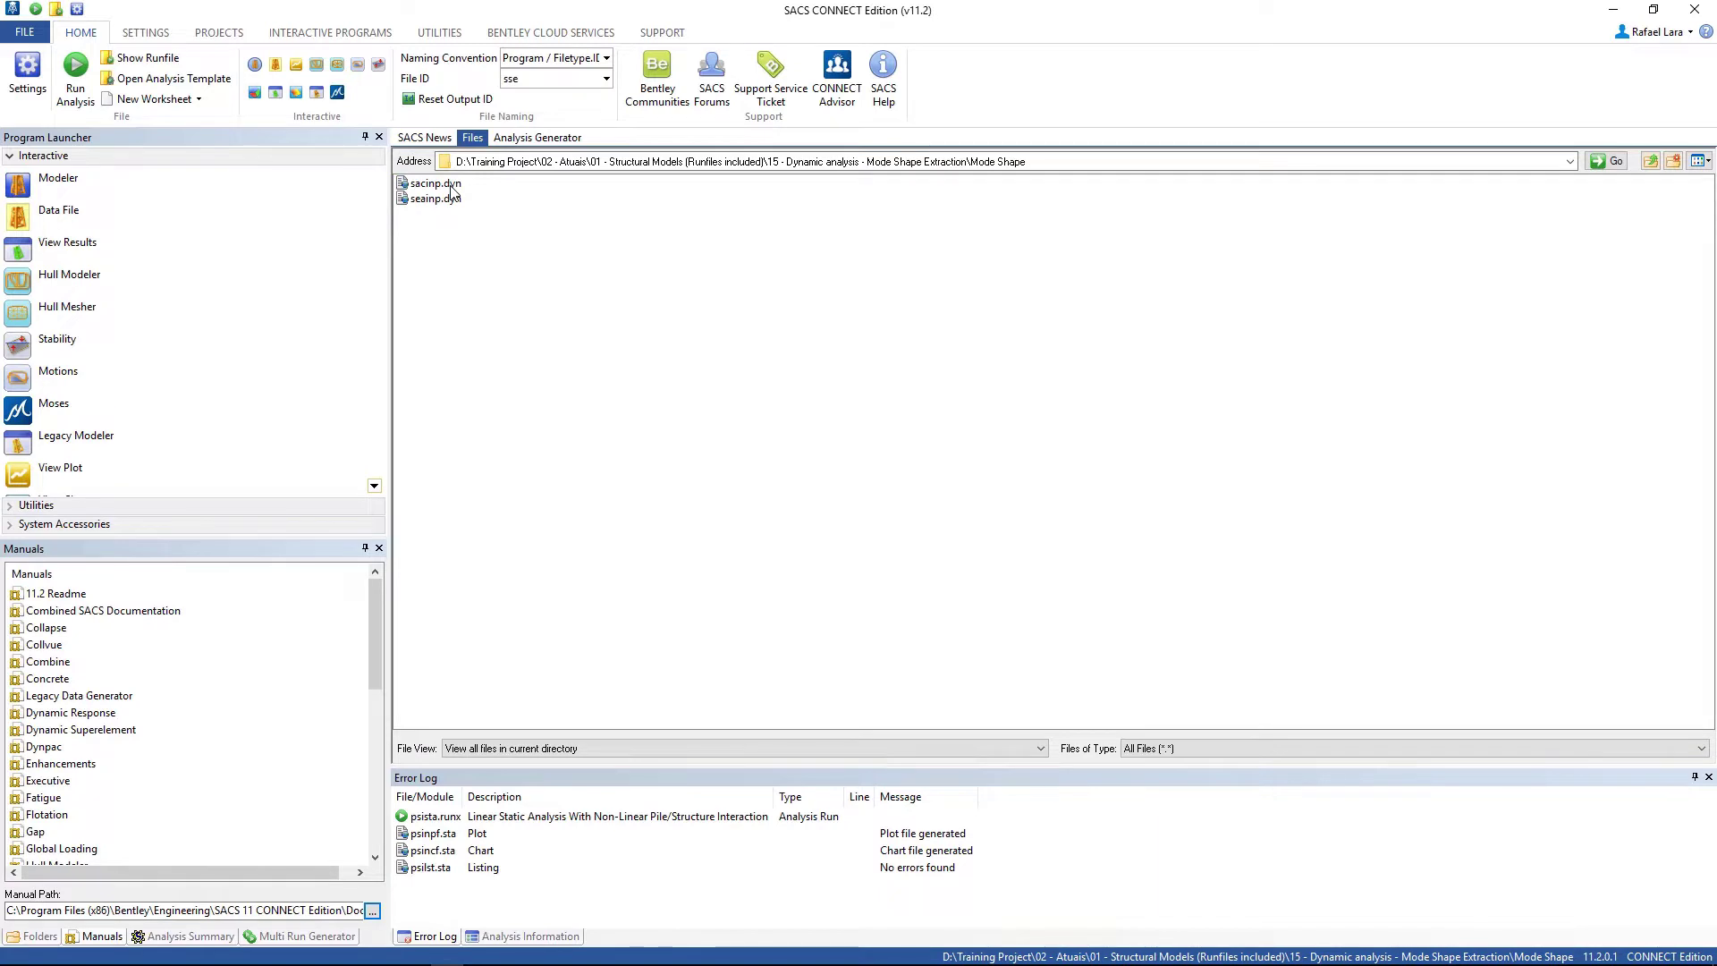
{"action": "left_click", "coordinate": [431, 185]}
{"action": "left_click_drag", "start_coordinate": [431, 188], "coordinate": [14, 191]}
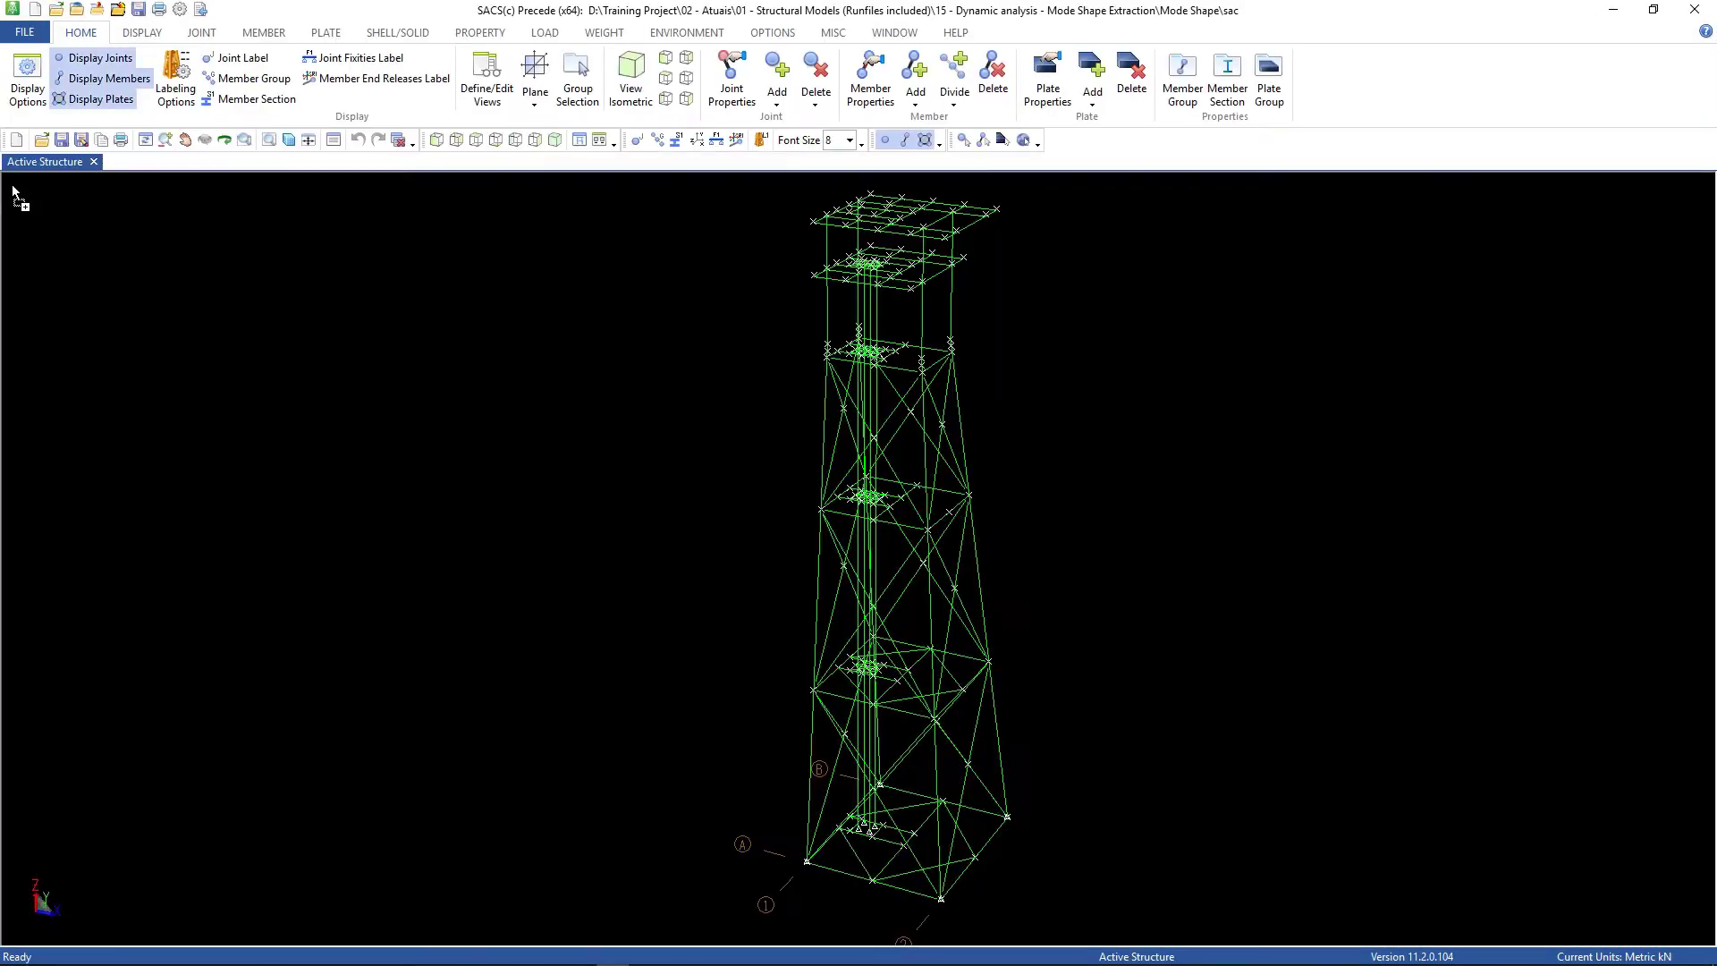
Step: Inspect joint 71BD in Joint Properties and confirm its fixity reads 000000
{"action": "left_click", "coordinate": [200, 34]}
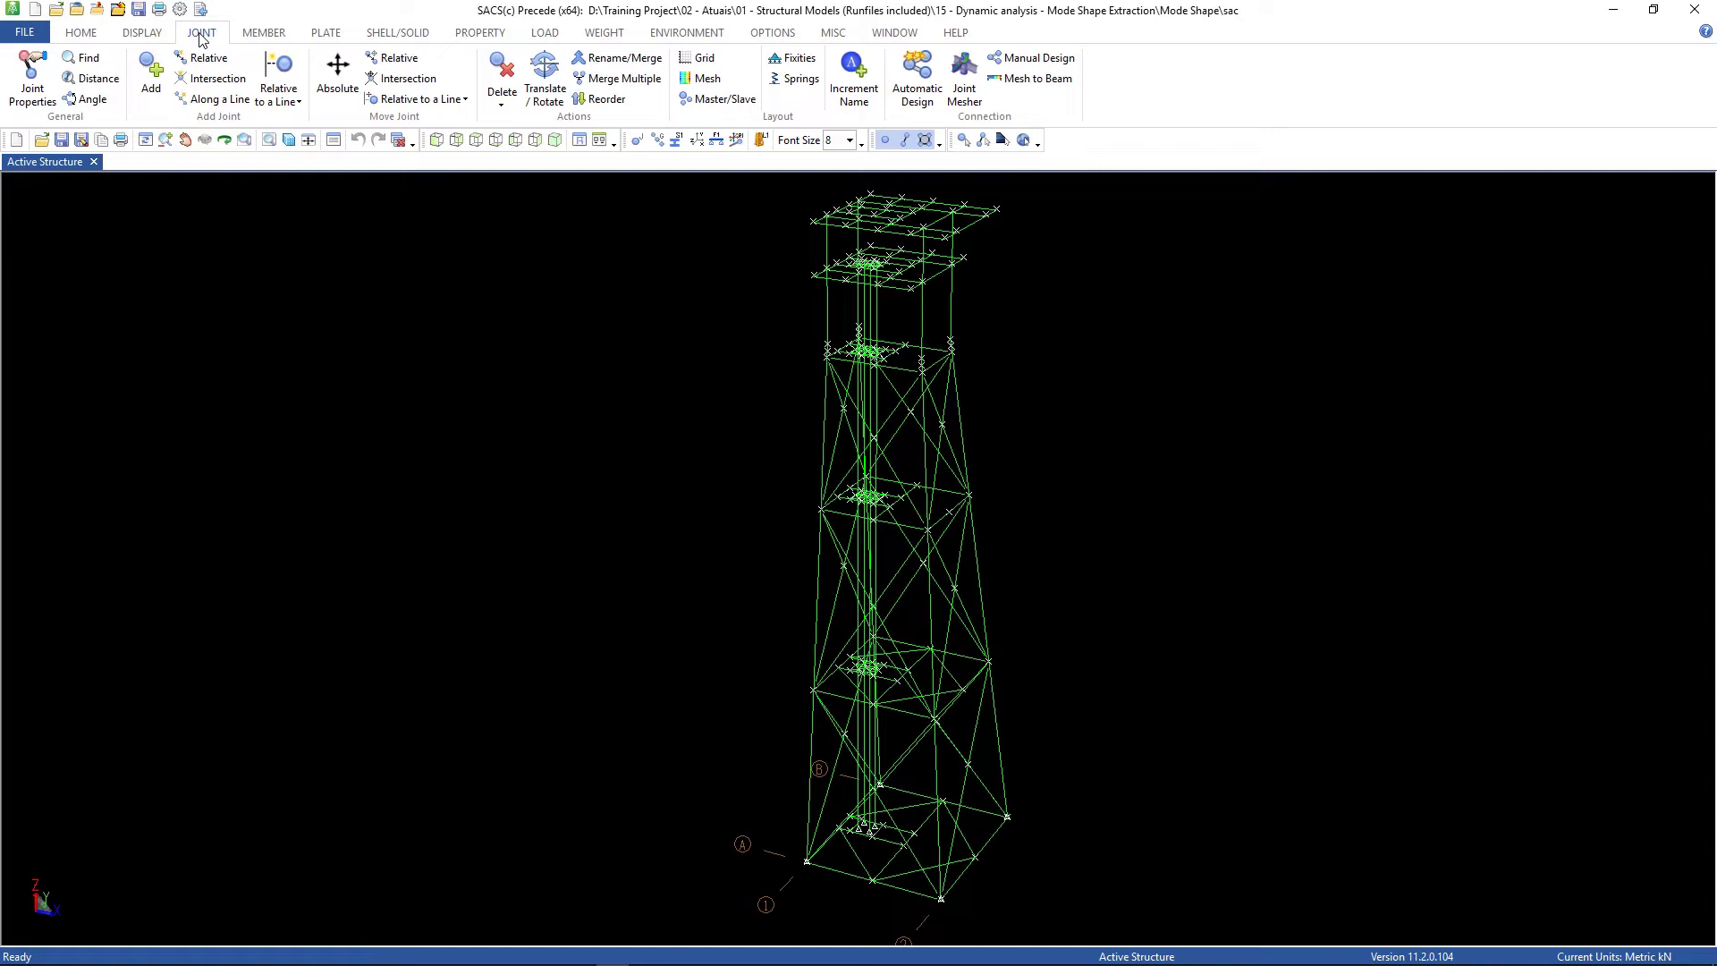
{"action": "left_click", "coordinate": [32, 89]}
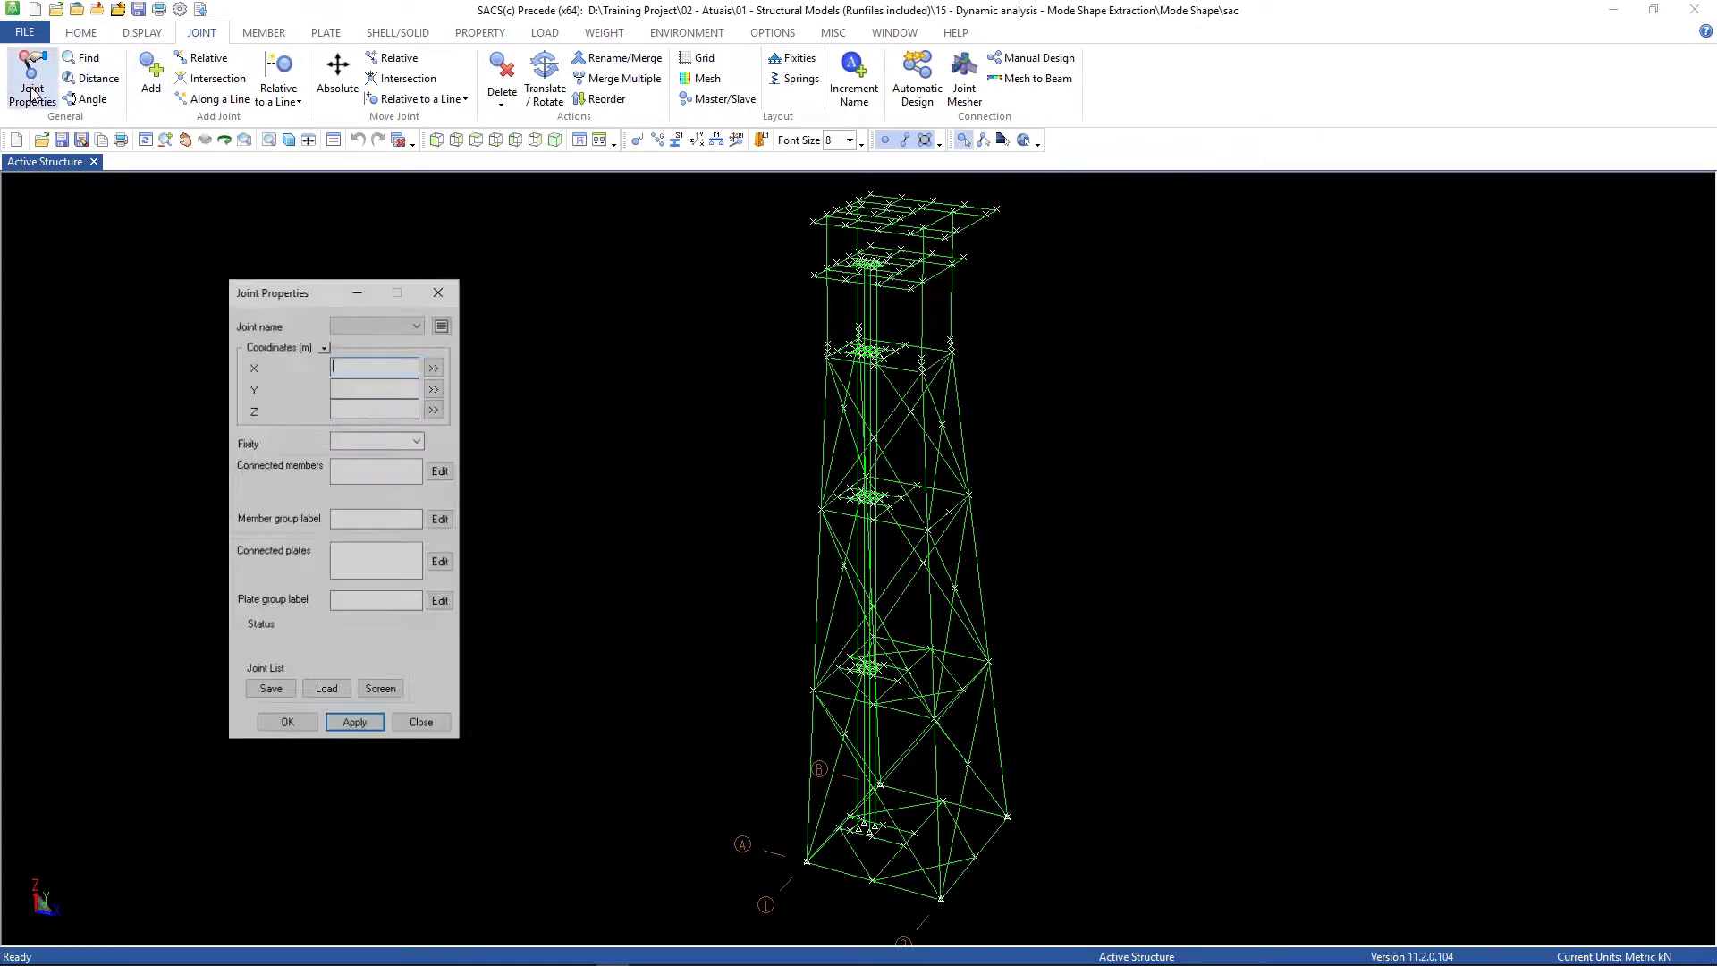
{"action": "left_click", "coordinate": [814, 276]}
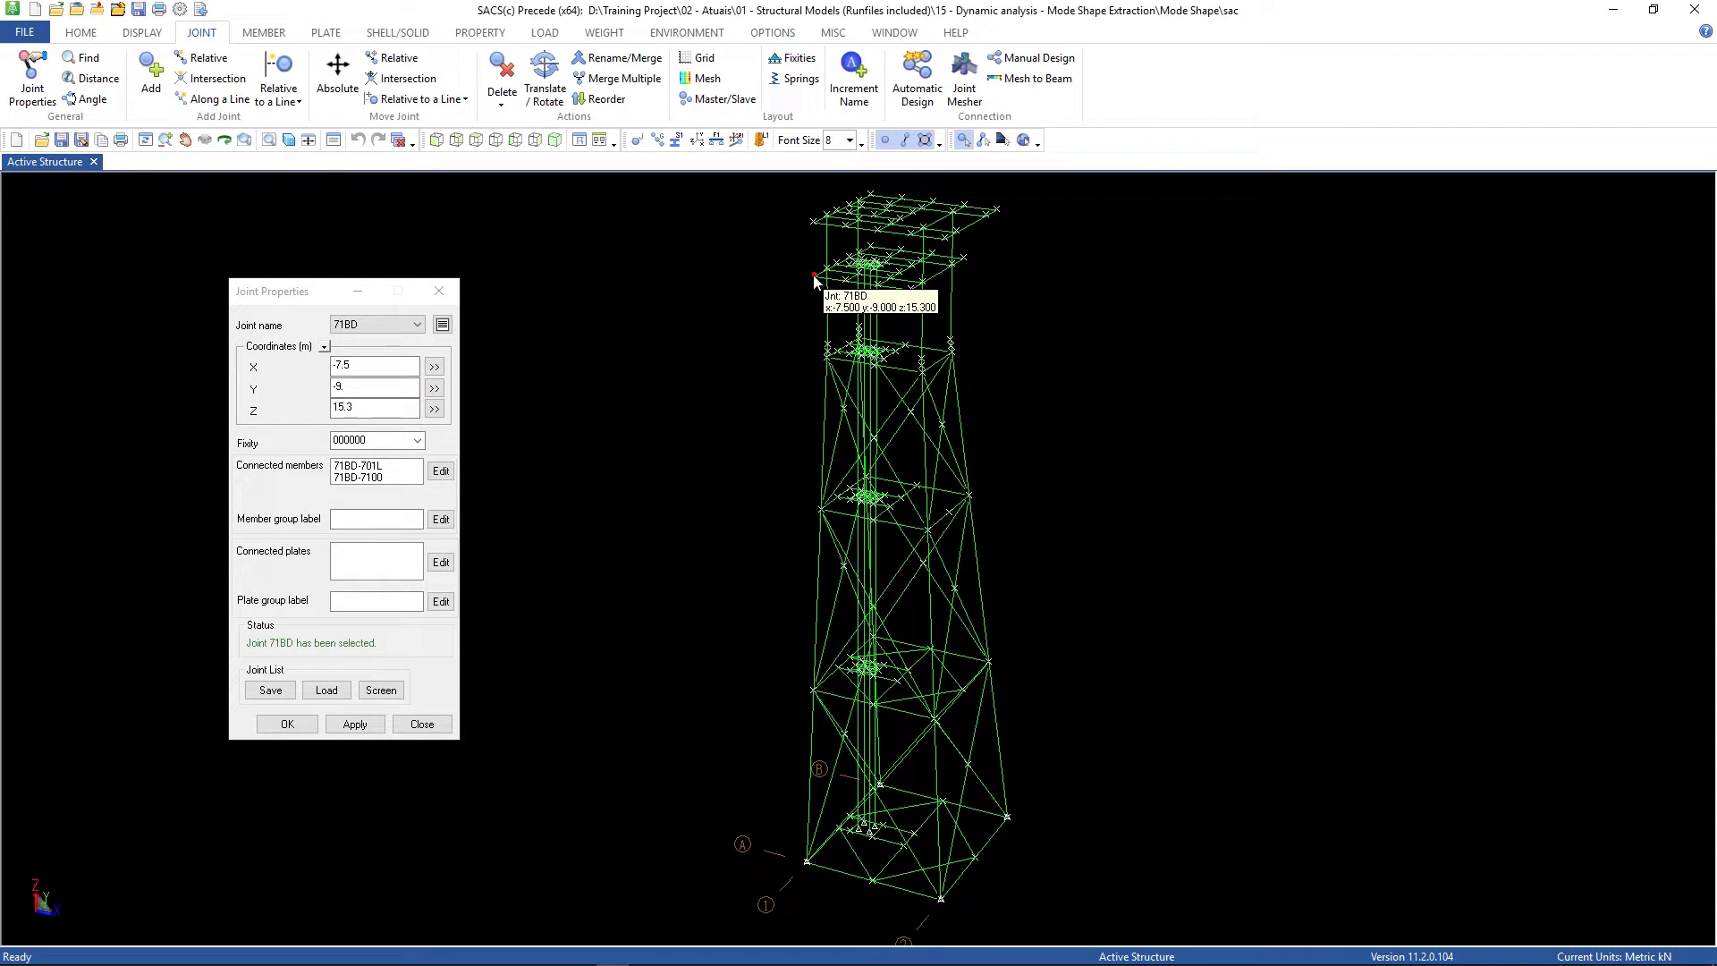
{"action": "double_click", "coordinate": [379, 438]}
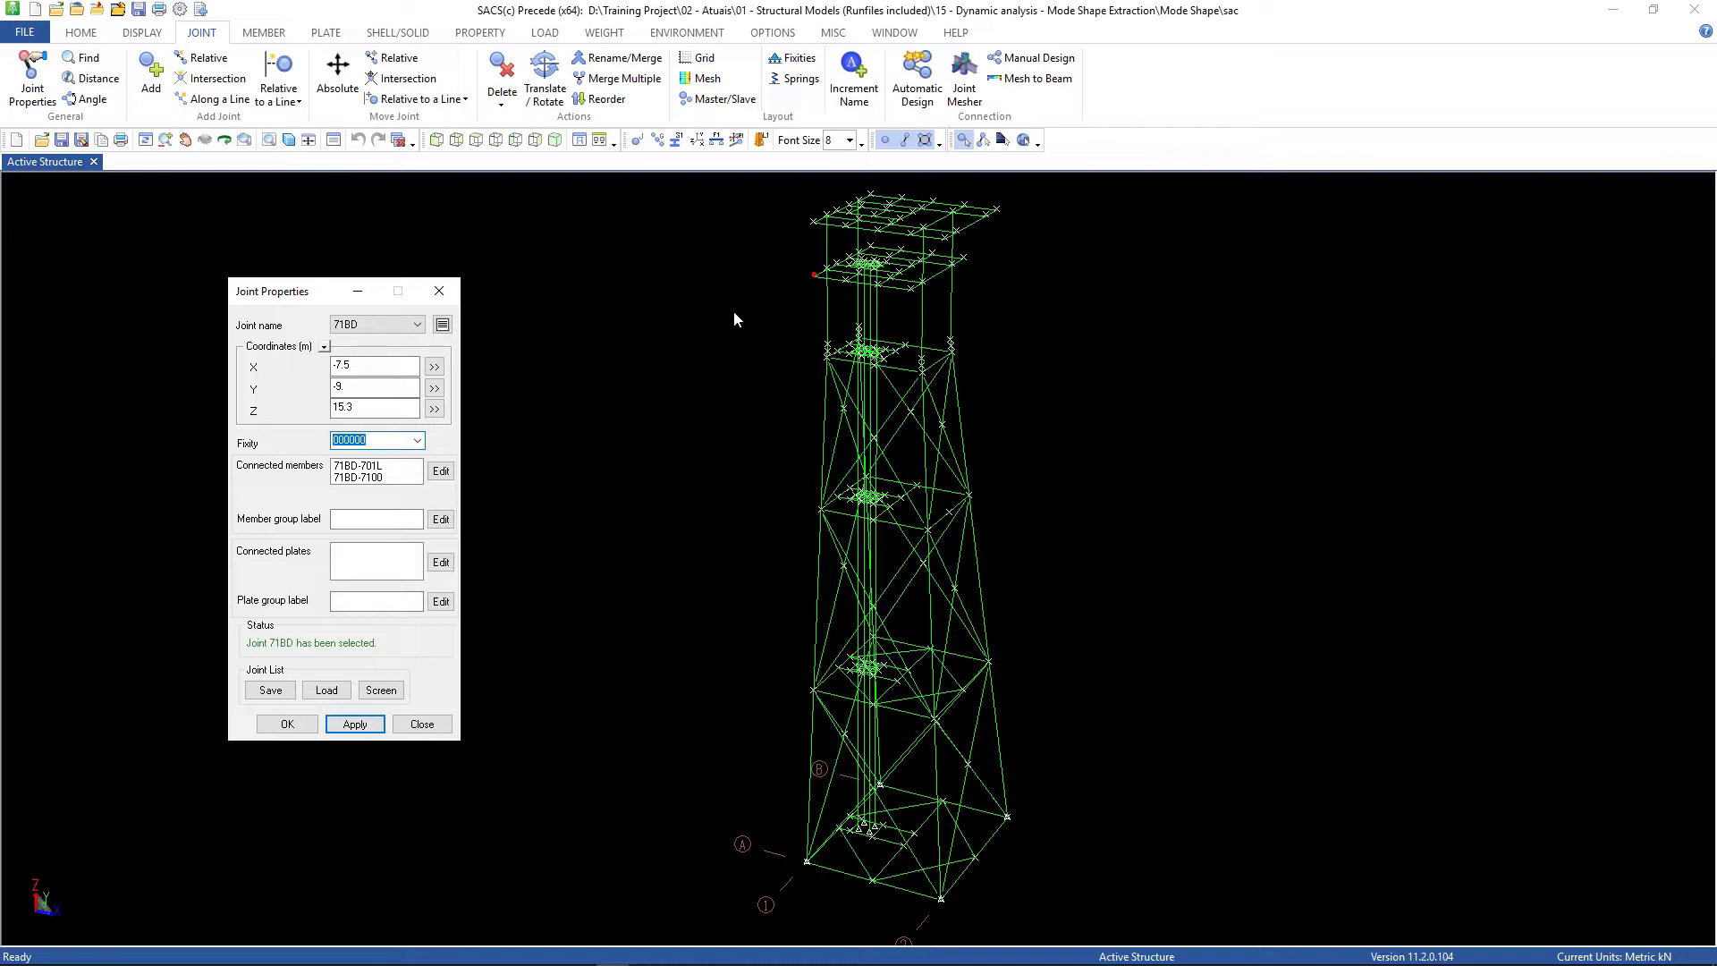
{"action": "left_click", "coordinate": [376, 440]}
{"action": "left_click", "coordinate": [439, 291]}
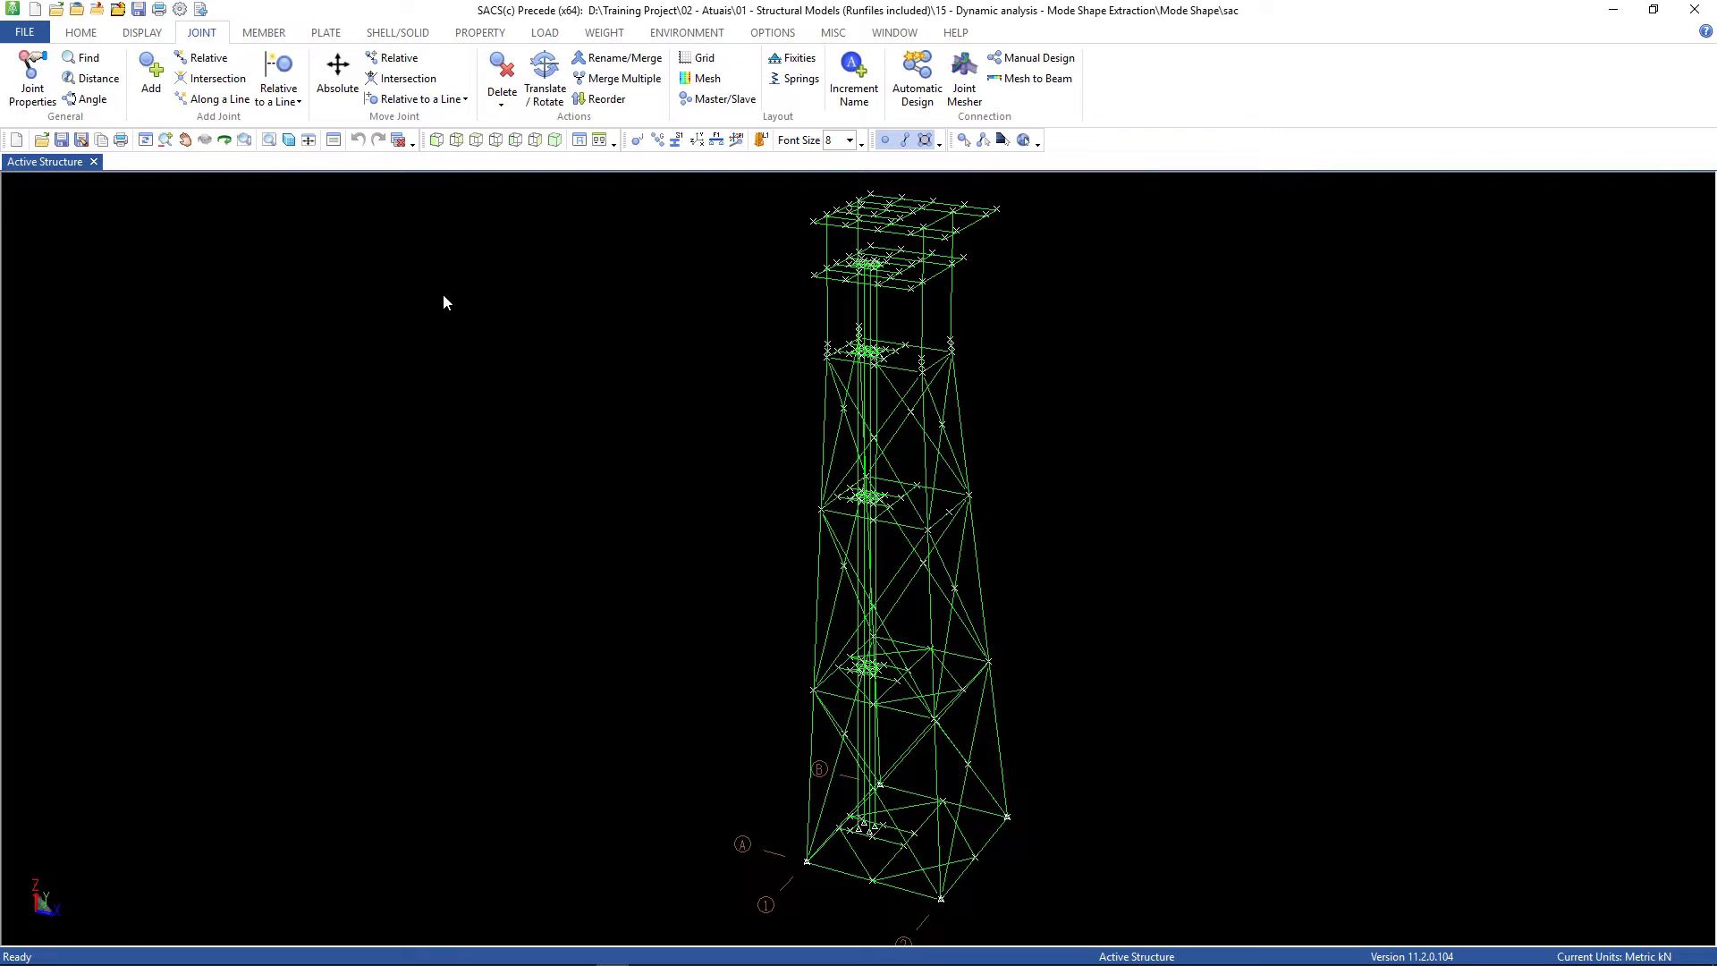
Step: Import Retained Joints.txt from Reference Files as a list input file, loading 87 joints
{"action": "left_click", "coordinate": [30, 33]}
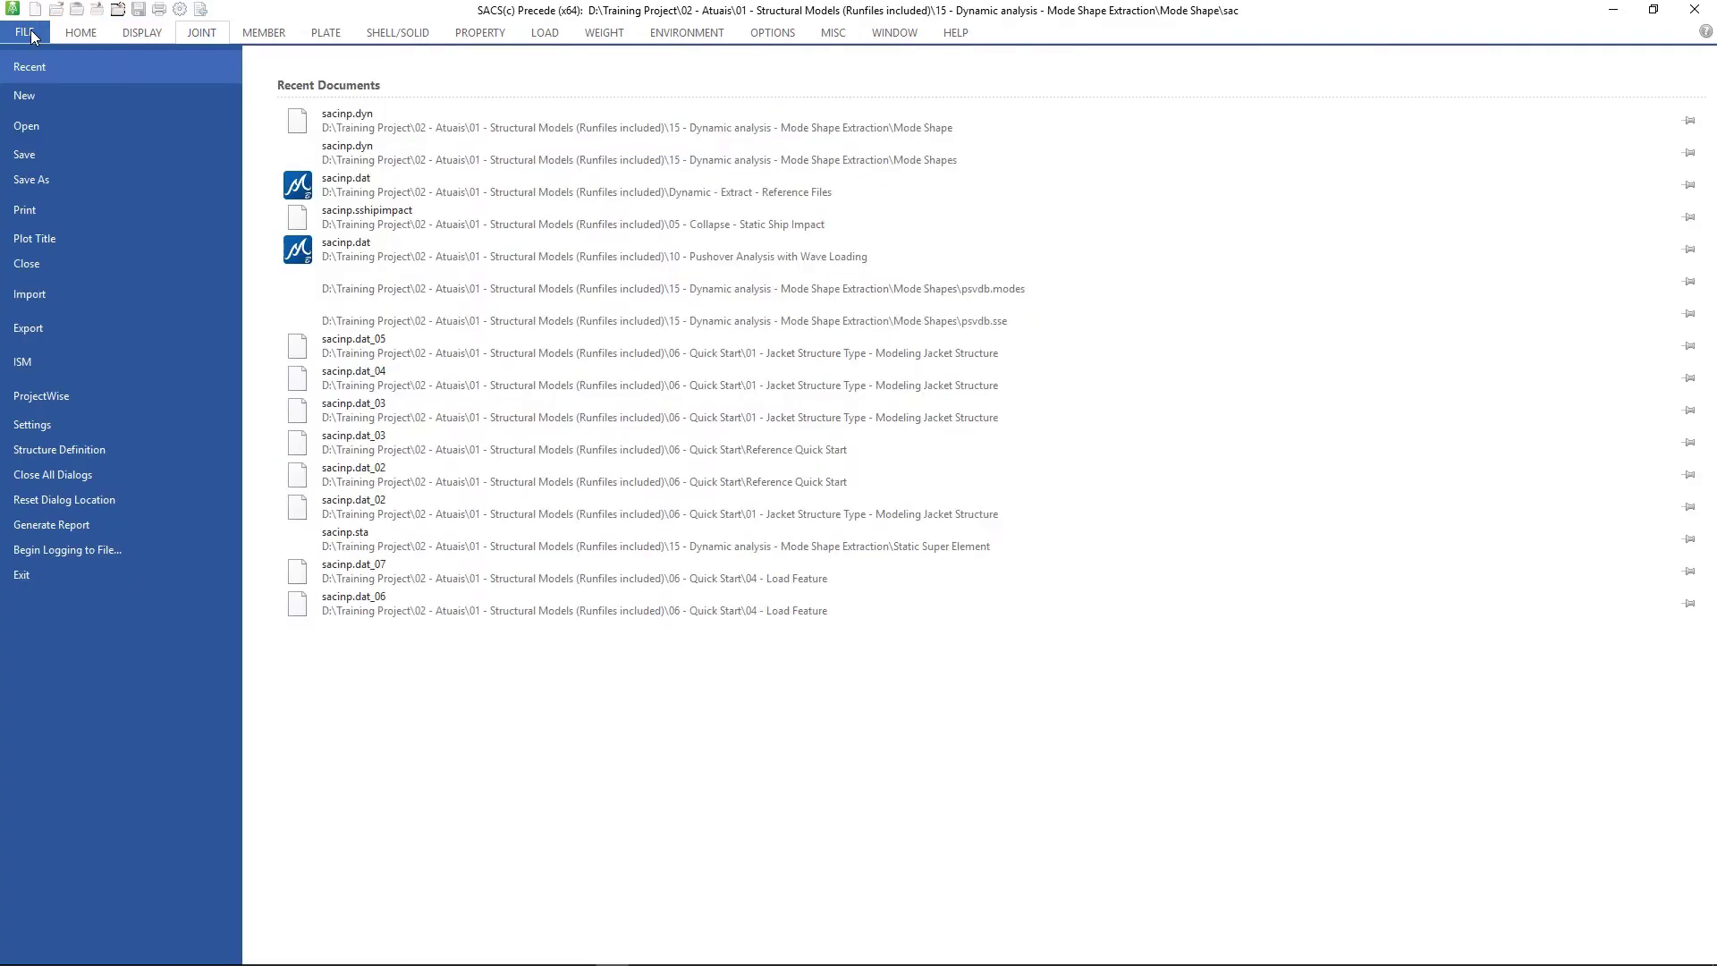
{"action": "left_click", "coordinate": [77, 301]}
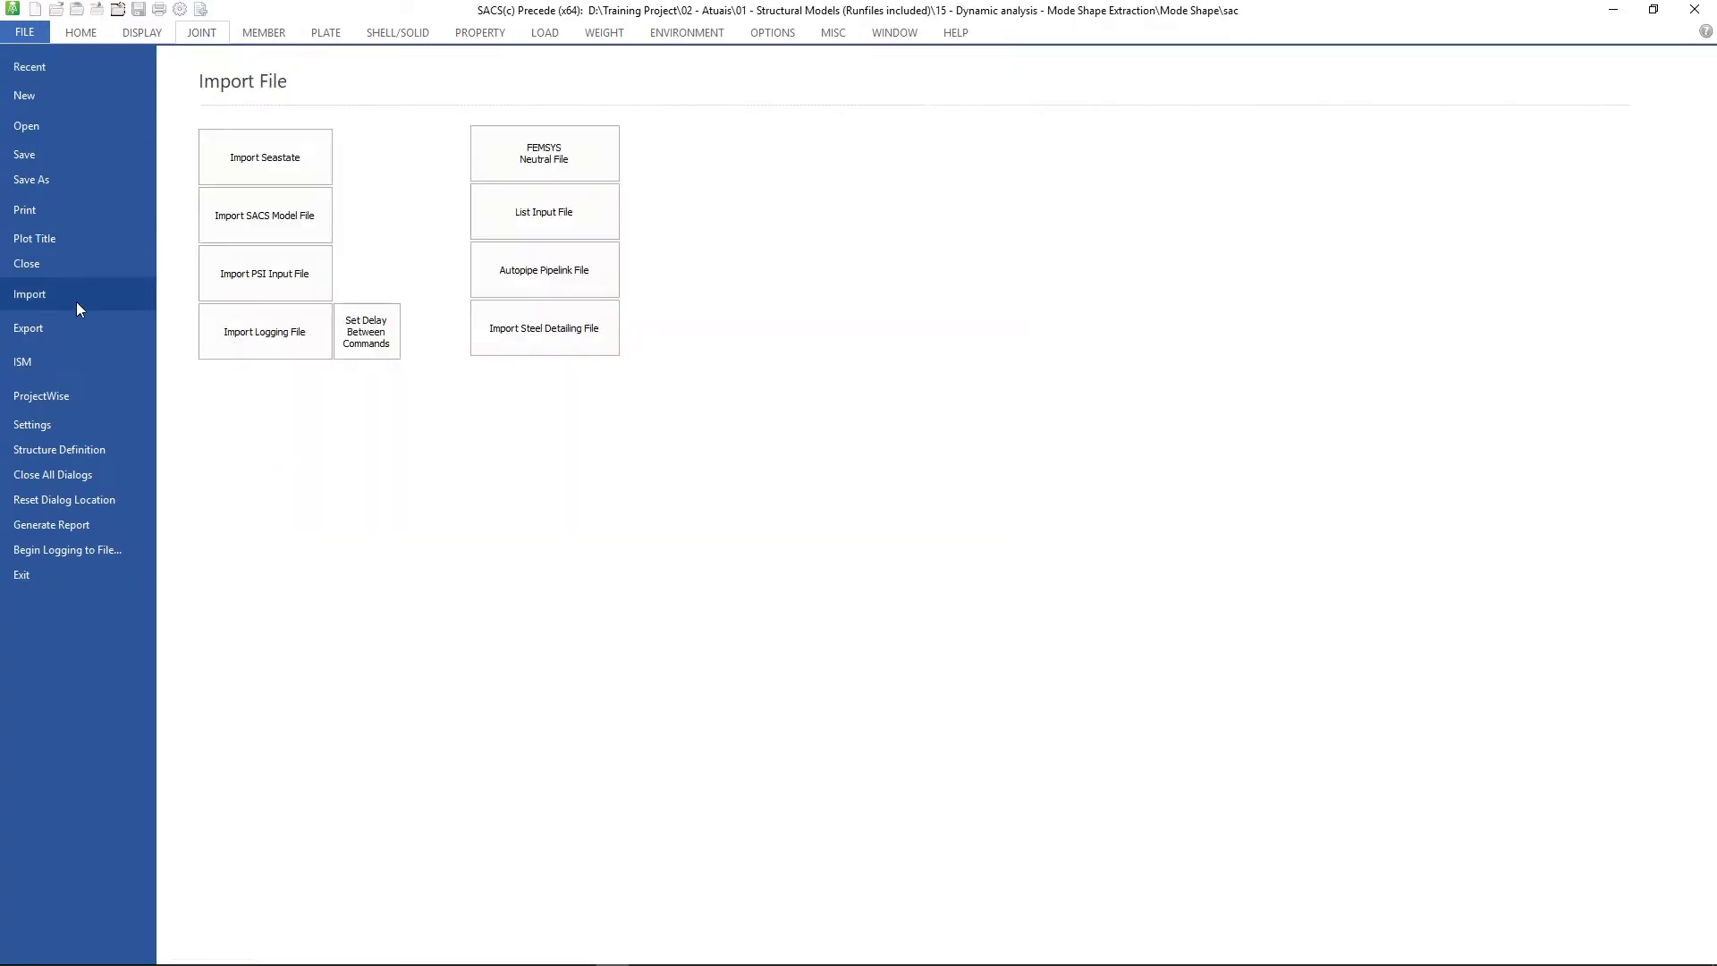
{"action": "left_click", "coordinate": [534, 212]}
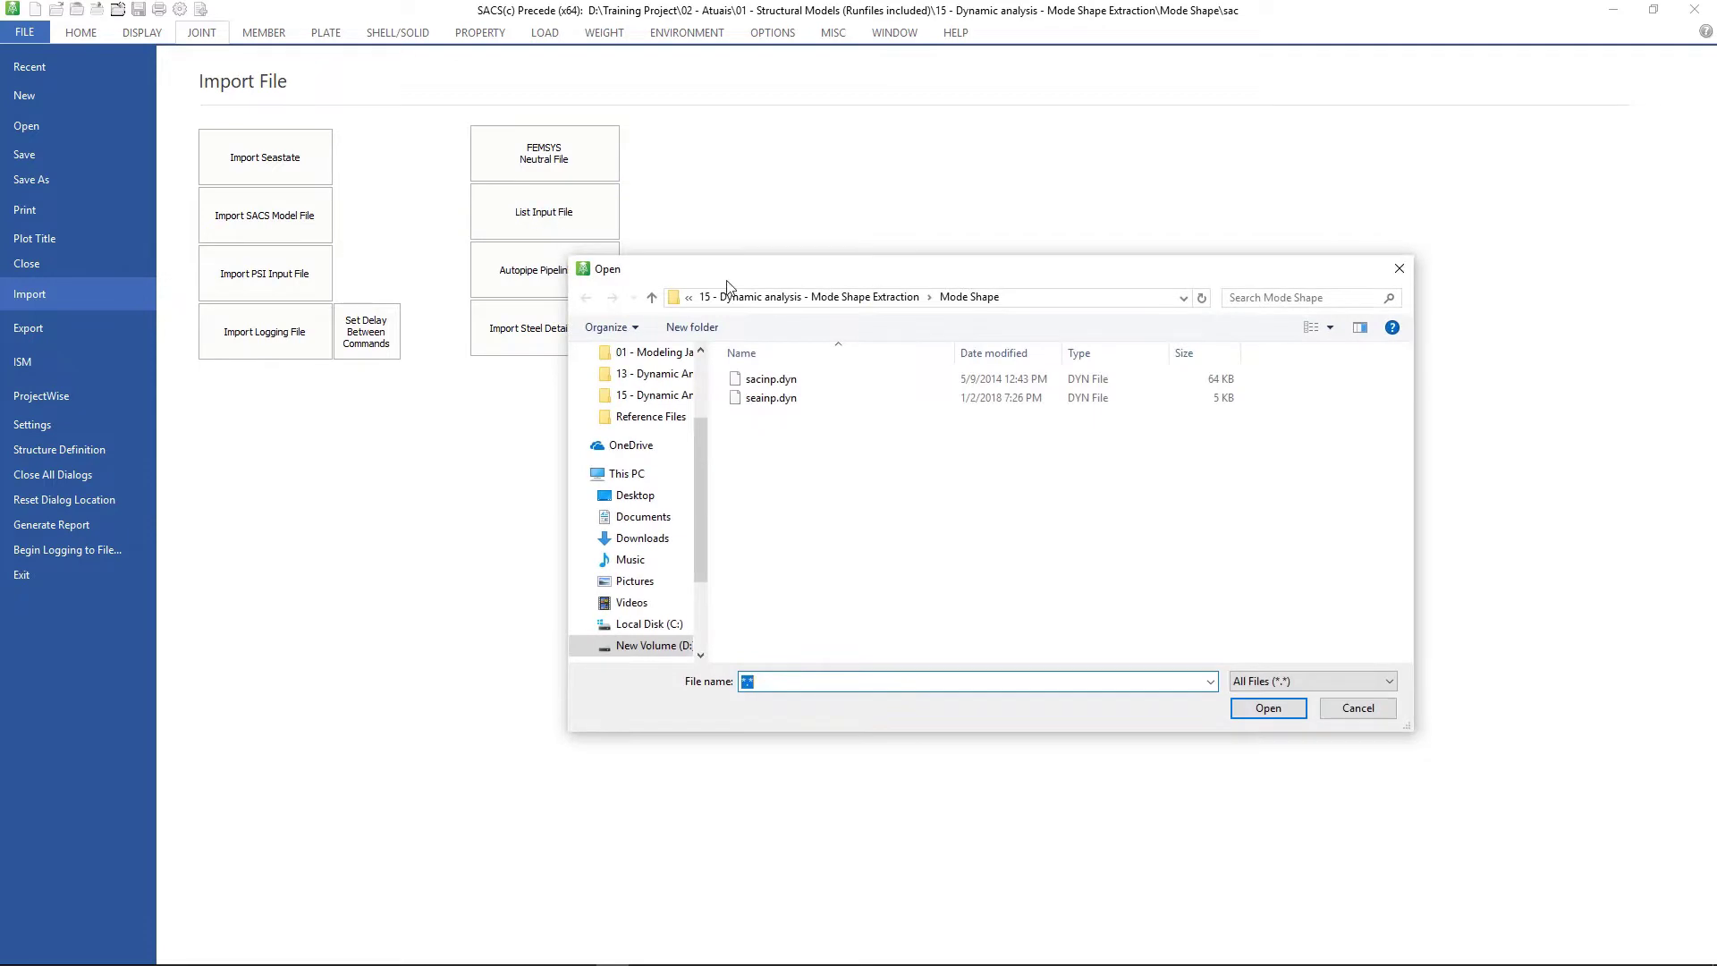
{"action": "left_click", "coordinate": [760, 298]}
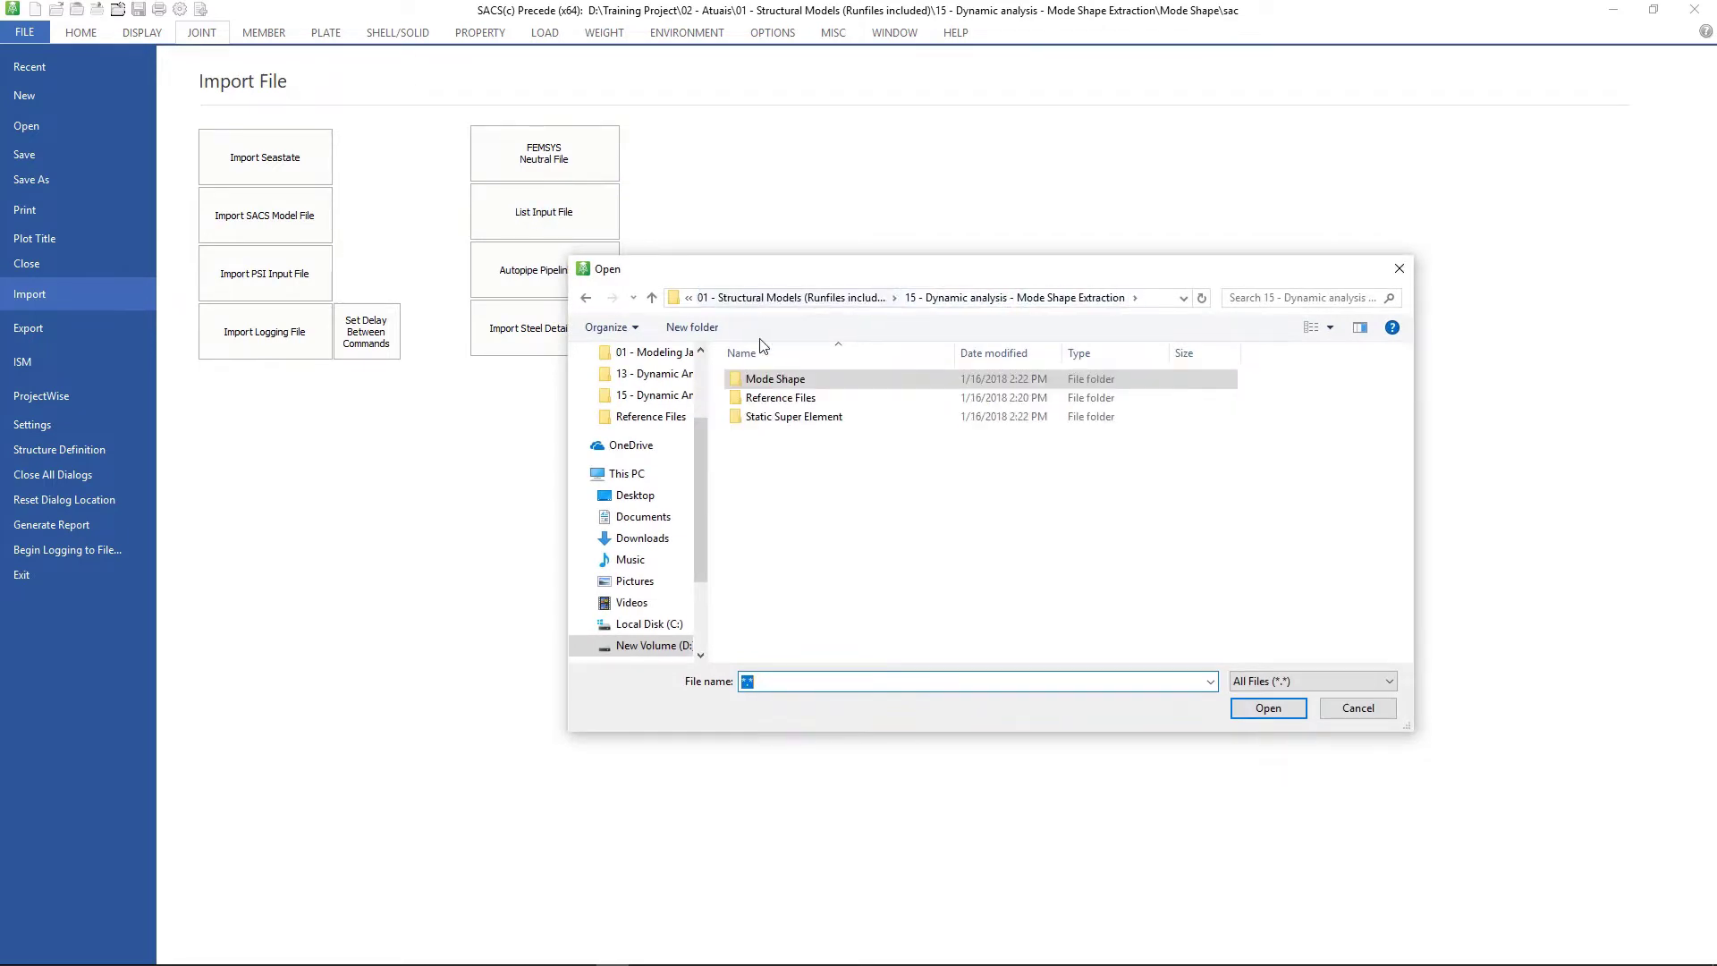
{"action": "double_click", "coordinate": [766, 399]}
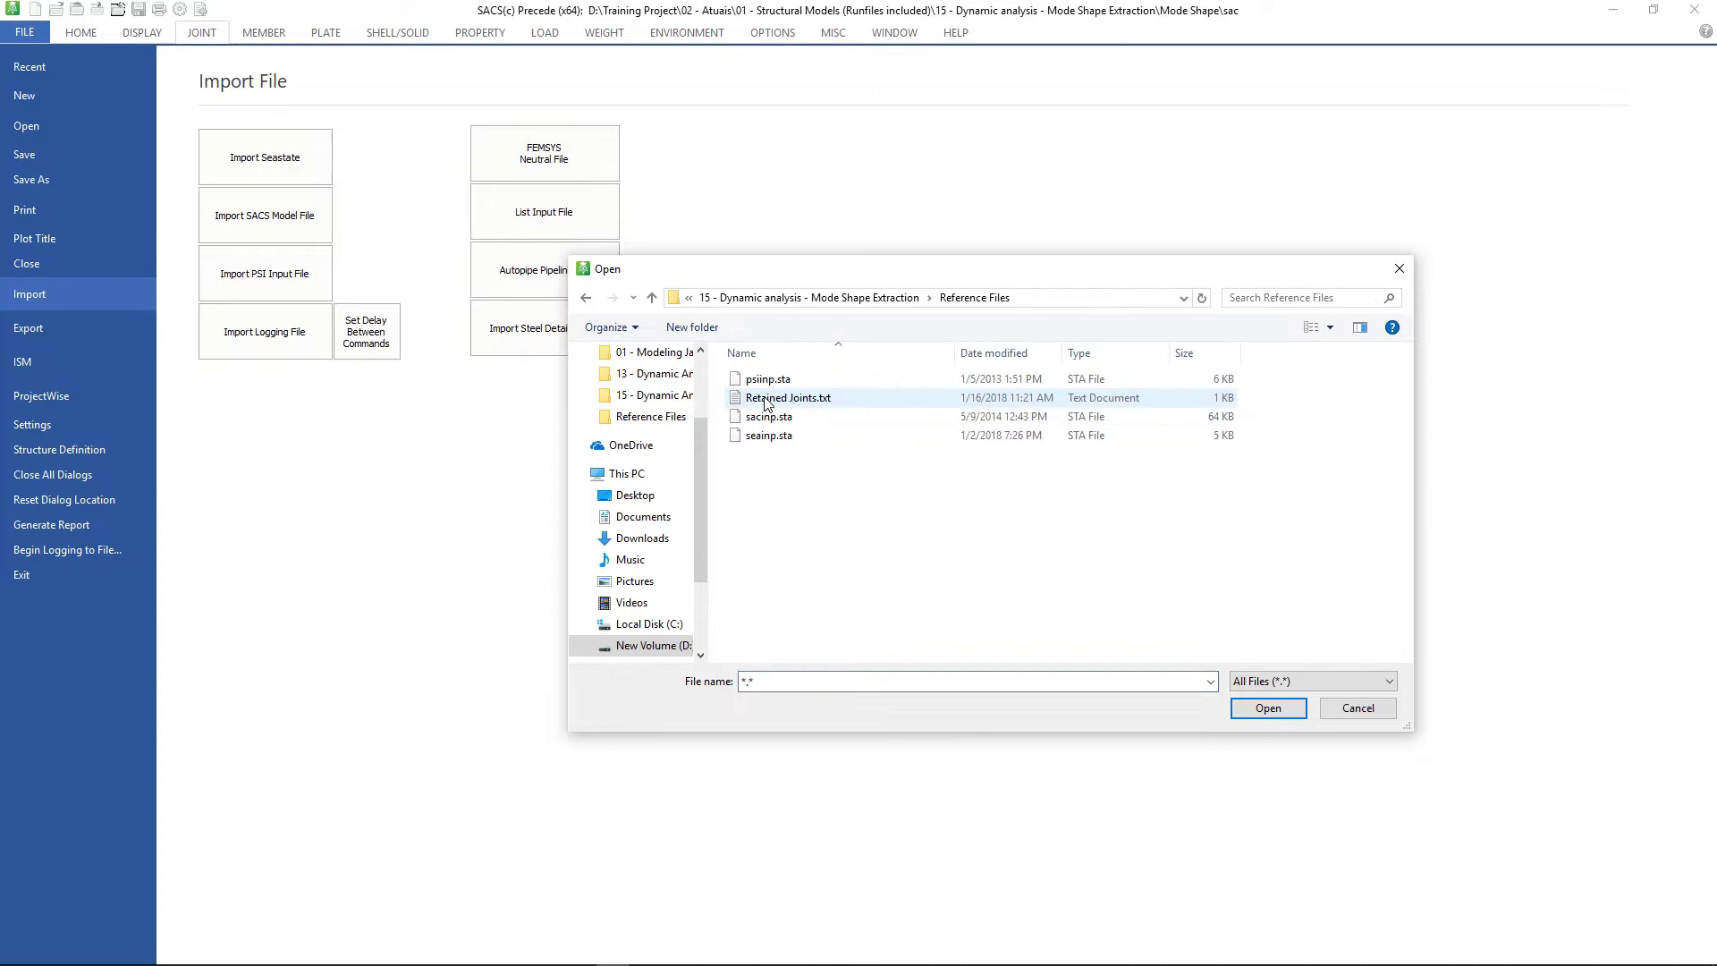
{"action": "left_click", "coordinate": [765, 402]}
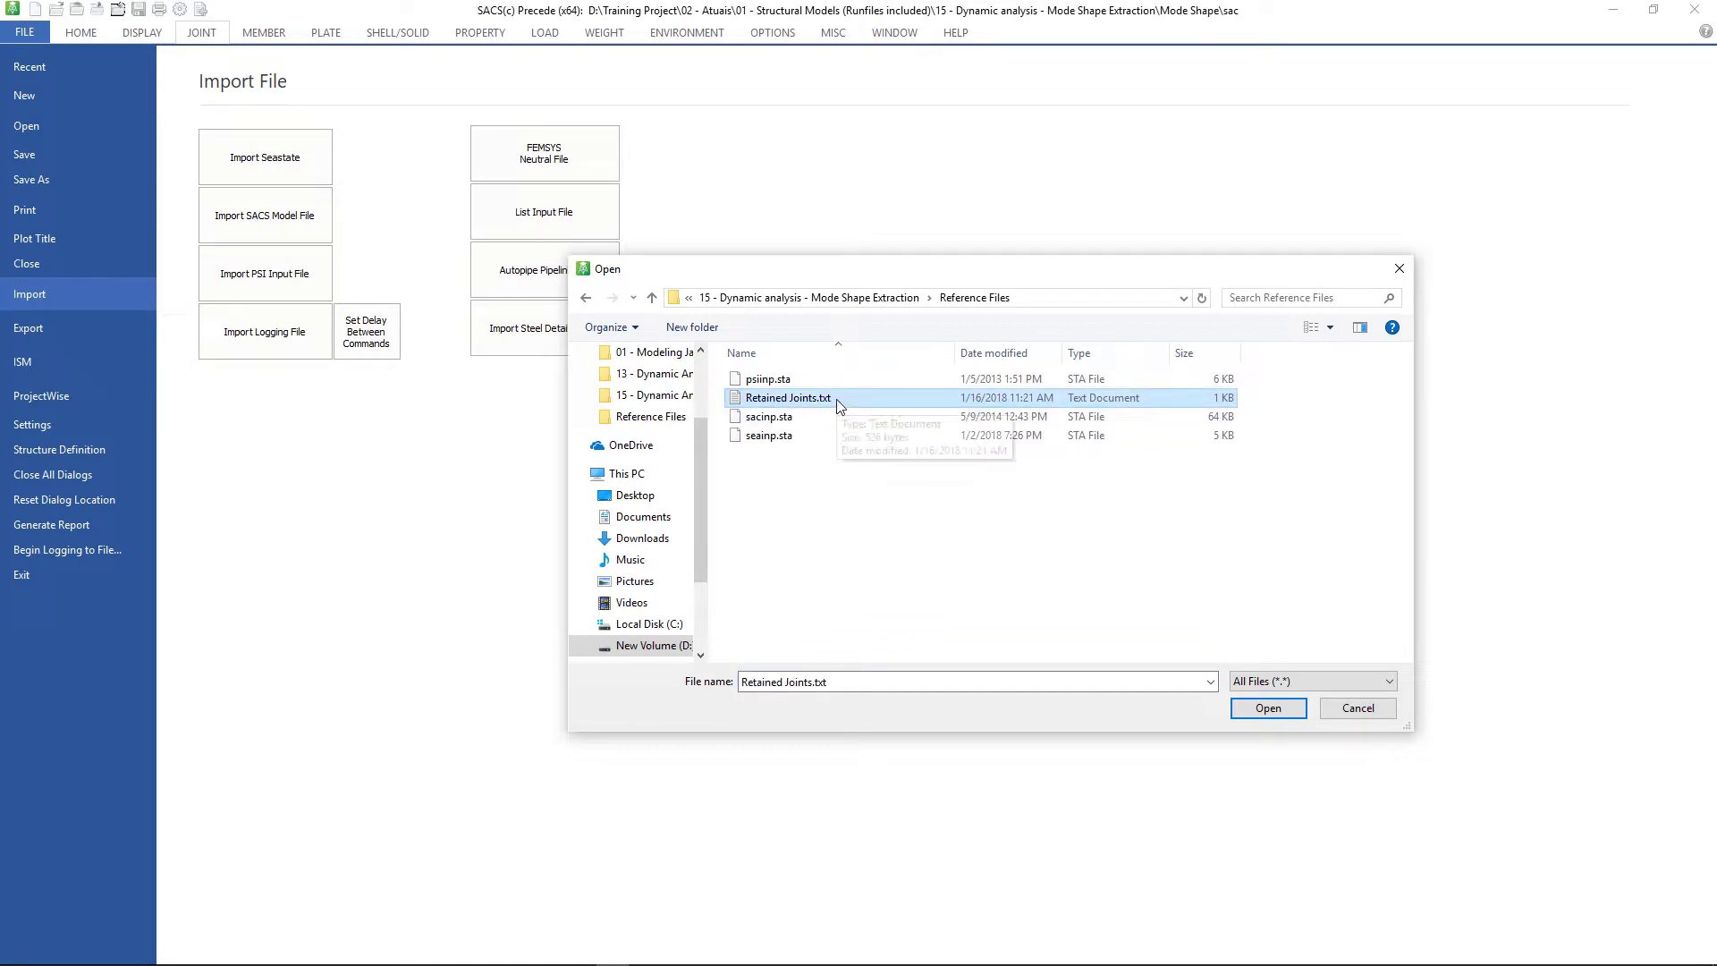
{"action": "left_click", "coordinate": [1269, 708]}
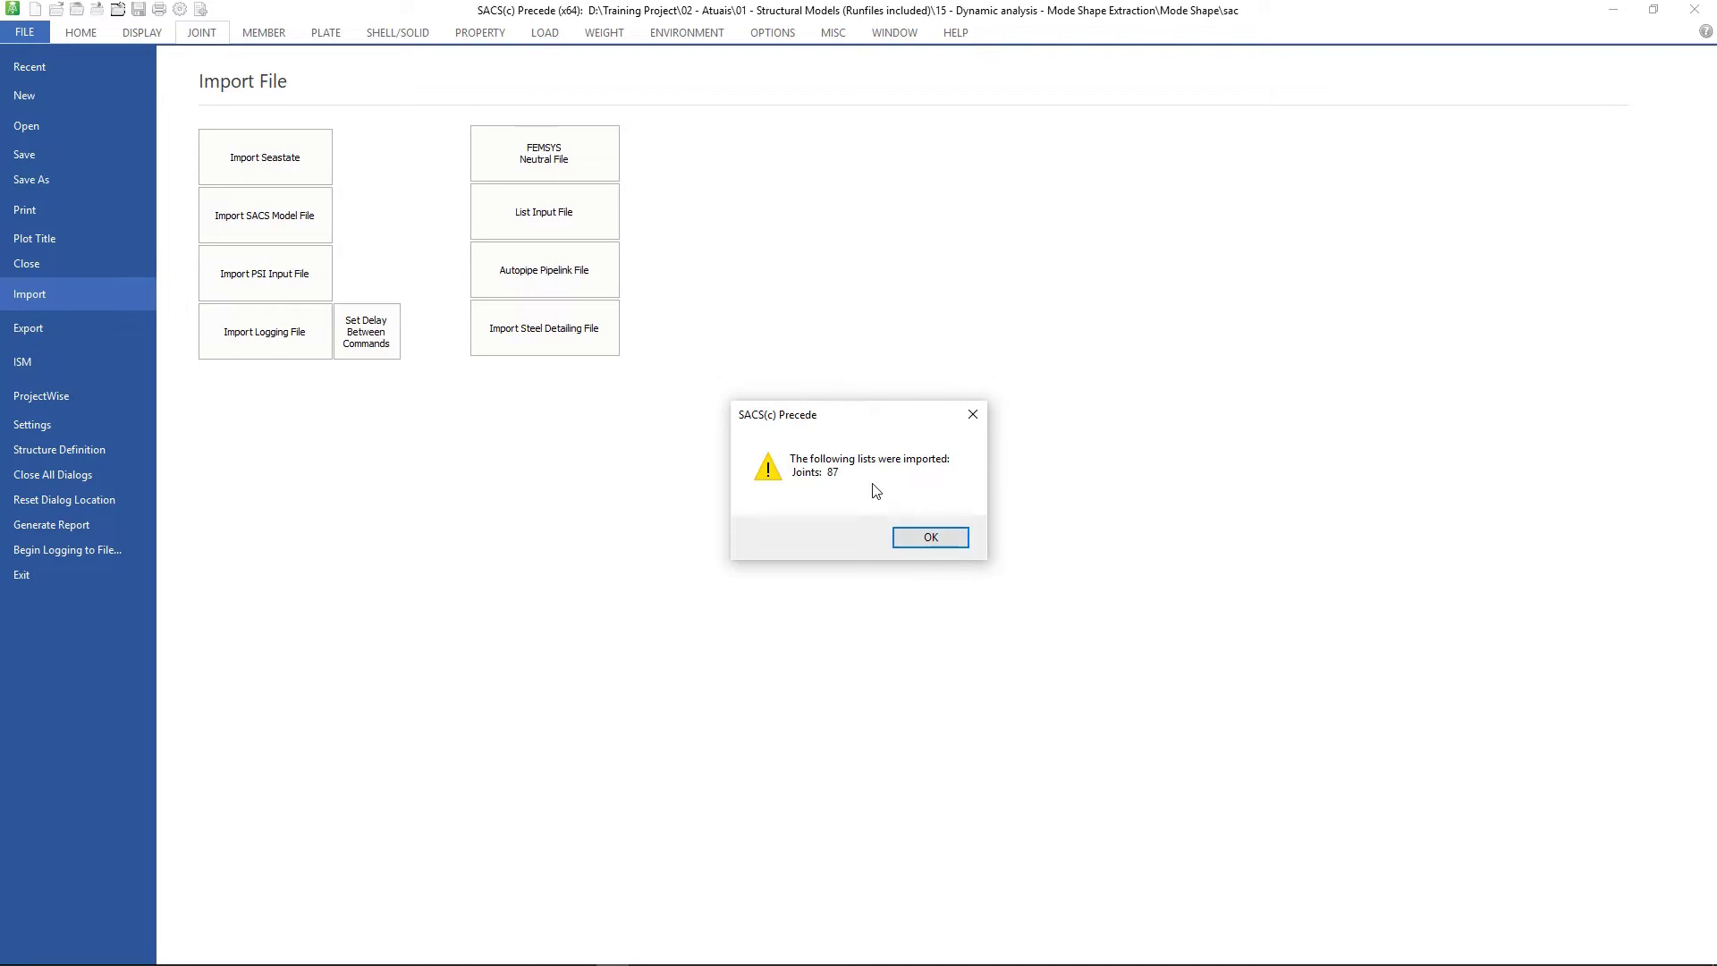
{"action": "left_click", "coordinate": [925, 542]}
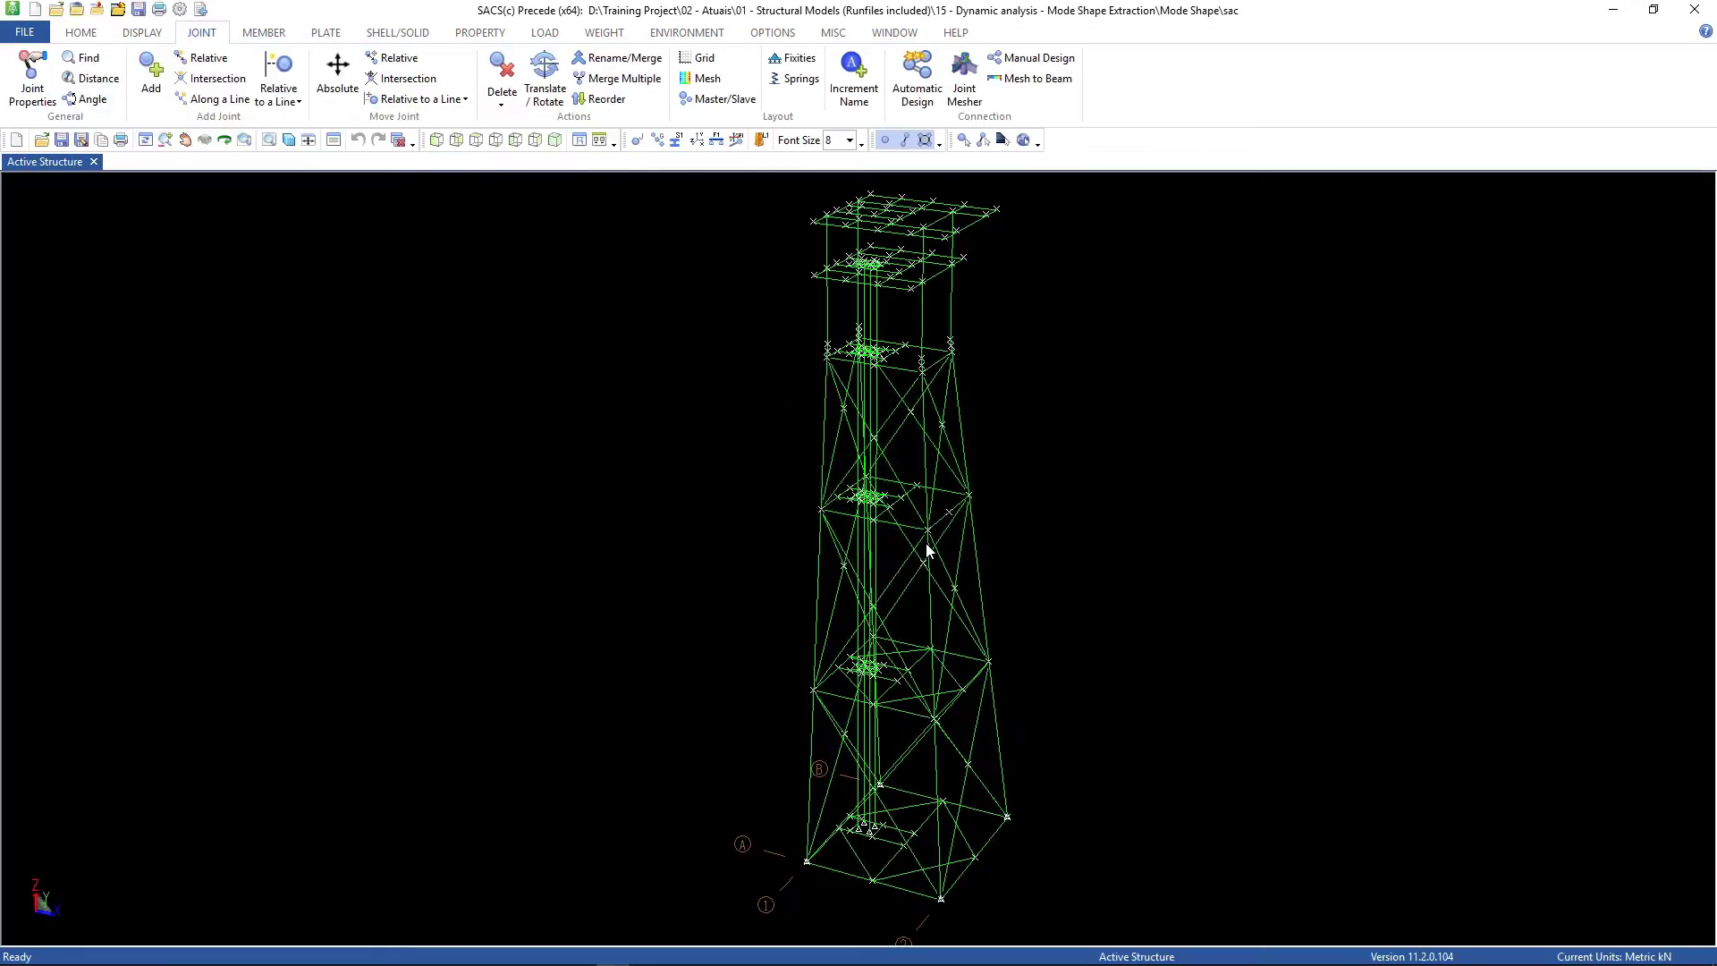
Step: Load the saved joint list and apply fixity 222000 to all its joints
{"action": "left_click", "coordinate": [808, 62]}
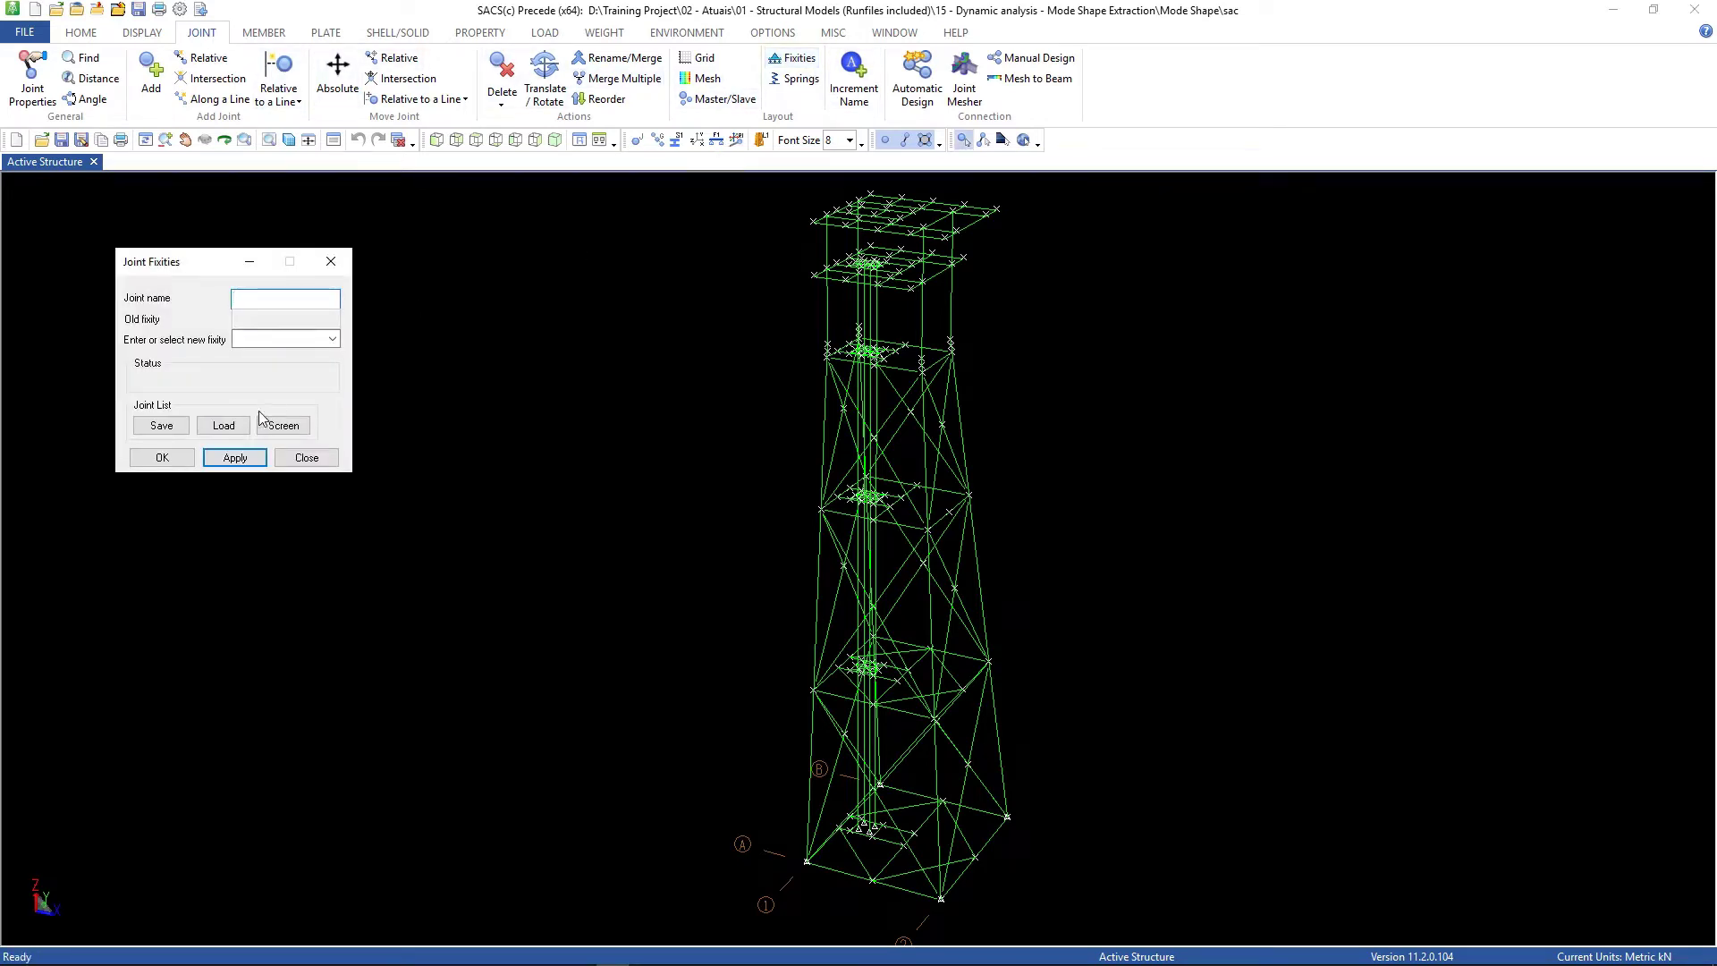
{"action": "left_click", "coordinate": [220, 426]}
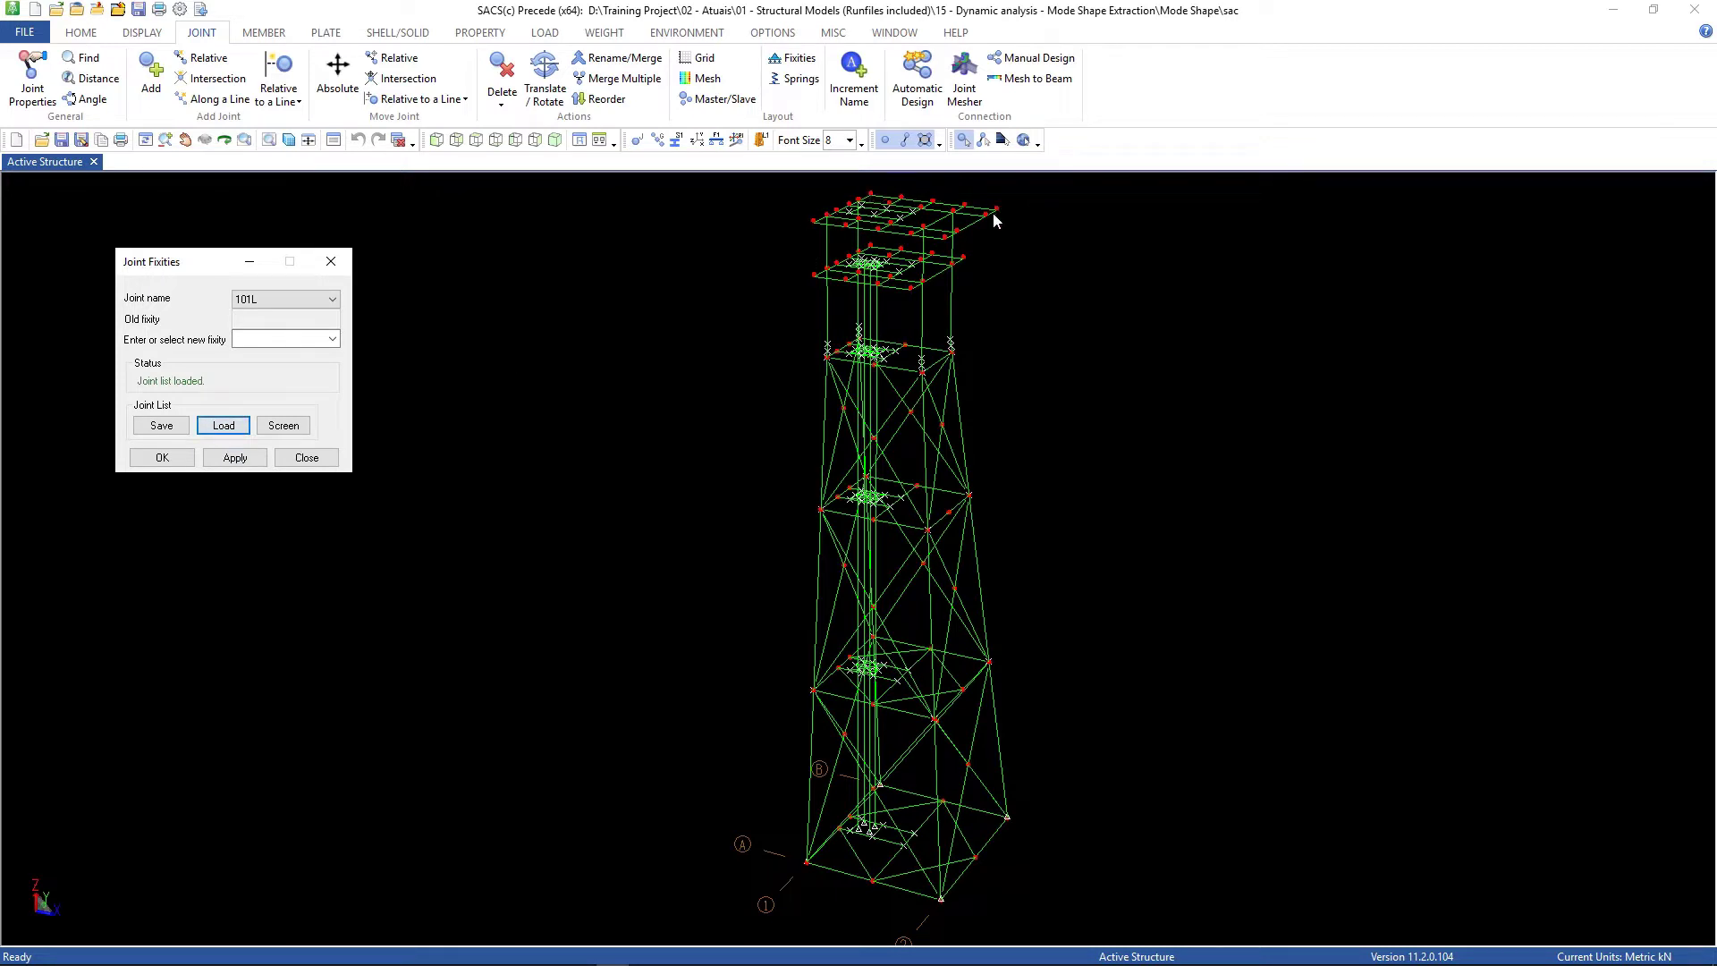
{"action": "left_click", "coordinate": [306, 339]}
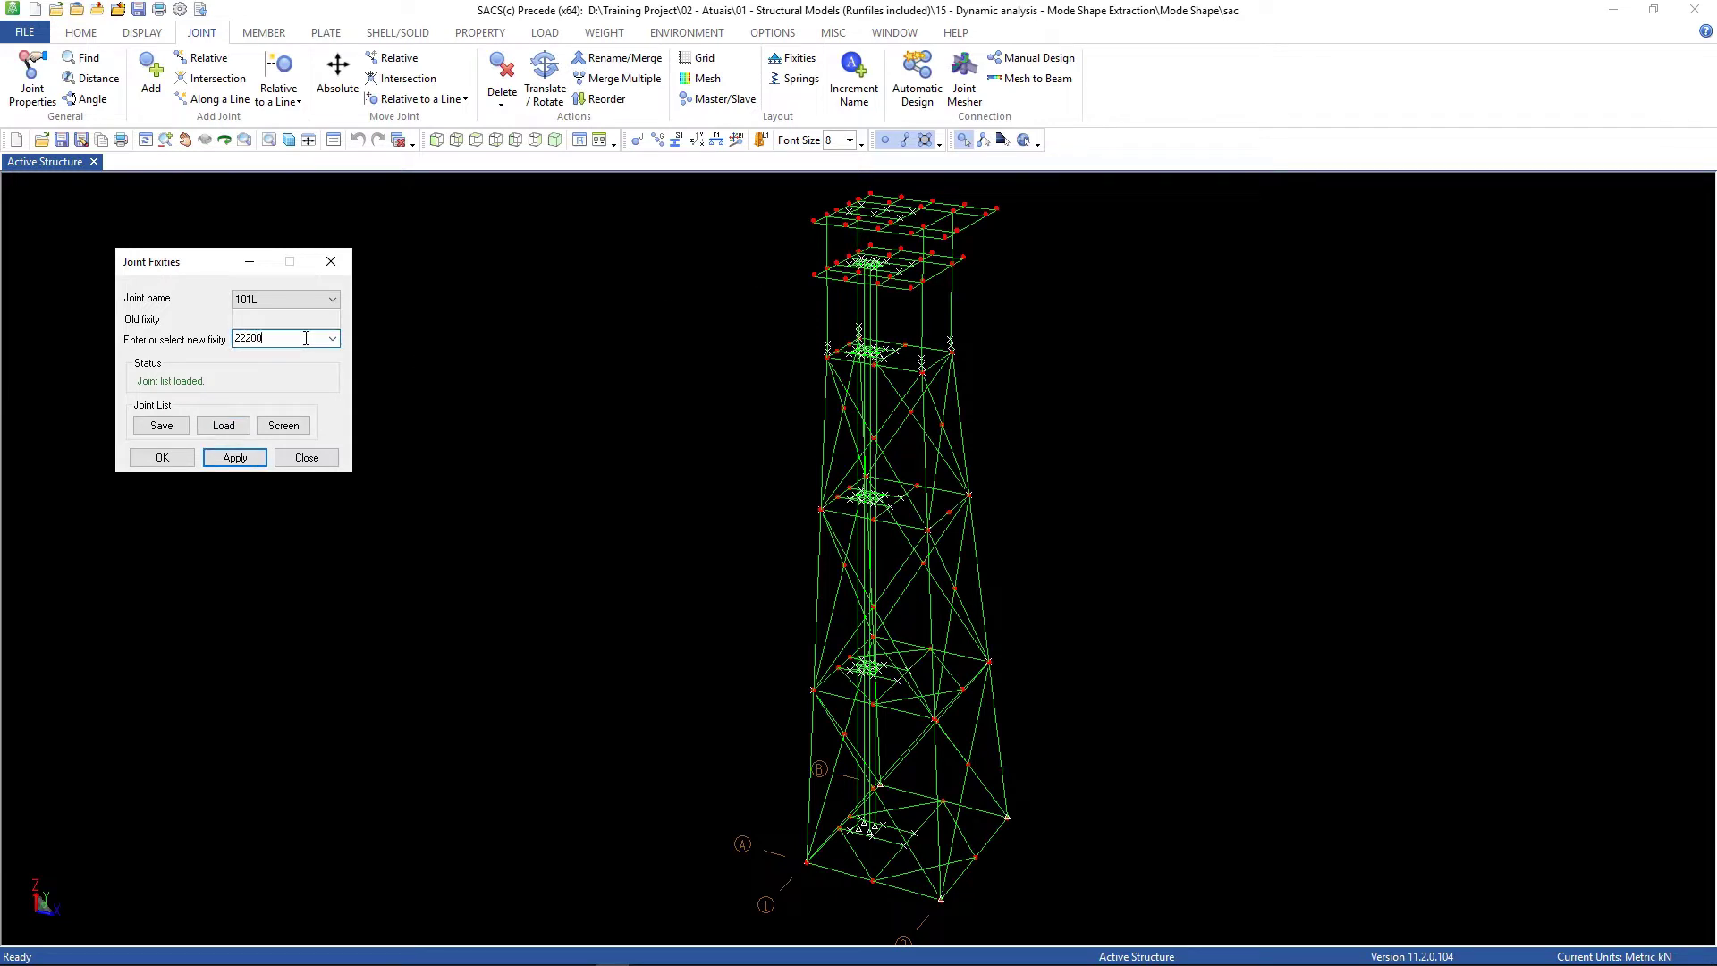
{"action": "type", "text": "222000"}
{"action": "left_click", "coordinate": [234, 458]}
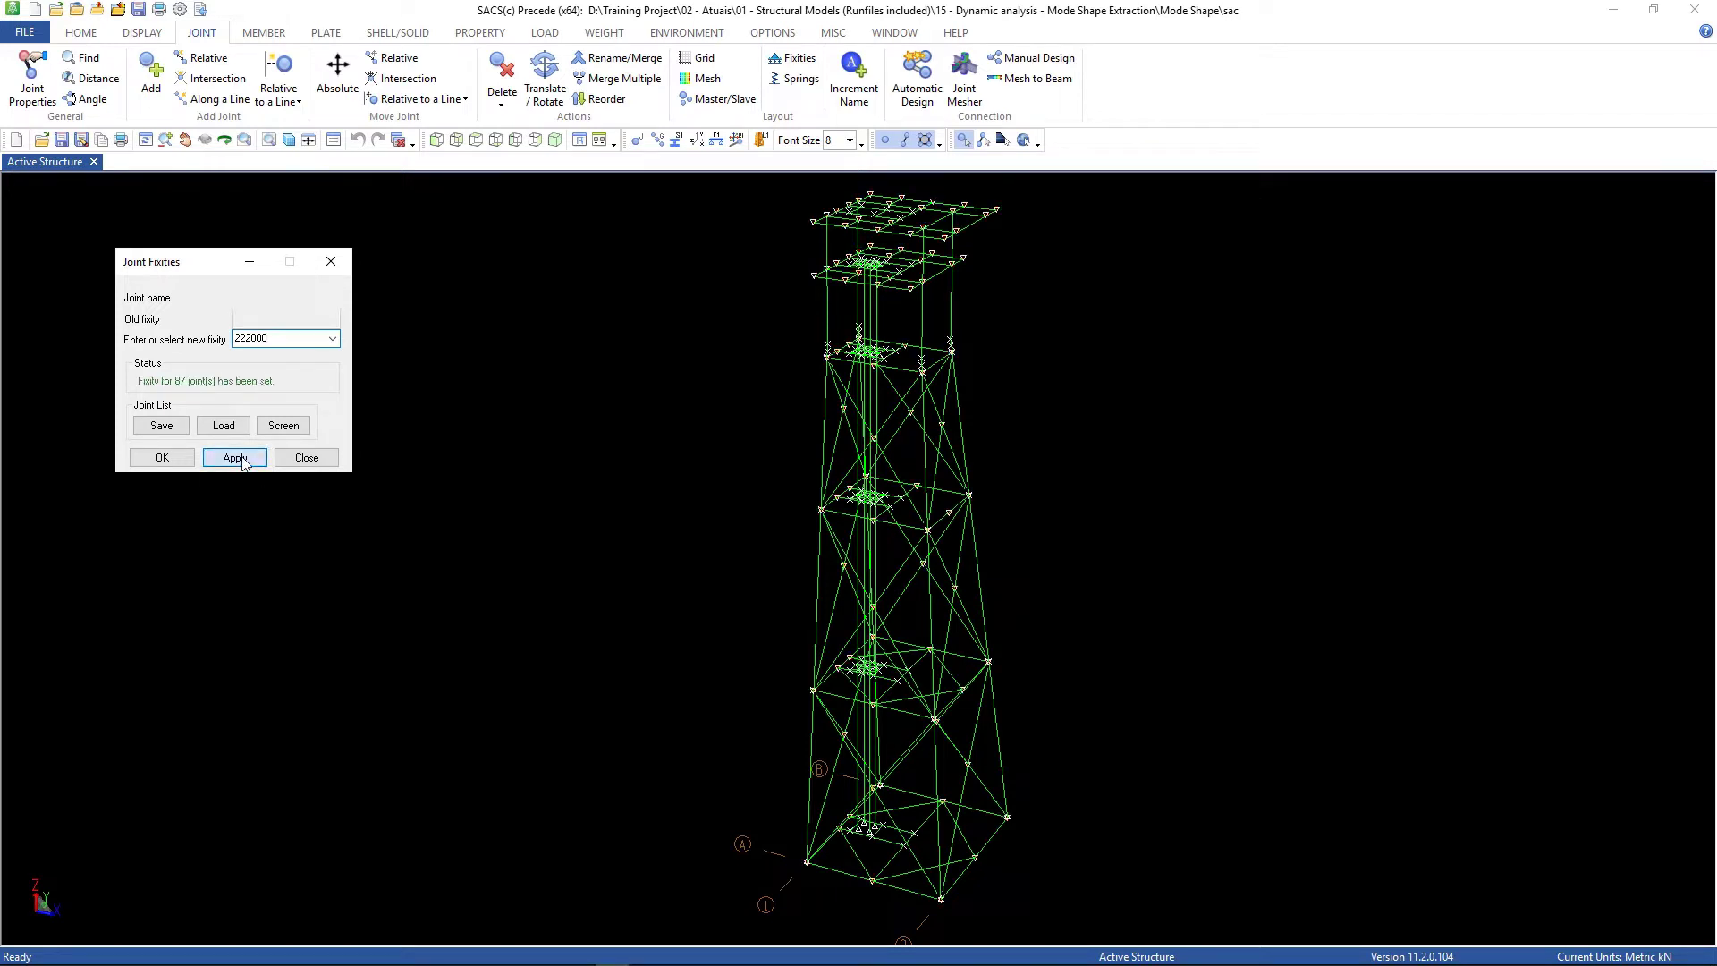
{"action": "left_click", "coordinate": [306, 458]}
Step: Verify in Joint Properties that joint 4100 now carries fixity 222000
{"action": "scroll", "coordinate": [878, 324], "scroll_direction": "up", "scroll_amount": 3}
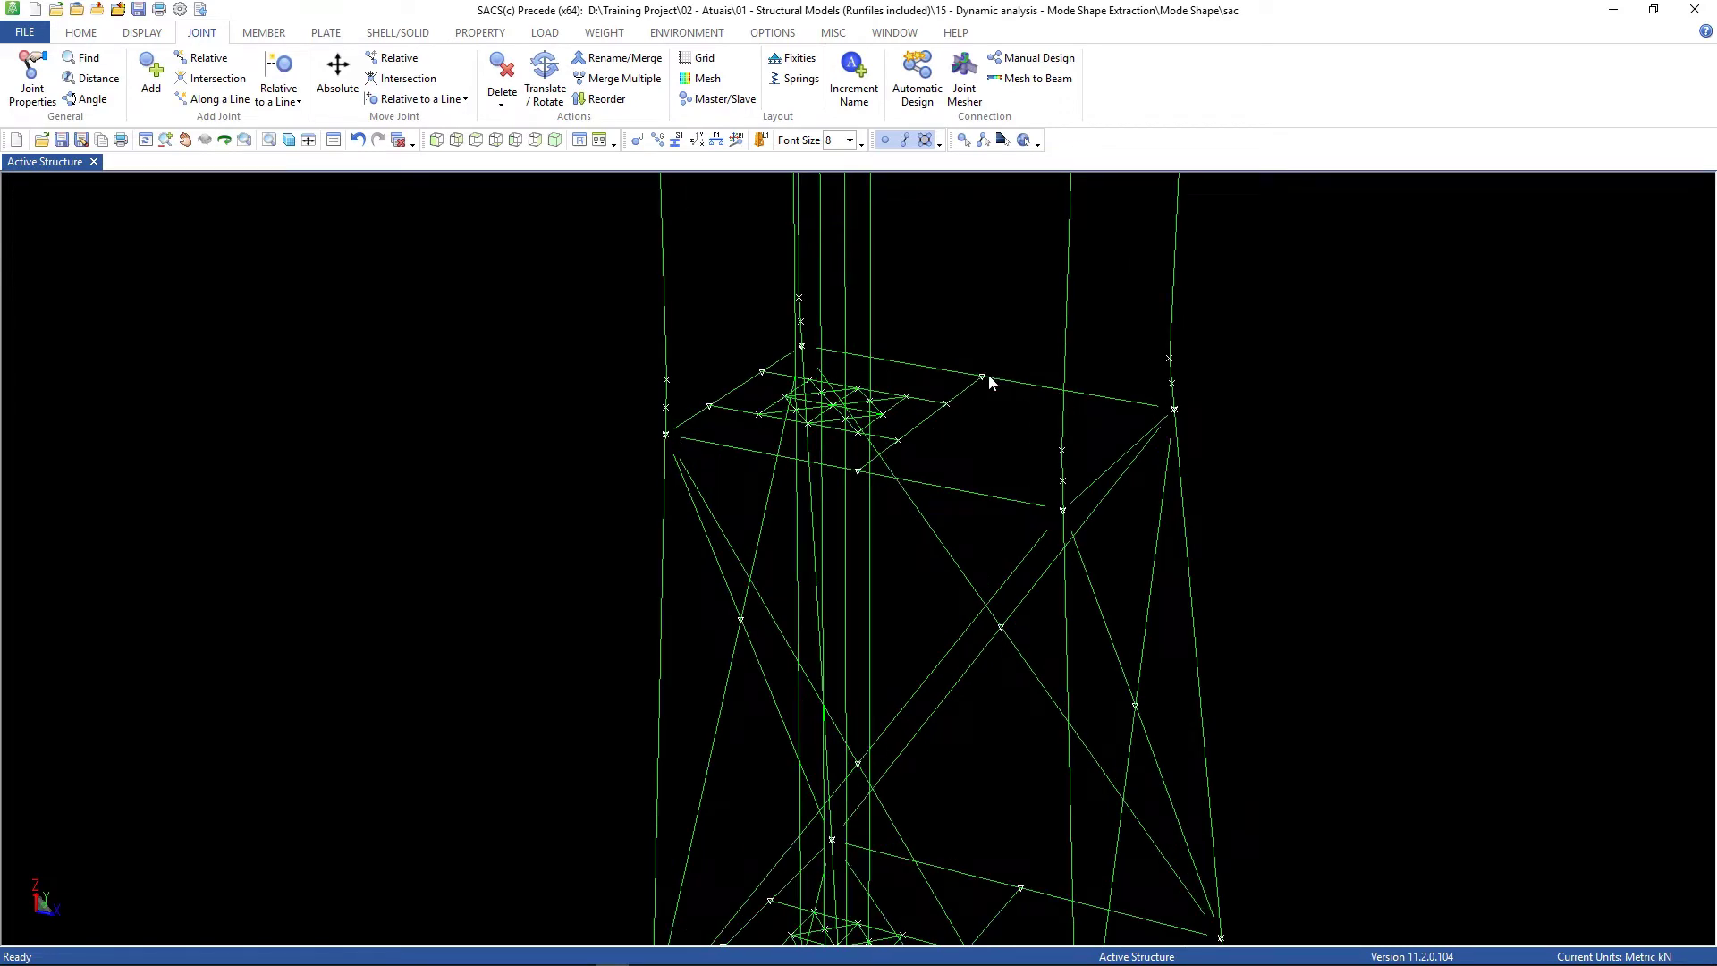
{"action": "scroll", "coordinate": [989, 373], "scroll_direction": "up", "scroll_amount": 2}
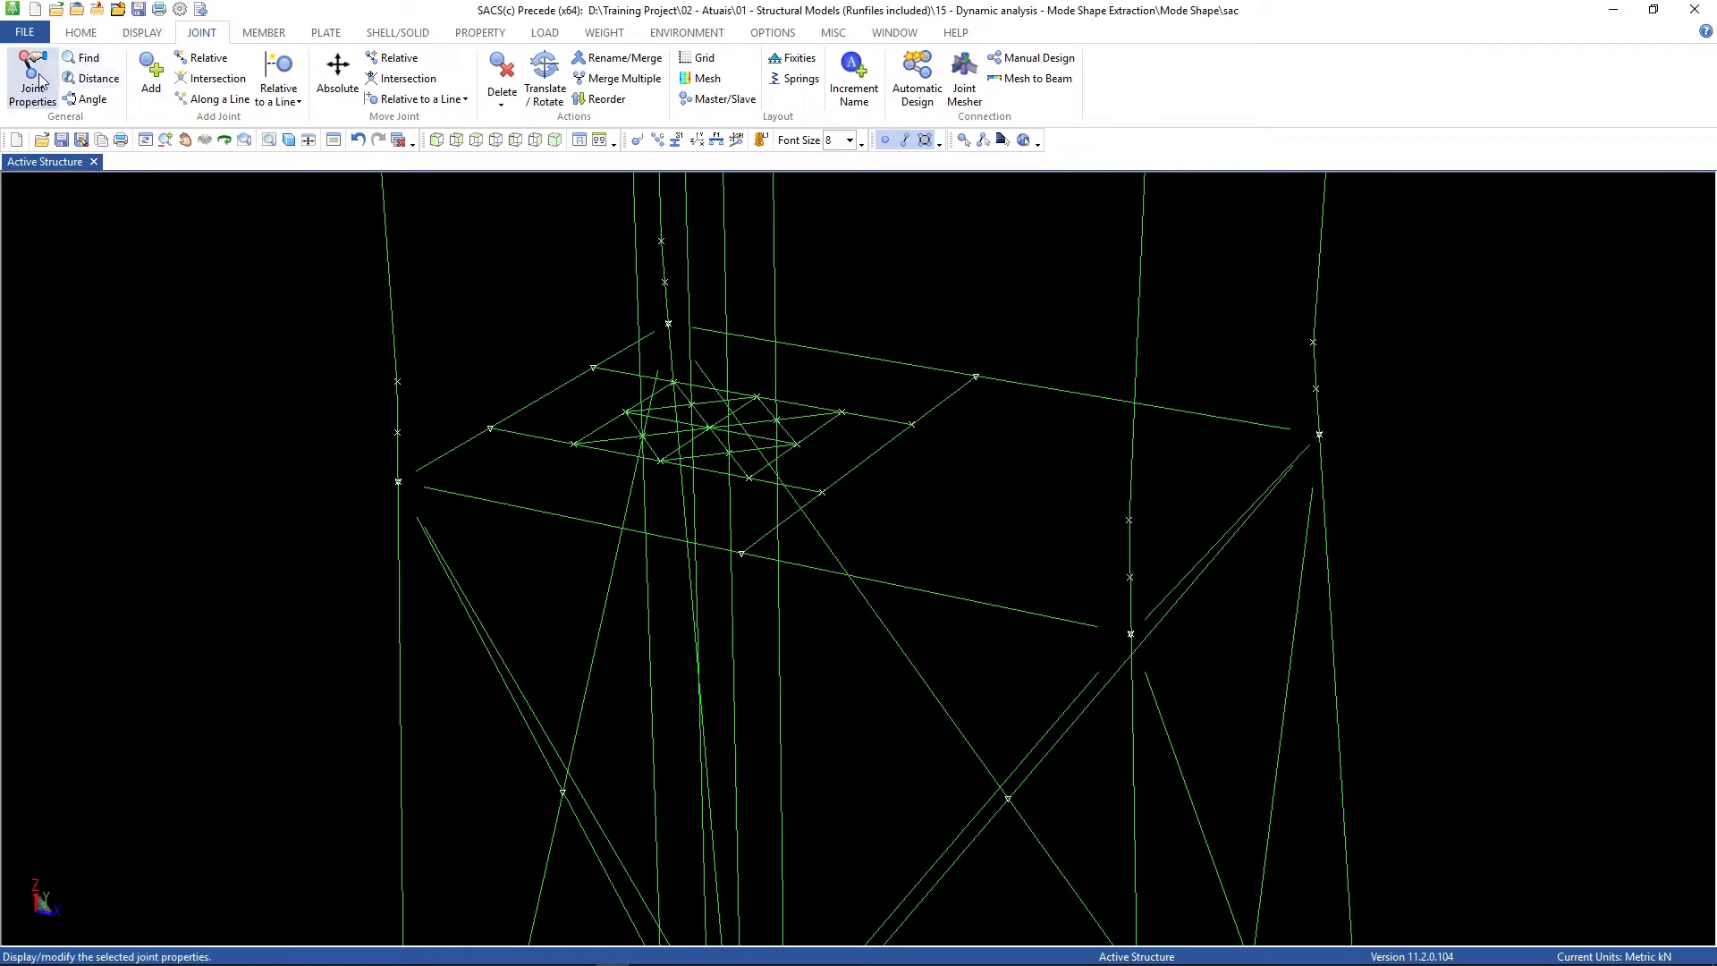
{"action": "left_click", "coordinate": [32, 79]}
{"action": "left_click", "coordinate": [975, 377]}
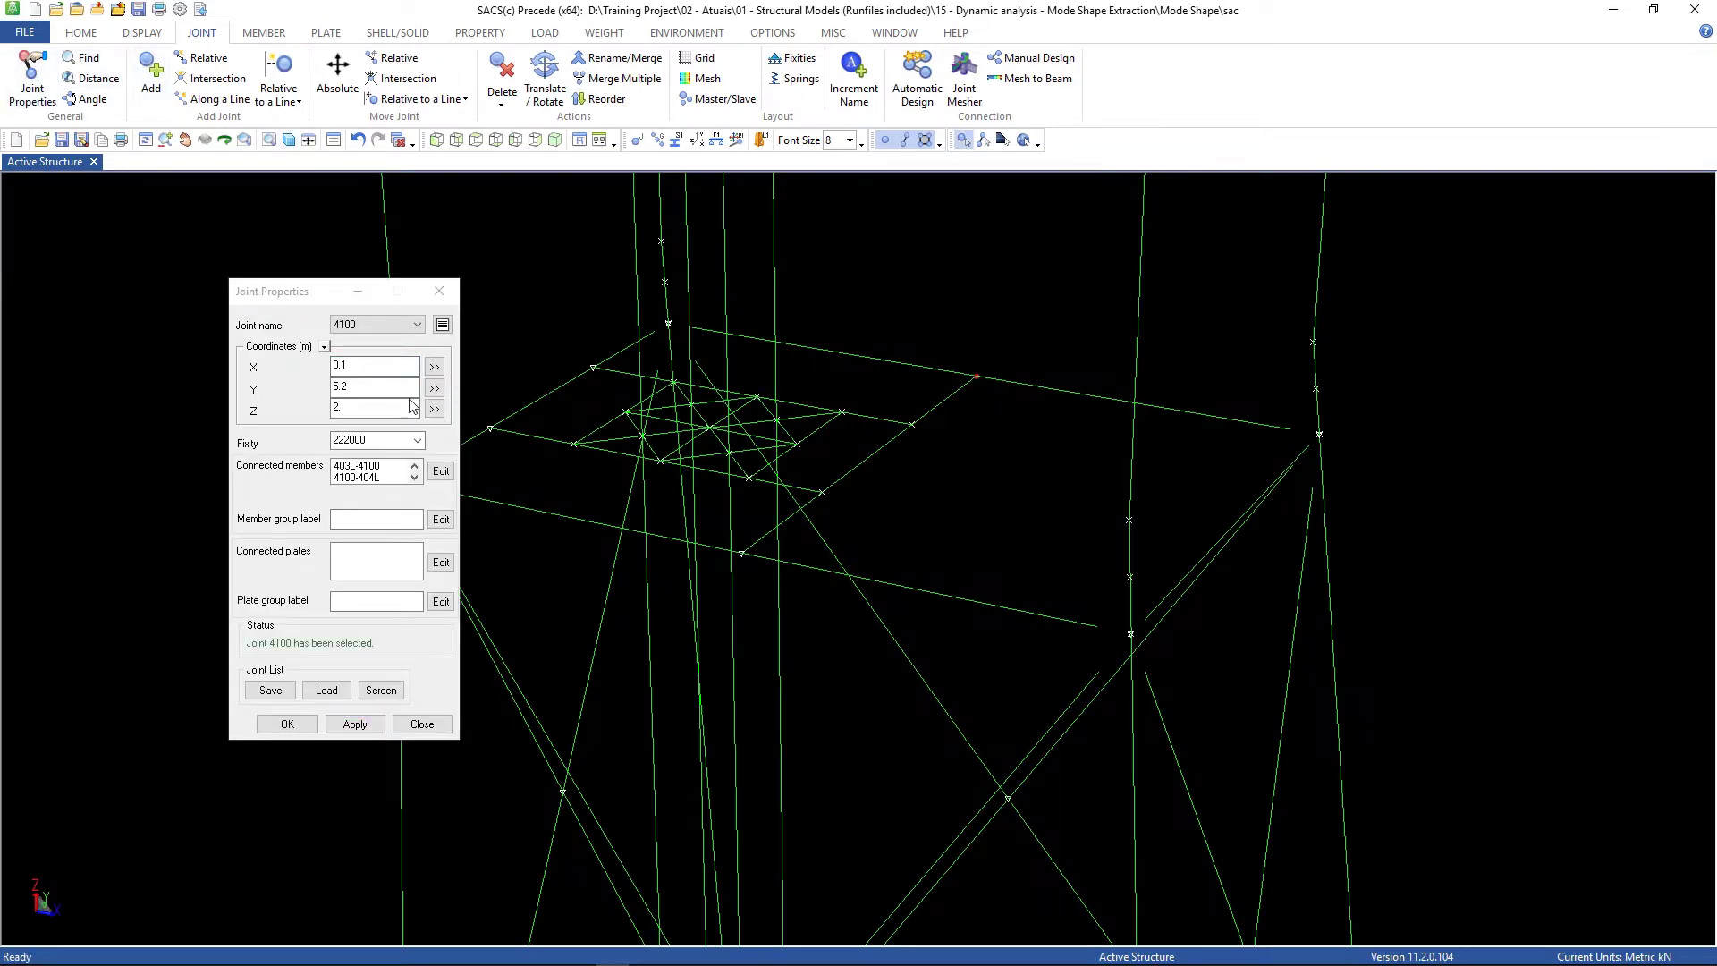
{"action": "left_click", "coordinate": [430, 732]}
{"action": "left_click", "coordinate": [428, 730]}
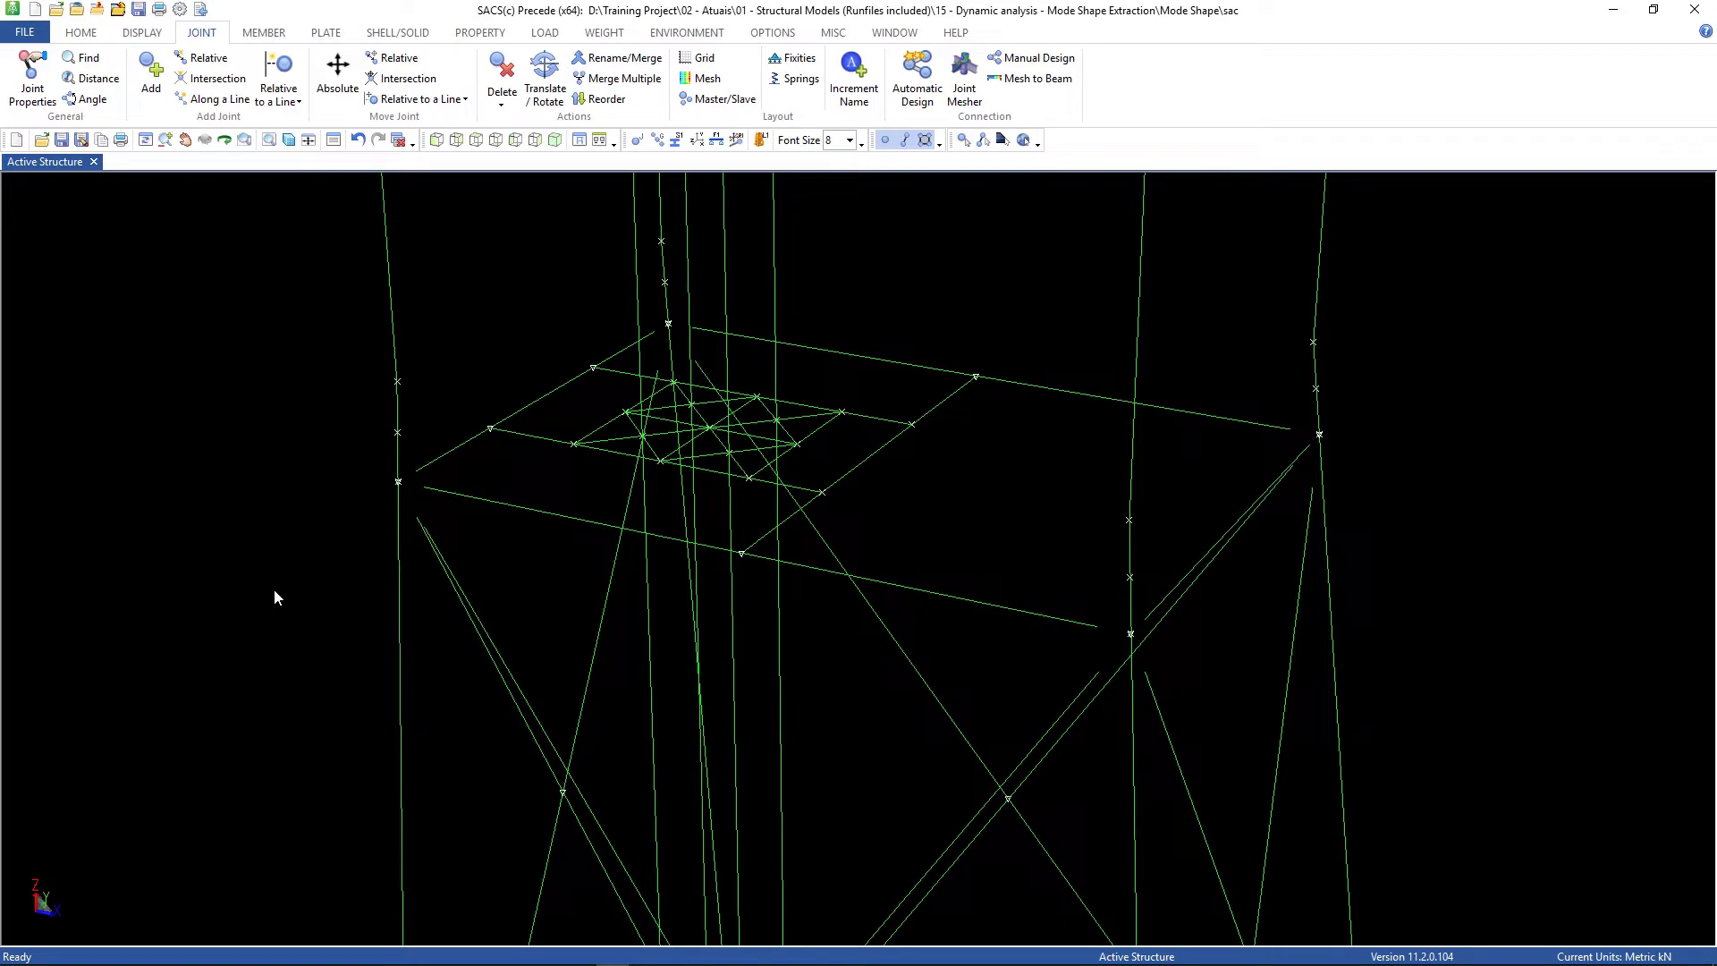
{"action": "left_click", "coordinate": [606, 33]}
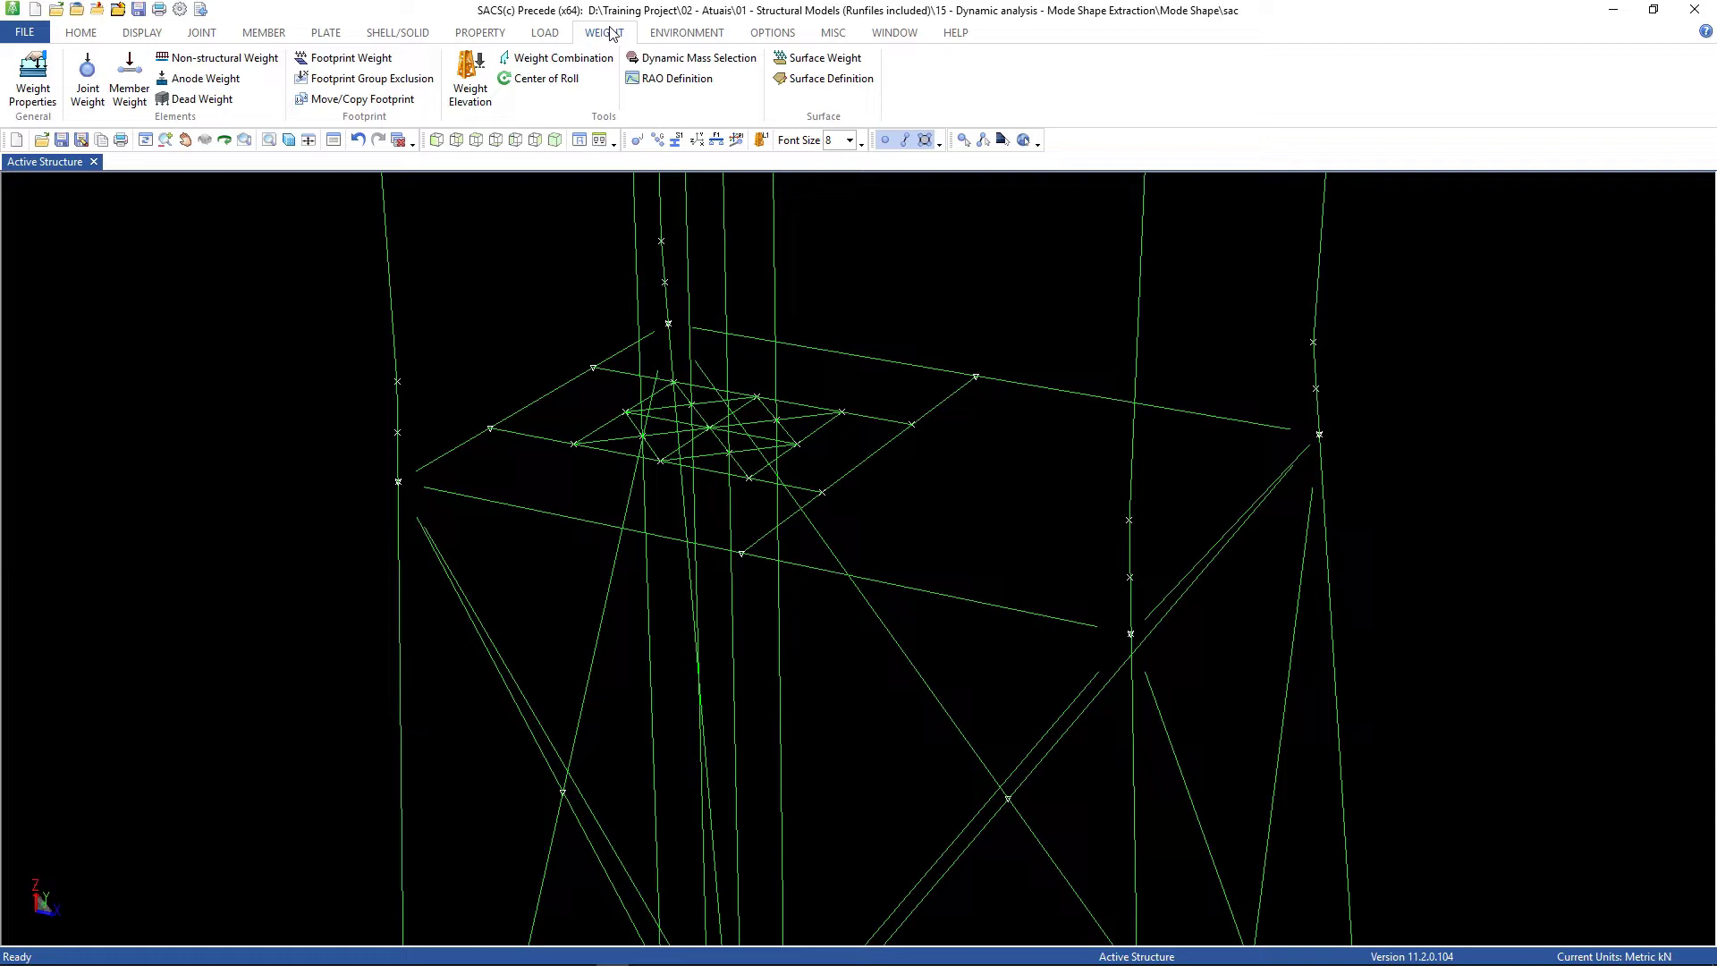
Step: Name a new weight combination MASS and add the AREA, EQPT, LIVE and MISC groups
{"action": "left_click", "coordinate": [608, 65]}
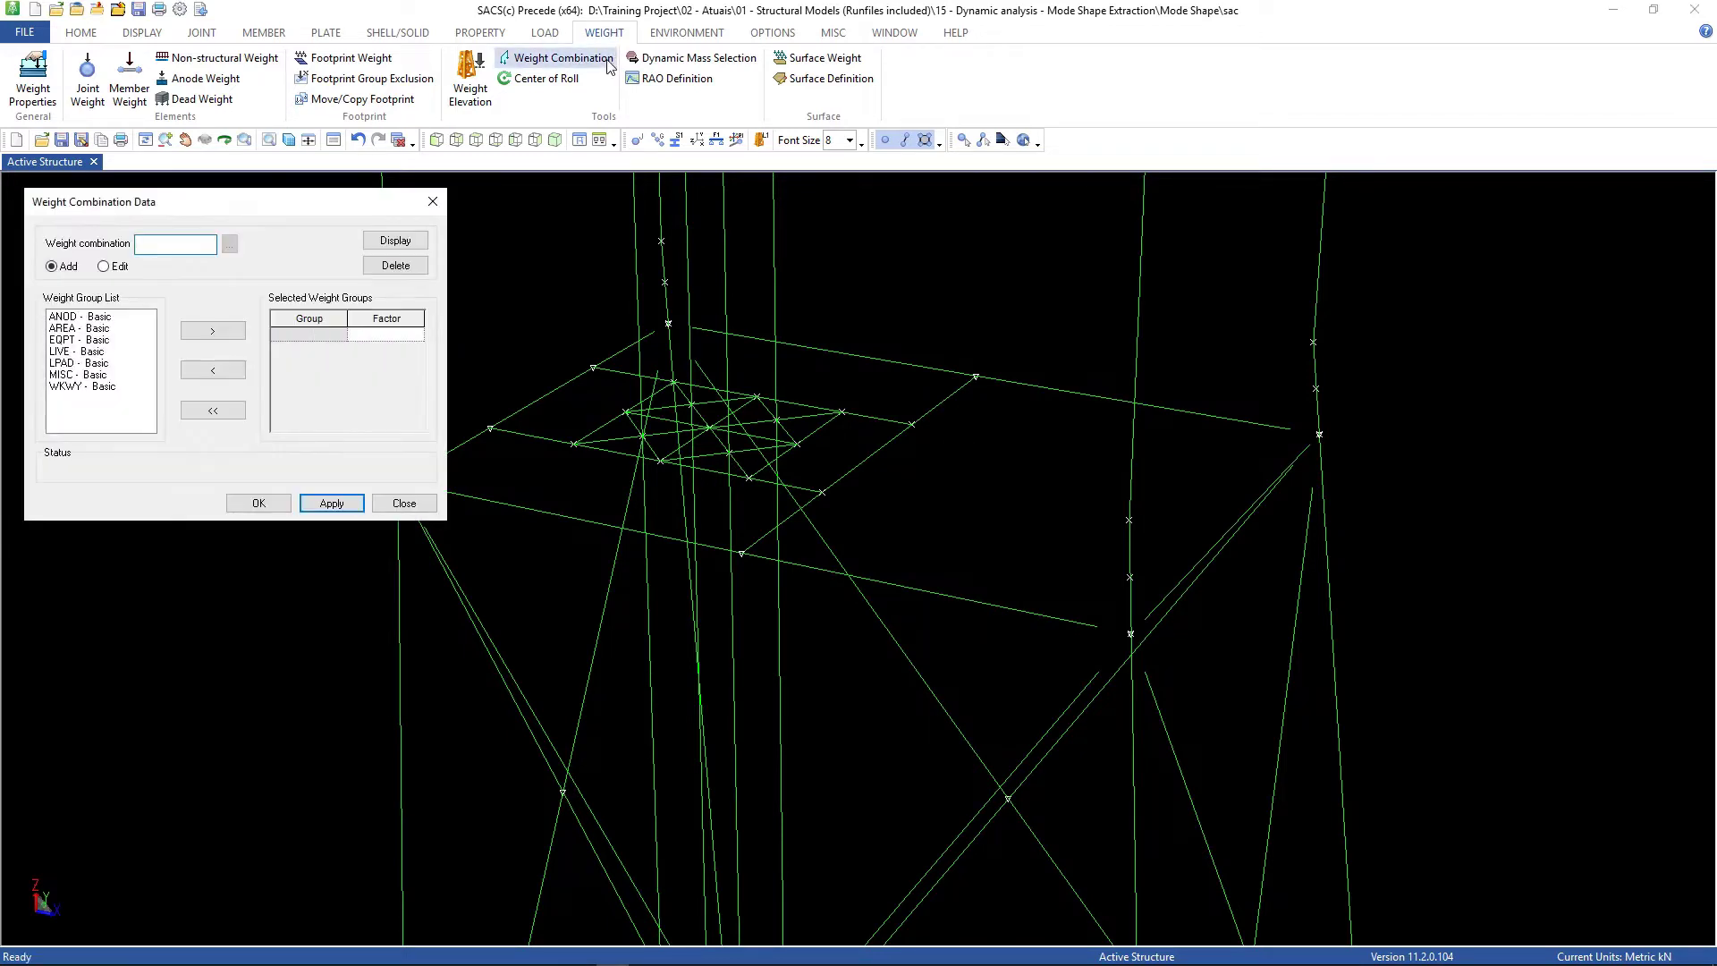
{"action": "left_click", "coordinate": [149, 243]}
{"action": "type", "text": "MASS"}
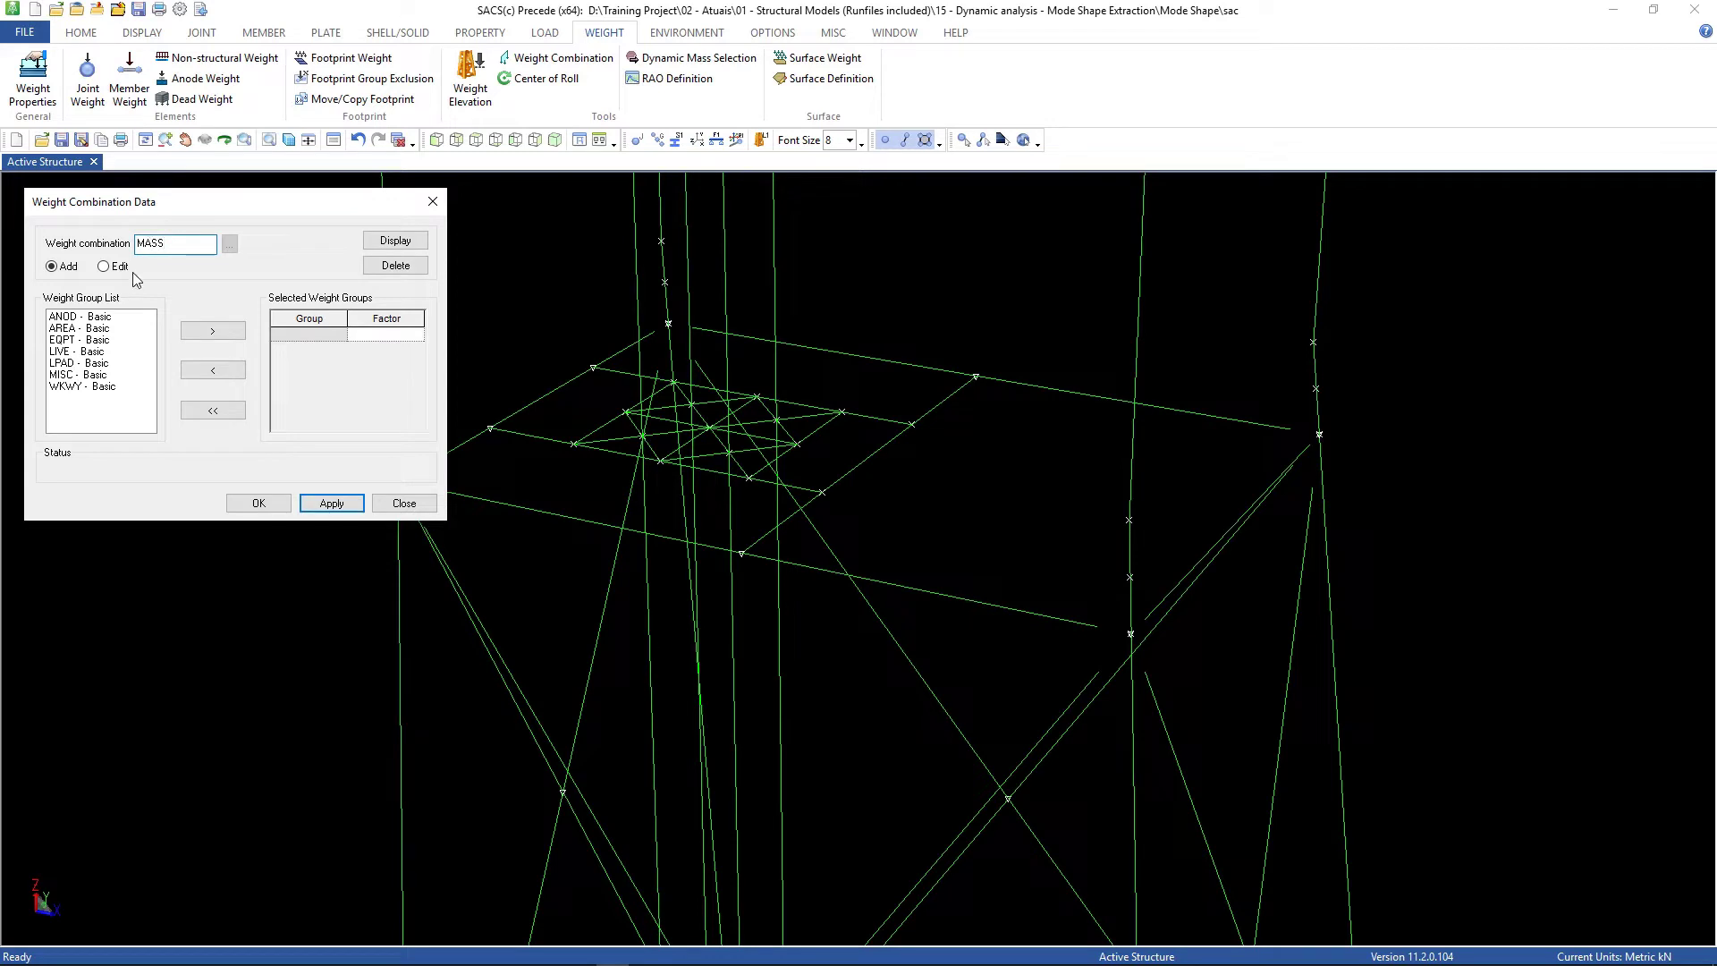
{"action": "left_click", "coordinate": [93, 329]}
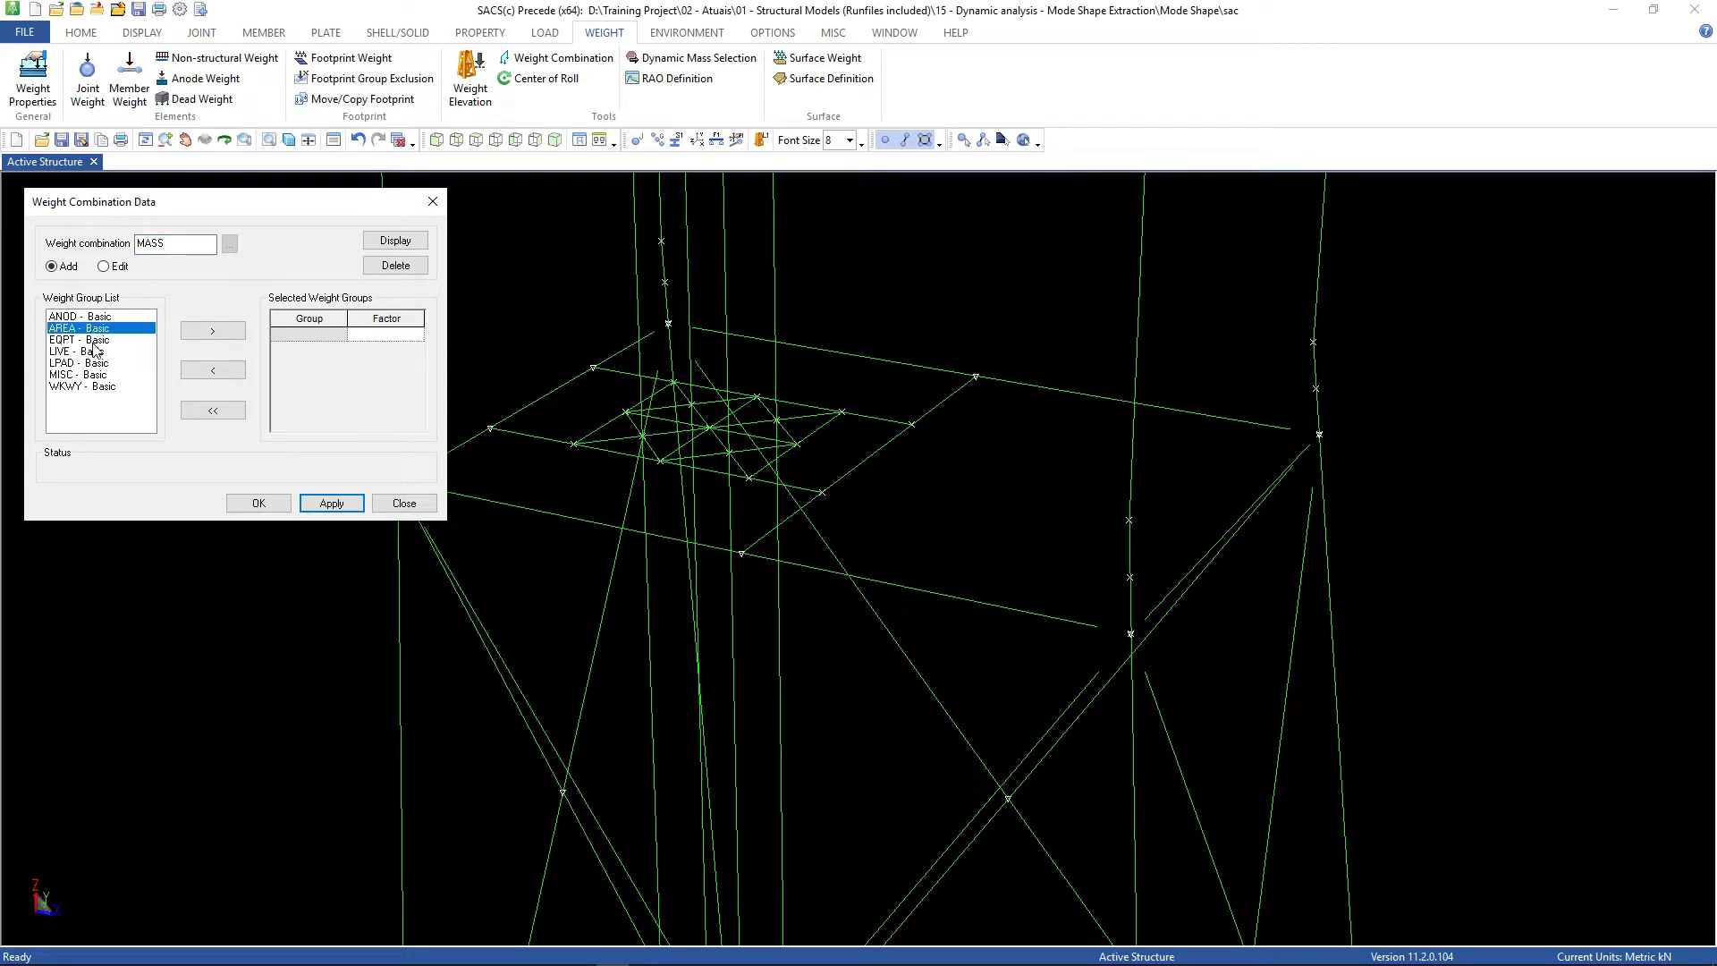
{"action": "left_click", "coordinate": [90, 341], "text": "shift"}
{"action": "left_click", "coordinate": [86, 352], "text": "ctrl"}
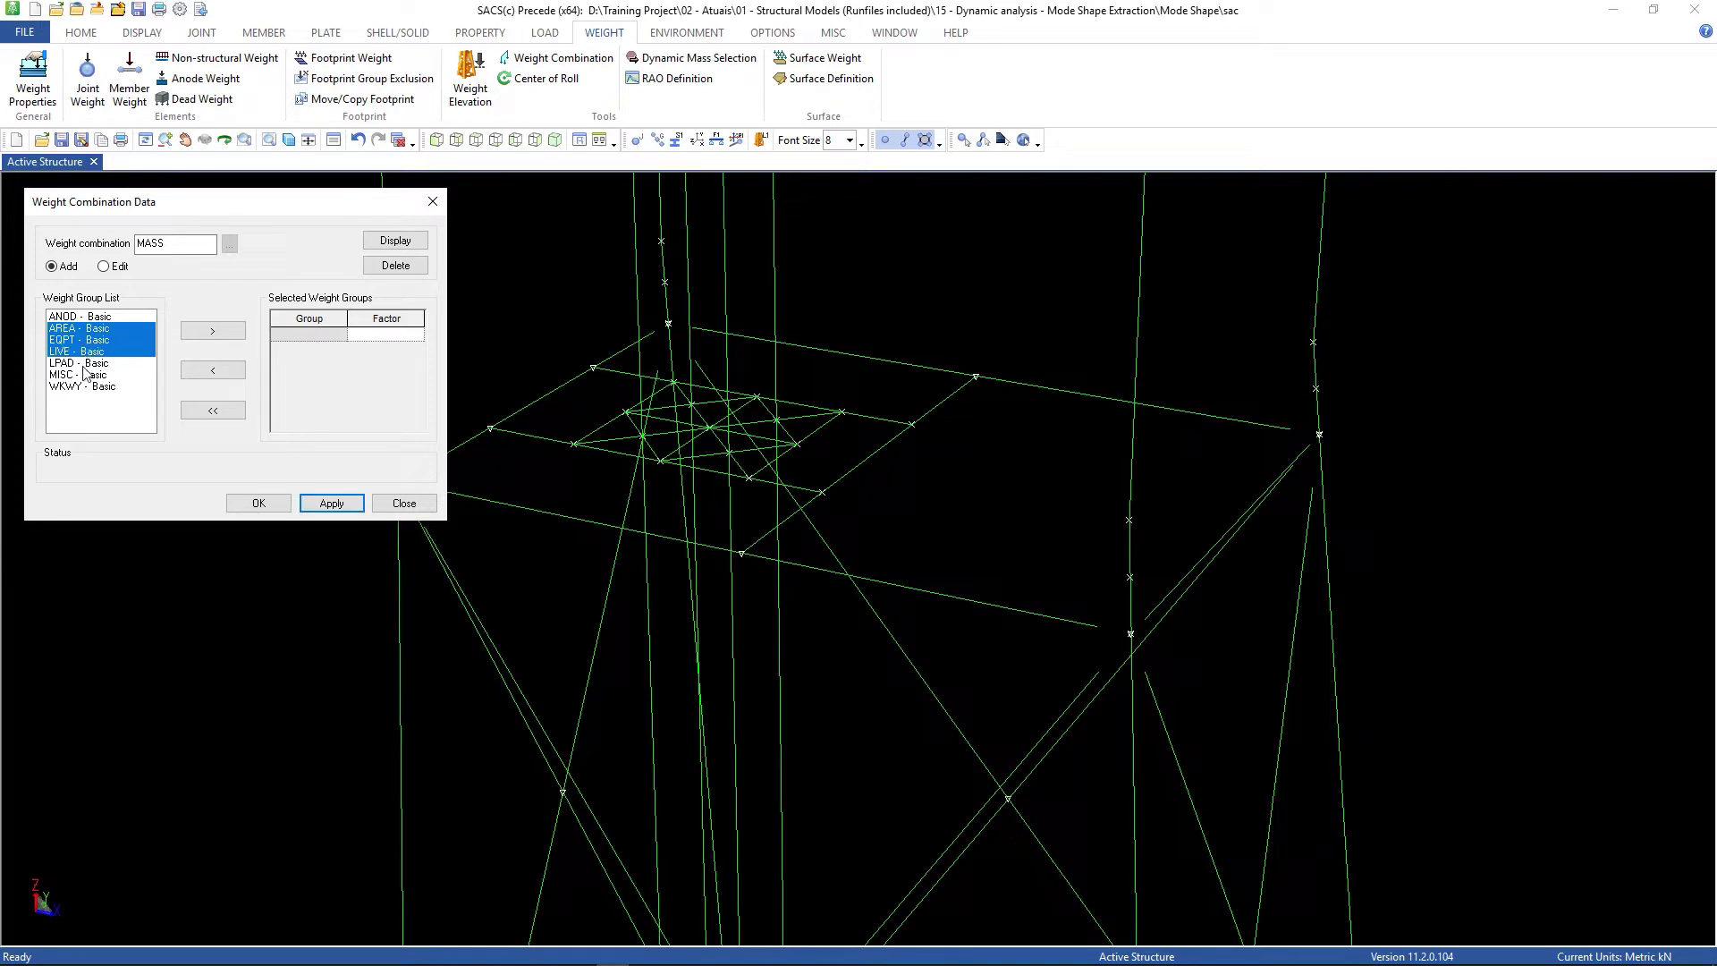
{"action": "left_click", "coordinate": [84, 375], "text": "ctrl"}
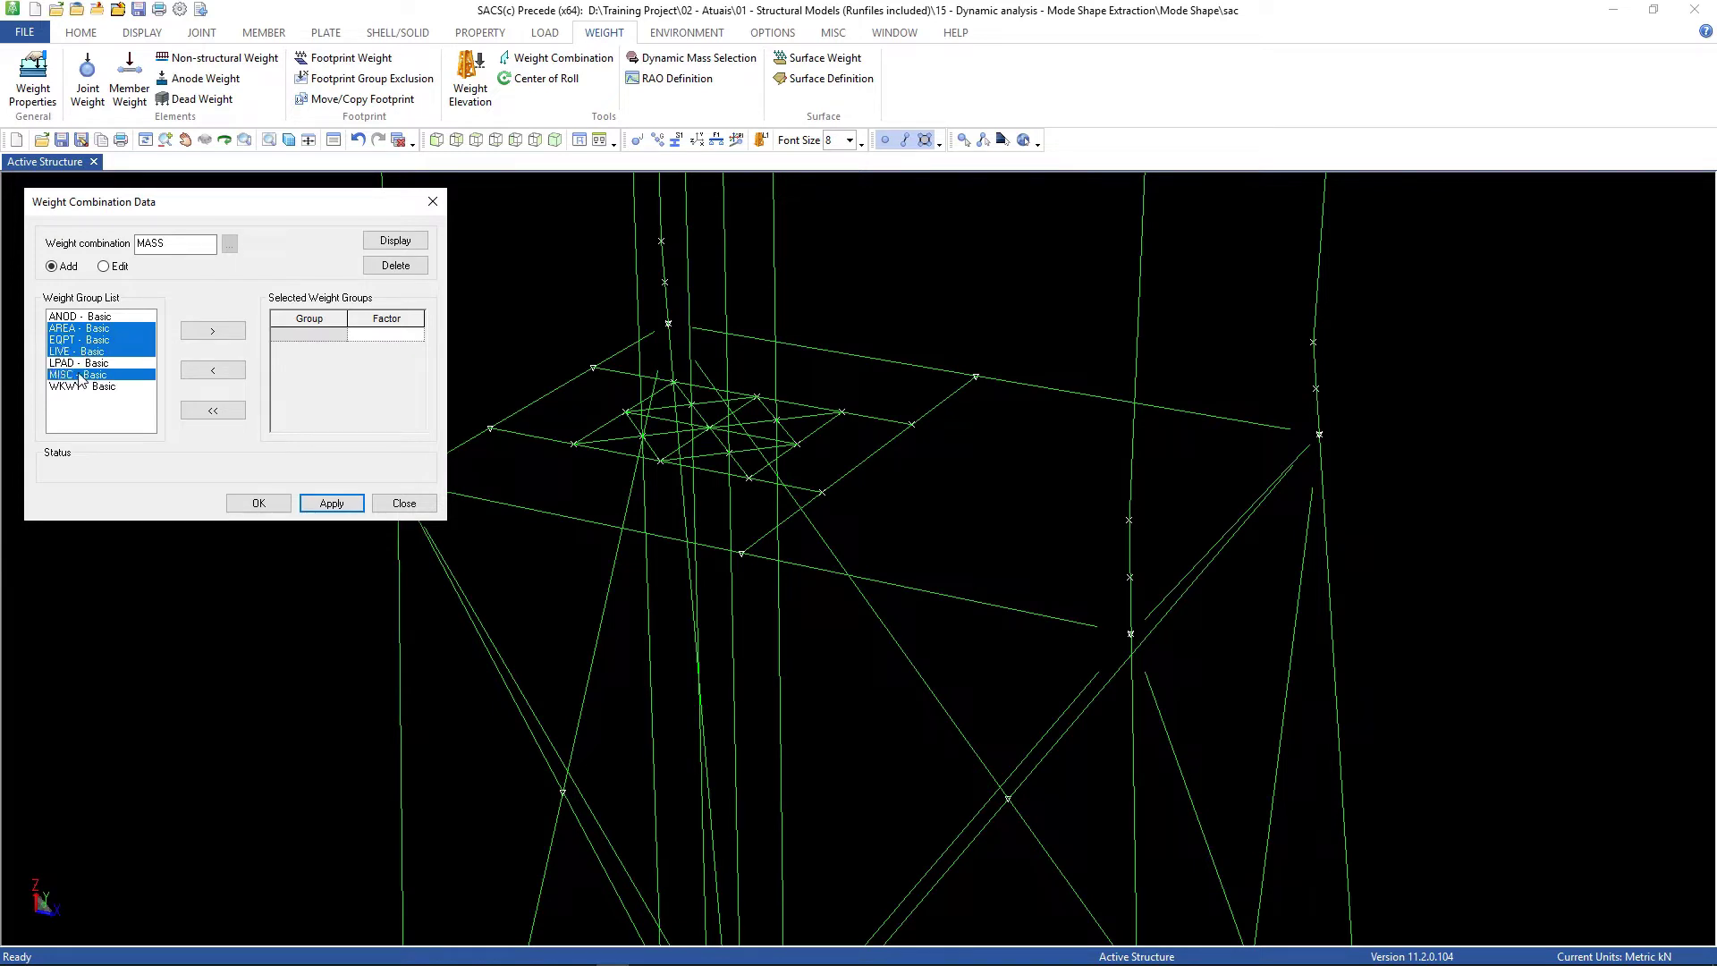
{"action": "left_click", "coordinate": [214, 332]}
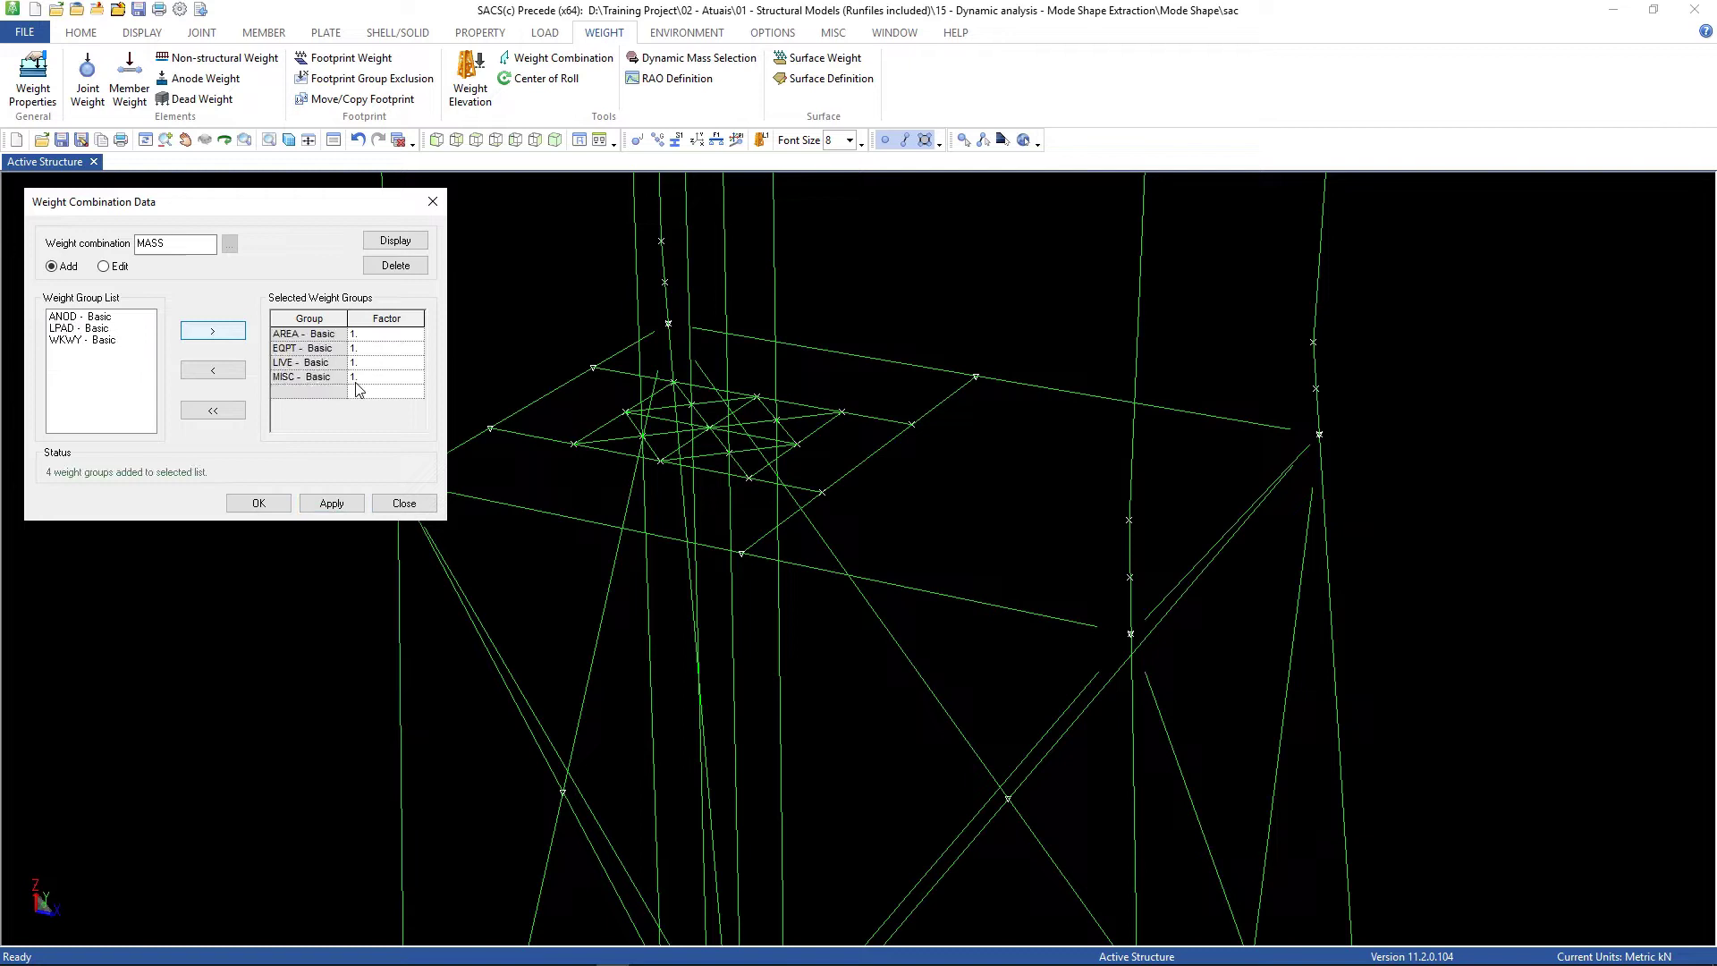
Step: Reduce the LIVE factor to 0.75 and add the MASS combination to the model
{"action": "left_click", "coordinate": [369, 364]}
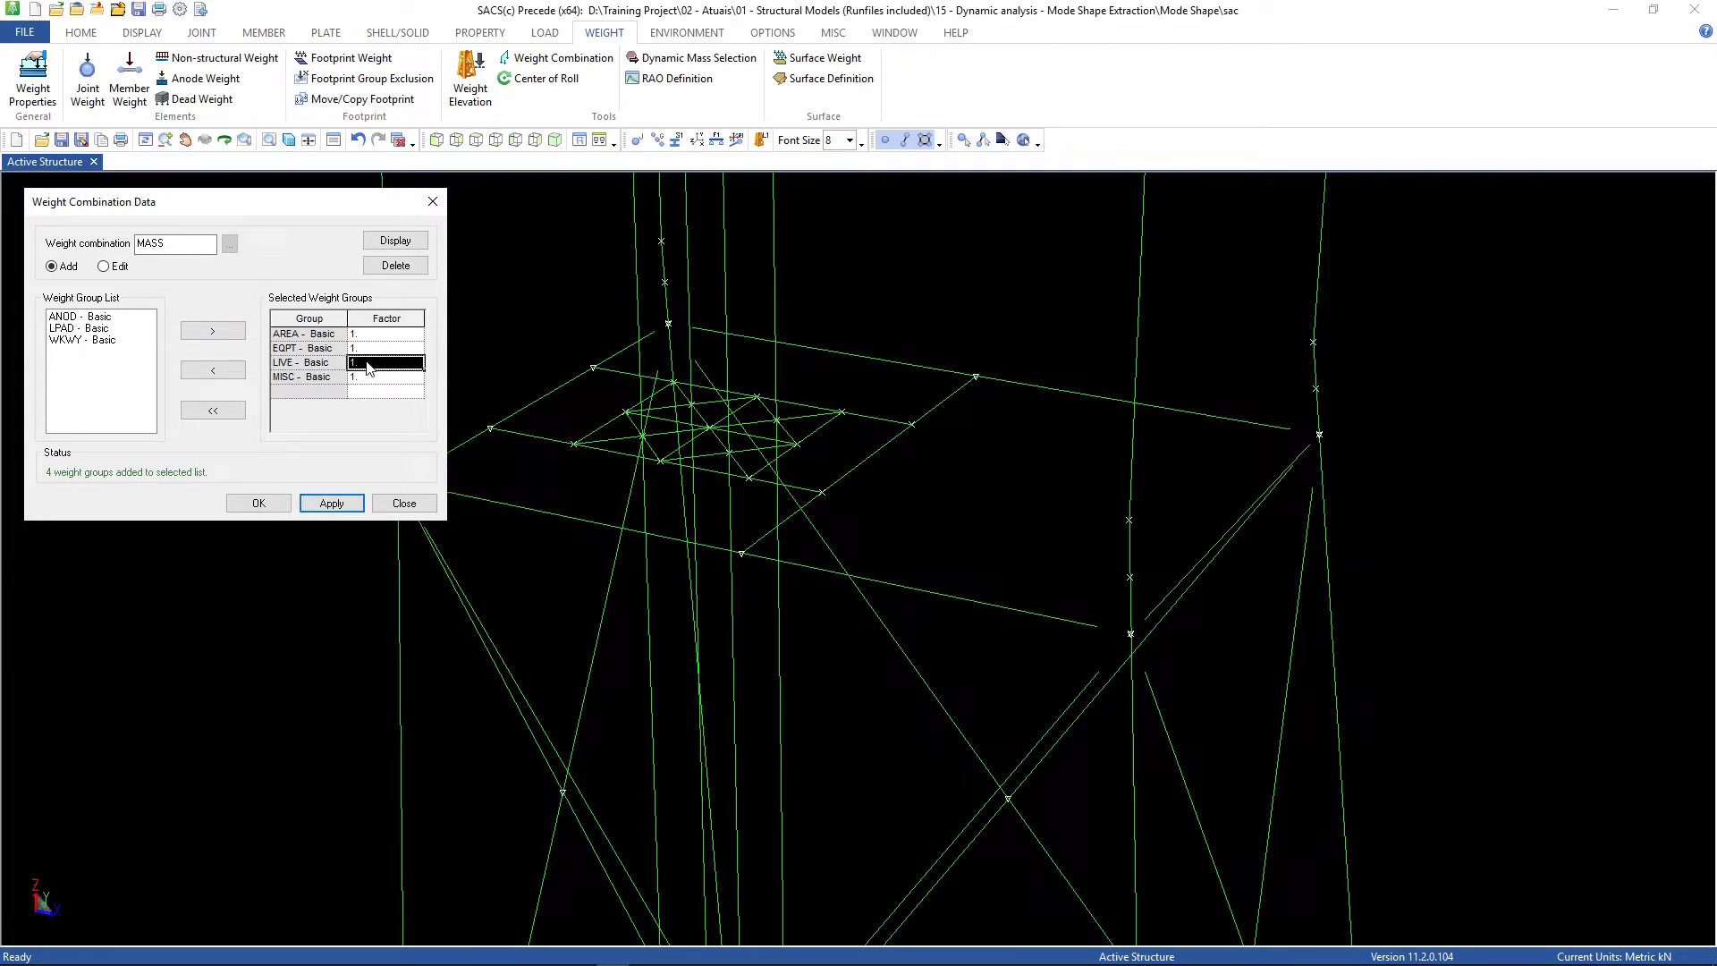
{"action": "type", "text": "0."}
{"action": "left_click", "coordinate": [342, 503]}
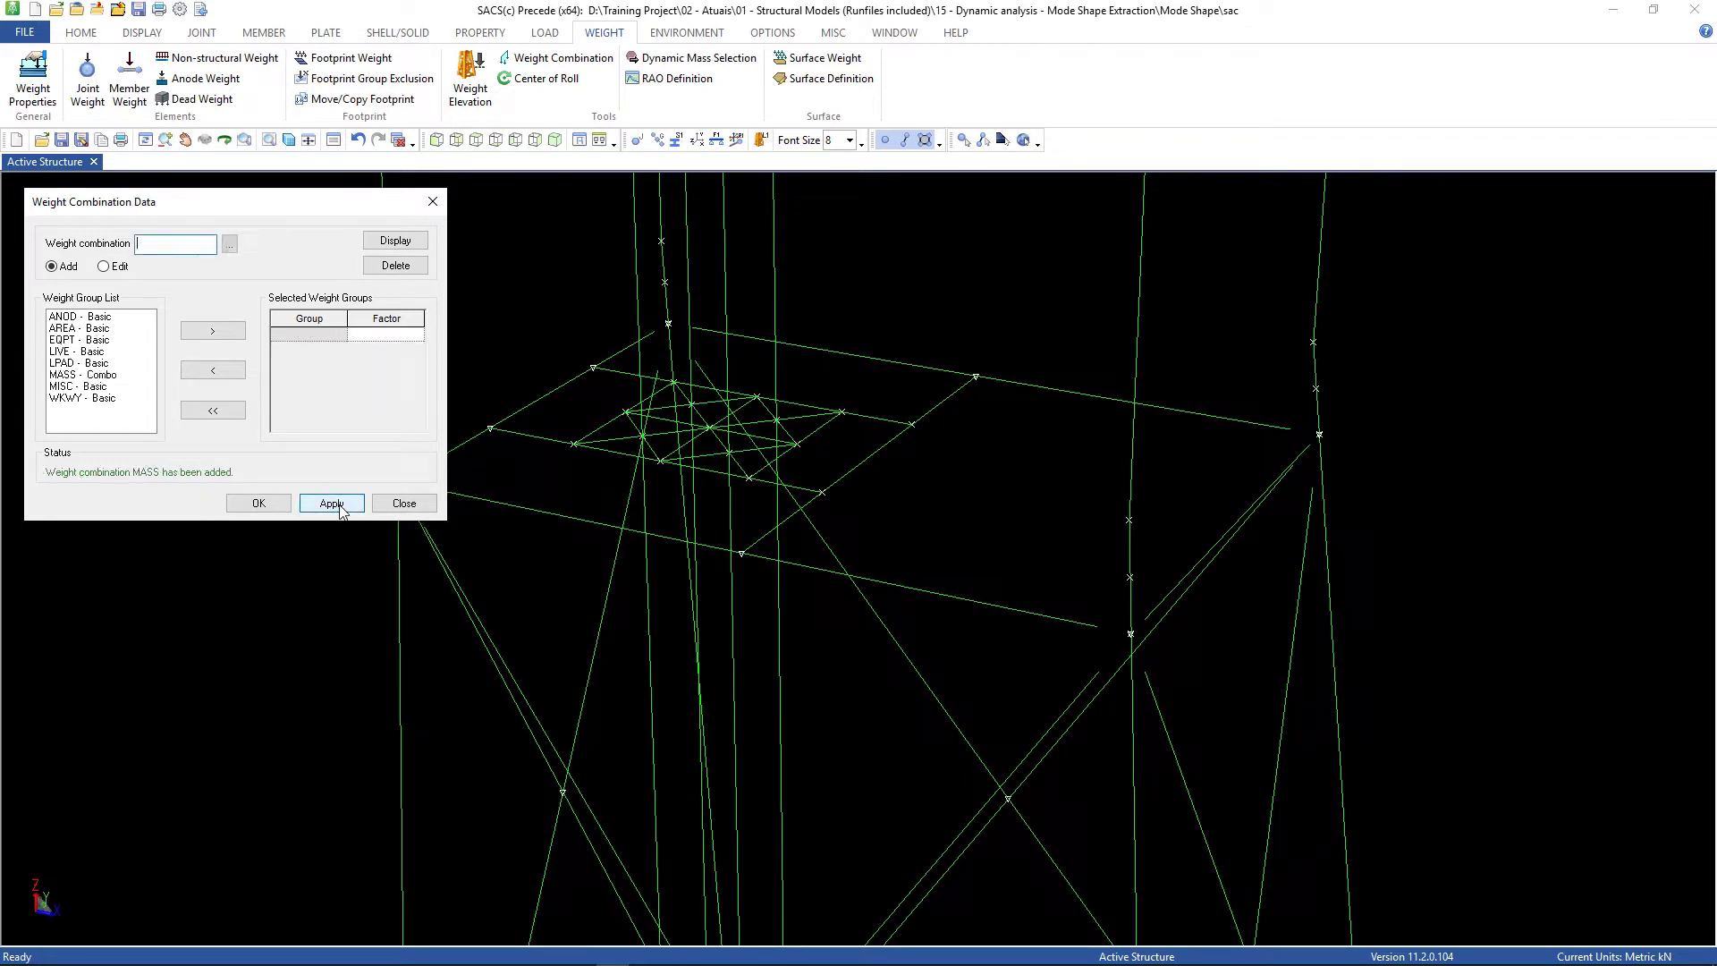
{"action": "left_click", "coordinate": [404, 503]}
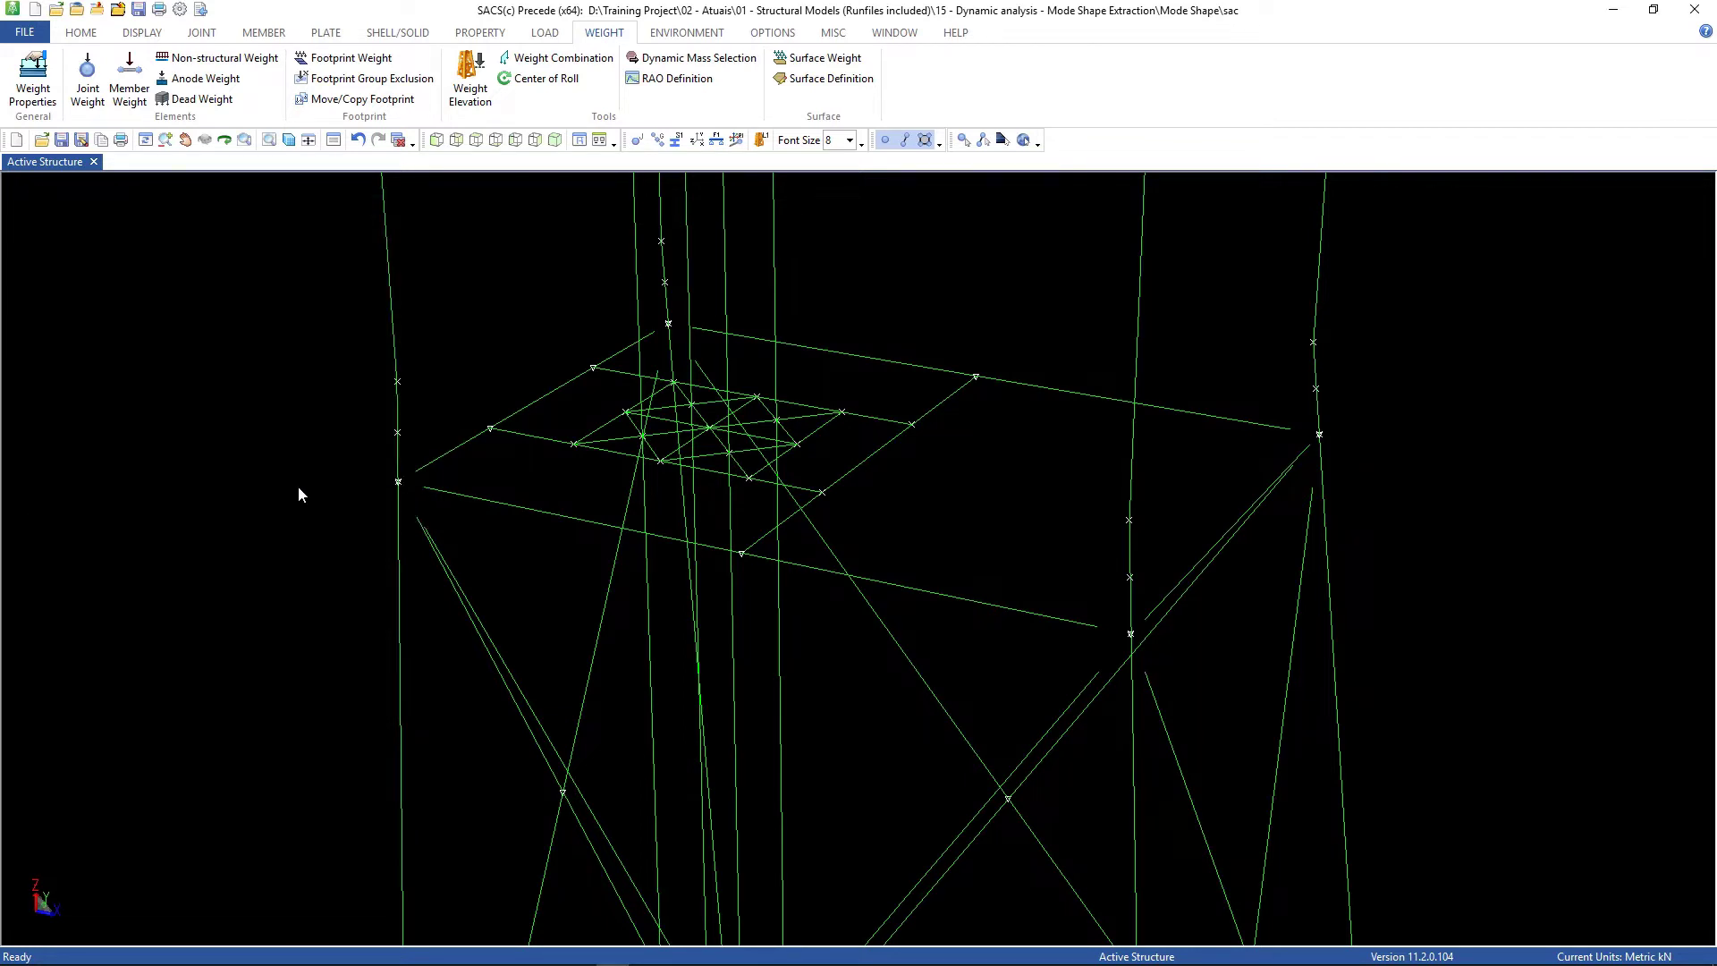
Step: Save and close the Precede model, then open seainp.dyn in the Data Generator
{"action": "left_click", "coordinate": [61, 140]}
{"action": "left_click", "coordinate": [1693, 12]}
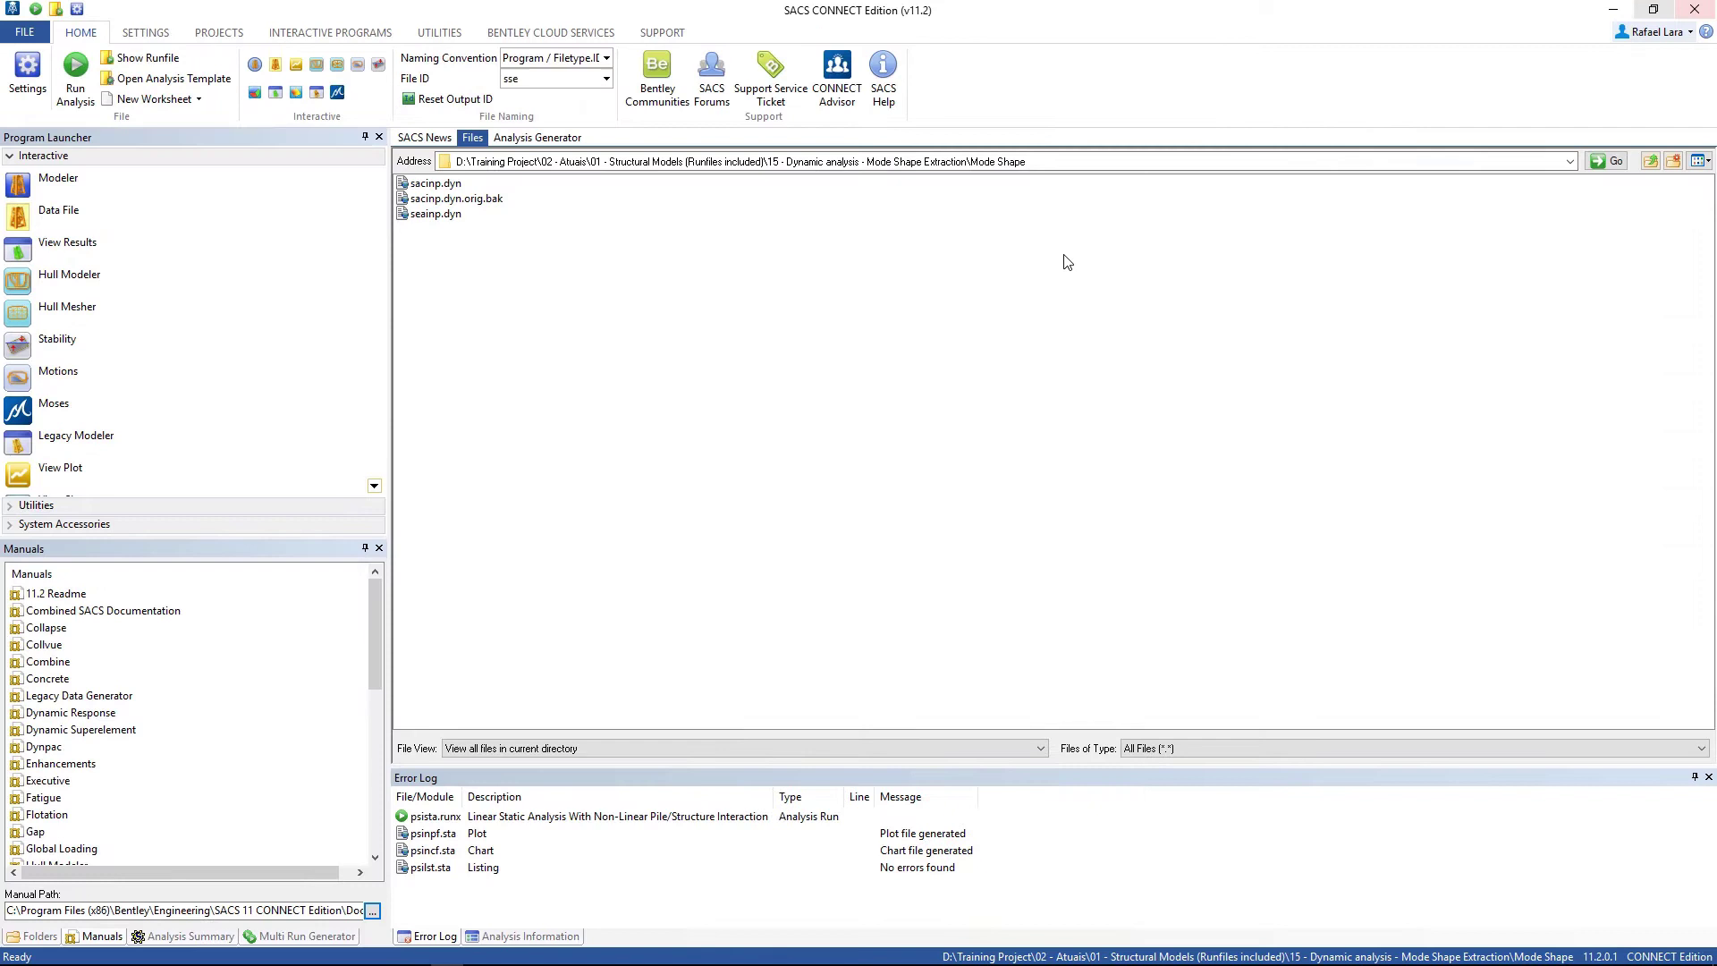
{"action": "left_click", "coordinate": [437, 198]}
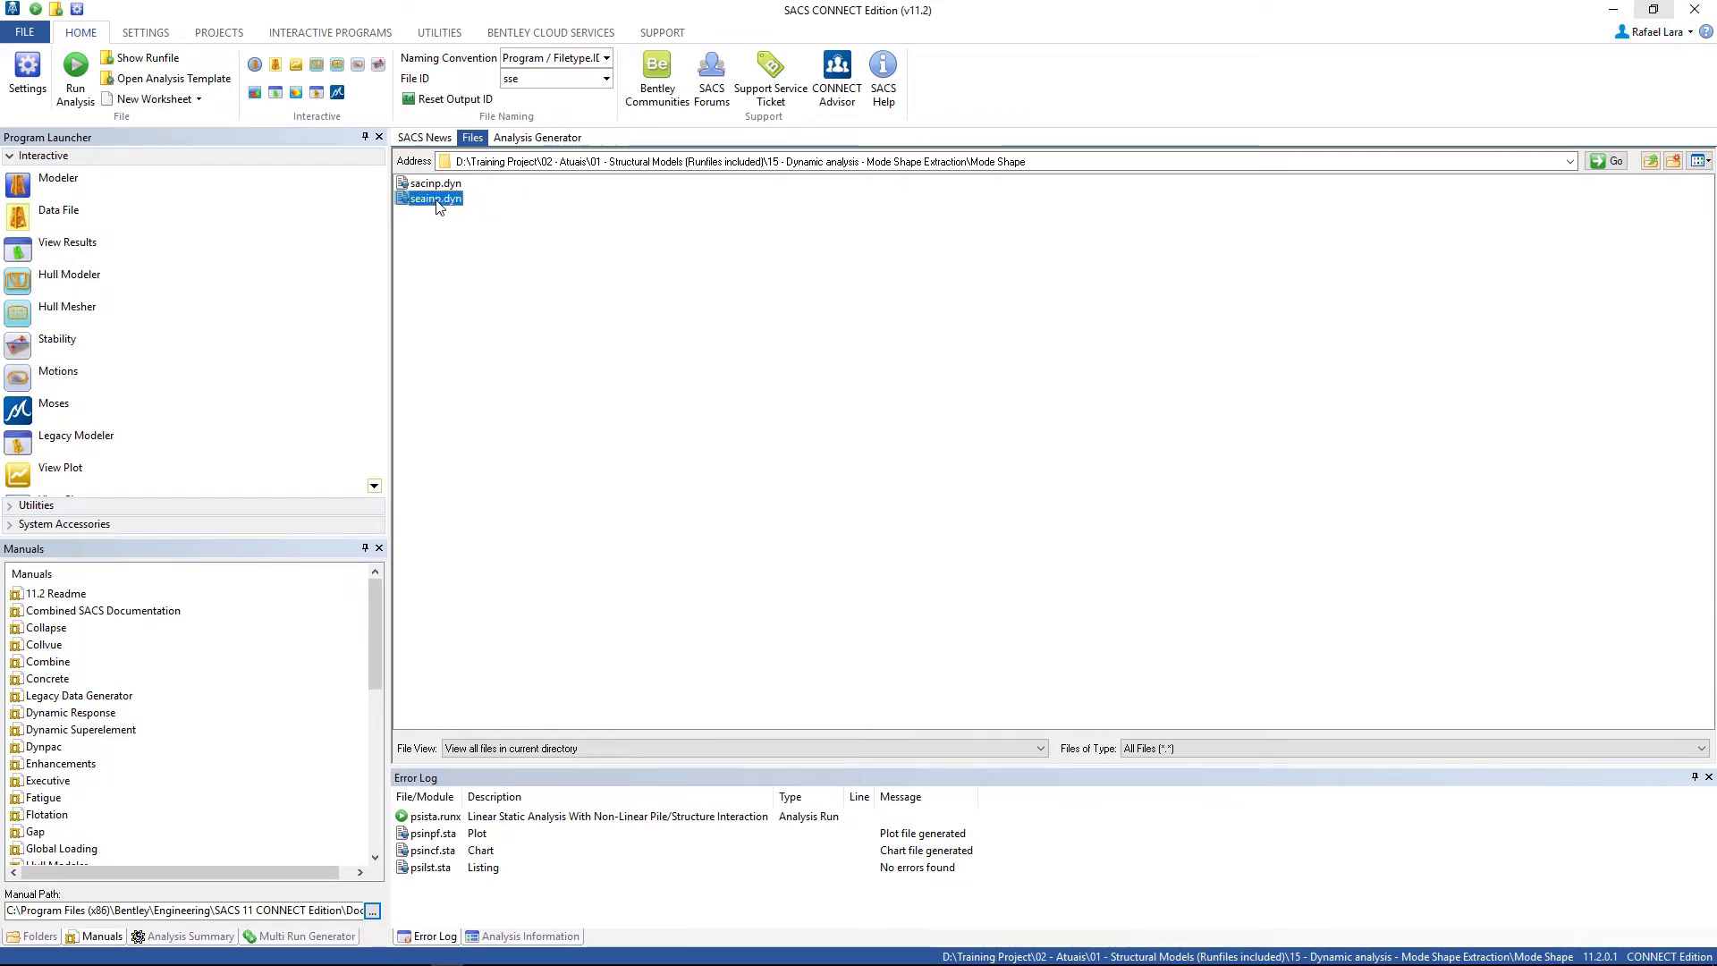
{"action": "left_click_drag", "start_coordinate": [438, 204], "coordinate": [47, 218]}
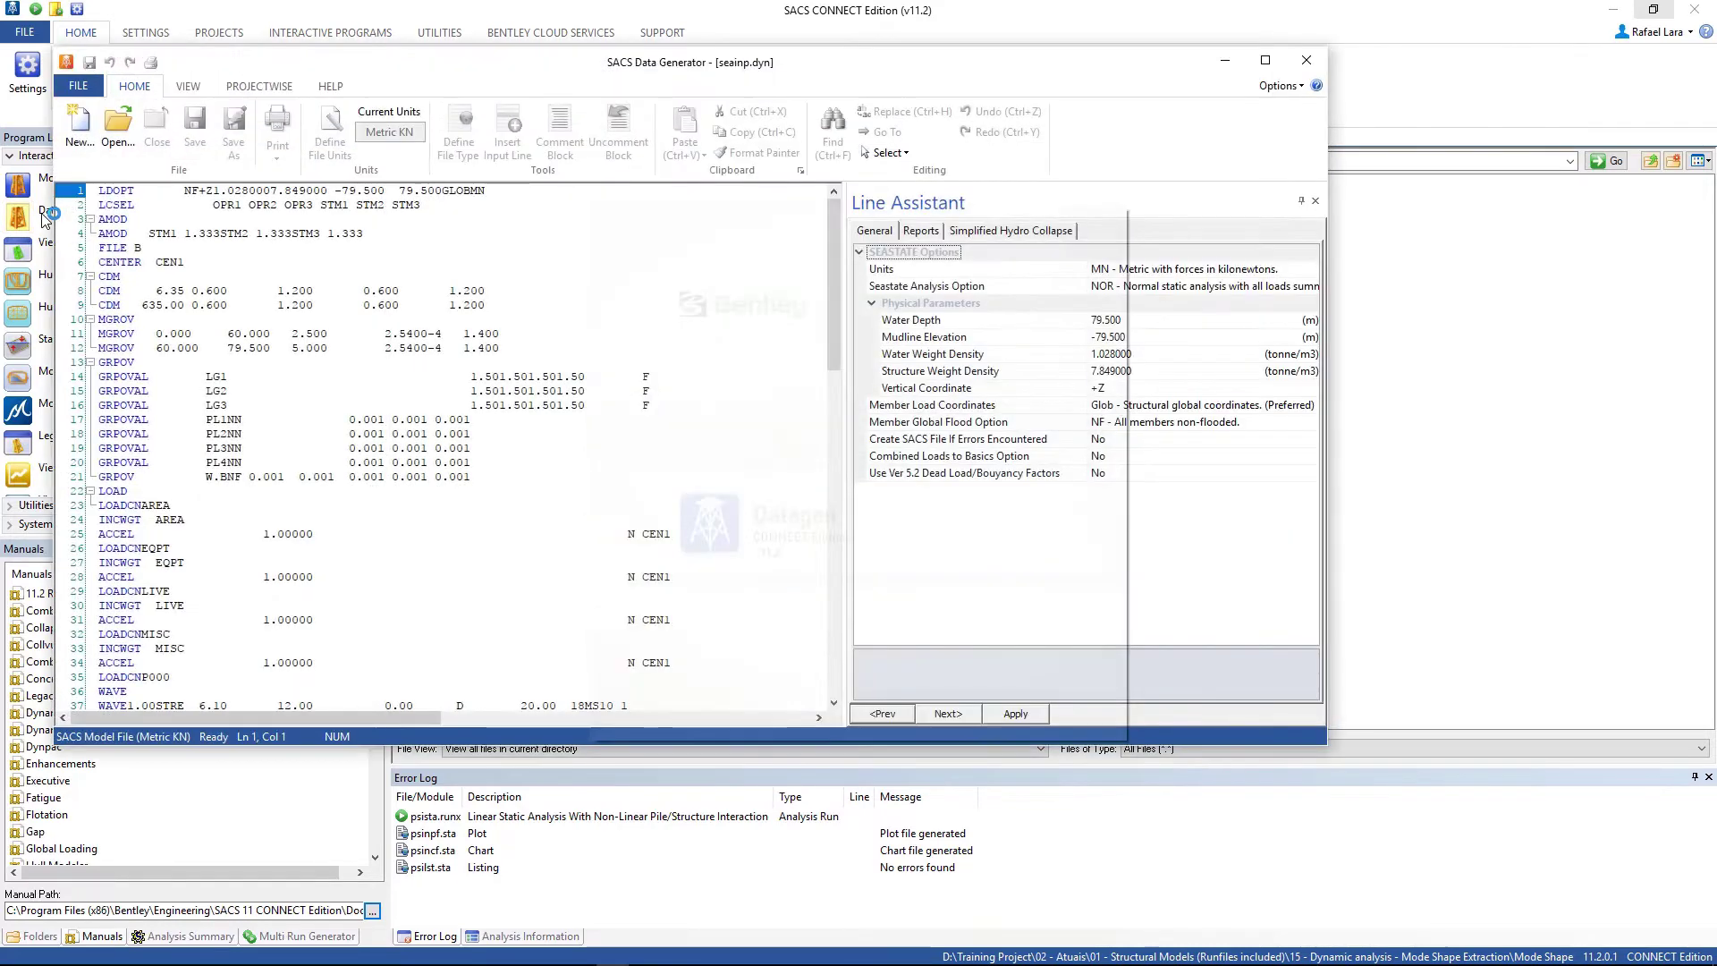
Step: Delete the two AMOD lines and the LCSEL load-case names from seainp.dyn
{"action": "left_click", "coordinate": [1265, 60]}
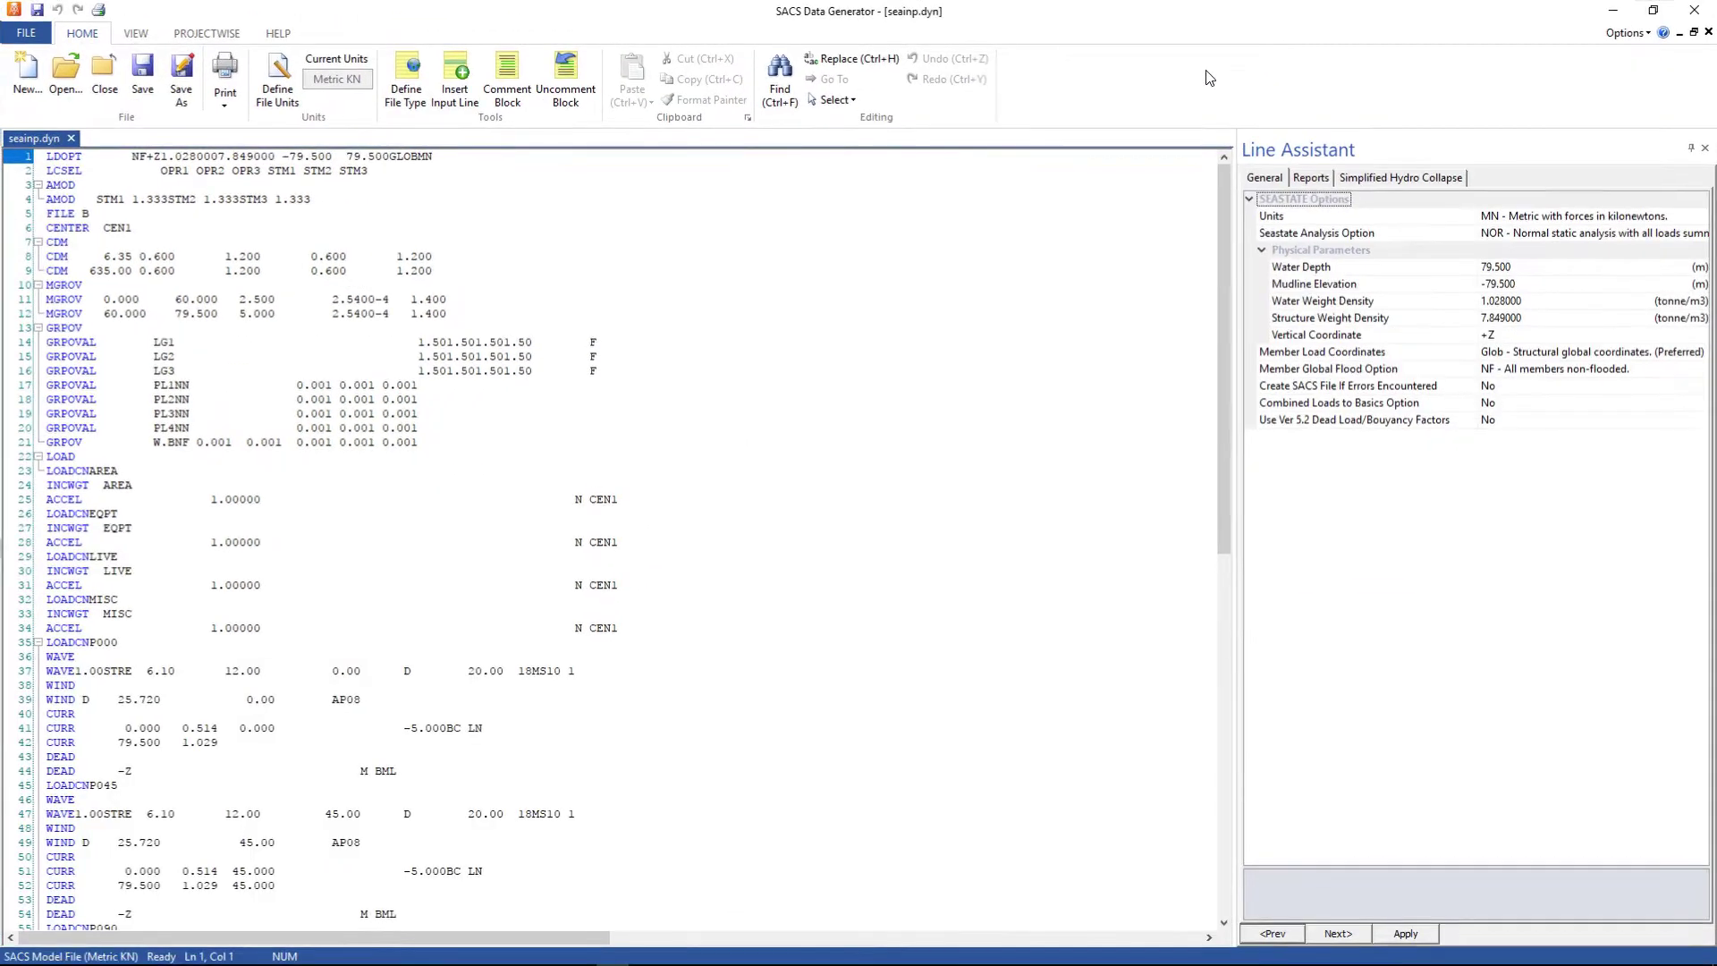
{"action": "left_click", "coordinate": [11, 185]}
{"action": "left_click_drag", "start_coordinate": [3, 197], "coordinate": [3, 203]}
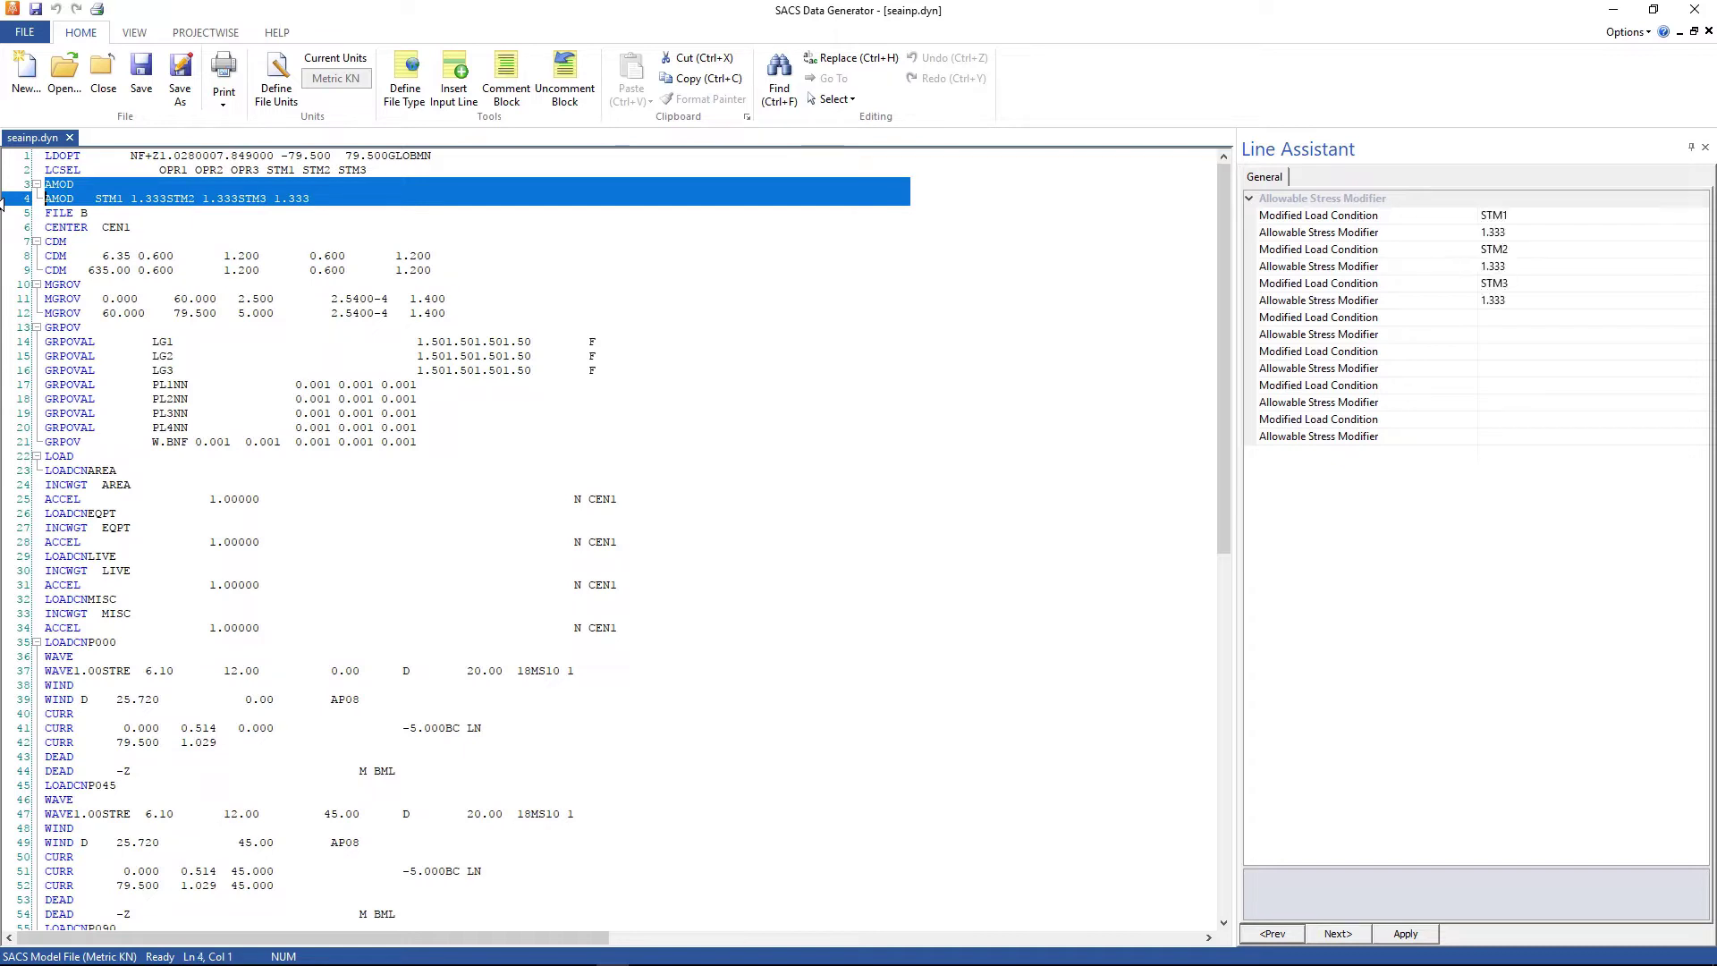
{"action": "key", "text": "Delete"}
{"action": "left_click", "coordinate": [162, 172]}
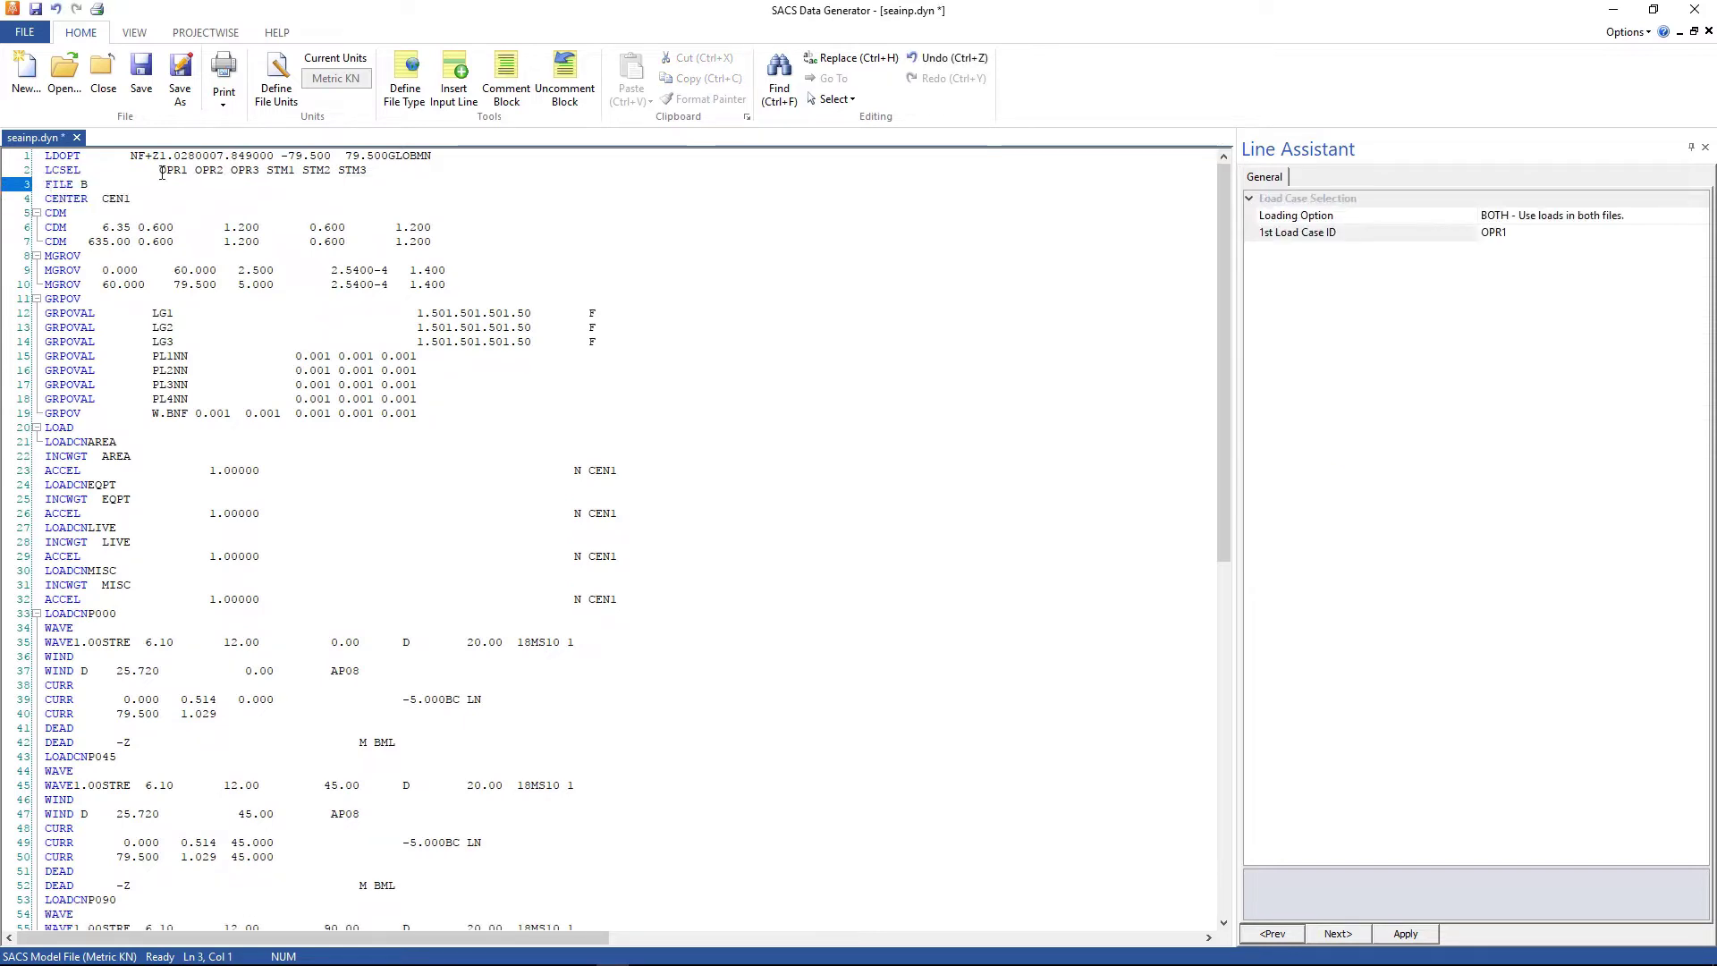
{"action": "left_click", "coordinate": [365, 170], "text": "shift"}
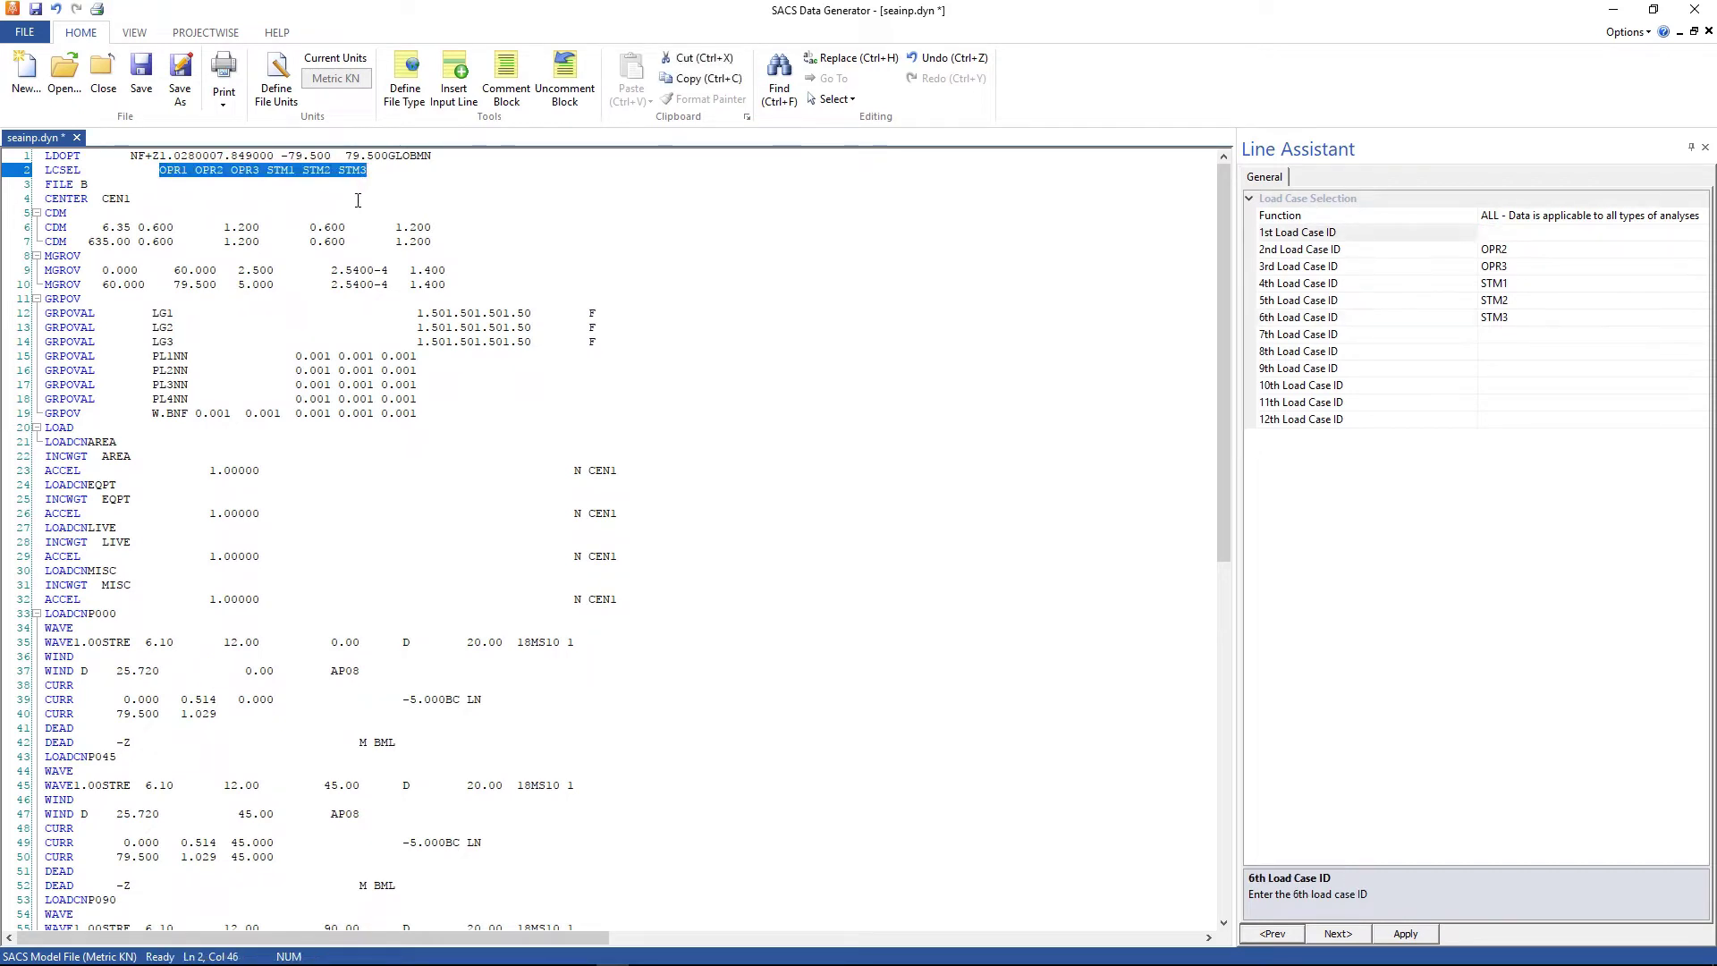
{"action": "key", "text": "Delete"}
{"action": "left_click", "coordinate": [311, 199]}
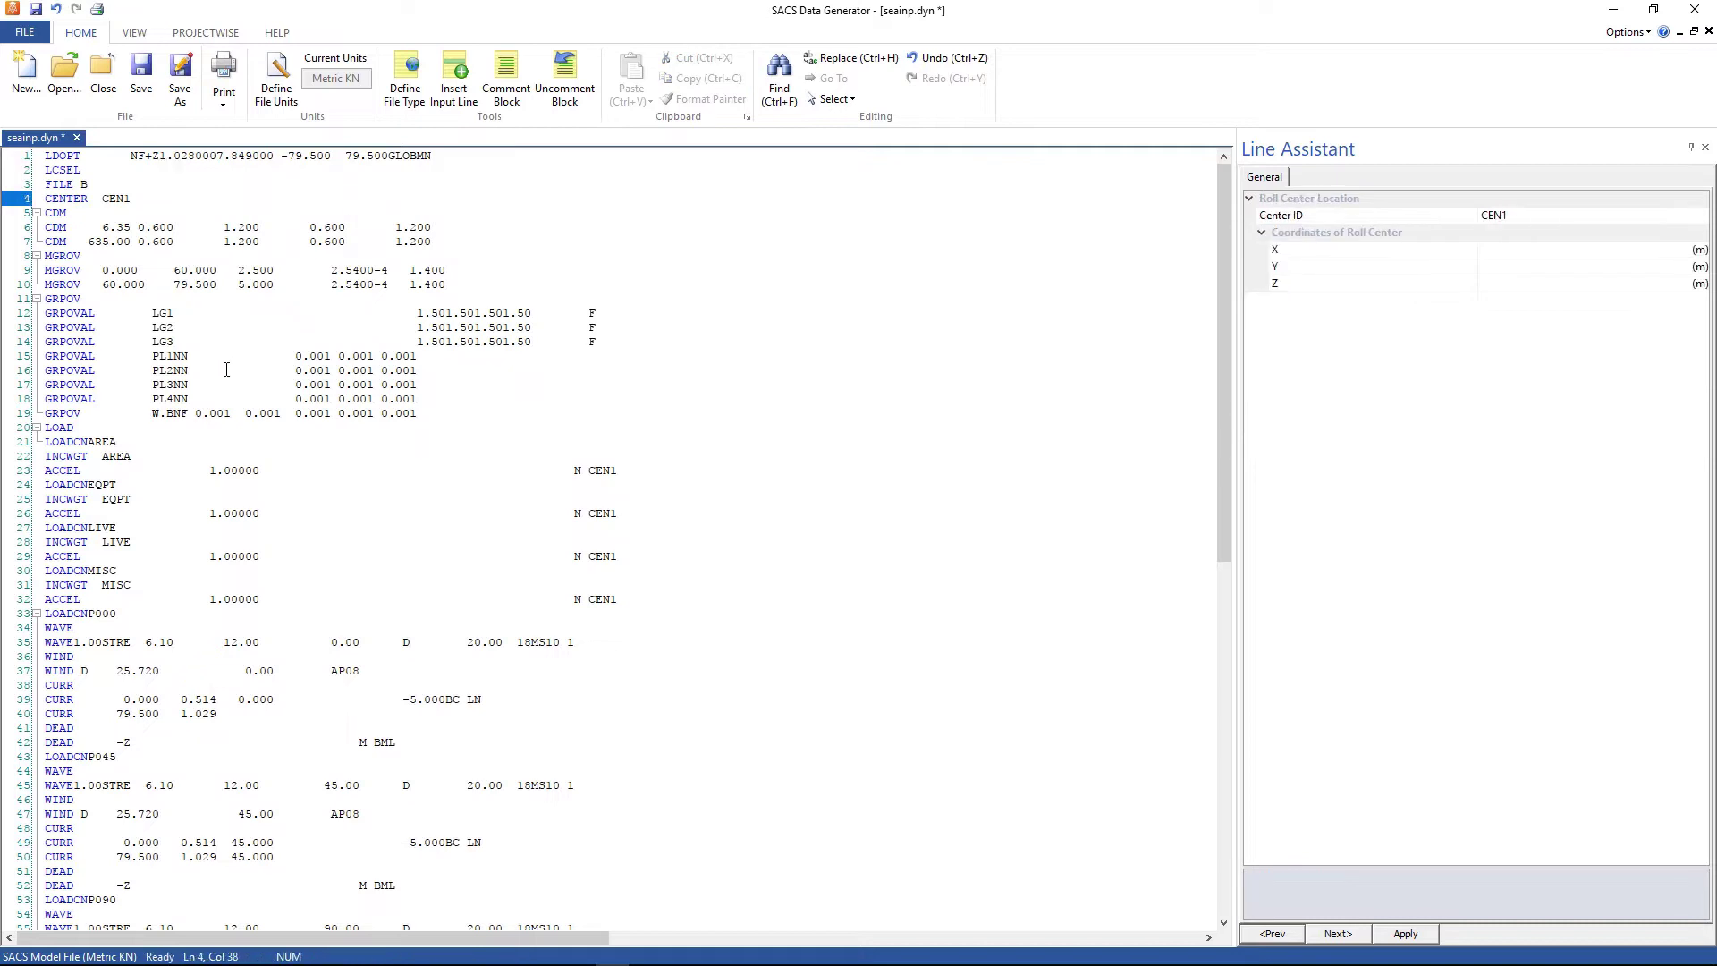
{"action": "scroll", "coordinate": [226, 369], "scroll_direction": "down", "scroll_amount": 4}
{"action": "scroll", "coordinate": [107, 340], "scroll_direction": "up", "scroll_amount": 1}
Step: Delete lines 21–101, from LOADCN AREA through all load combinations to the first END
{"action": "left_click", "coordinate": [26, 271]}
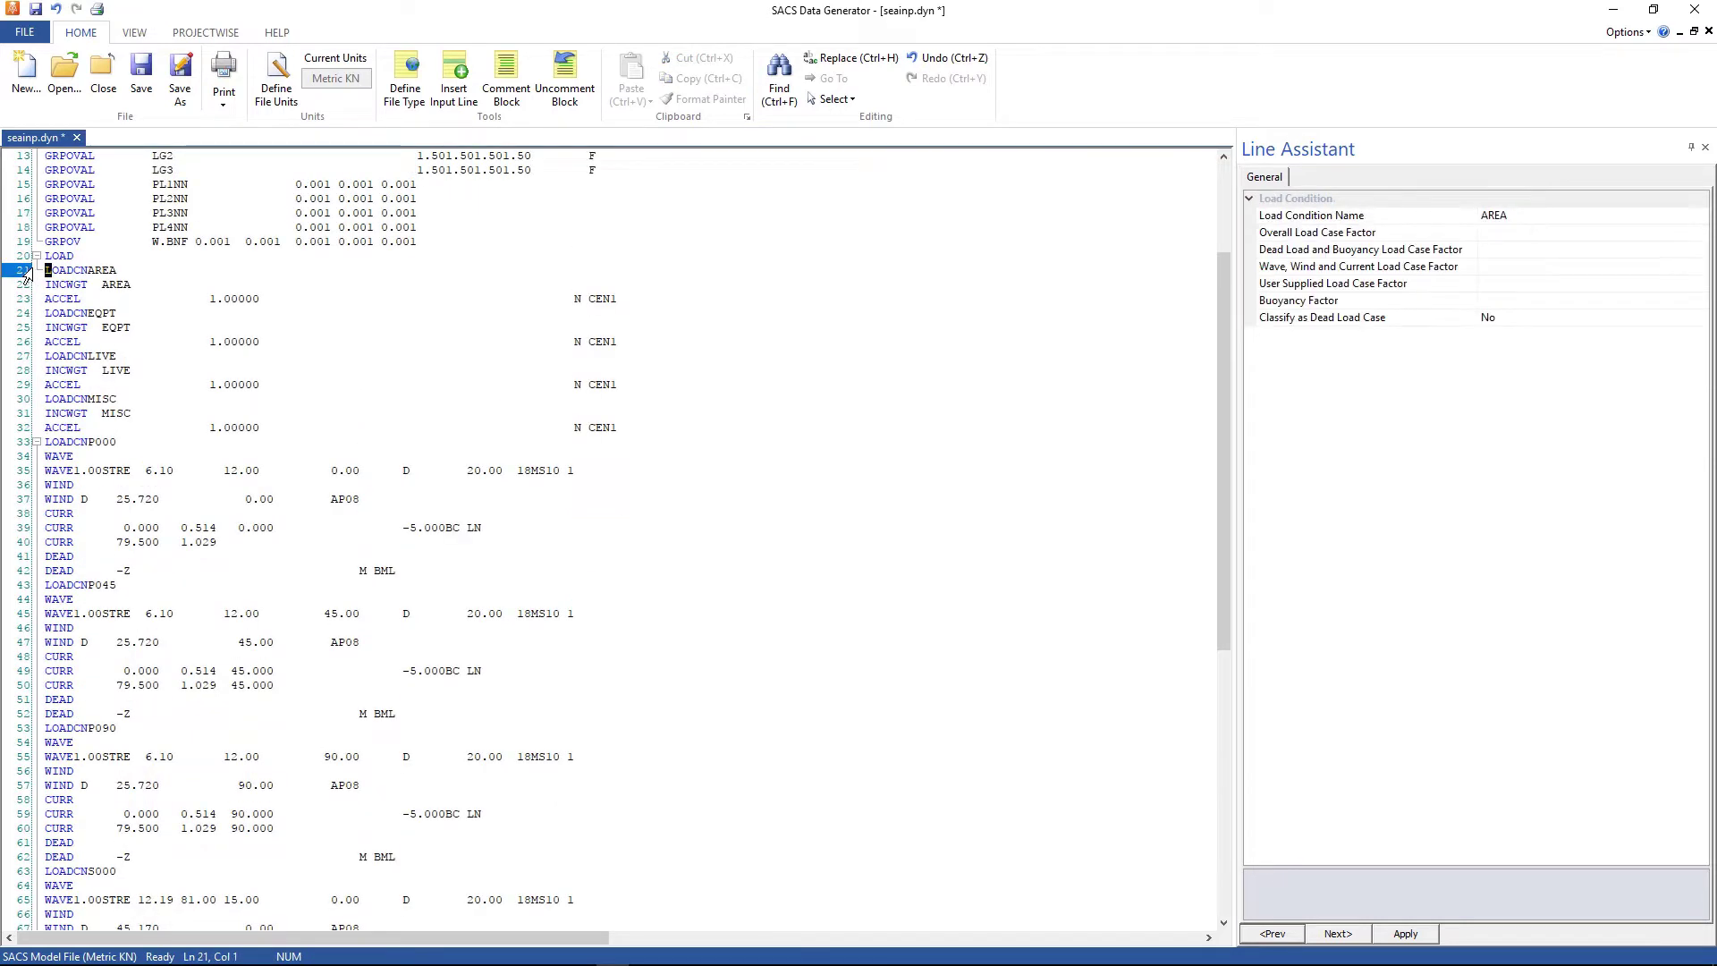
{"action": "left_click", "coordinate": [26, 271]}
{"action": "scroll", "coordinate": [251, 470], "scroll_direction": "down", "scroll_amount": 12}
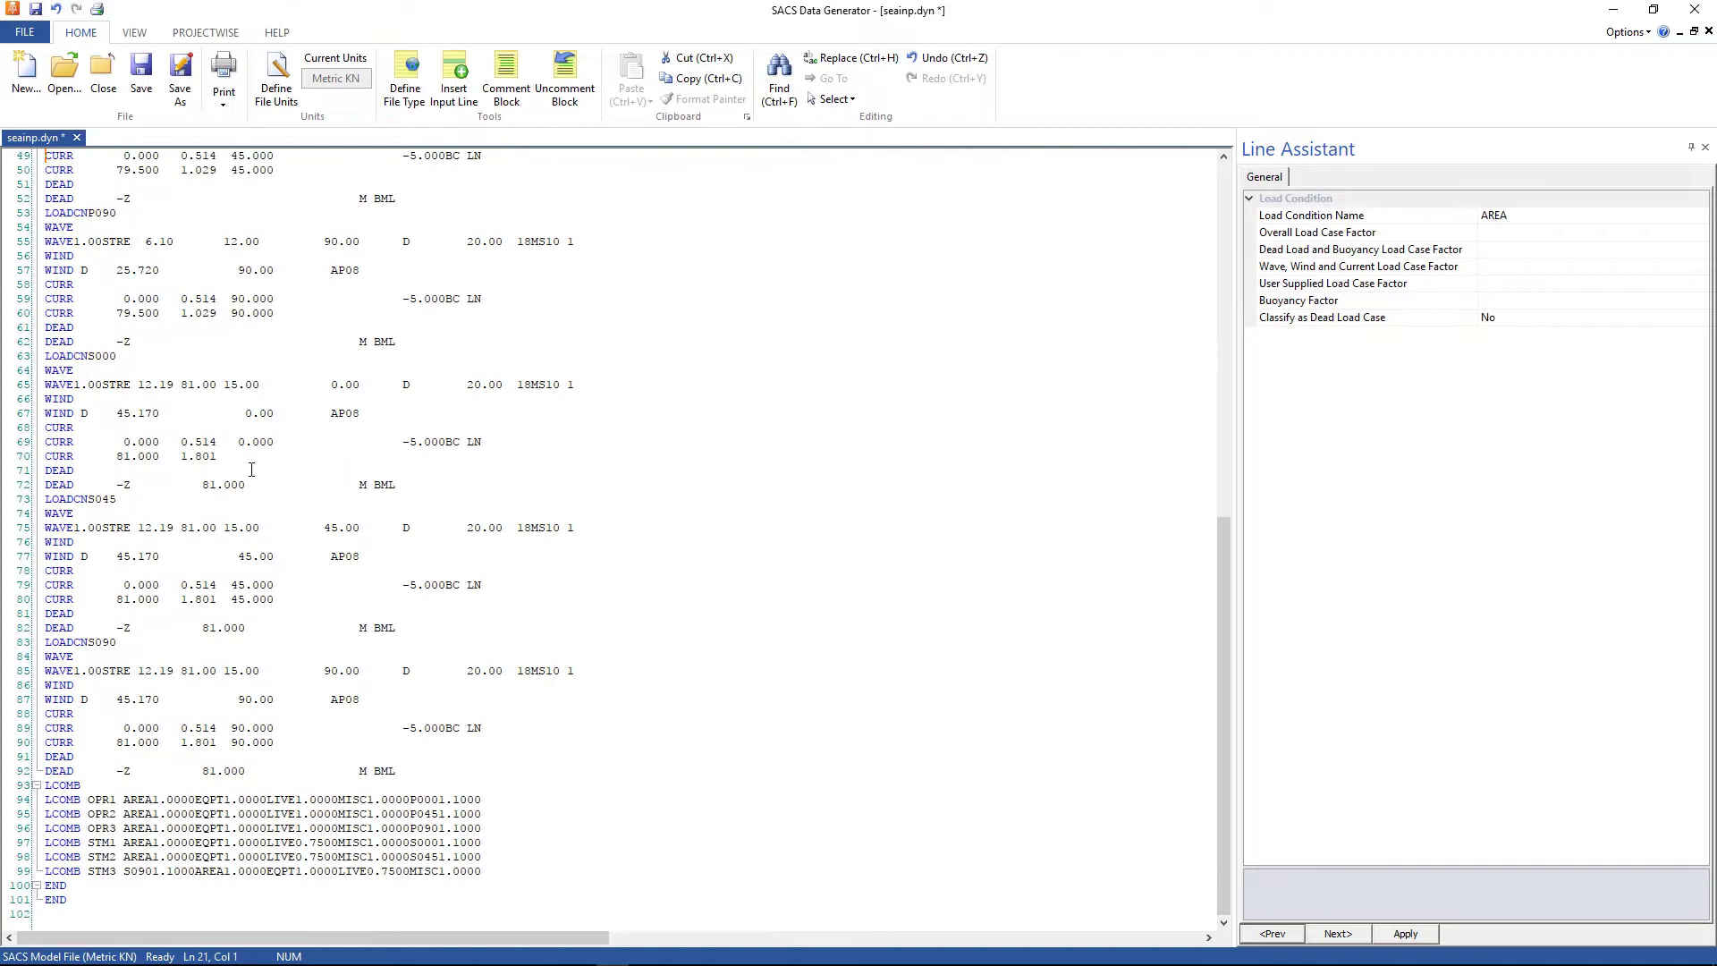
{"action": "left_click", "coordinate": [420, 894], "text": "shift"}
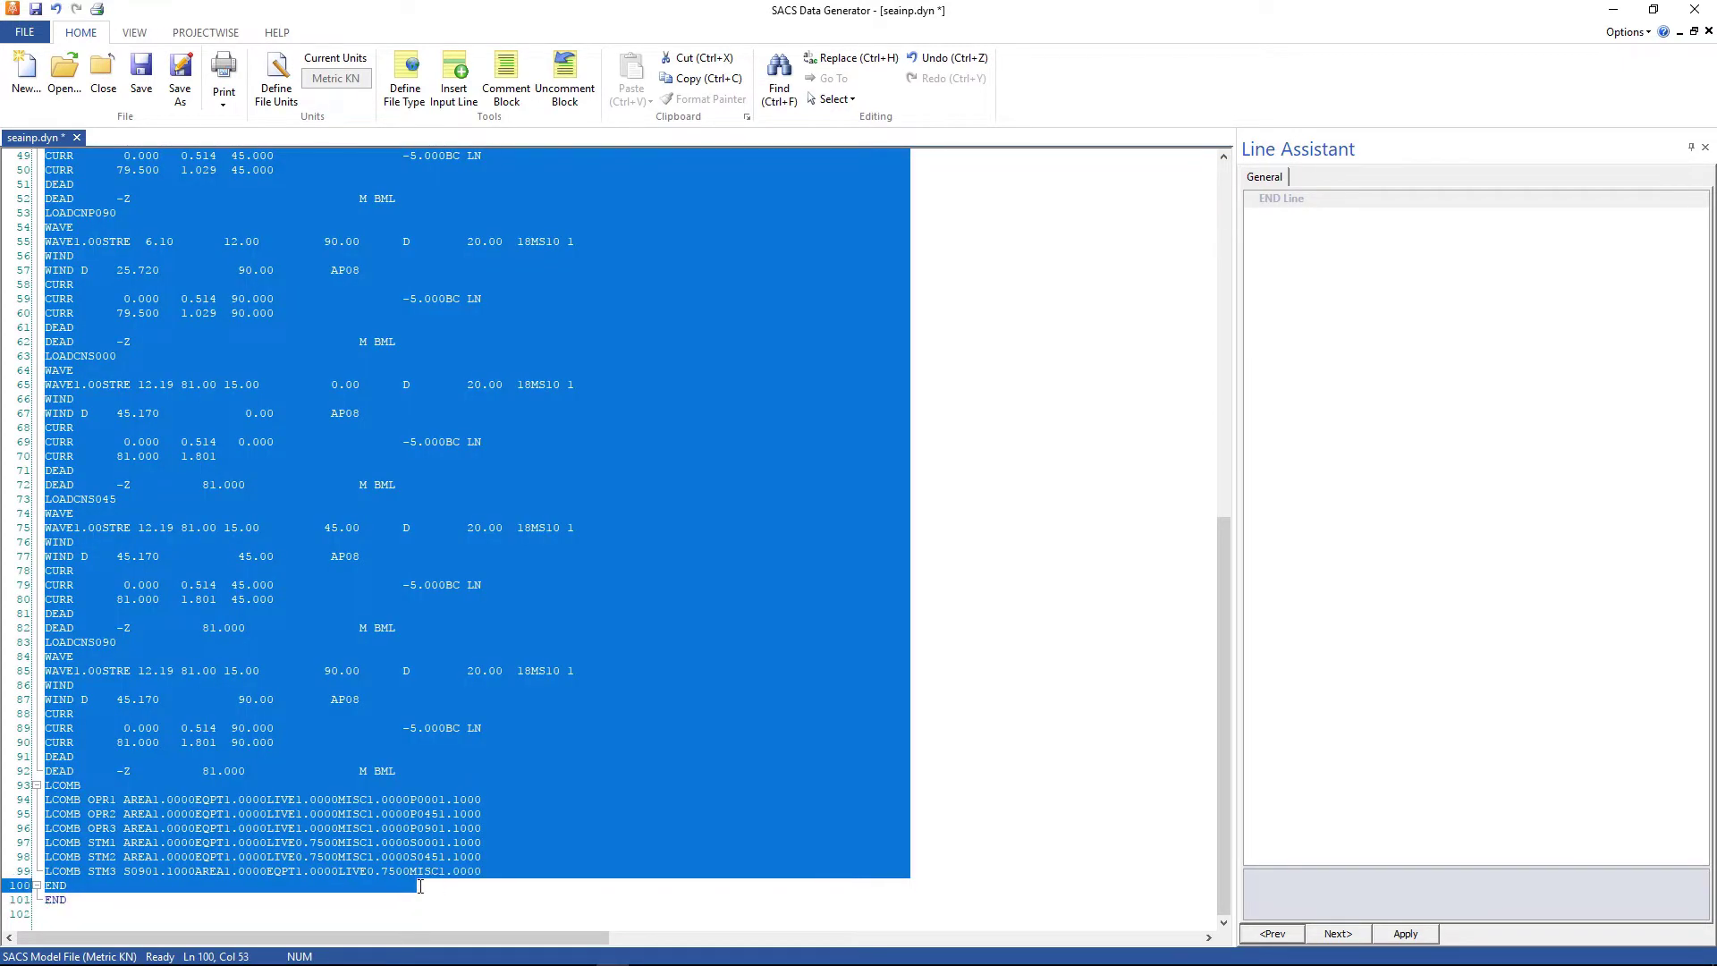
{"action": "key", "text": "Delete"}
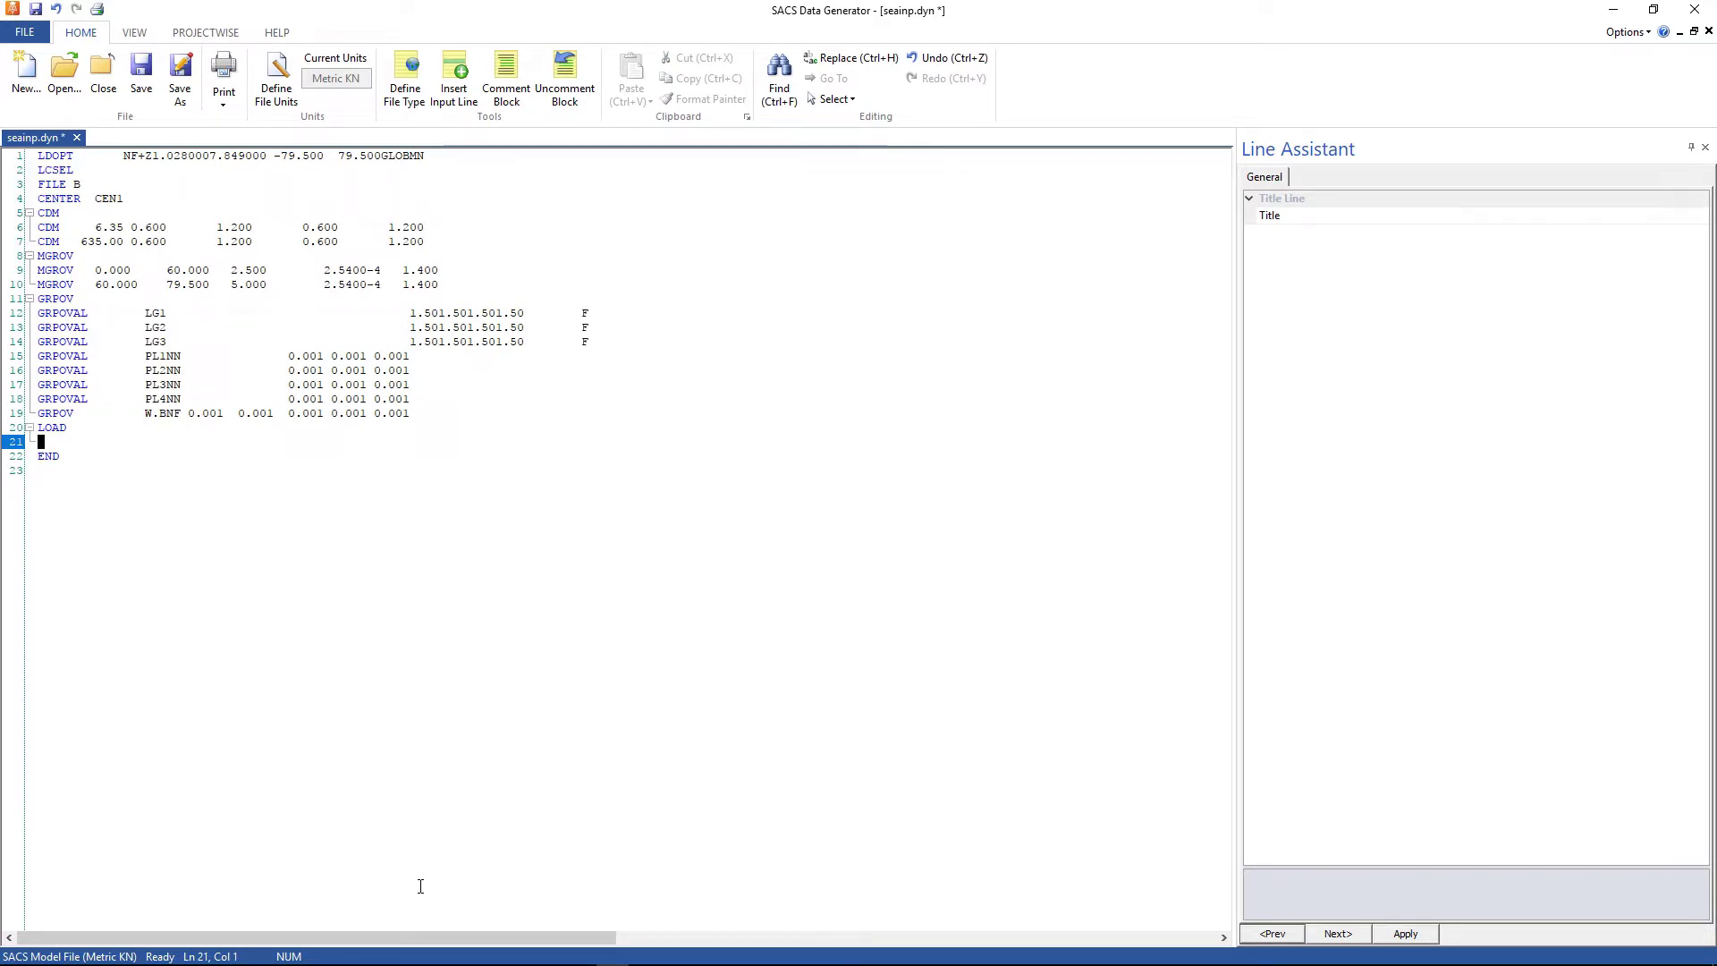
Step: Insert a LOADCN load condition line named DEAD under LOAD
{"action": "left_click", "coordinate": [458, 98]}
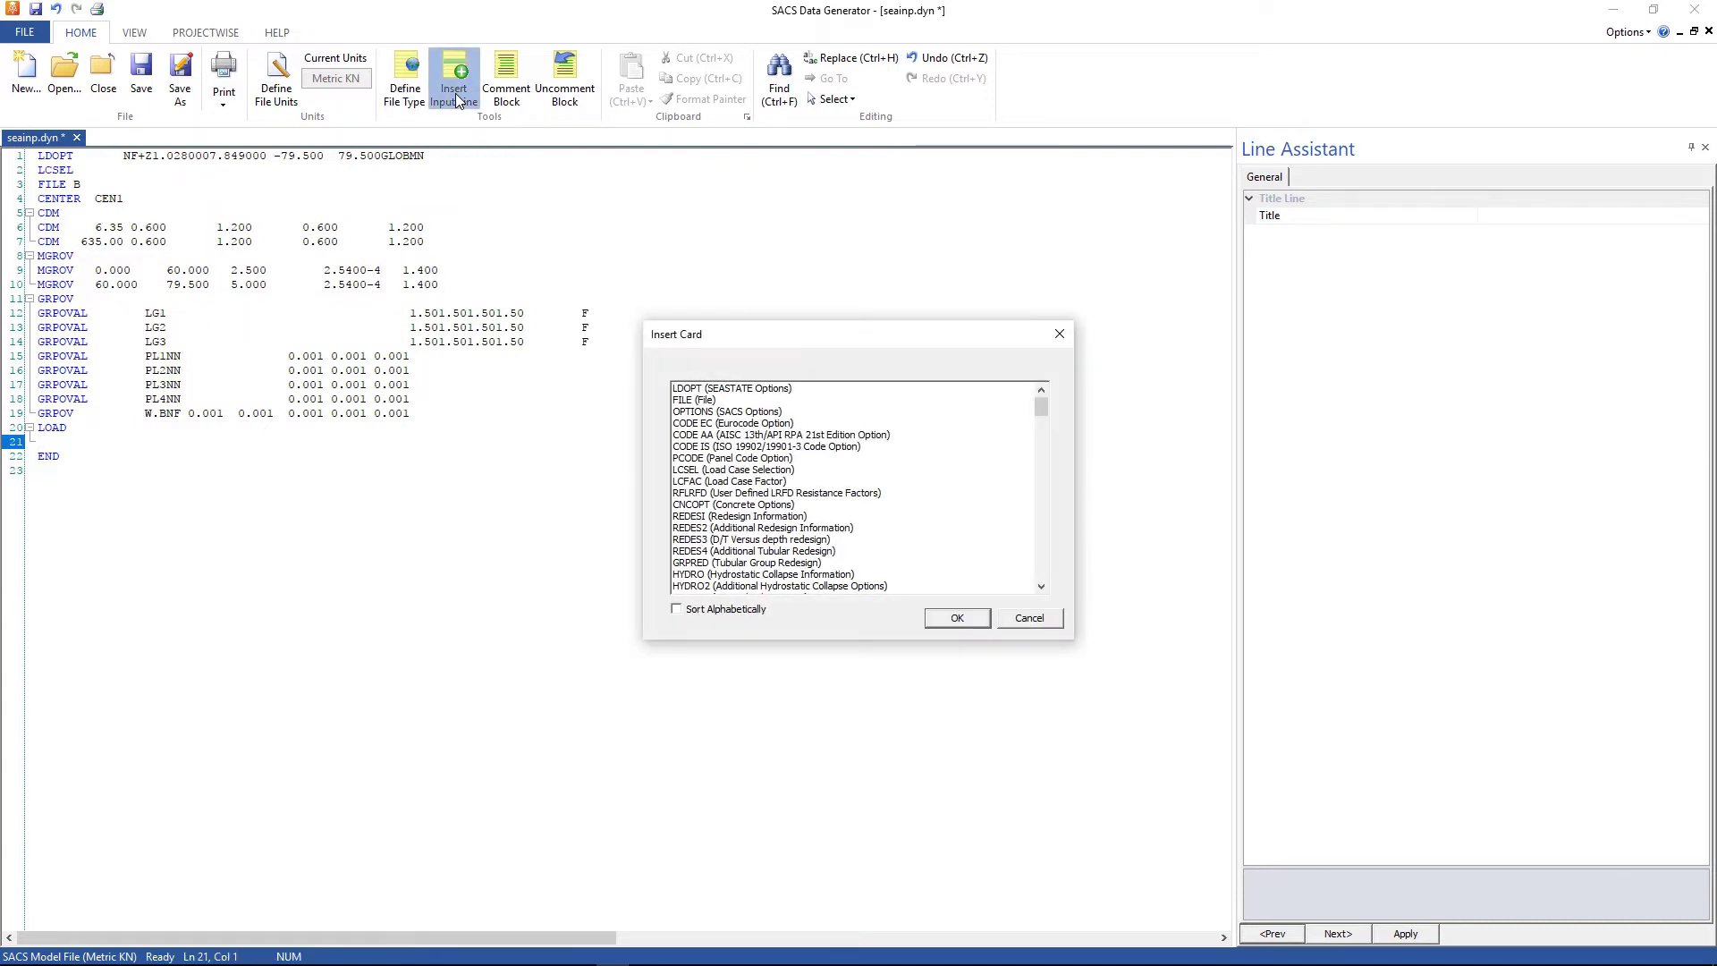
{"action": "left_click", "coordinate": [703, 614]}
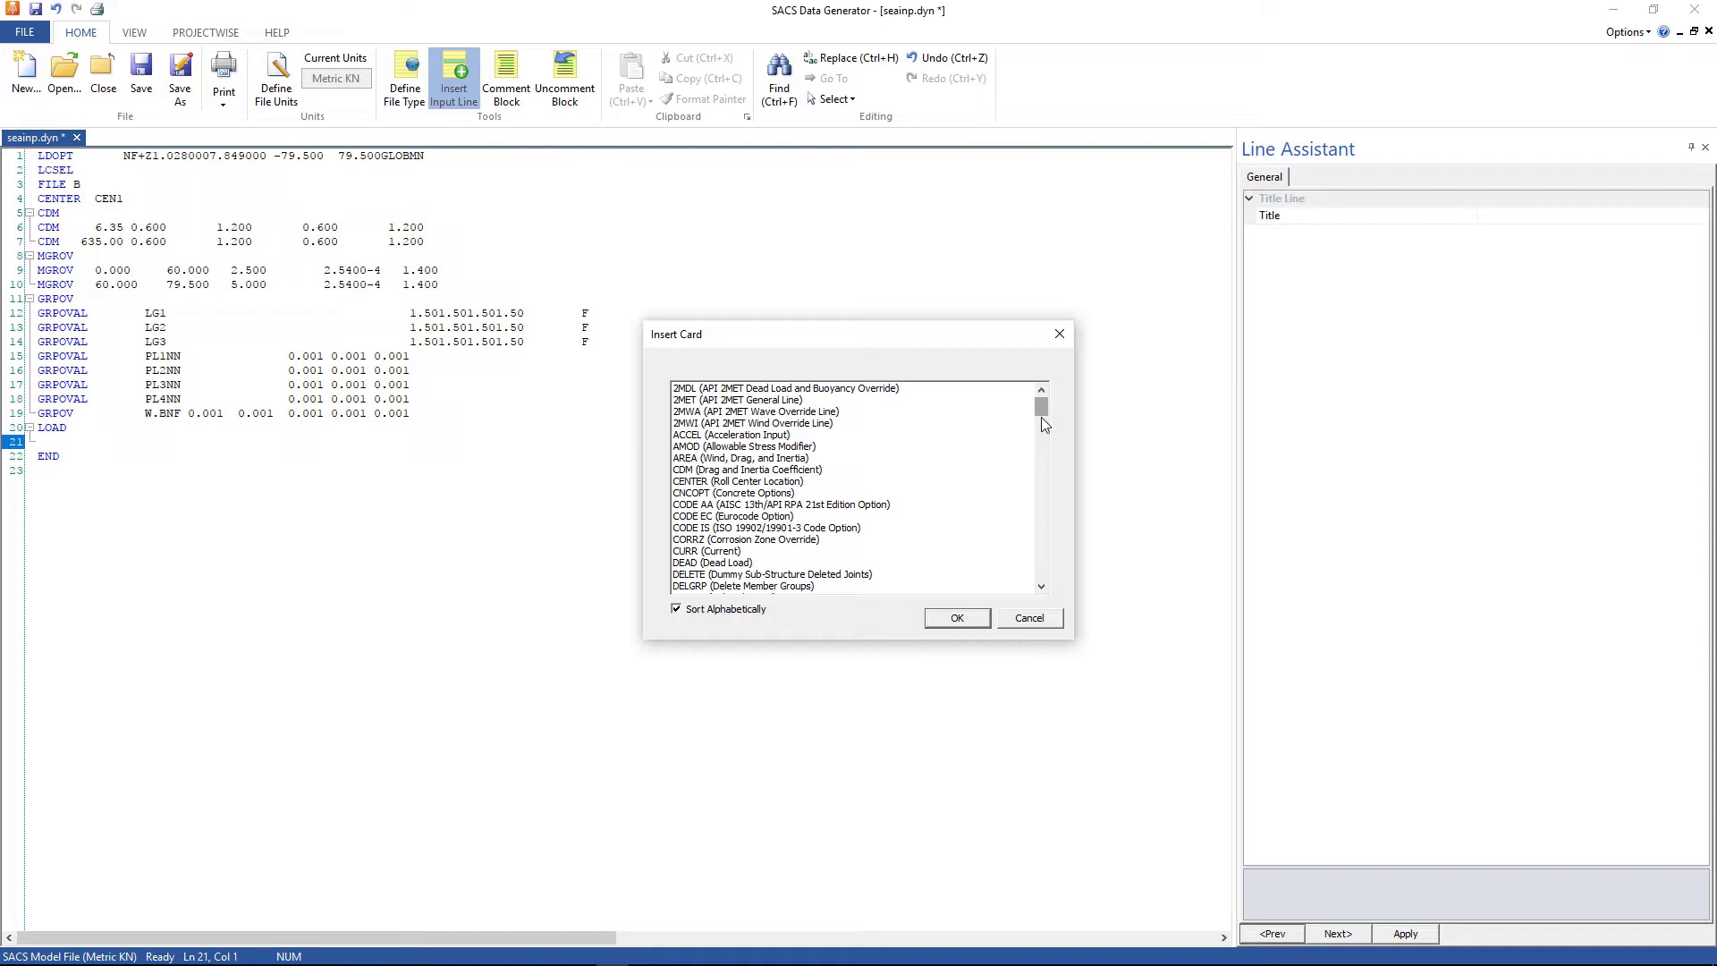
{"action": "left_click_drag", "start_coordinate": [1041, 417], "coordinate": [1043, 473]}
{"action": "left_click", "coordinate": [767, 483]}
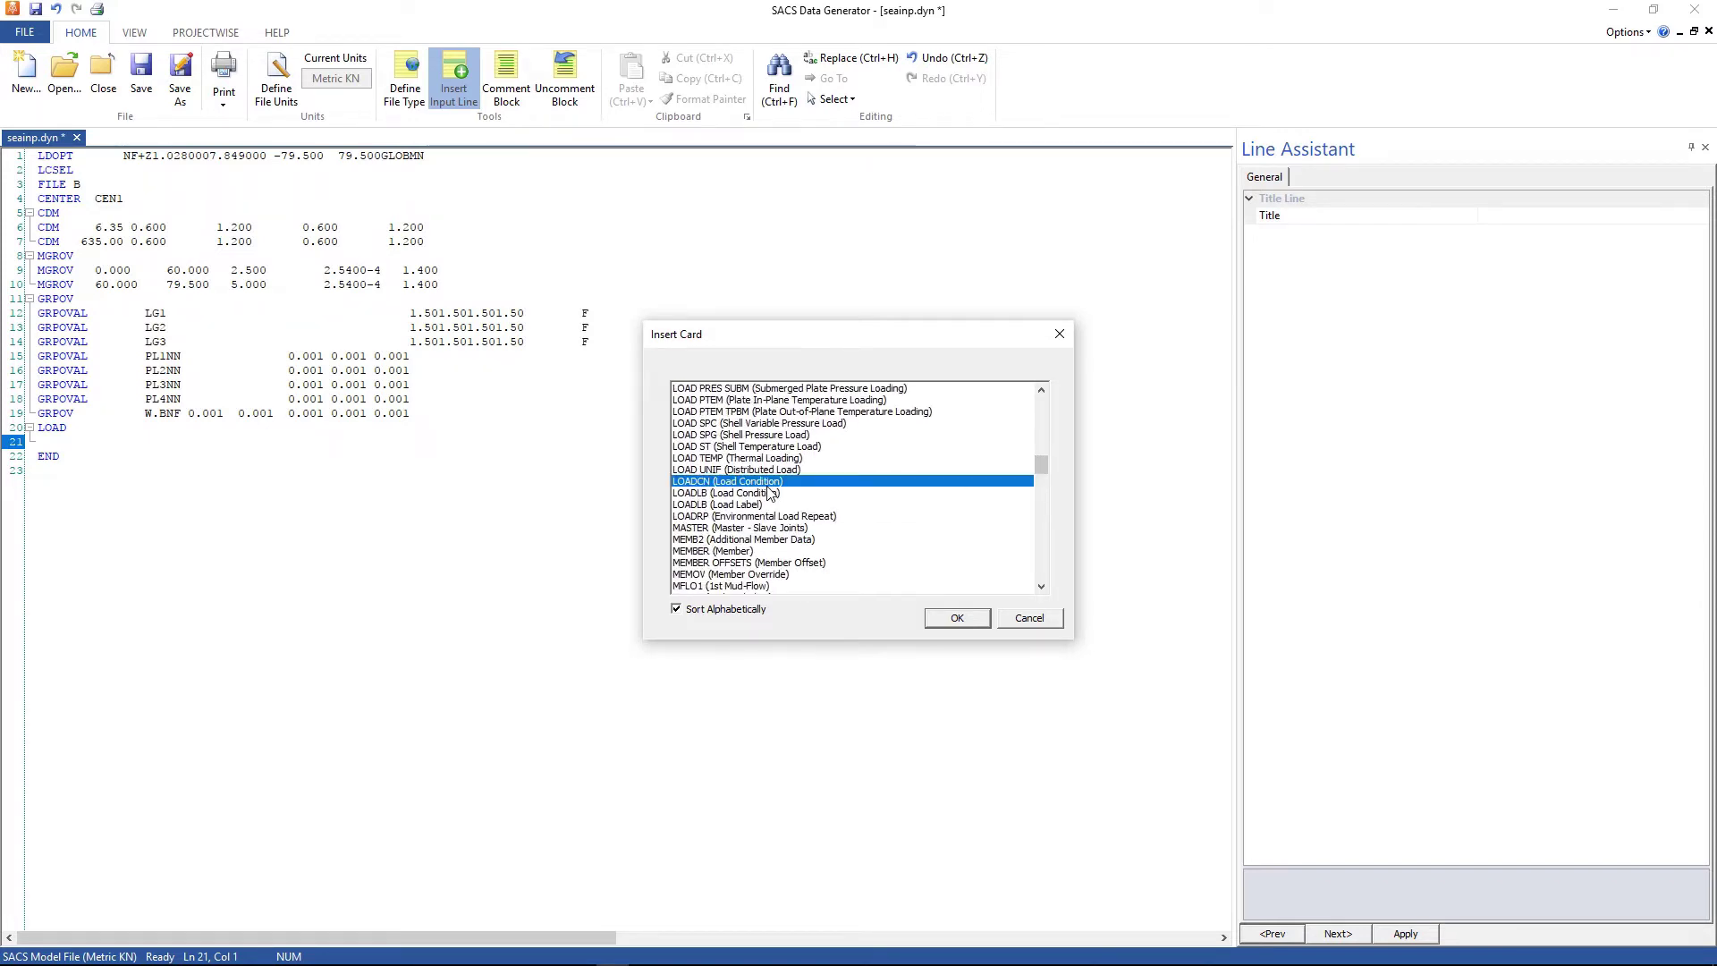
{"action": "left_click", "coordinate": [950, 619]}
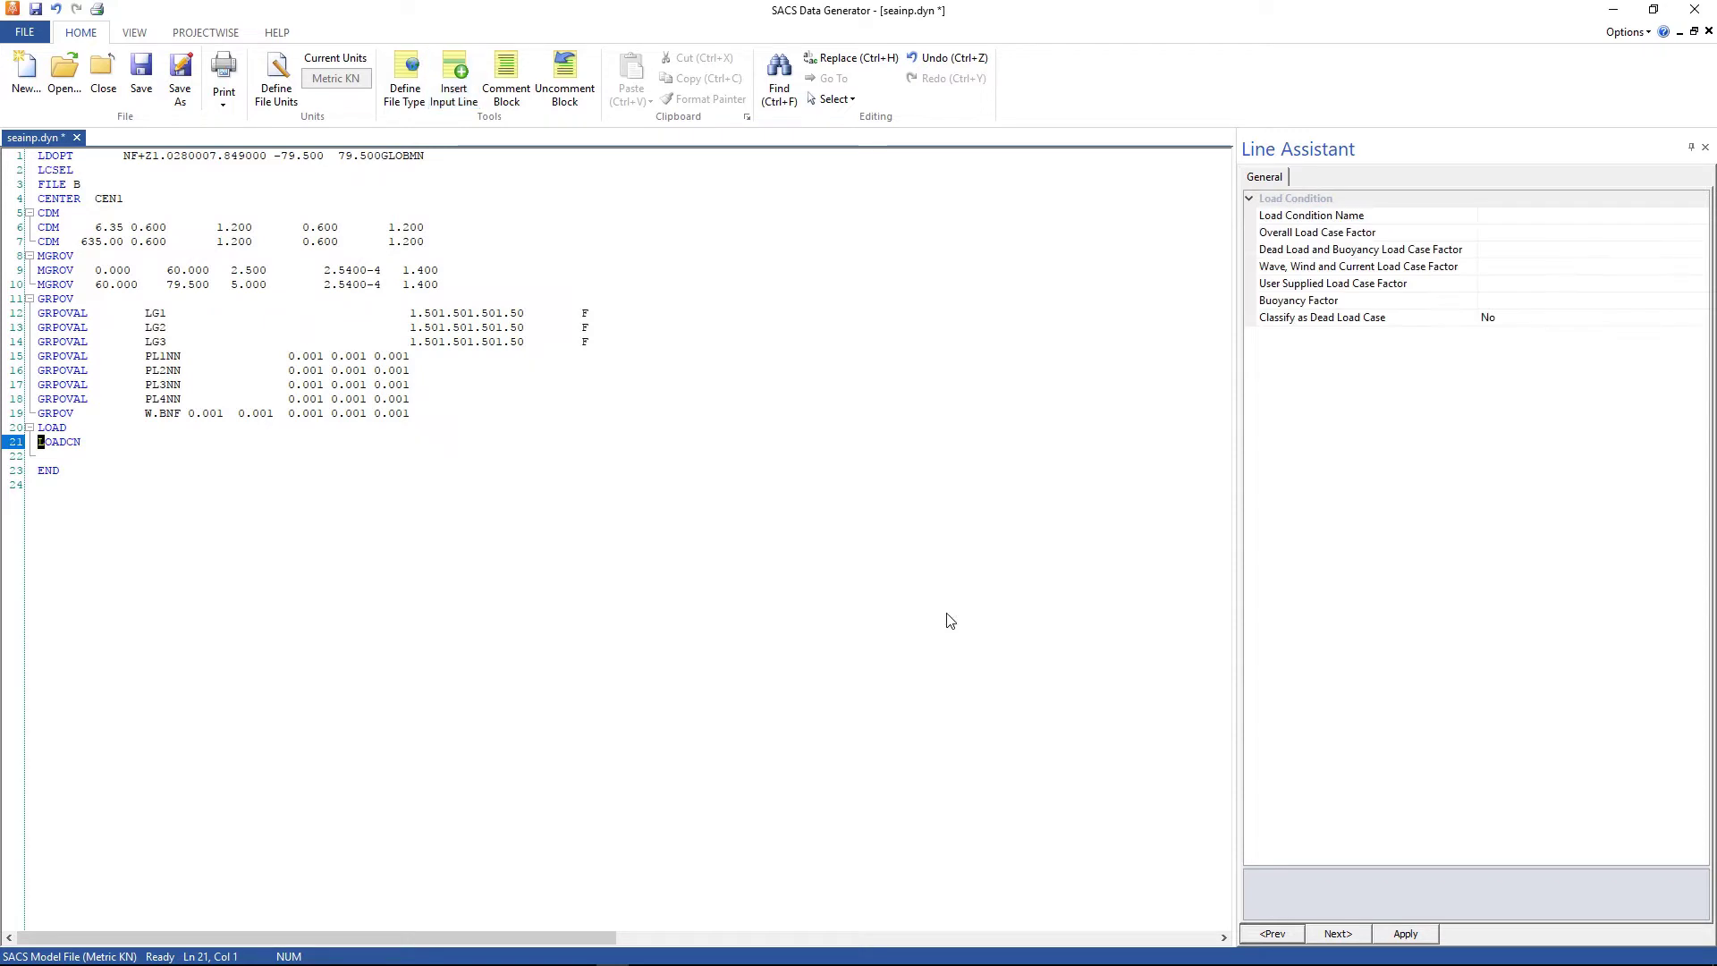
{"action": "left_click", "coordinate": [1498, 218]}
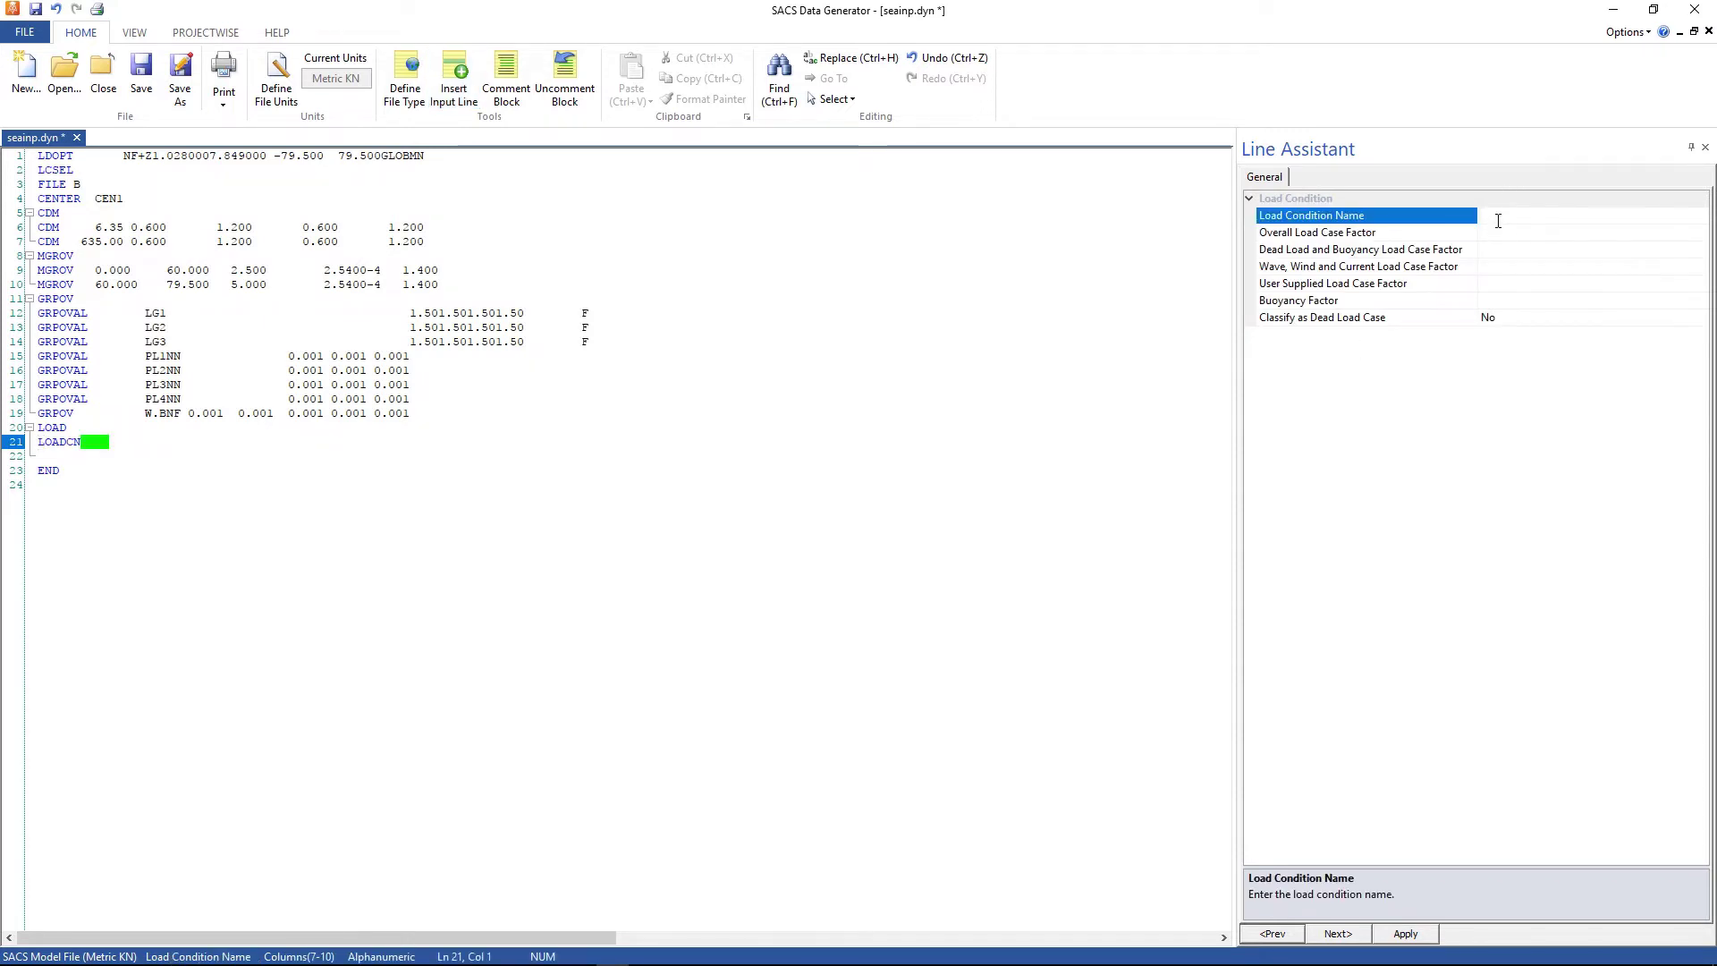
{"action": "type", "text": "DEAD"}
{"action": "key", "text": "Return"}
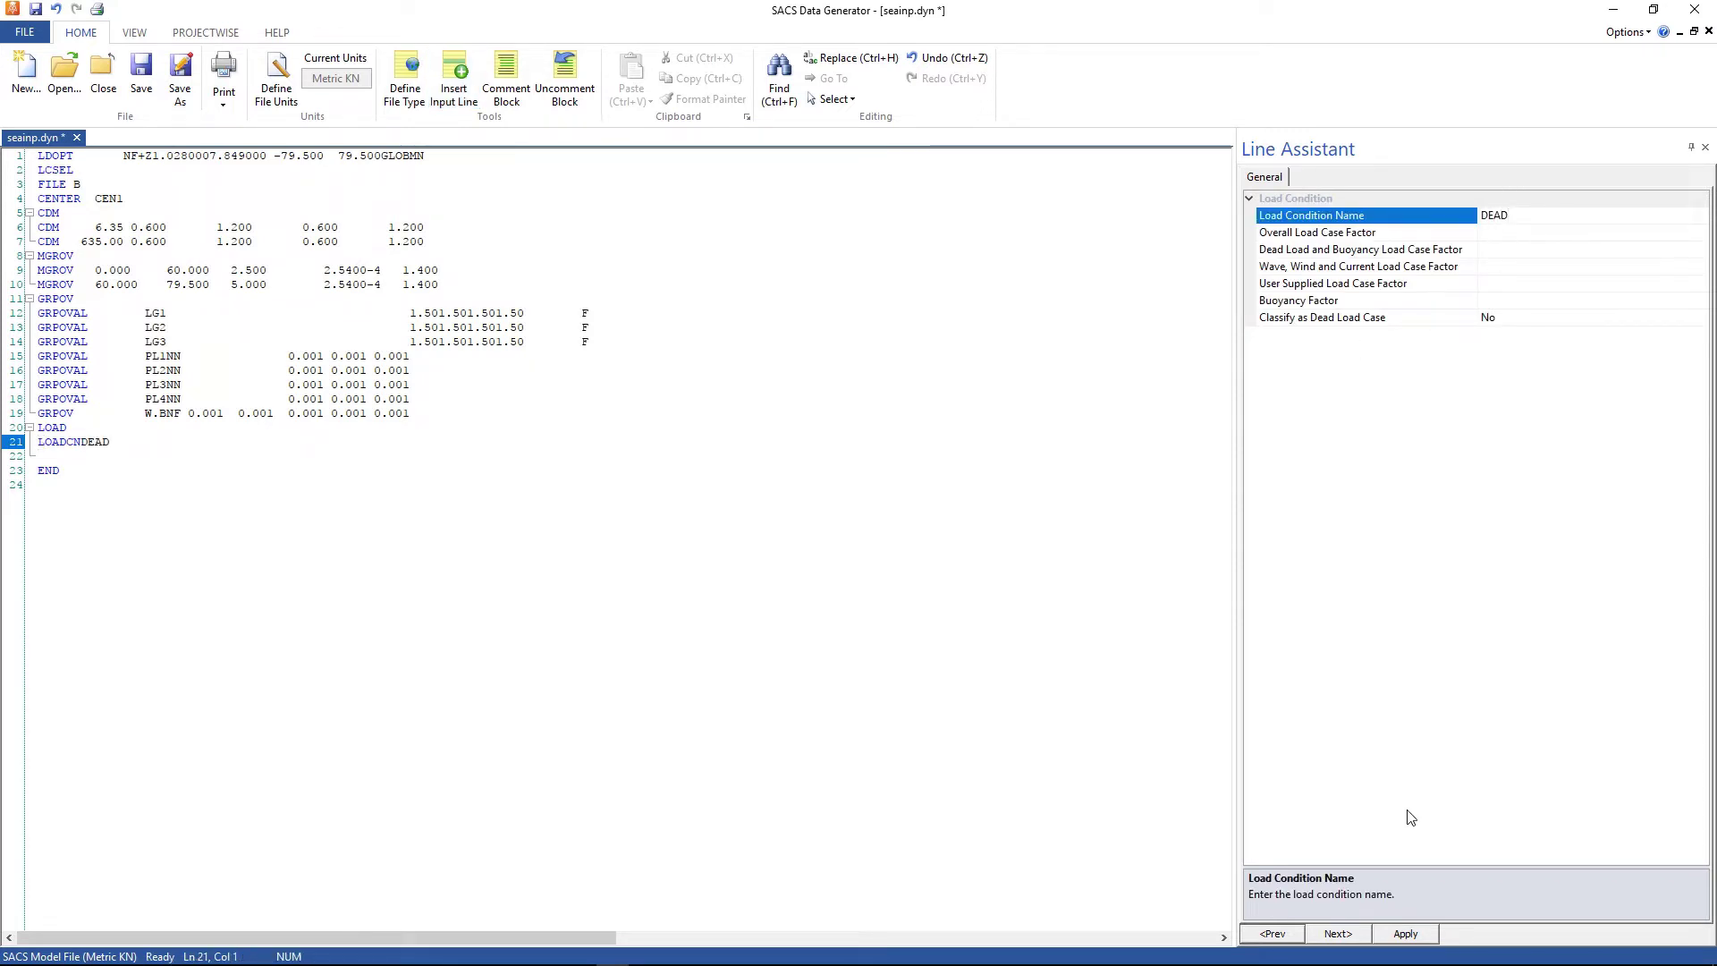
{"action": "left_click", "coordinate": [1418, 934]}
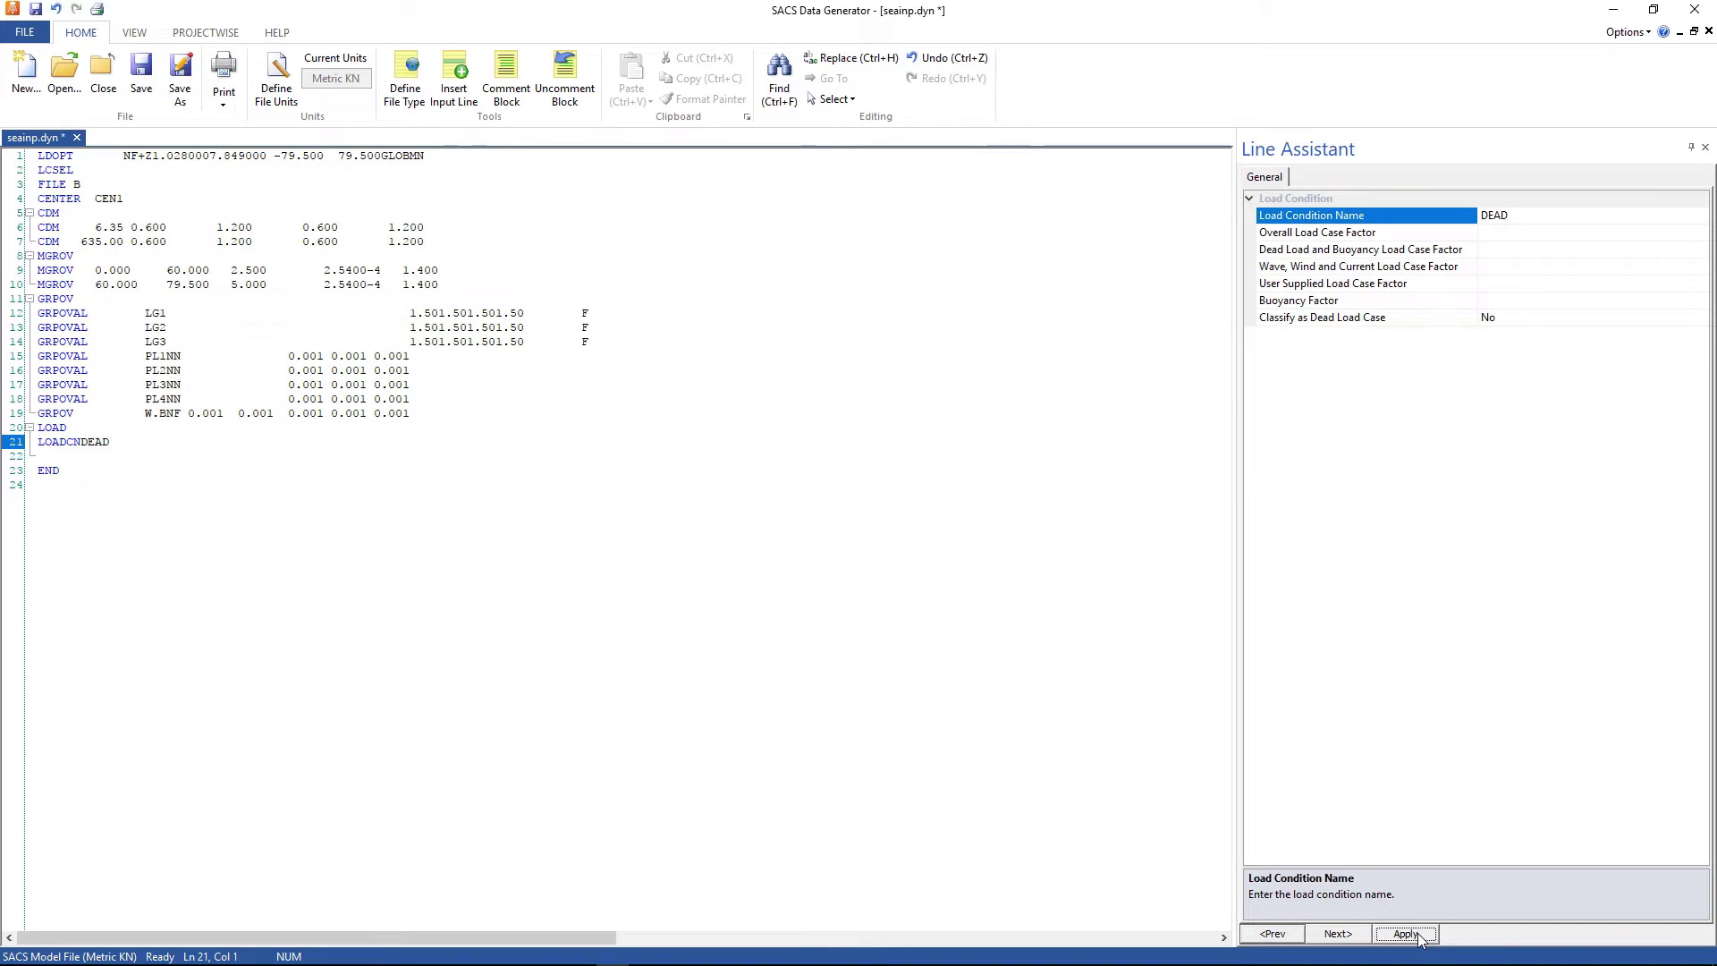
Step: Add a DEAD card with -Z gravity below LOADCN DEAD, including its header line
{"action": "left_click", "coordinate": [44, 457]}
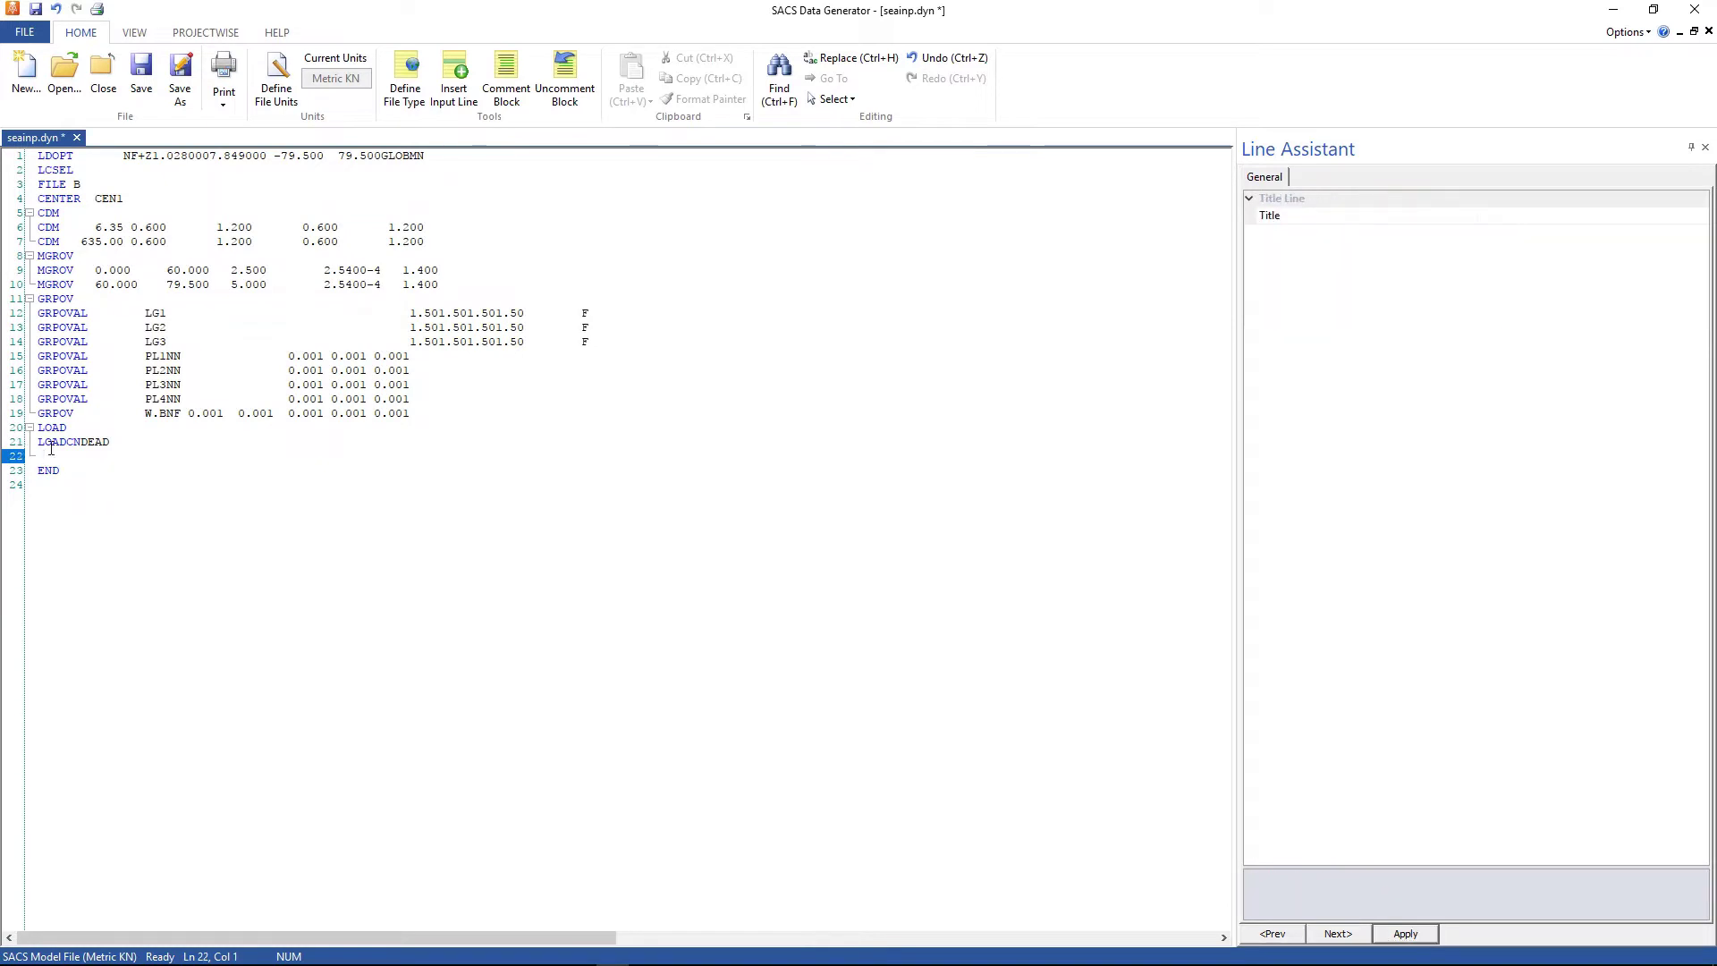
{"action": "left_click", "coordinate": [454, 85]}
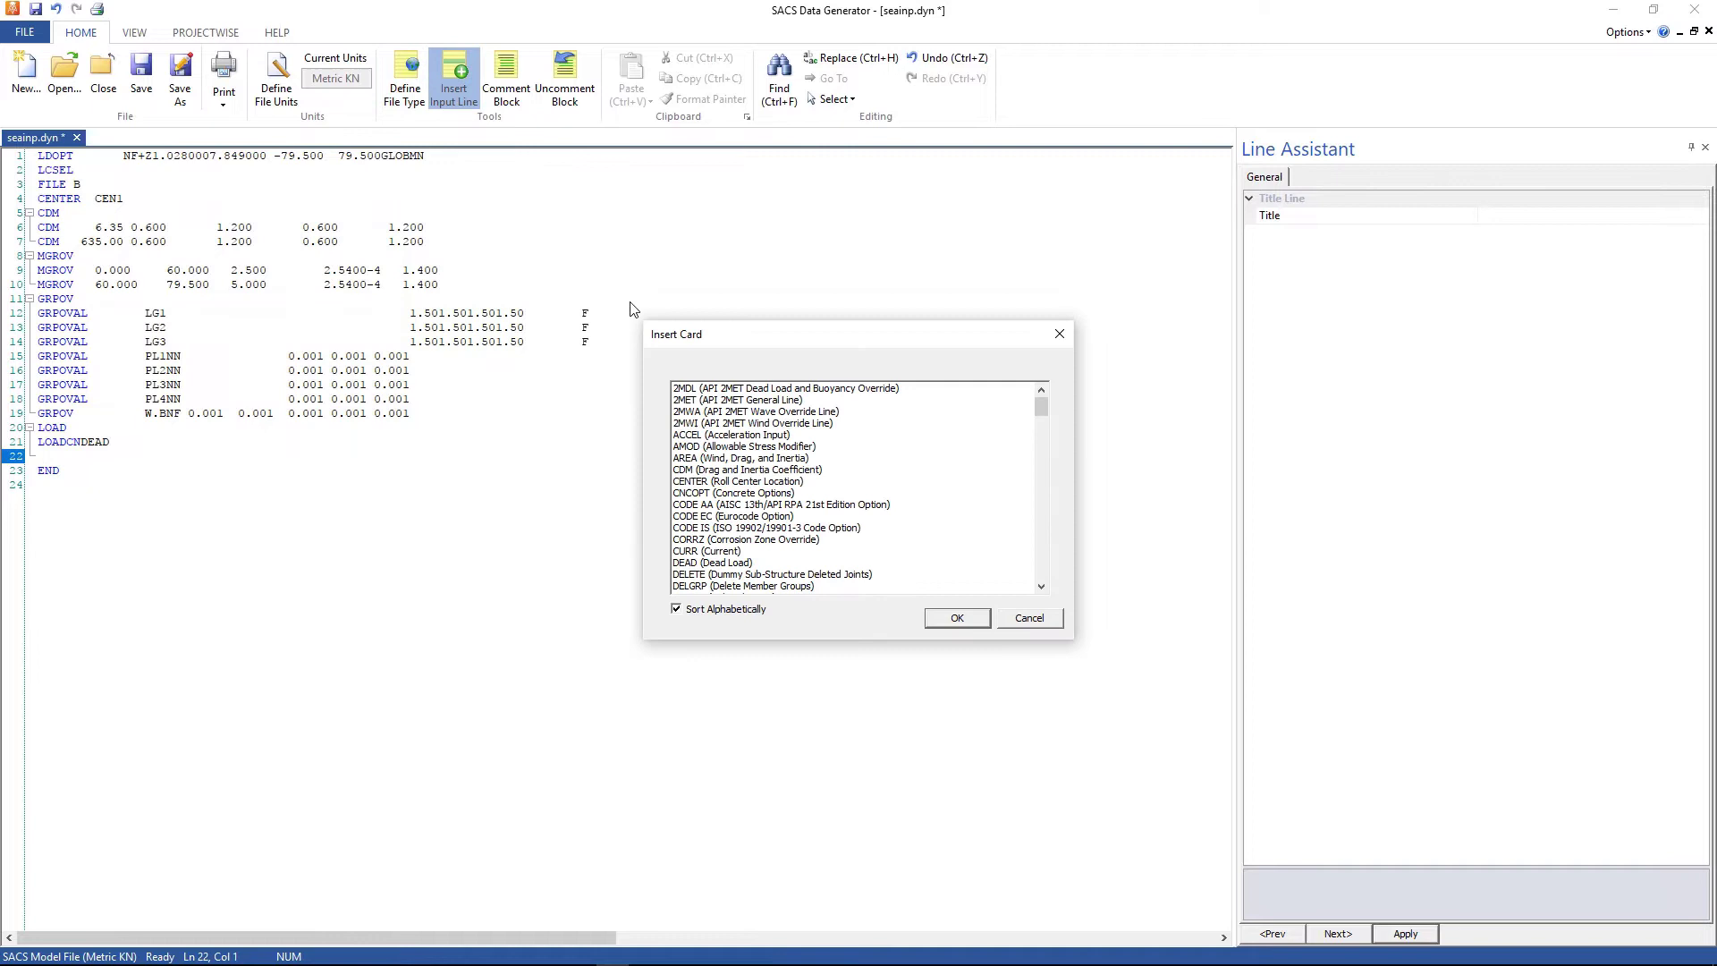
{"action": "left_click", "coordinate": [740, 564]}
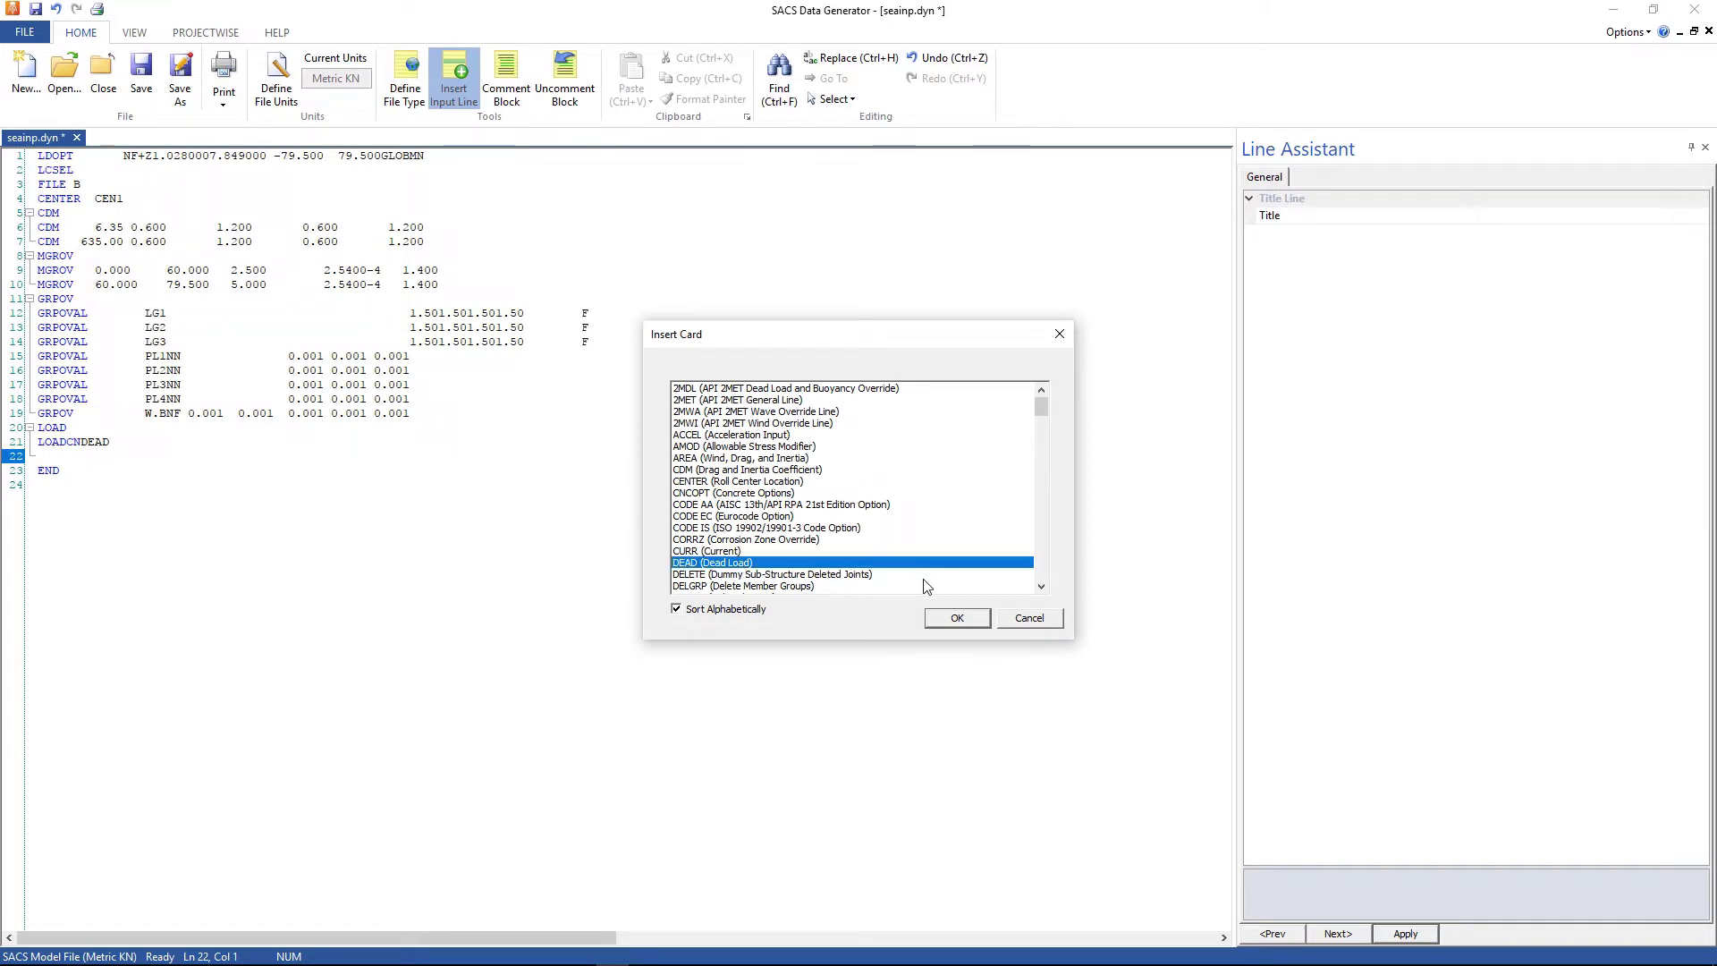
{"action": "left_click", "coordinate": [977, 623]}
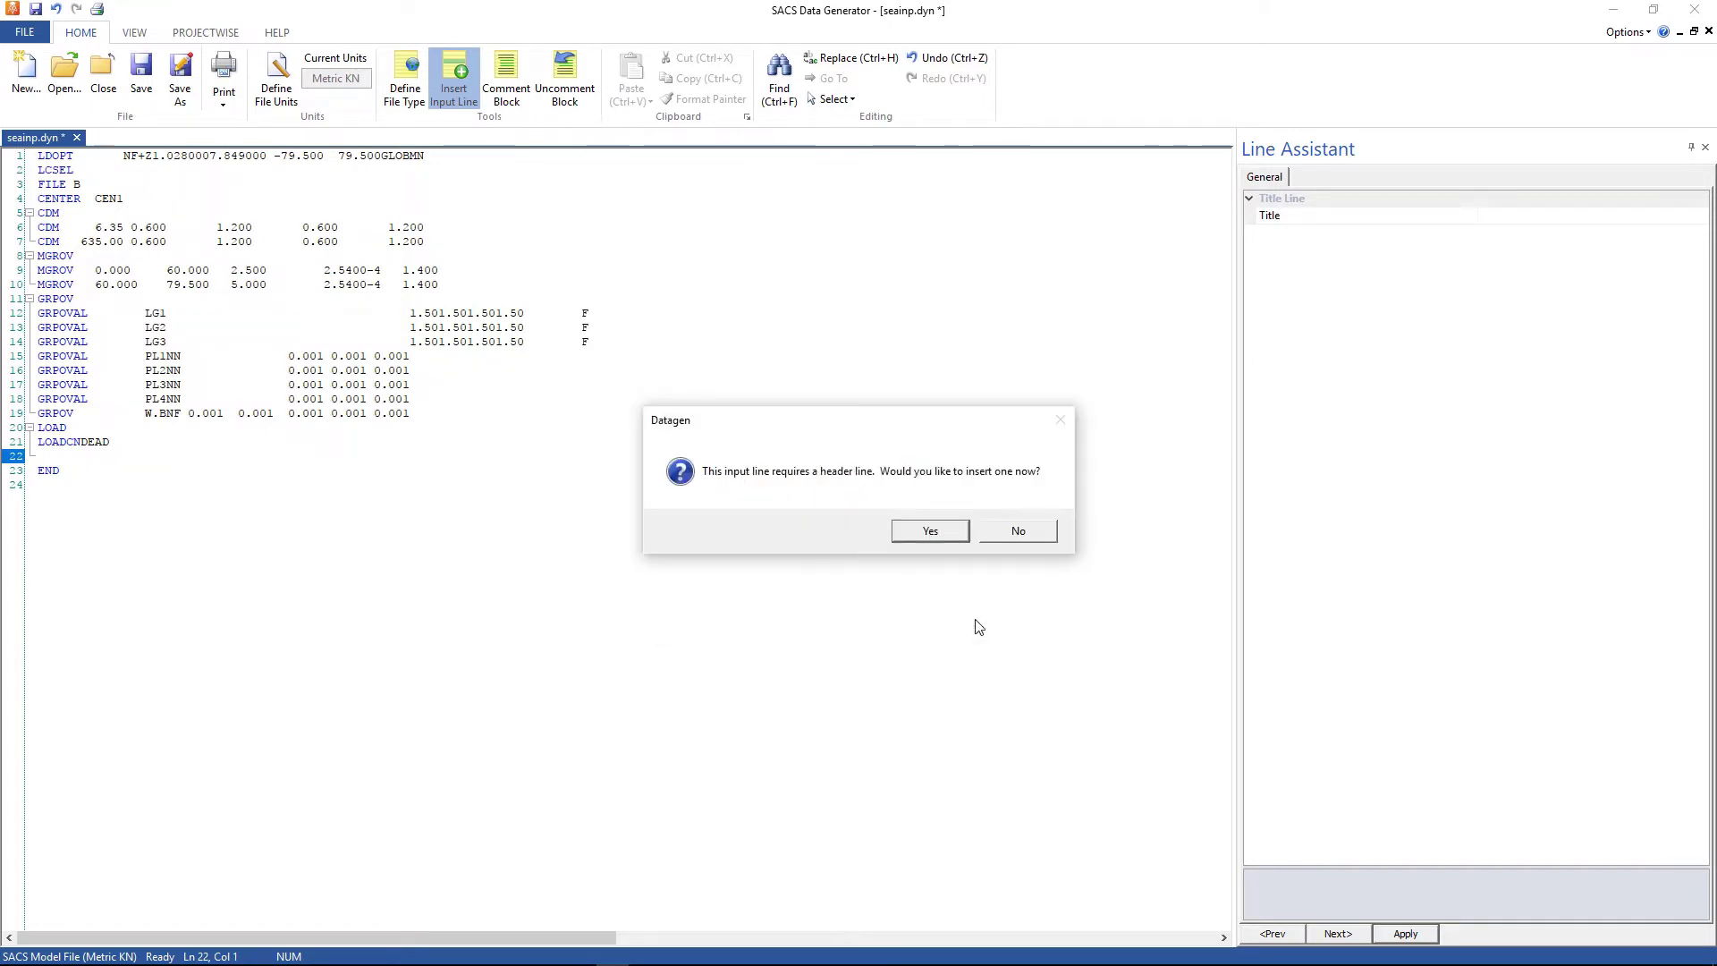
{"action": "left_click", "coordinate": [936, 533]}
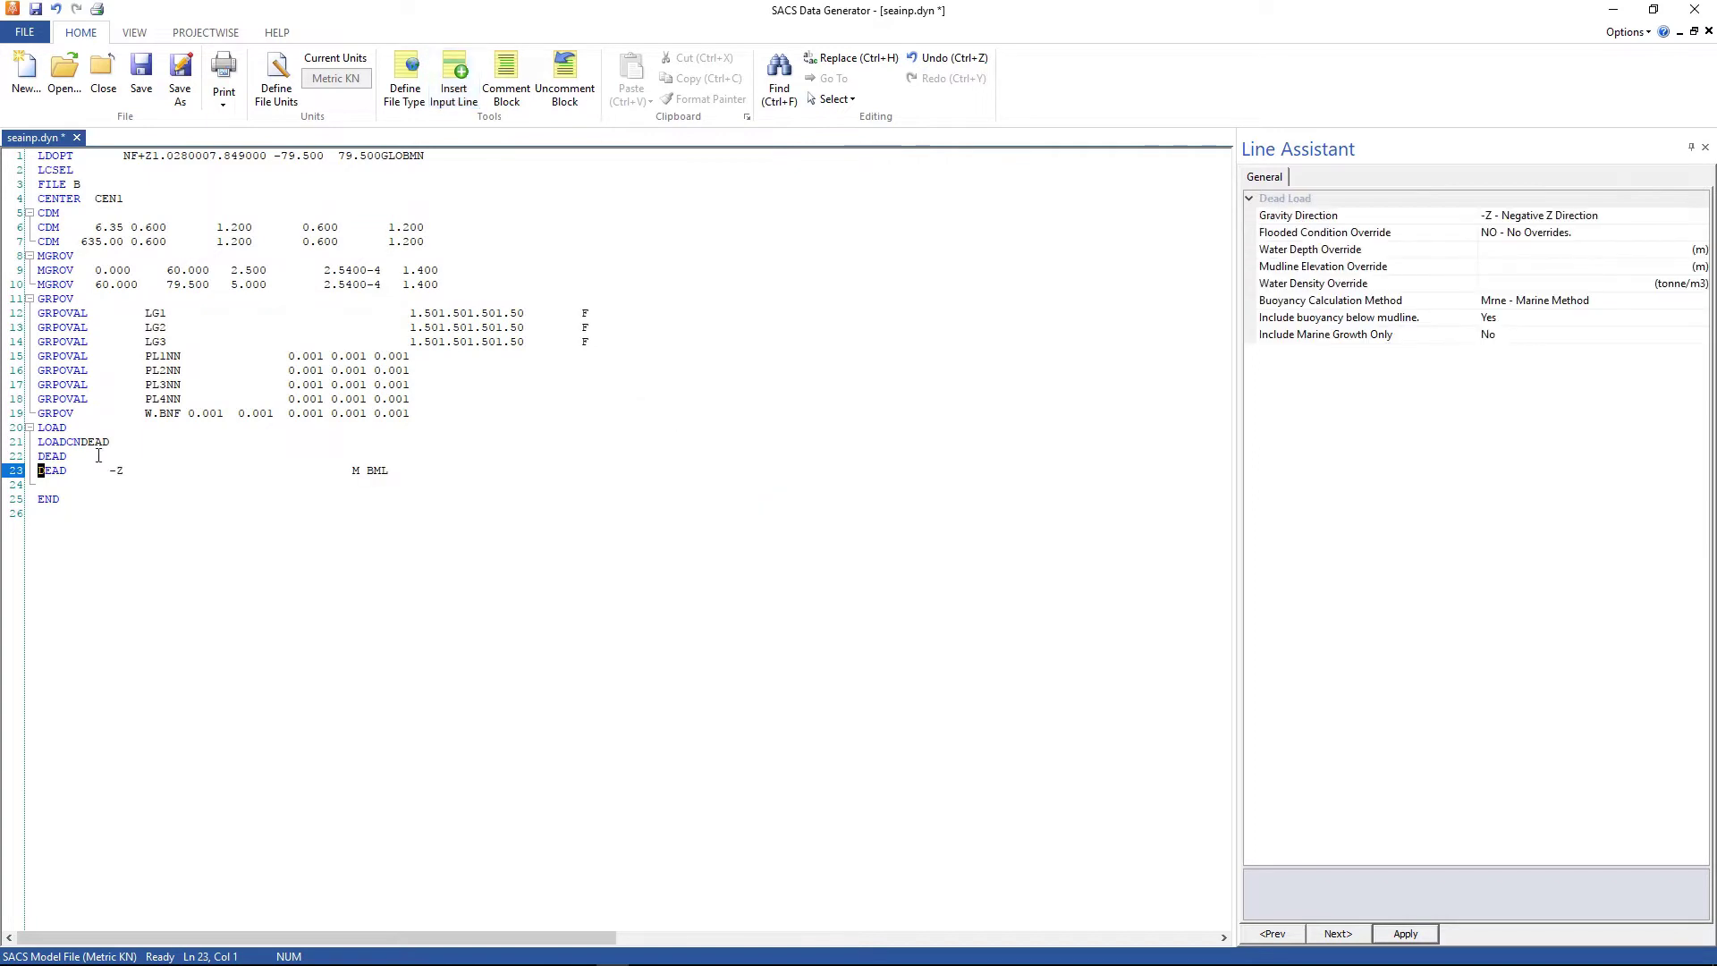
Step: Insert an INCWGT card under DEAD listing weight groups ANOD and WKWY
{"action": "left_click", "coordinate": [463, 96]}
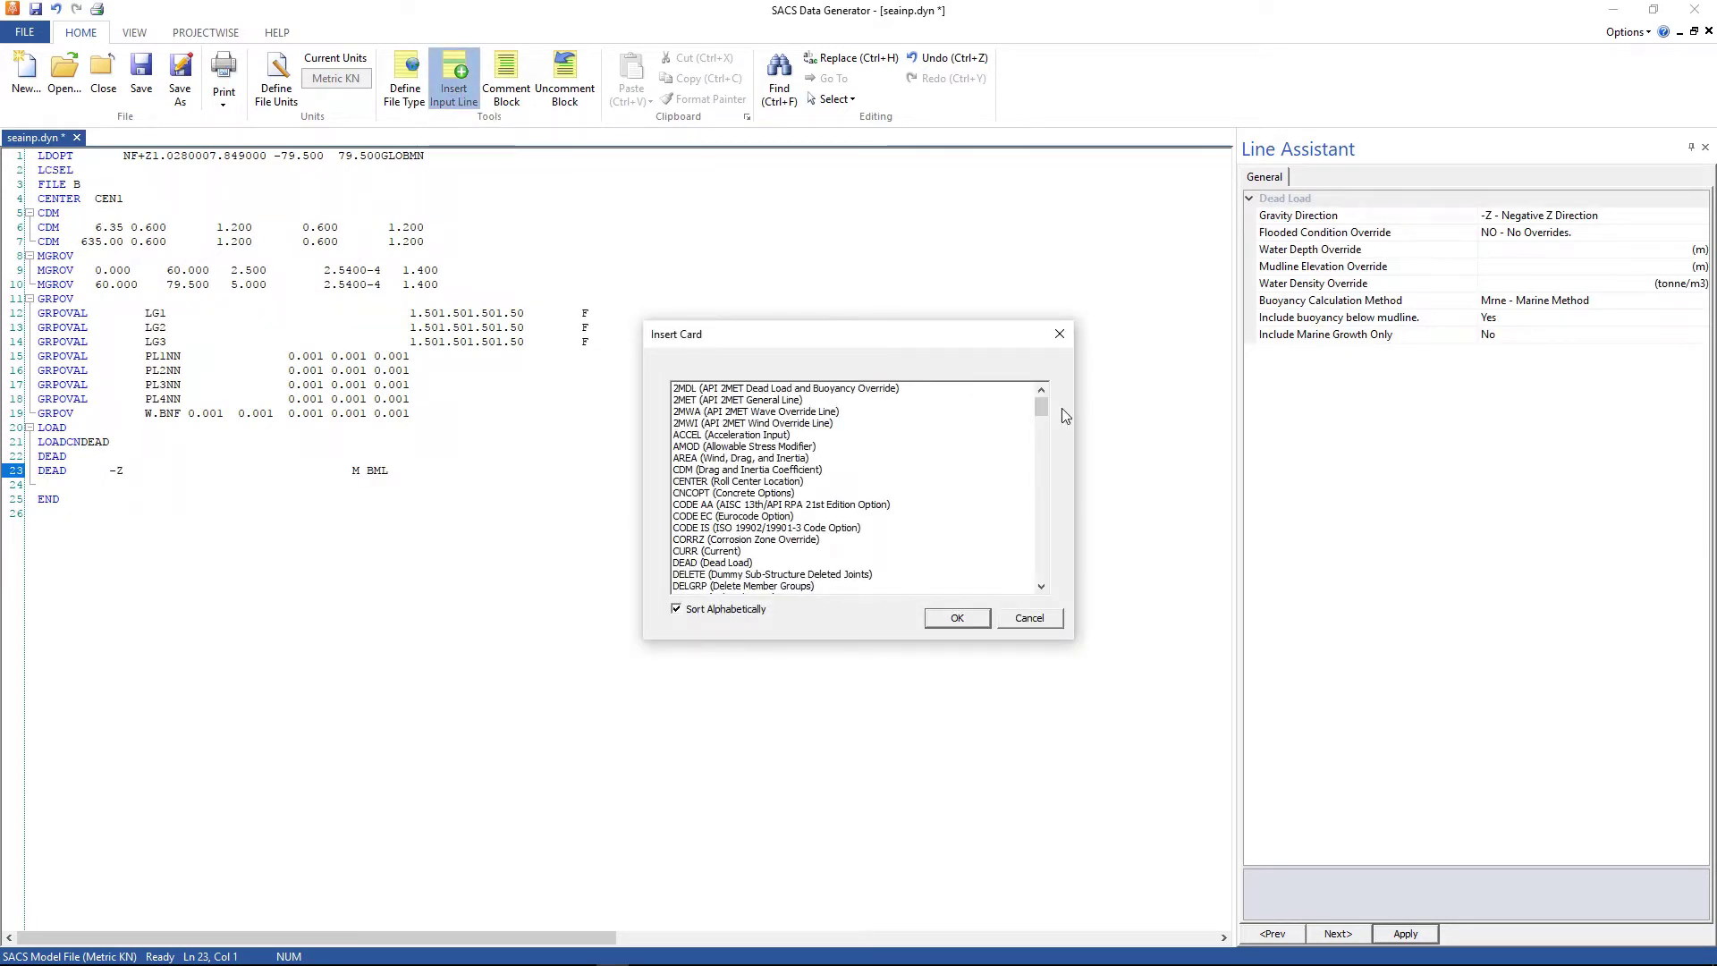
{"action": "left_click_drag", "start_coordinate": [1041, 405], "coordinate": [1043, 445]}
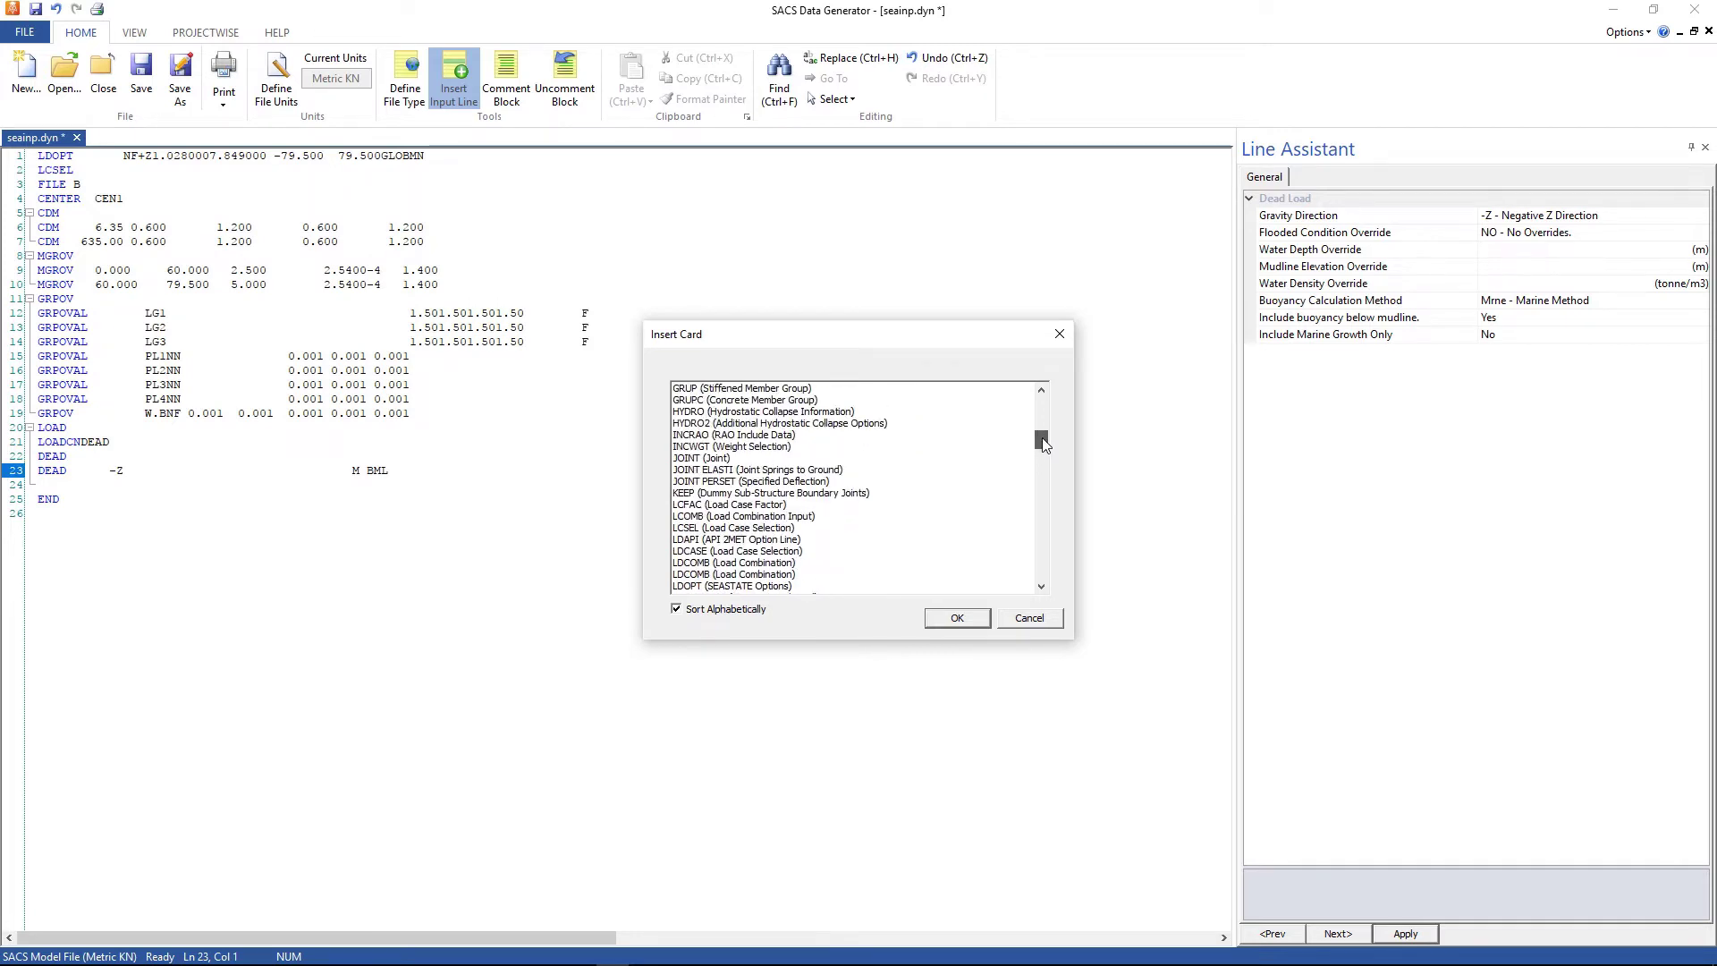
{"action": "left_click", "coordinate": [756, 448]}
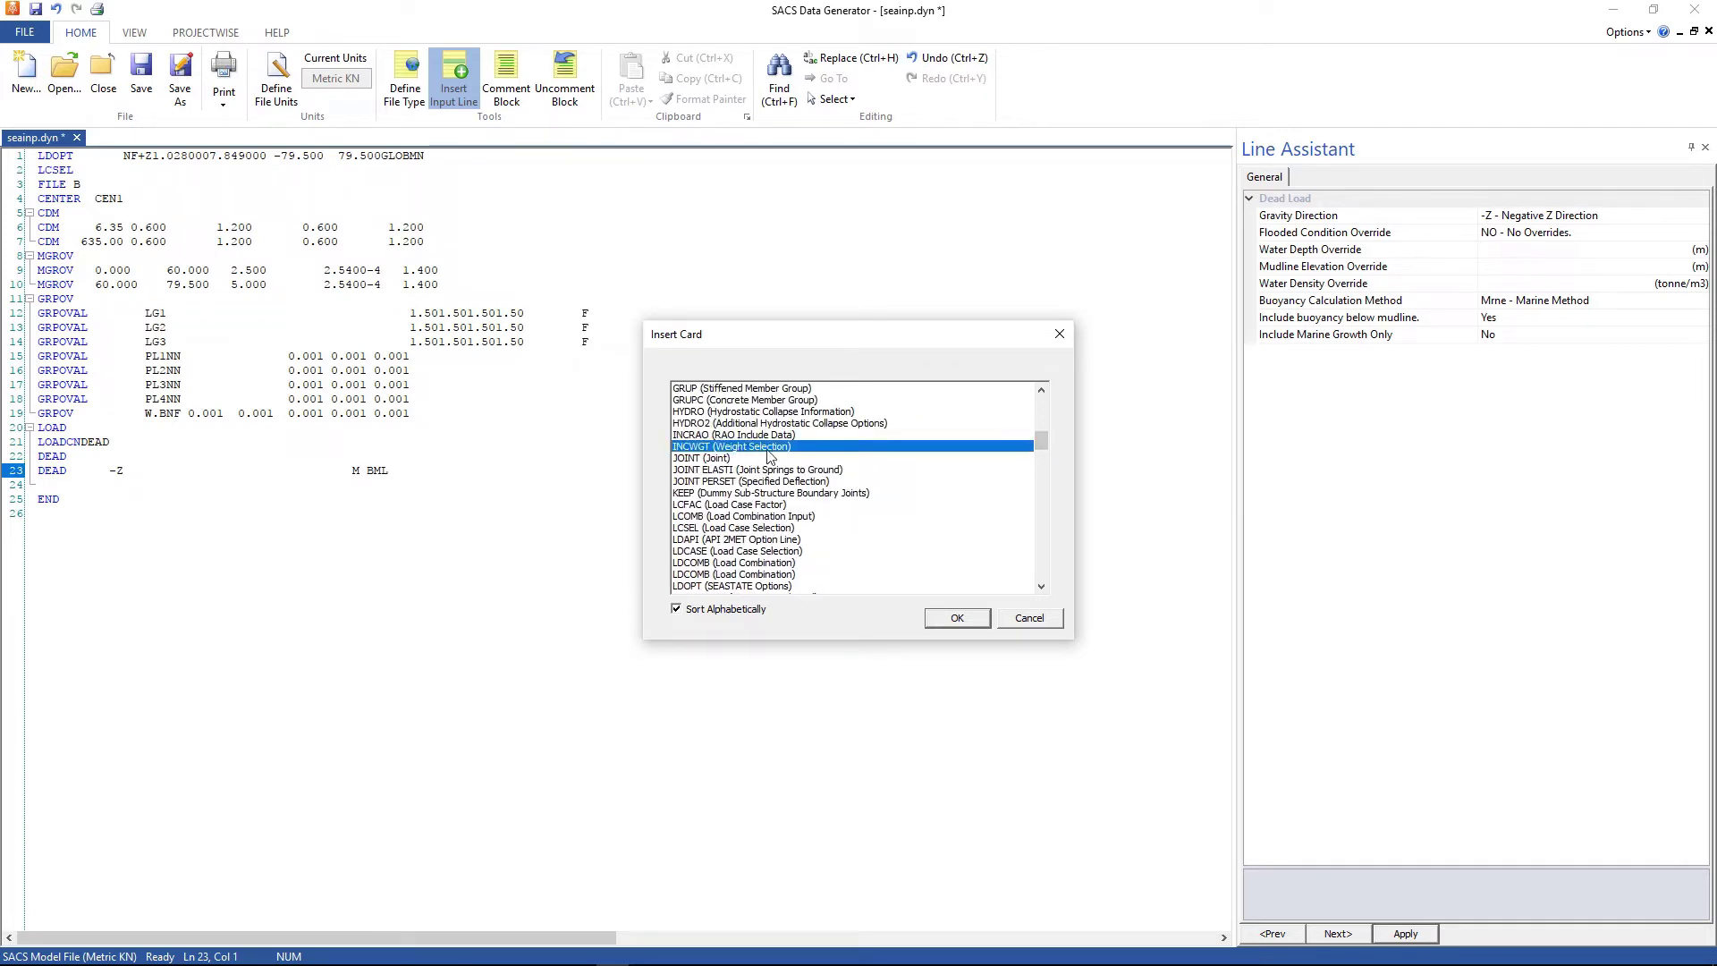
{"action": "left_click", "coordinate": [953, 618]}
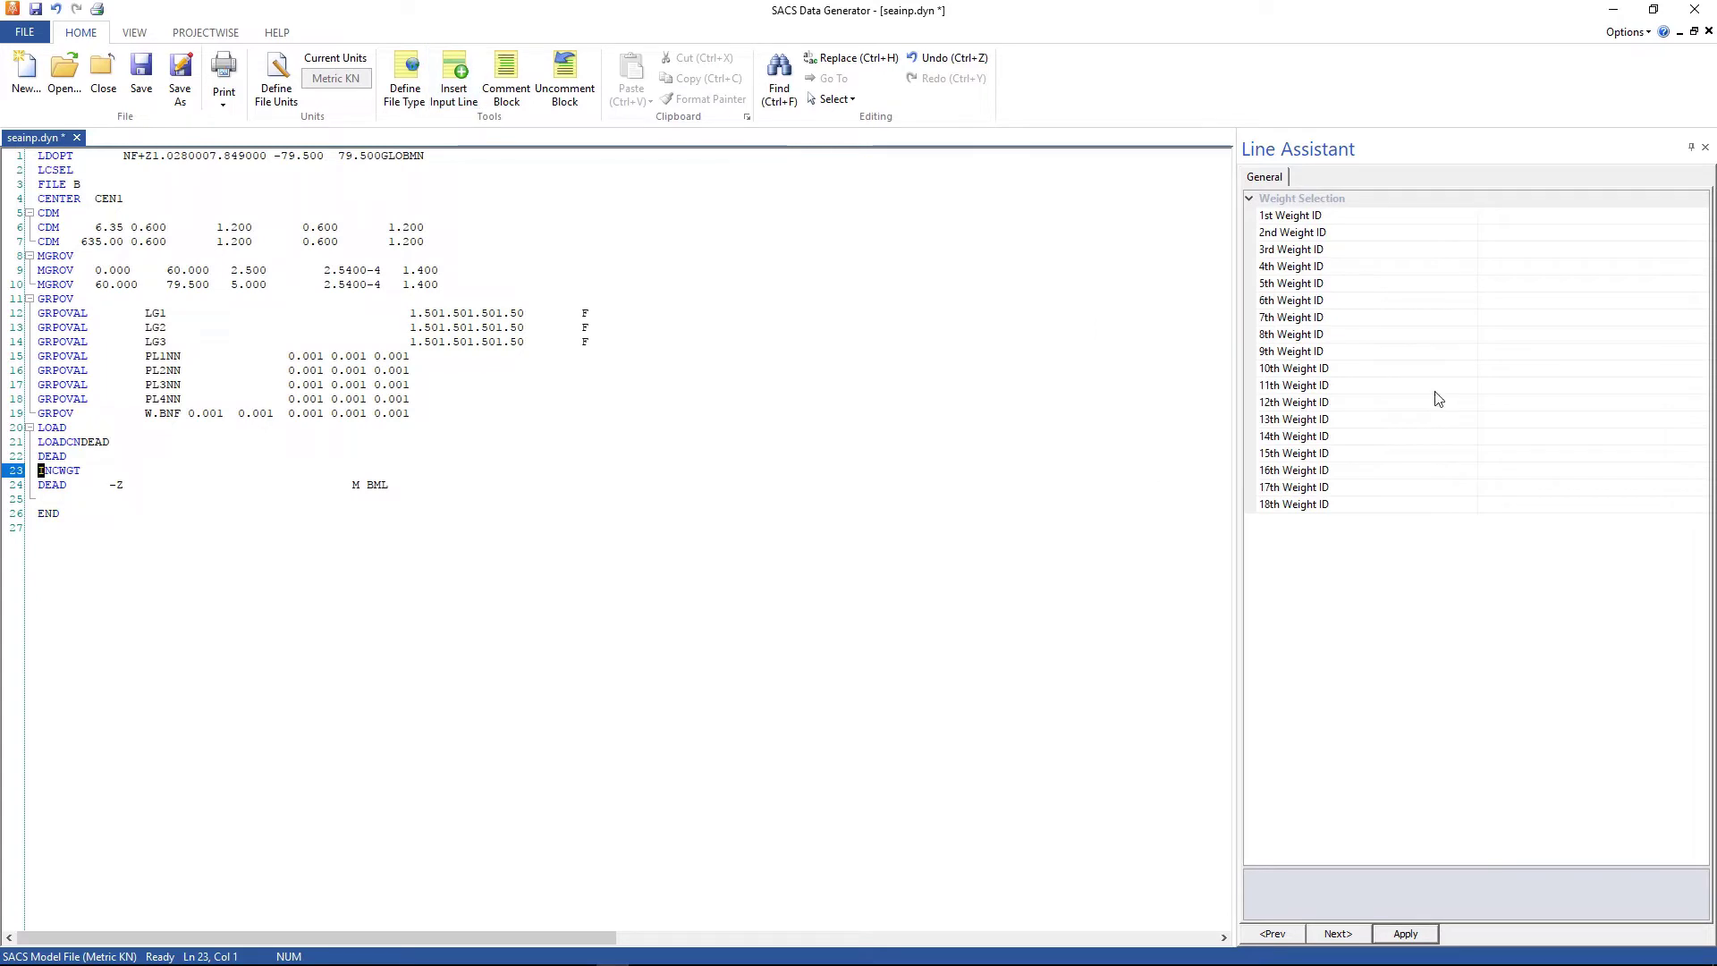
{"action": "left_click", "coordinate": [1538, 218]}
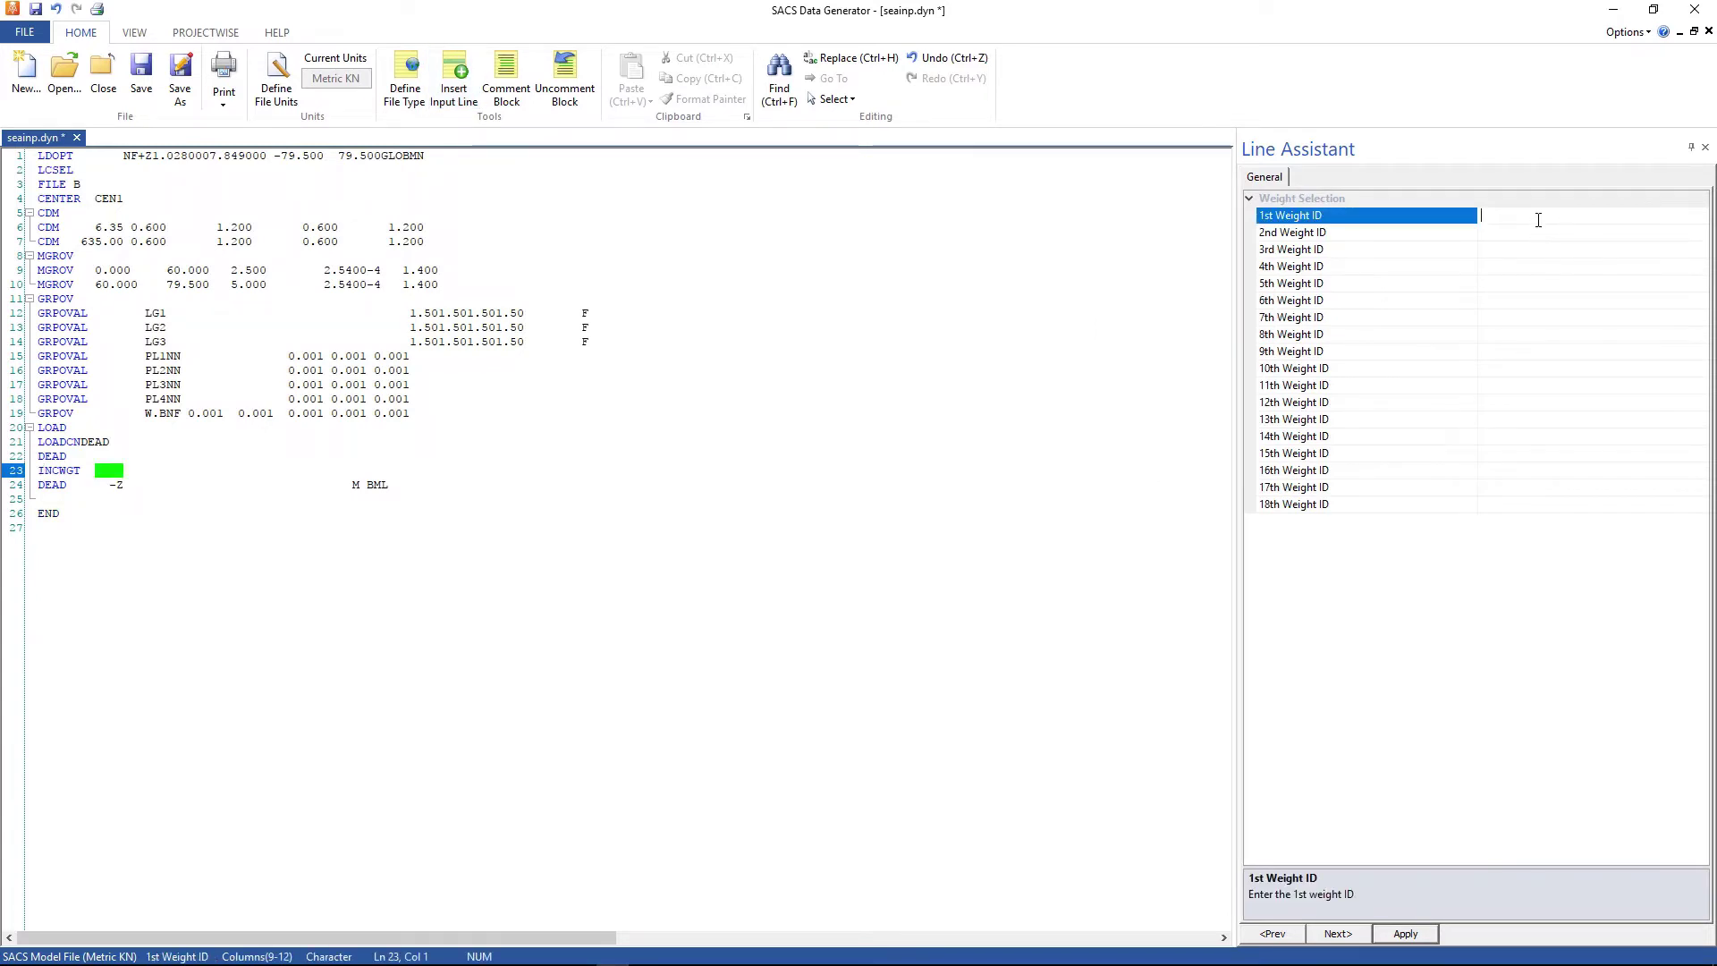
{"action": "type", "text": "ANOD"}
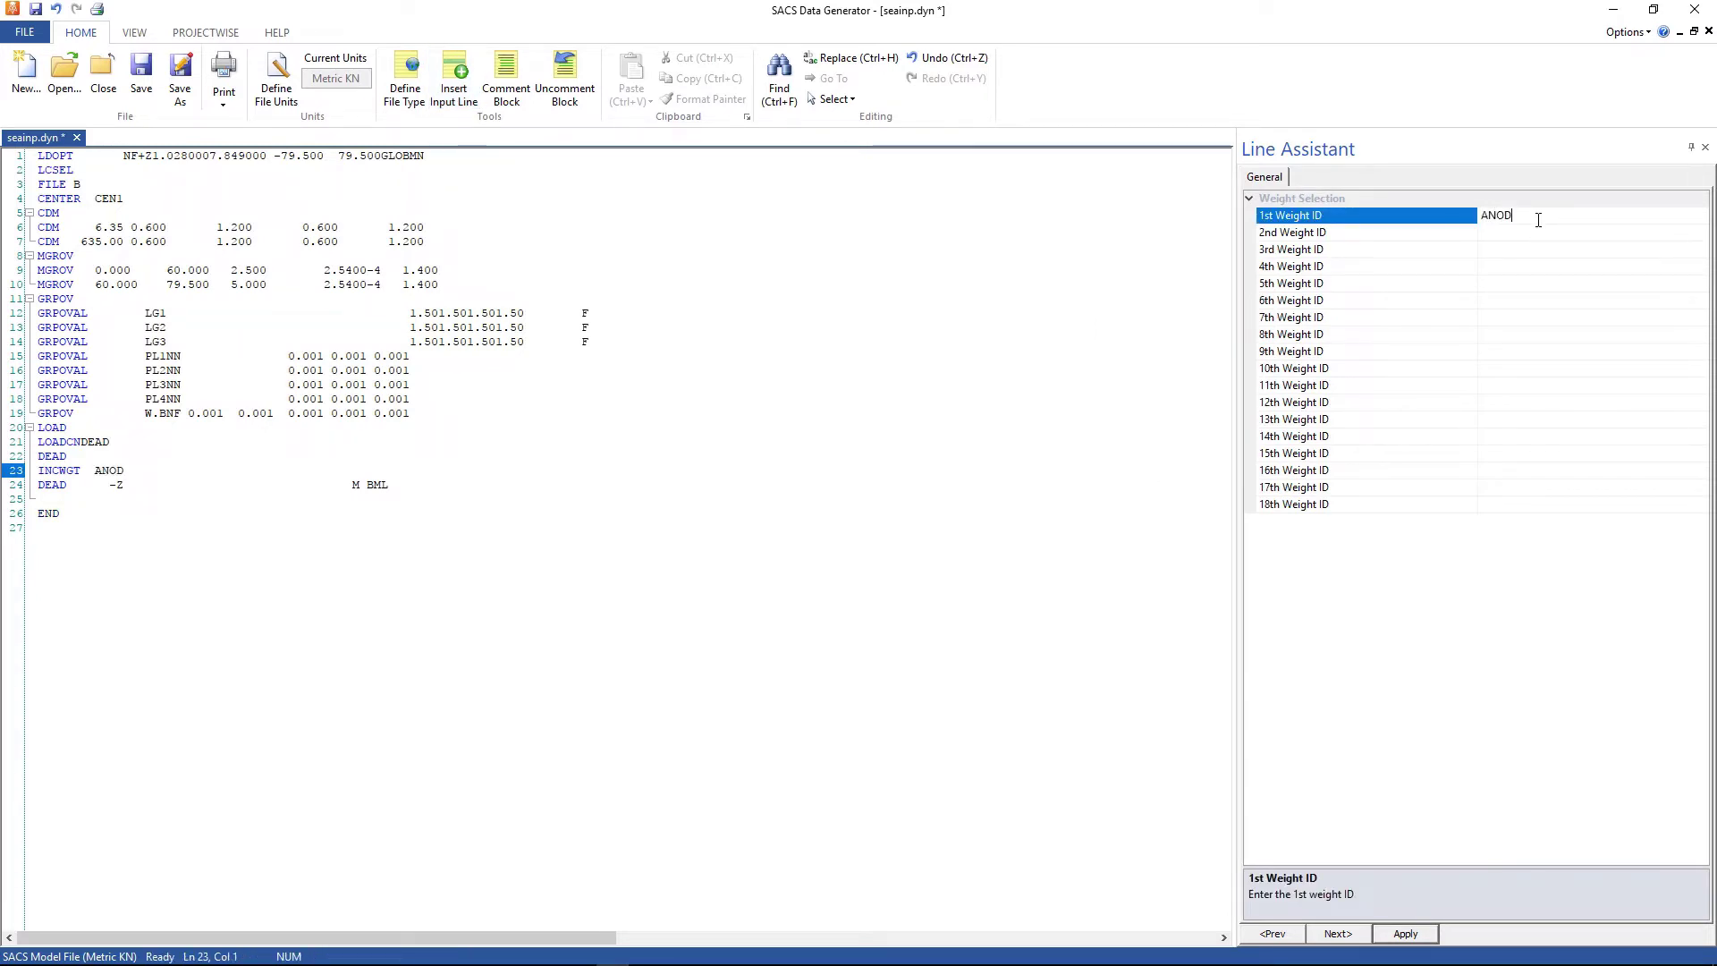
{"action": "left_click", "coordinate": [1516, 231]}
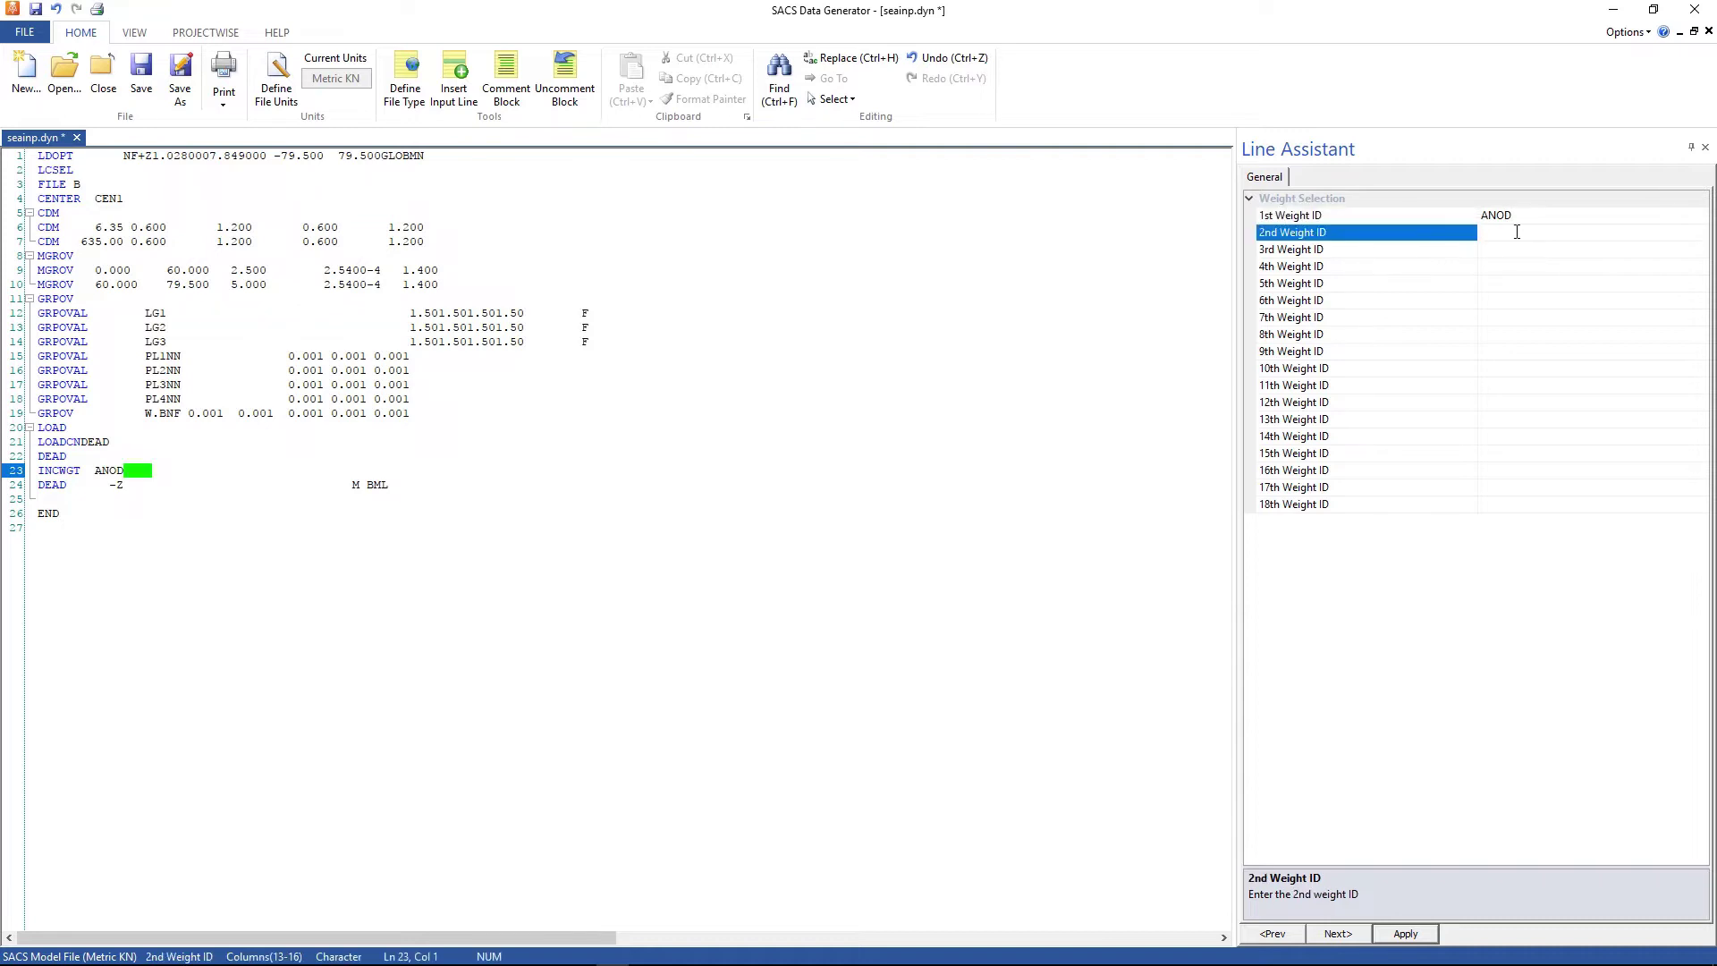
{"action": "type", "text": "WKWY"}
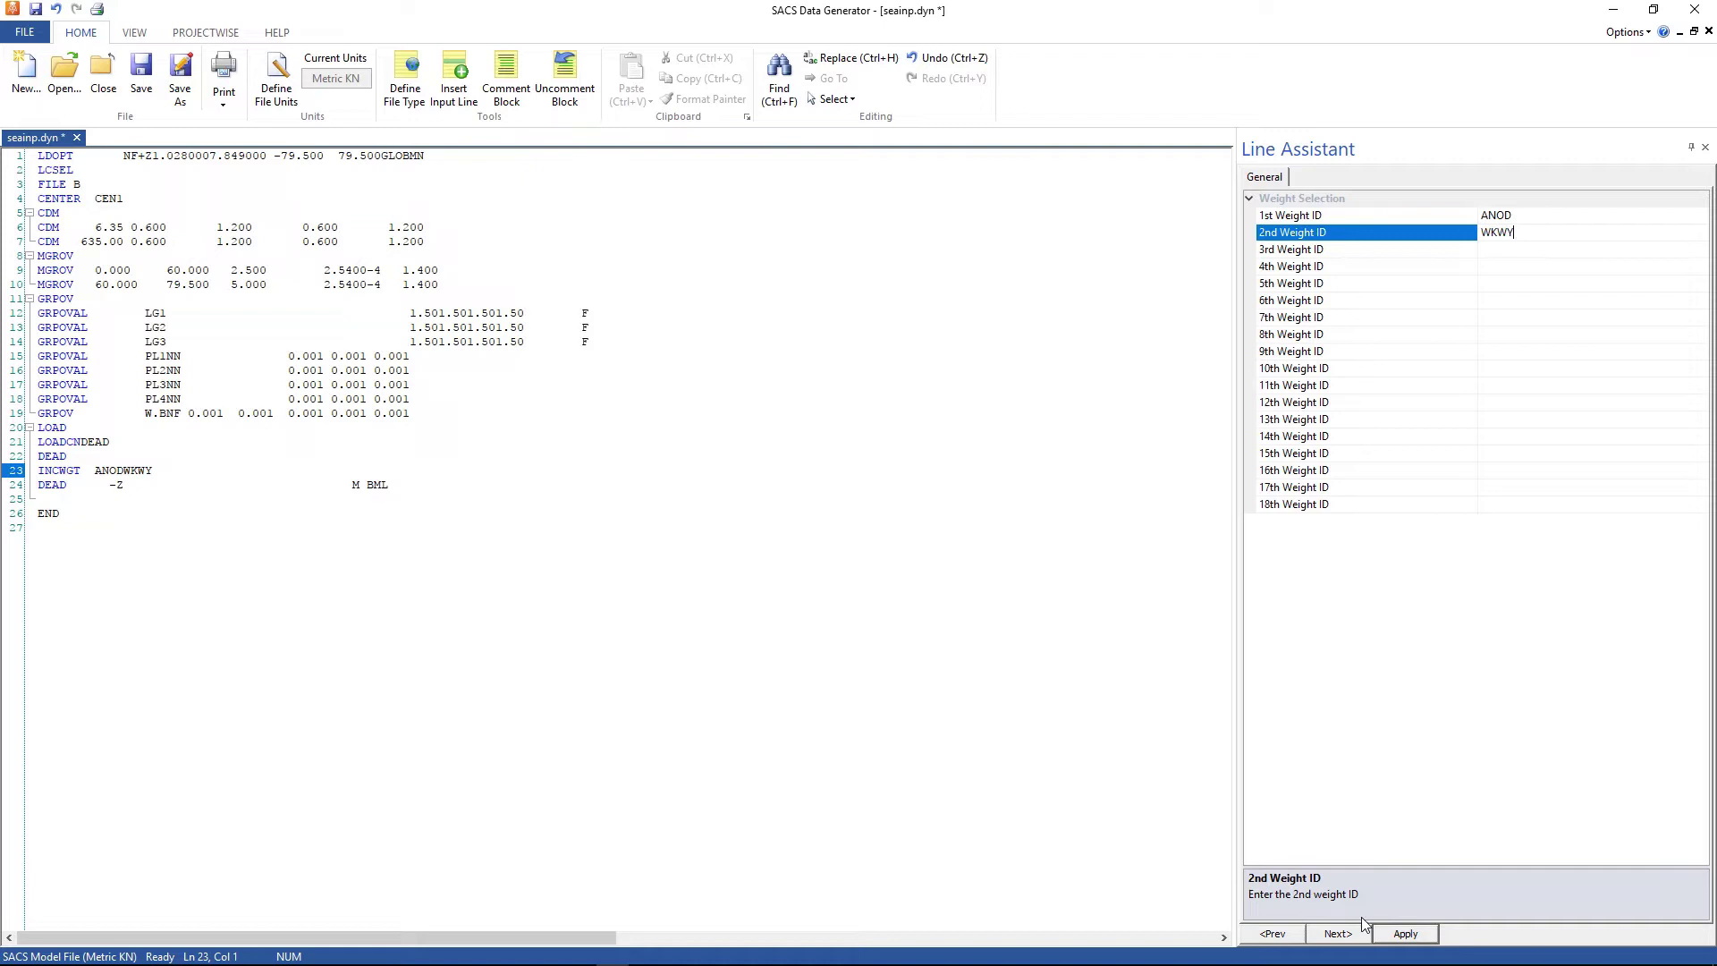
{"action": "left_click", "coordinate": [1405, 933]}
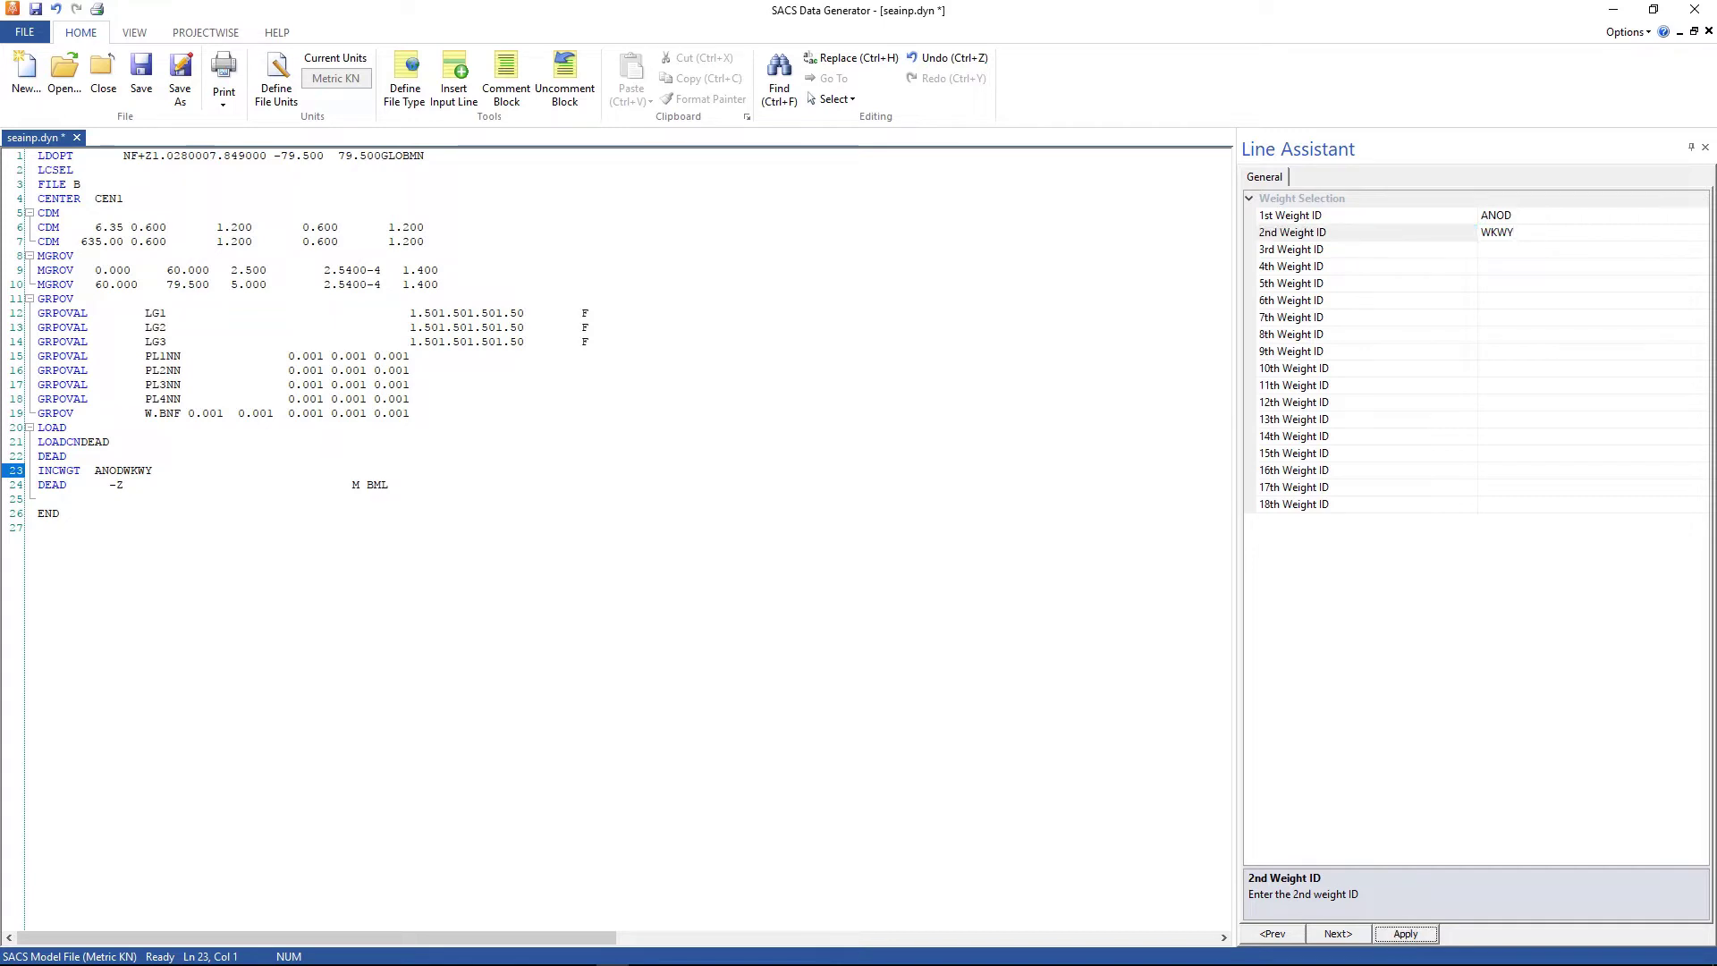
{"action": "left_click", "coordinate": [41, 497]}
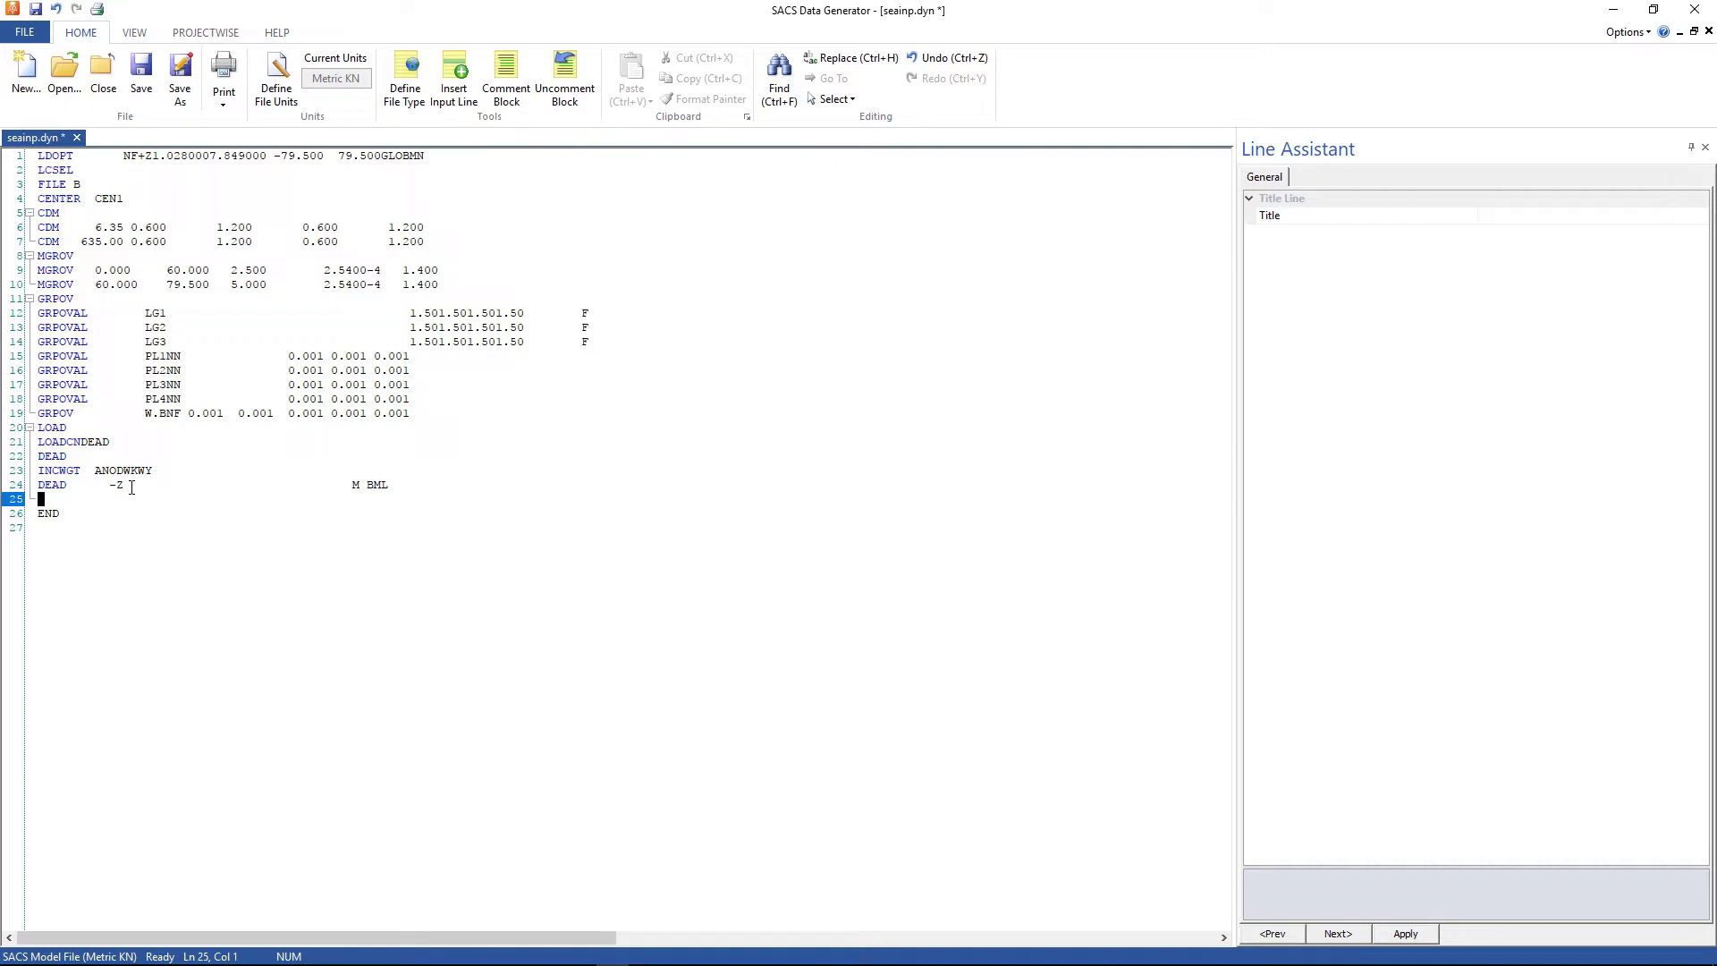
Step: Insert a LOADCN card named MASS
{"action": "left_click", "coordinate": [454, 78]}
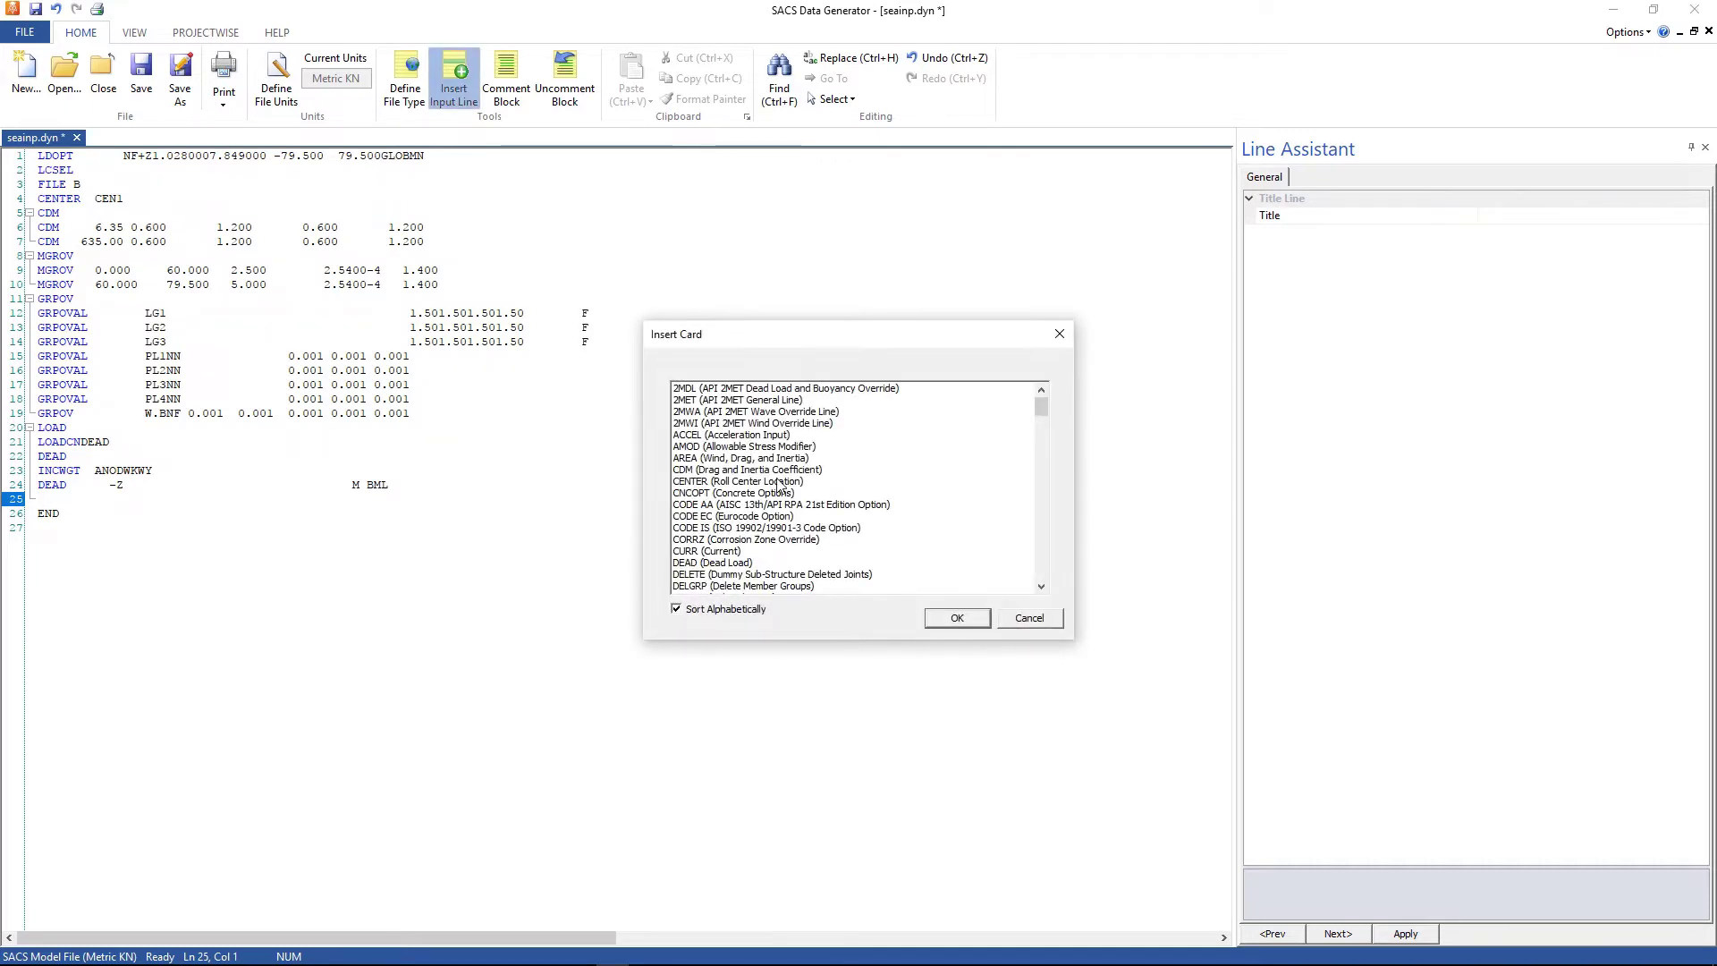
{"action": "left_click_drag", "start_coordinate": [1045, 405], "coordinate": [1039, 469]}
{"action": "left_click", "coordinate": [719, 483]}
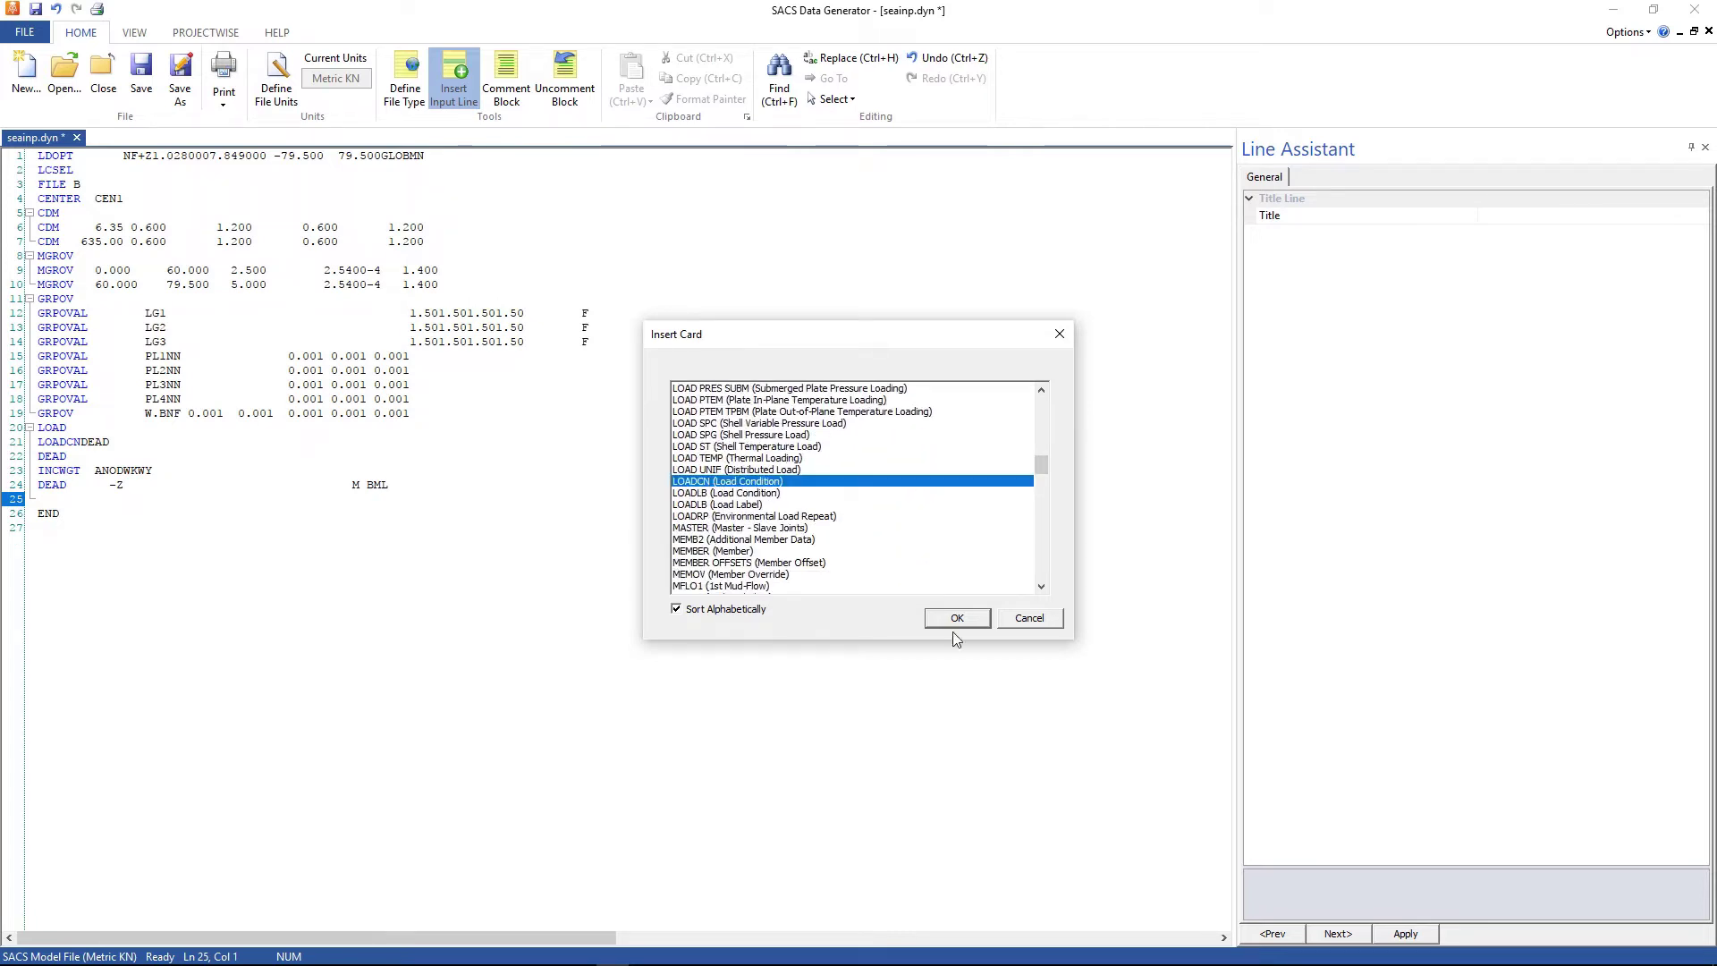
{"action": "left_click", "coordinate": [957, 619]}
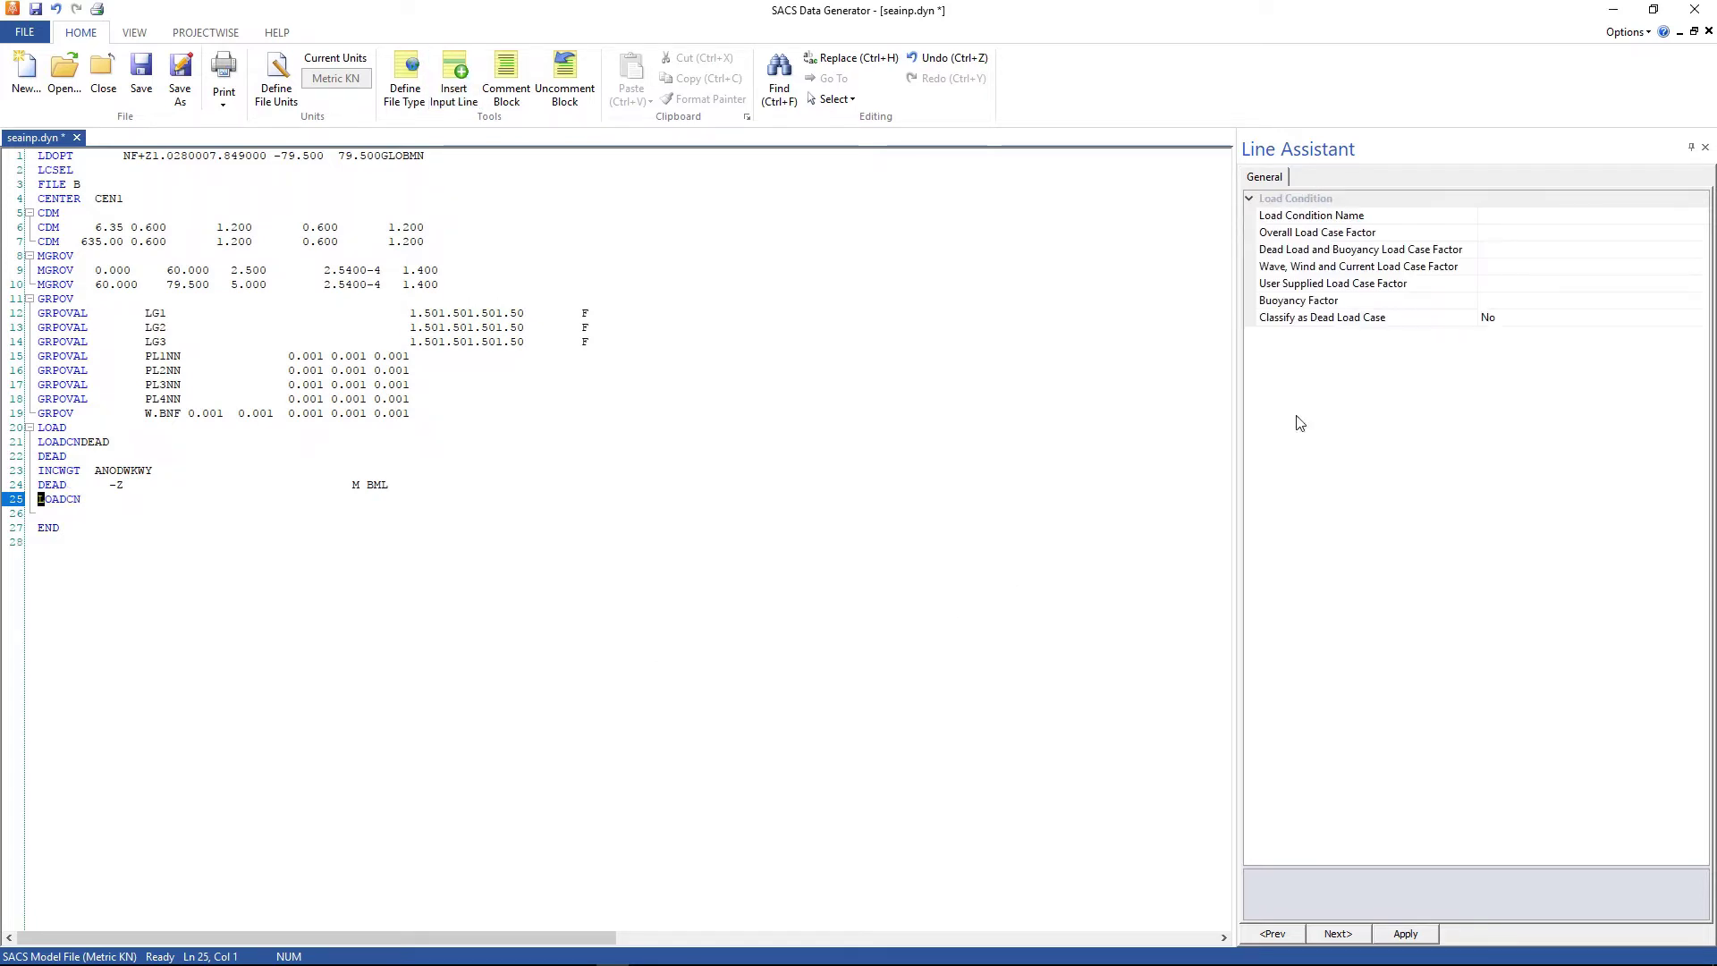
{"action": "left_click", "coordinate": [1512, 216]}
{"action": "type", "text": "MASS"}
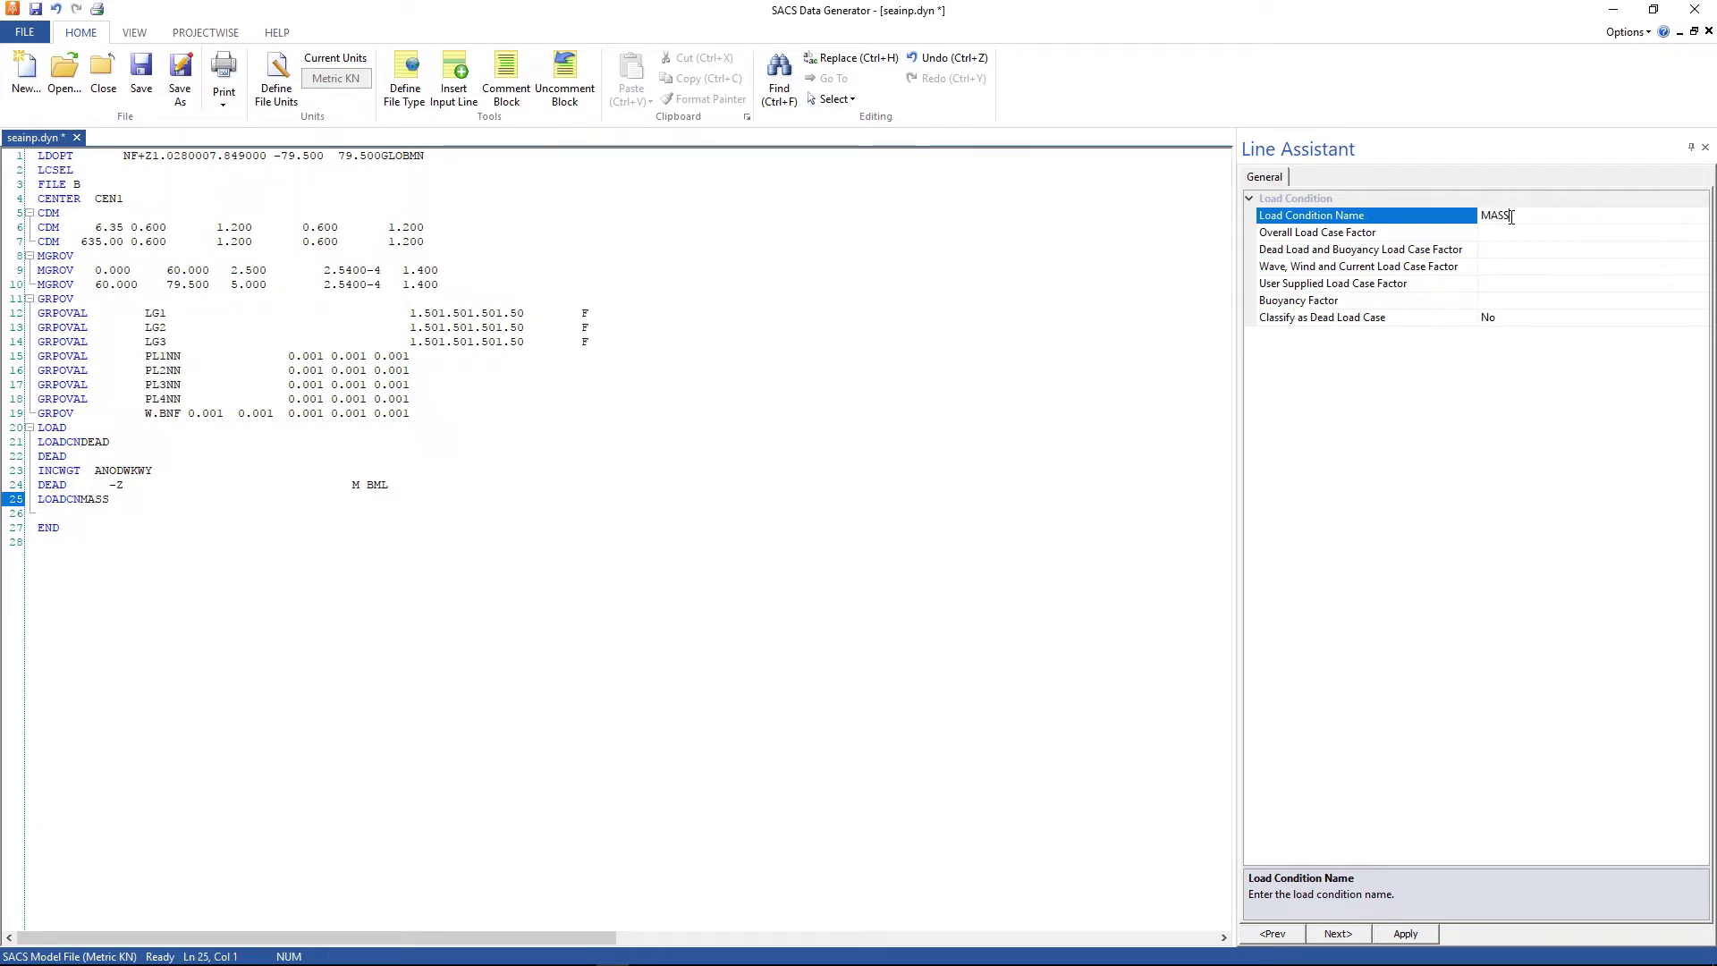
{"action": "left_click", "coordinate": [1405, 933]}
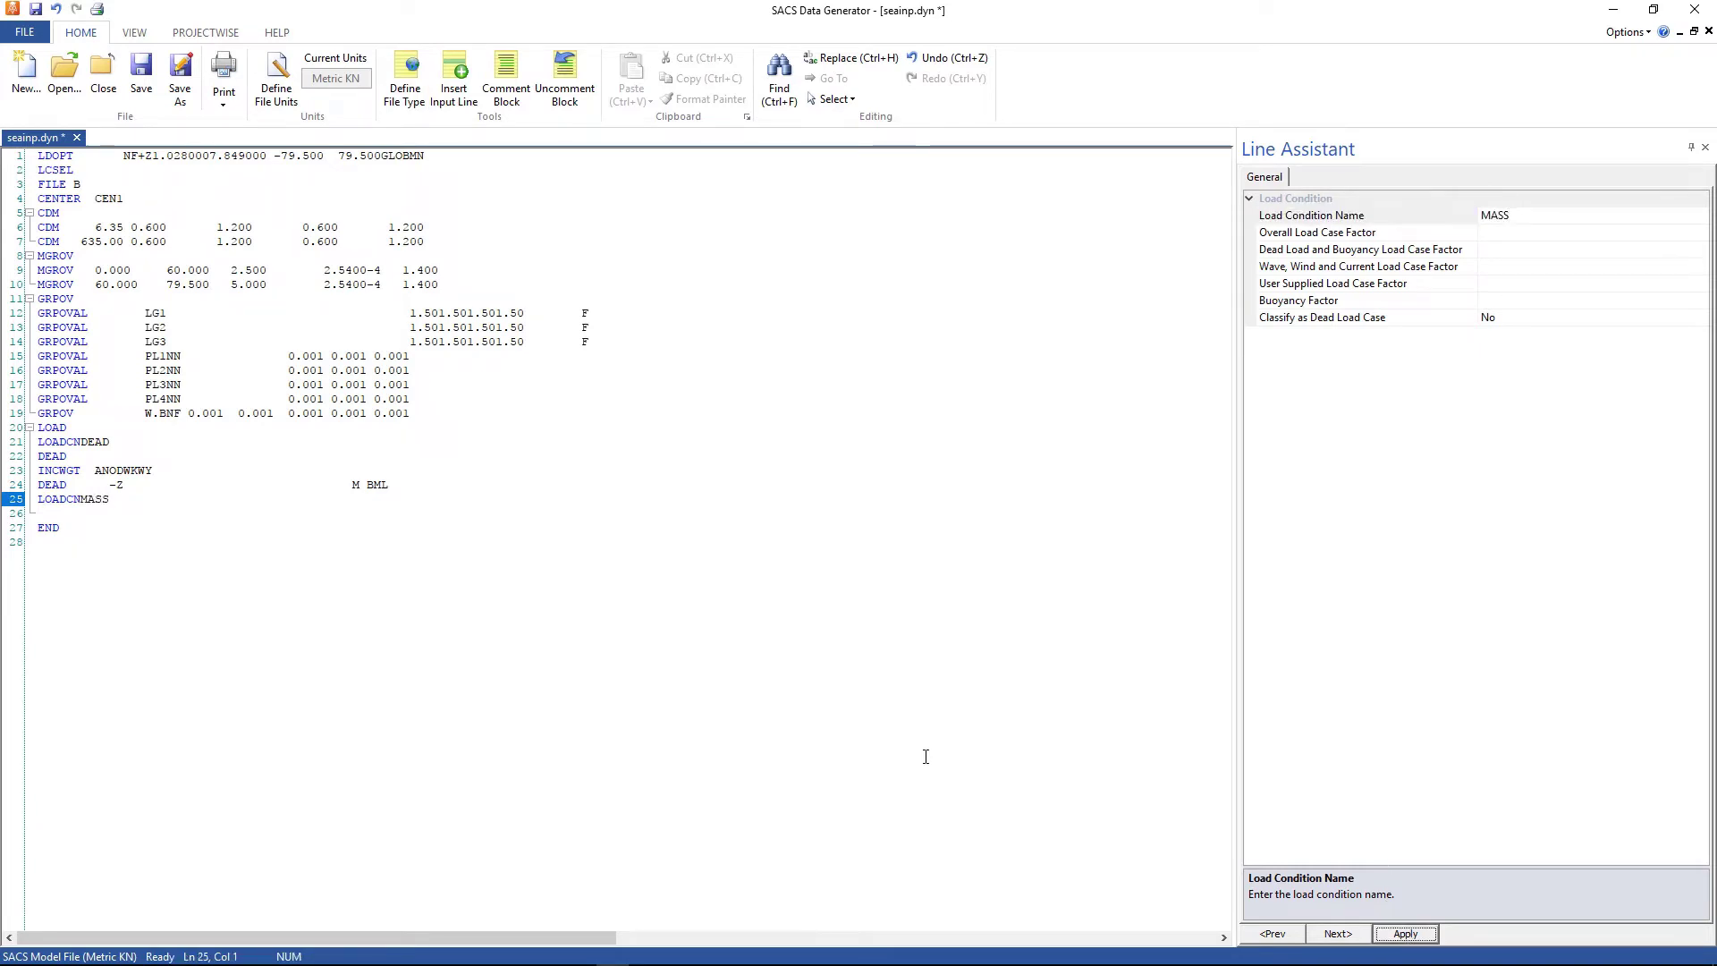
Step: Add an INCWGT line below it with MASS as the first weight ID
{"action": "left_click", "coordinate": [42, 510]}
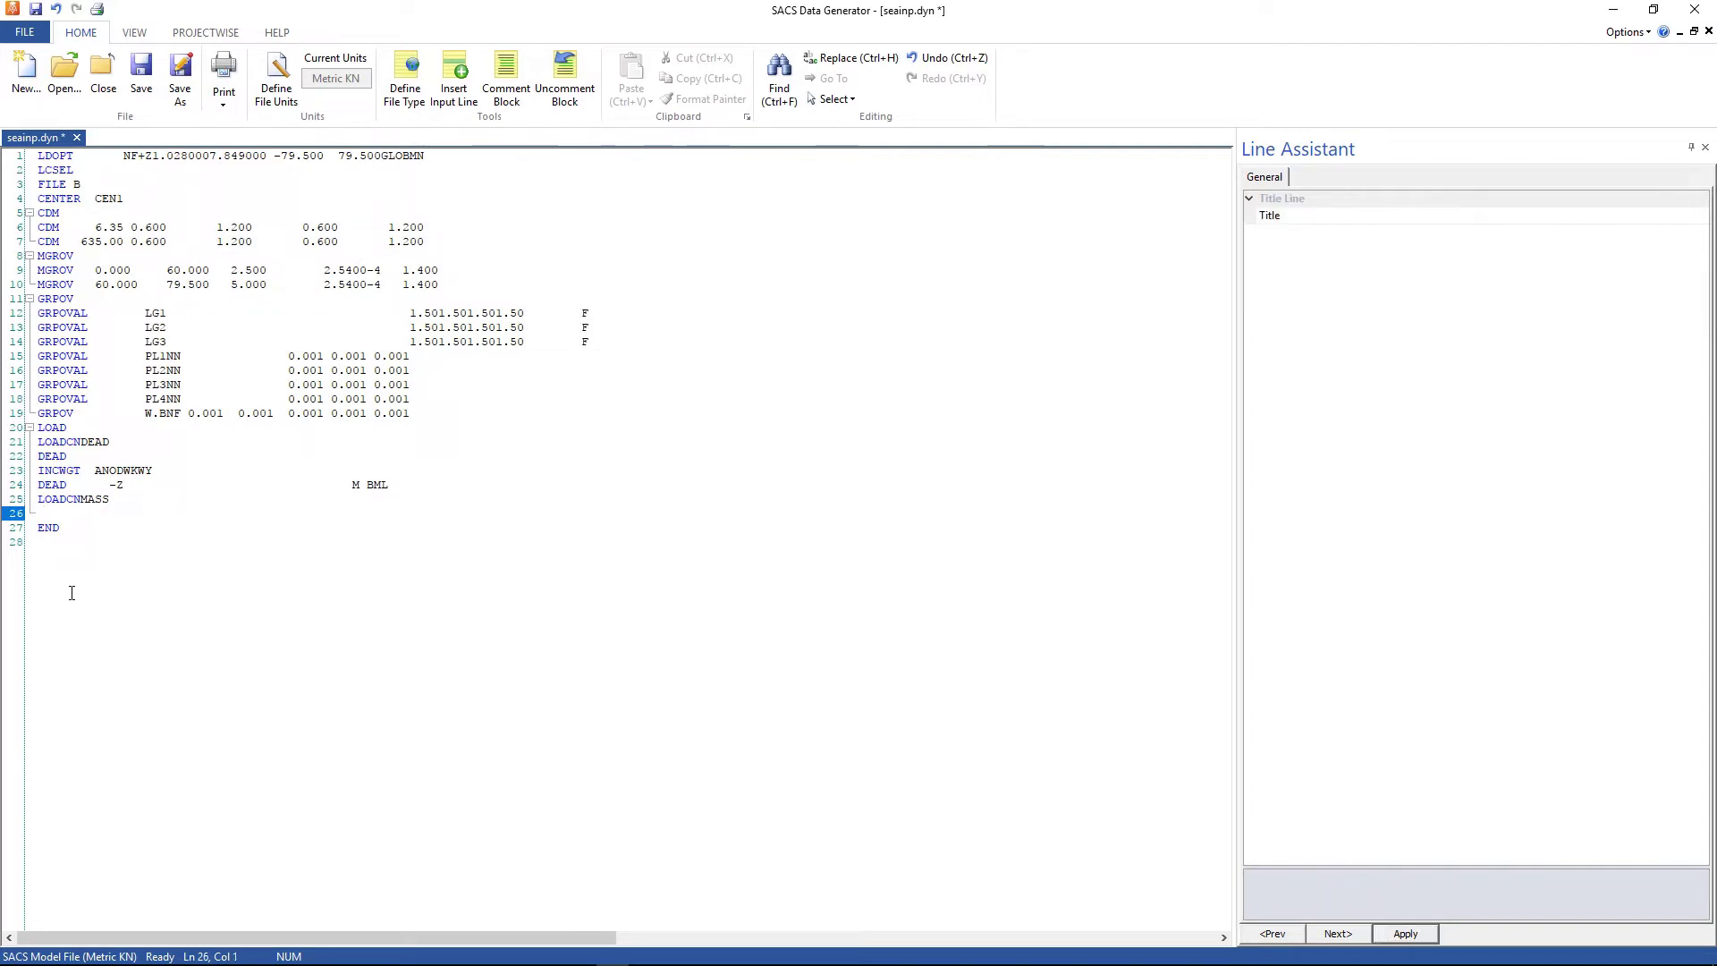
{"action": "type", "text": "INC"}
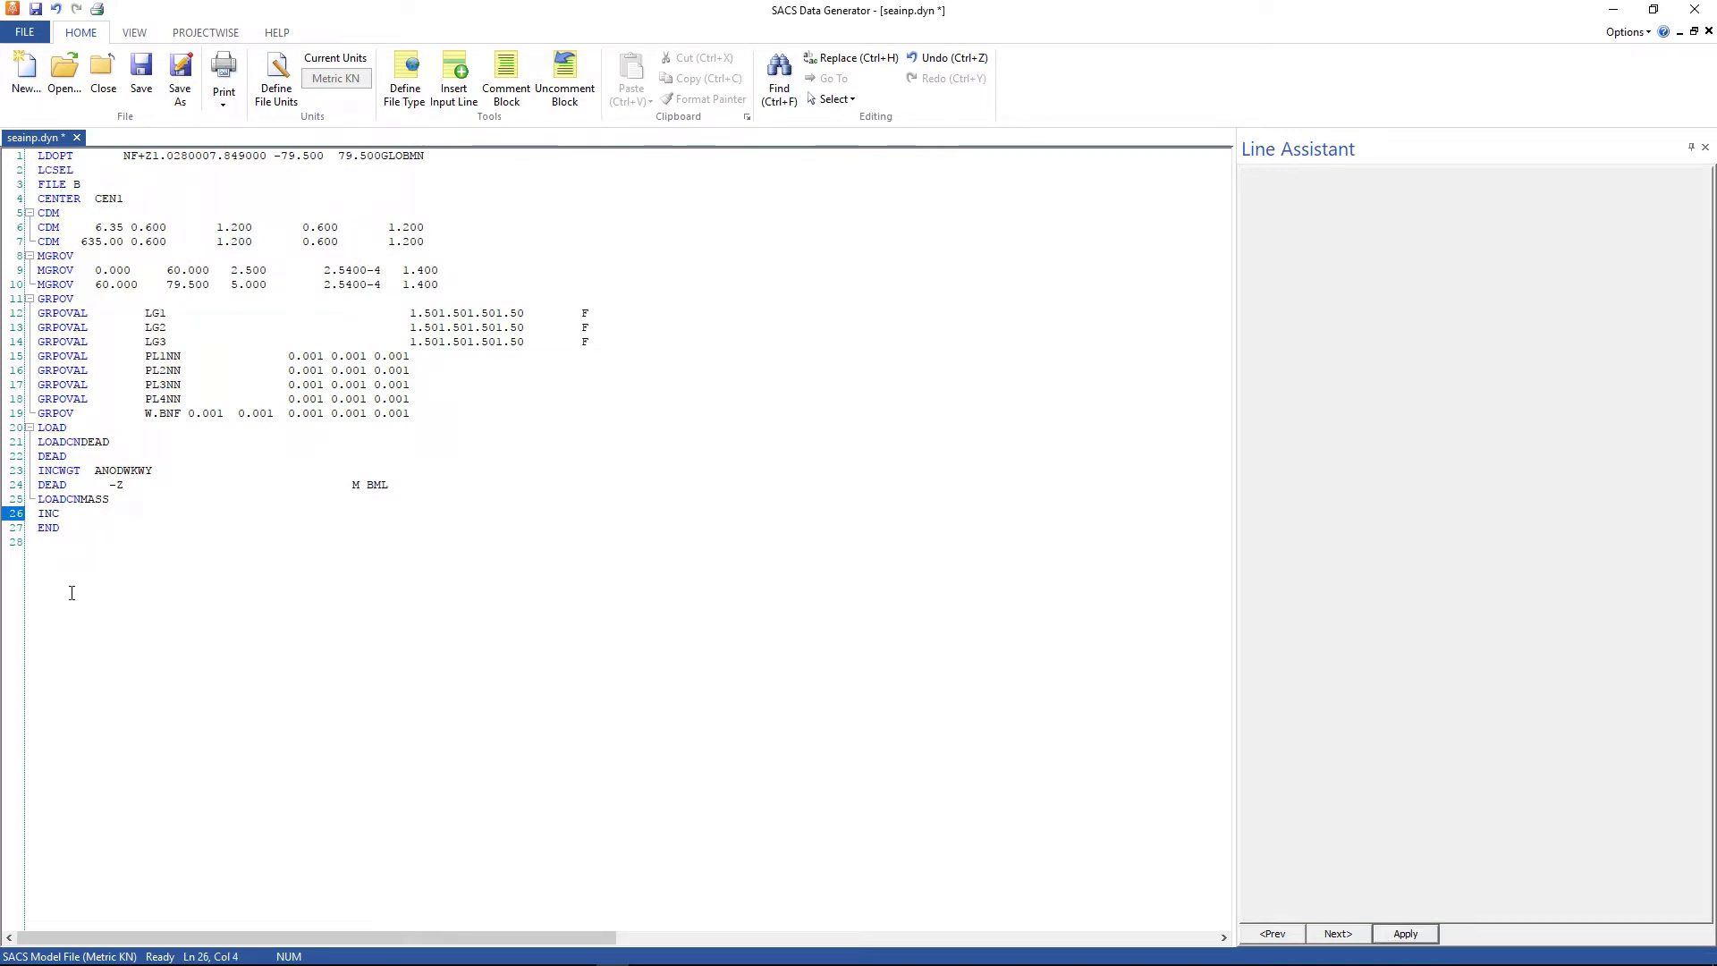
{"action": "type", "text": "WGT"}
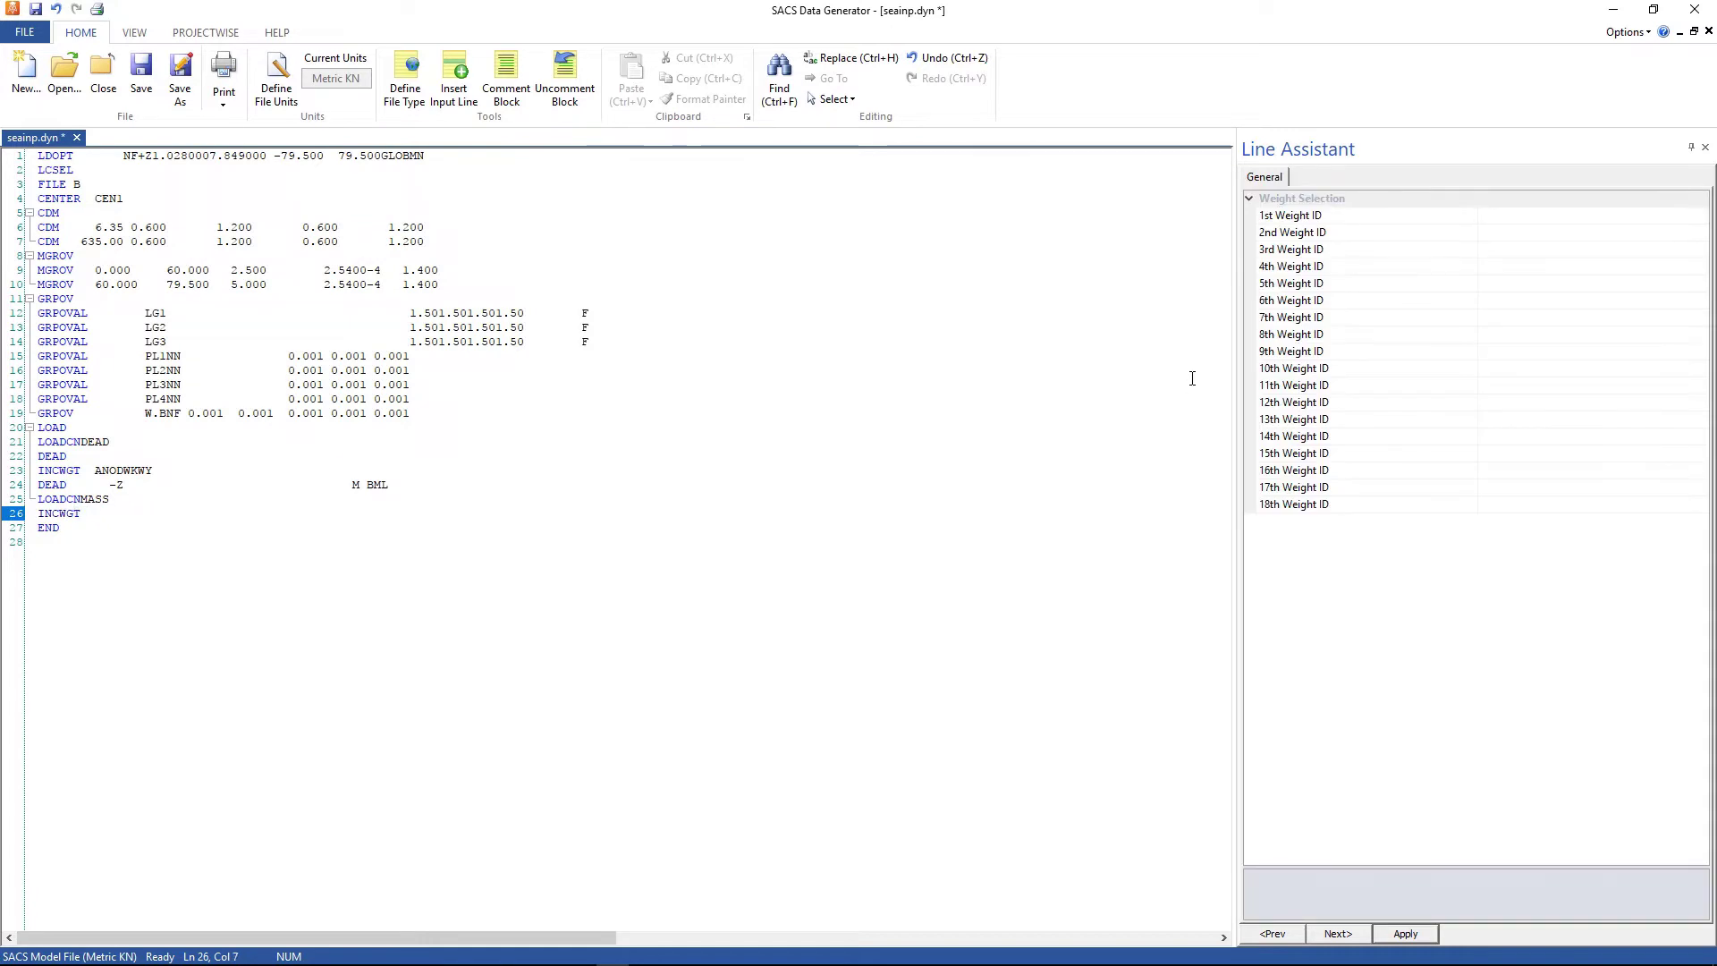
{"action": "left_click", "coordinate": [1563, 221]}
{"action": "type", "text": "MASS"}
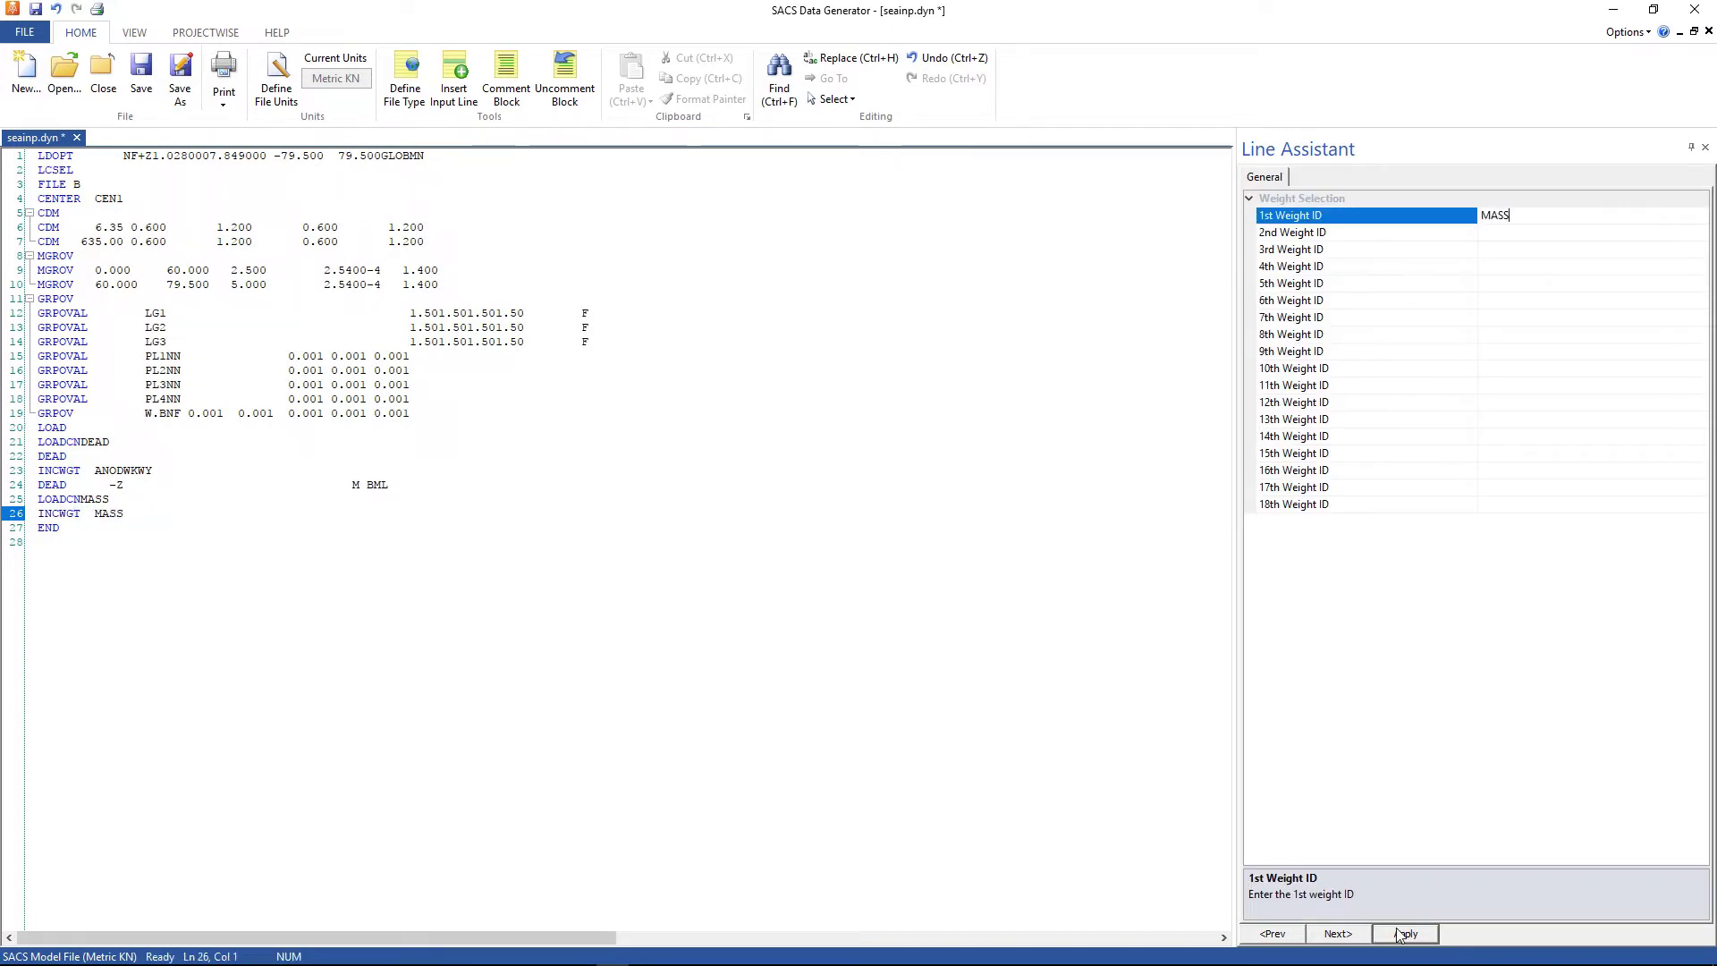
{"action": "left_click", "coordinate": [1402, 934]}
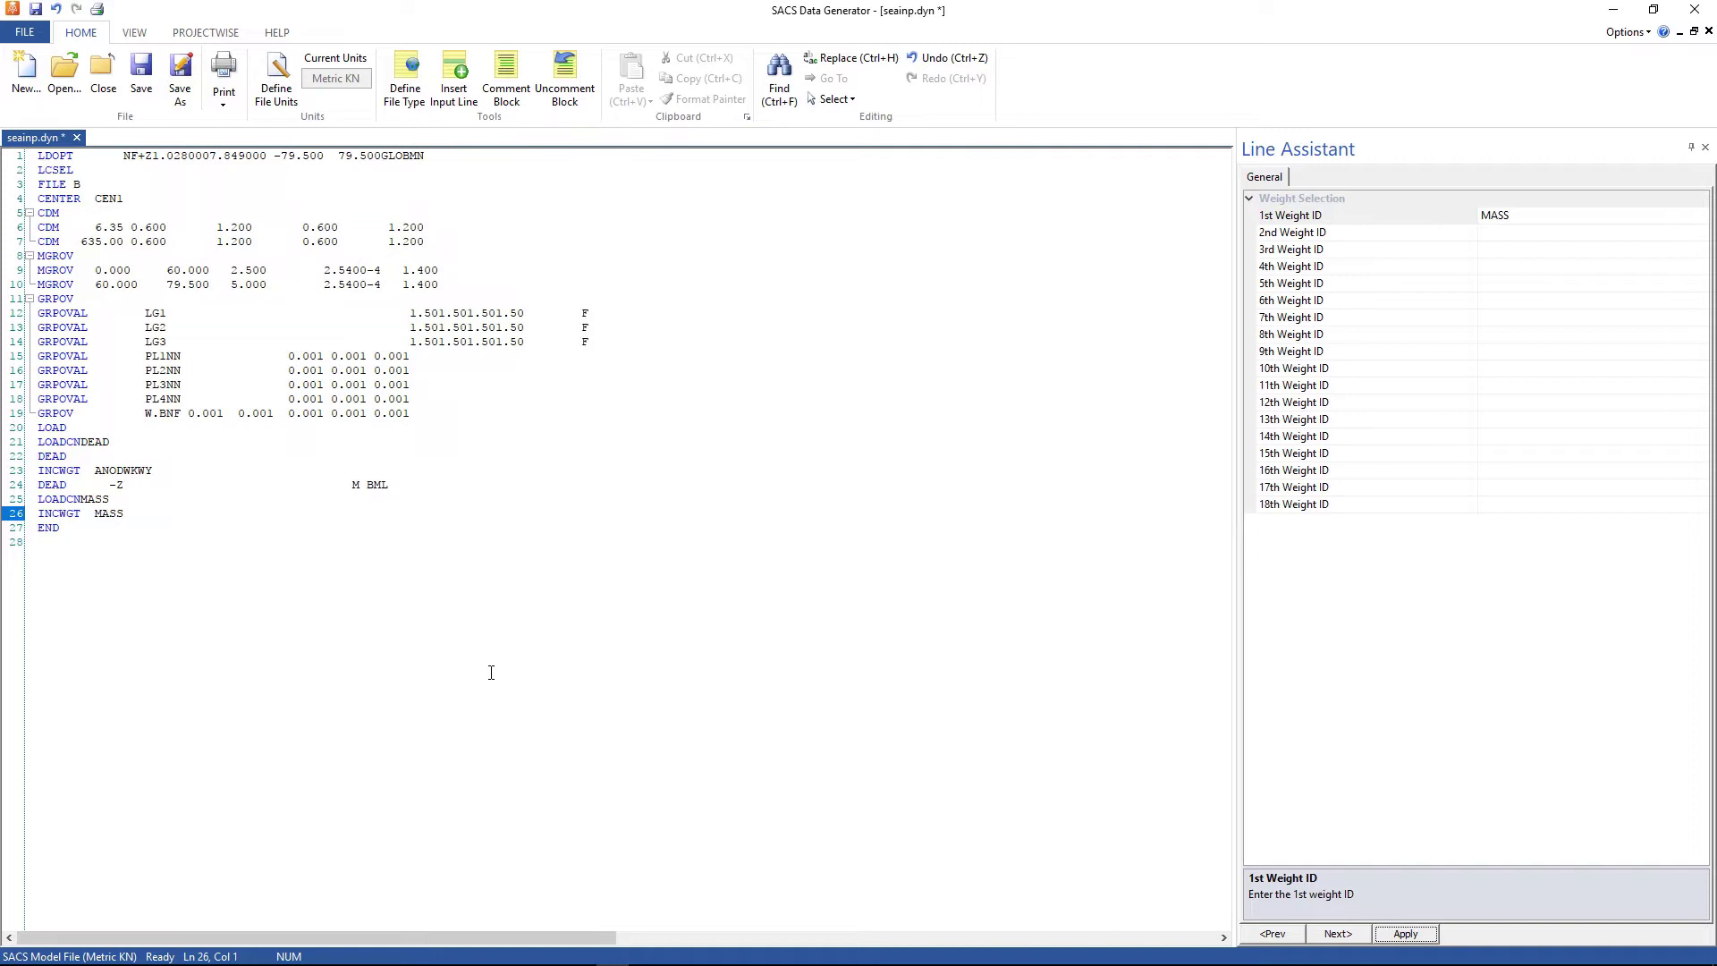
Step: Insert an ACCEL card after INCWGT MASS with Z acceleration 1 and structural weight excluded
{"action": "left_click", "coordinate": [129, 512]}
{"action": "key", "text": "Return"}
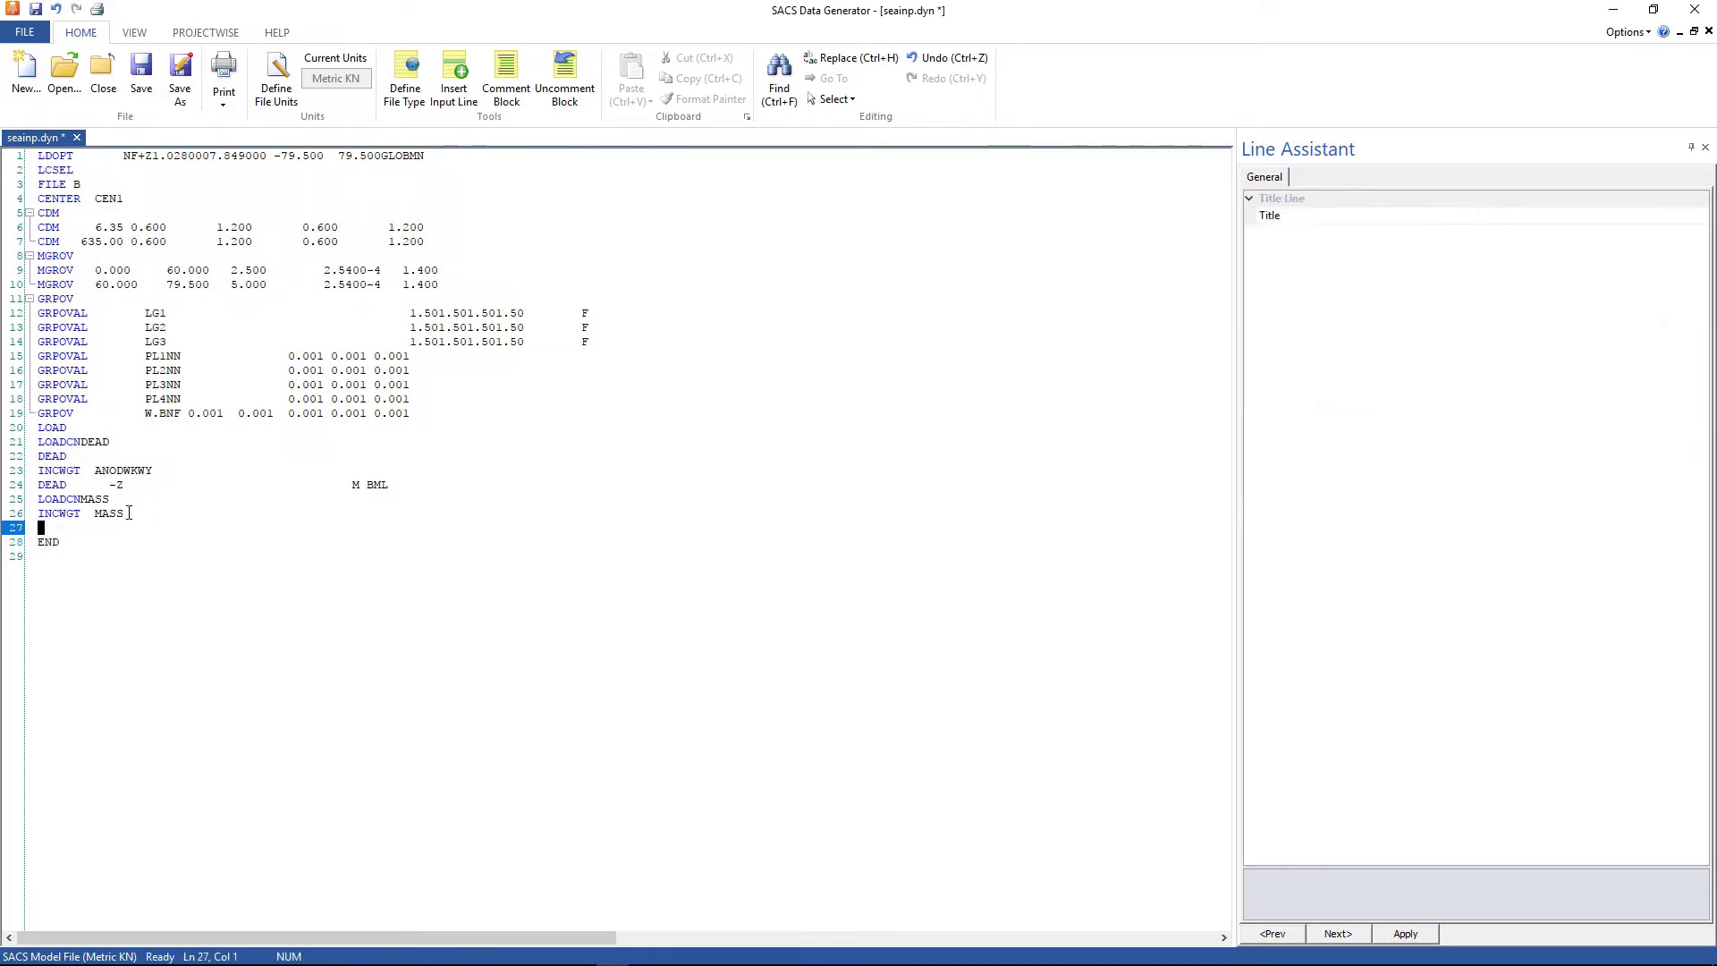
{"action": "left_click", "coordinate": [454, 79]}
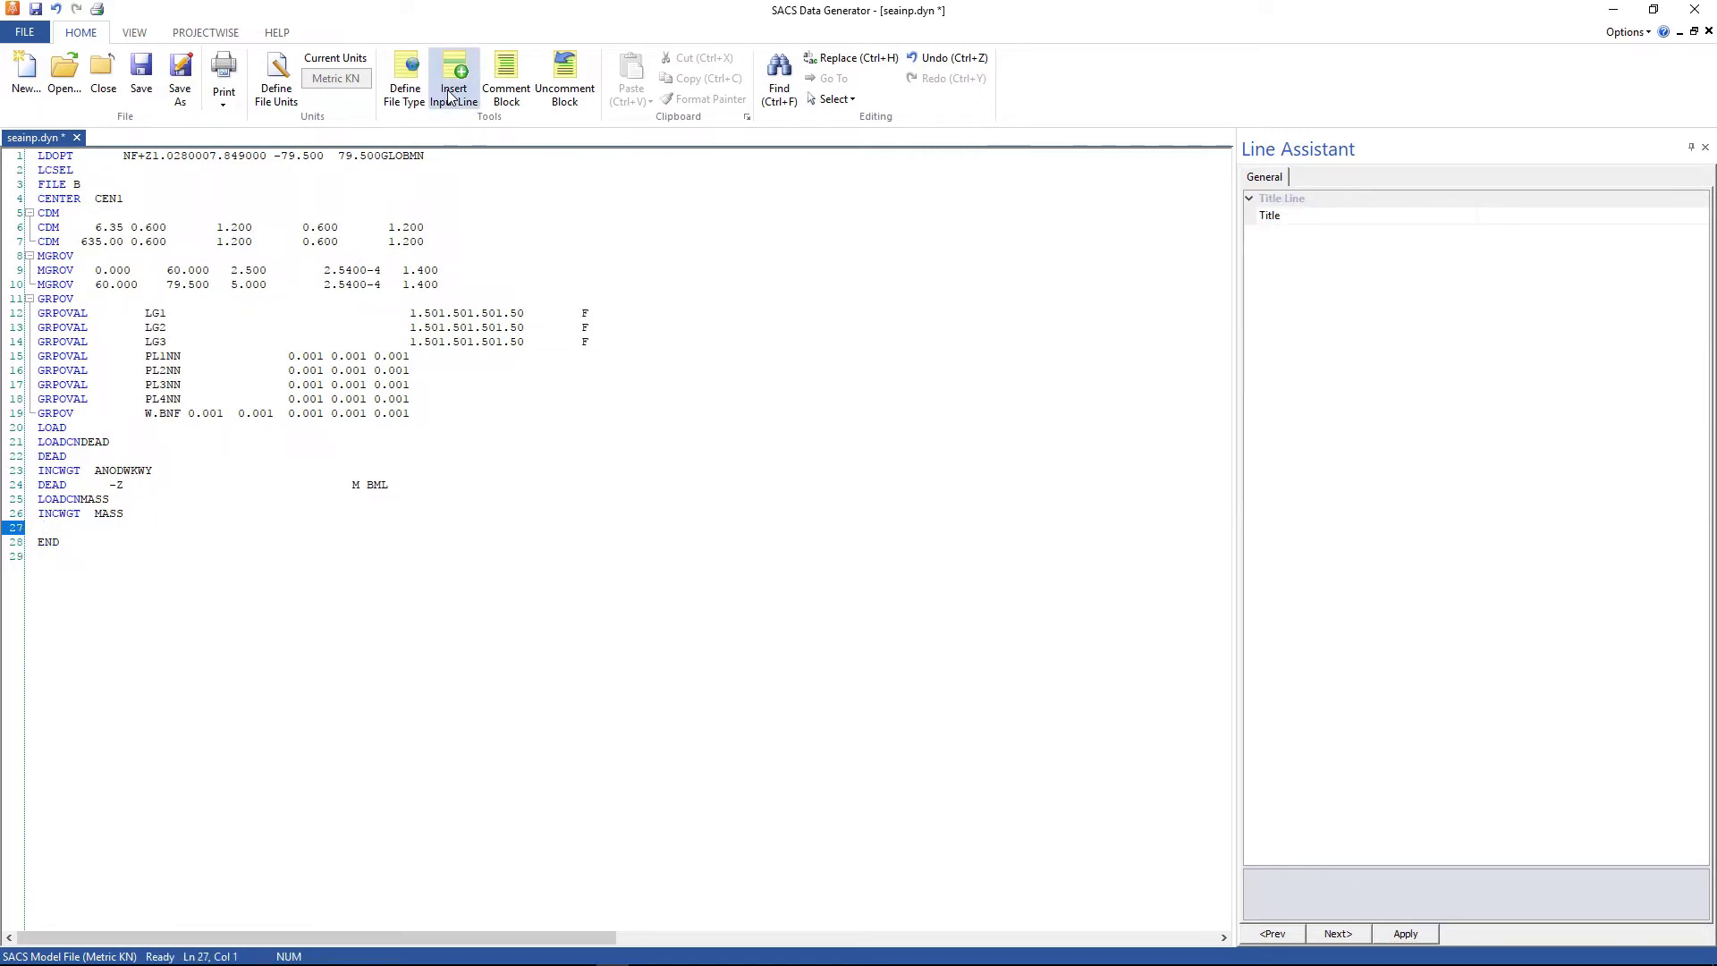
{"action": "left_click", "coordinate": [721, 434]}
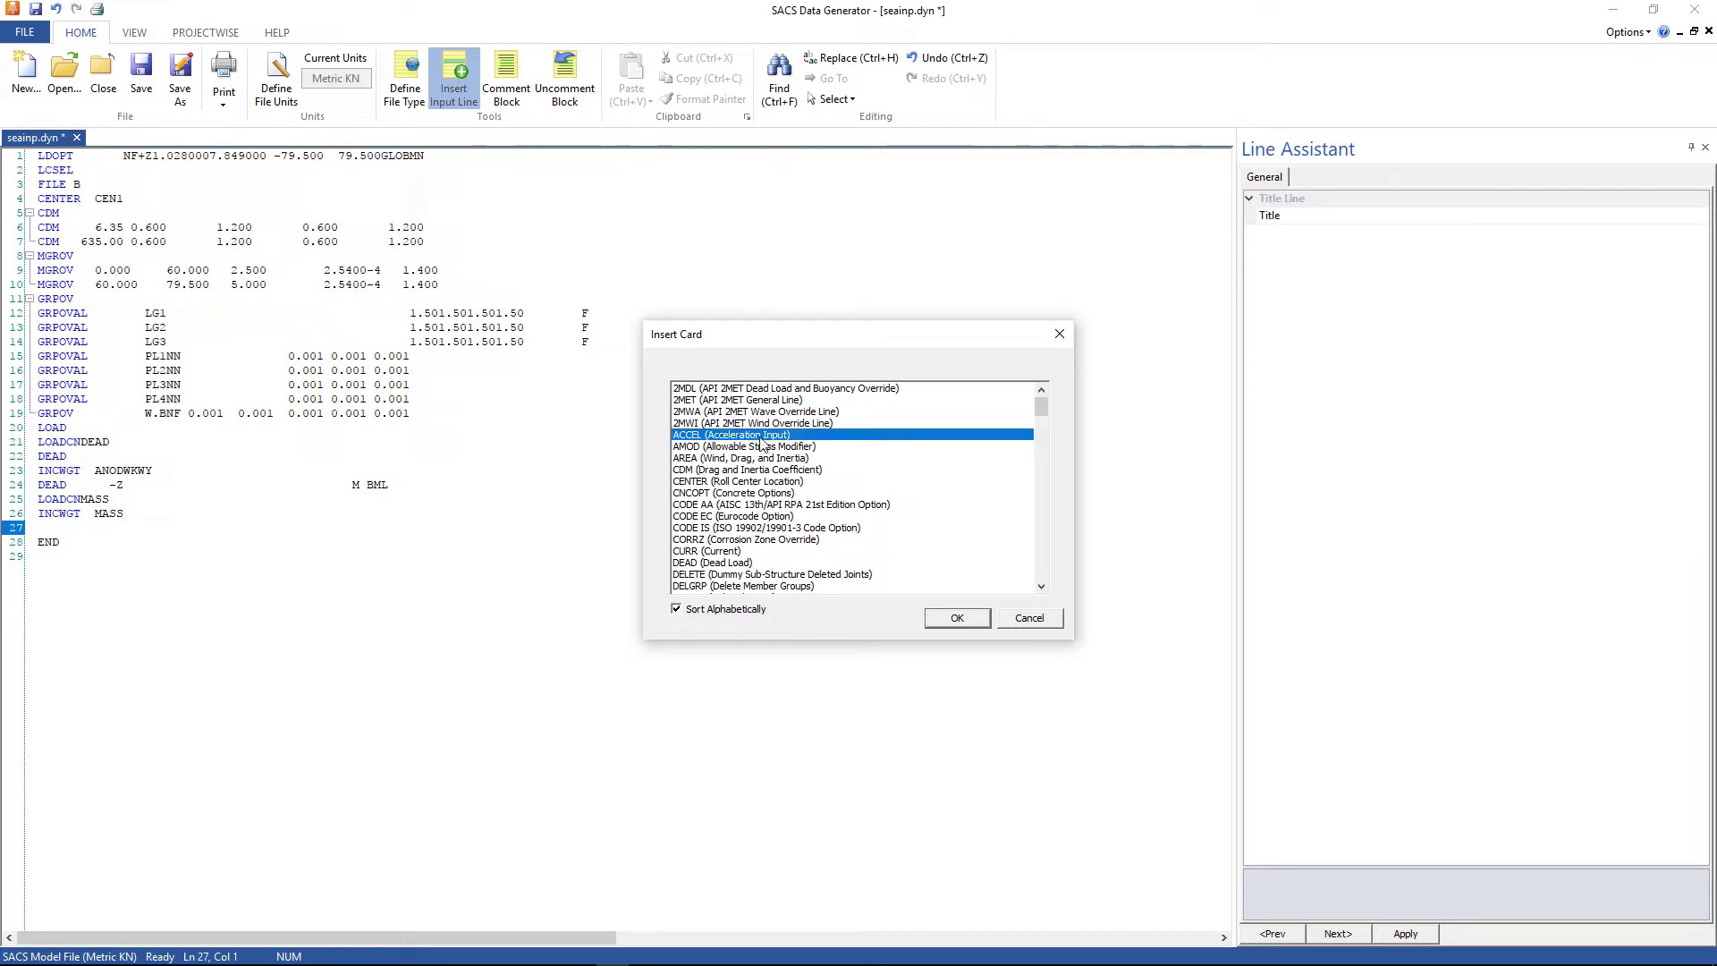
{"action": "left_click", "coordinate": [956, 618]}
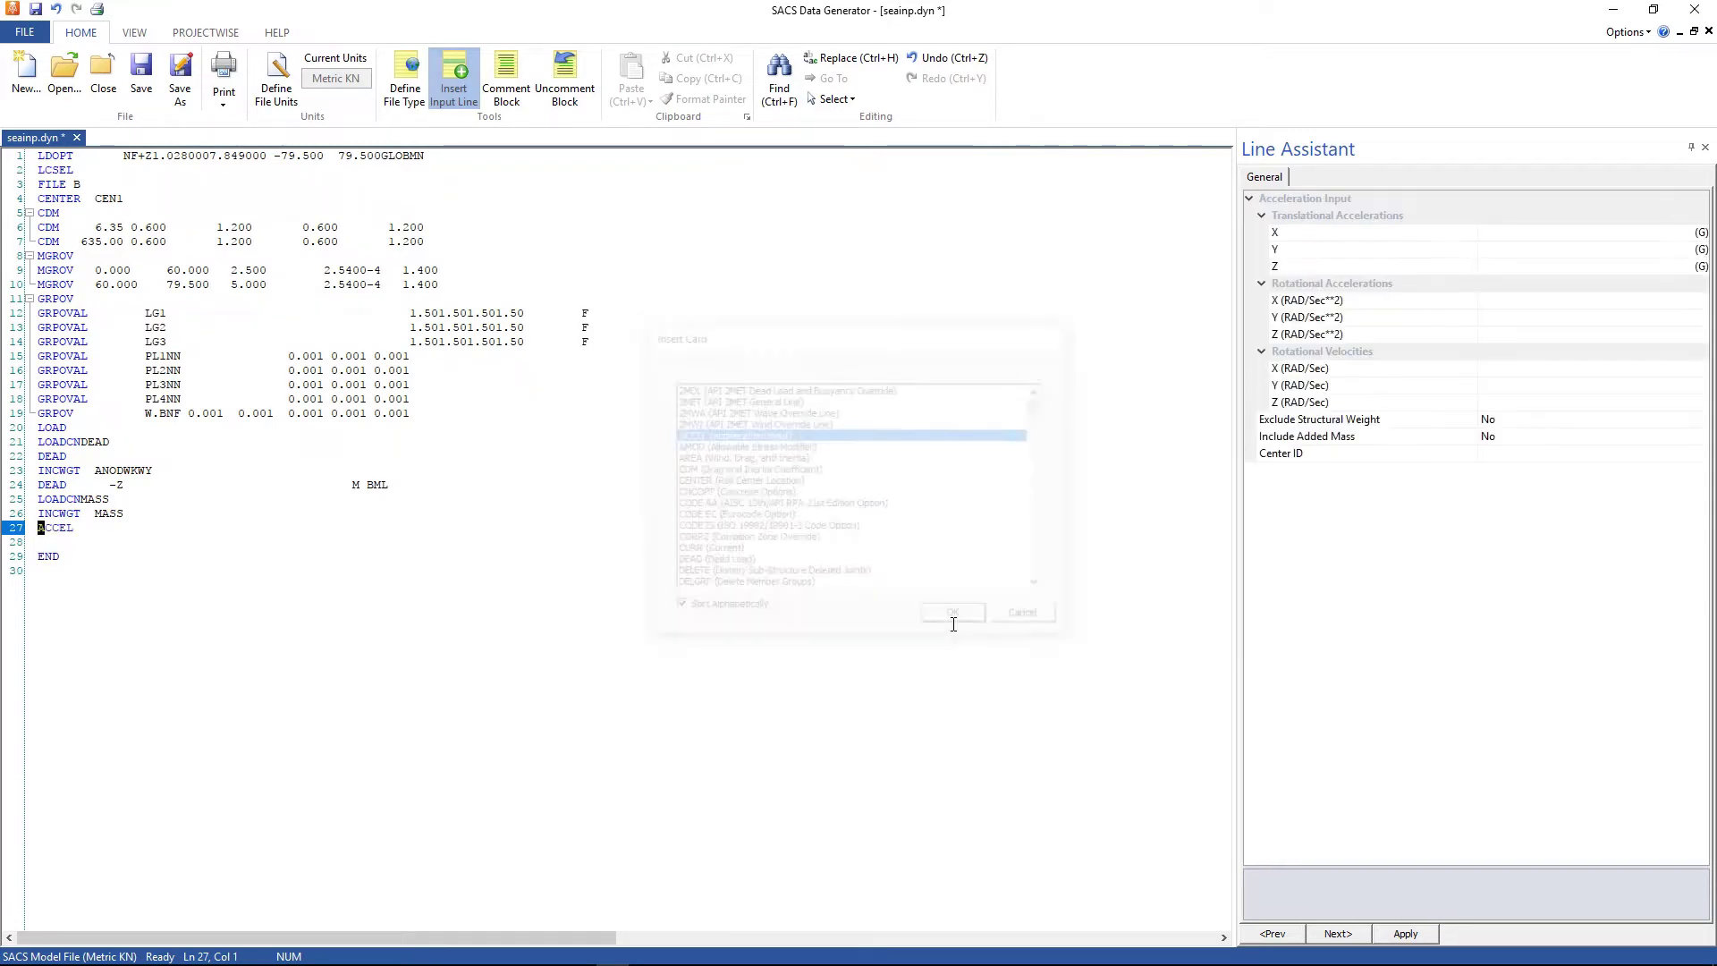
{"action": "left_click", "coordinate": [1514, 266]}
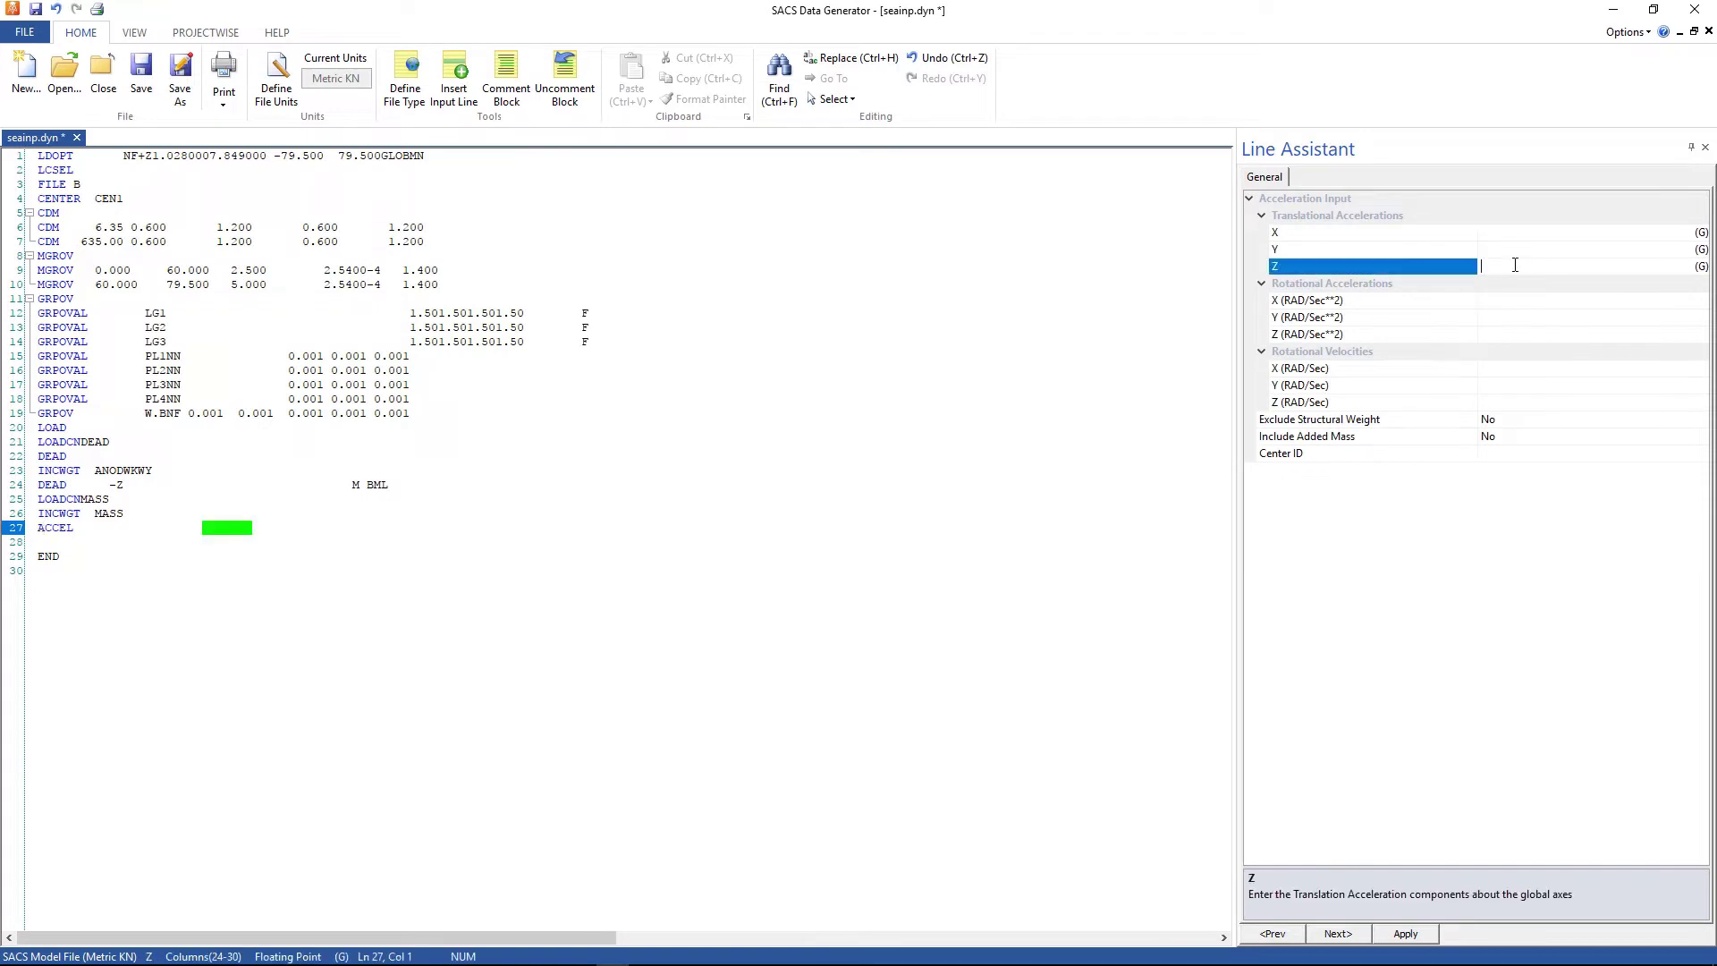
{"action": "type", "text": "1"}
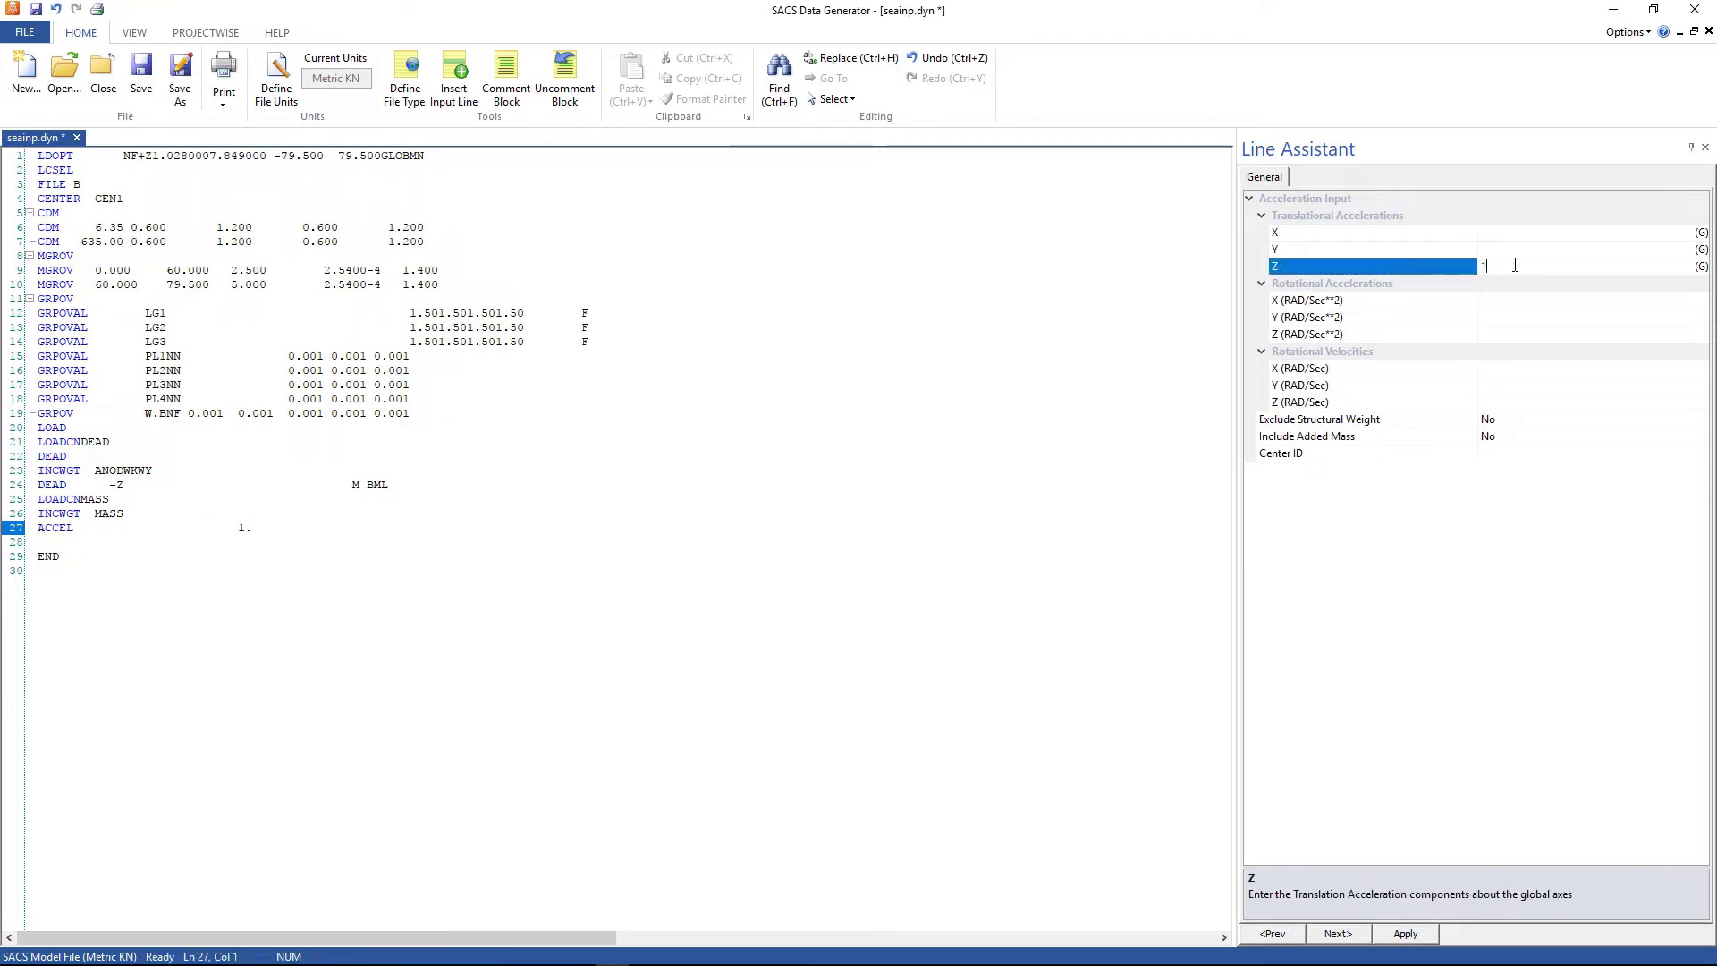
{"action": "left_click", "coordinate": [1517, 419]}
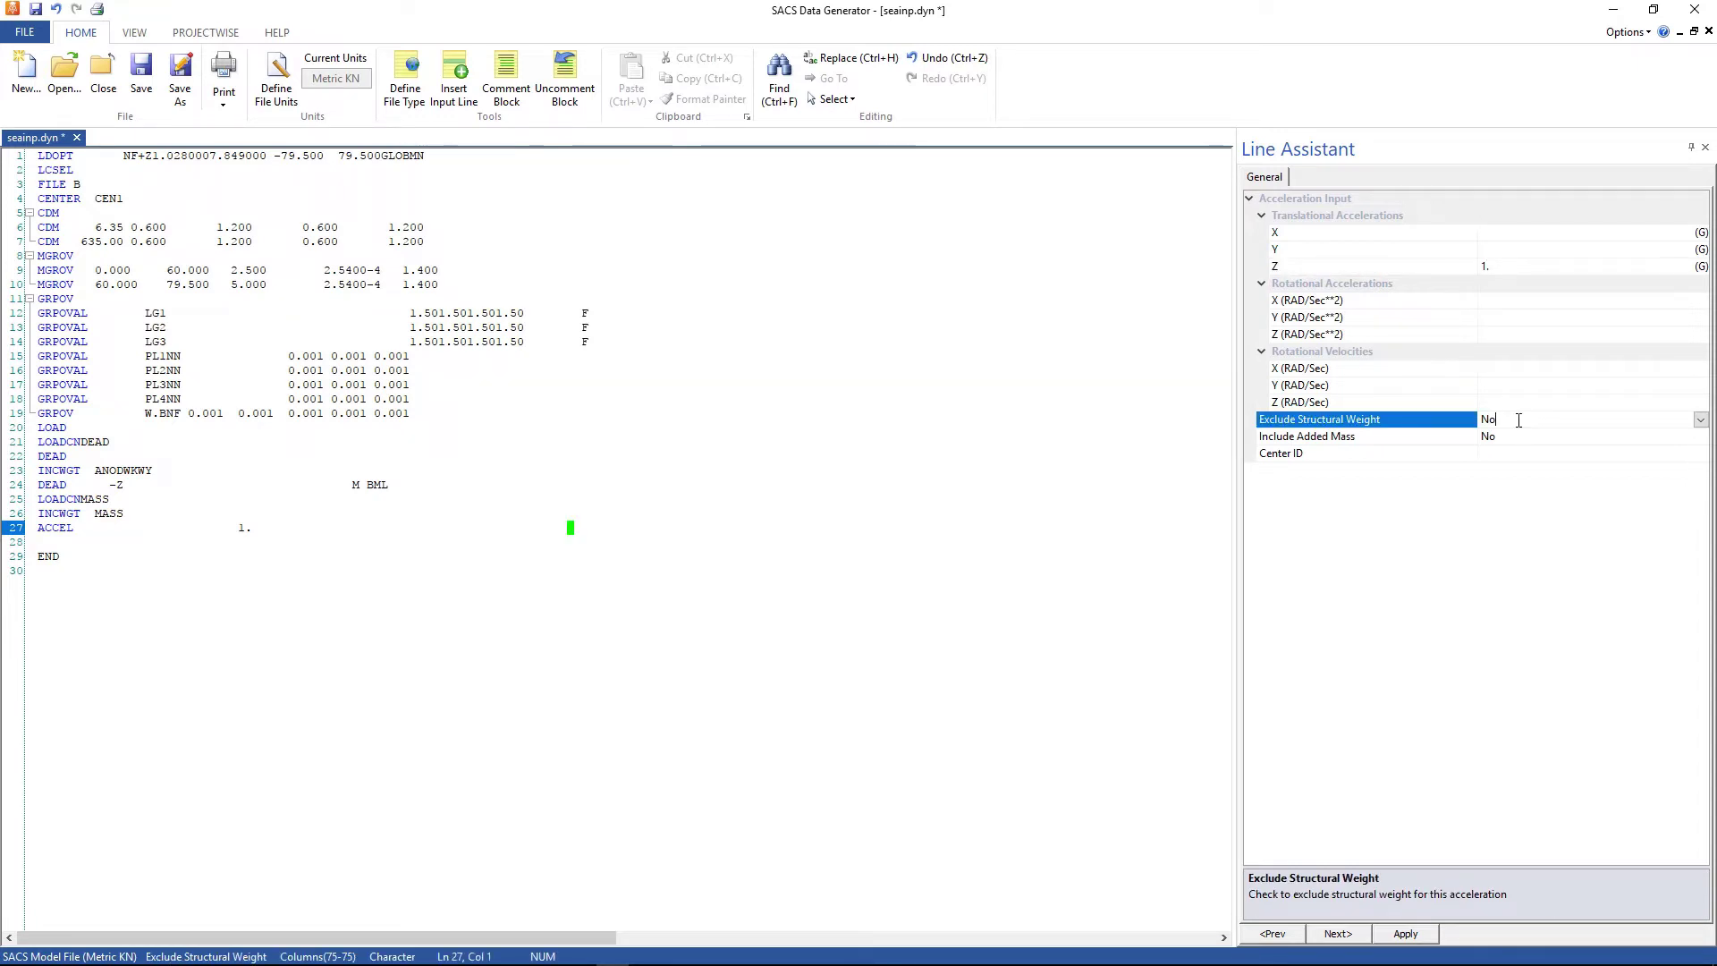
{"action": "double_click", "coordinate": [1518, 420]}
{"action": "left_click", "coordinate": [1409, 936]}
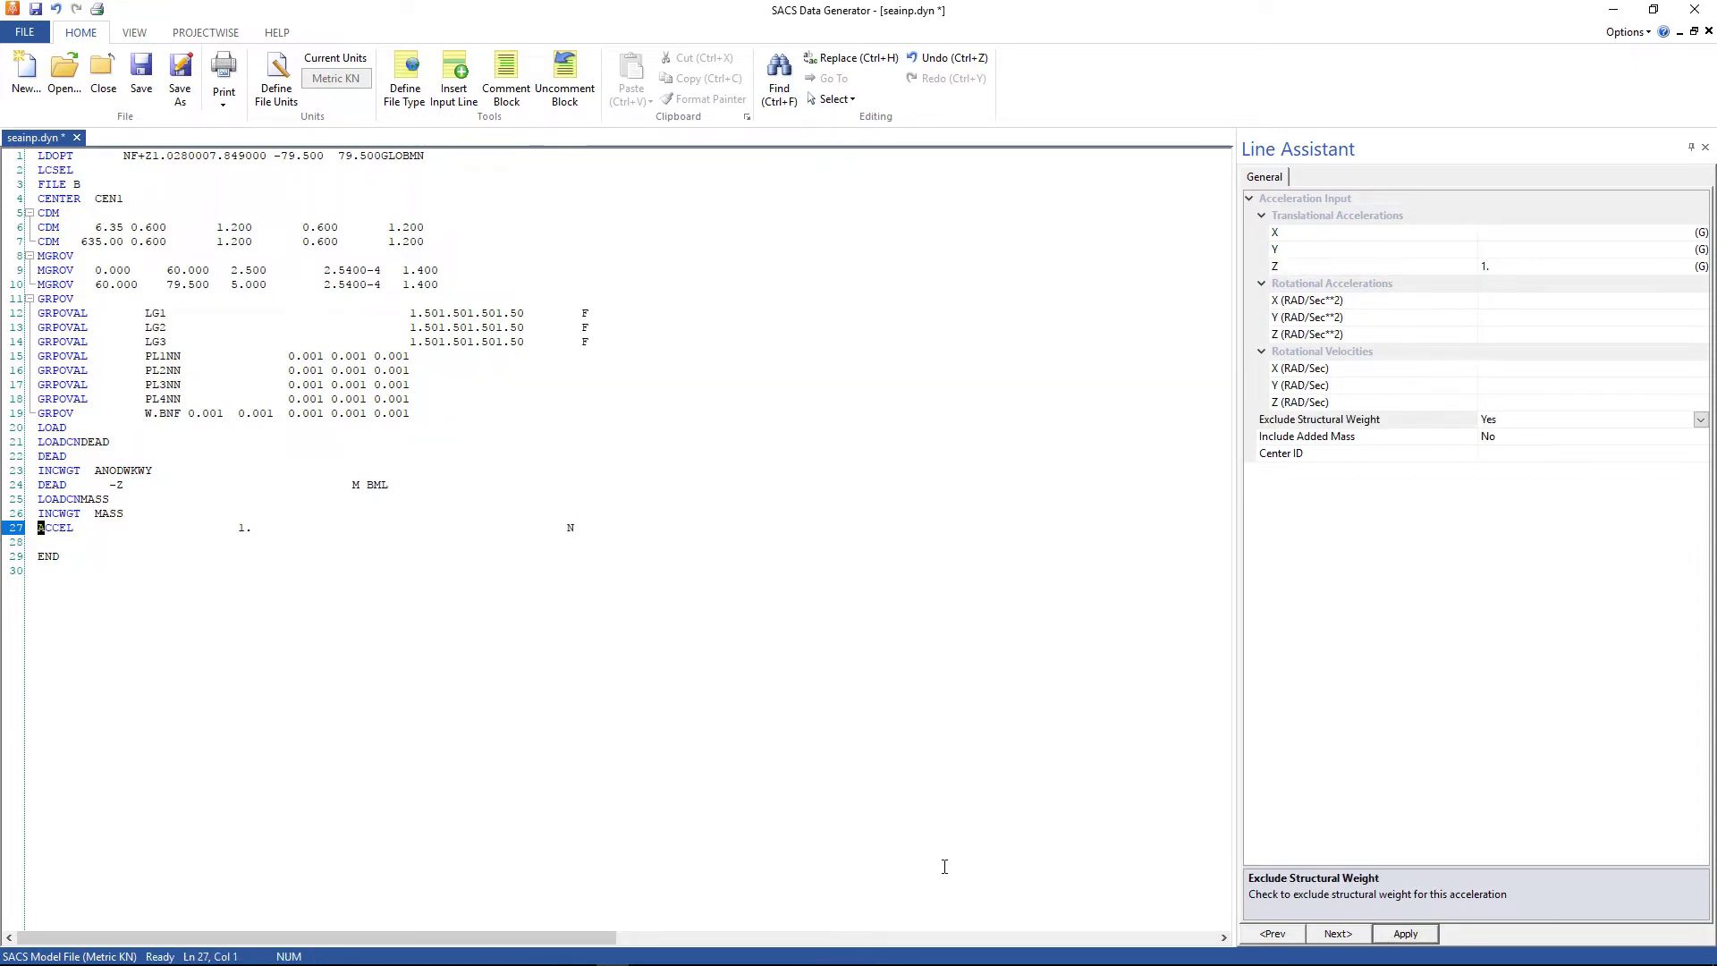
{"action": "left_click", "coordinate": [43, 541]}
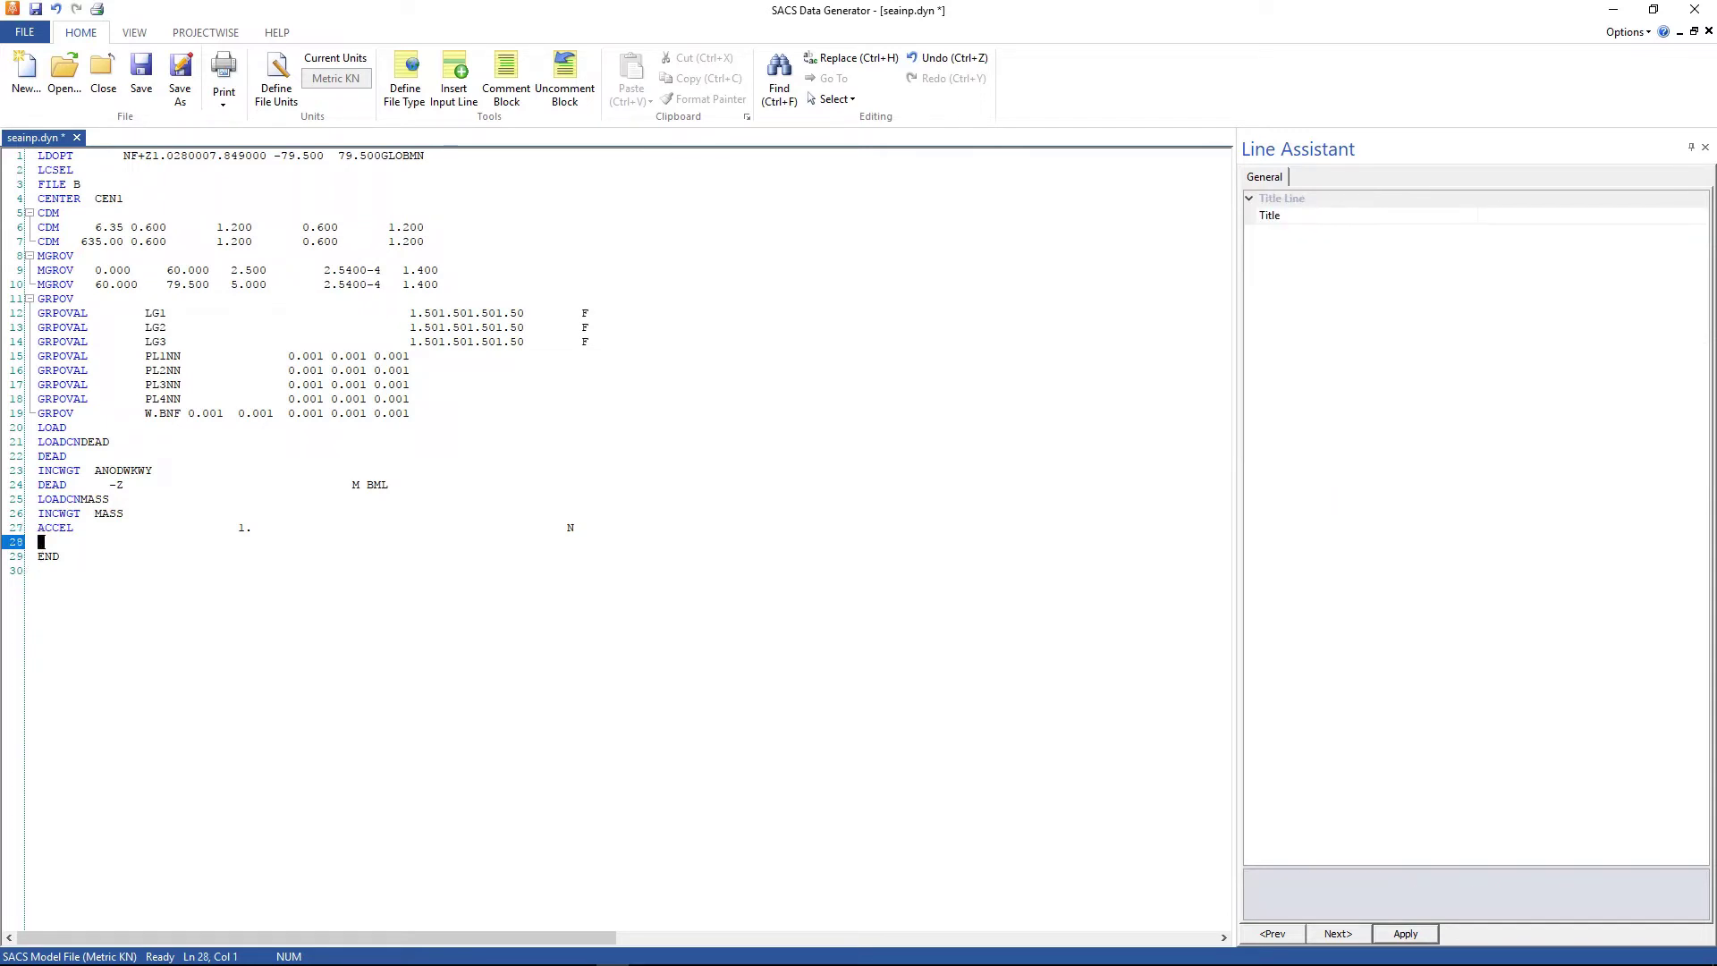
Step: Insert a LOADCN card named 1 after the acceleration line
{"action": "left_click", "coordinate": [456, 106]}
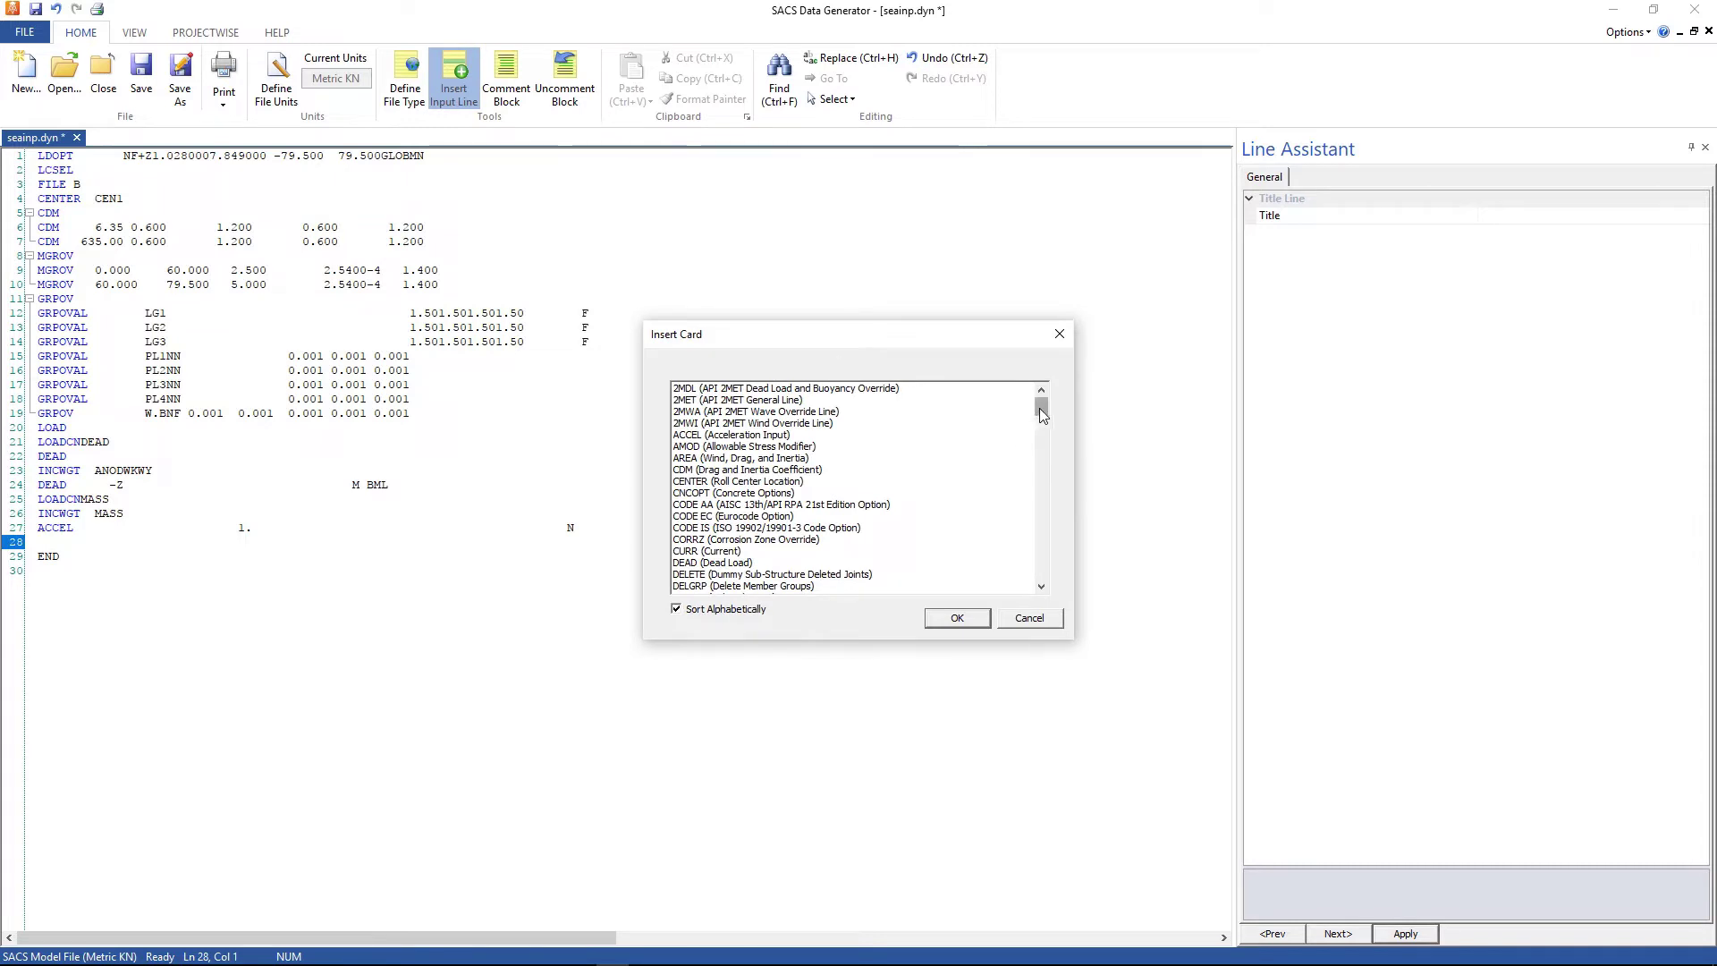
{"action": "left_click_drag", "start_coordinate": [1040, 409], "coordinate": [1048, 460]}
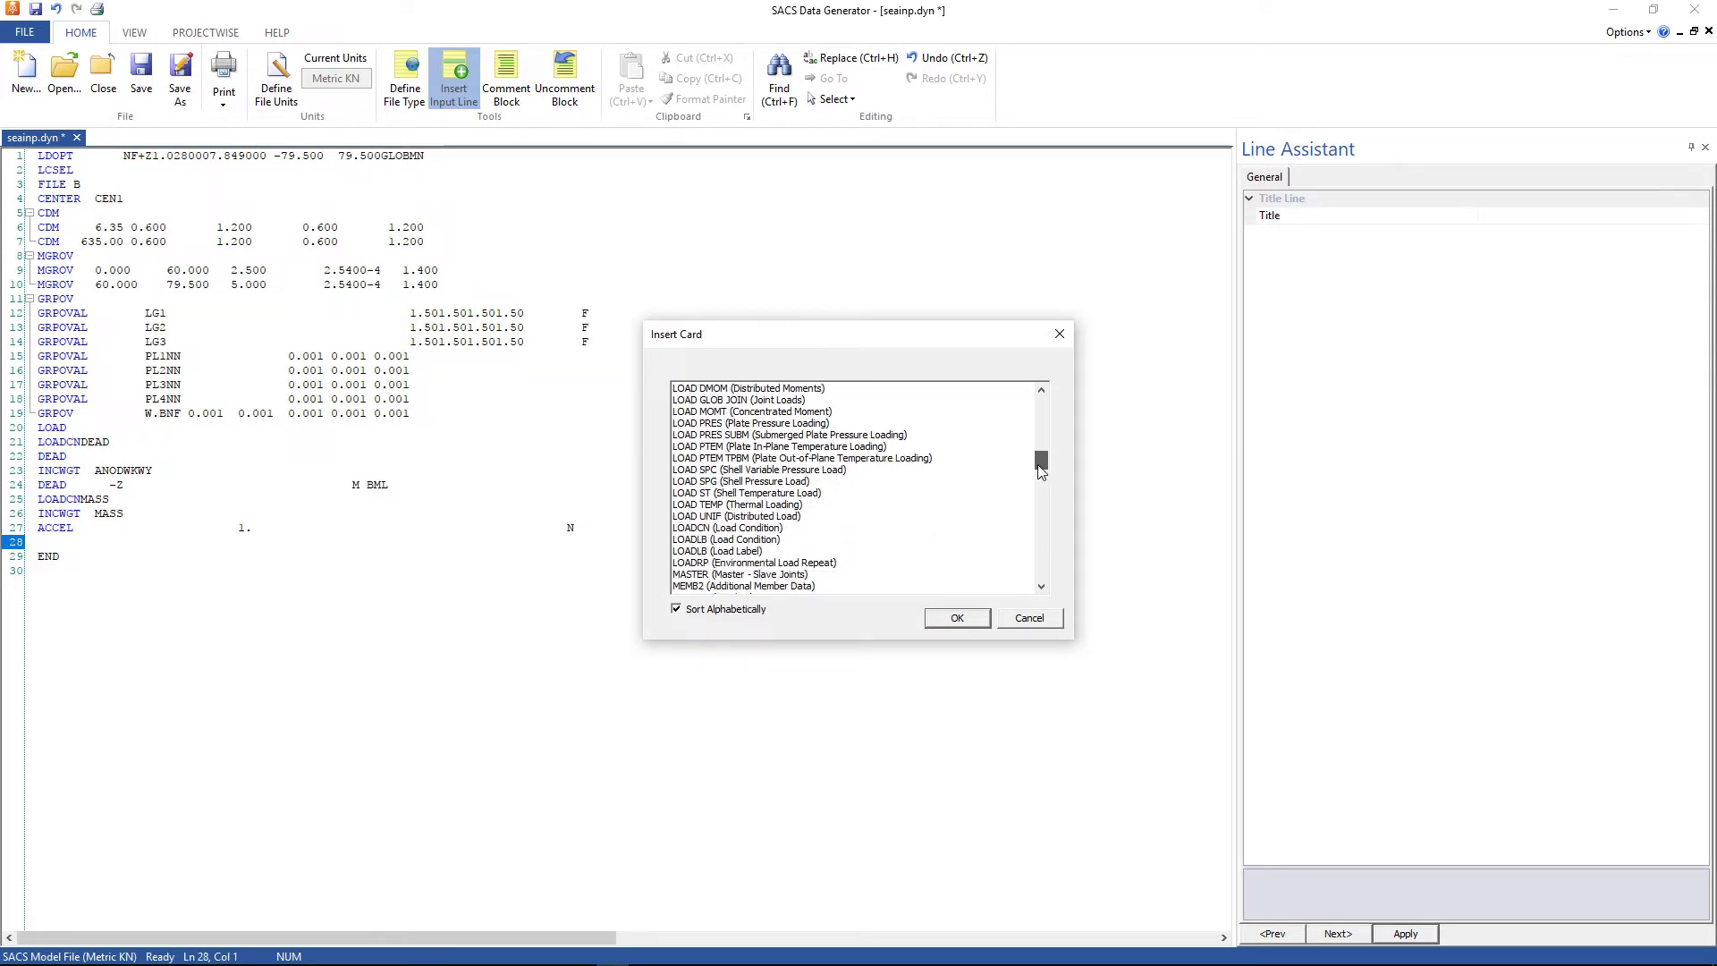
{"action": "left_click", "coordinate": [750, 528]}
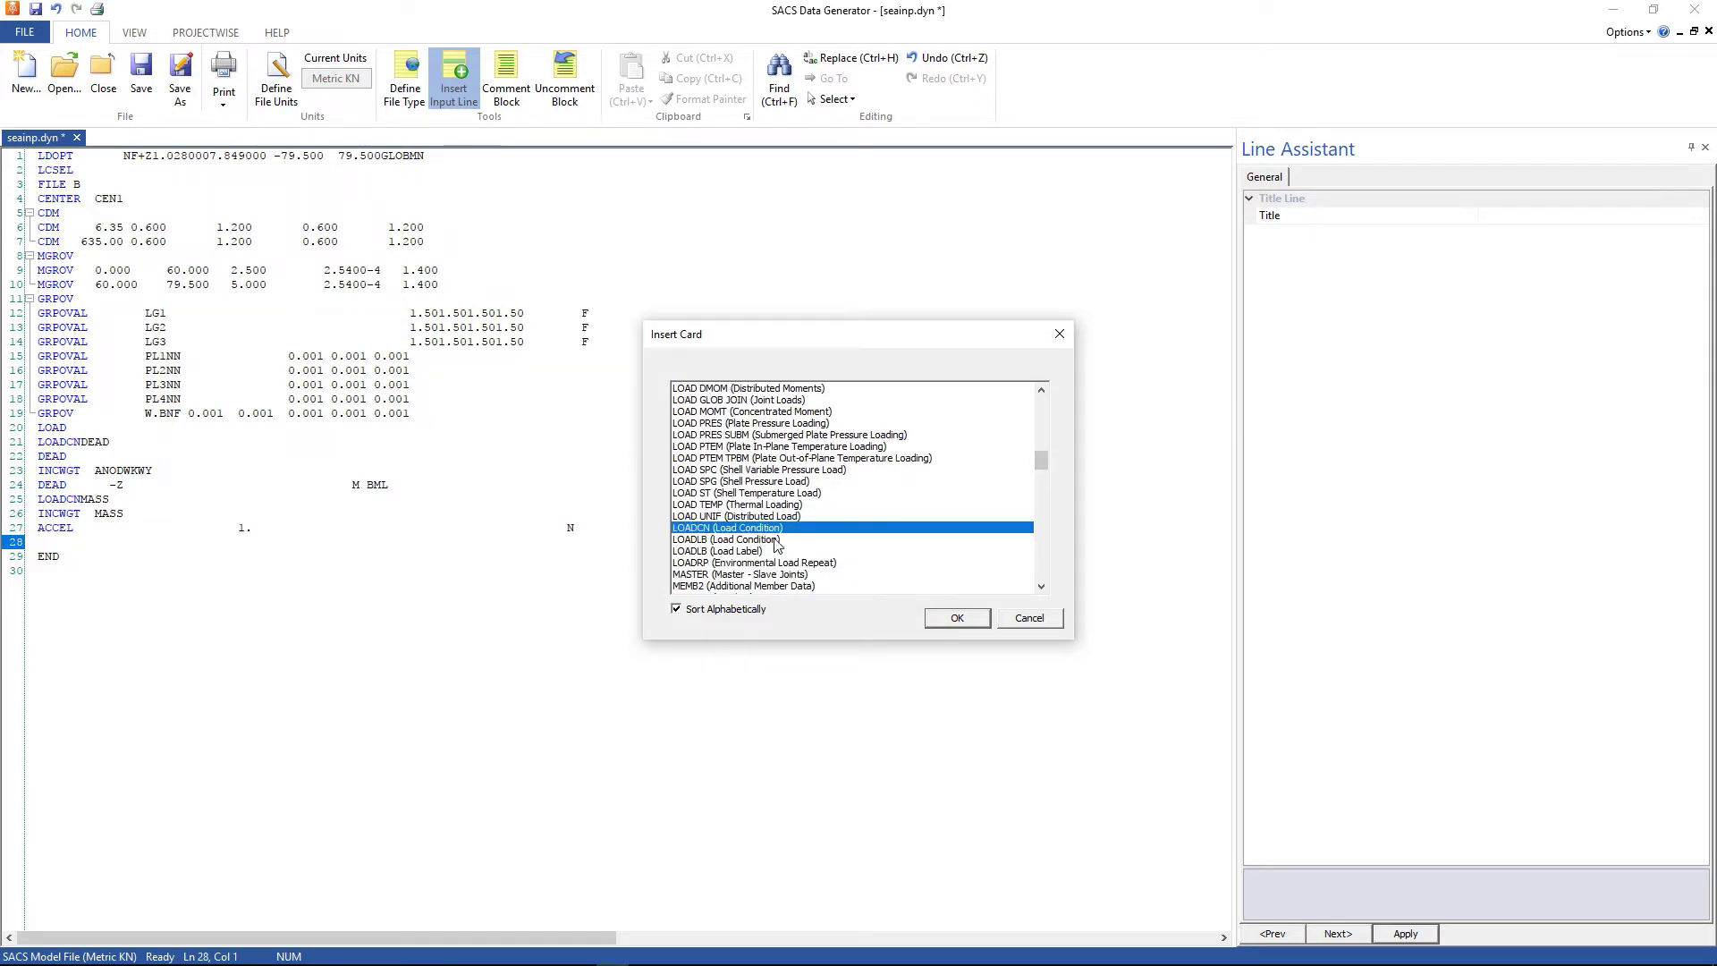
{"action": "left_click", "coordinate": [957, 618]}
{"action": "left_click", "coordinate": [1492, 217]}
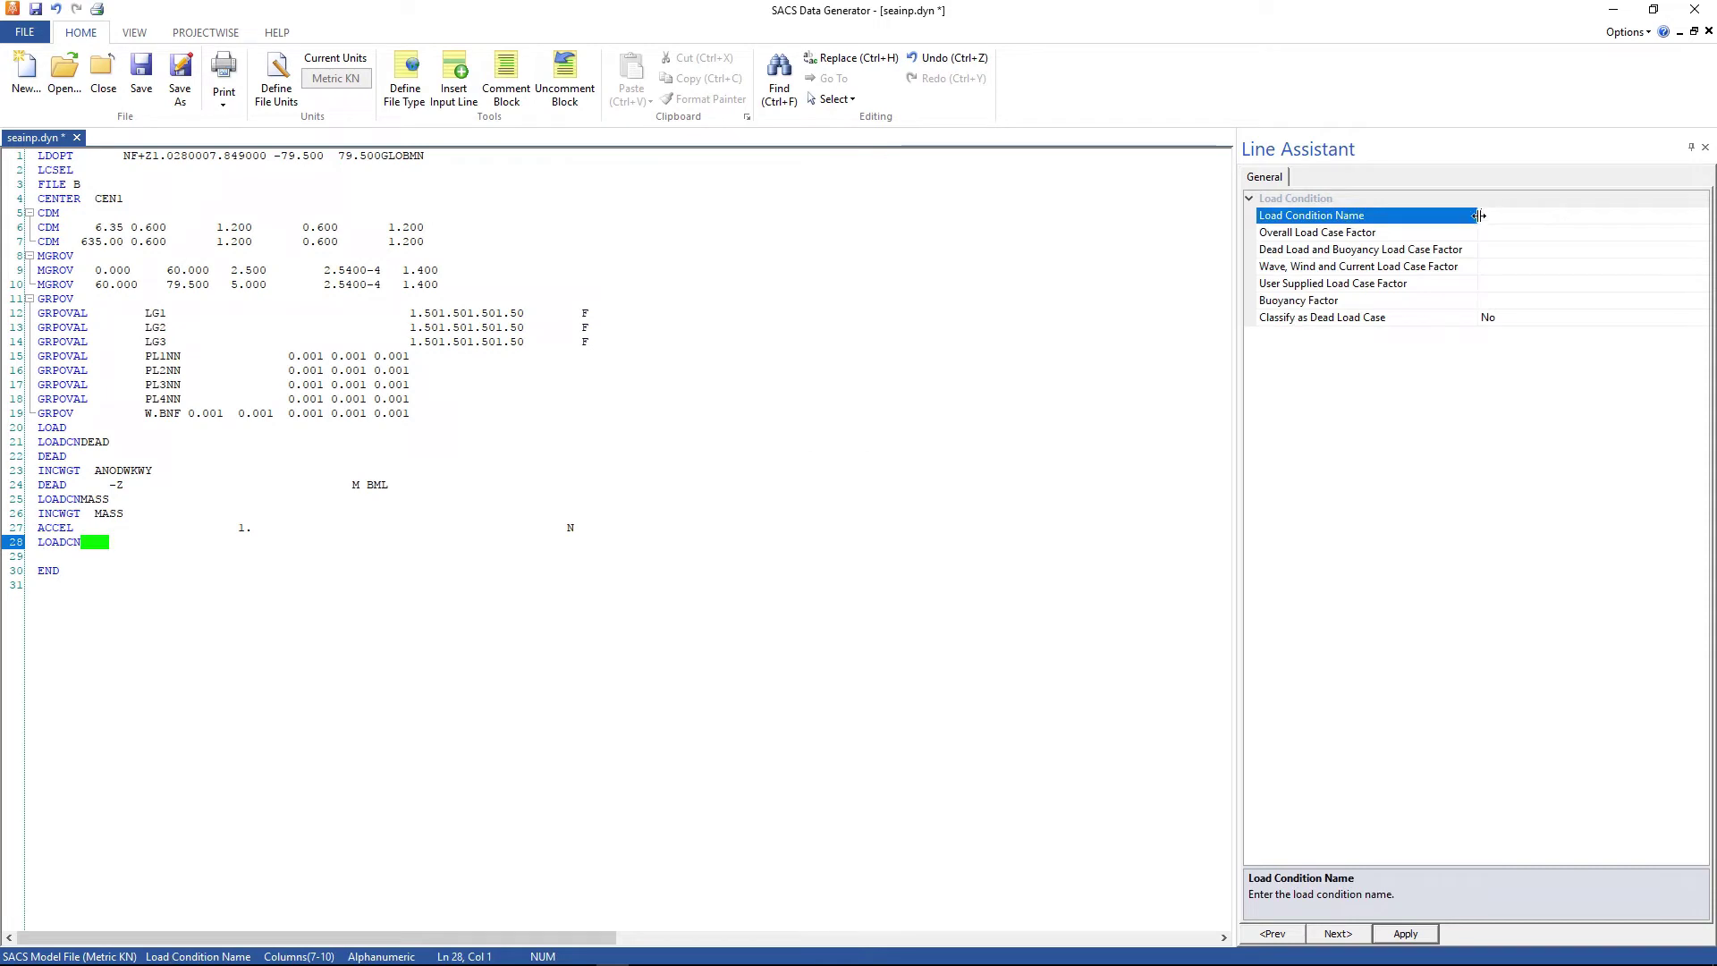
{"action": "type", "text": "1"}
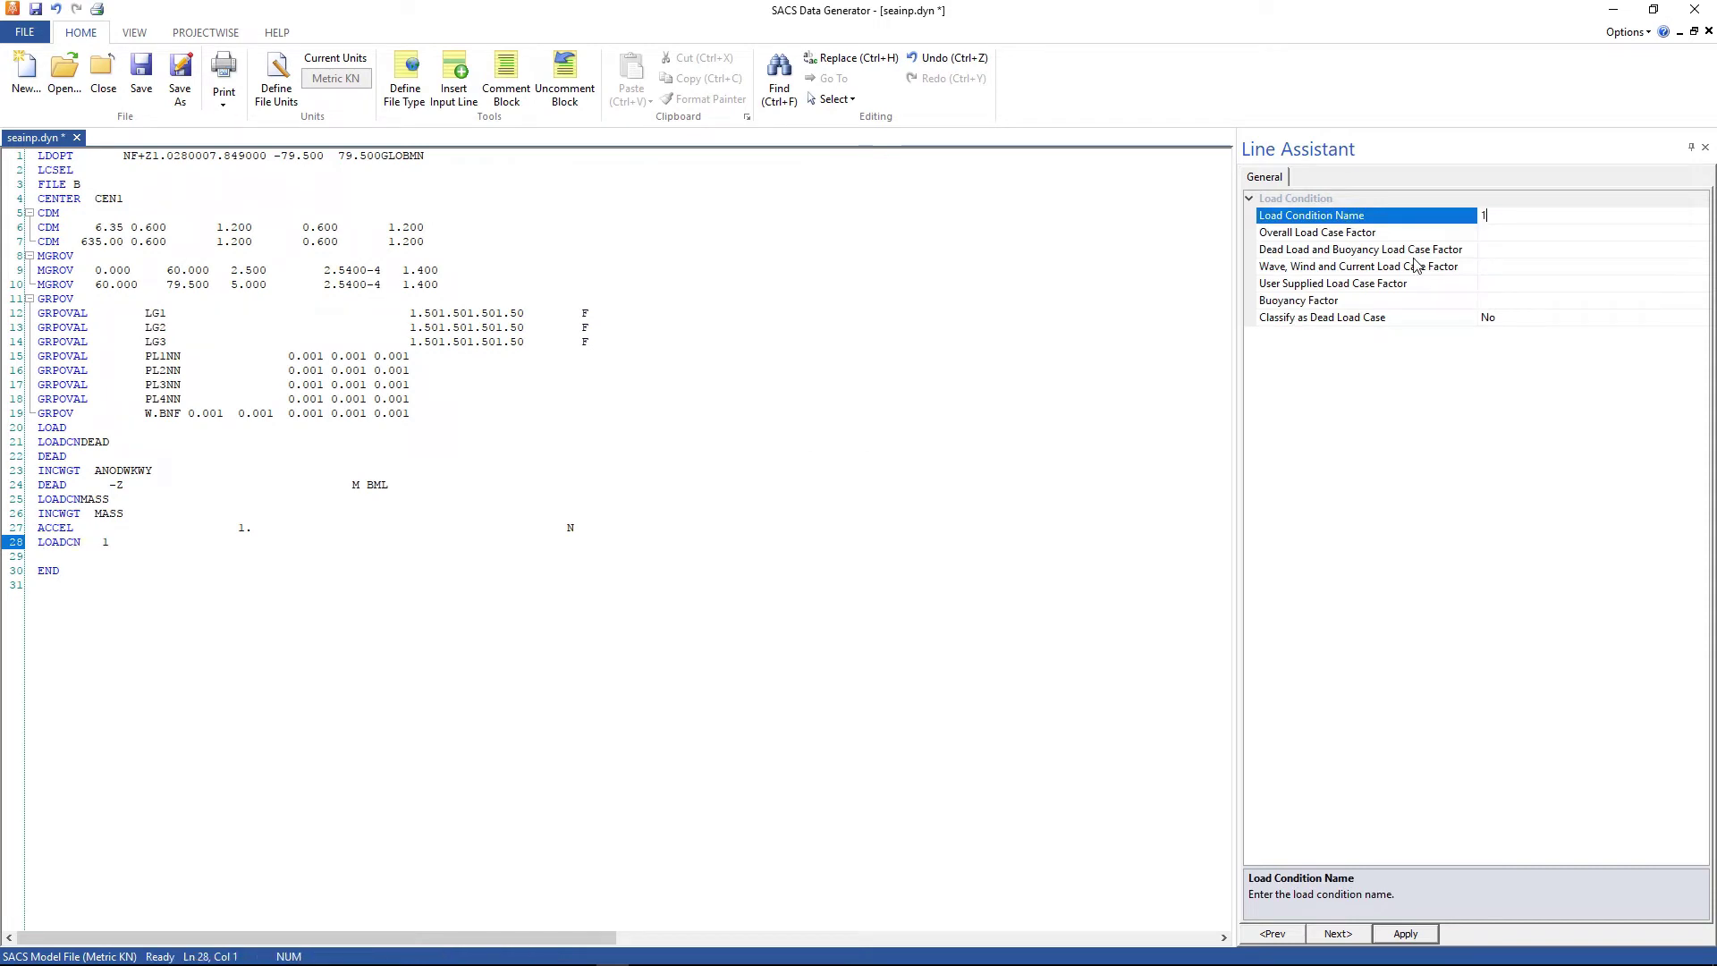
{"action": "left_click", "coordinate": [39, 558]}
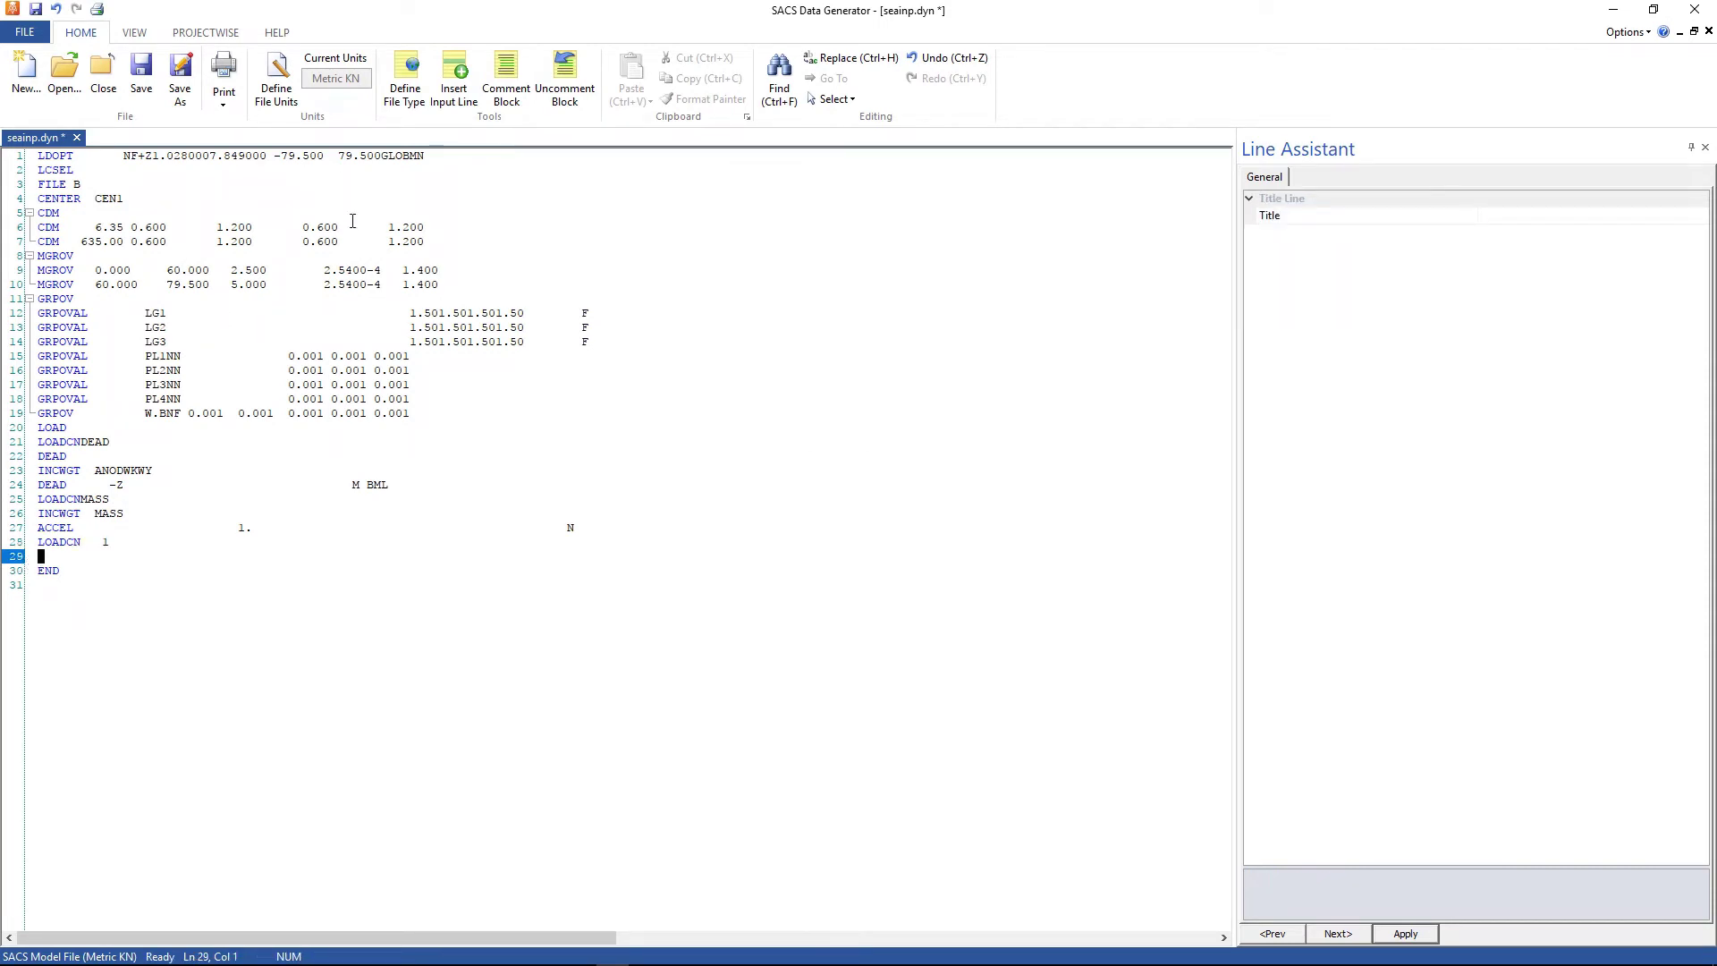
Step: Insert a WAVE wave generation card below load condition 1
{"action": "left_click", "coordinate": [444, 93]}
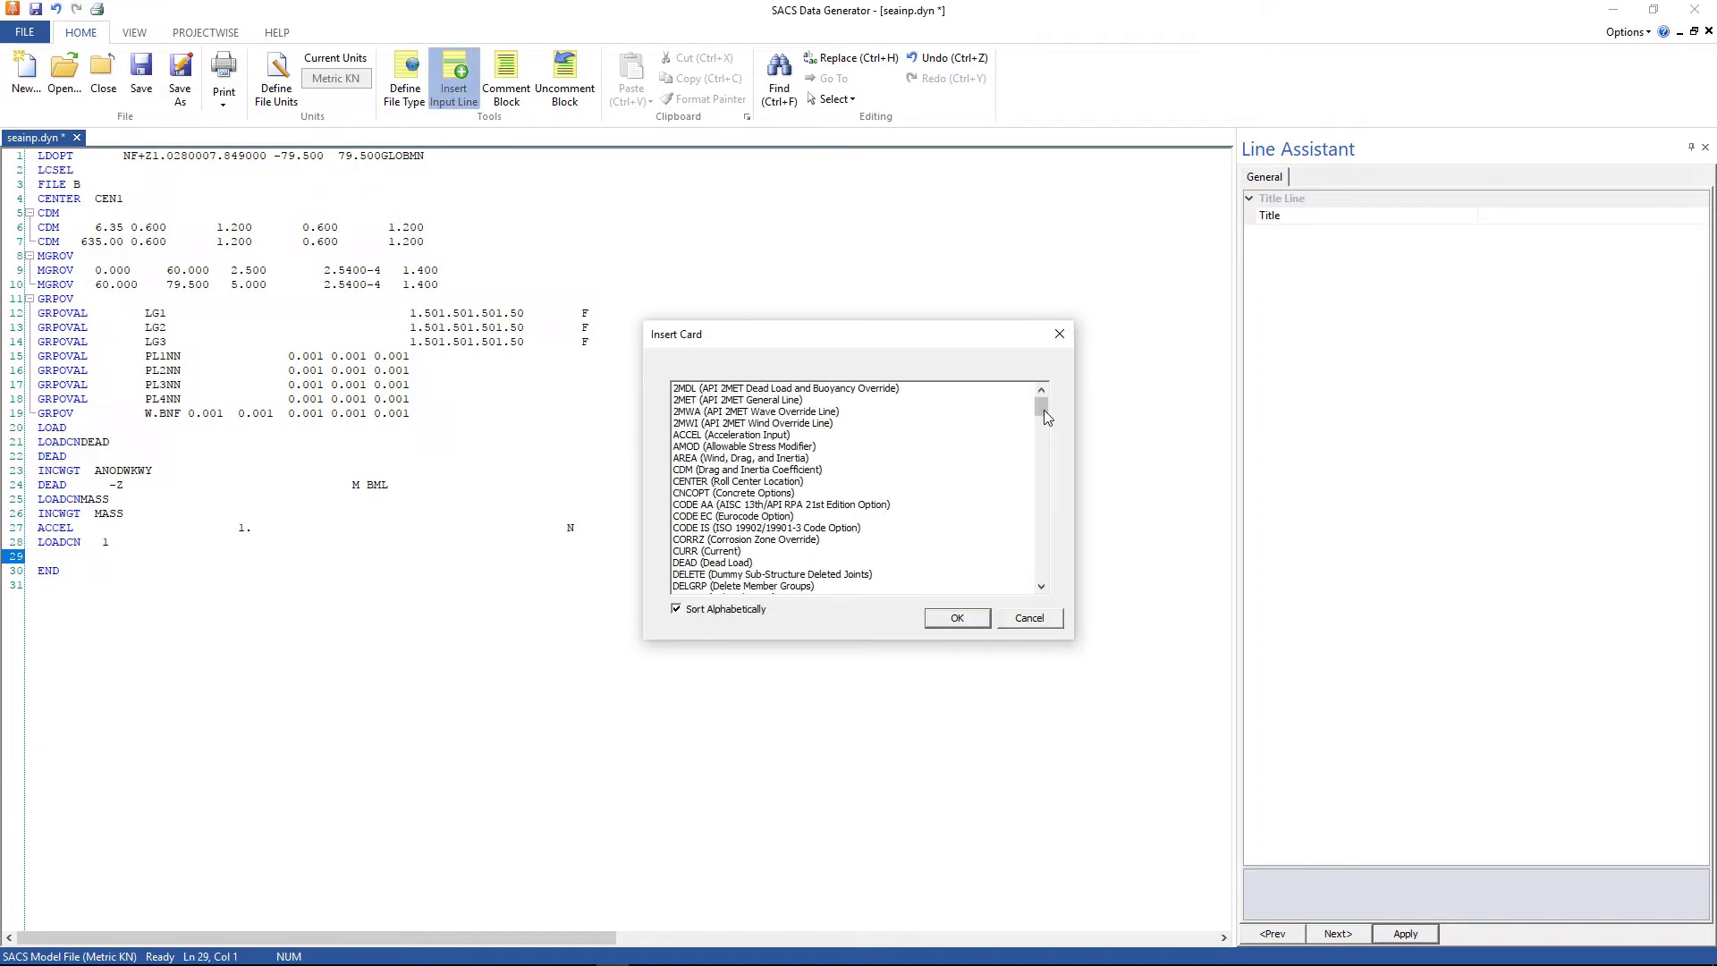
{"action": "left_click_drag", "start_coordinate": [1044, 414], "coordinate": [1044, 549]}
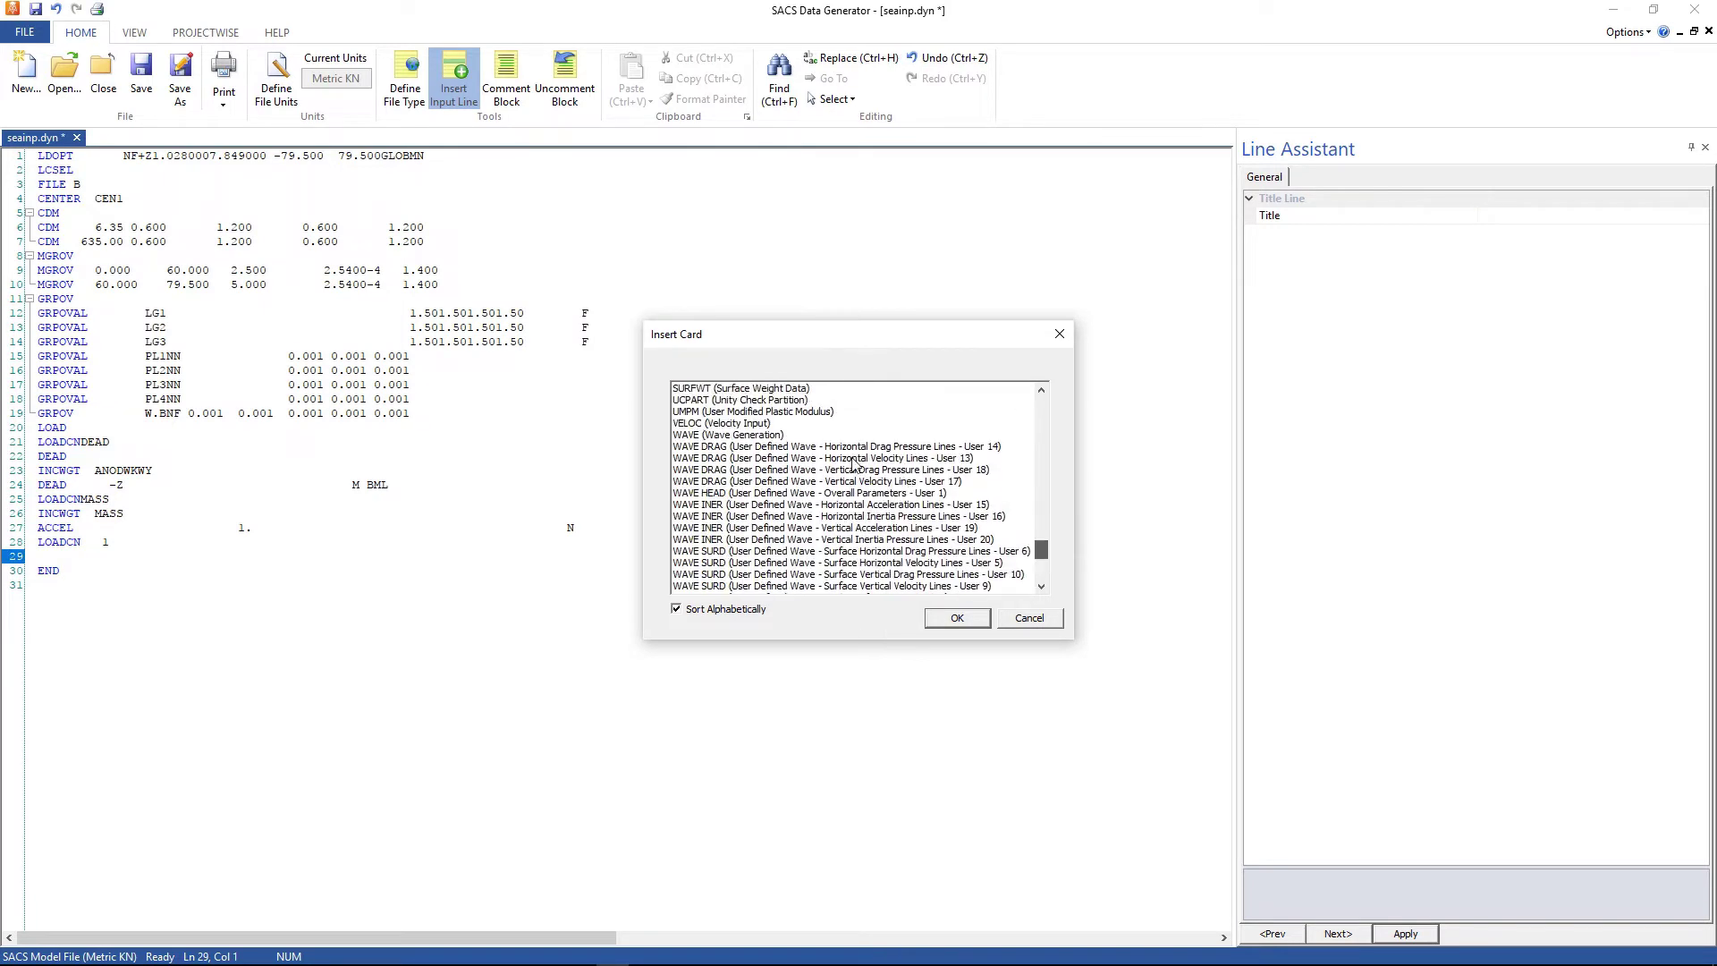
{"action": "left_click", "coordinate": [741, 437]}
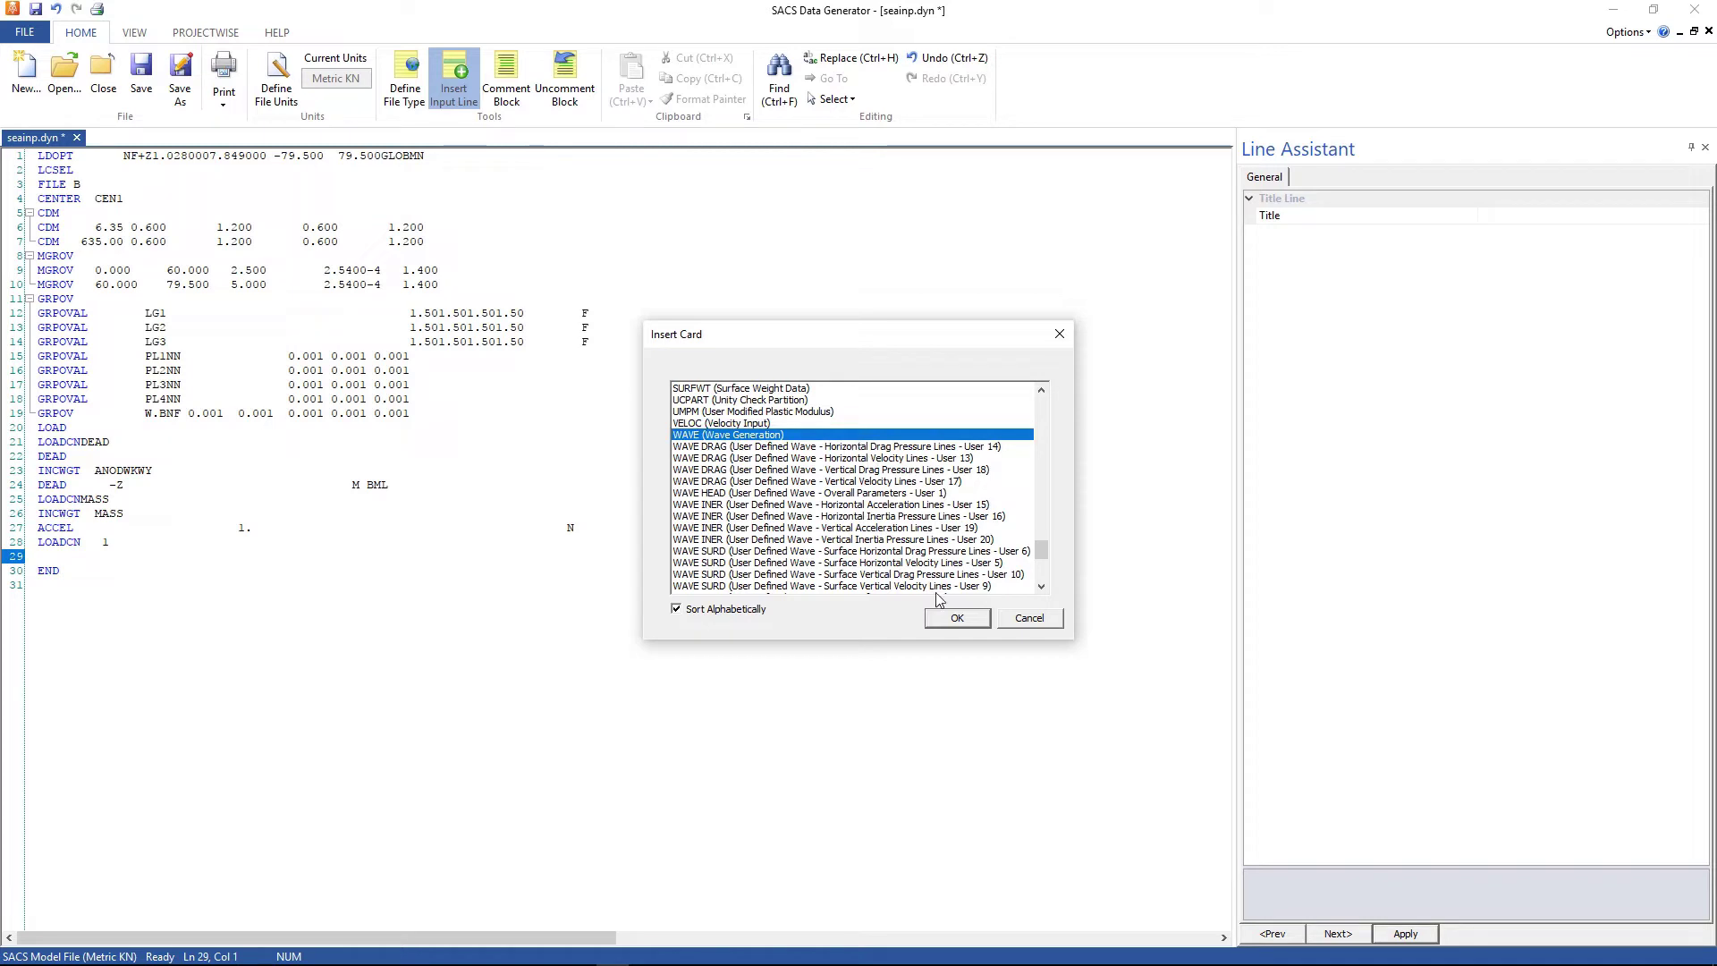
{"action": "left_click", "coordinate": [964, 620]}
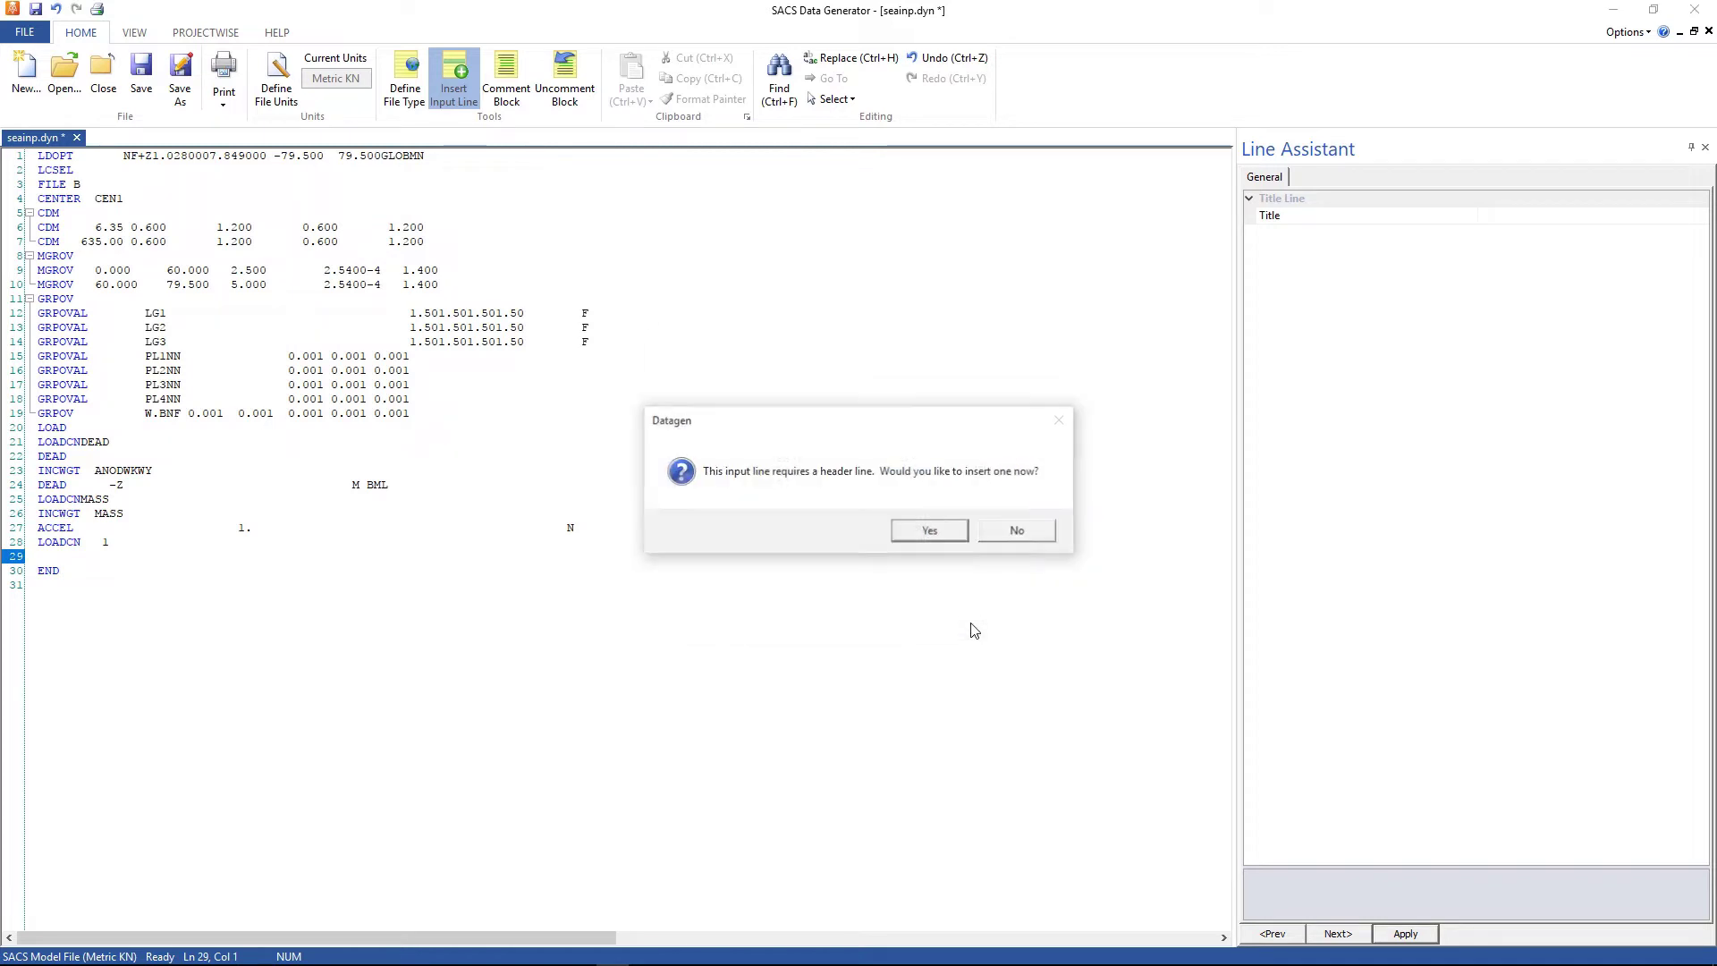
Step: Add the WAVE header and set a STRE wave with height 6.1 and period 12
{"action": "left_click", "coordinate": [923, 534]}
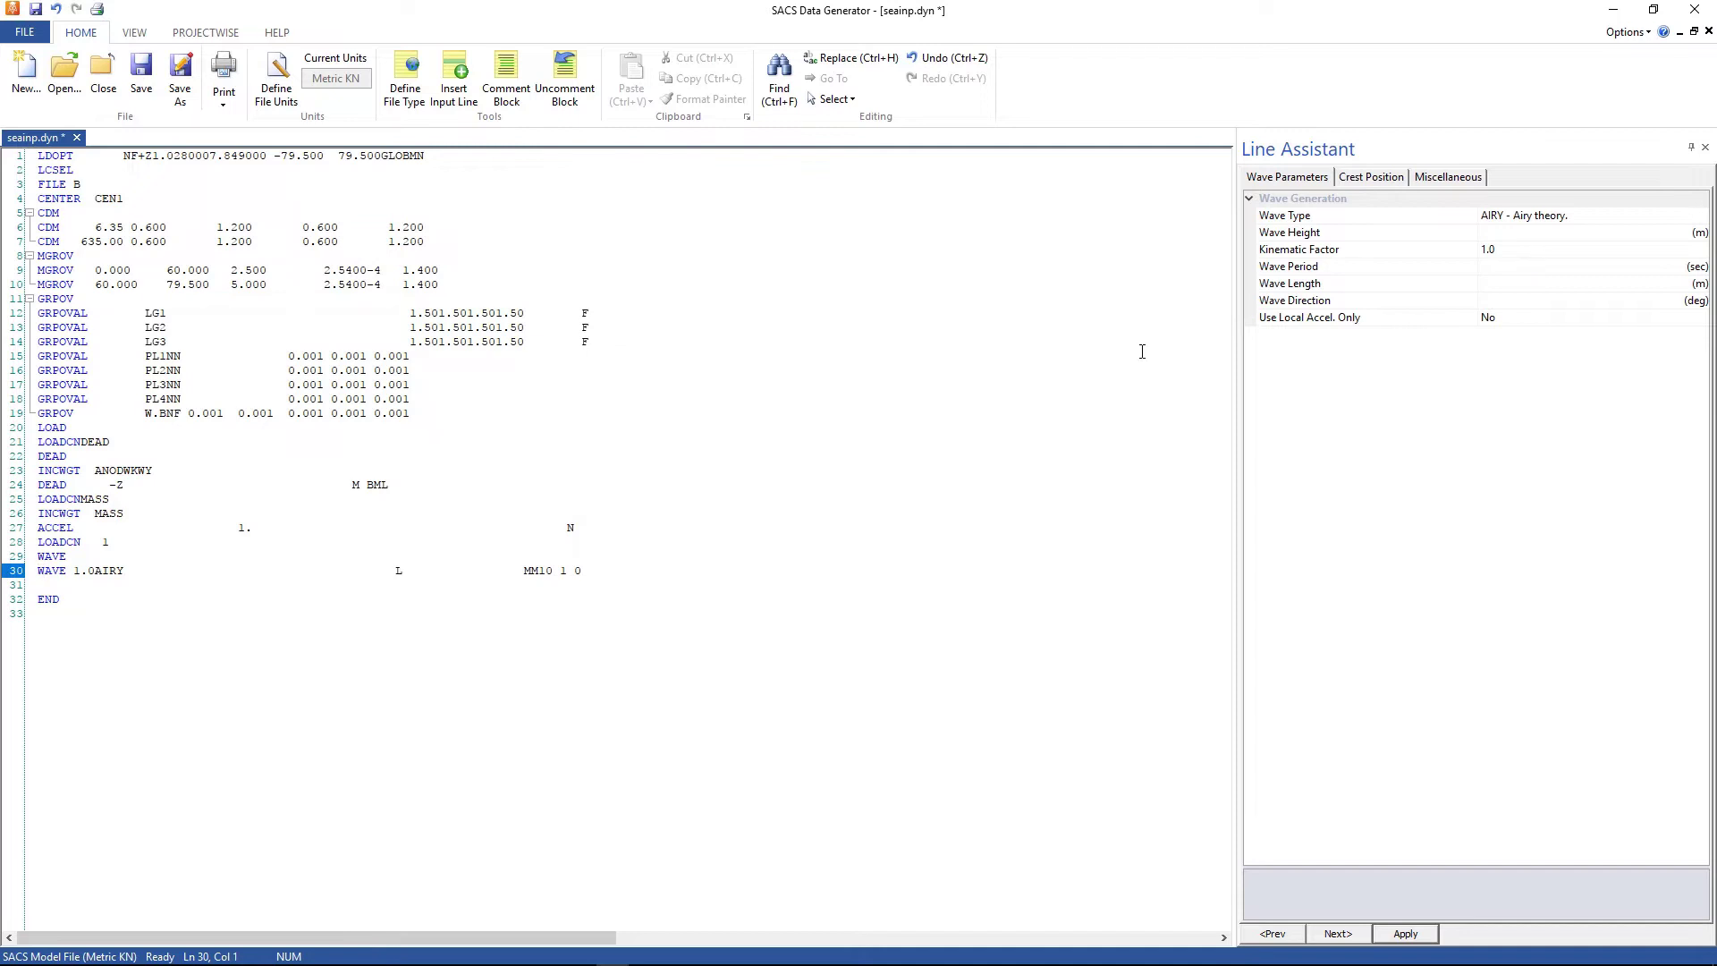
{"action": "left_click", "coordinate": [1587, 212]}
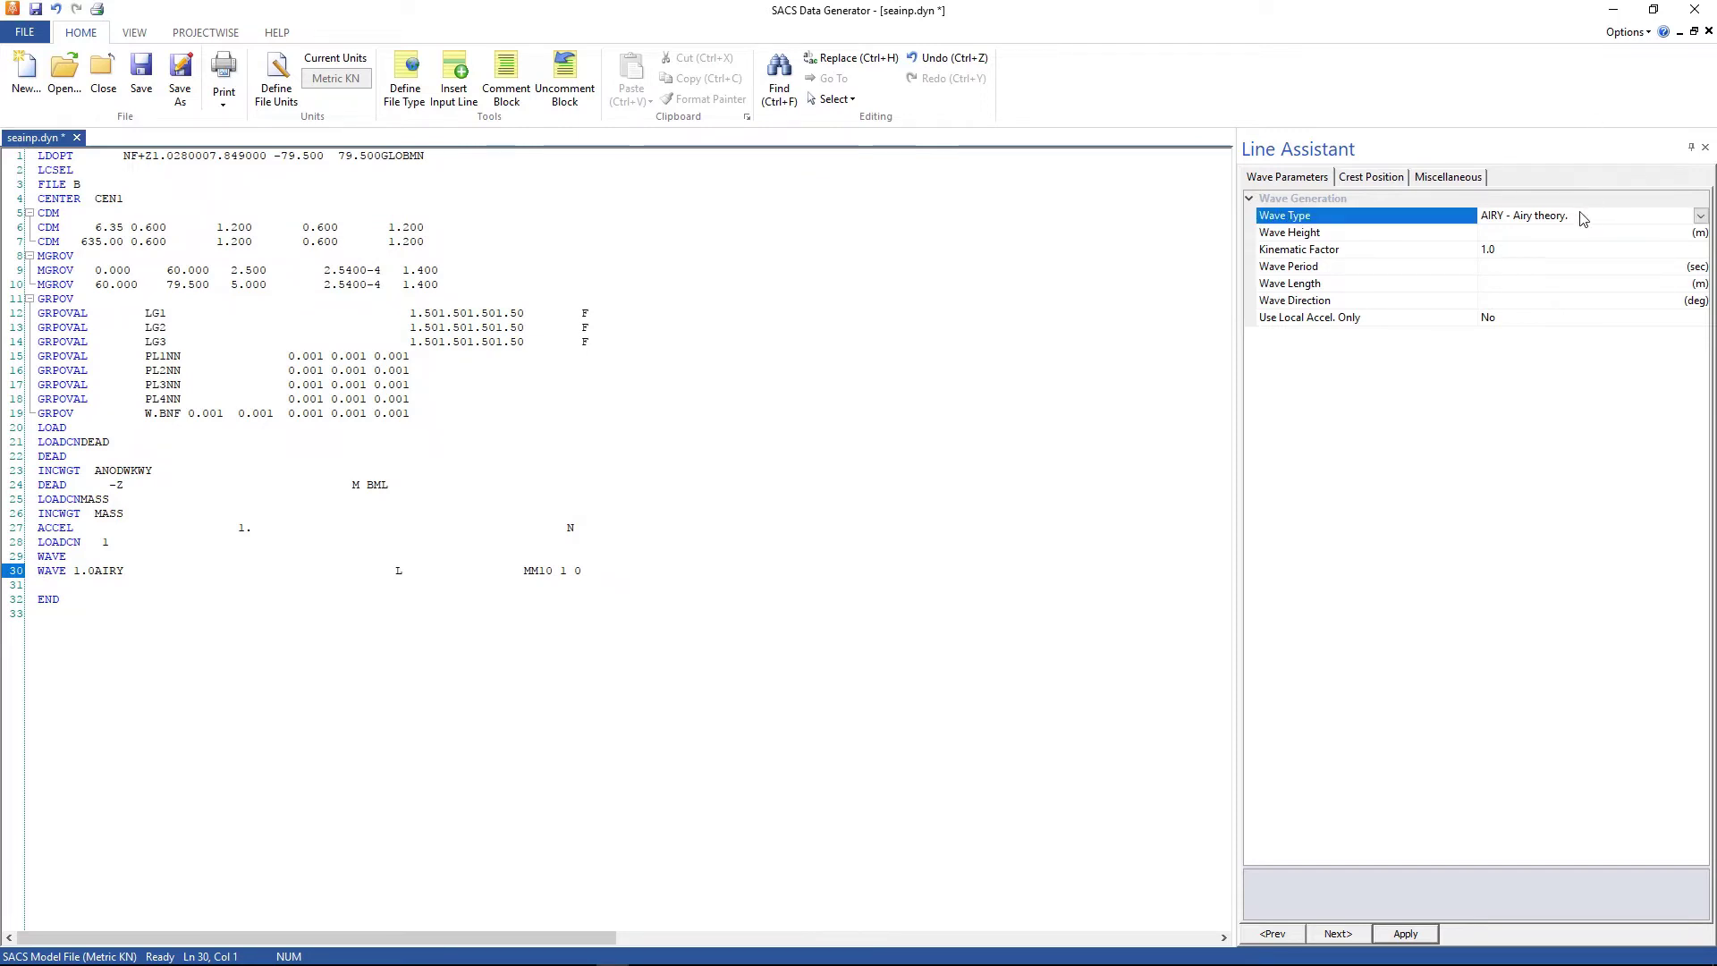
{"action": "left_click", "coordinate": [1567, 218]}
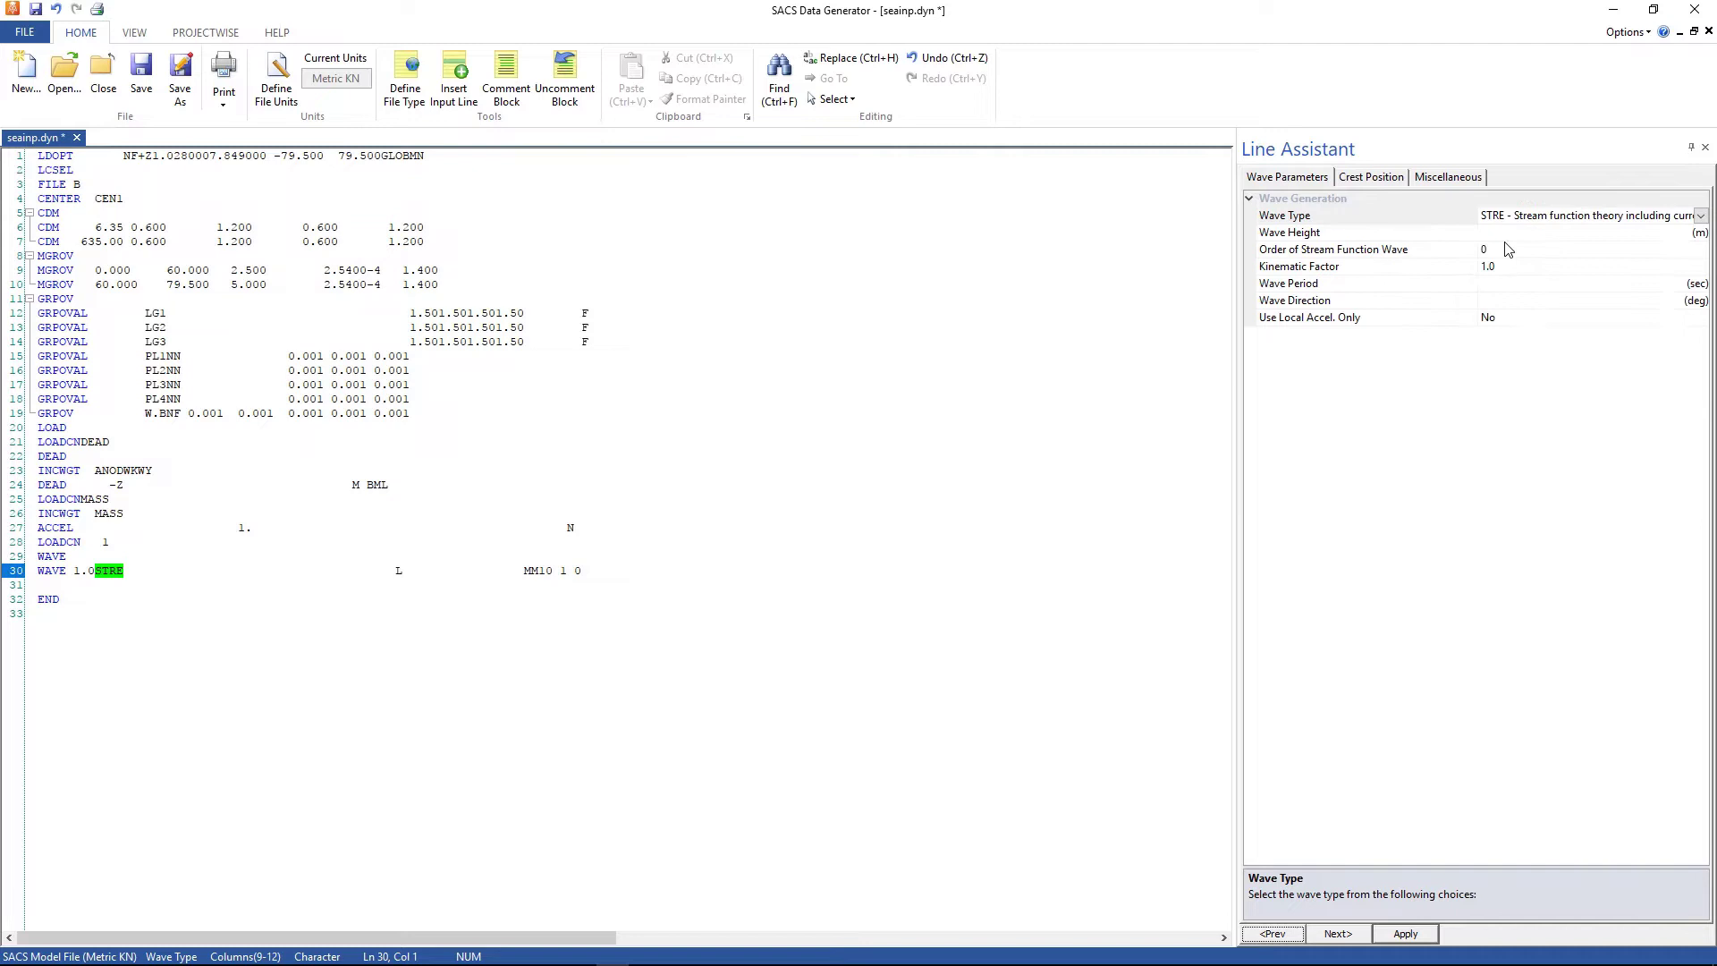
{"action": "left_click", "coordinate": [1507, 232]}
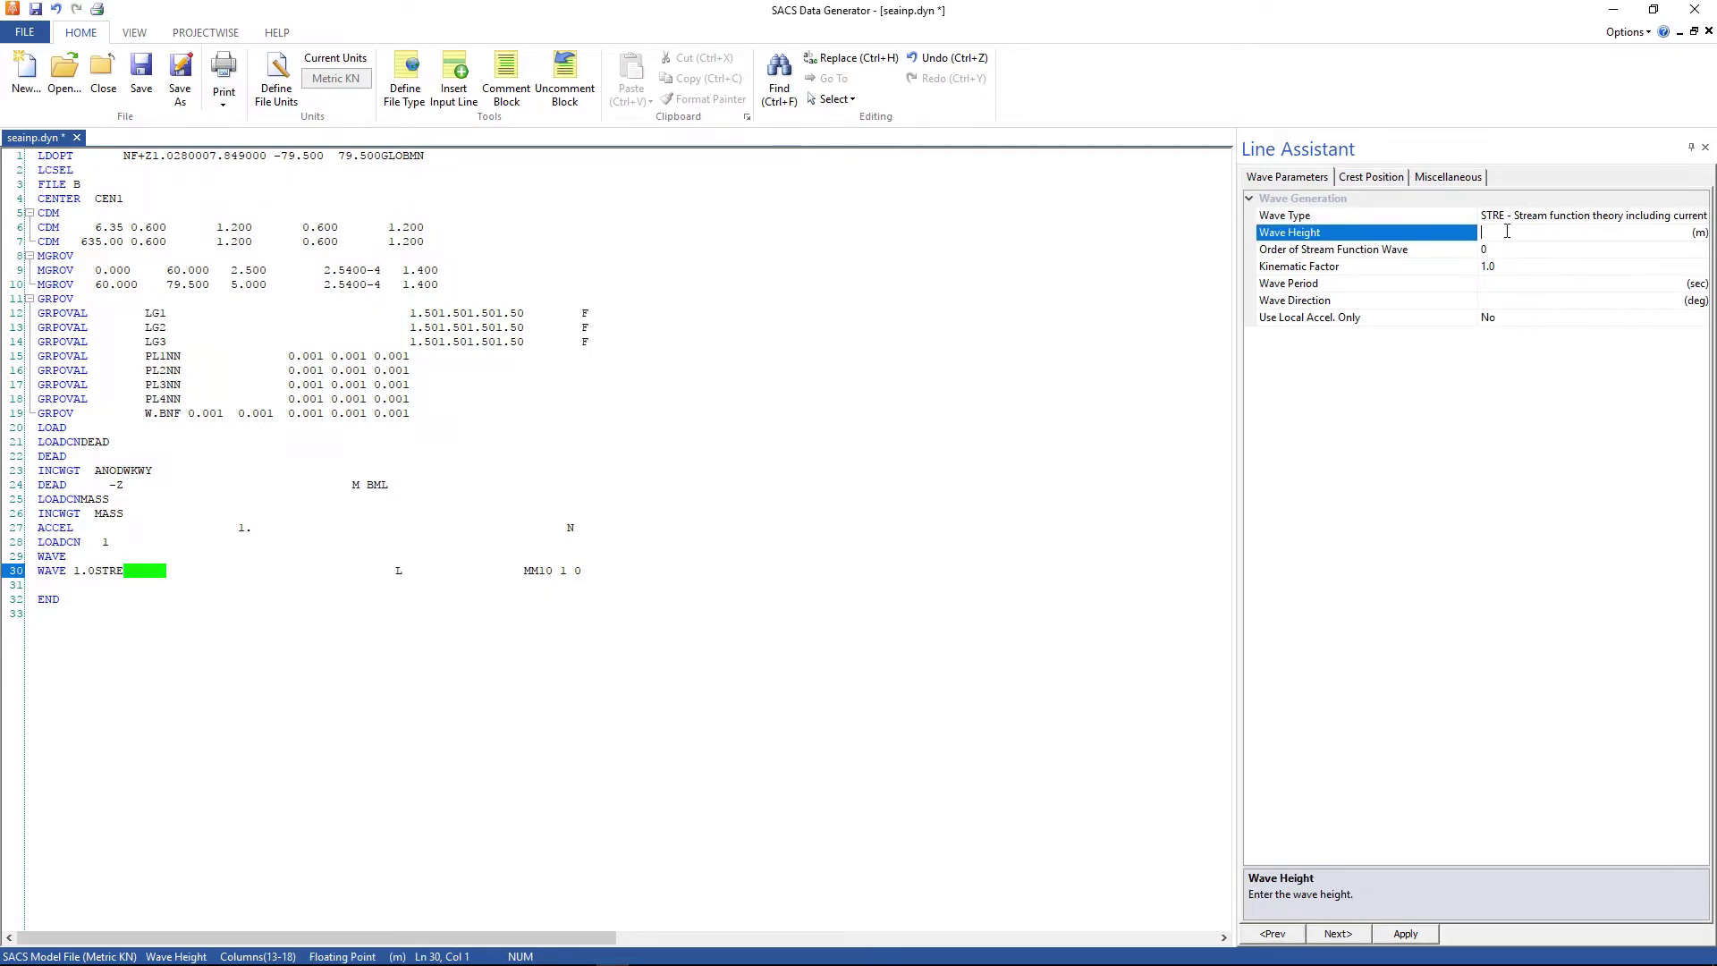
{"action": "type", "text": "6.1"}
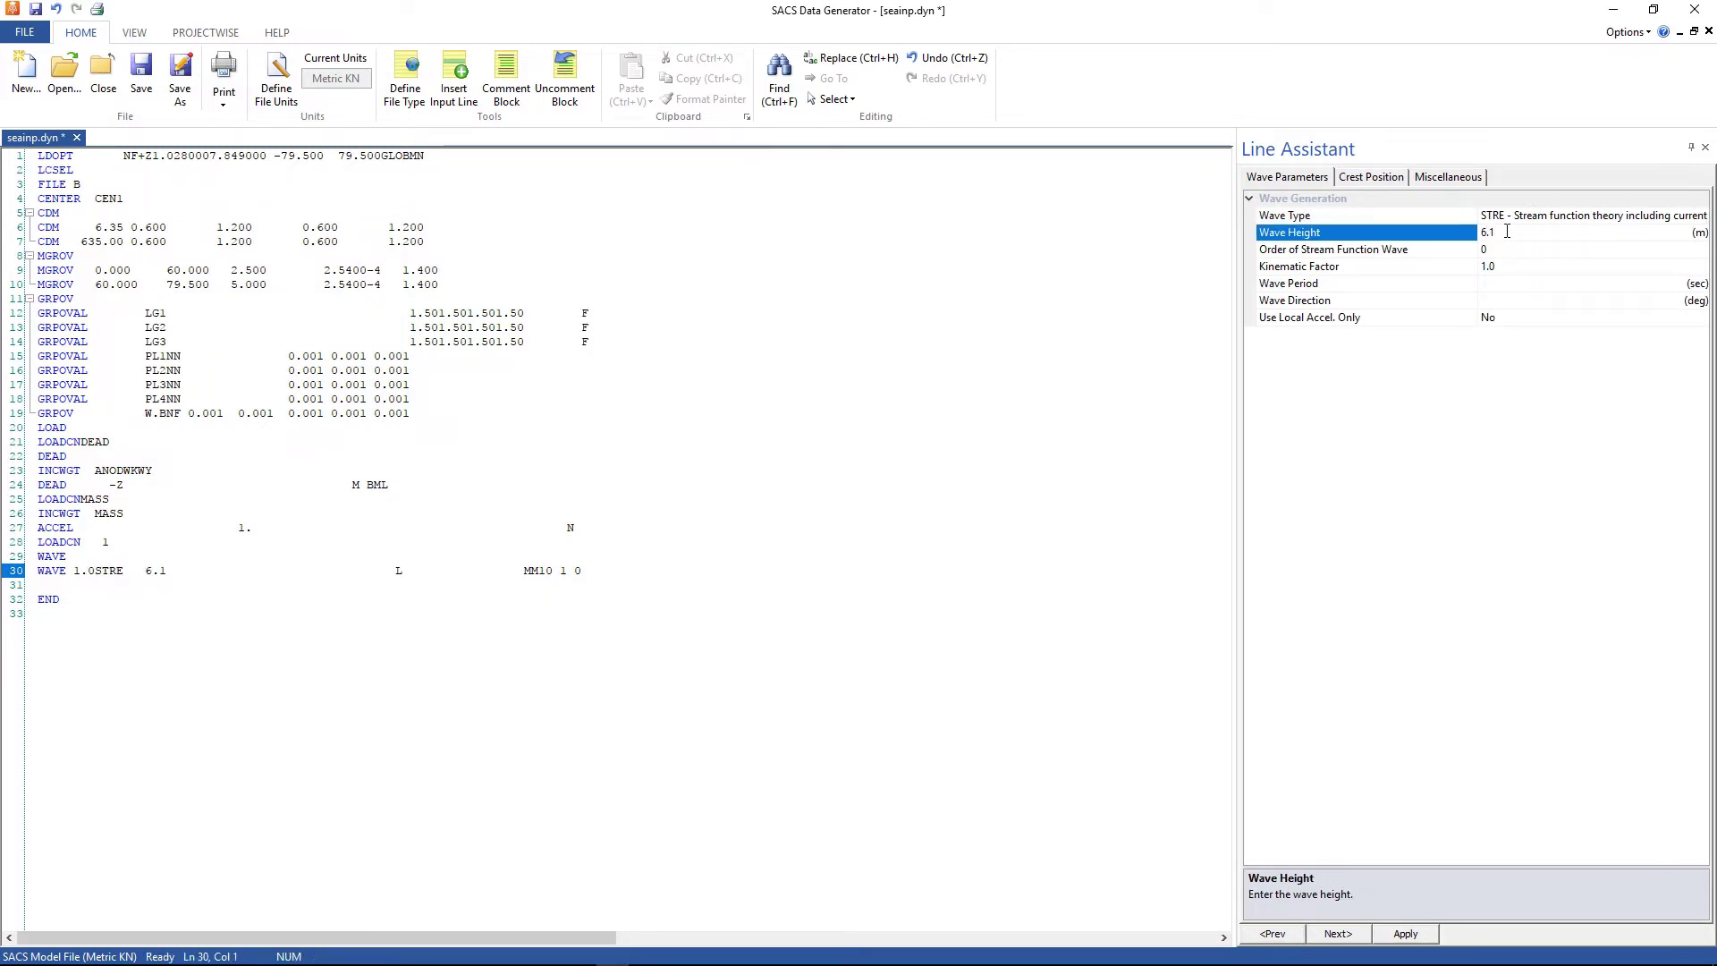
{"action": "left_click", "coordinate": [1505, 284]}
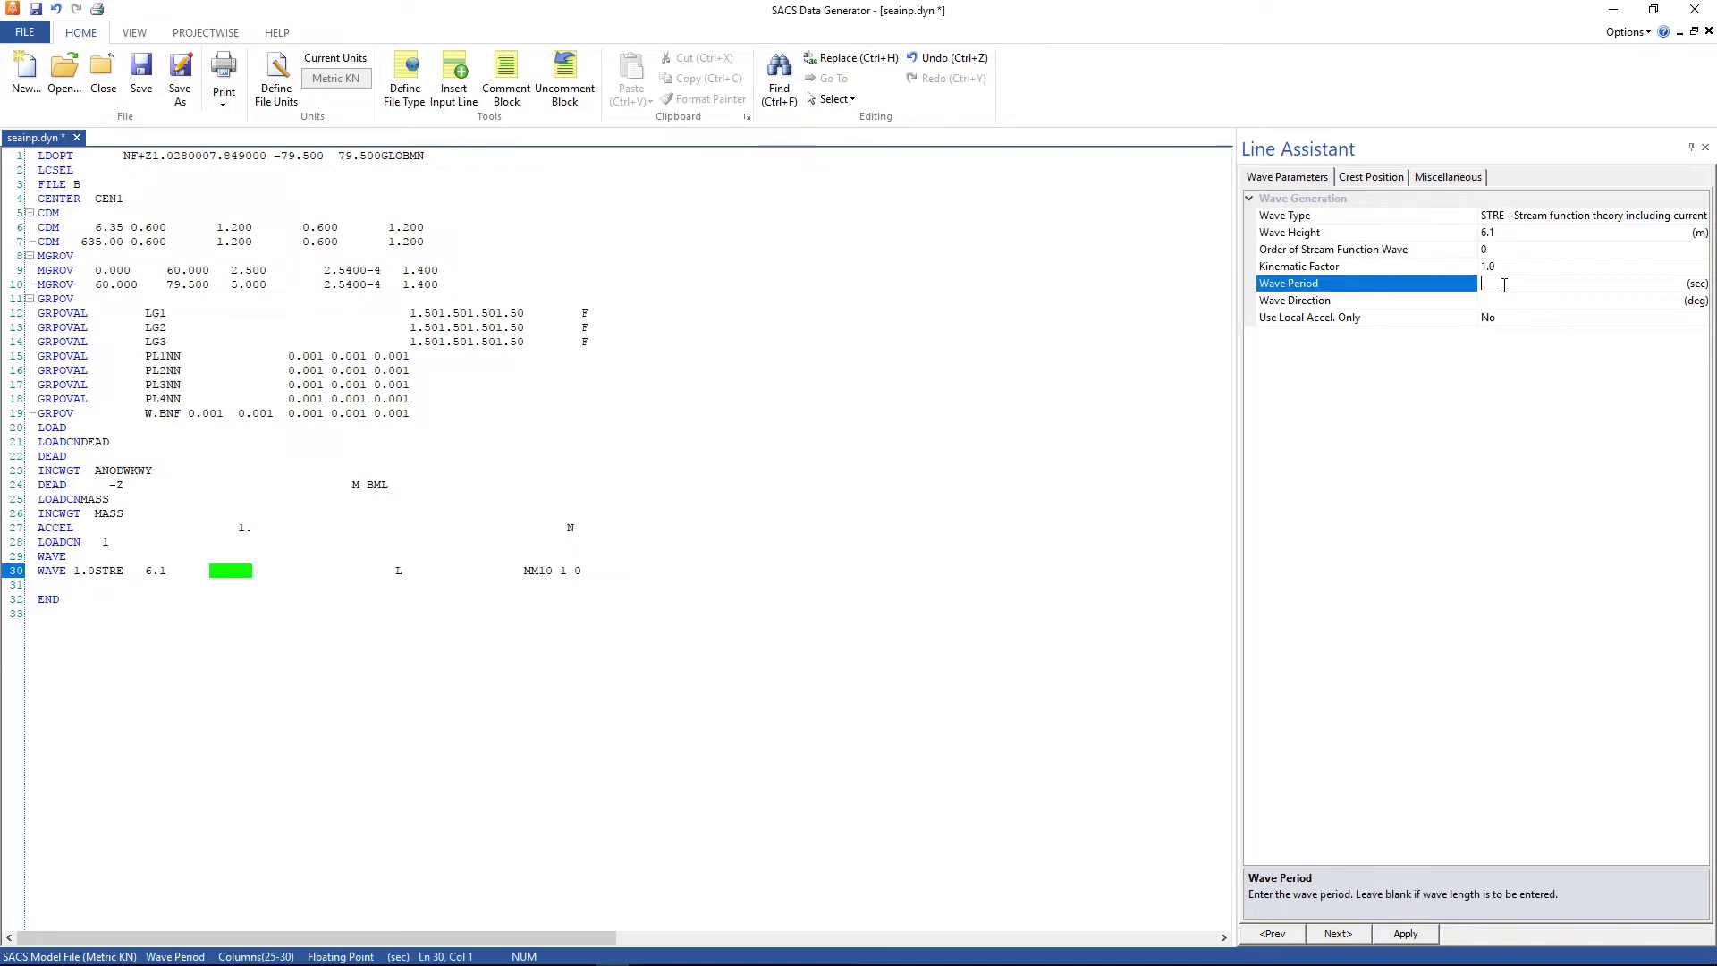
{"action": "type", "text": "12"}
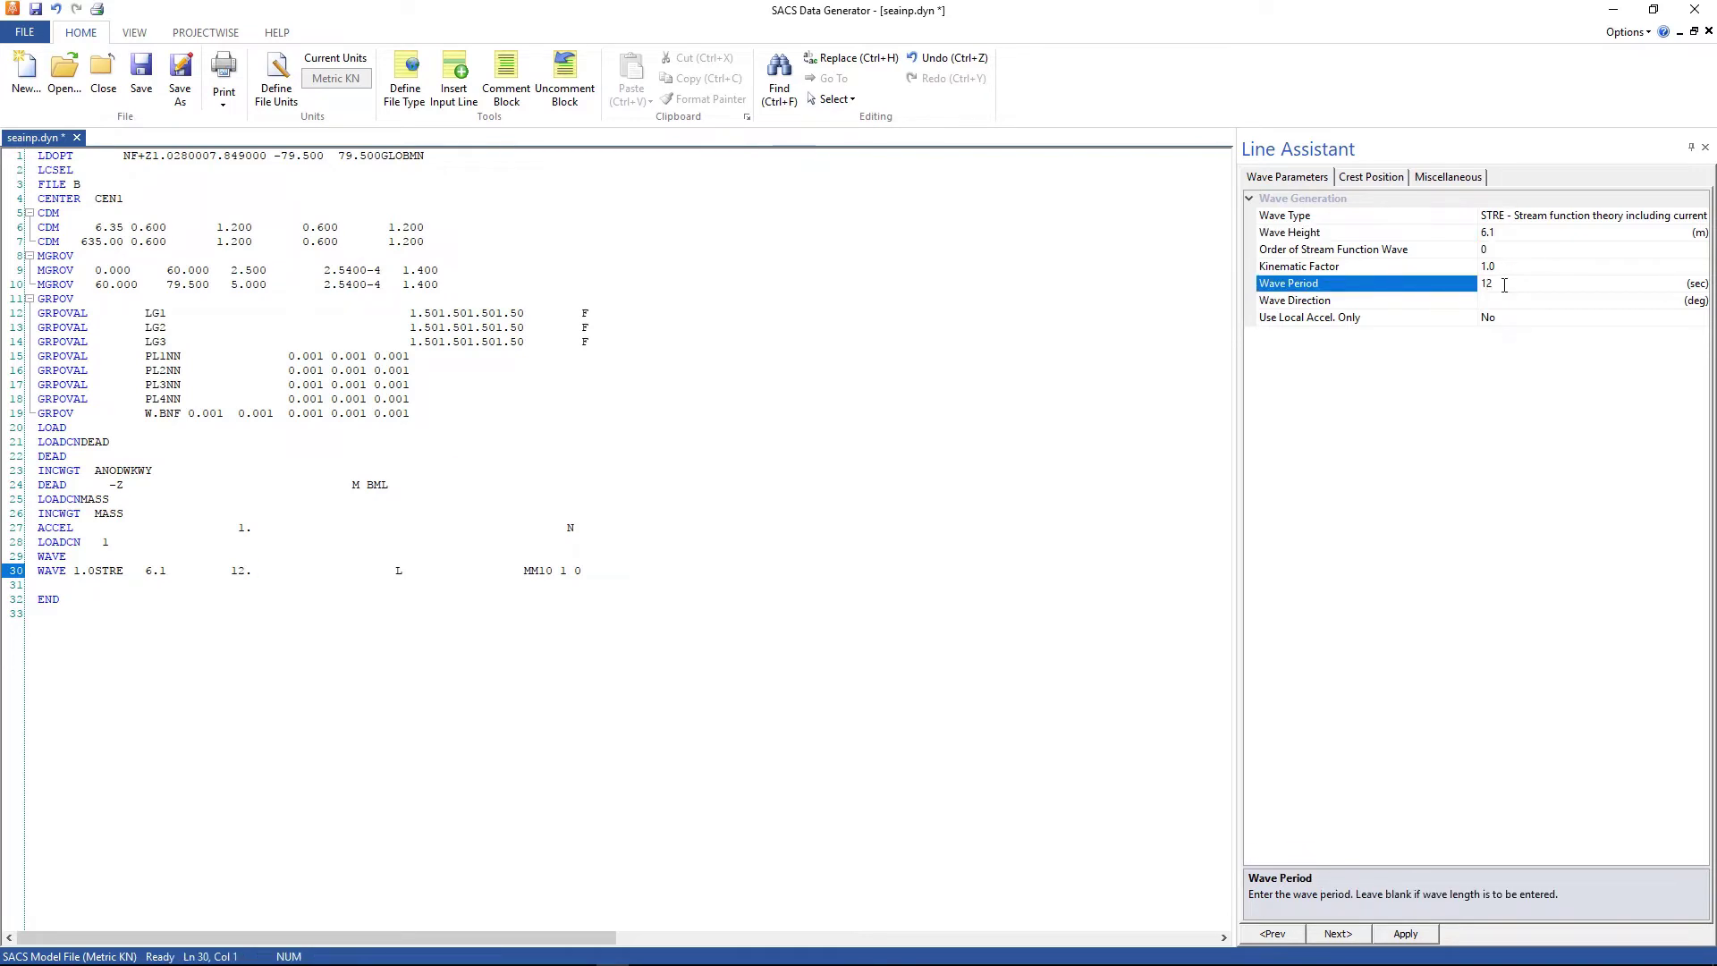
{"action": "left_click", "coordinate": [1494, 299]}
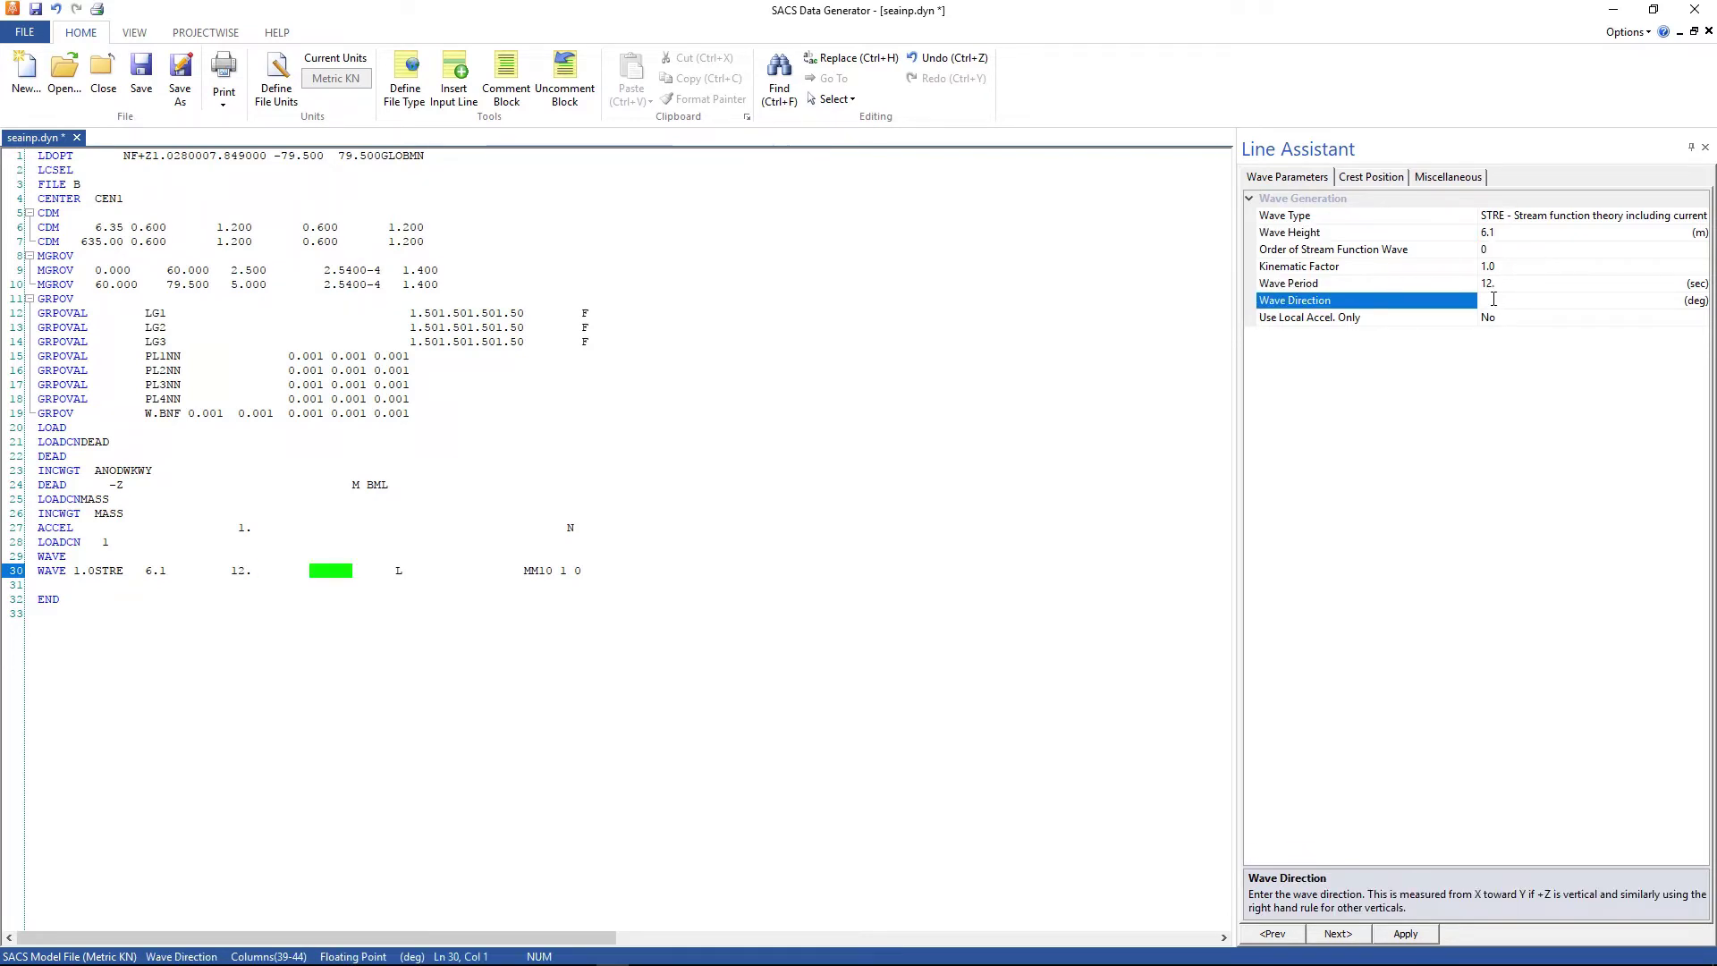
Step: Set wave direction 0 and crest positions in degrees with a 20° step size
{"action": "type", "text": "0"}
{"action": "left_click", "coordinate": [1382, 182]}
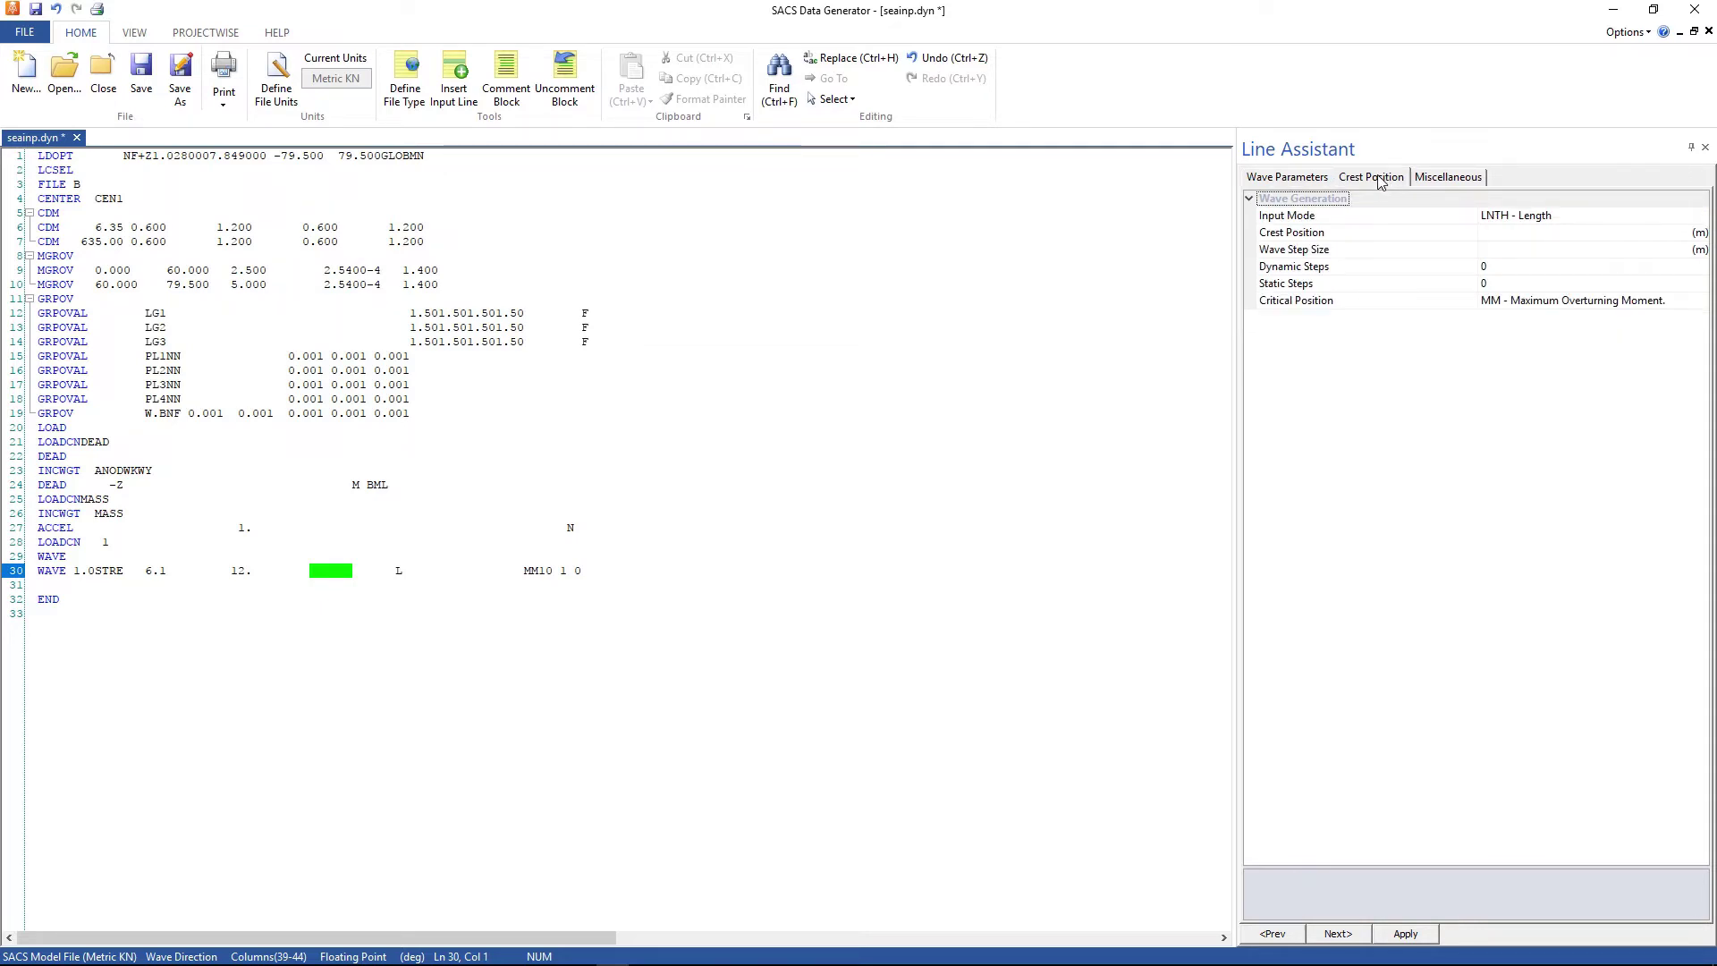
{"action": "left_click", "coordinate": [1536, 221]}
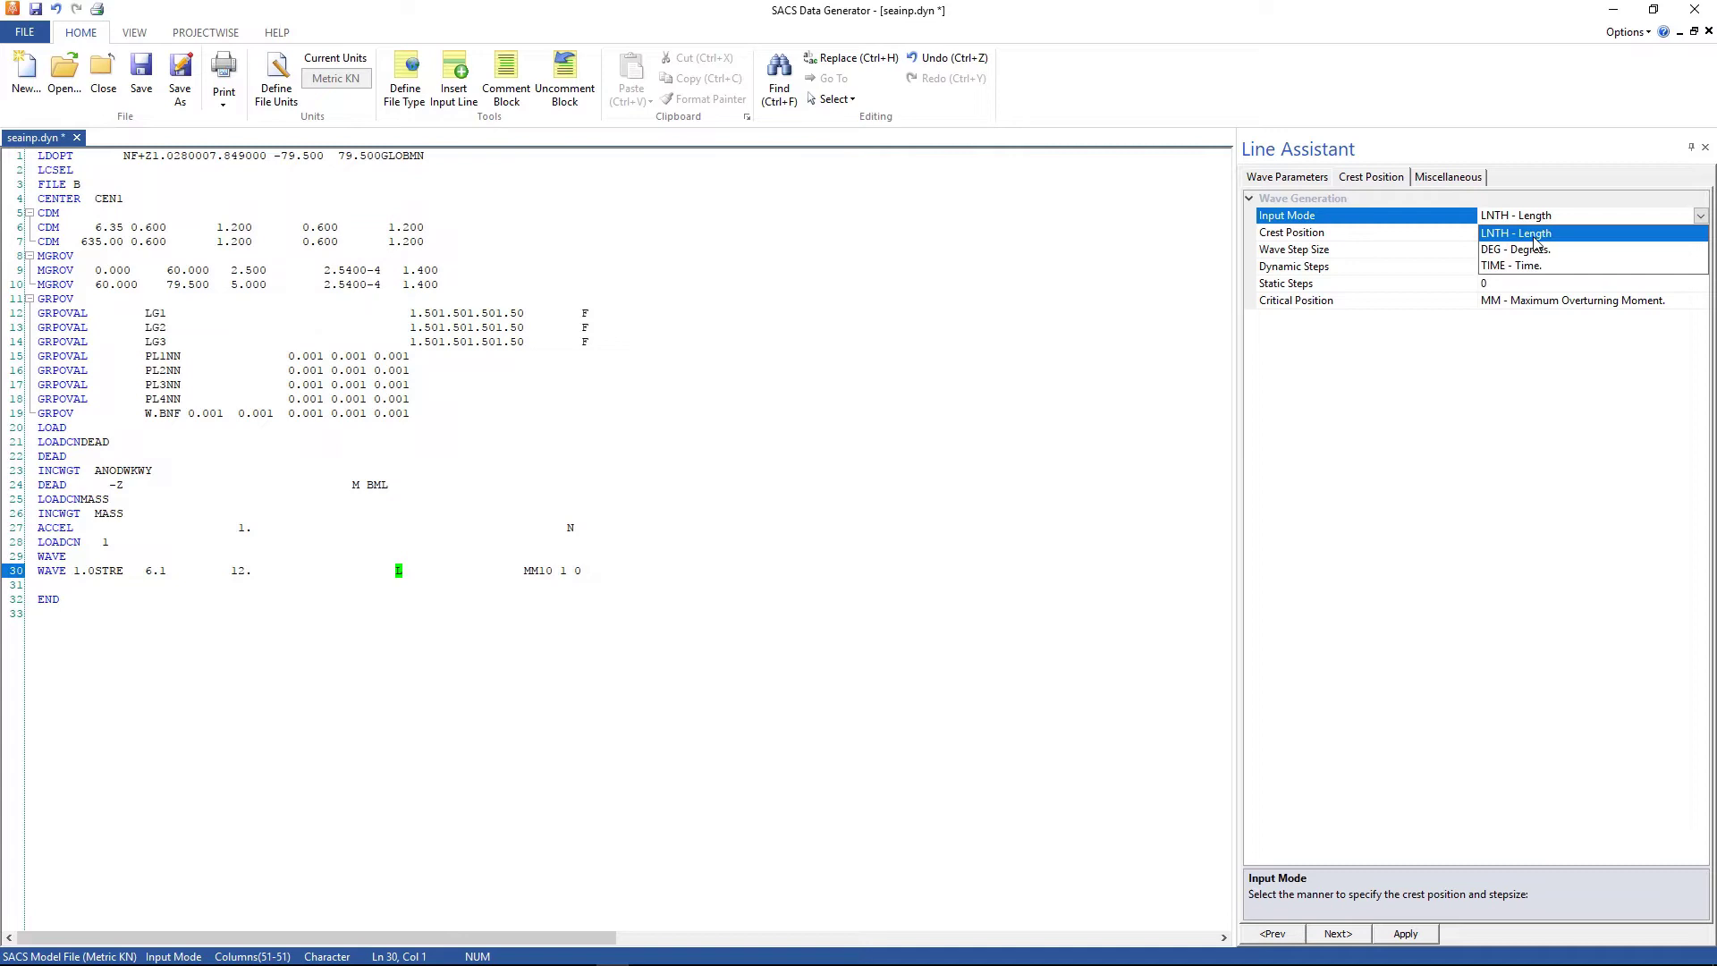
{"action": "left_click", "coordinate": [1530, 251]}
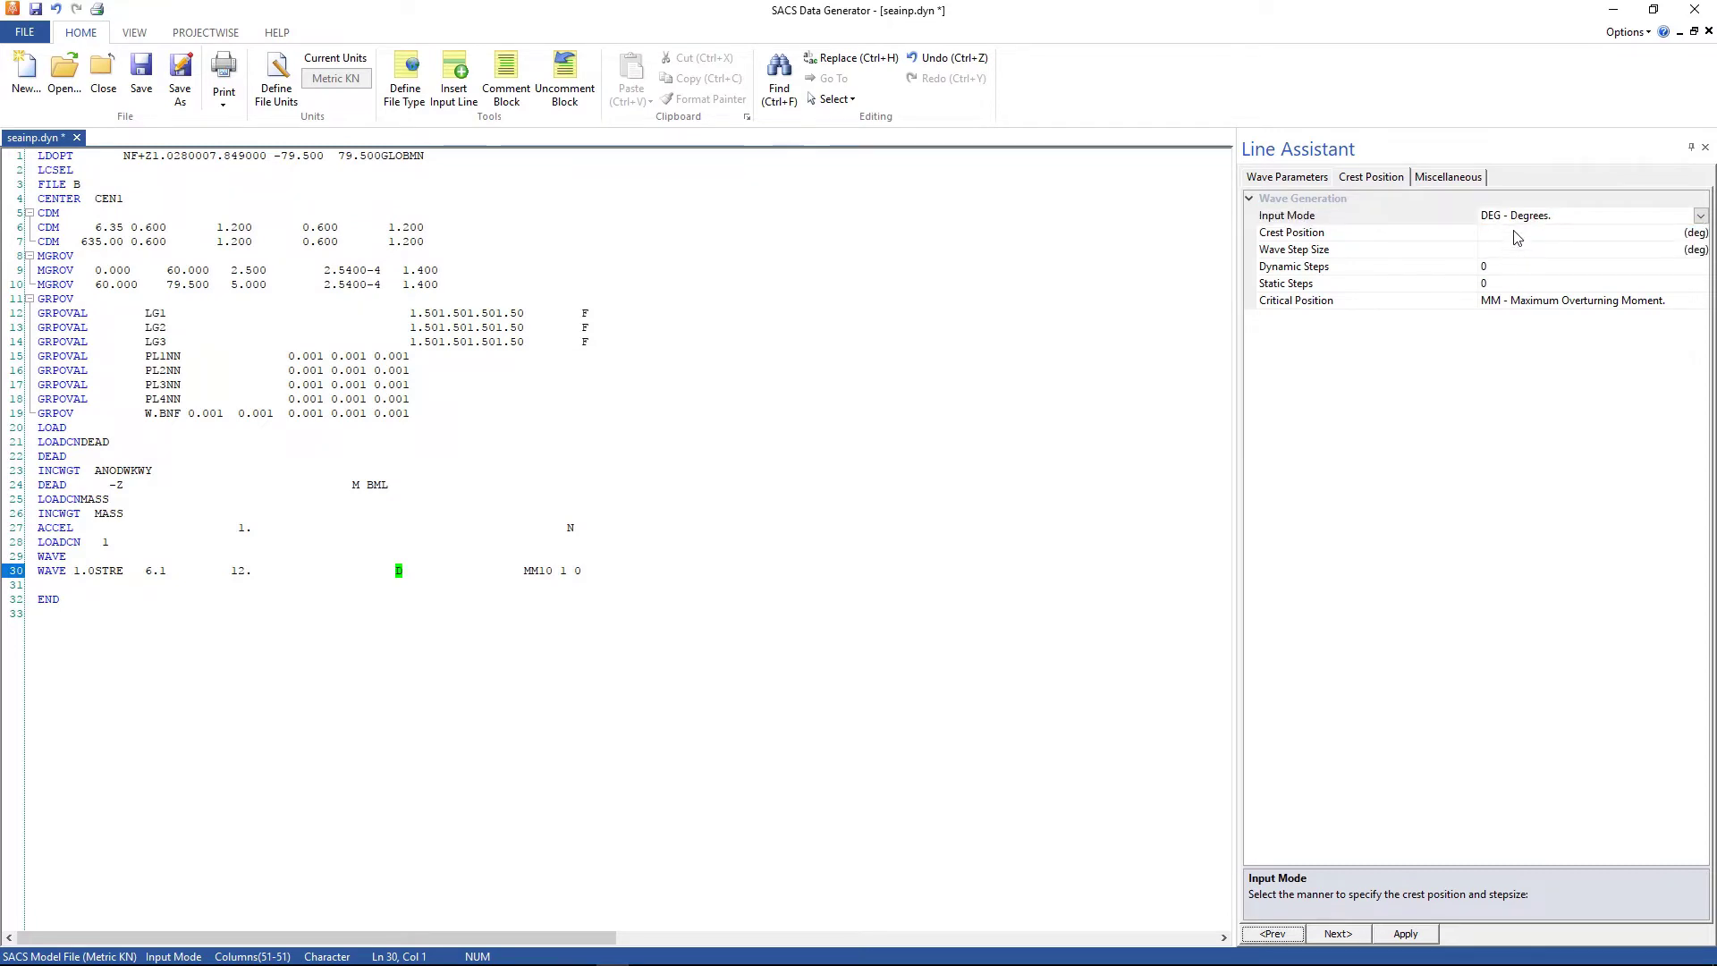
{"action": "left_click", "coordinate": [1503, 251]}
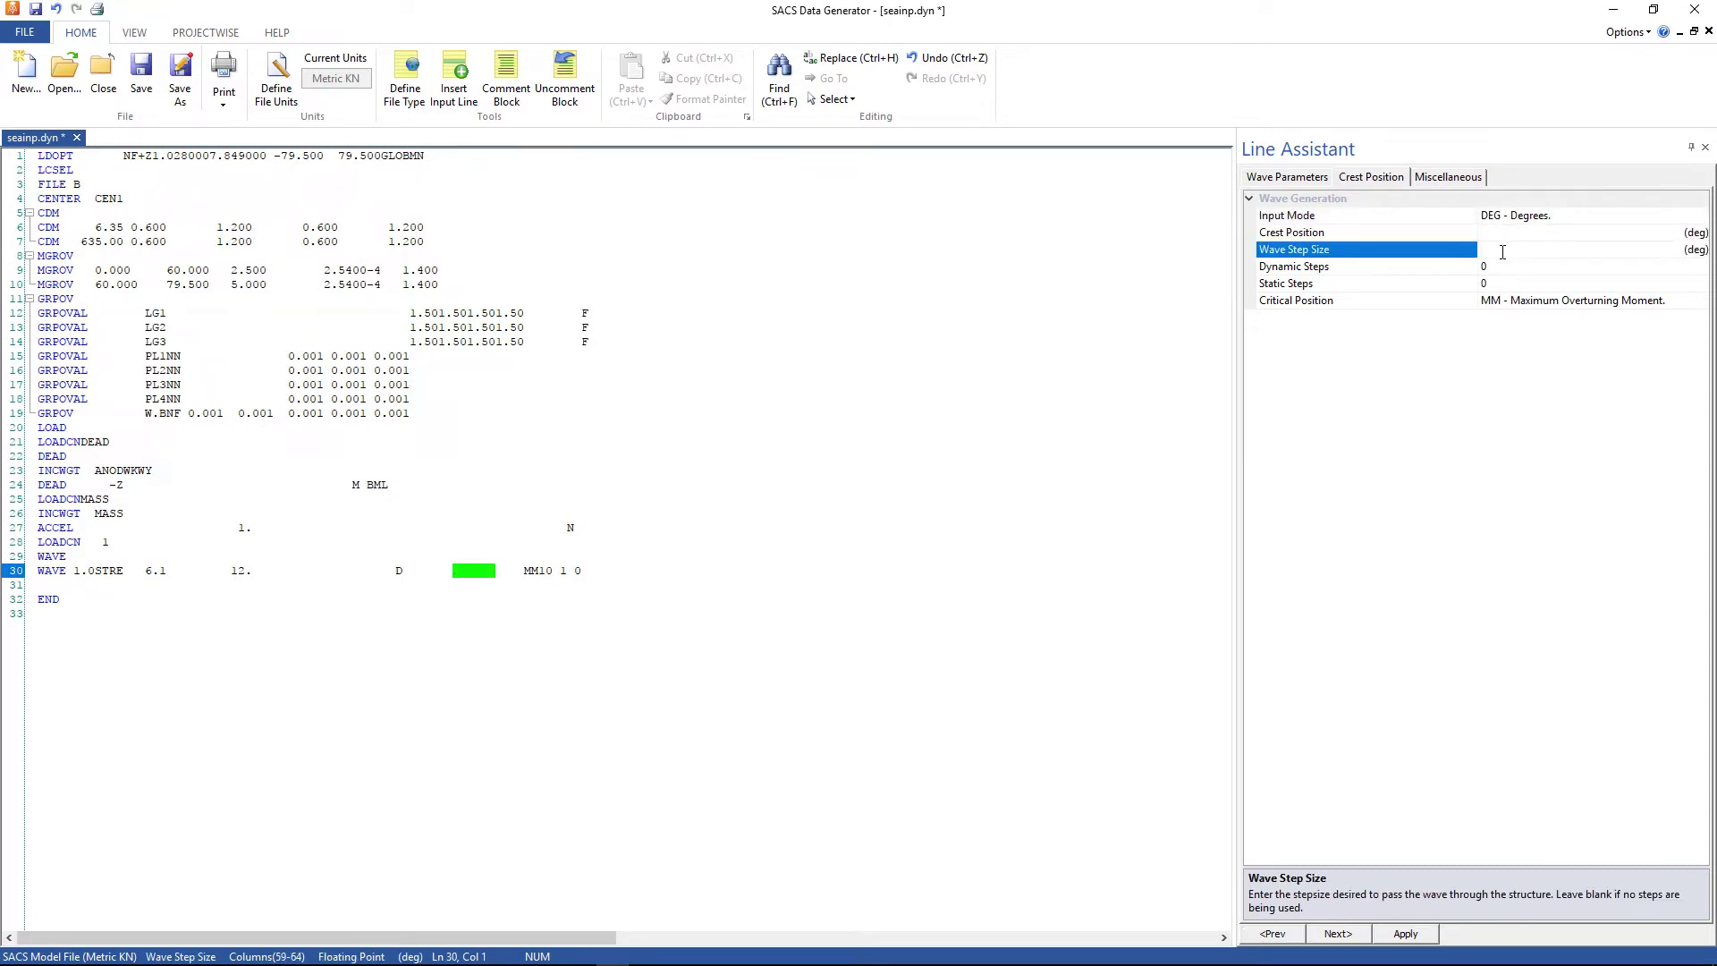
{"action": "type", "text": "20"}
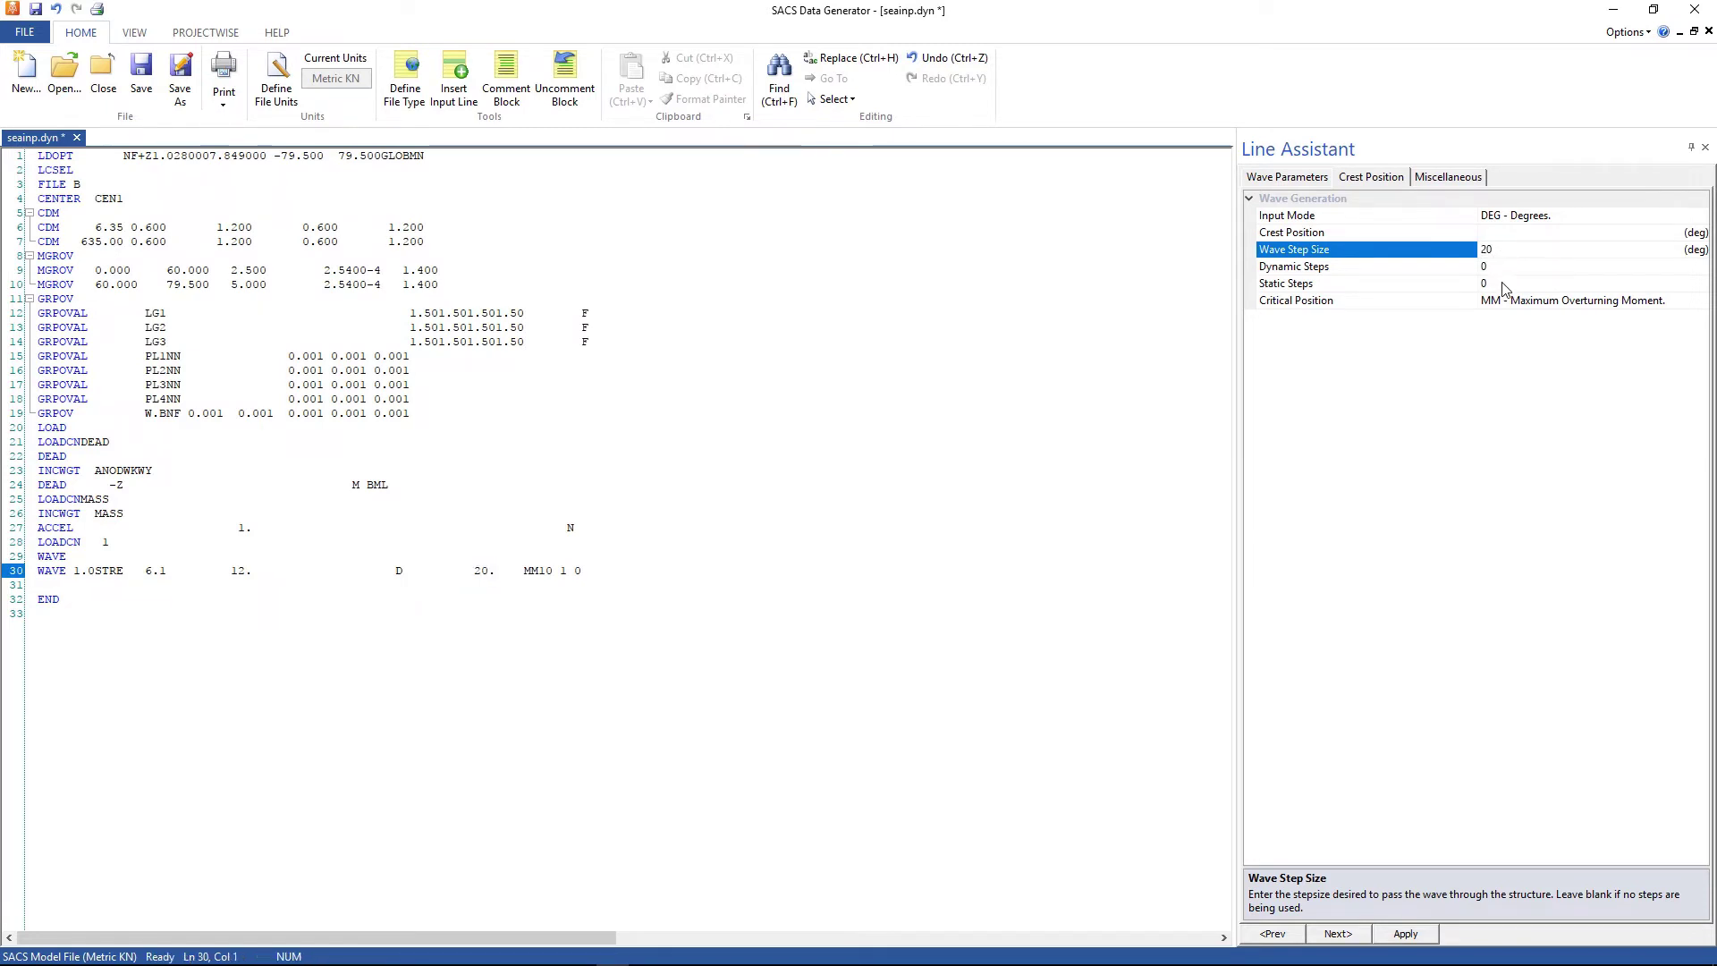
{"action": "left_click", "coordinate": [1504, 282]}
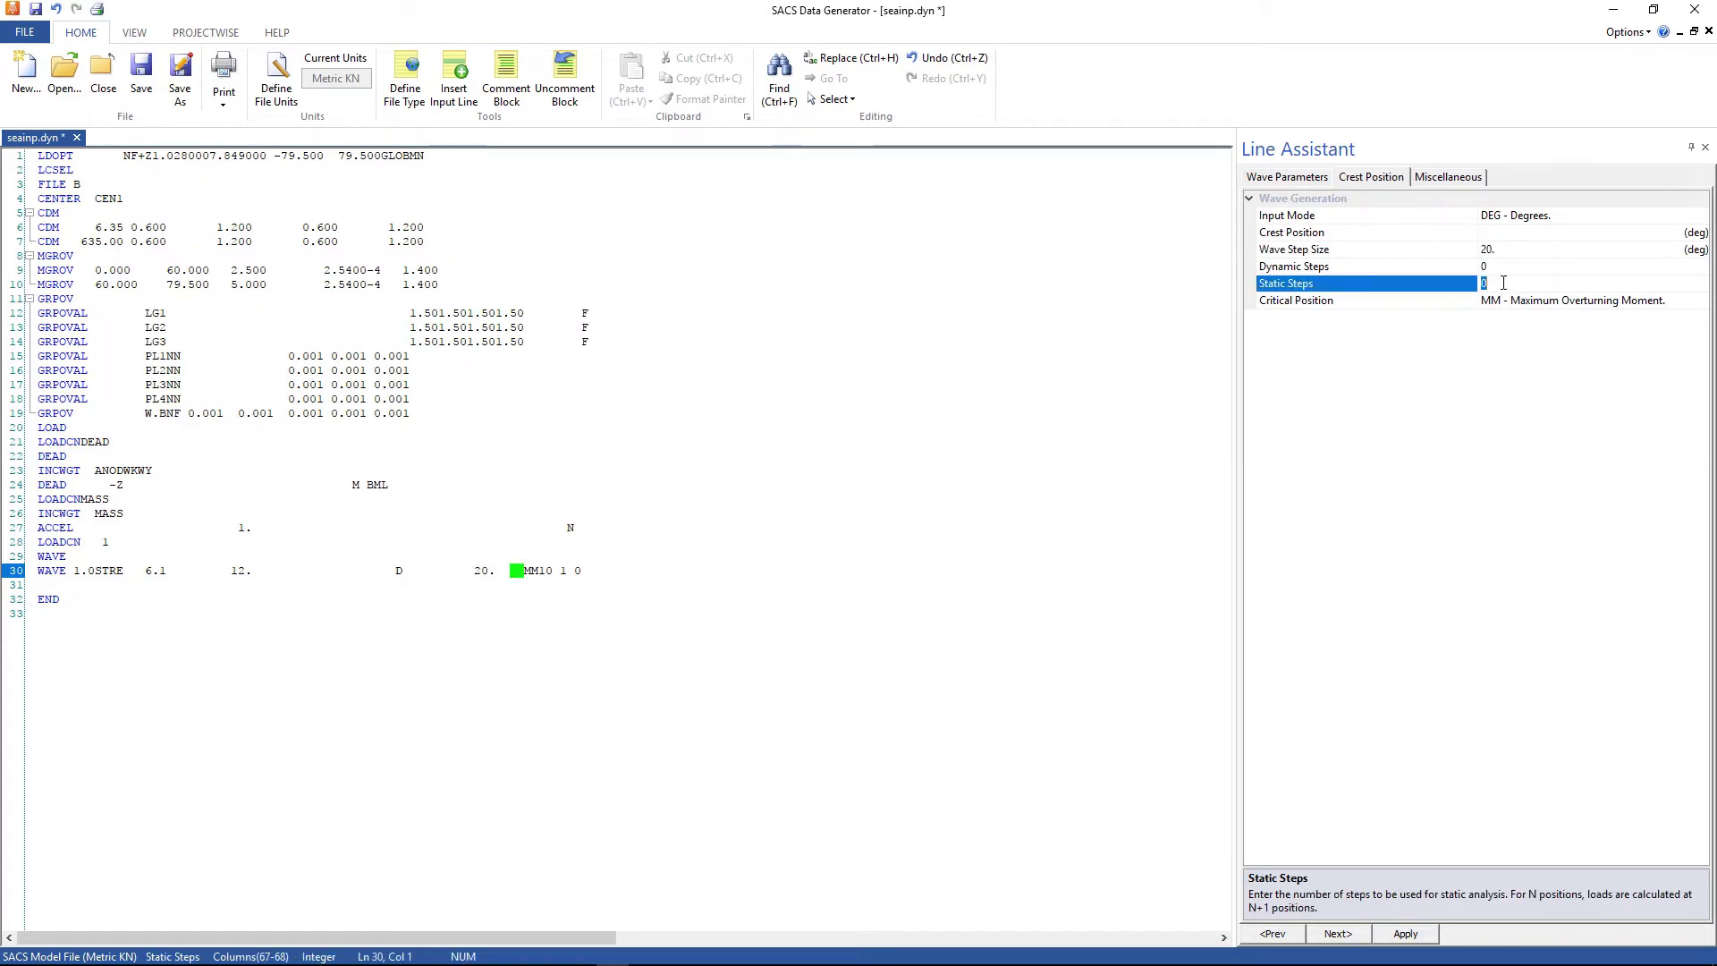
Step: Set 18 static steps with MS maximum base shear critical position, and apply
{"action": "type", "text": "18"}
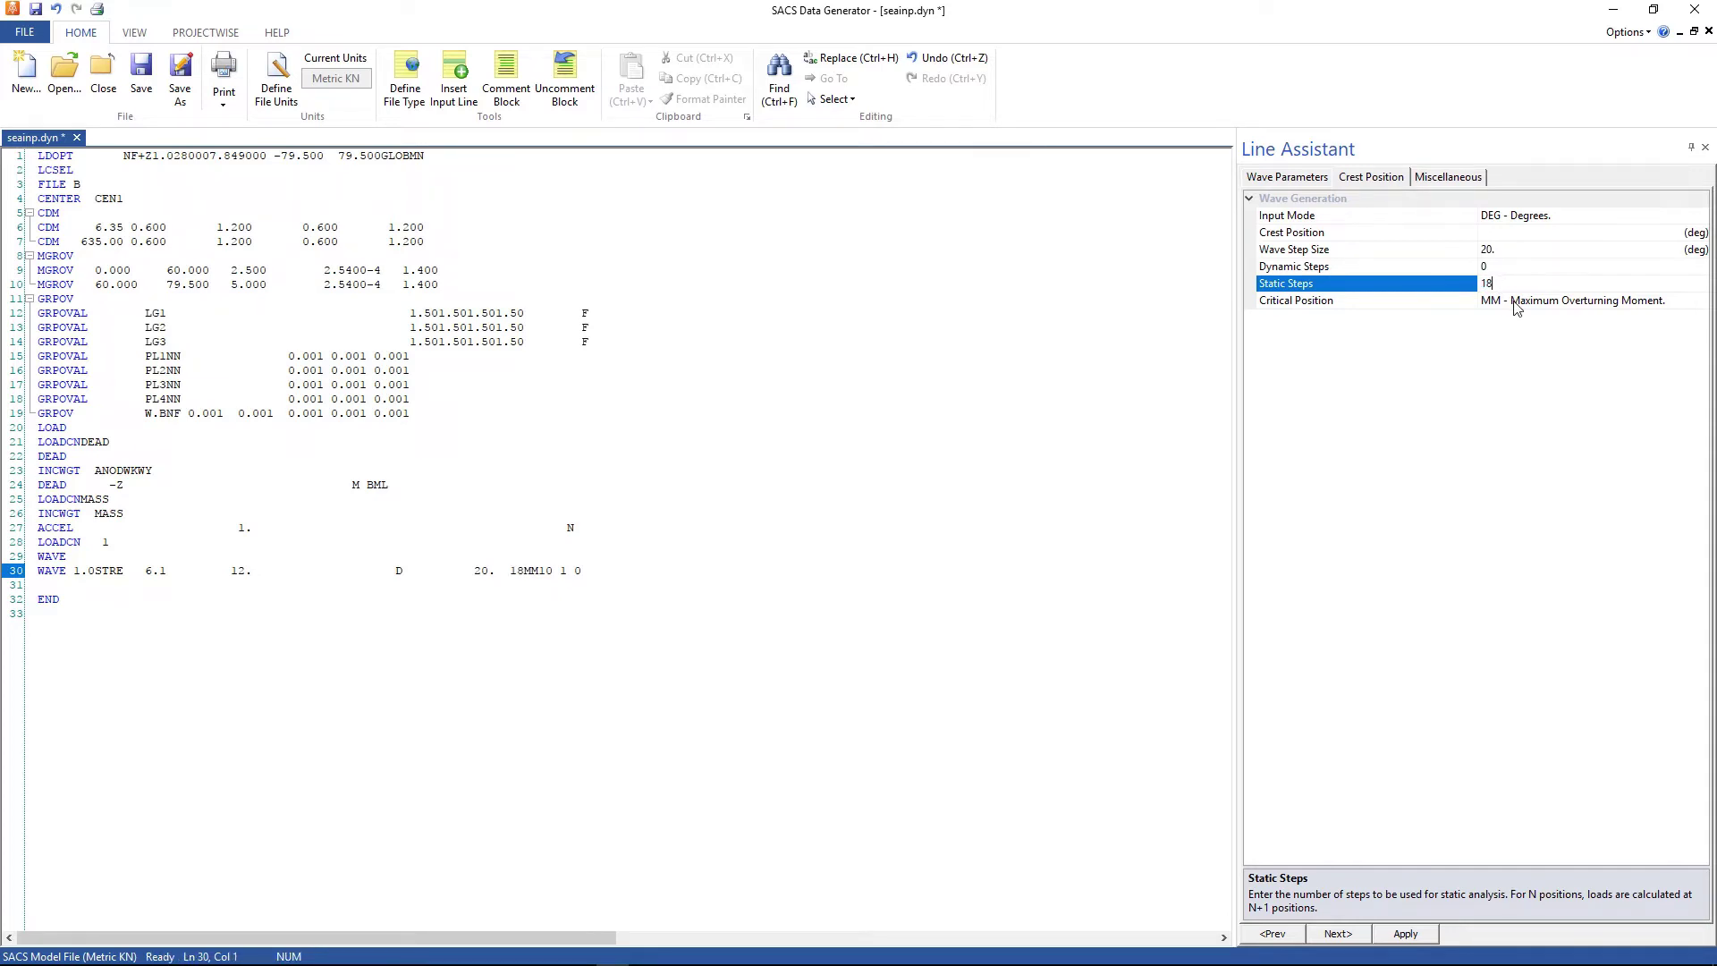
{"action": "left_click", "coordinate": [1514, 302]}
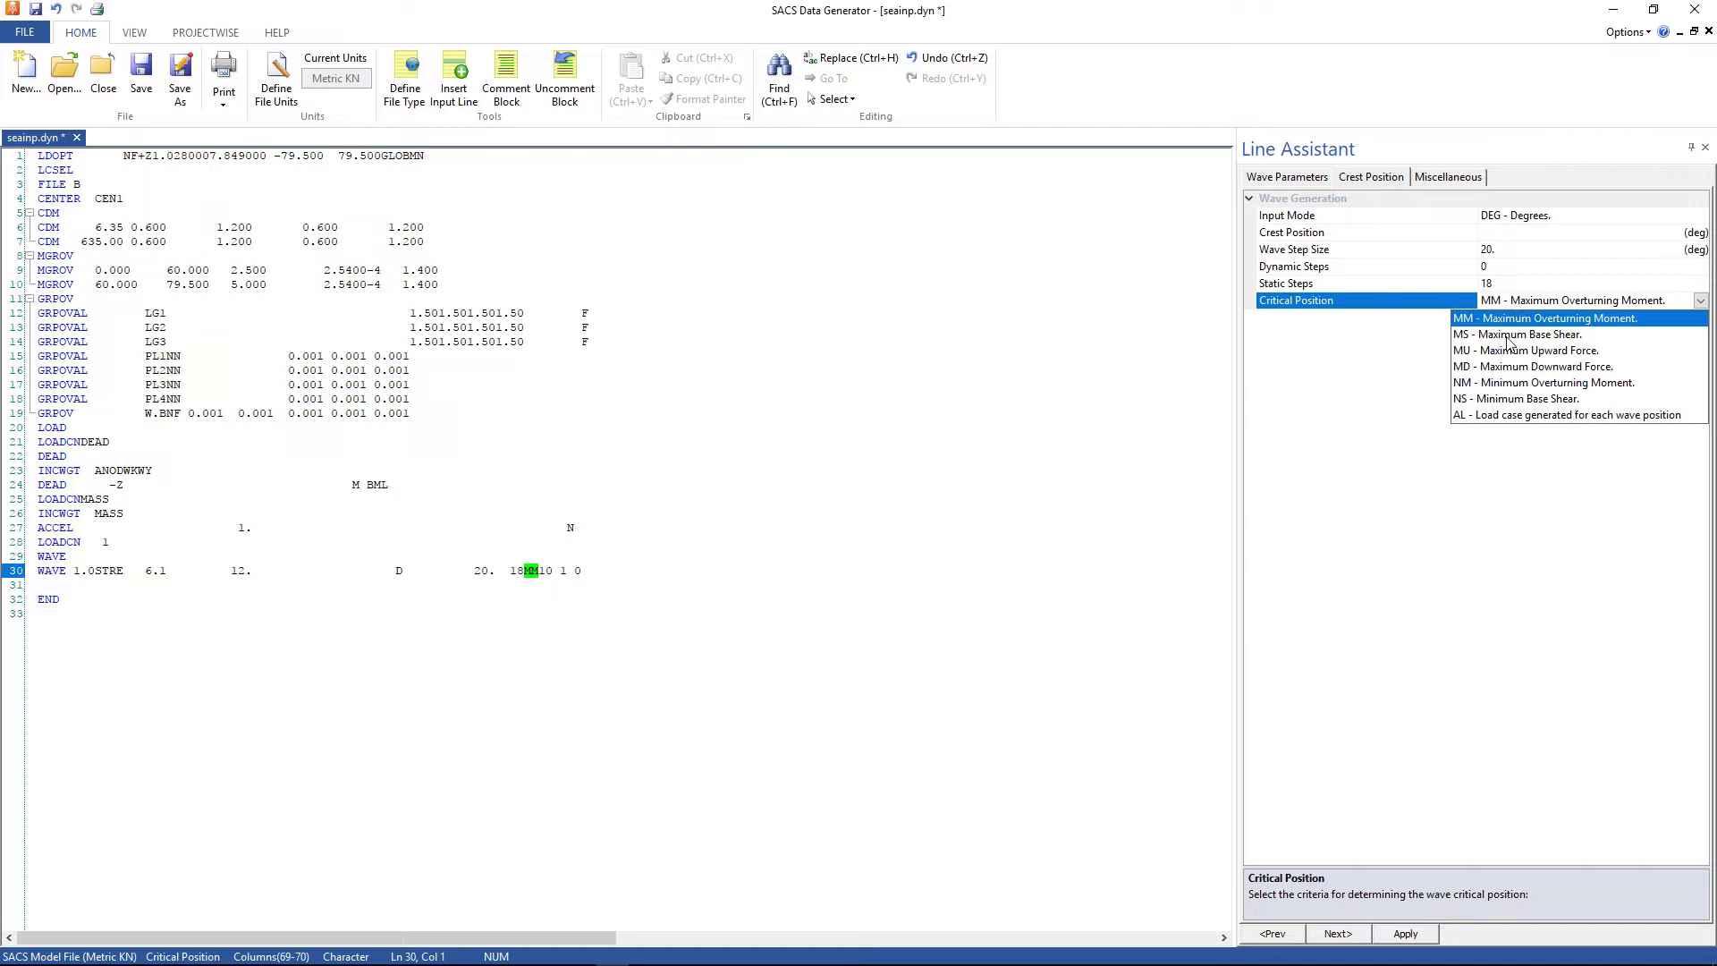
{"action": "left_click", "coordinate": [1510, 338]}
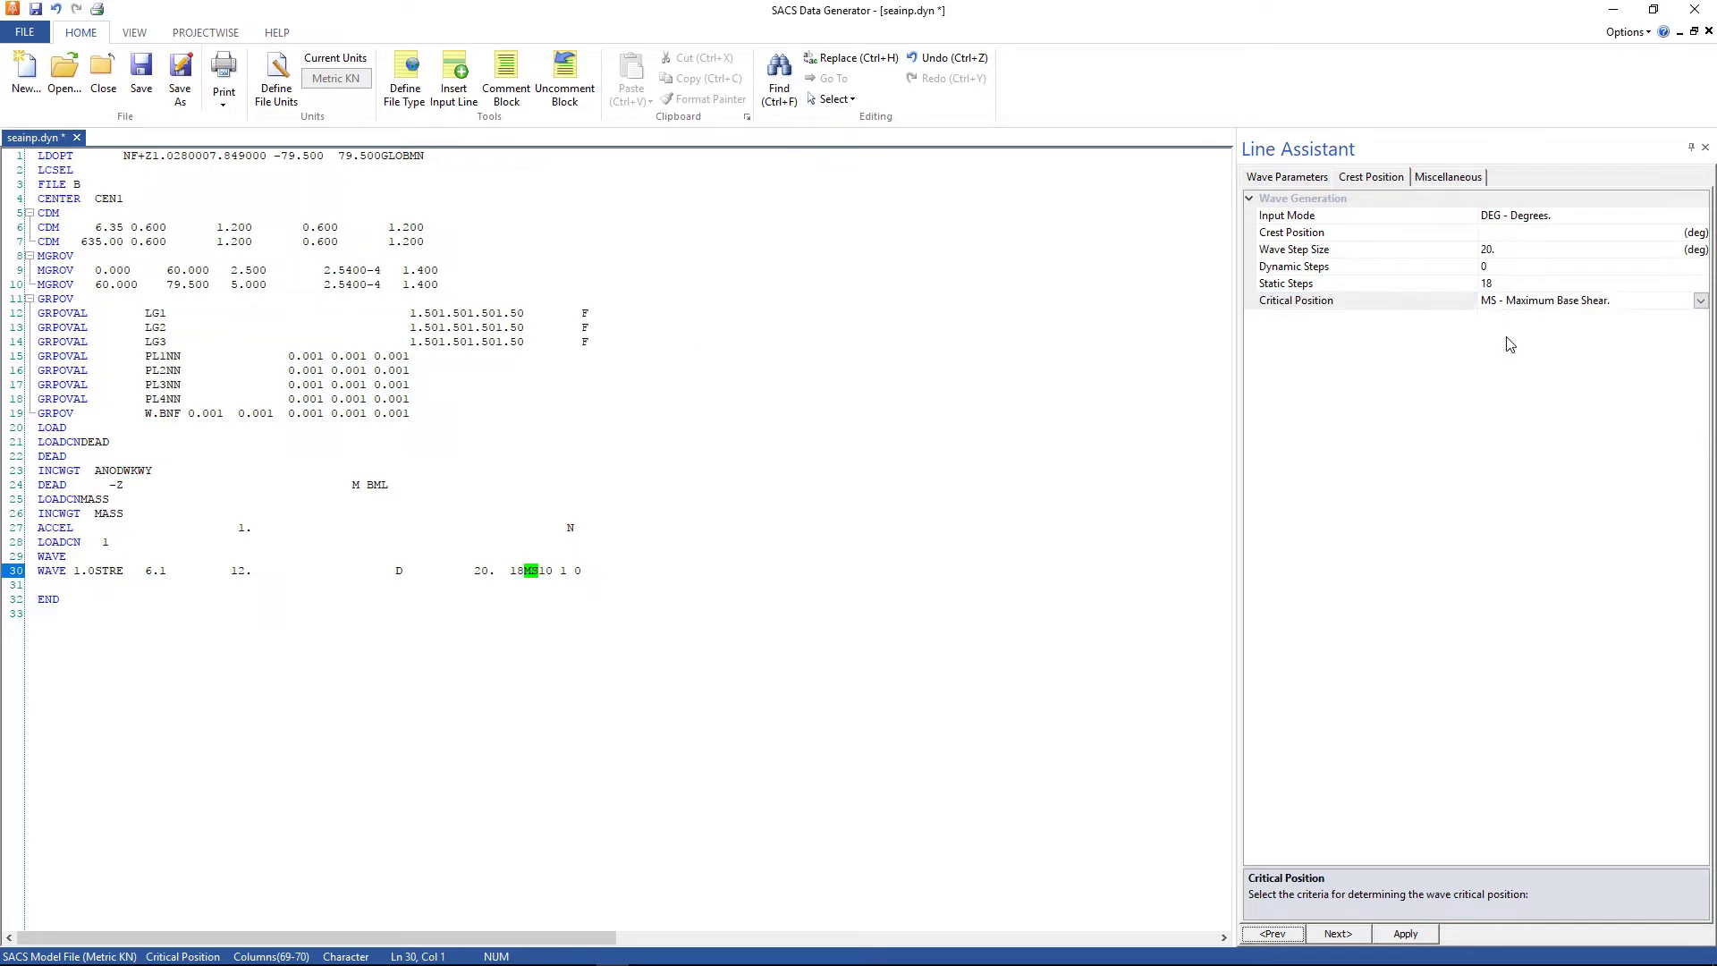
{"action": "left_click", "coordinate": [1407, 938]}
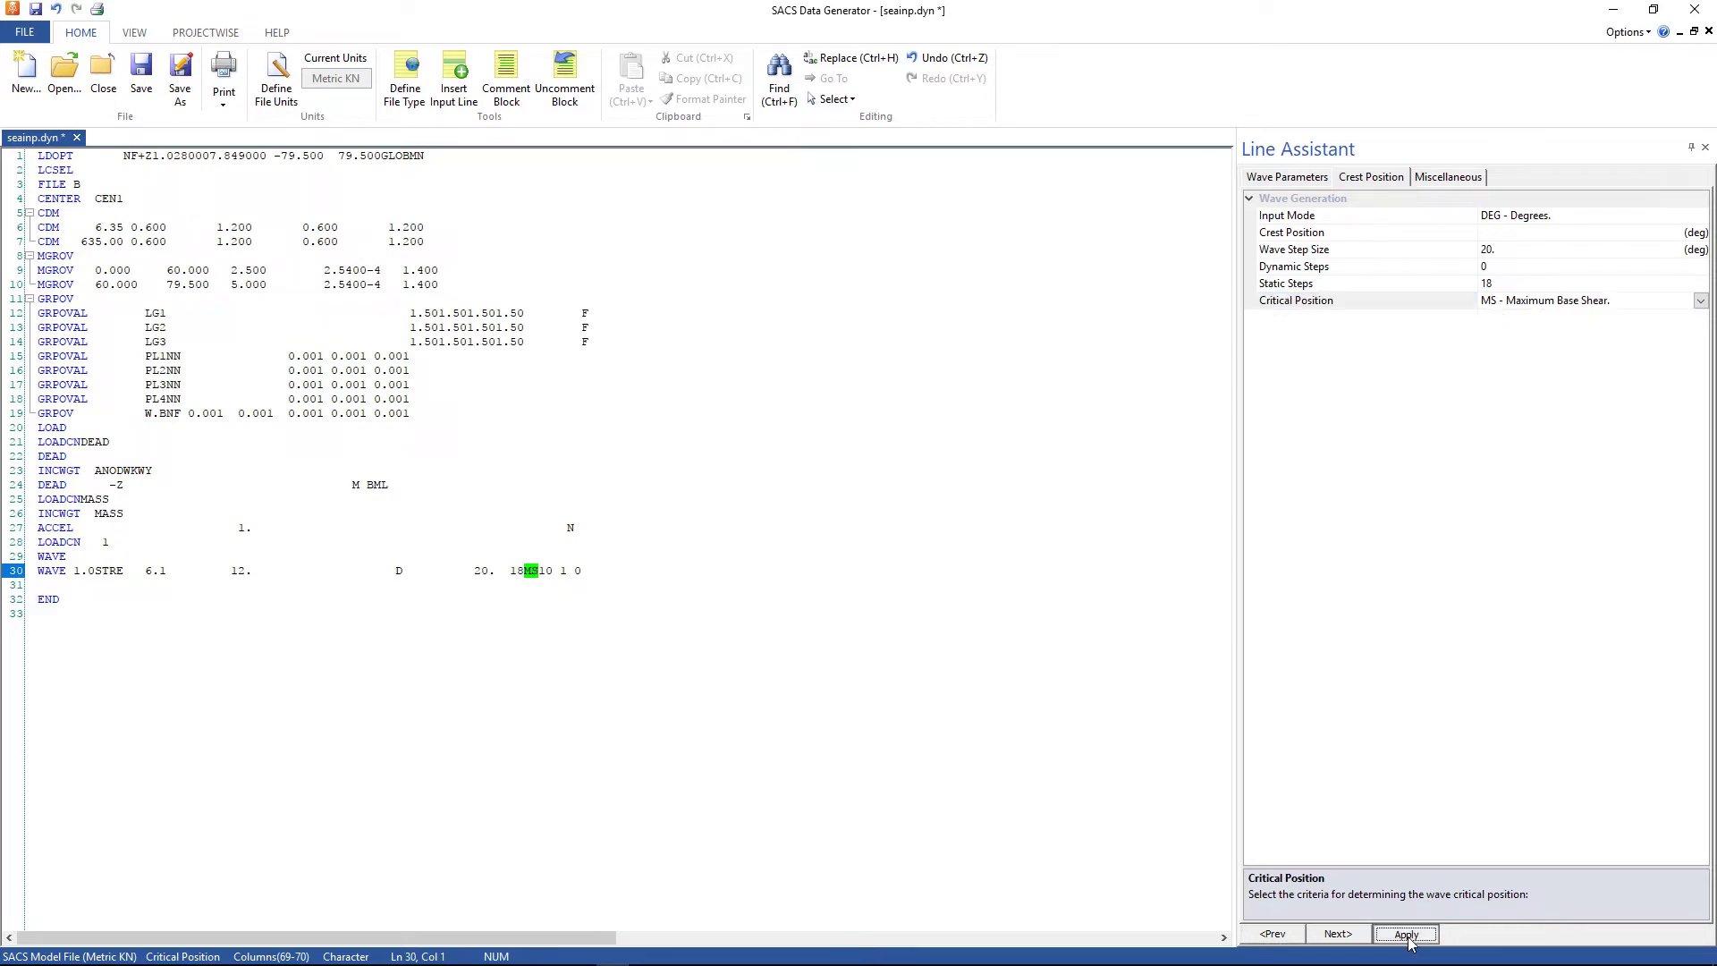
{"action": "left_click", "coordinate": [608, 569]}
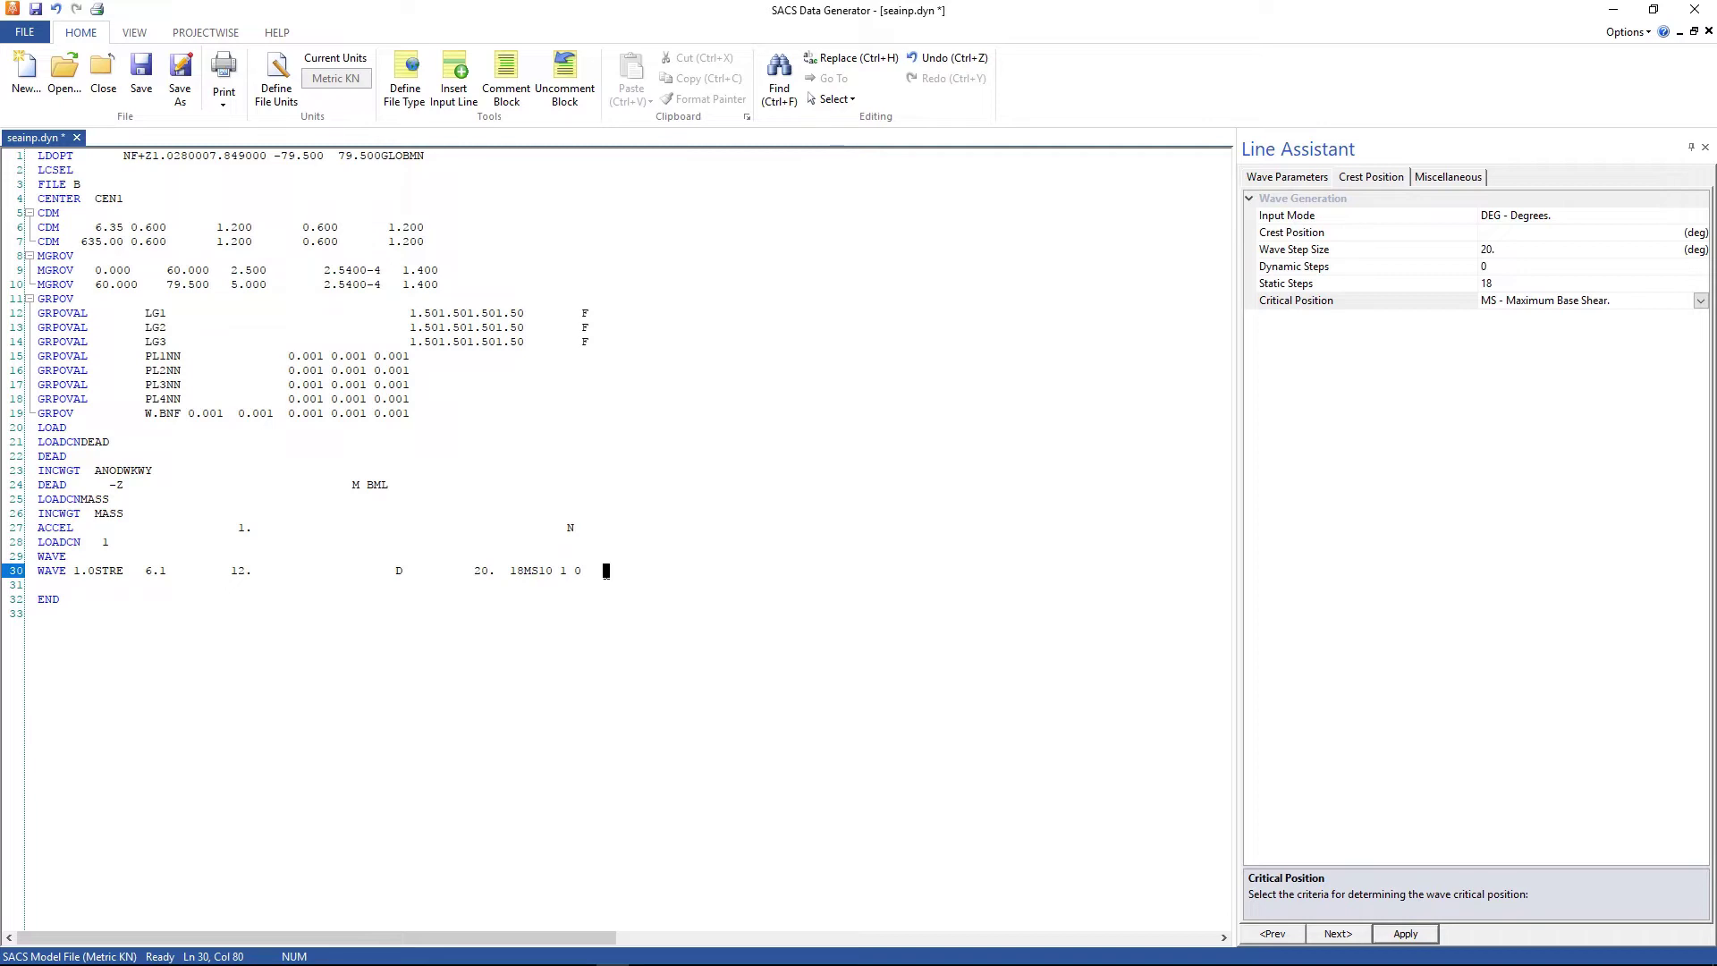
Step: Duplicate lines 28–30 of load condition 1 and set the copied wave direction to 90
{"action": "left_click_drag", "start_coordinate": [606, 571], "coordinate": [35, 547]}
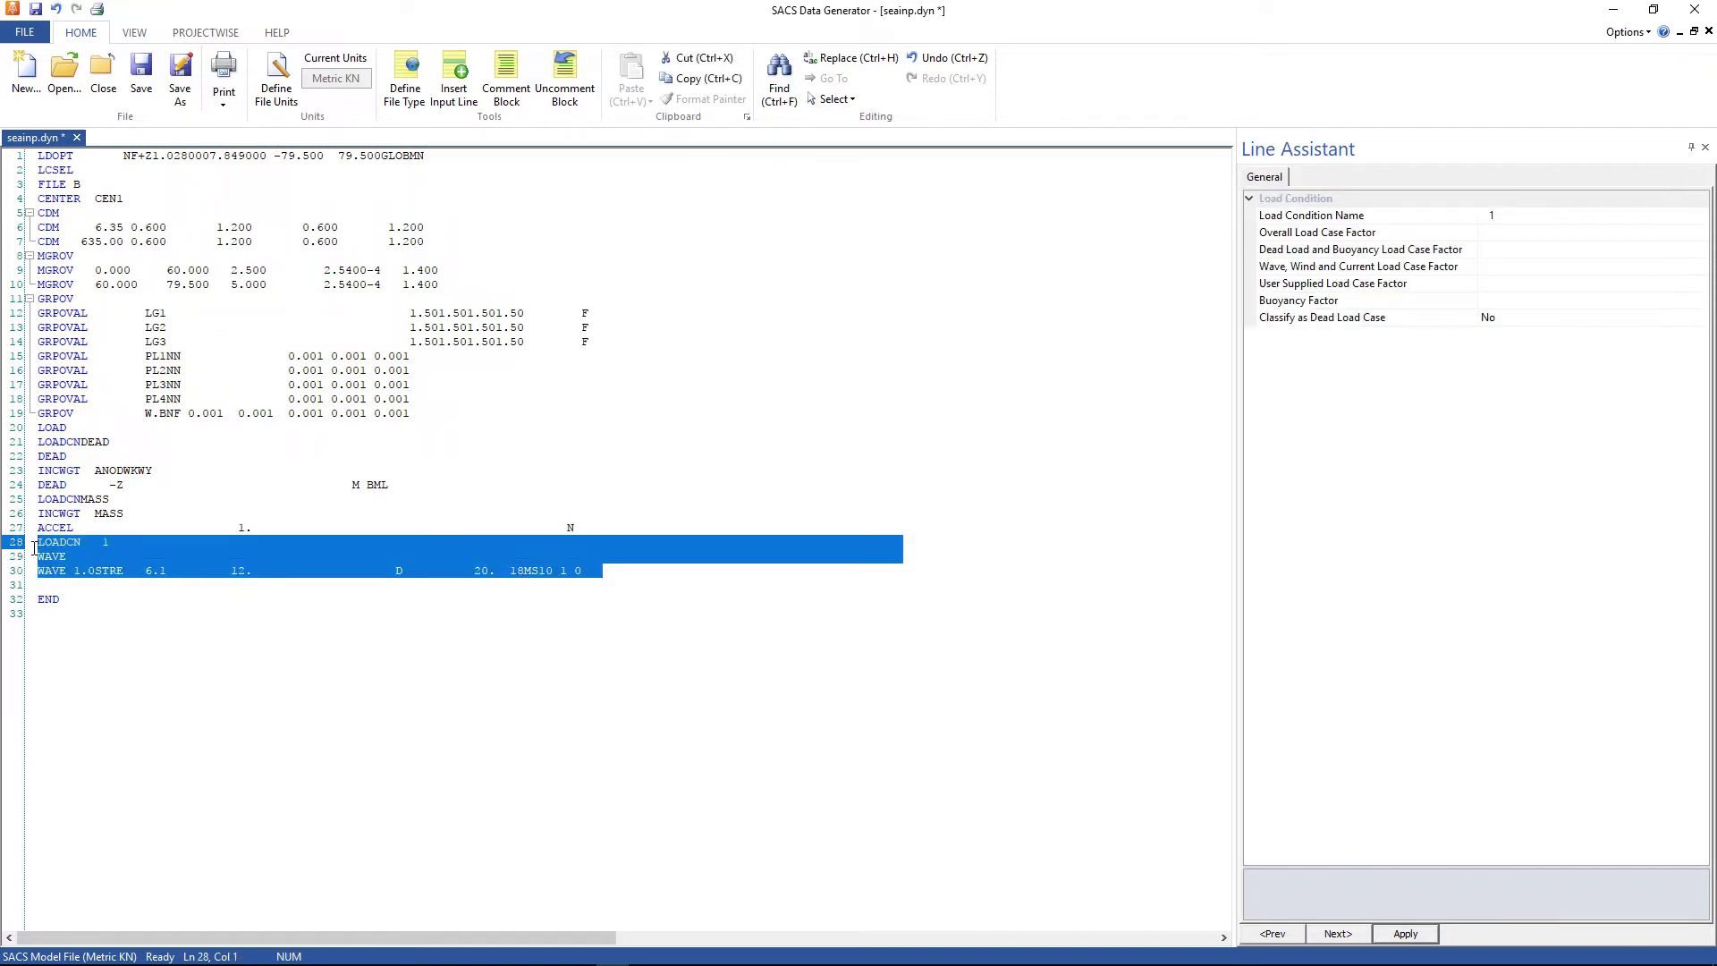
{"action": "key", "text": "ctrl+c"}
{"action": "left_click", "coordinate": [42, 587]}
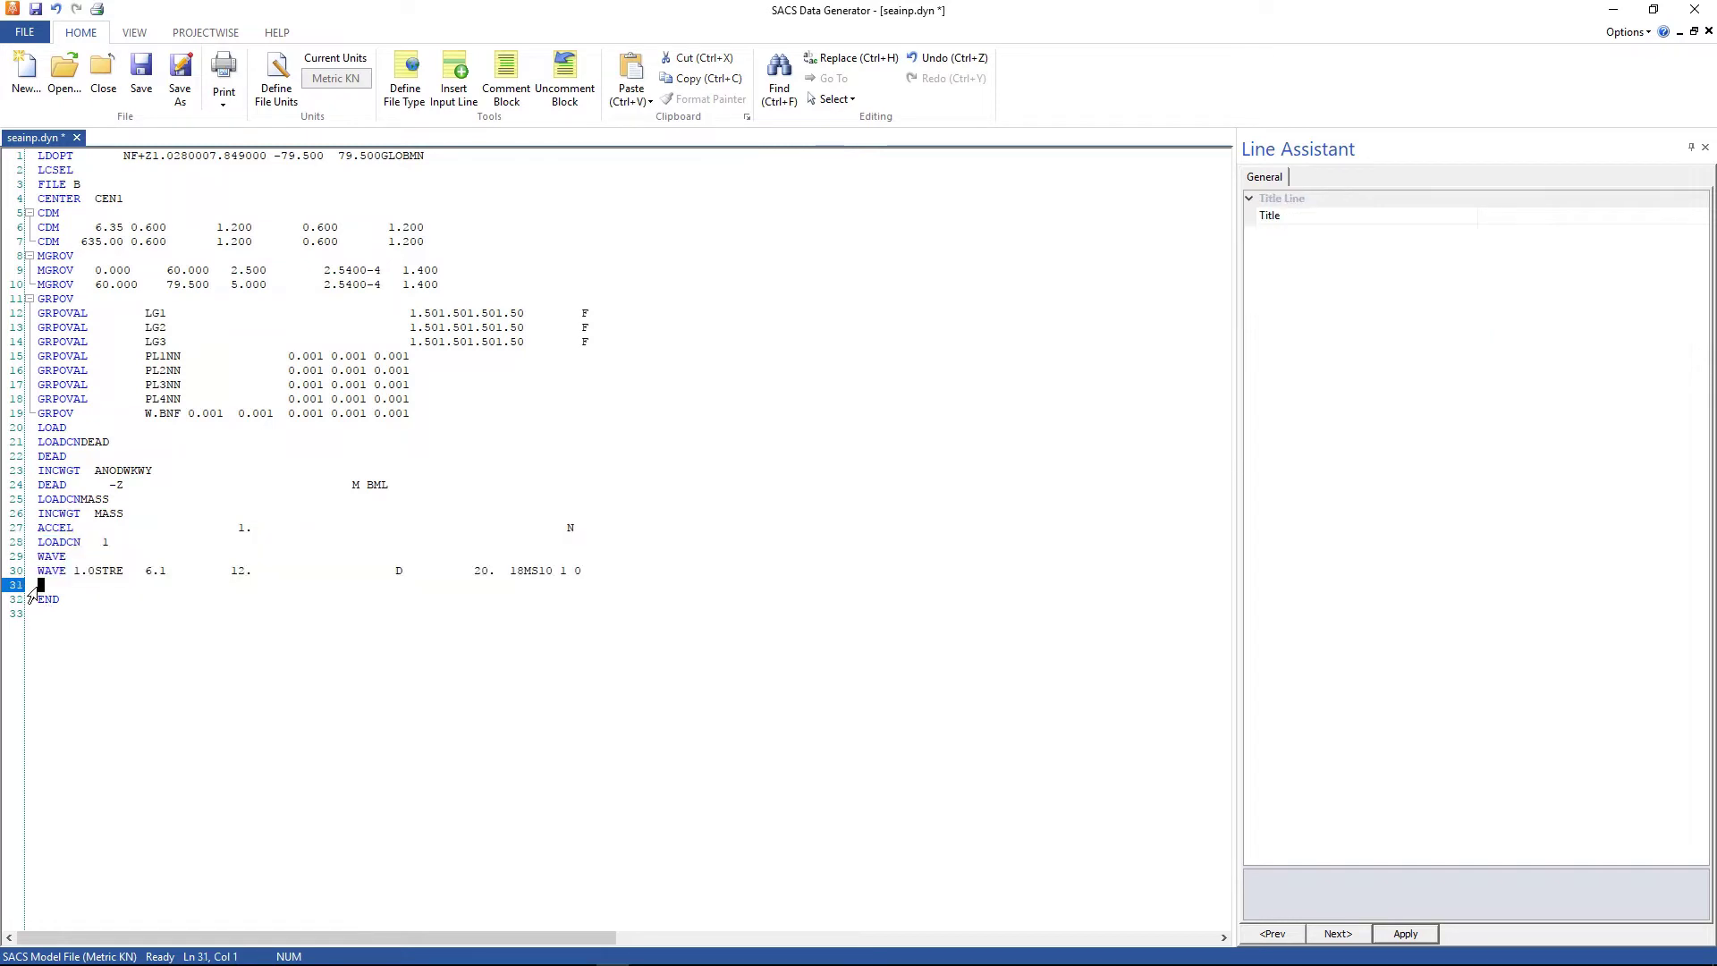
{"action": "key", "text": "ctrl+v"}
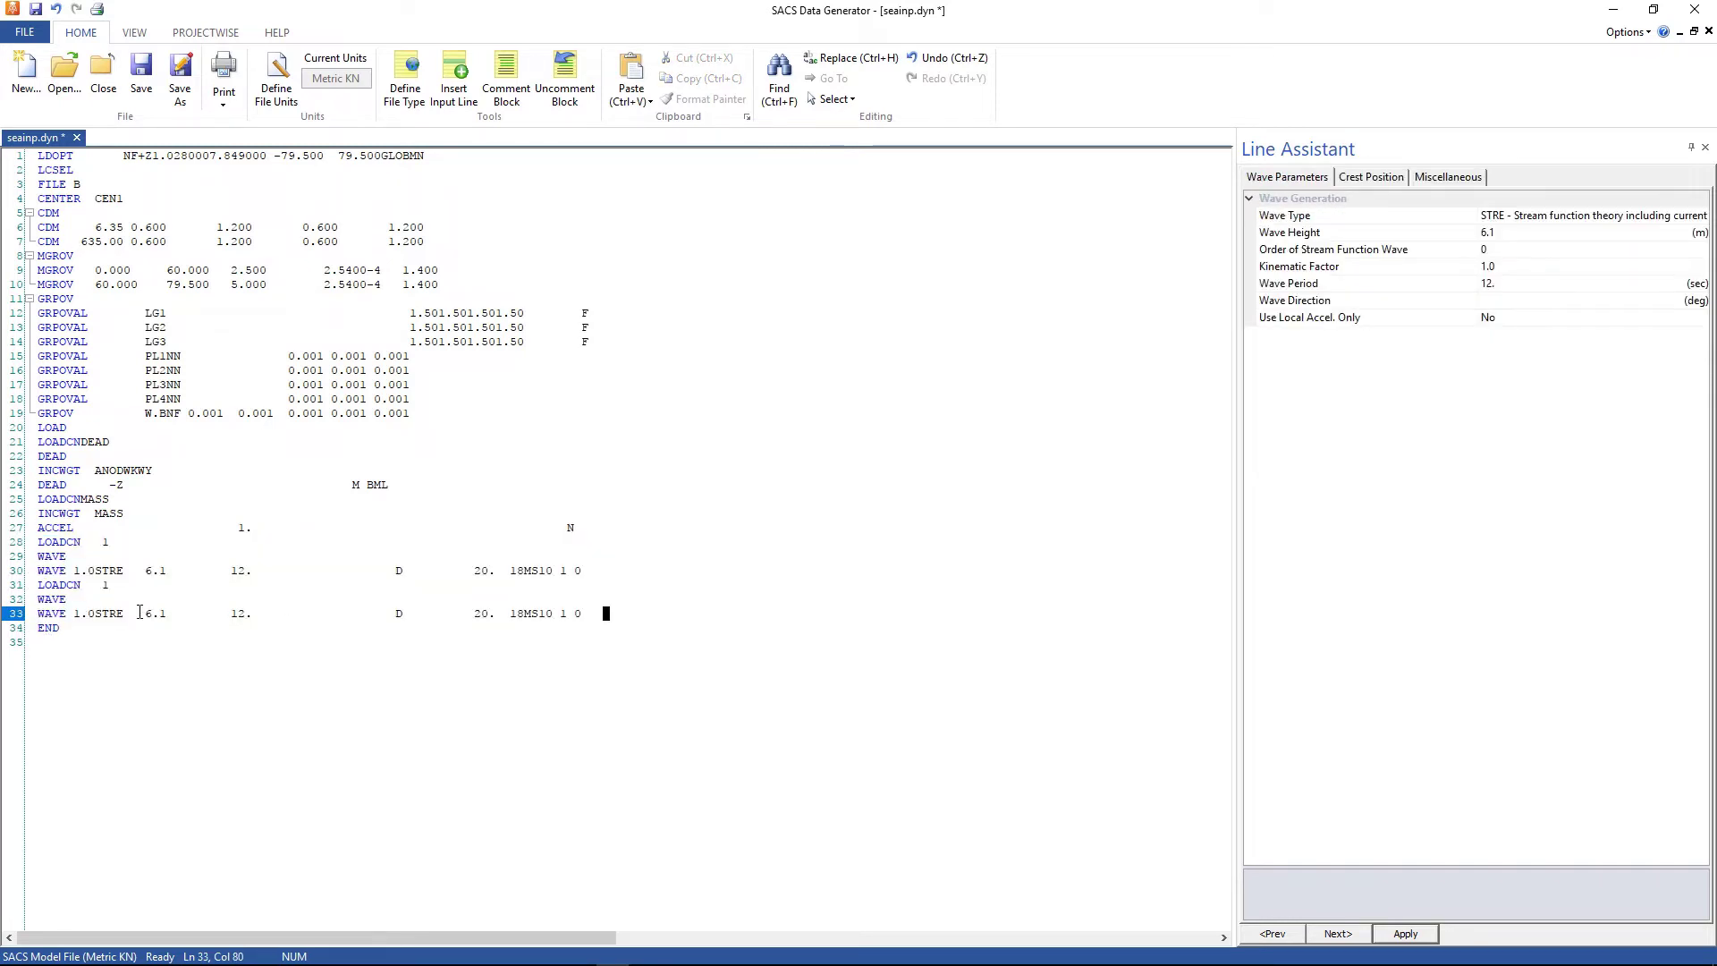
{"action": "left_click", "coordinate": [46, 613]}
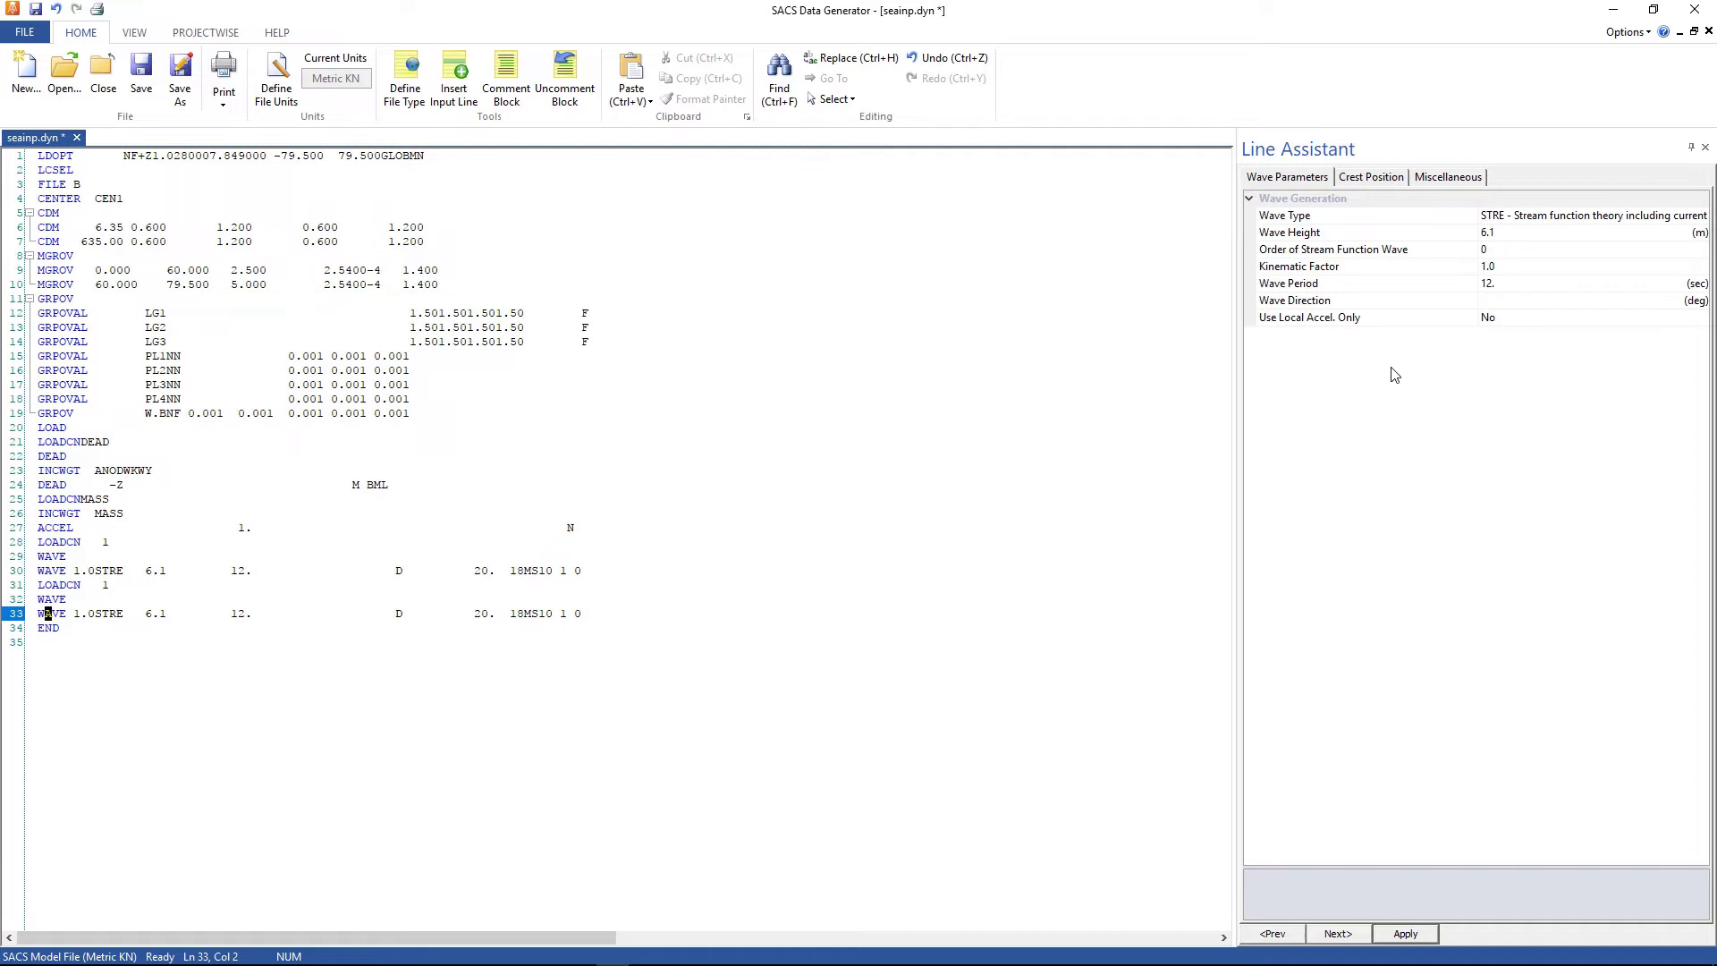
{"action": "left_click", "coordinate": [1493, 301]}
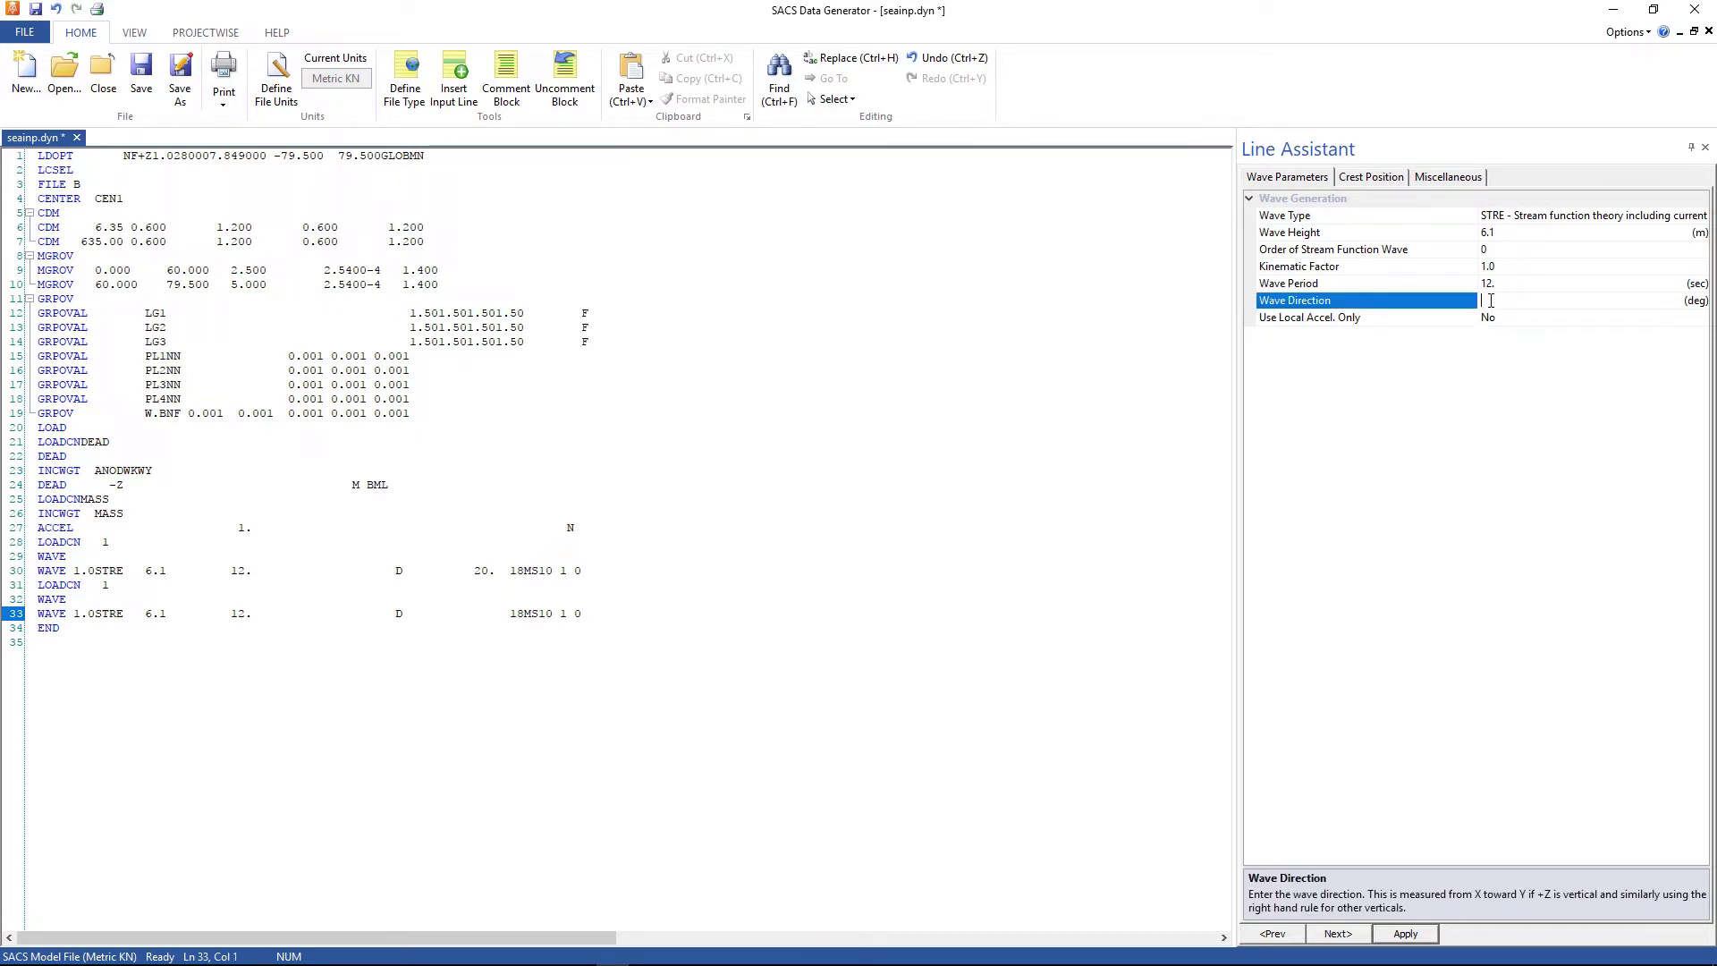
{"action": "type", "text": "90"}
Step: Rename the copied load condition to 2 and leave a blank line before END
{"action": "left_click", "coordinate": [105, 584]}
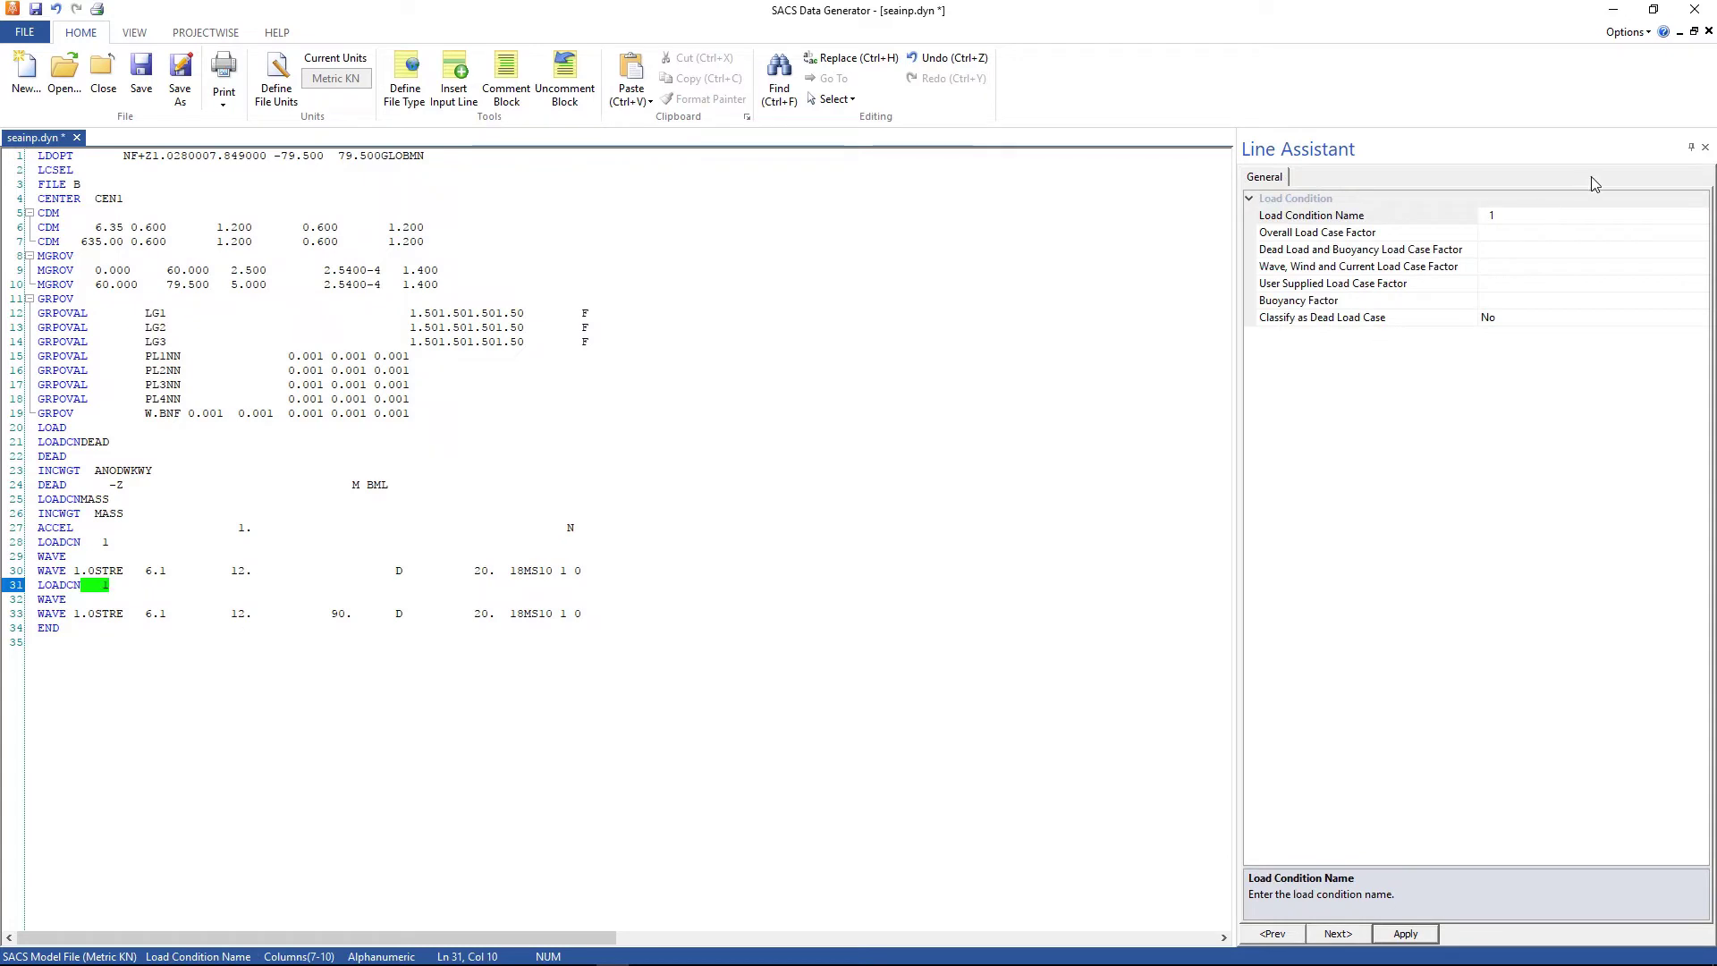
{"action": "left_click", "coordinate": [1539, 213]}
{"action": "type", "text": "2"}
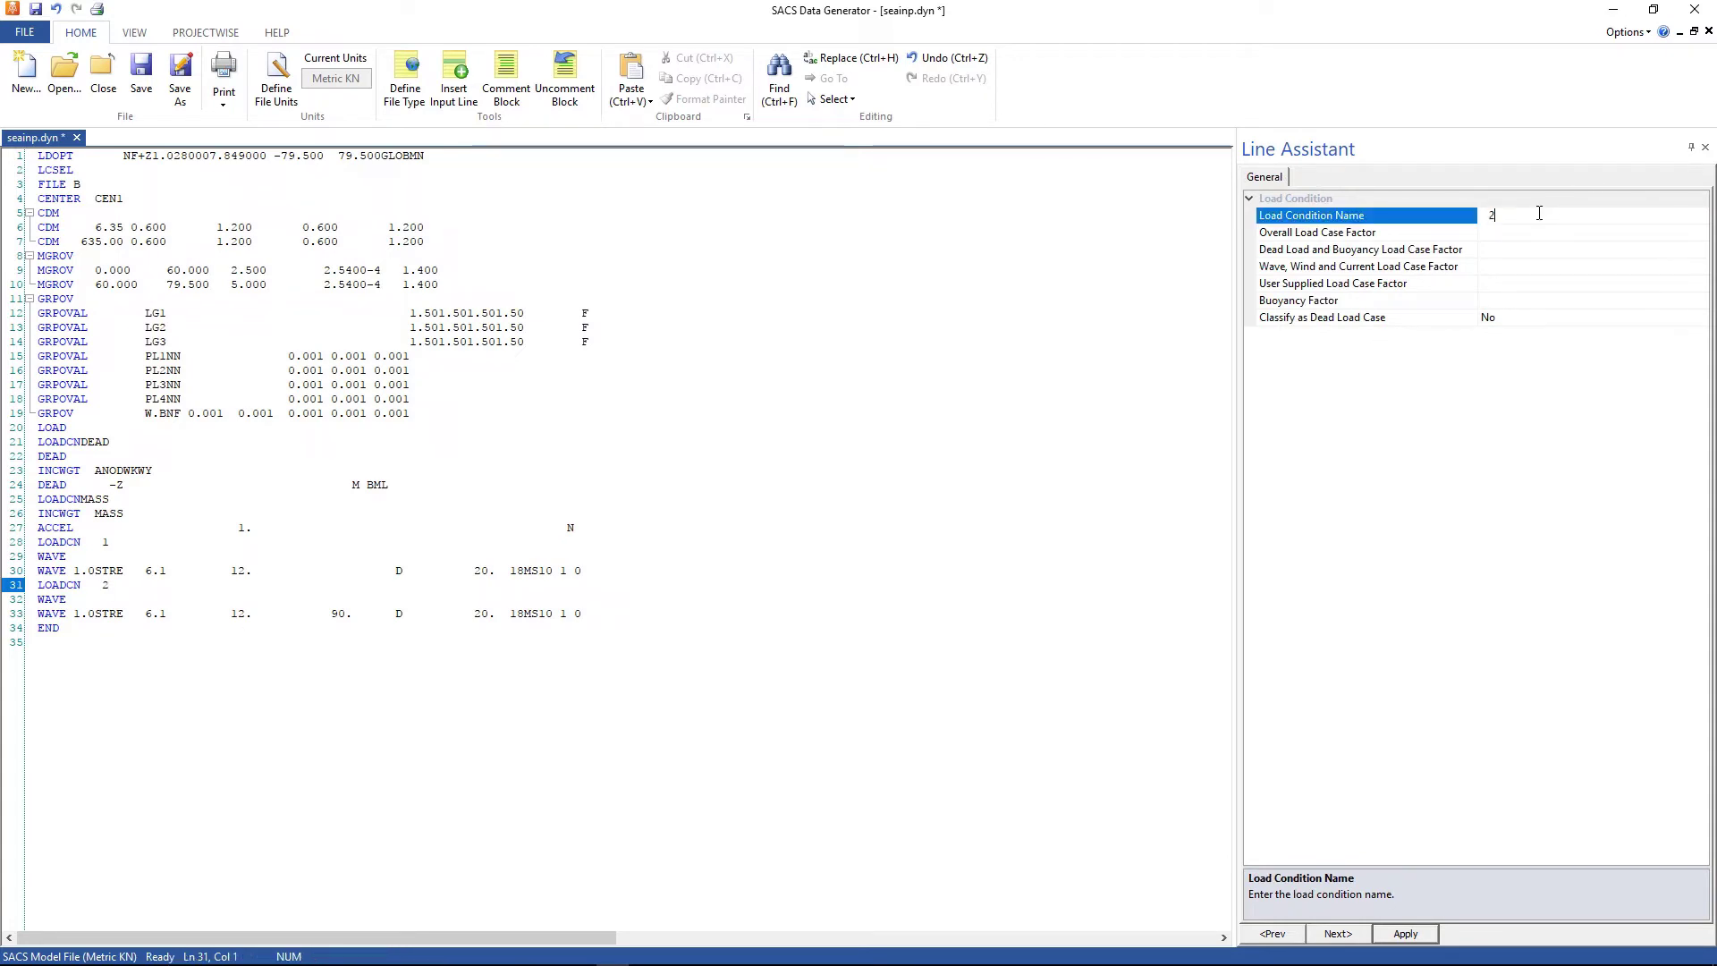
{"action": "left_click", "coordinate": [1405, 936]}
{"action": "left_click", "coordinate": [1405, 935]}
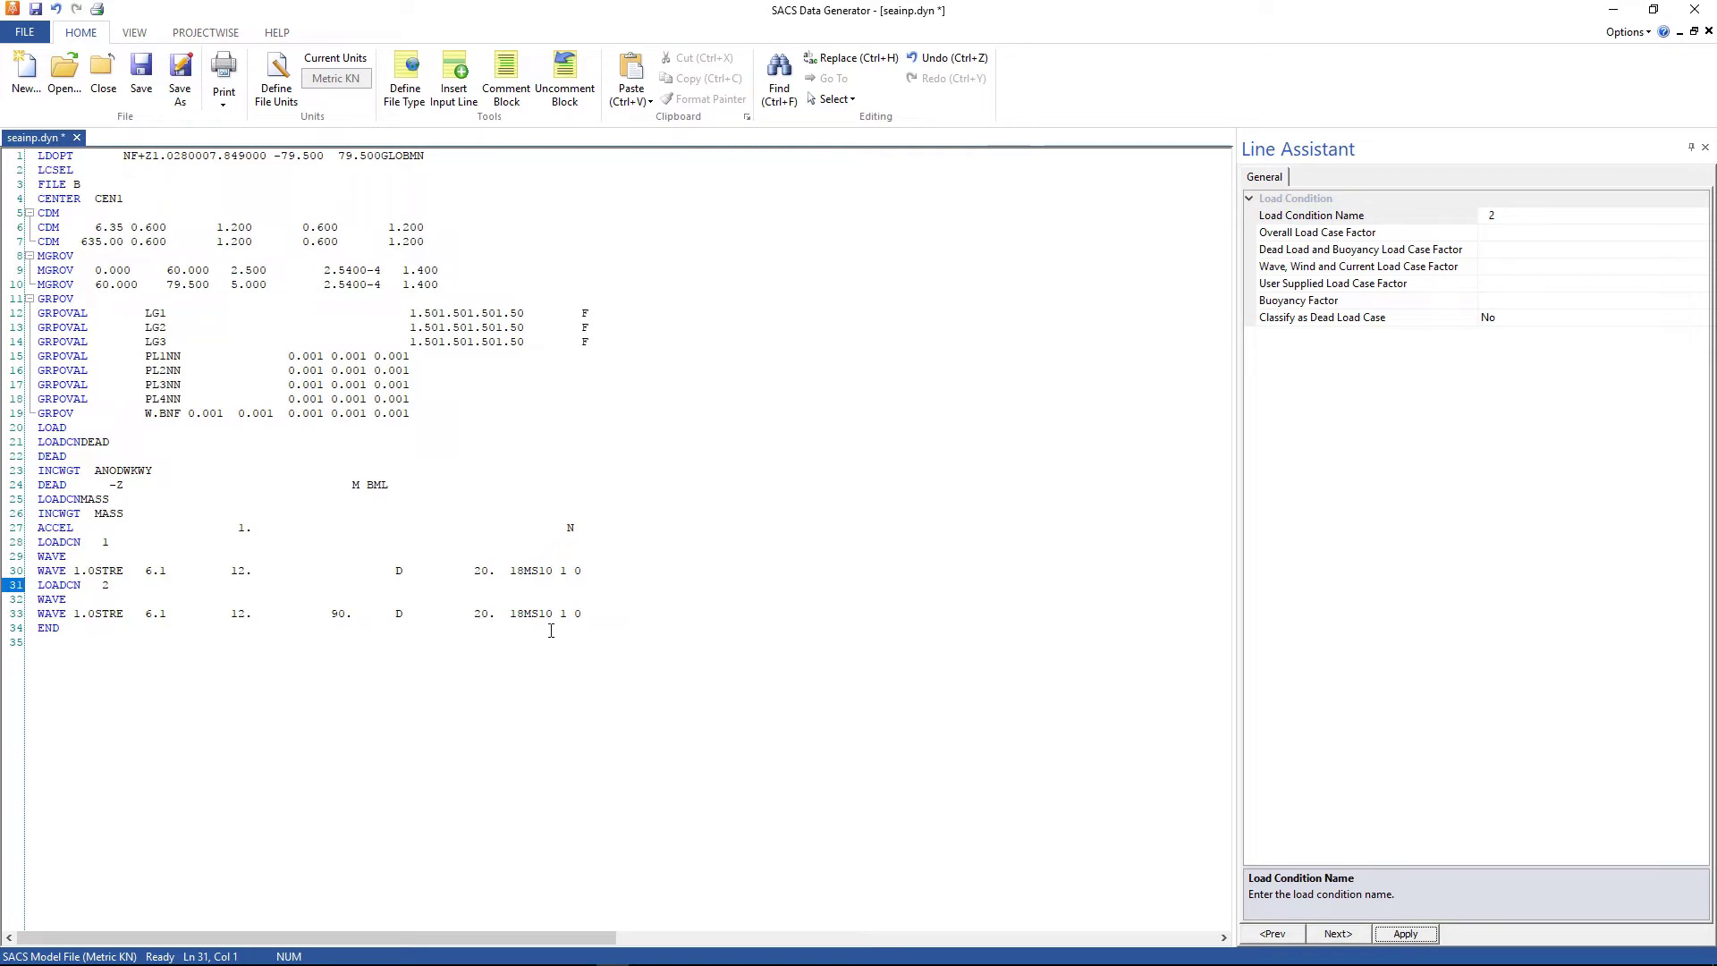
{"action": "left_click", "coordinate": [595, 613]}
{"action": "key", "text": "Return"}
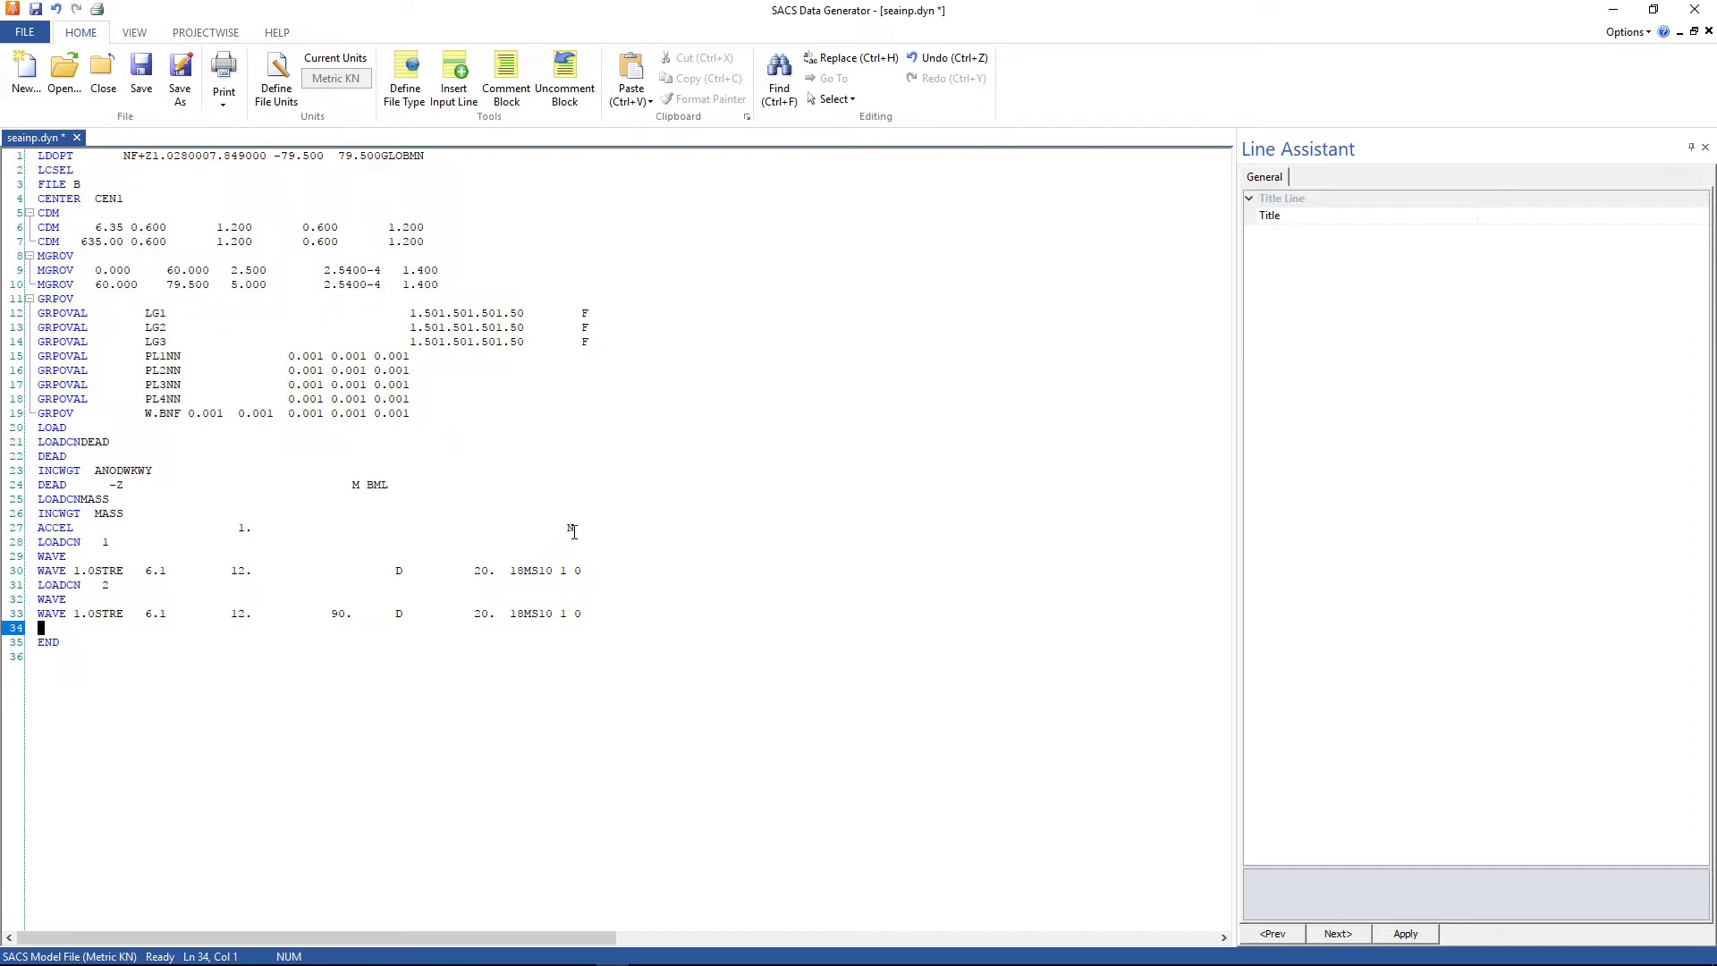
Step: Insert an LCOMB load combination card with its header, named SUPX
{"action": "left_click", "coordinate": [453, 77]}
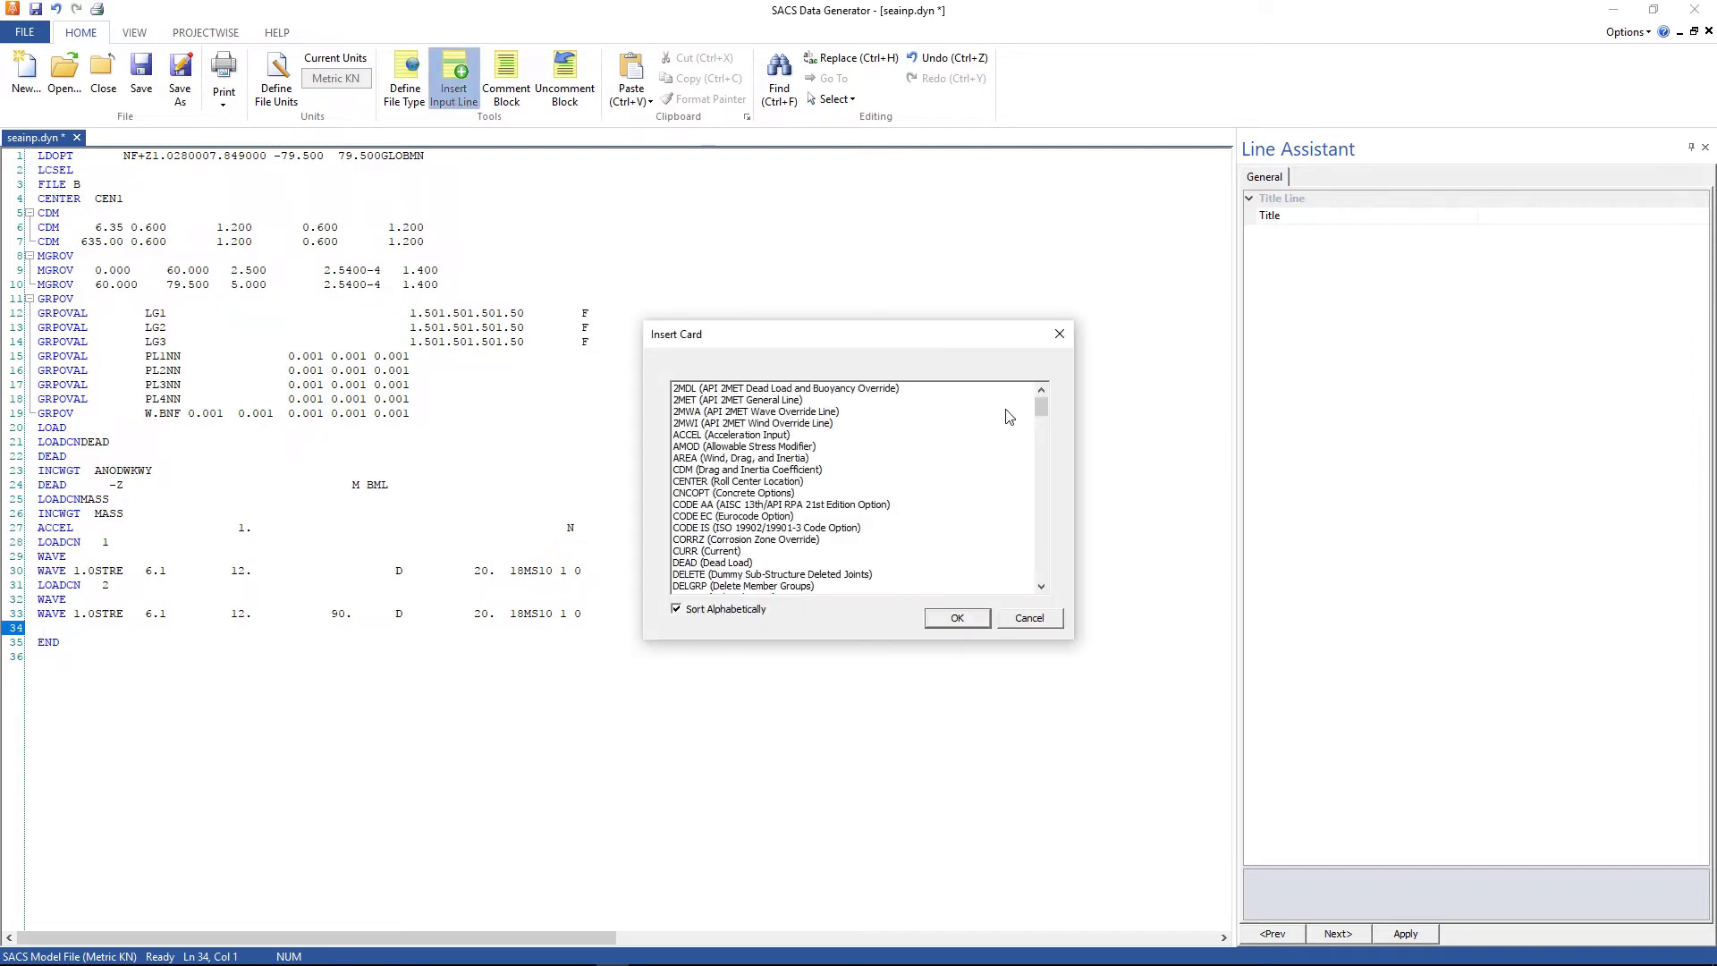
{"action": "left_click_drag", "start_coordinate": [1042, 410], "coordinate": [1045, 450]}
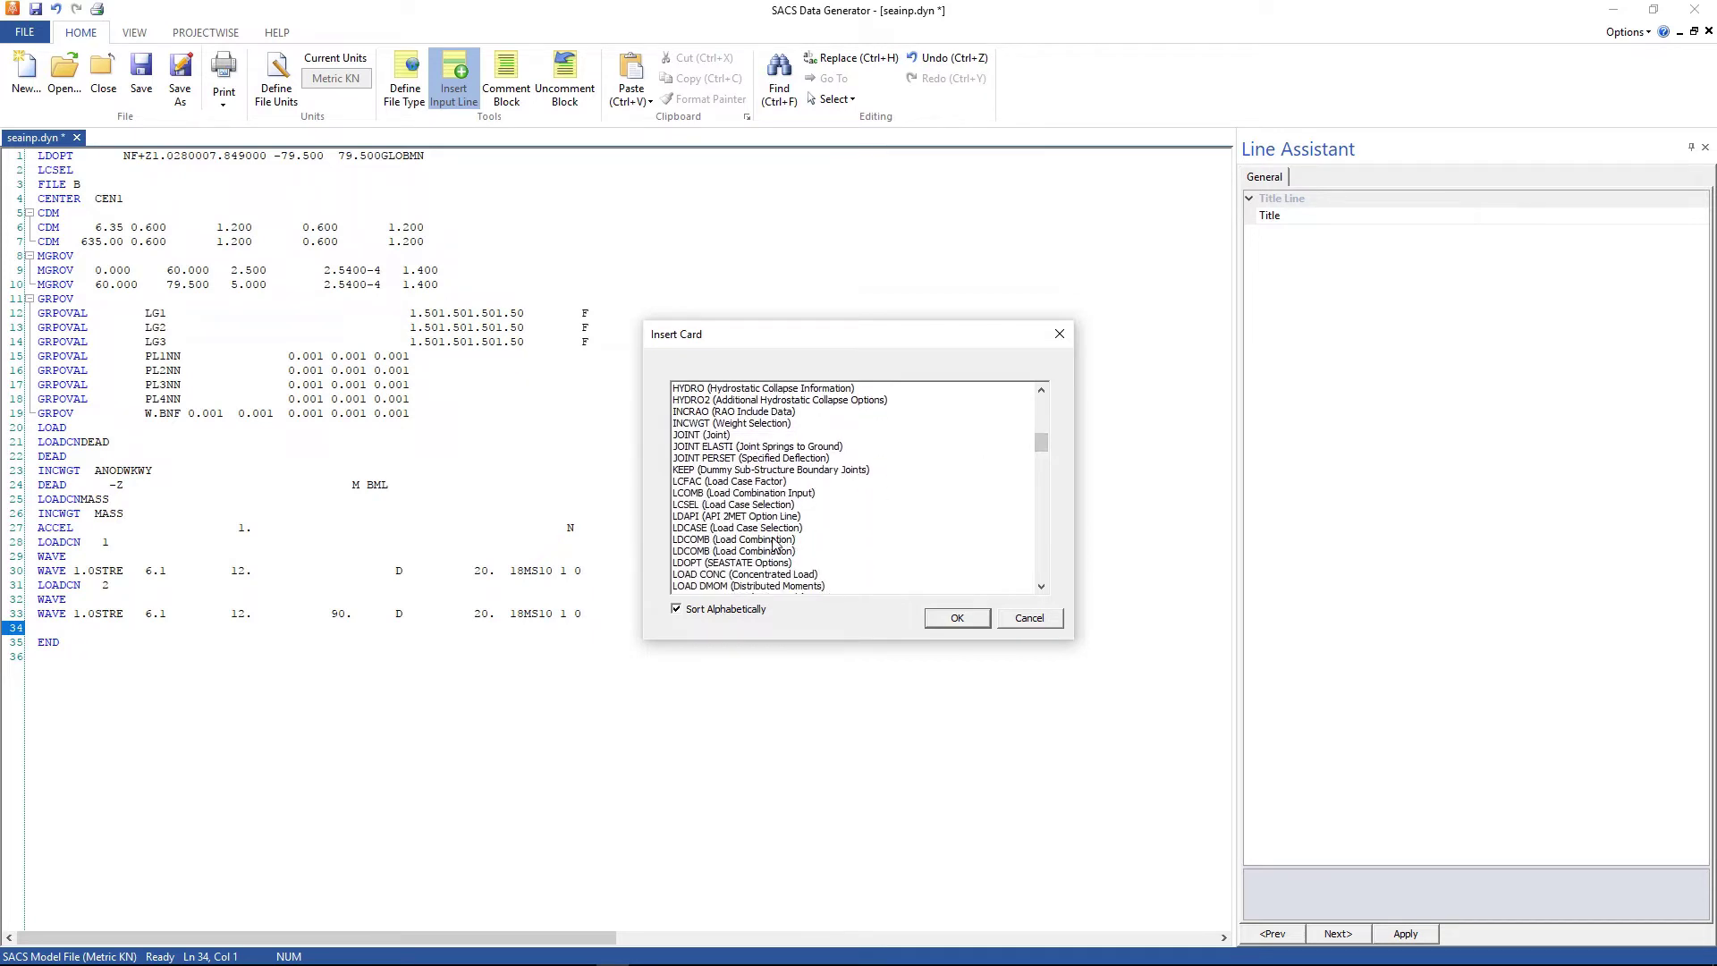
{"action": "left_click", "coordinate": [782, 494]}
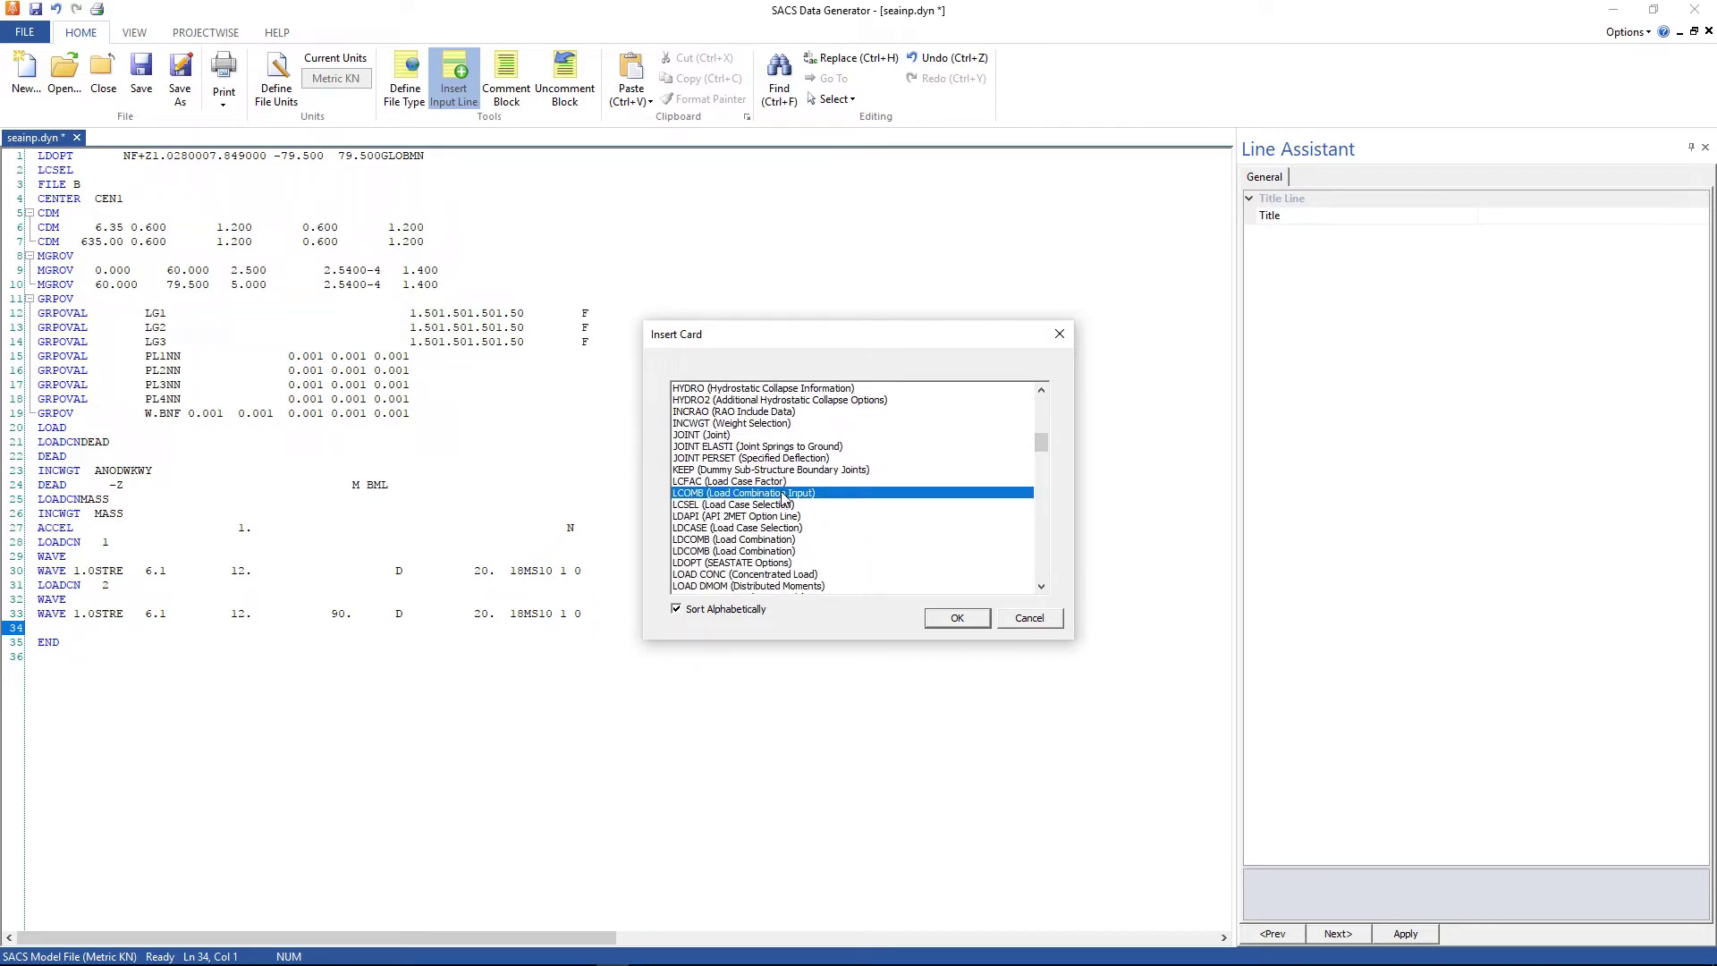
{"action": "left_click", "coordinate": [956, 619]}
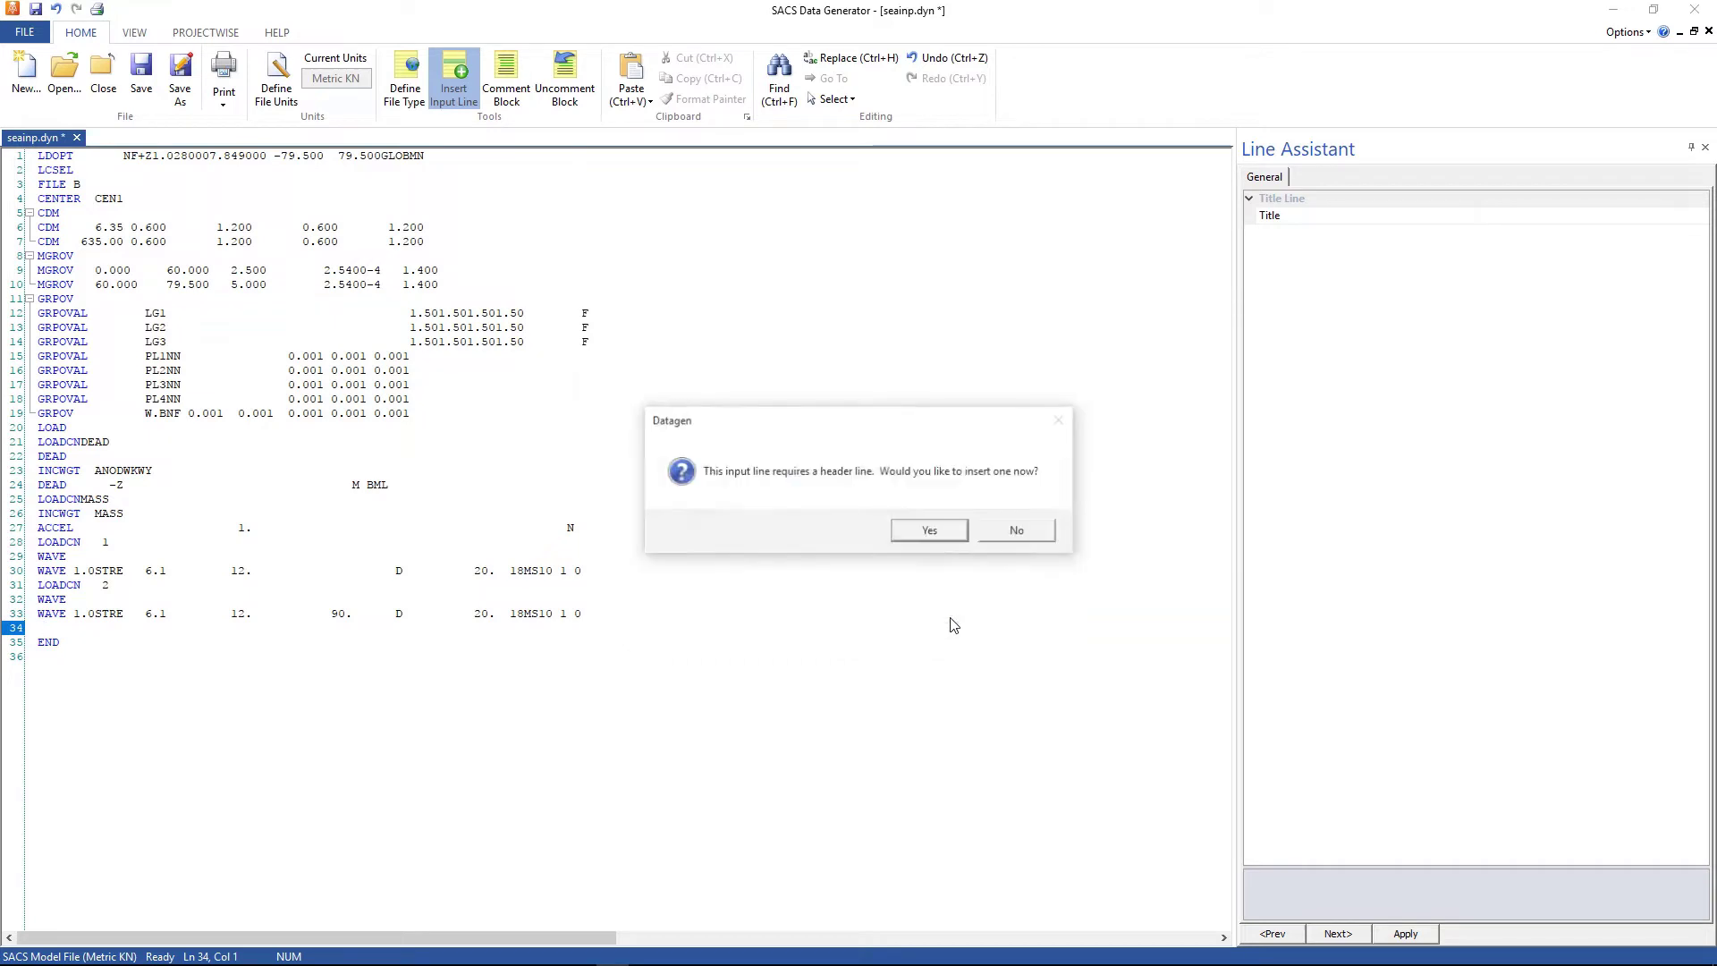
{"action": "left_click", "coordinate": [935, 531]}
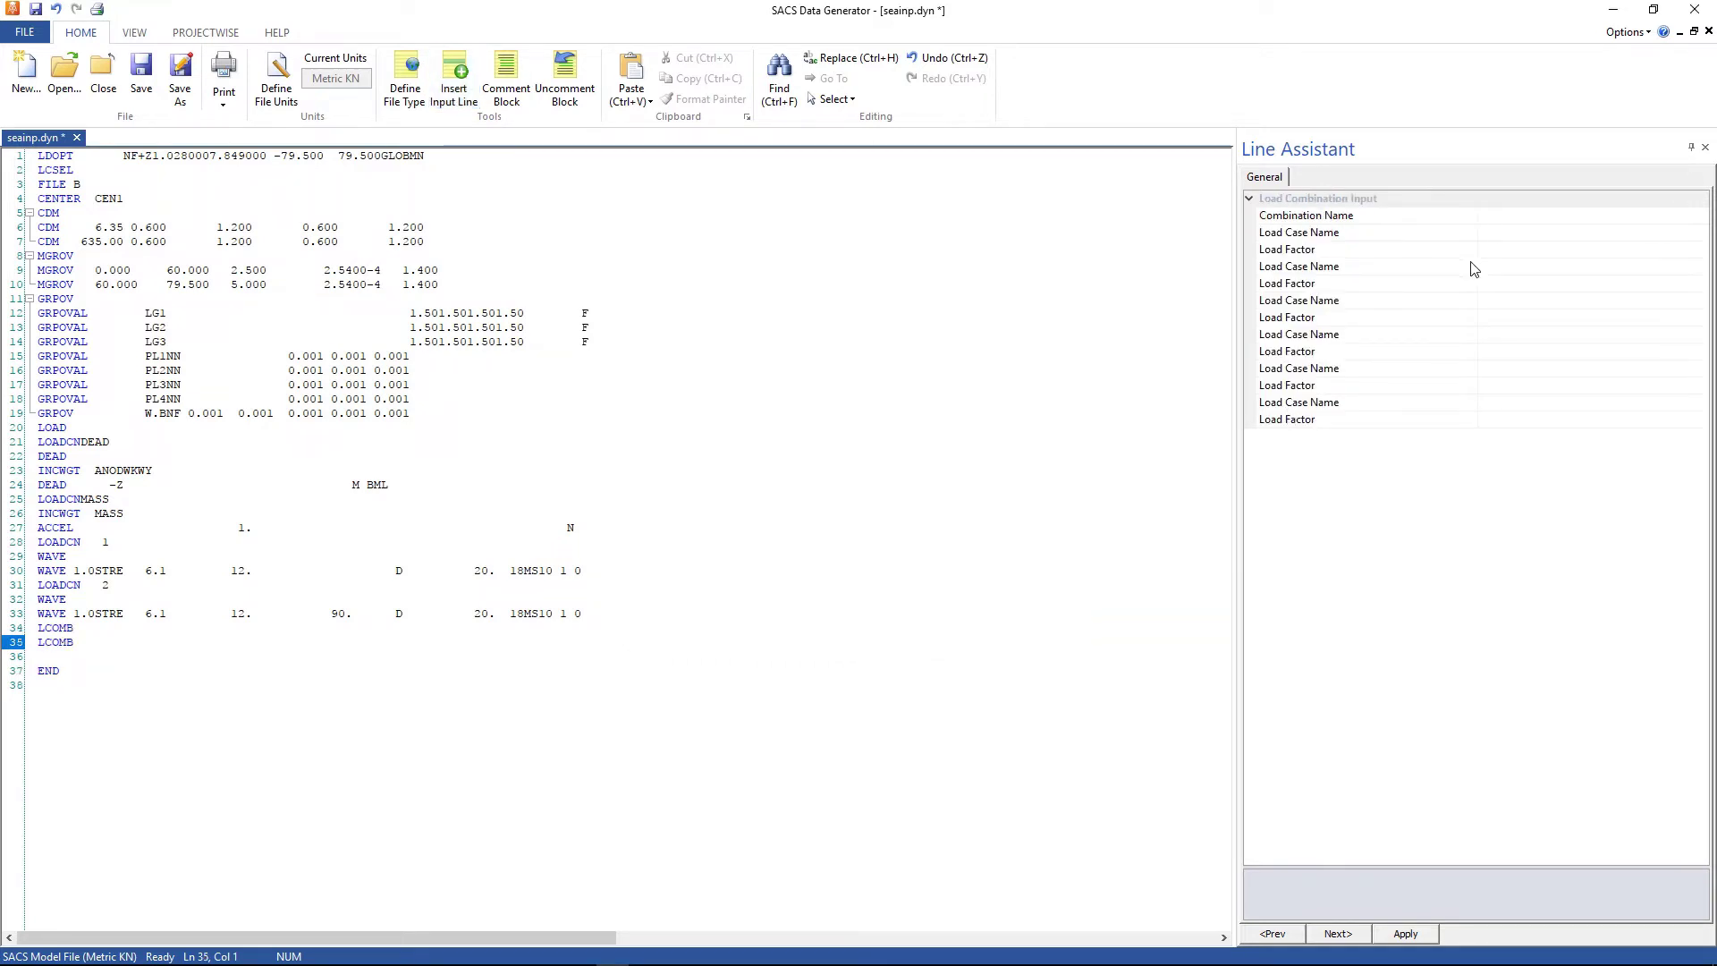
{"action": "left_click", "coordinate": [1505, 220]}
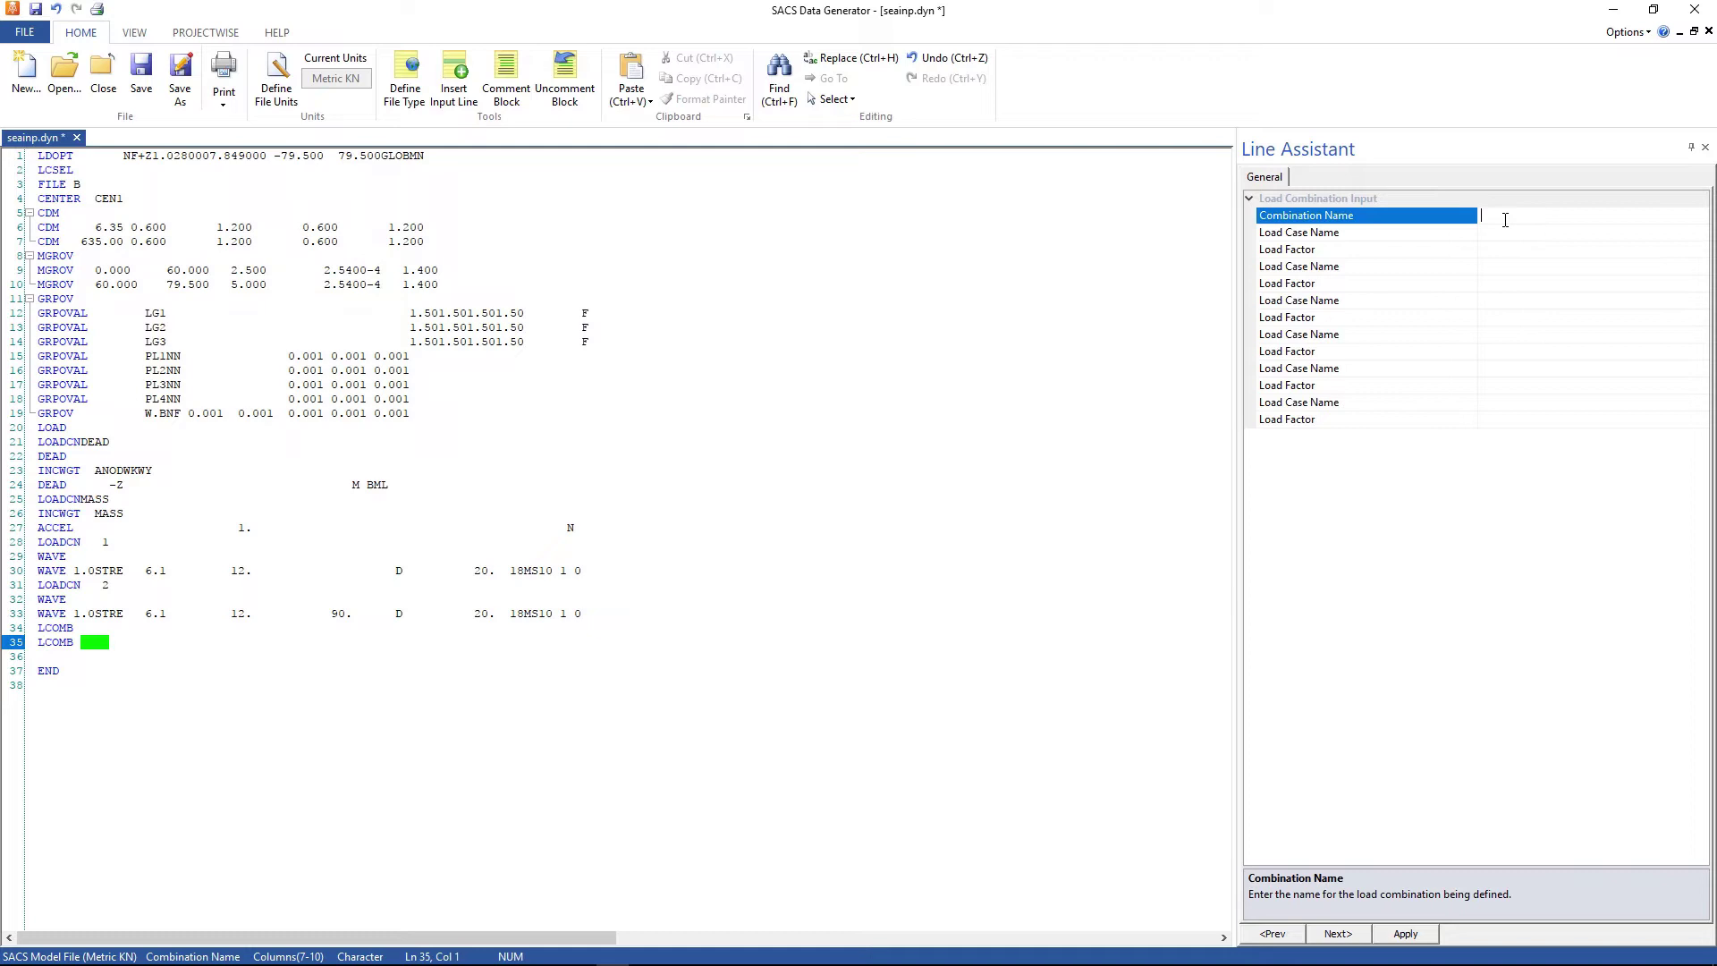
{"action": "type", "text": "SUPX"}
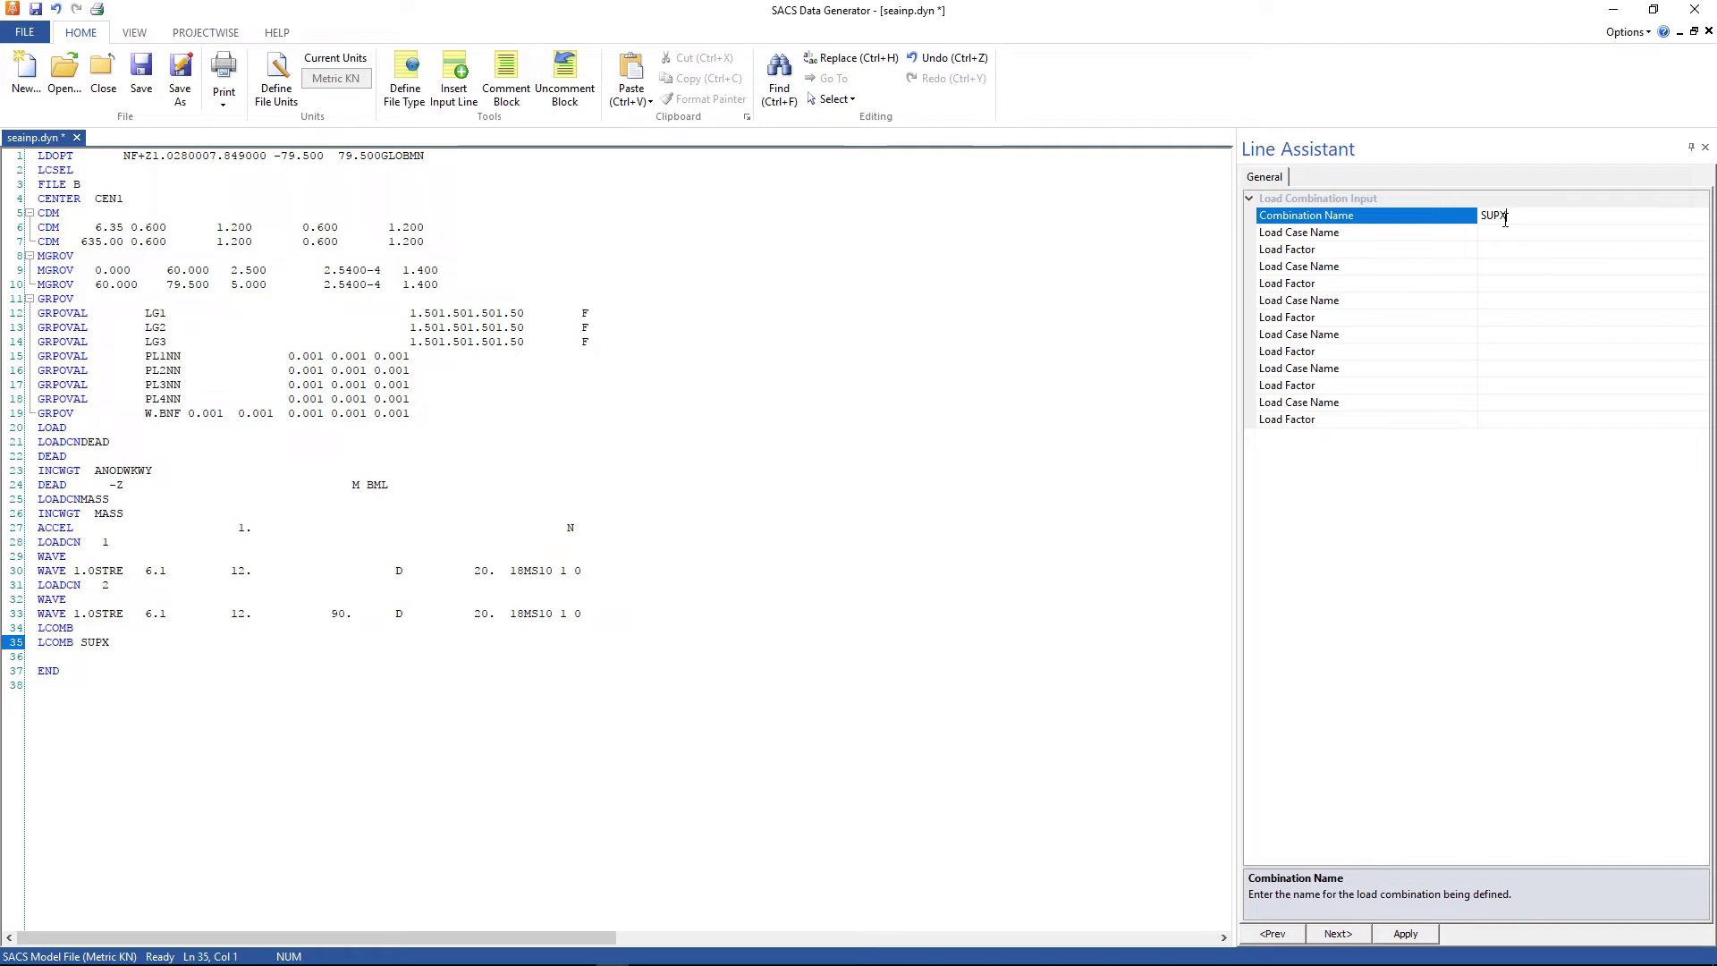
{"action": "key", "text": "Return"}
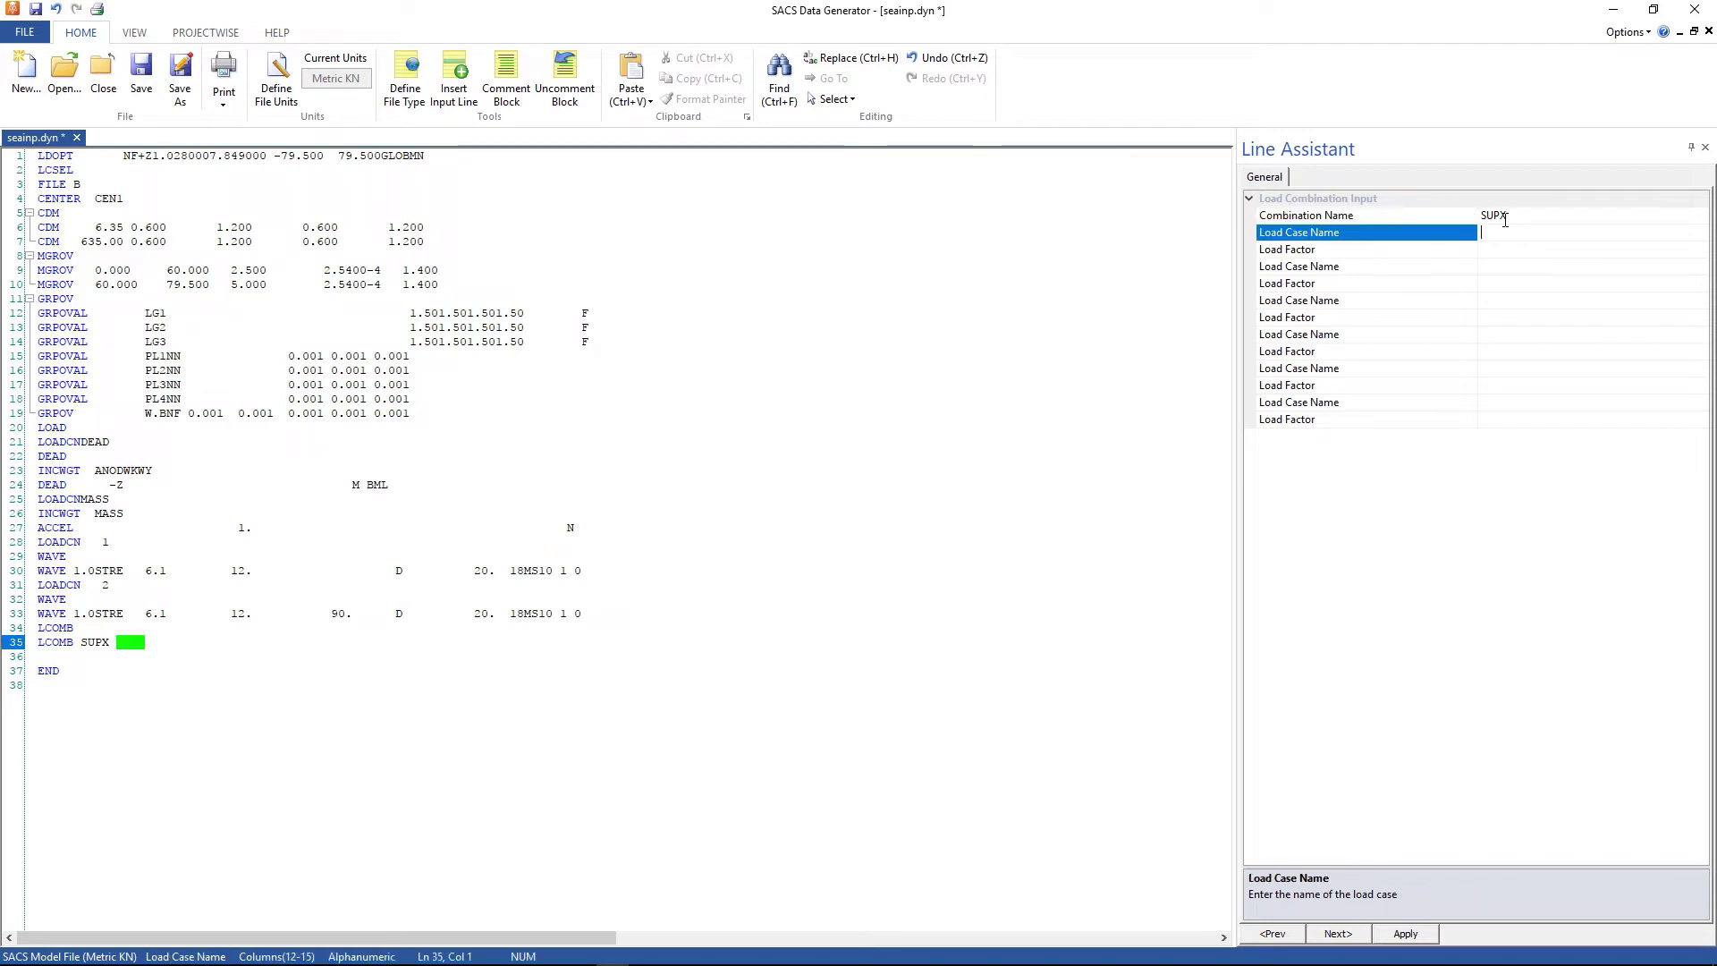
Step: Combine DEAD, MASS and load case 1 in SUPX, each with factor 1.0
{"action": "type", "text": "DEAD"}
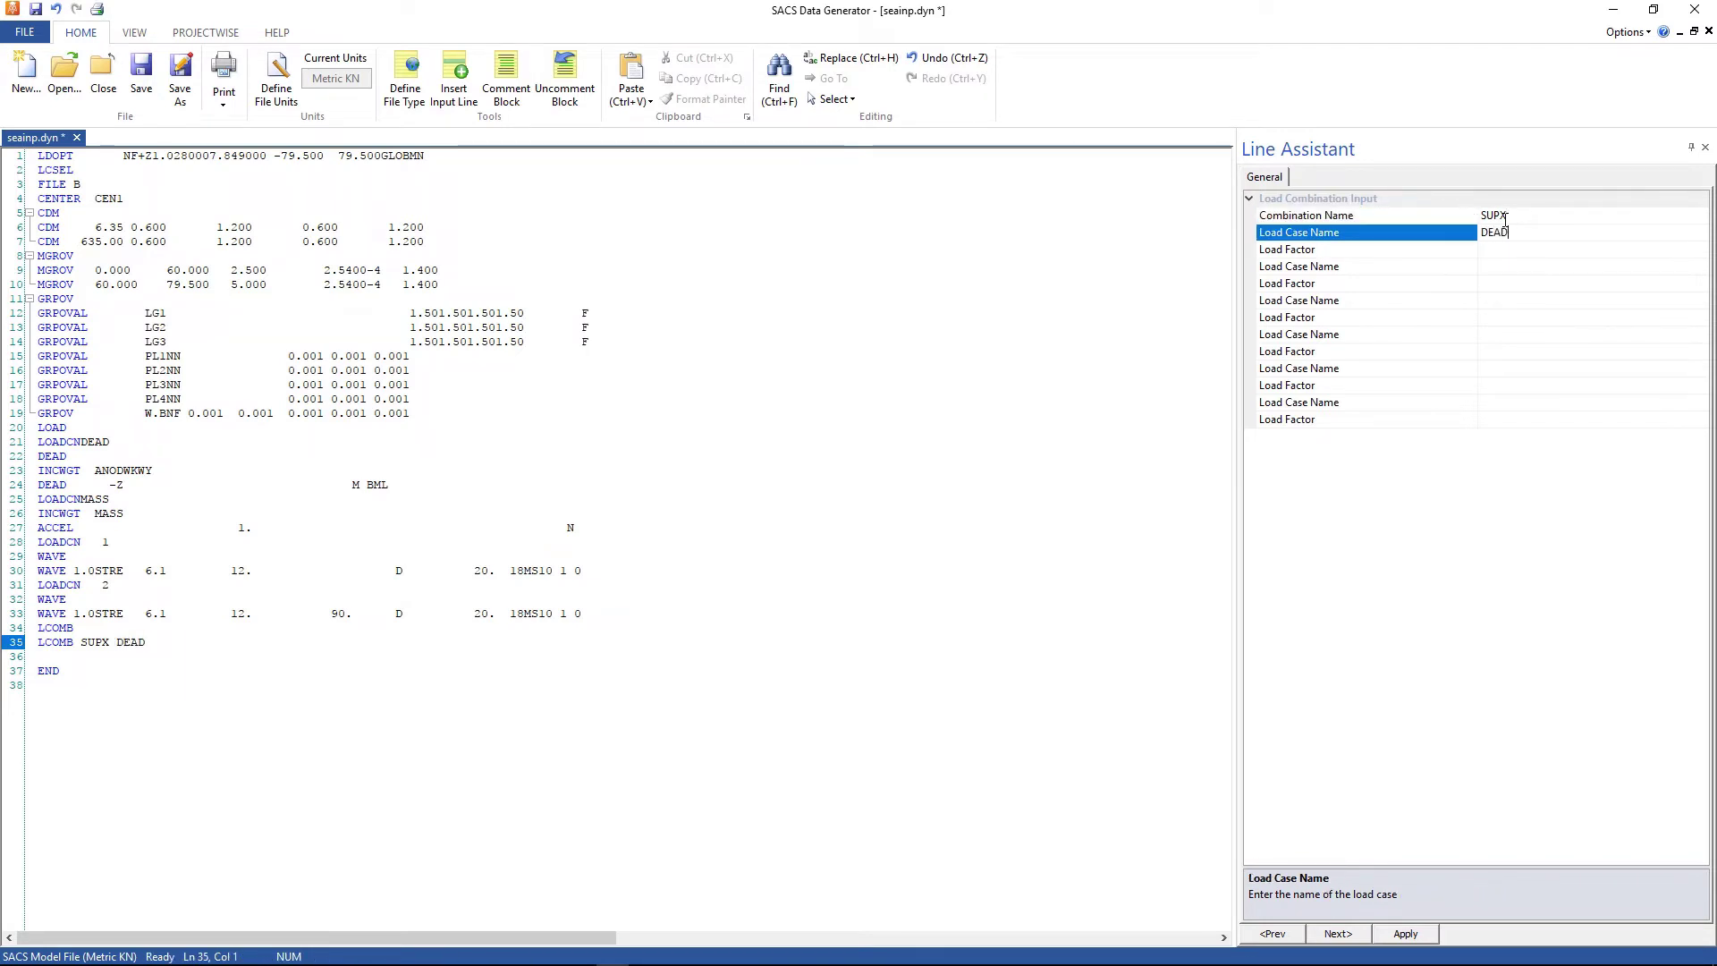
{"action": "key", "text": "Return"}
{"action": "type", "text": "1.0"}
{"action": "key", "text": "Return"}
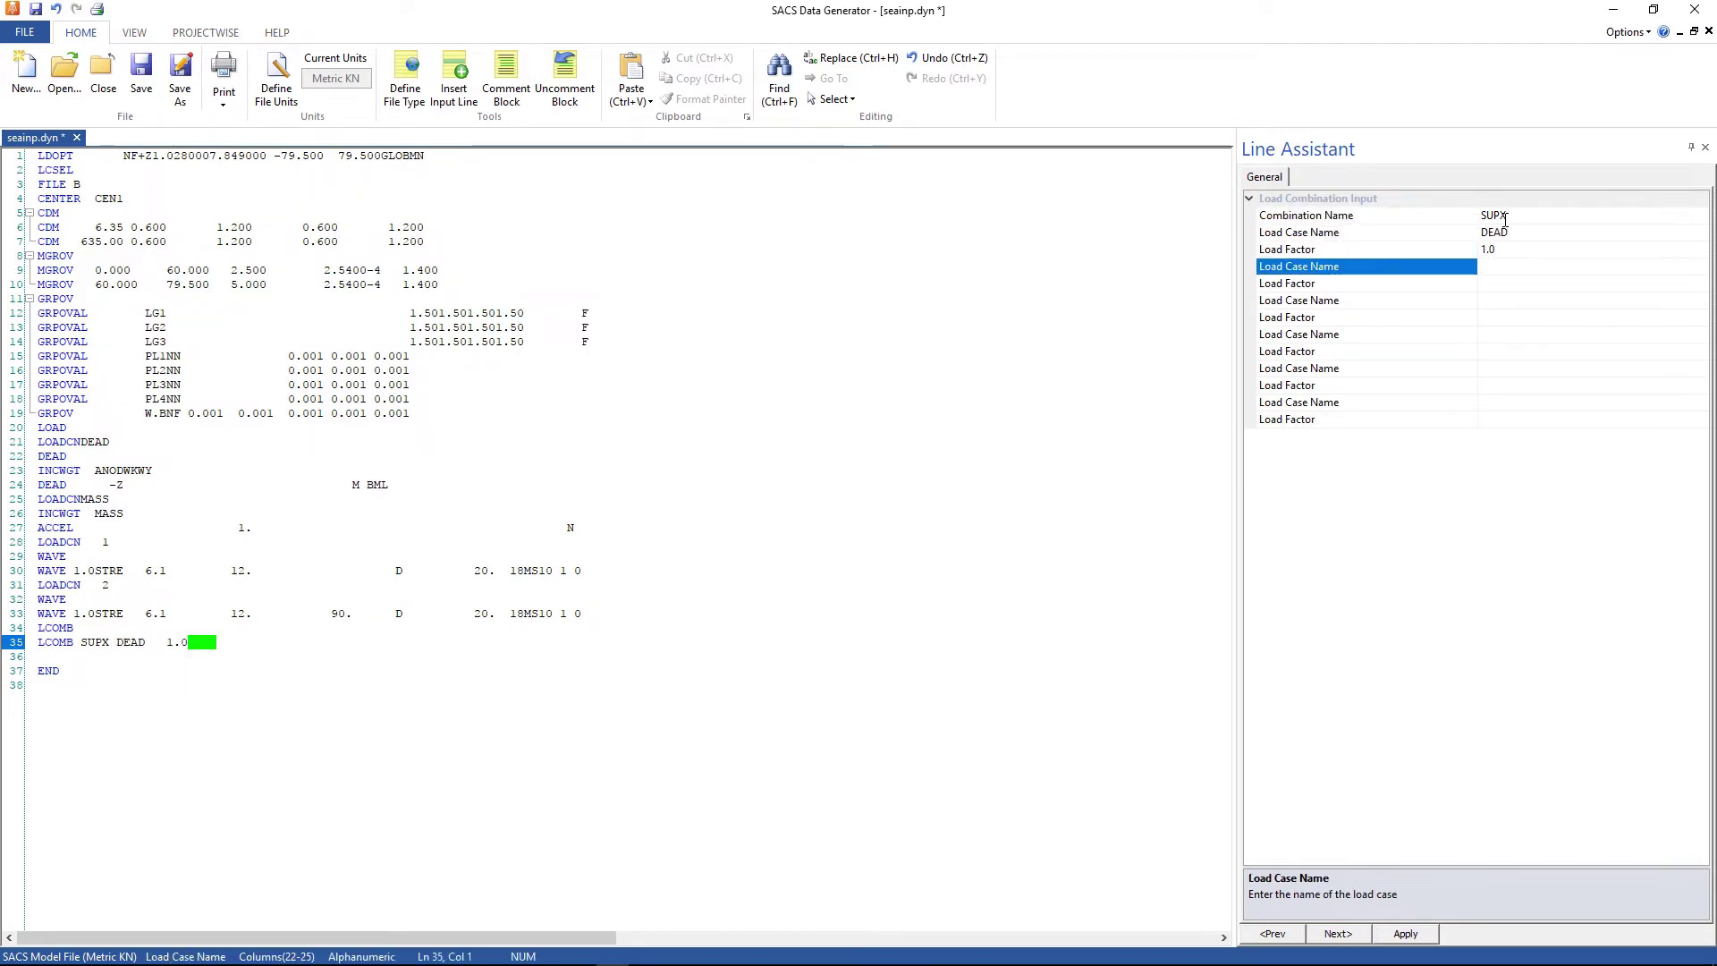
{"action": "type", "text": "MASS"}
{"action": "key", "text": "Return"}
{"action": "type", "text": "1.0"}
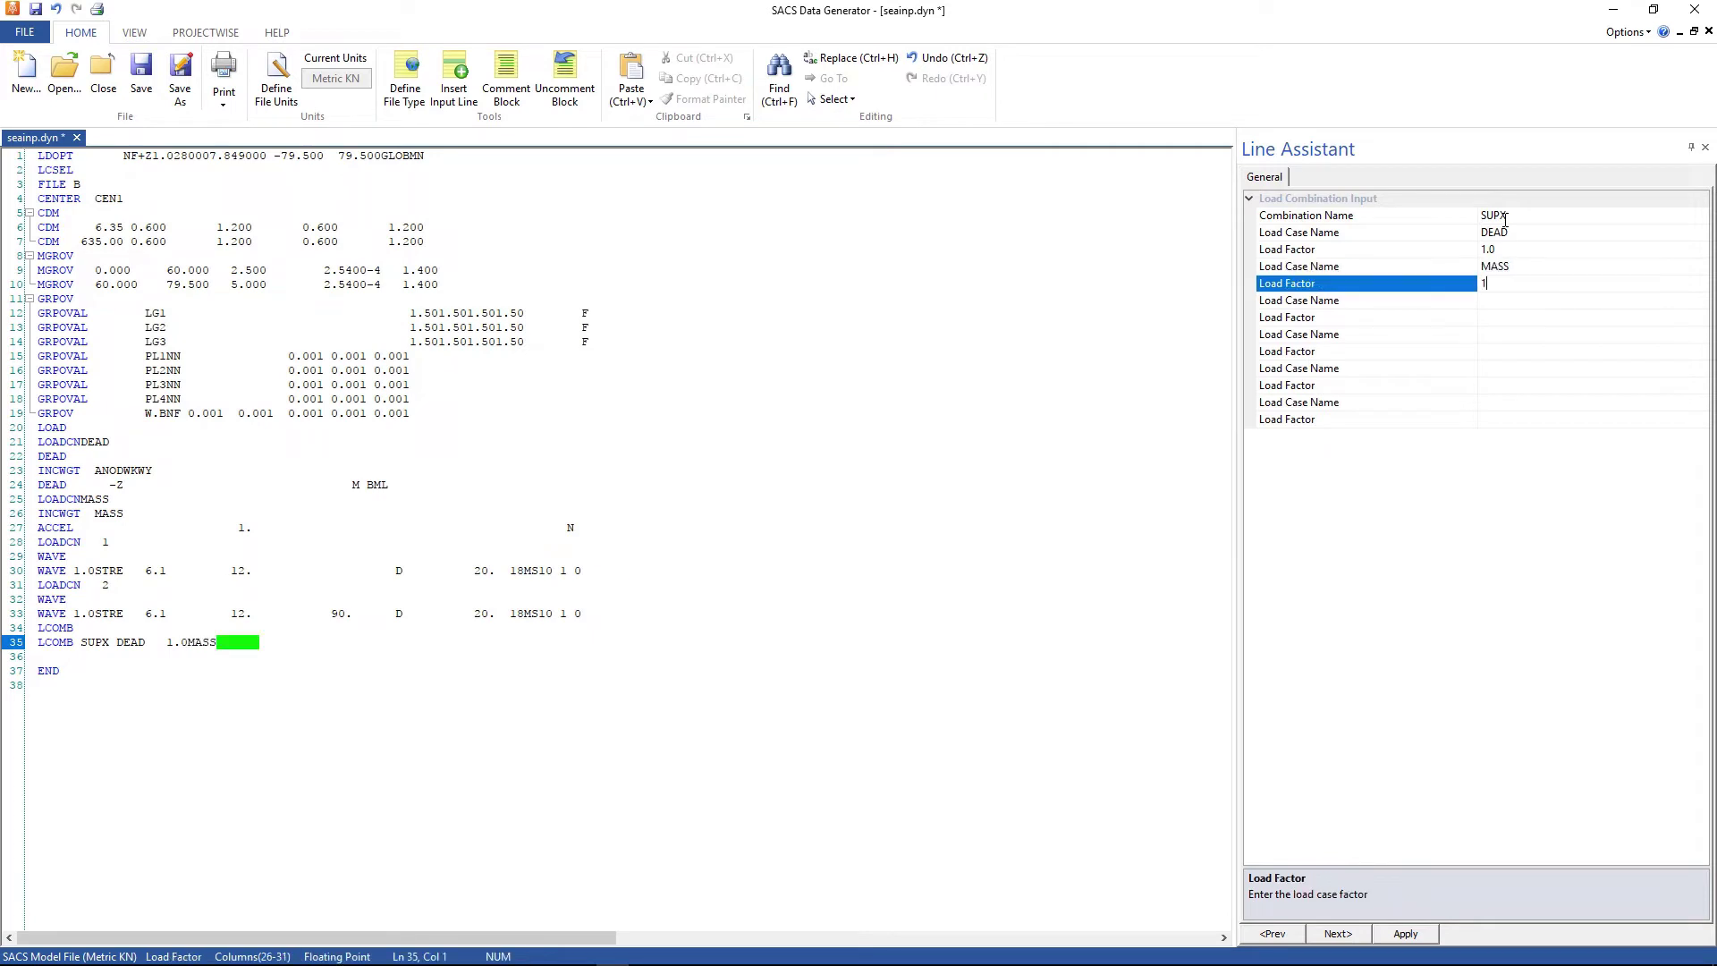
{"action": "key", "text": "Return"}
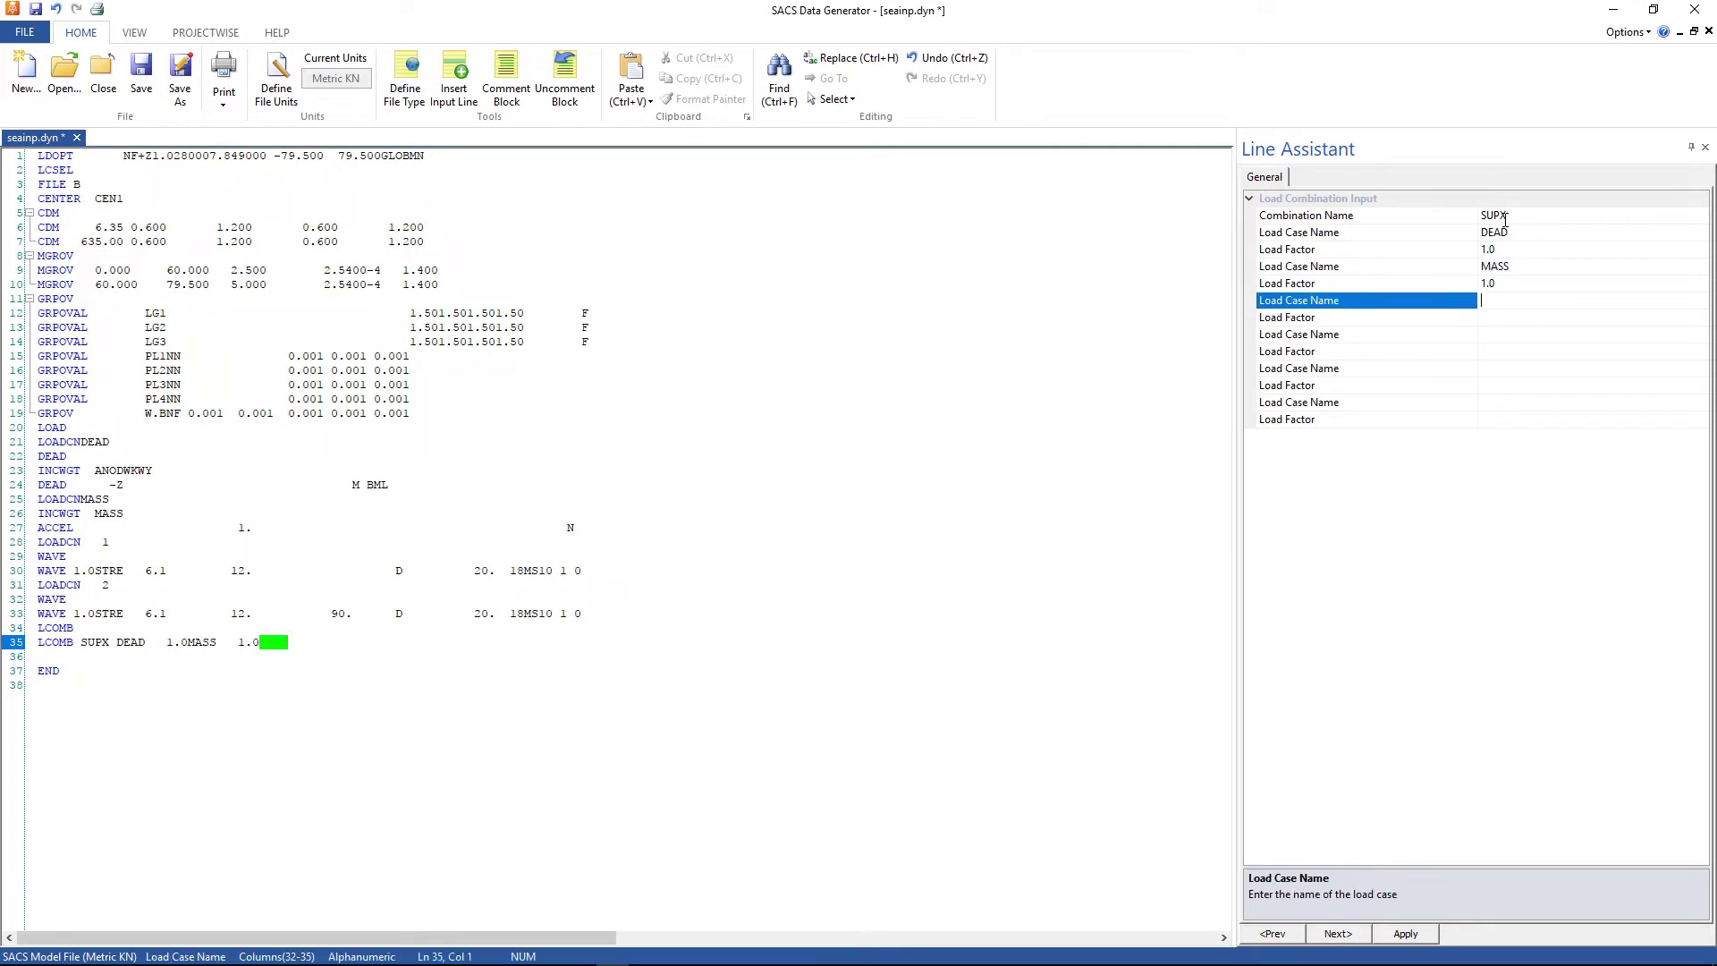
{"action": "type", "text": "1"}
{"action": "key", "text": "Return"}
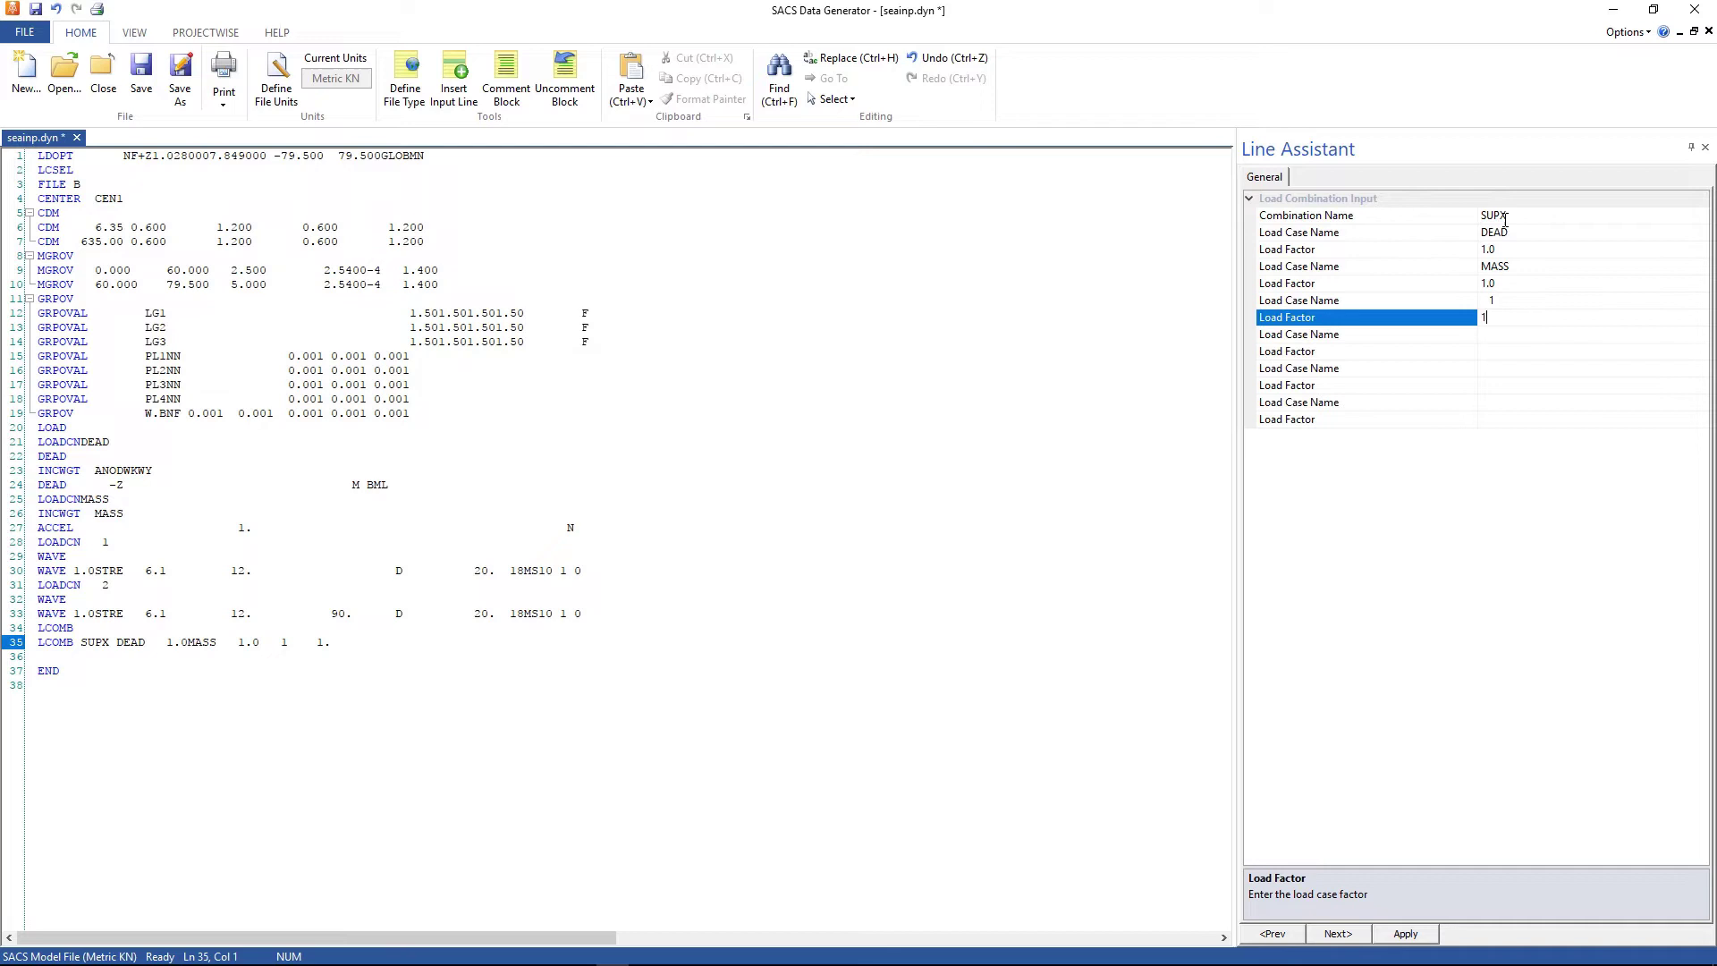
{"action": "type", "text": "1.0"}
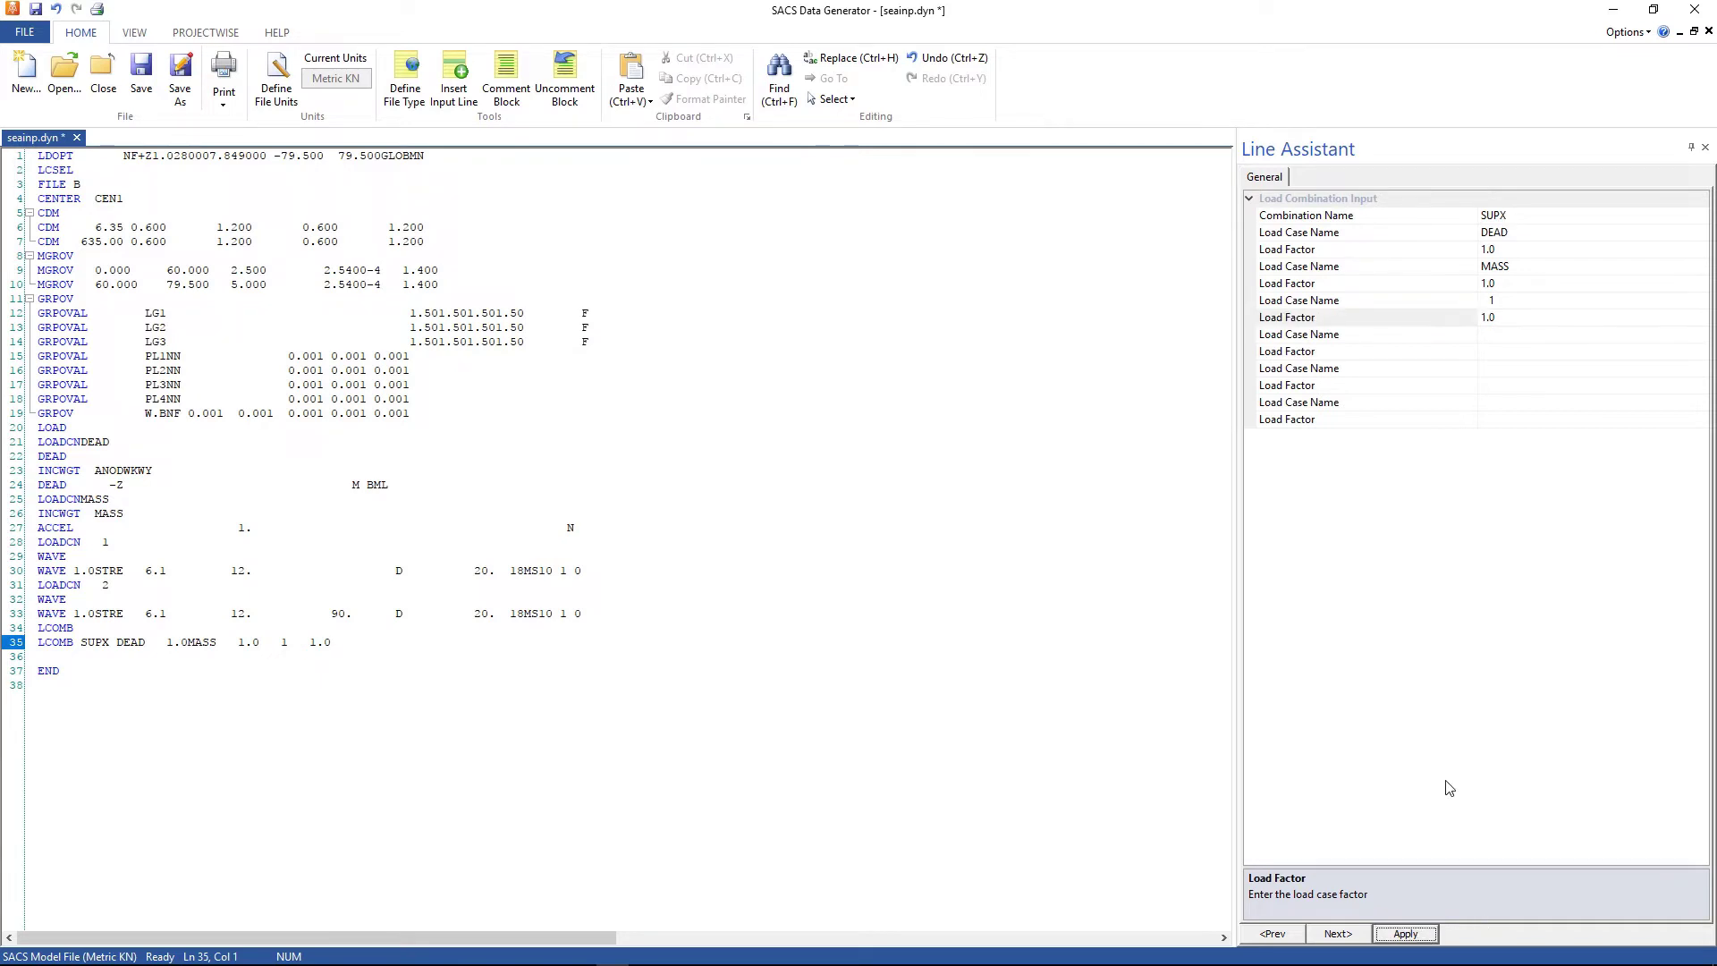
{"action": "left_click", "coordinate": [1407, 935]}
Step: Paste a copy of SUPX below, renamed SUPY, with load case 2 instead of 1
{"action": "left_click", "coordinate": [286, 639]}
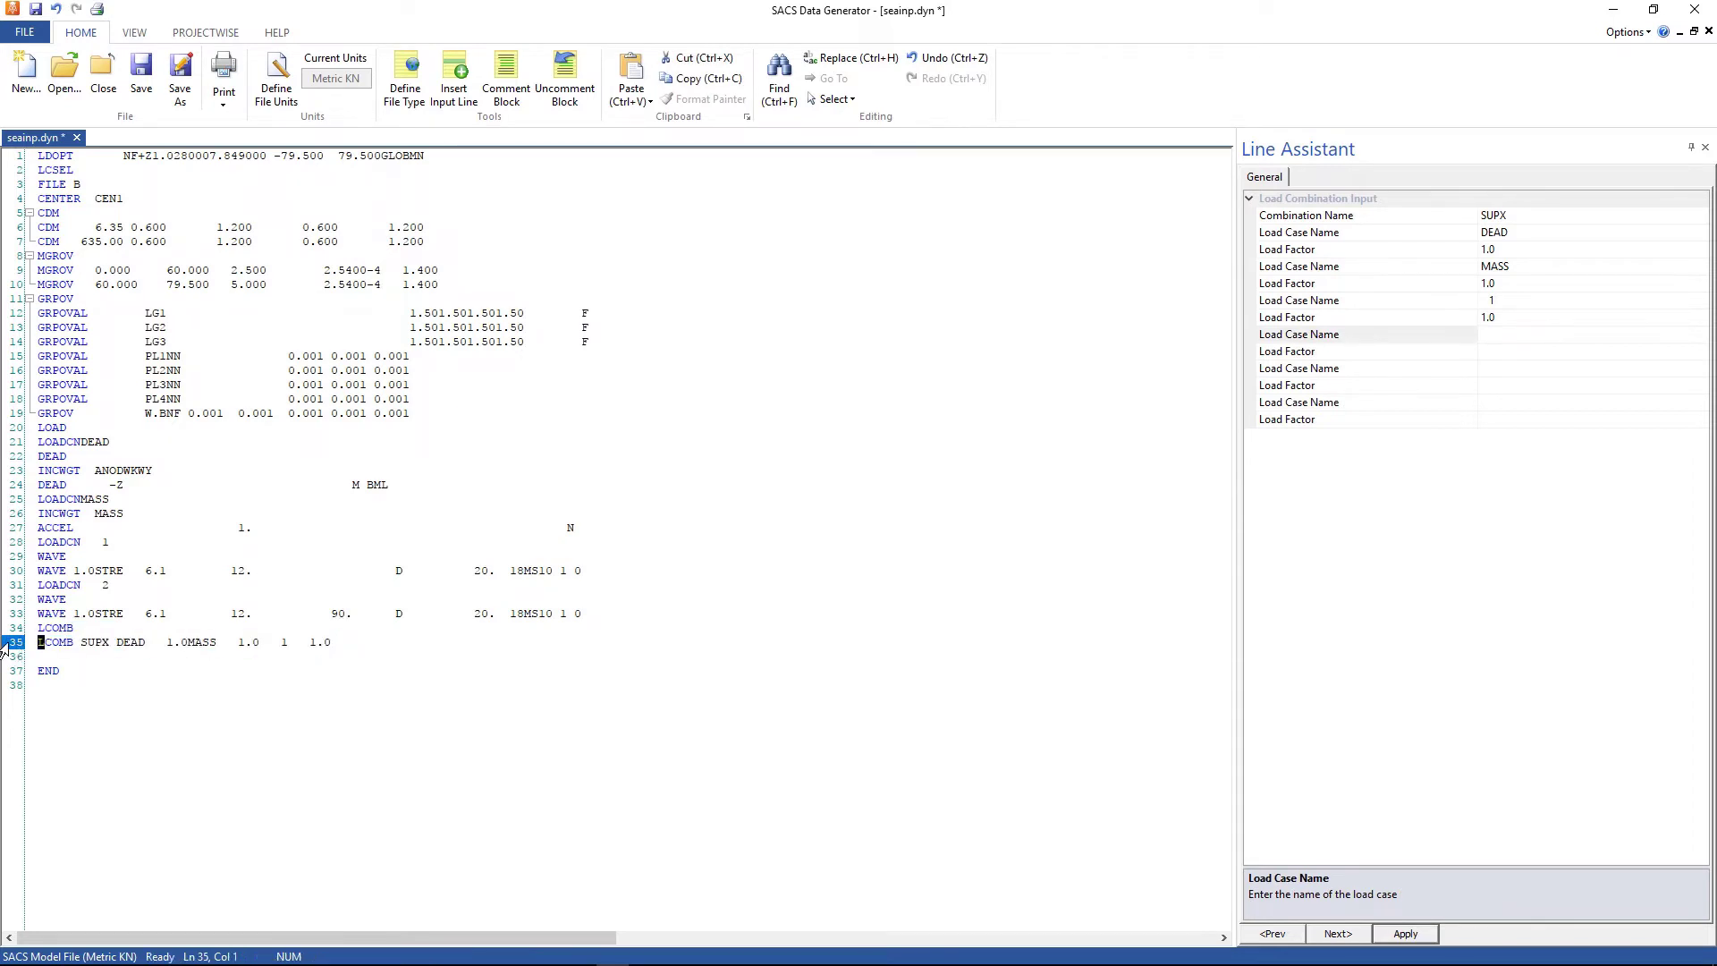
{"action": "left_click", "coordinate": [3, 662]}
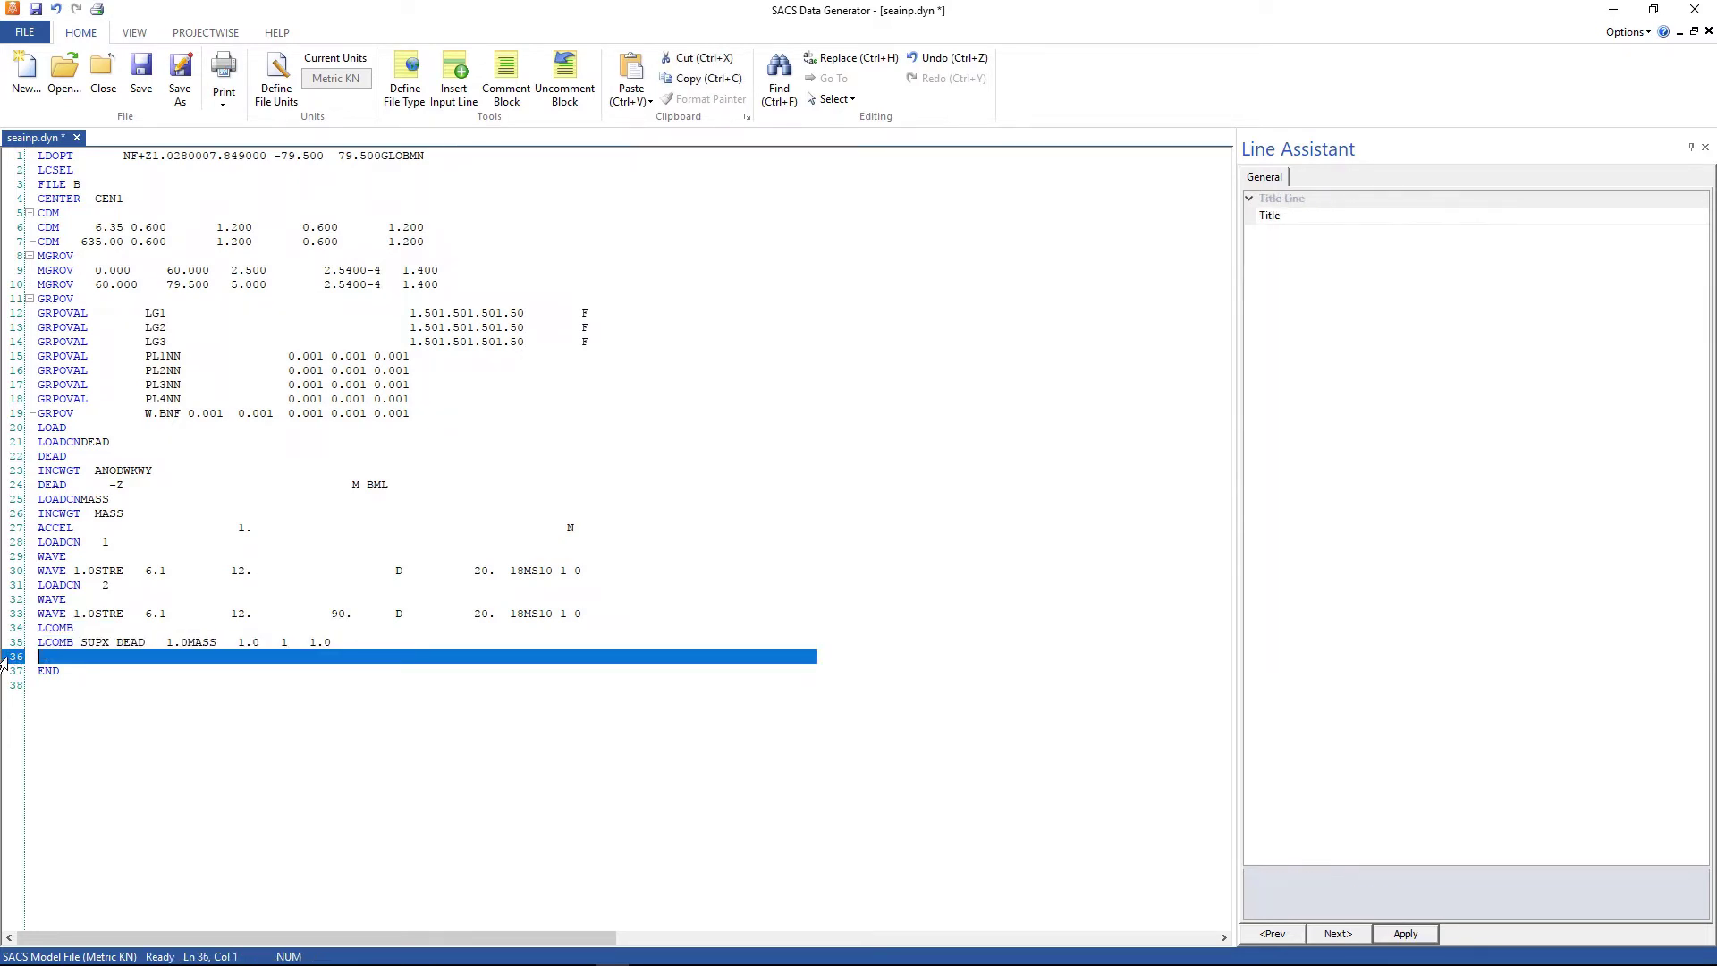
{"action": "type", "text": "LCOMB SUPX DEAD   1.0MASS   1.0   1   1.0"}
{"action": "left_click", "coordinate": [106, 658]}
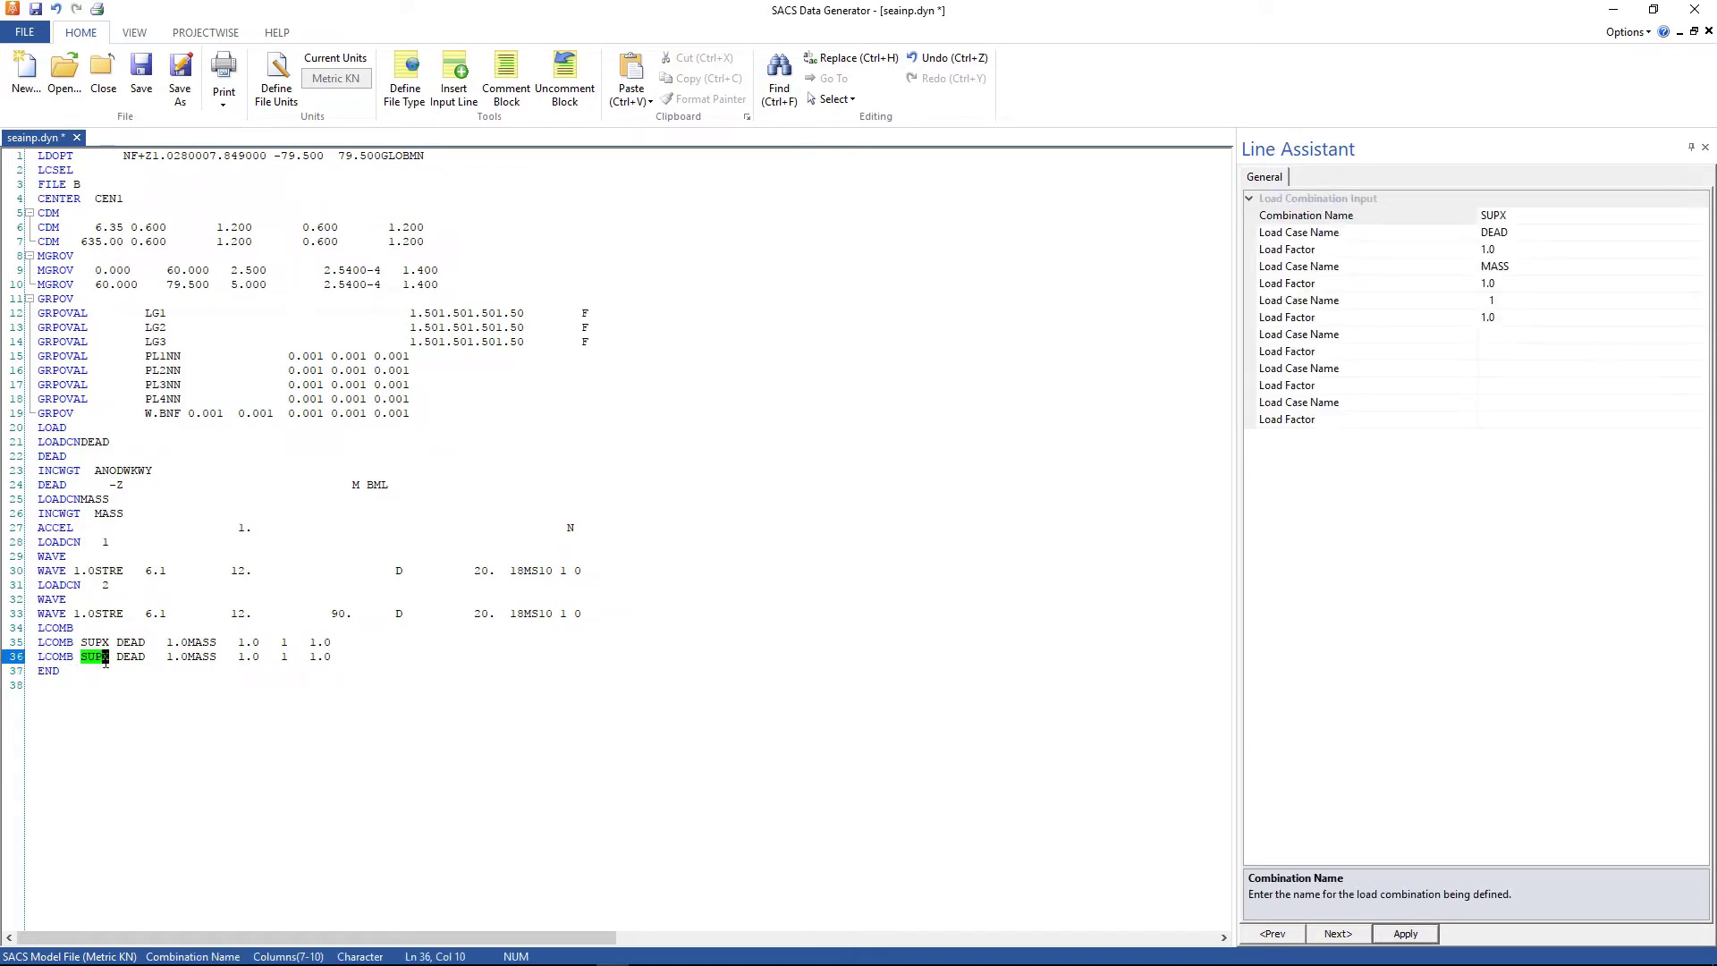
{"action": "type", "text": "Y"}
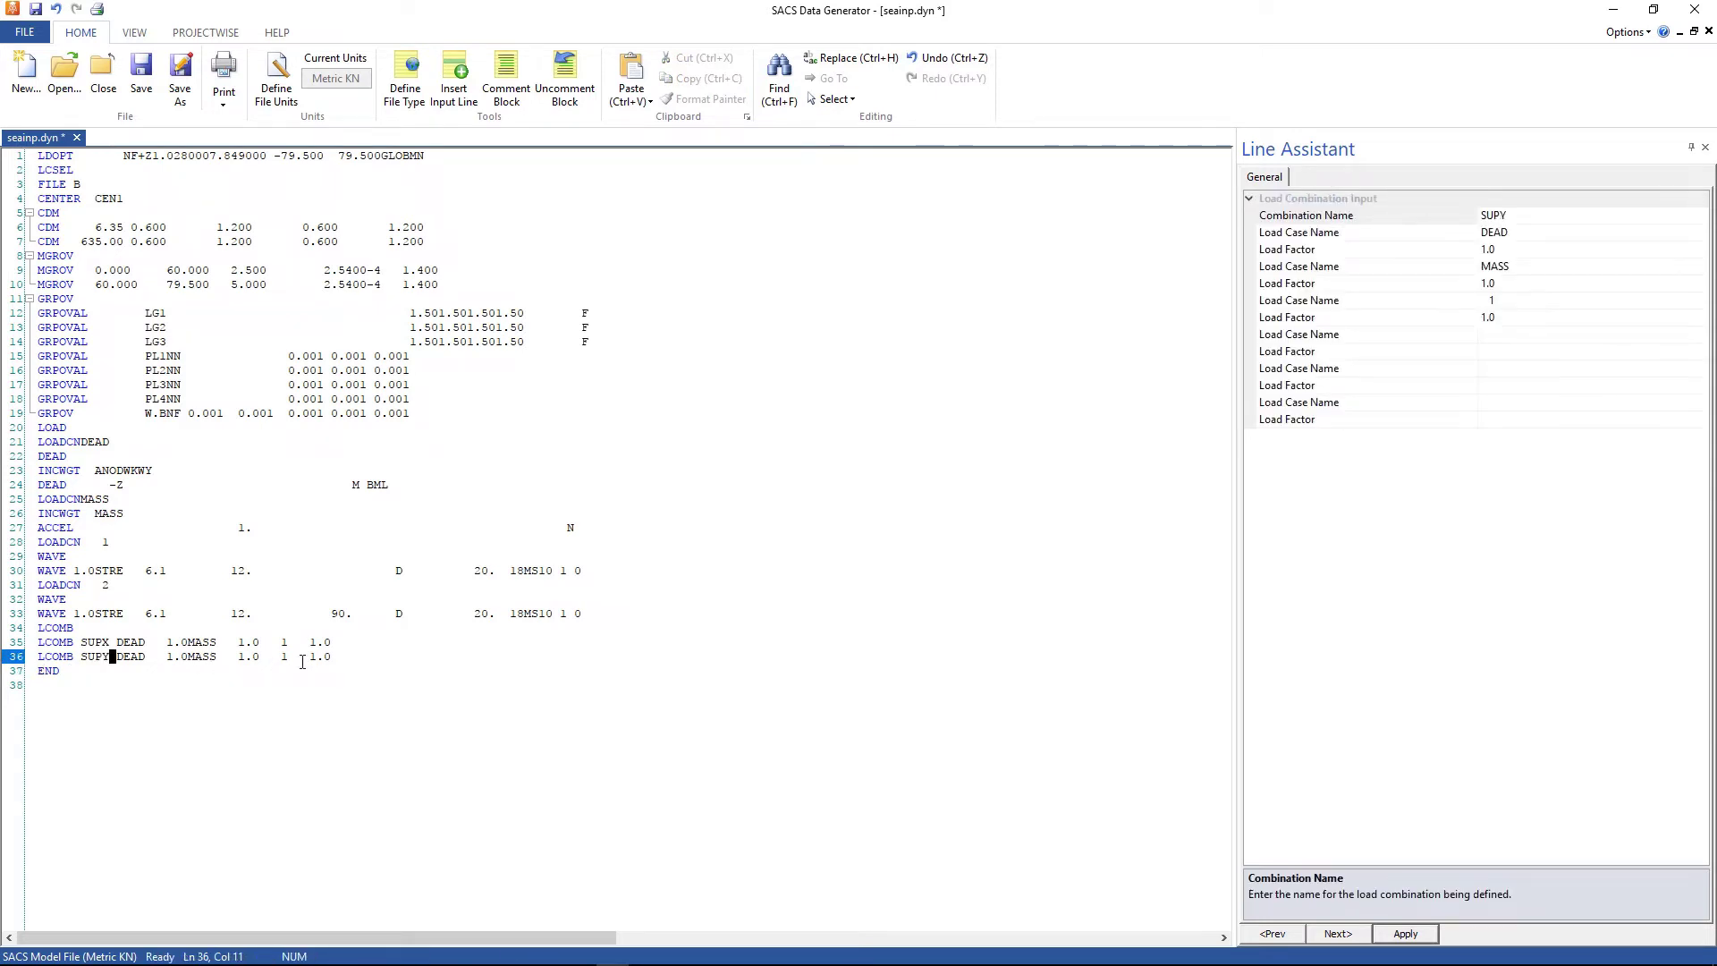
{"action": "left_click", "coordinate": [284, 659]}
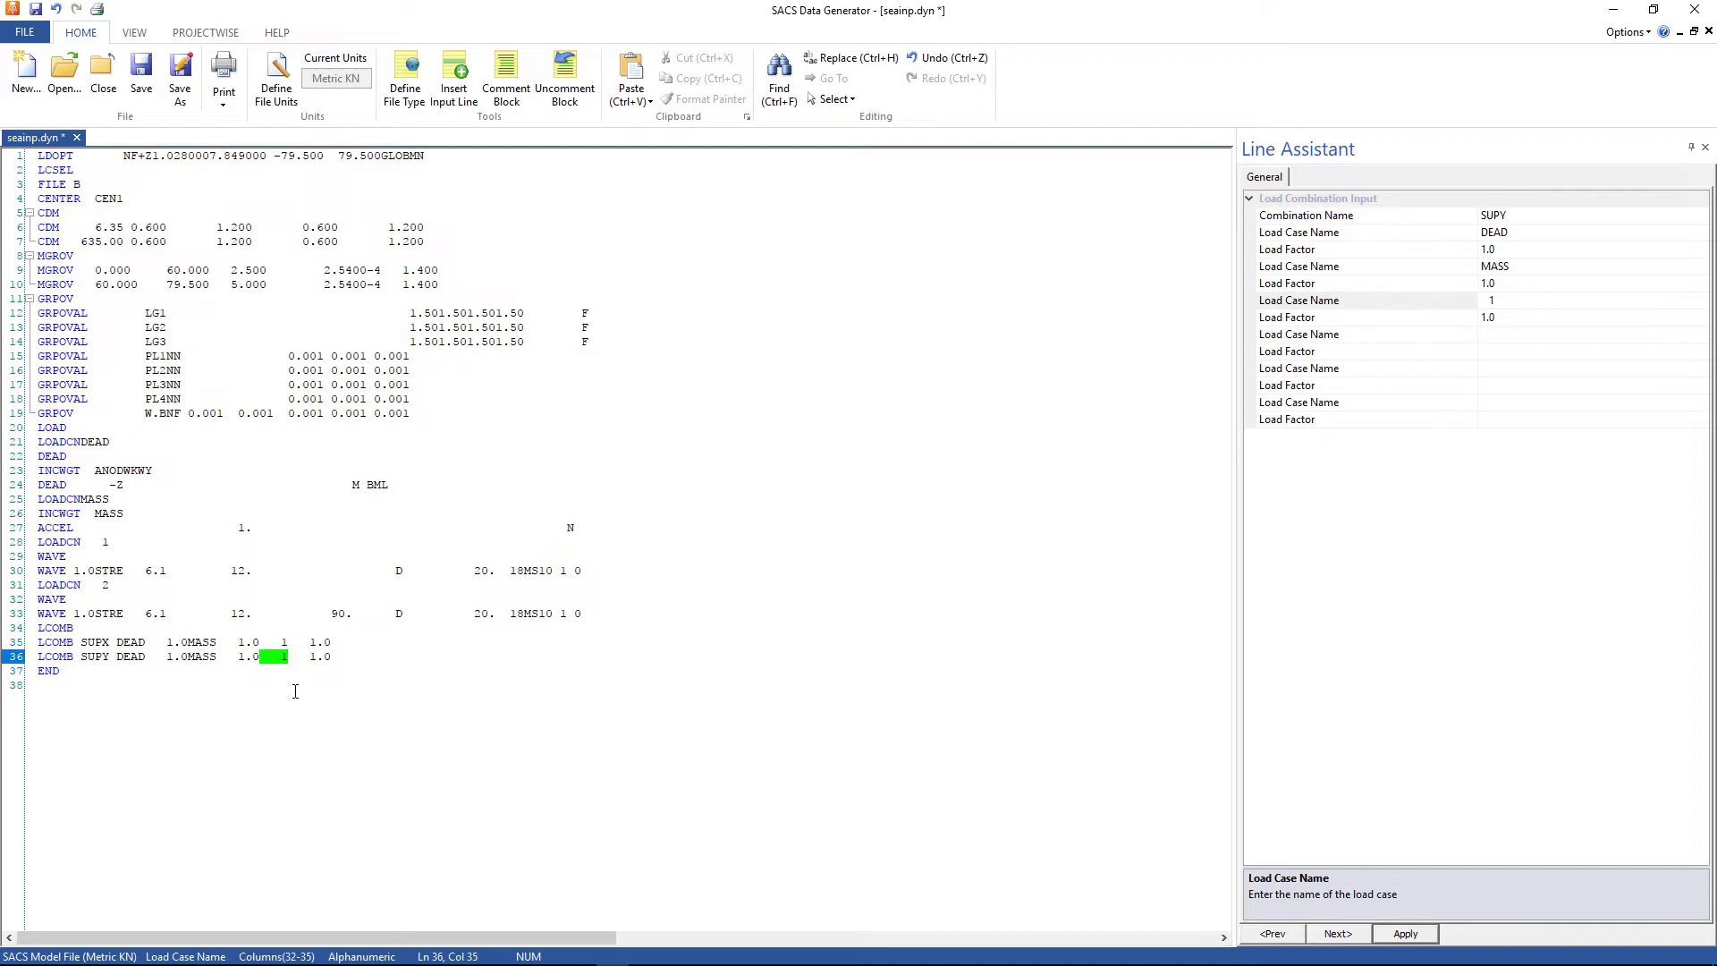
{"action": "type", "text": "2"}
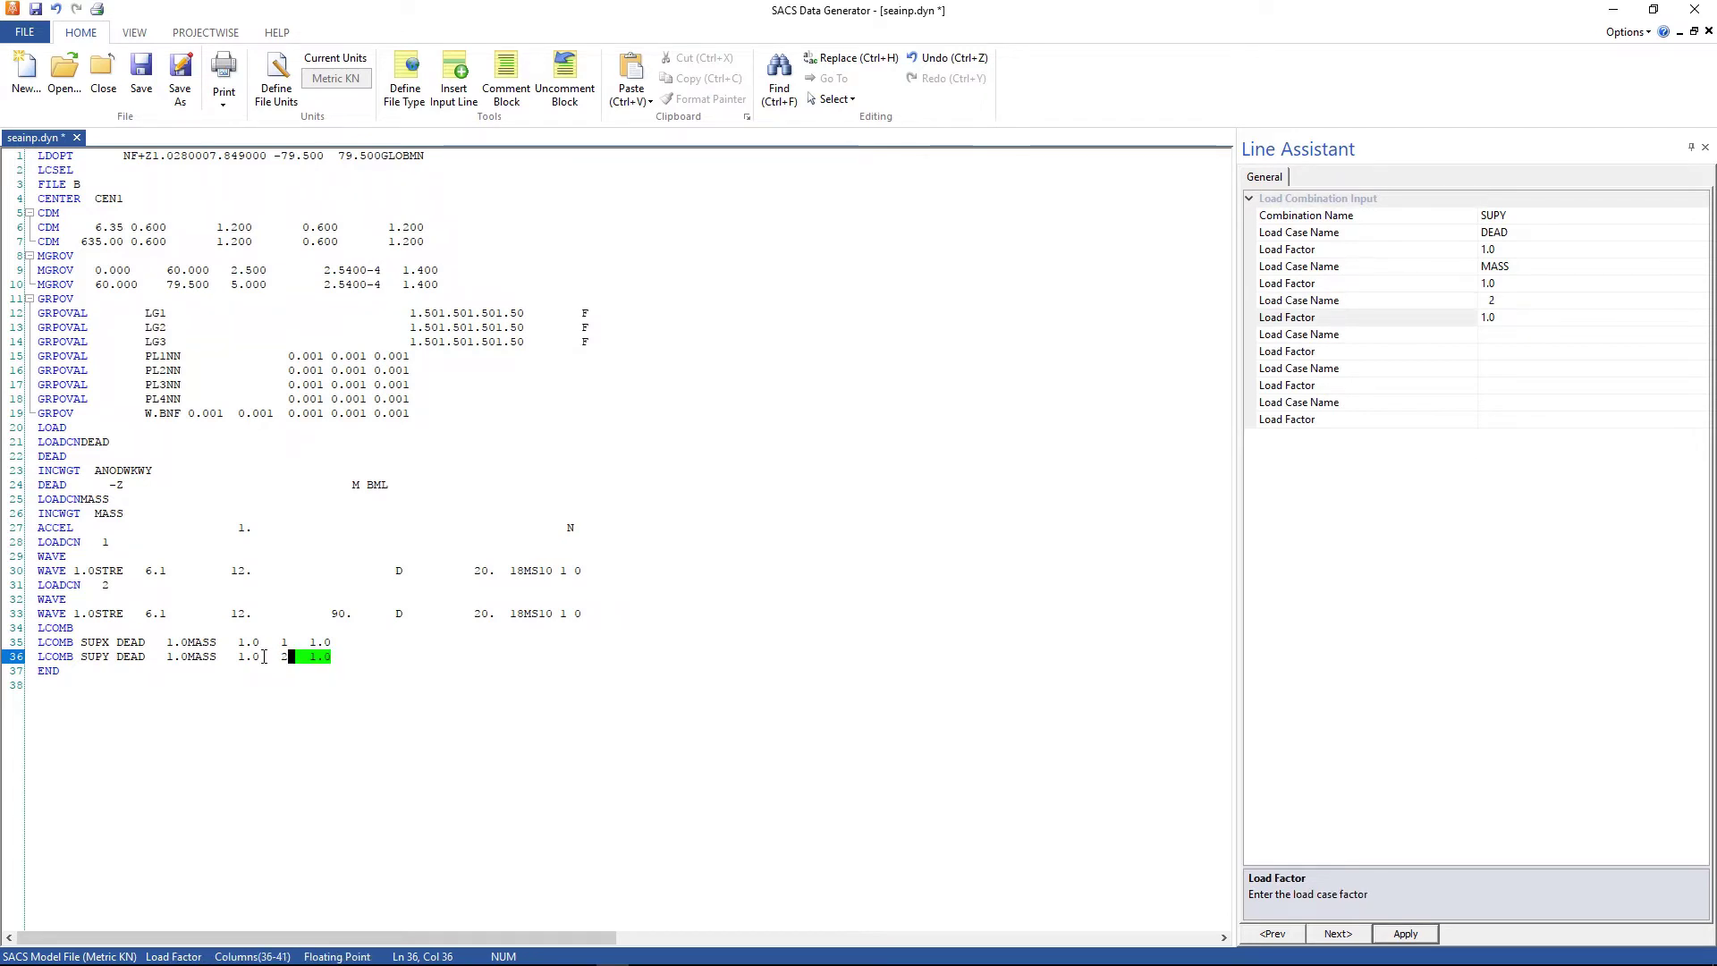
Step: Set the LCSEL line to select SUPX and SUPY, then save seainp.dyn
{"action": "left_click", "coordinate": [54, 170]}
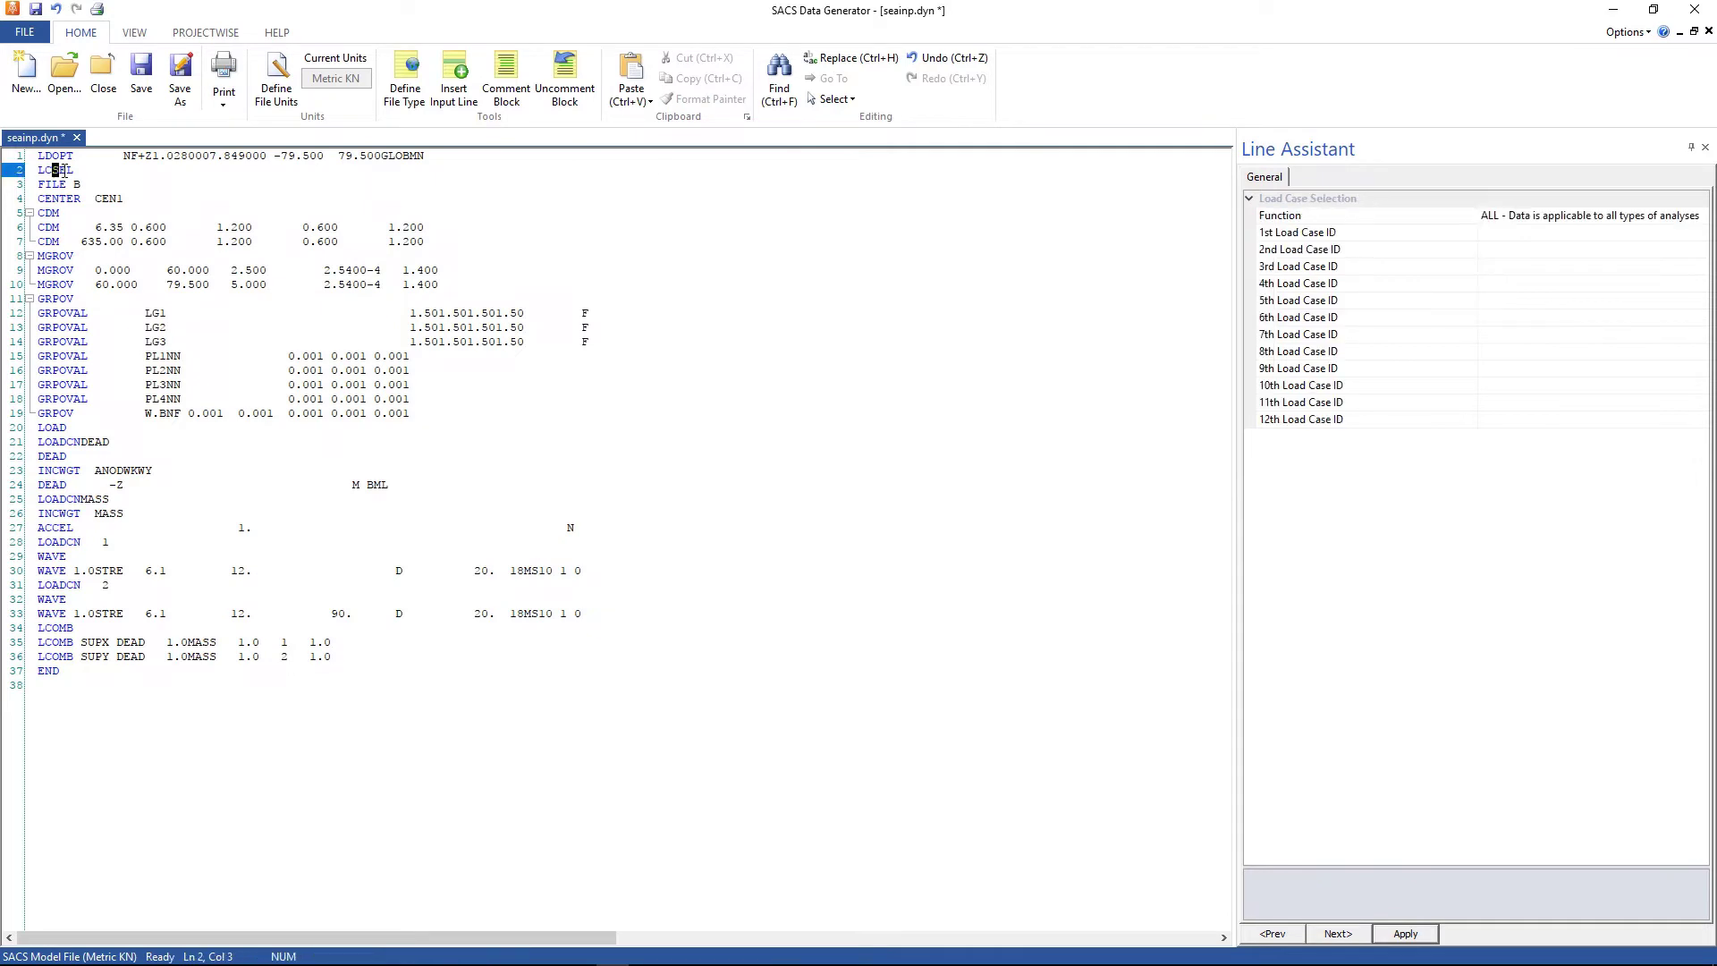
{"action": "left_click", "coordinate": [1519, 234]}
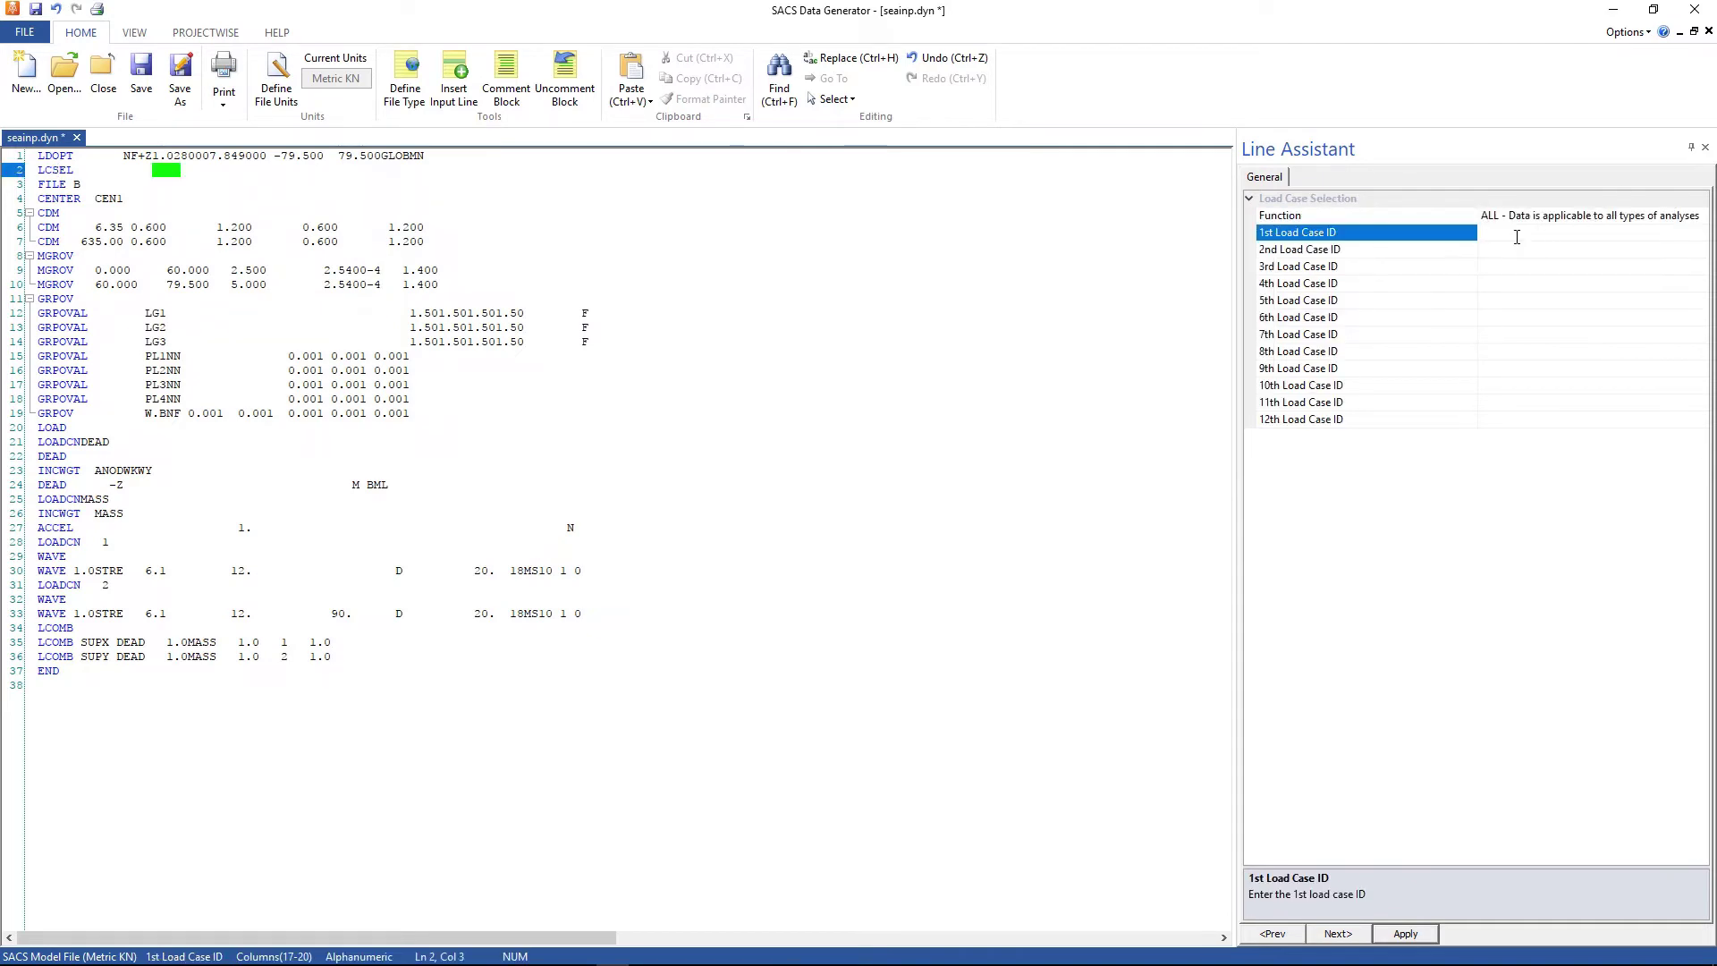
{"action": "type", "text": "SUP"}
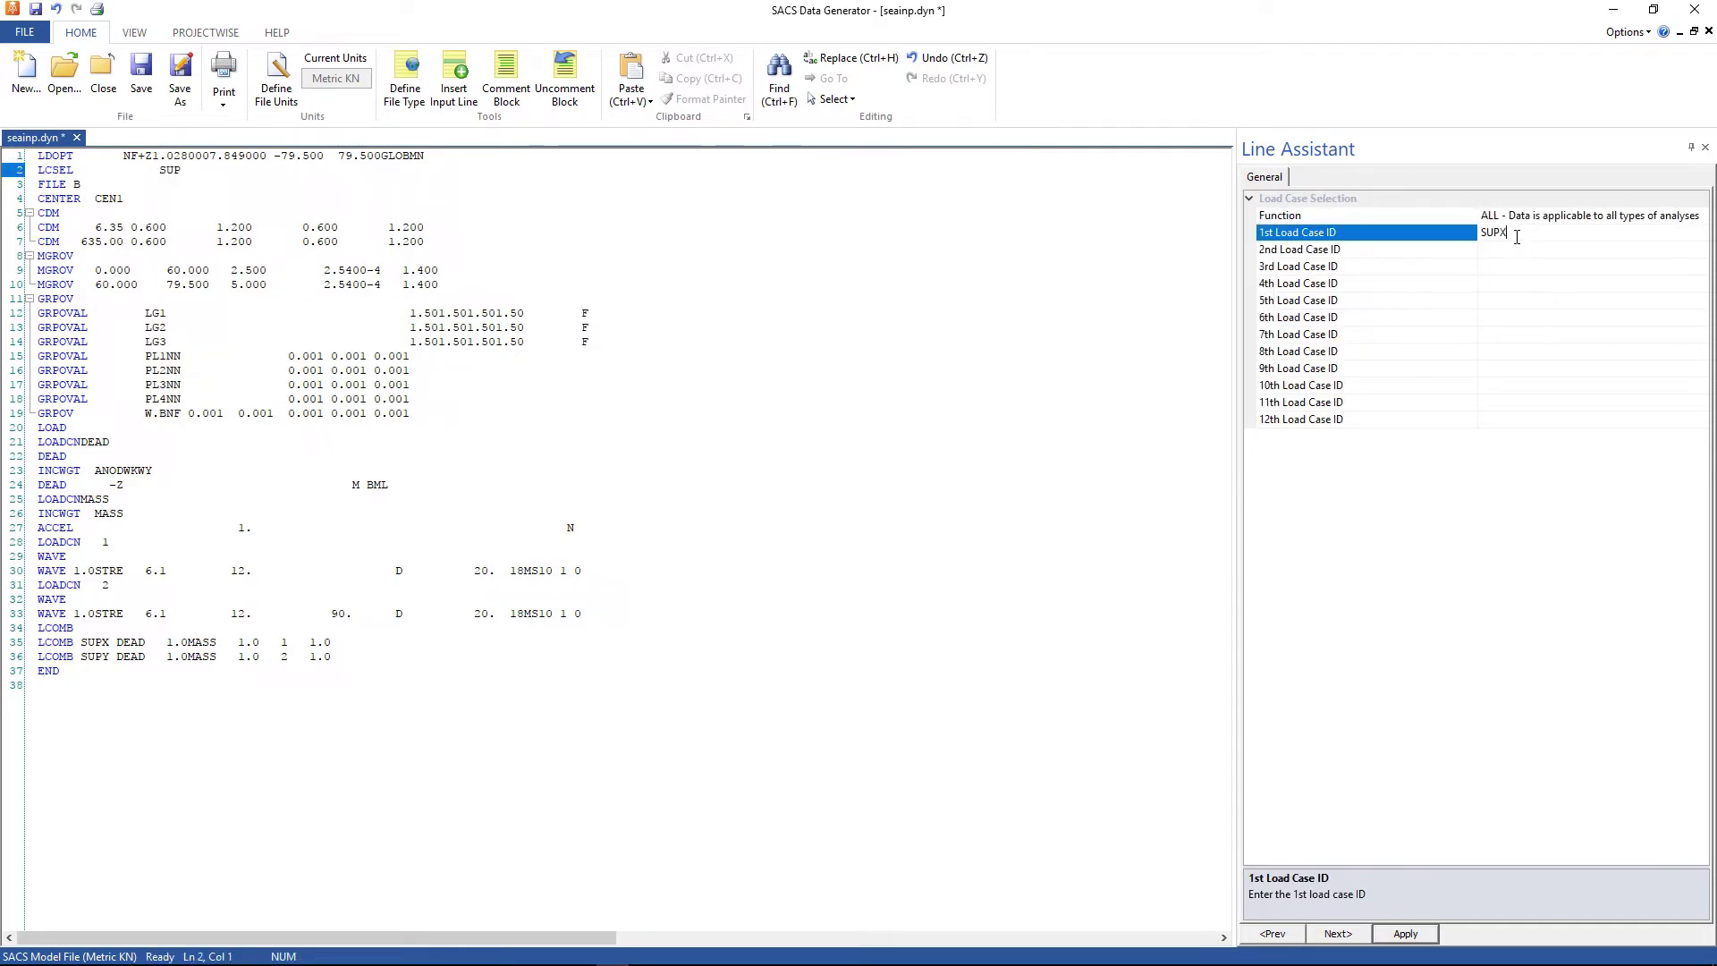
{"action": "type", "text": "X"}
{"action": "key", "text": "Return"}
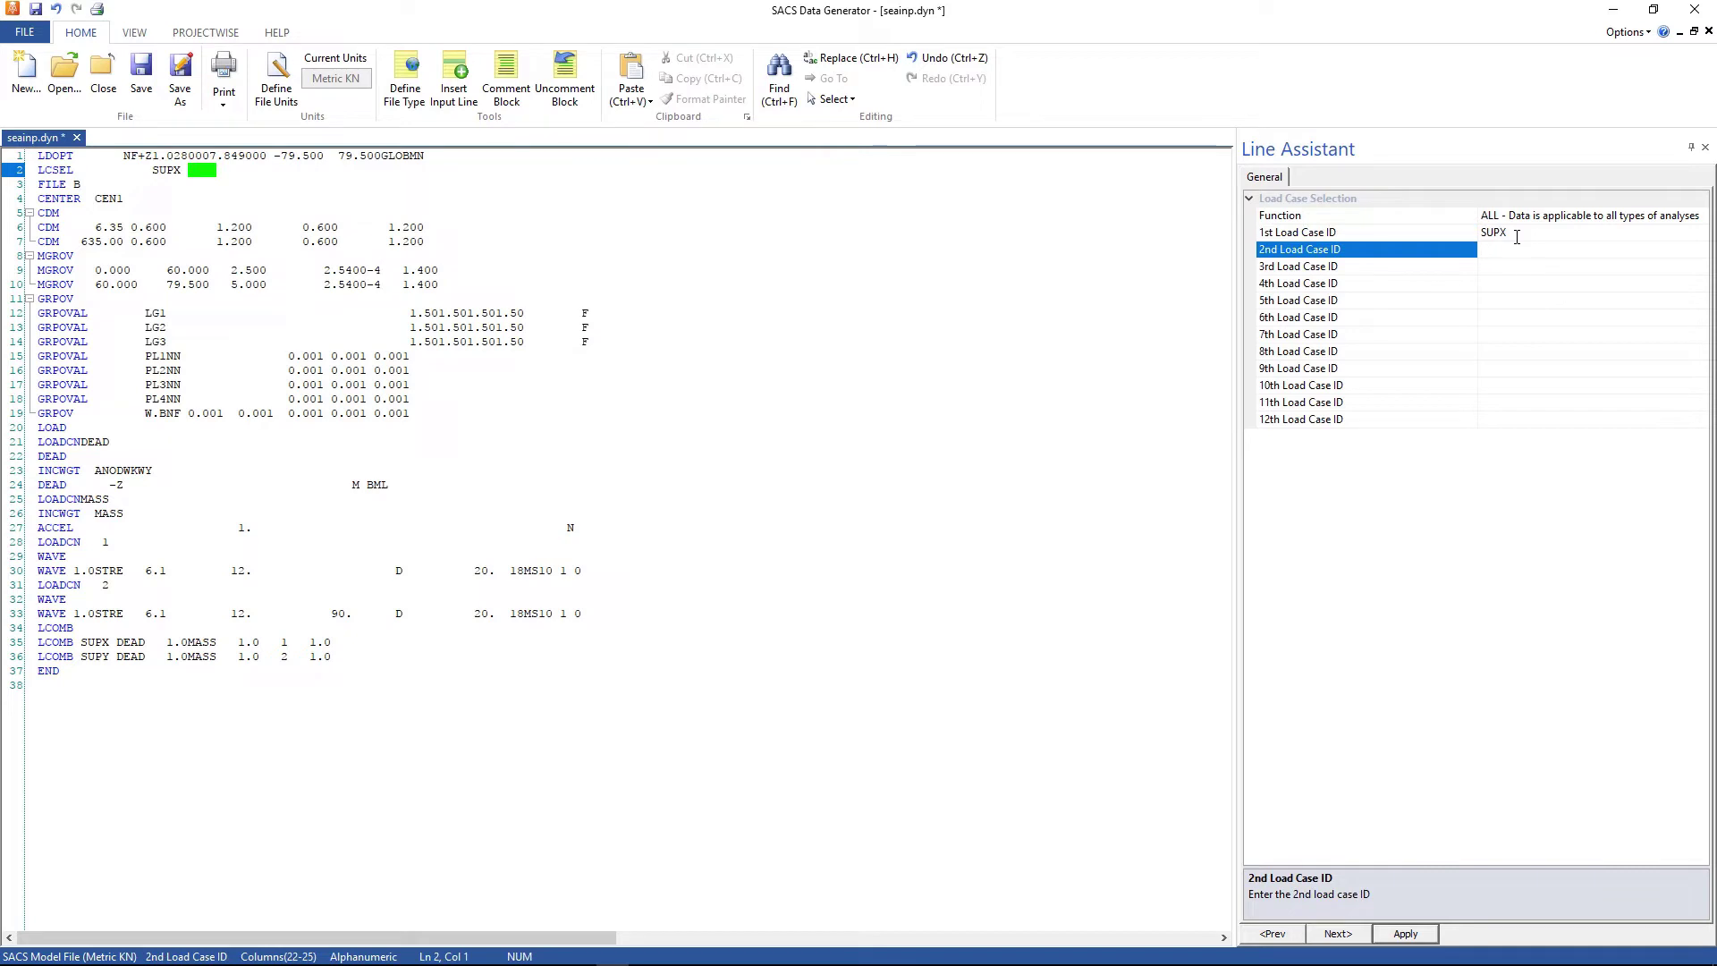
{"action": "type", "text": "SUPY"}
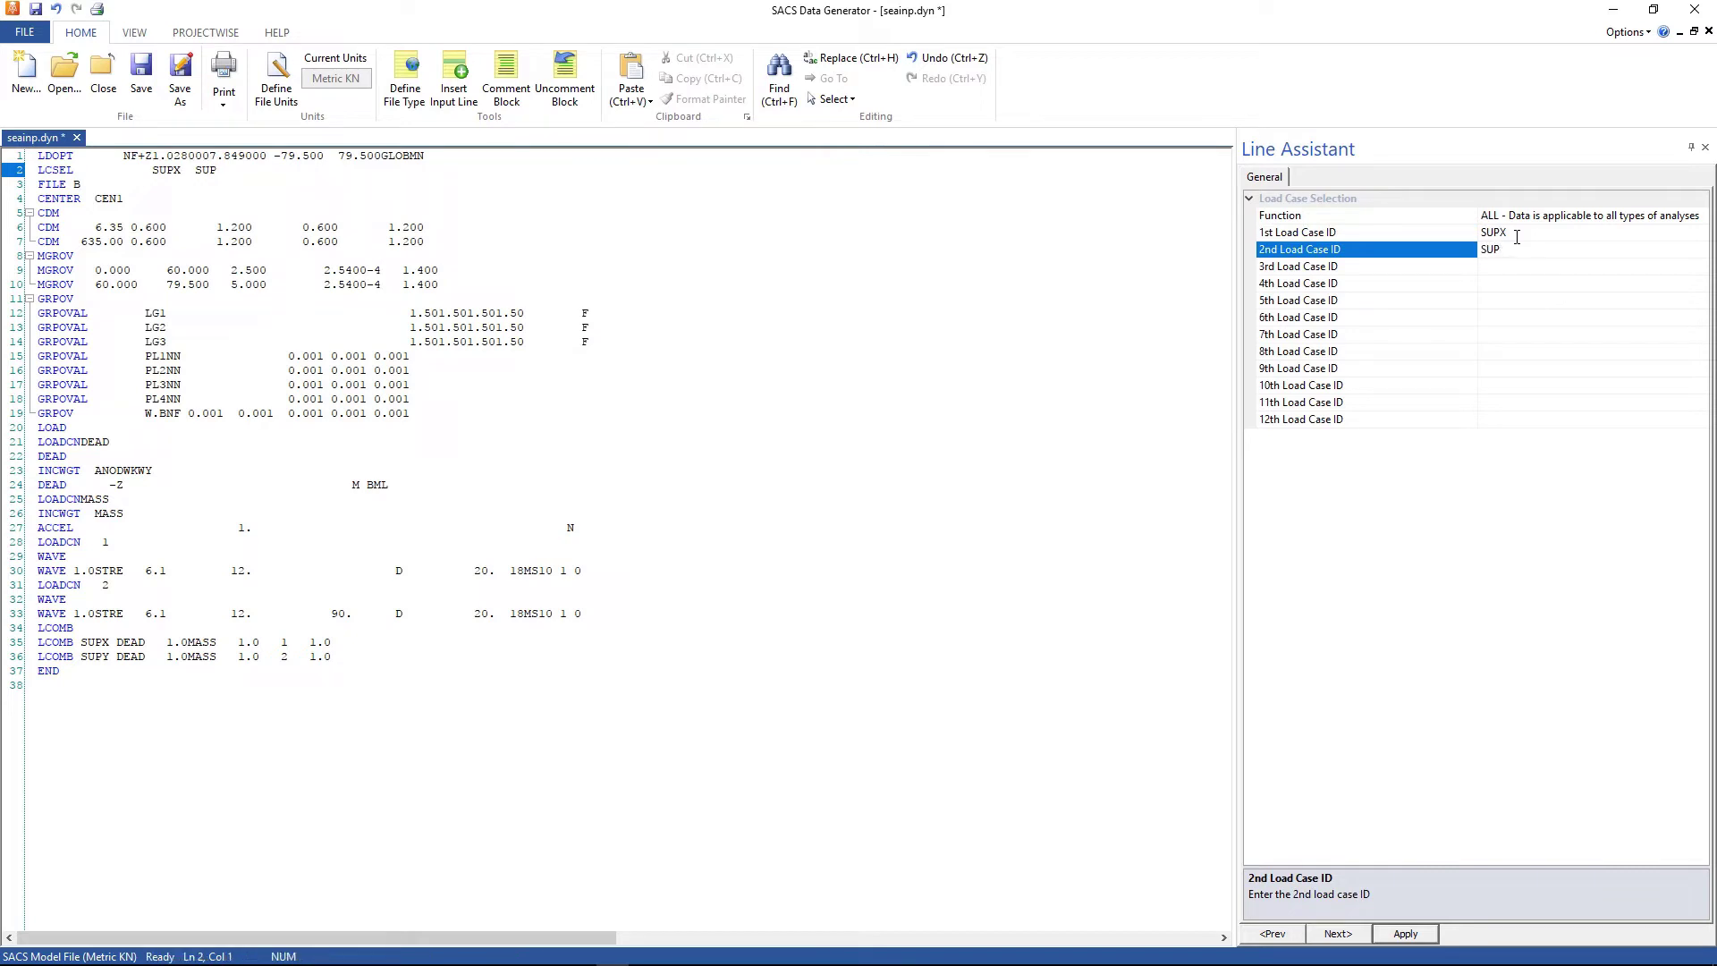
{"action": "left_click", "coordinate": [1407, 935]}
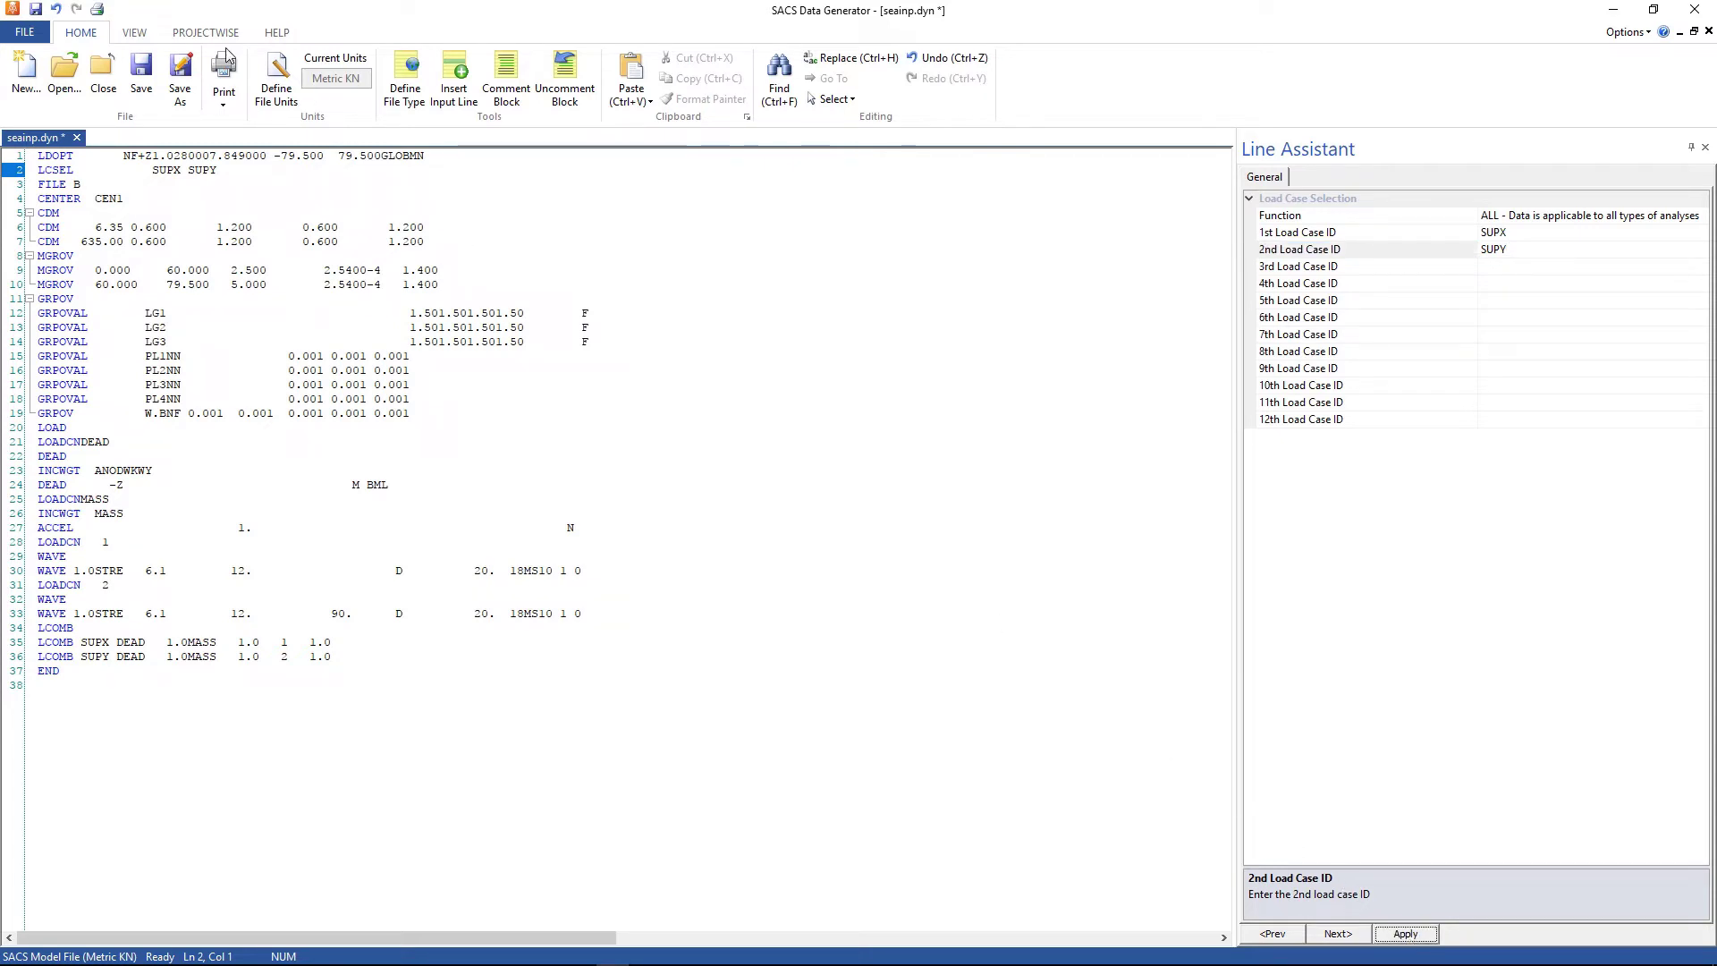
{"action": "left_click", "coordinate": [132, 78]}
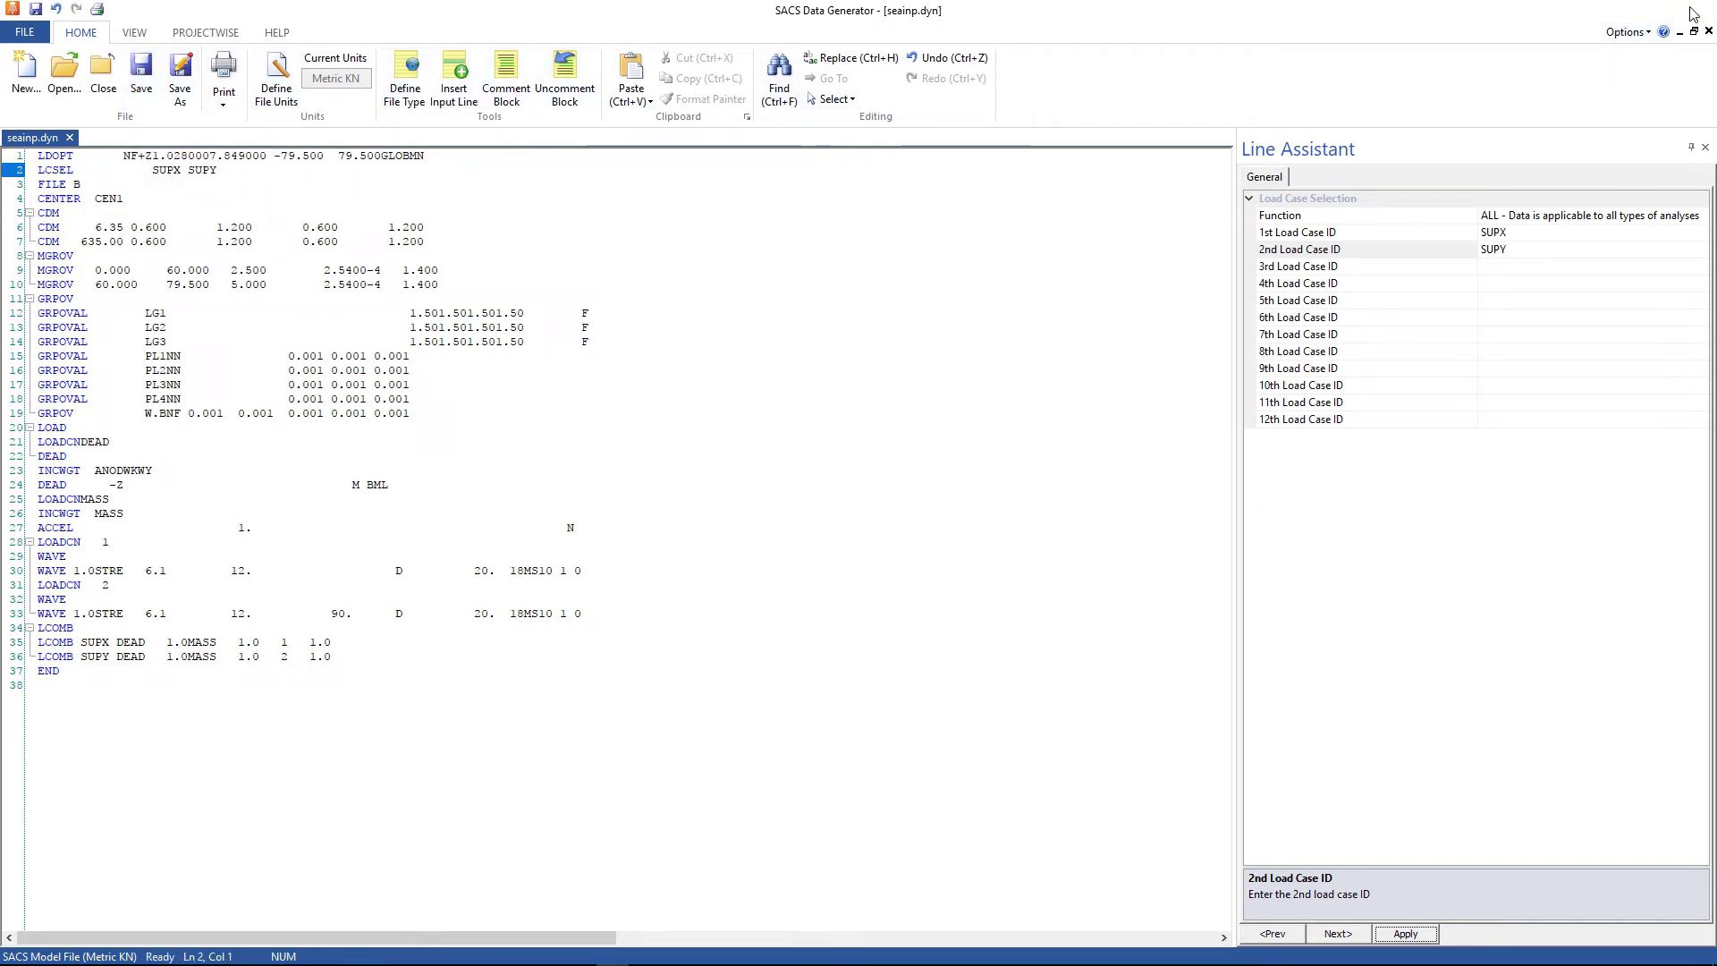
Step: Close Data Generator, open the Static Super Element folder and reset the analysis type
{"action": "left_click", "coordinate": [1708, 30]}
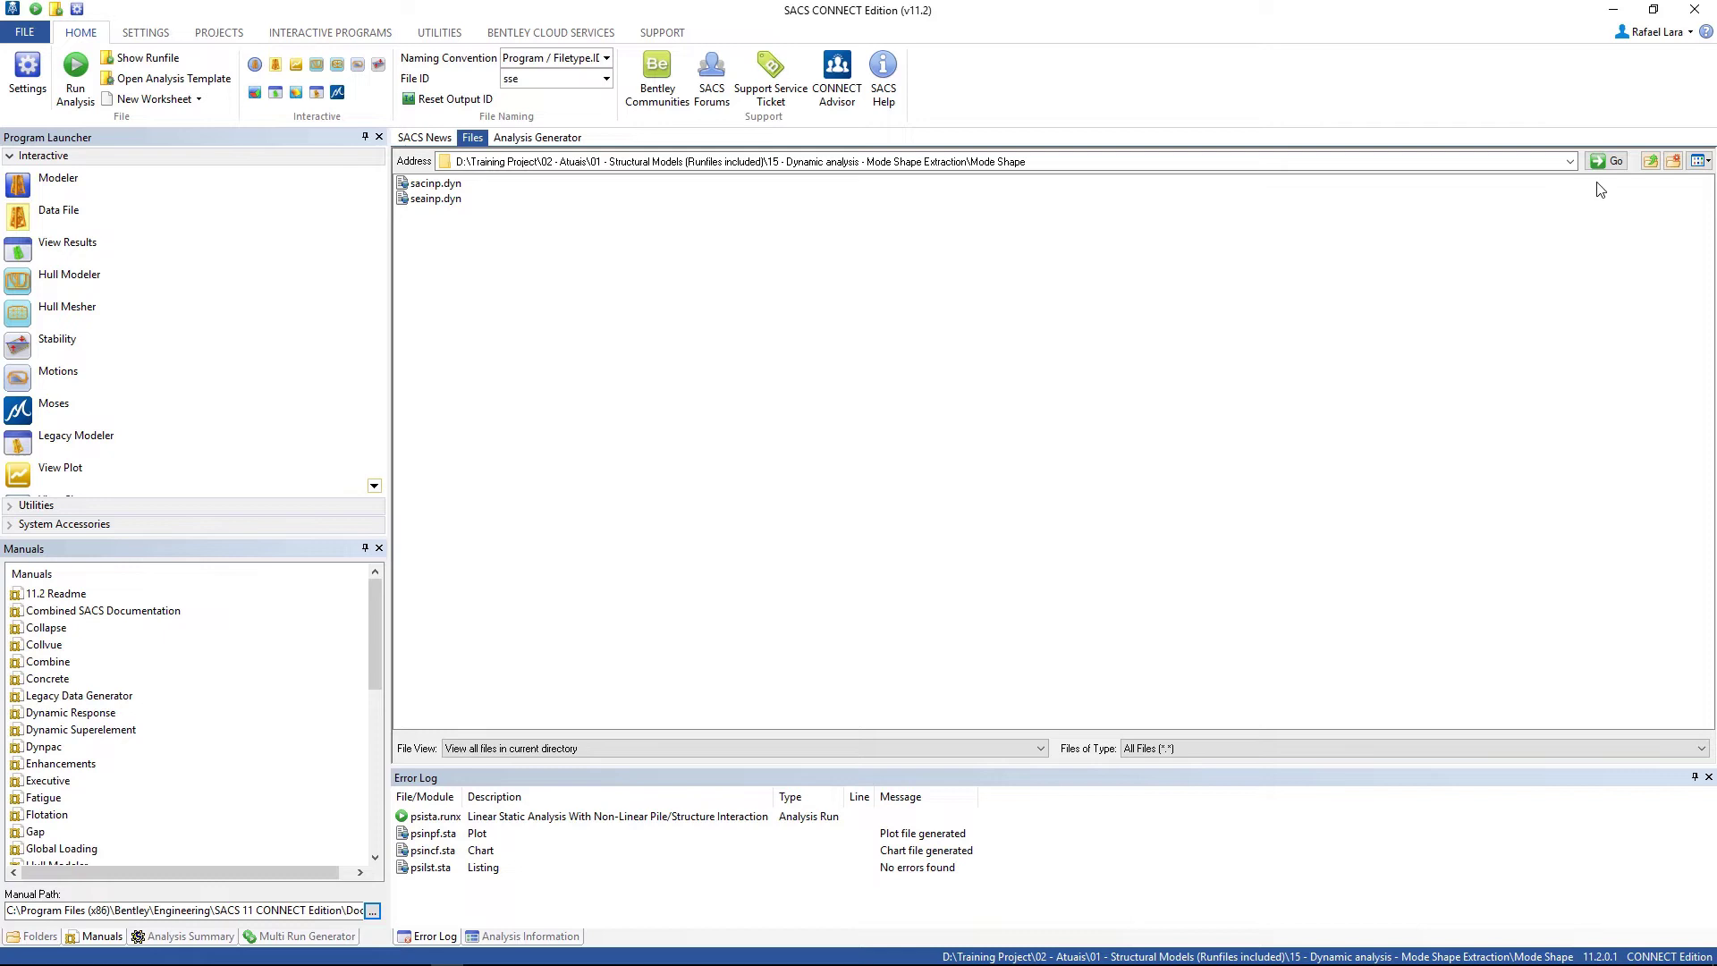
{"action": "left_click", "coordinate": [1652, 165]}
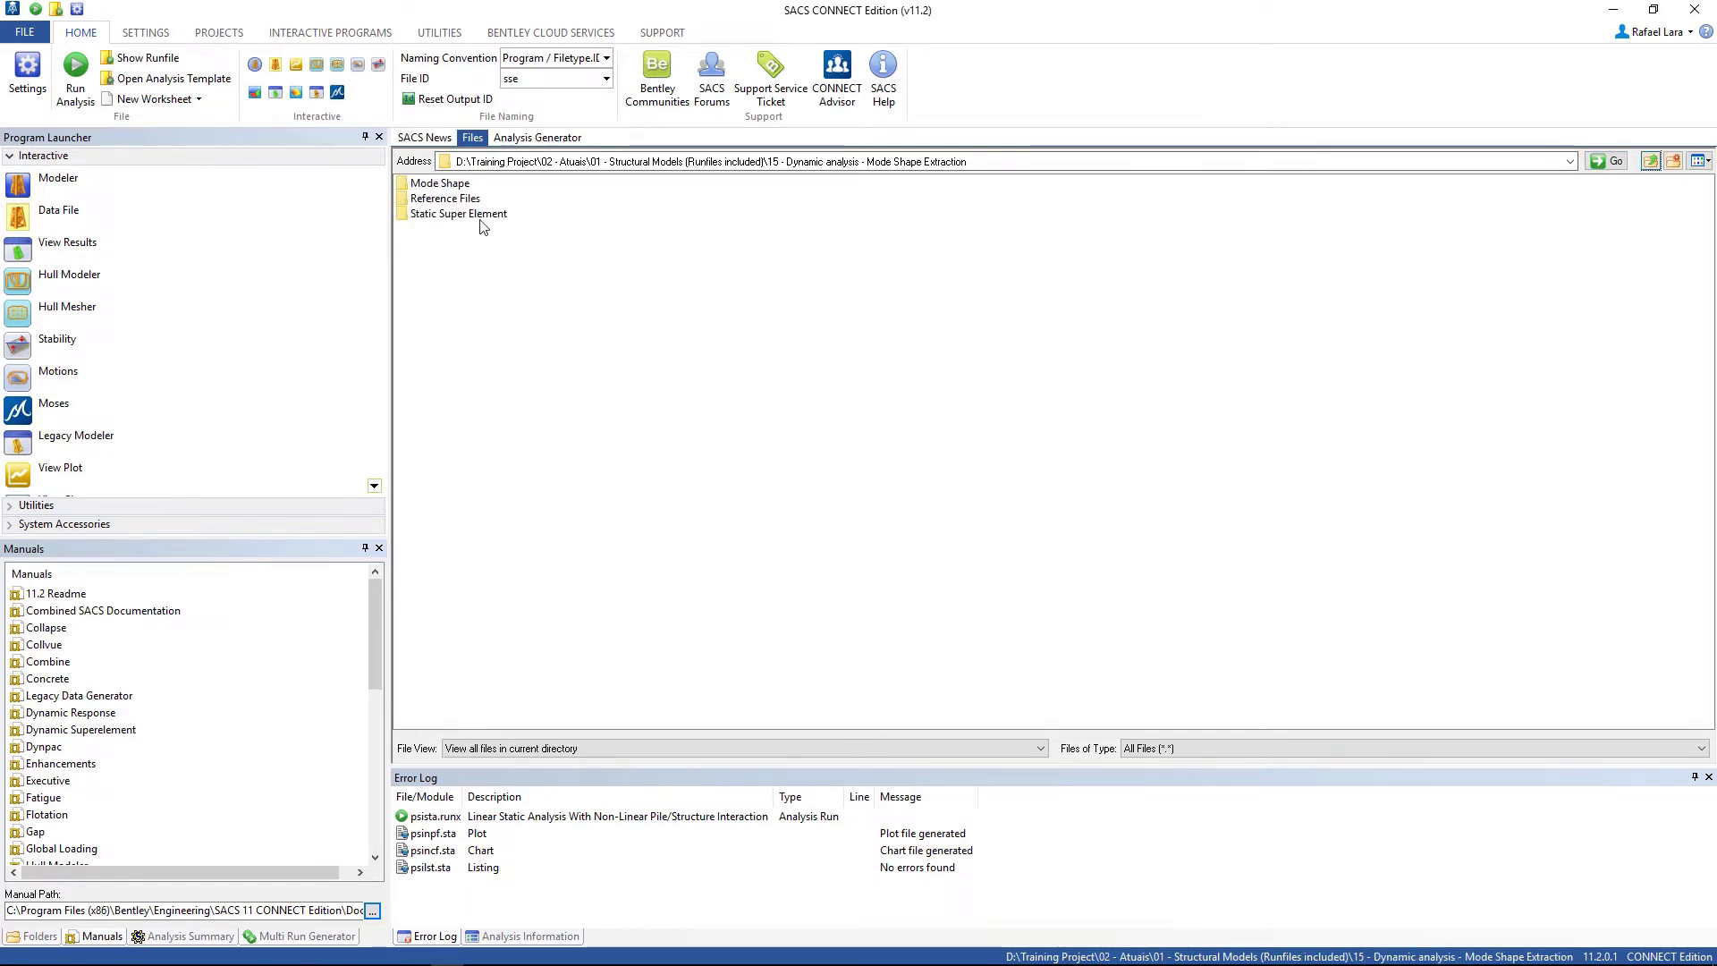
{"action": "double_click", "coordinate": [445, 215]}
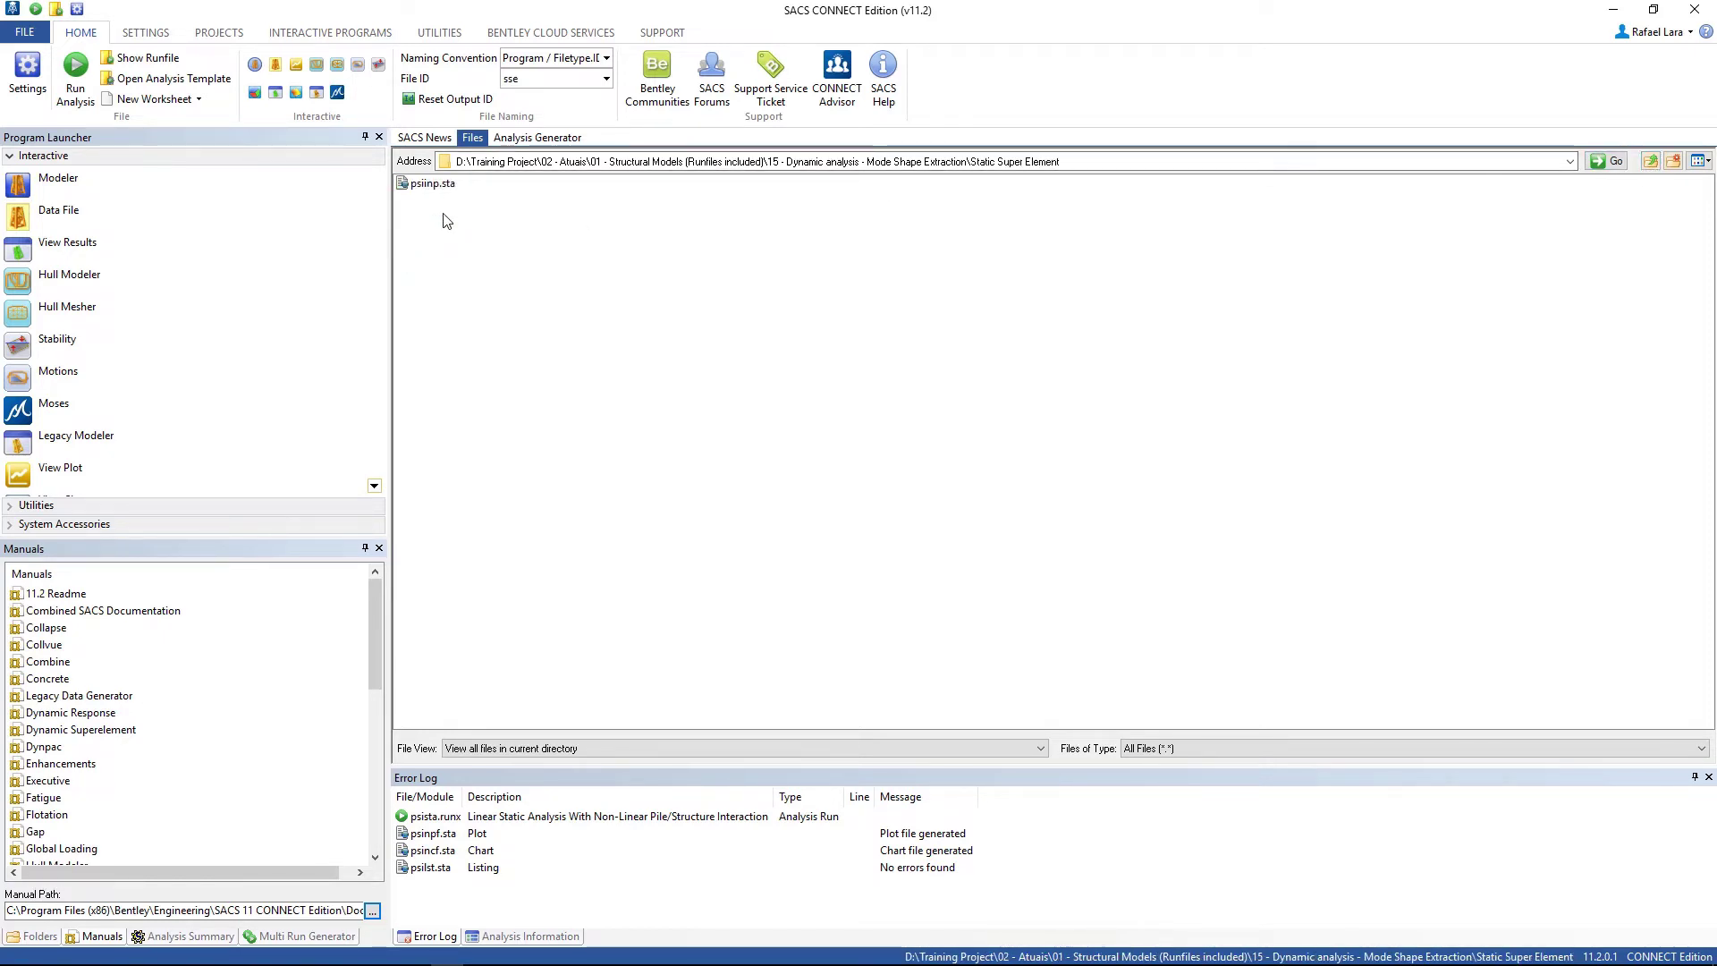
{"action": "left_click", "coordinate": [535, 137]}
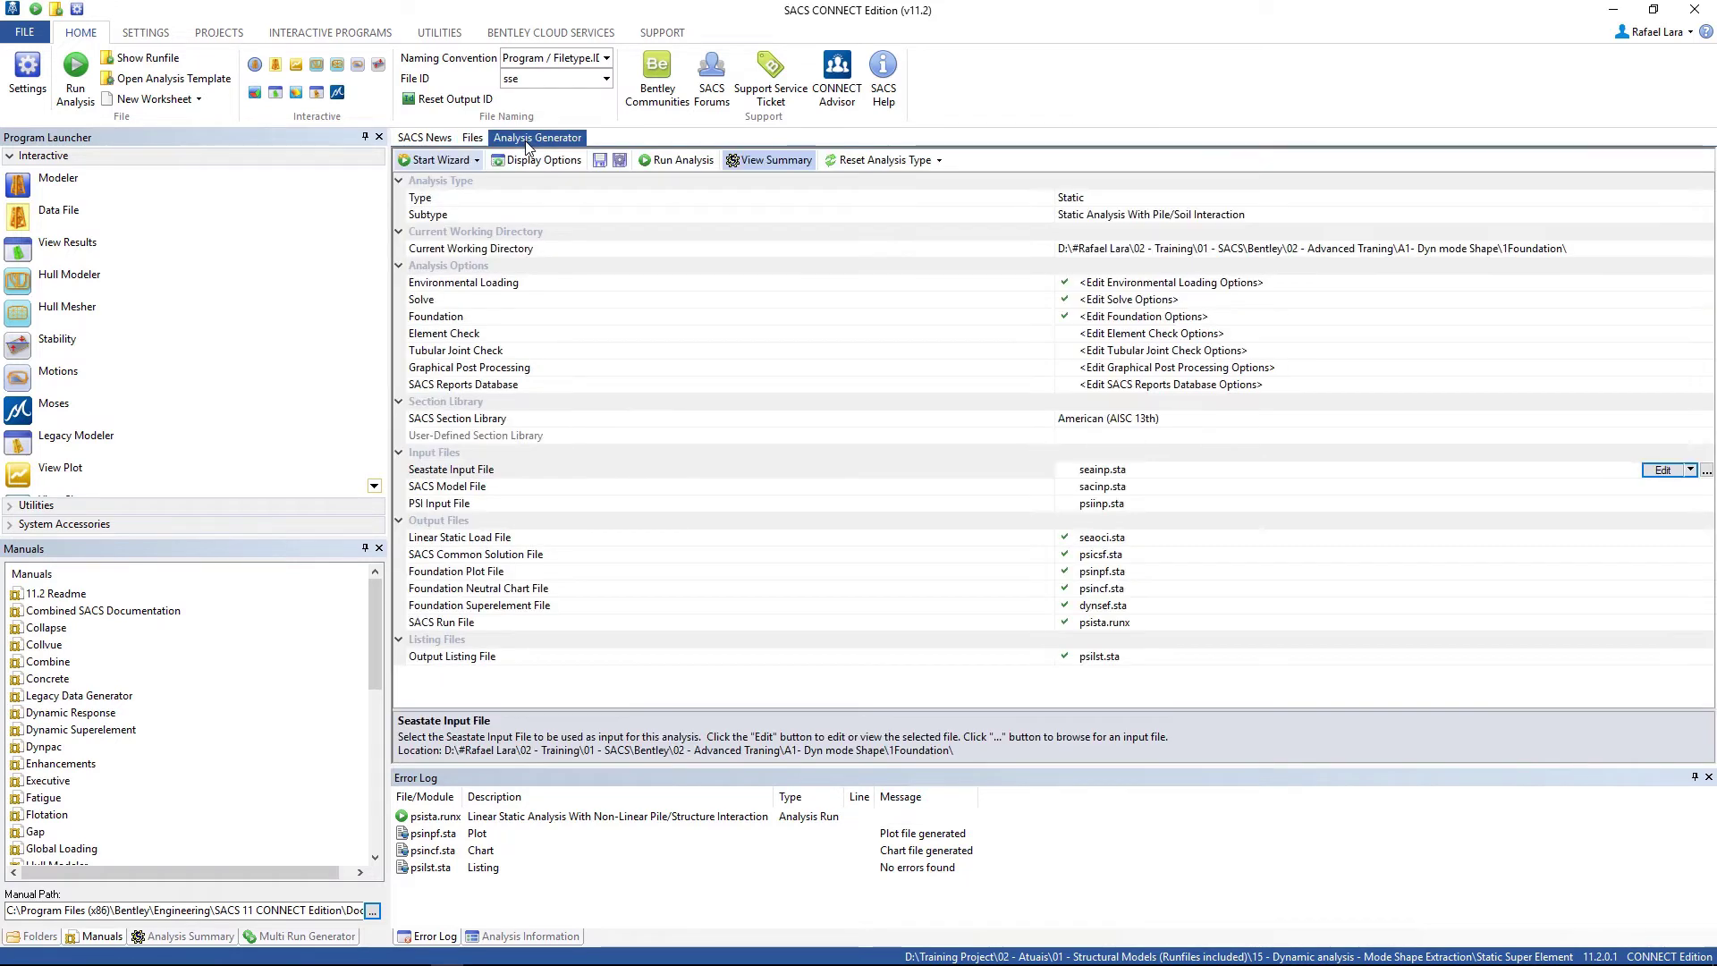
{"action": "left_click", "coordinate": [880, 160]}
{"action": "left_click", "coordinate": [916, 533]}
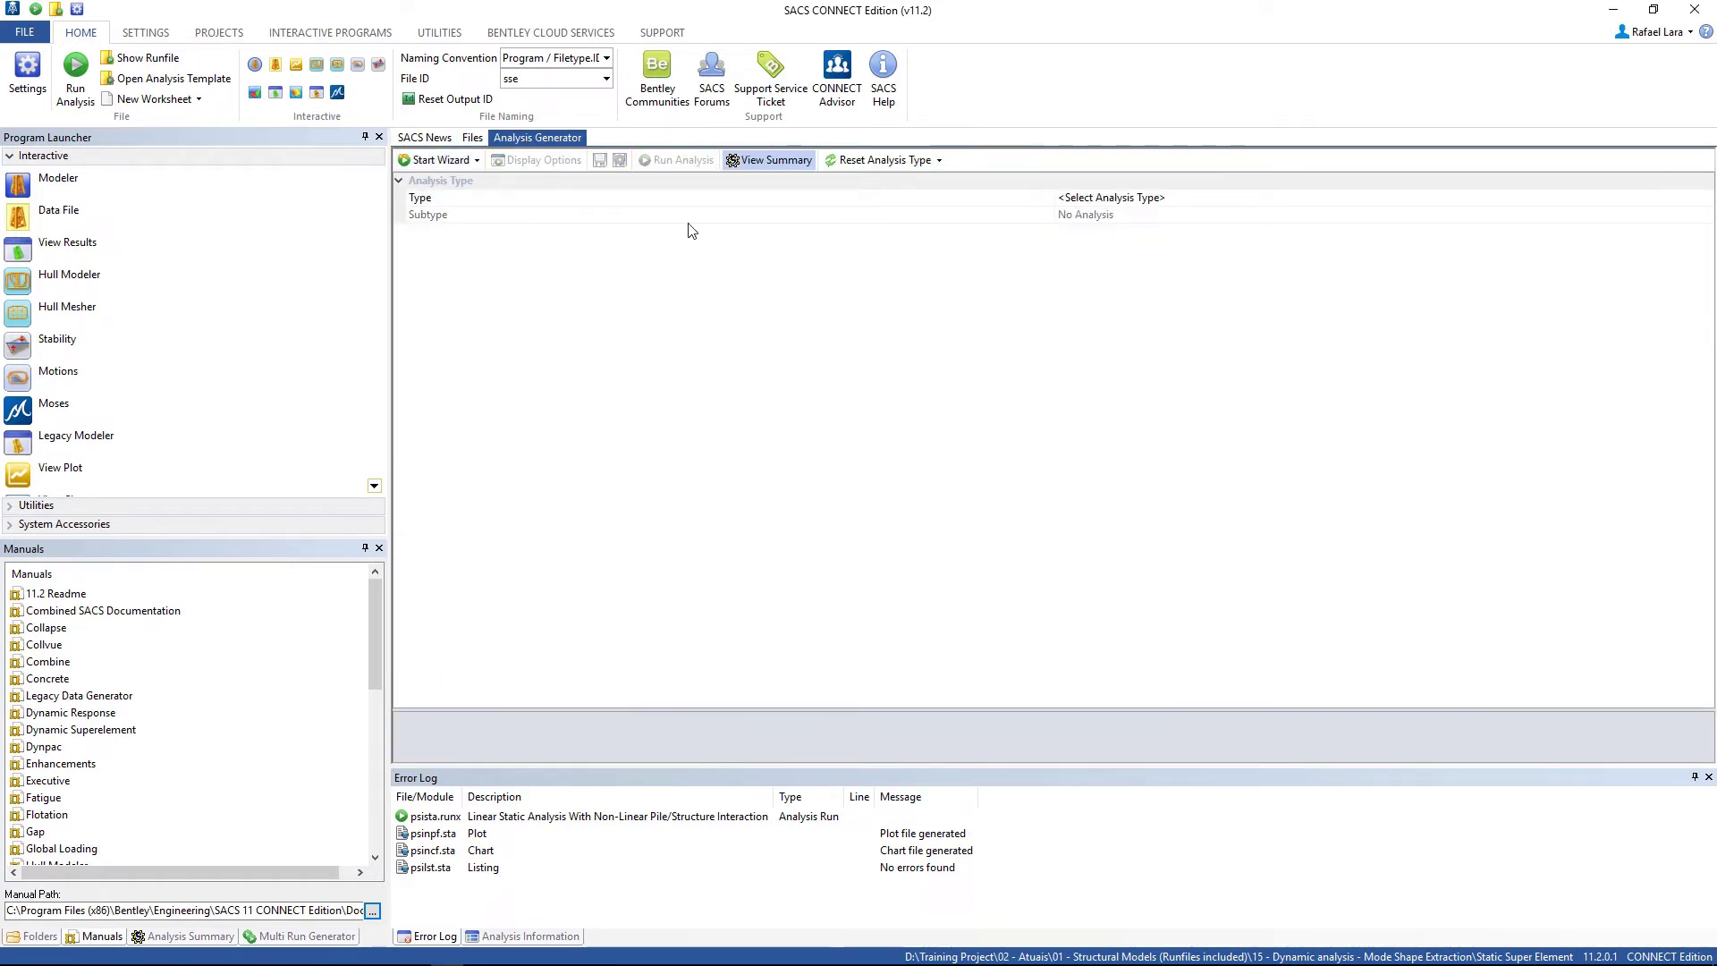
Step: Set the analysis type to Static with the Pile/Soil Interaction subtype
{"action": "left_click", "coordinate": [1086, 198]}
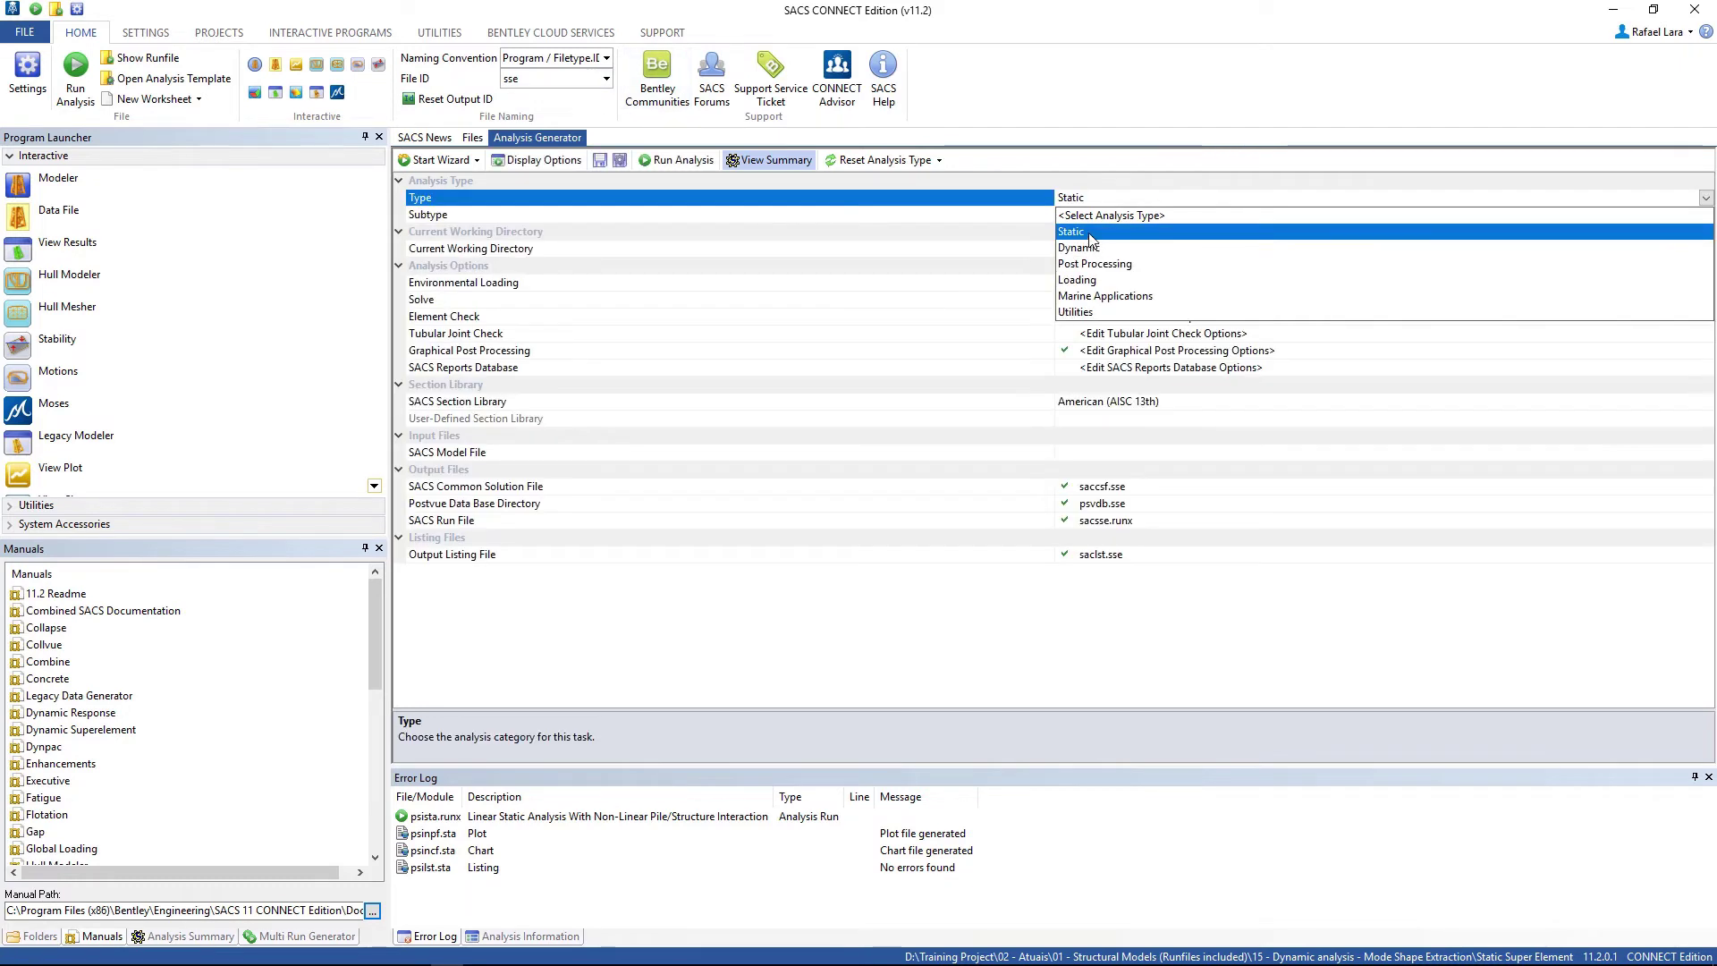
{"action": "left_click", "coordinate": [1071, 232]}
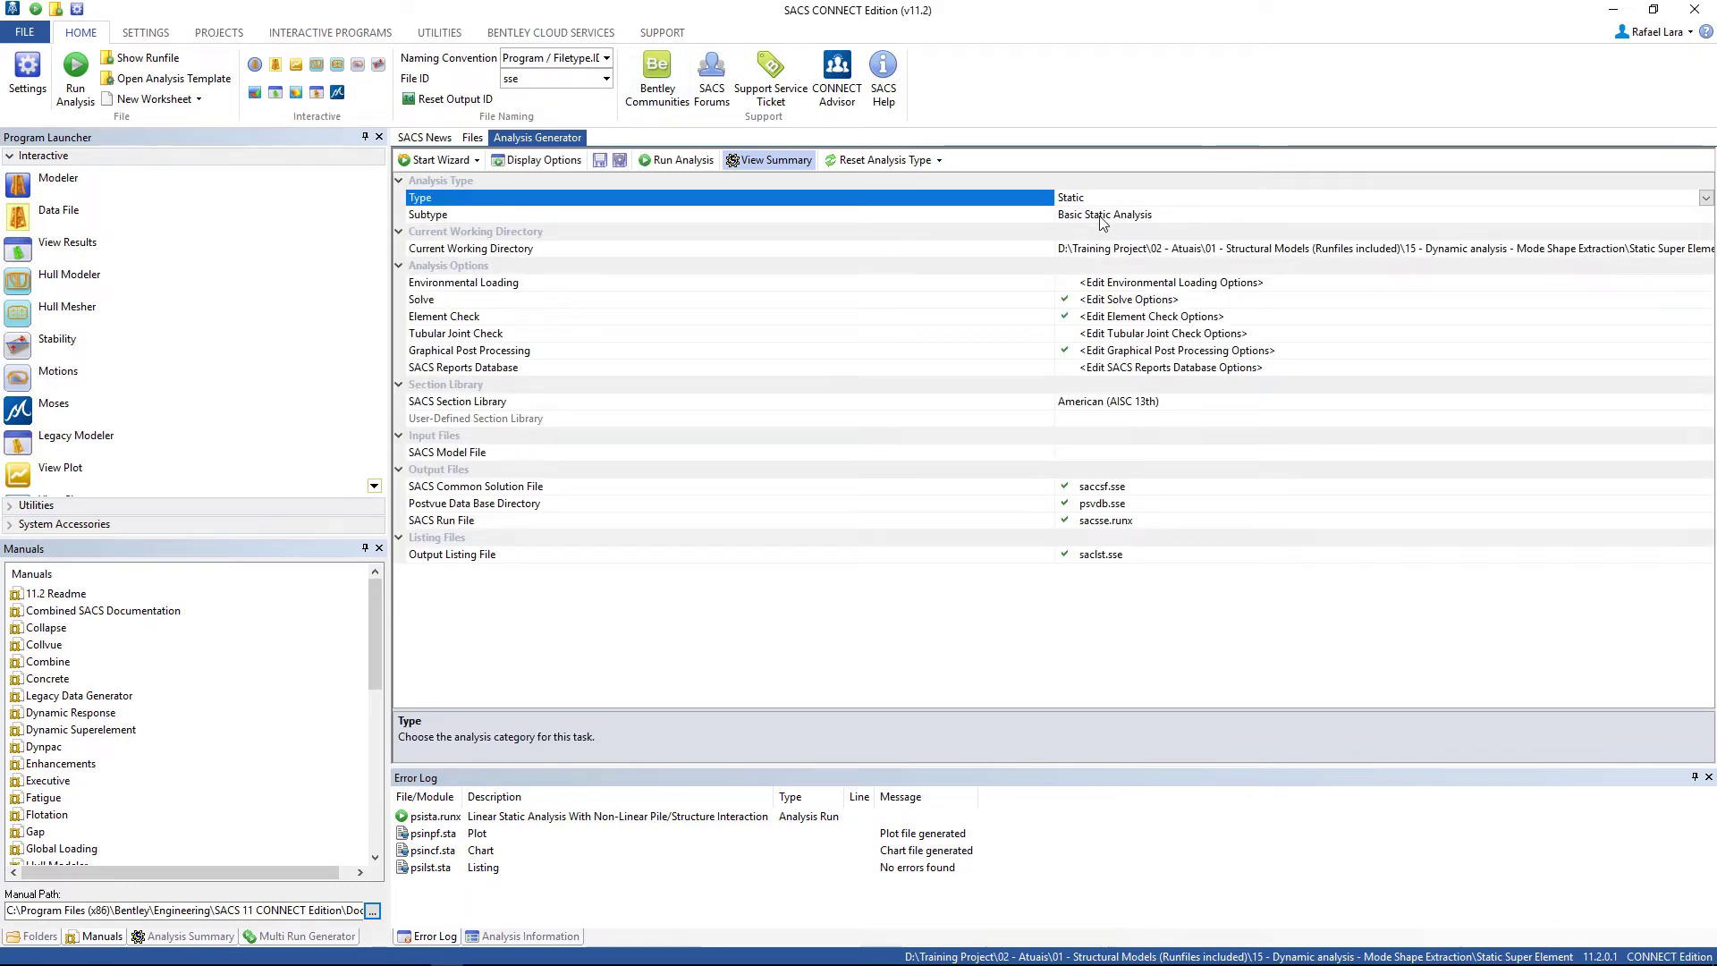
{"action": "left_click", "coordinate": [1104, 223]}
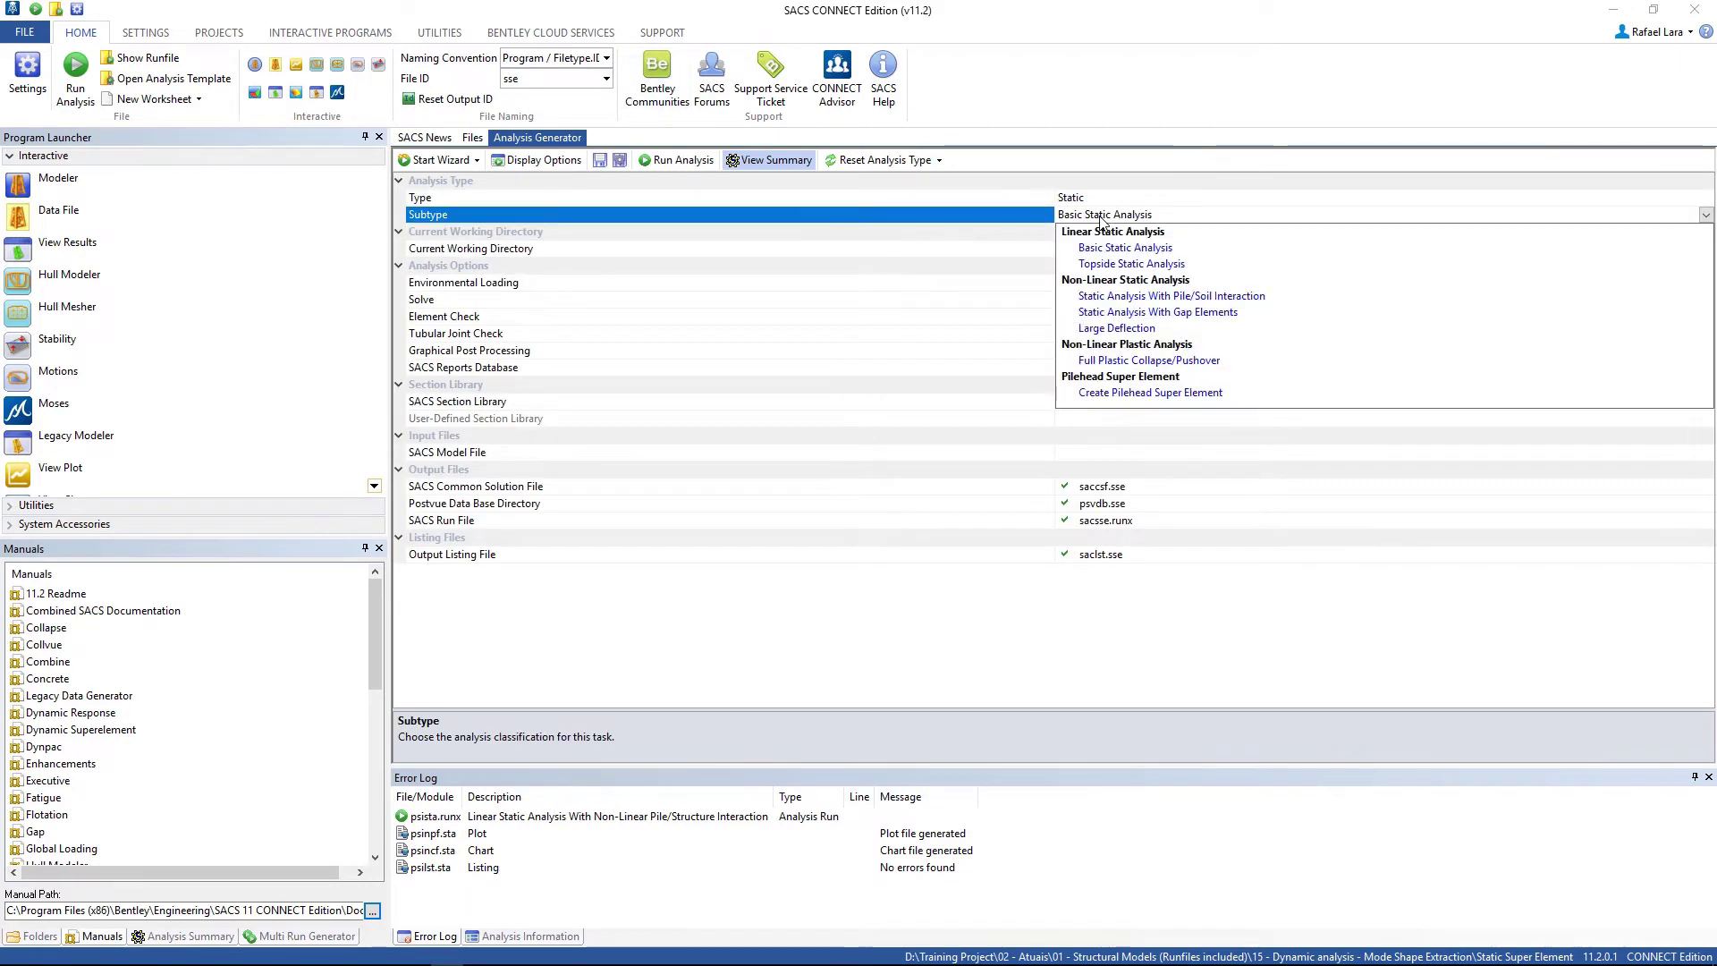
{"action": "left_click", "coordinate": [1105, 302]}
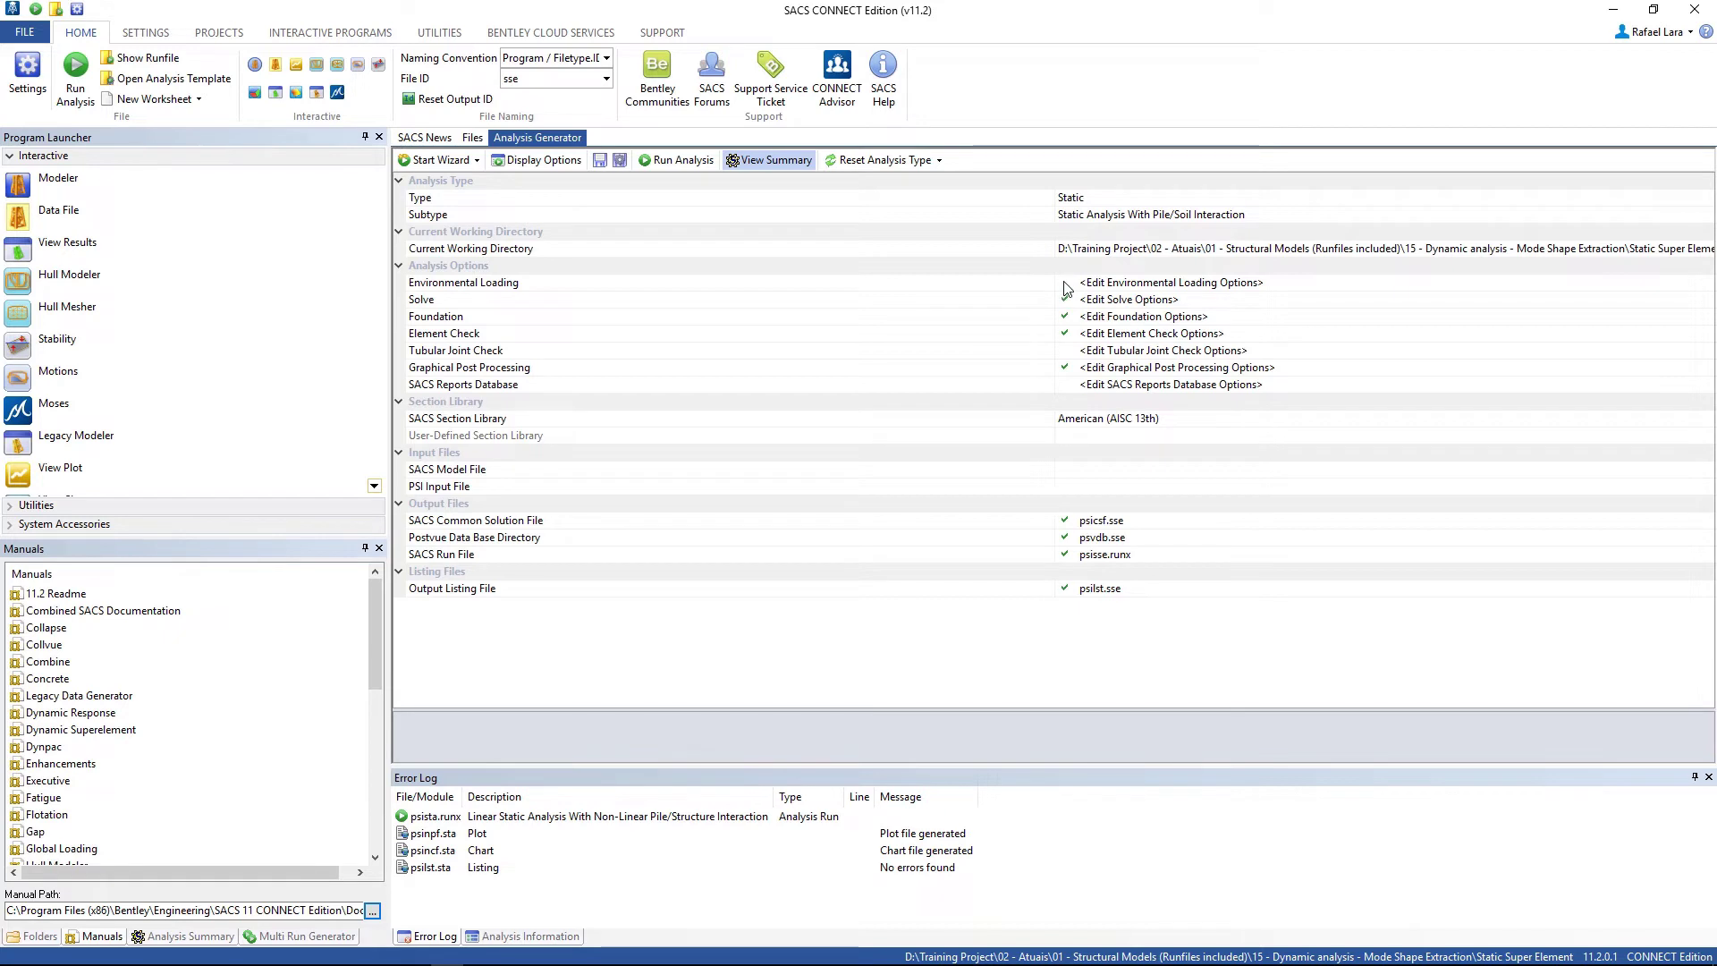
Step: Enable environmental loading, disable element check and graphical post processing, with output file ID sse
{"action": "left_click", "coordinate": [1065, 283]}
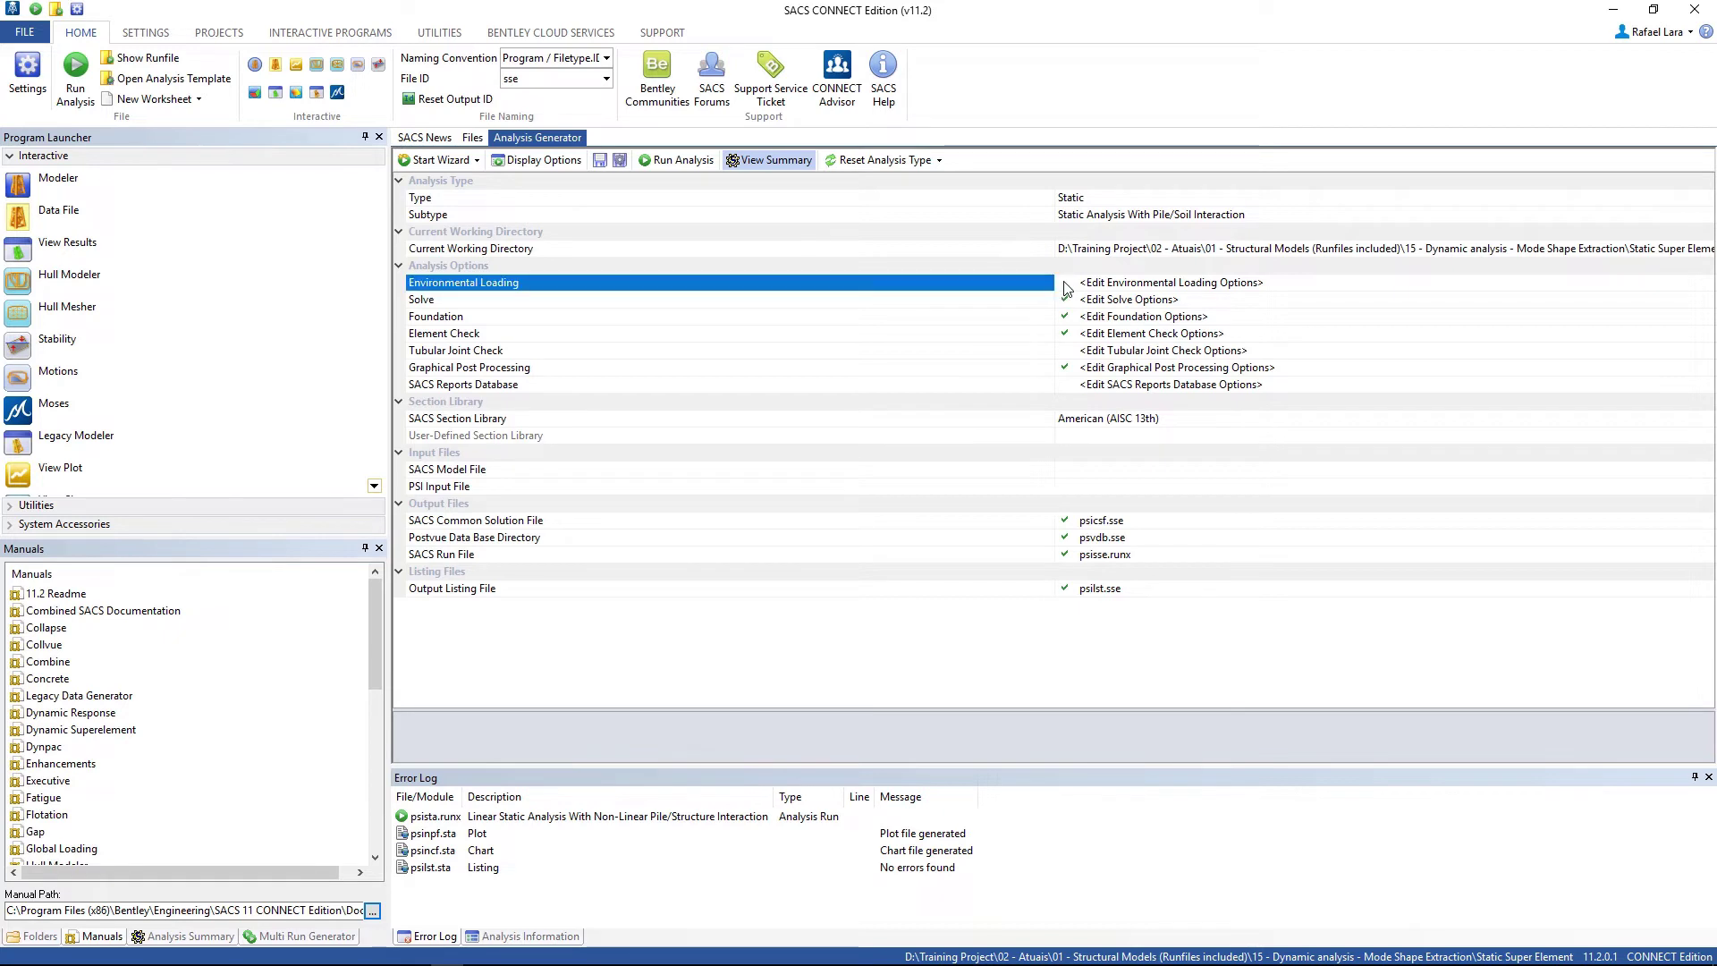
{"action": "left_click", "coordinate": [1065, 335]}
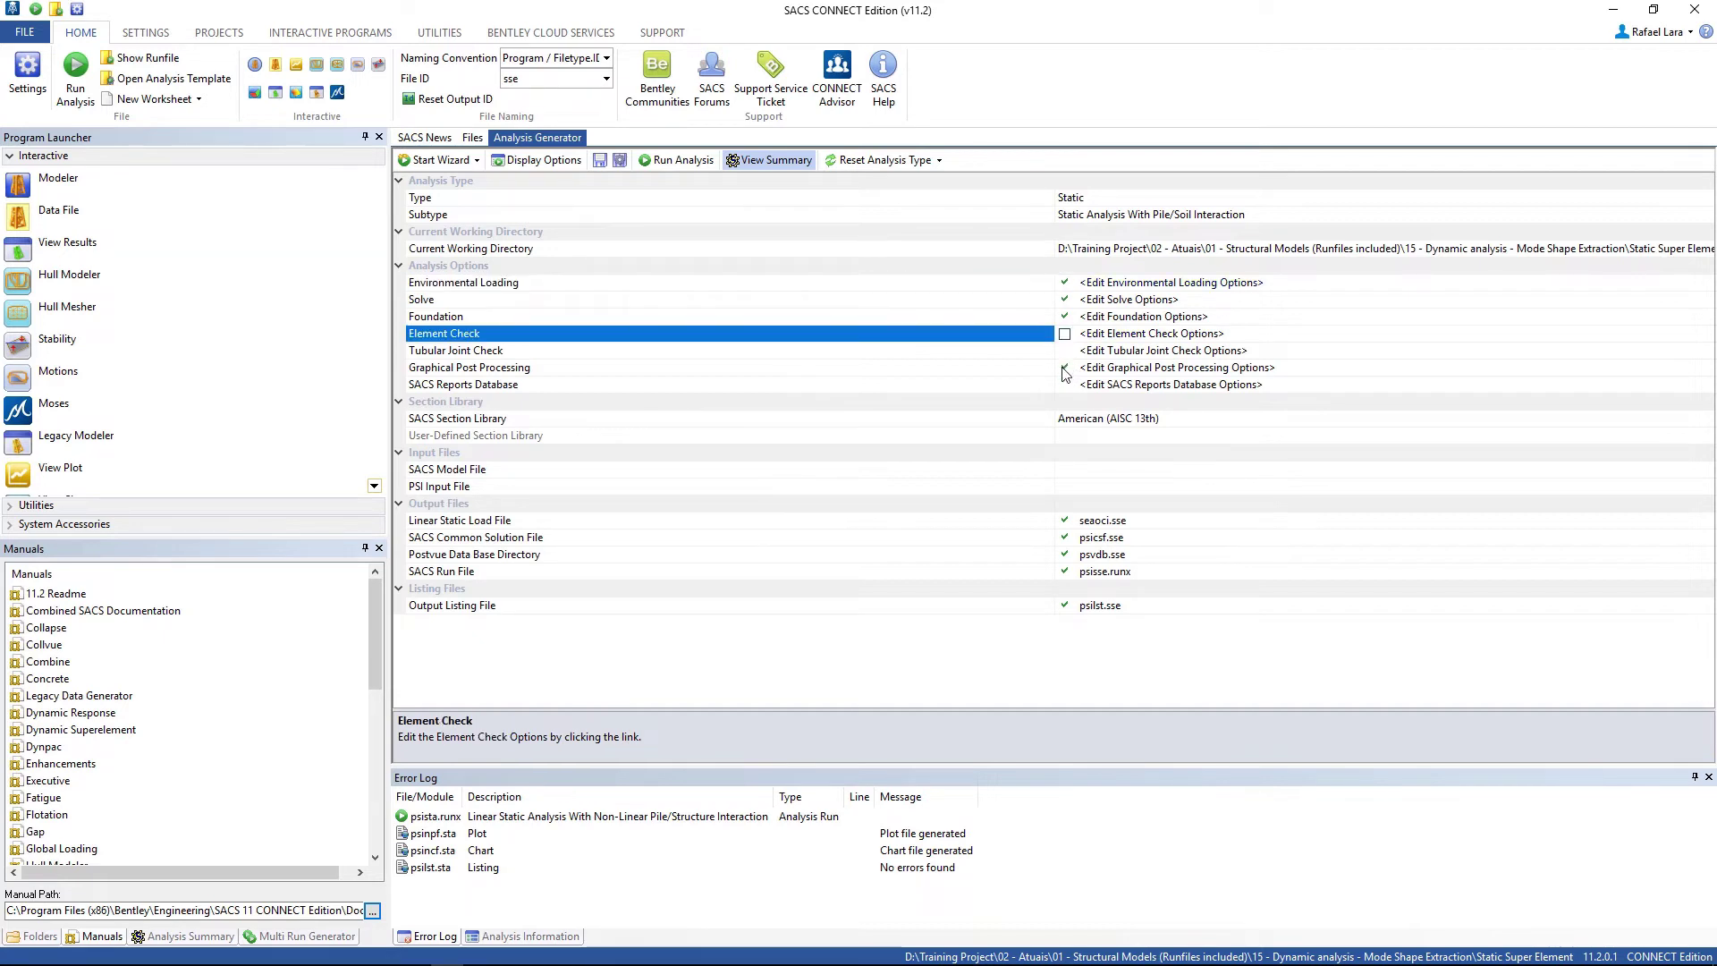
{"action": "left_click", "coordinate": [1064, 369]}
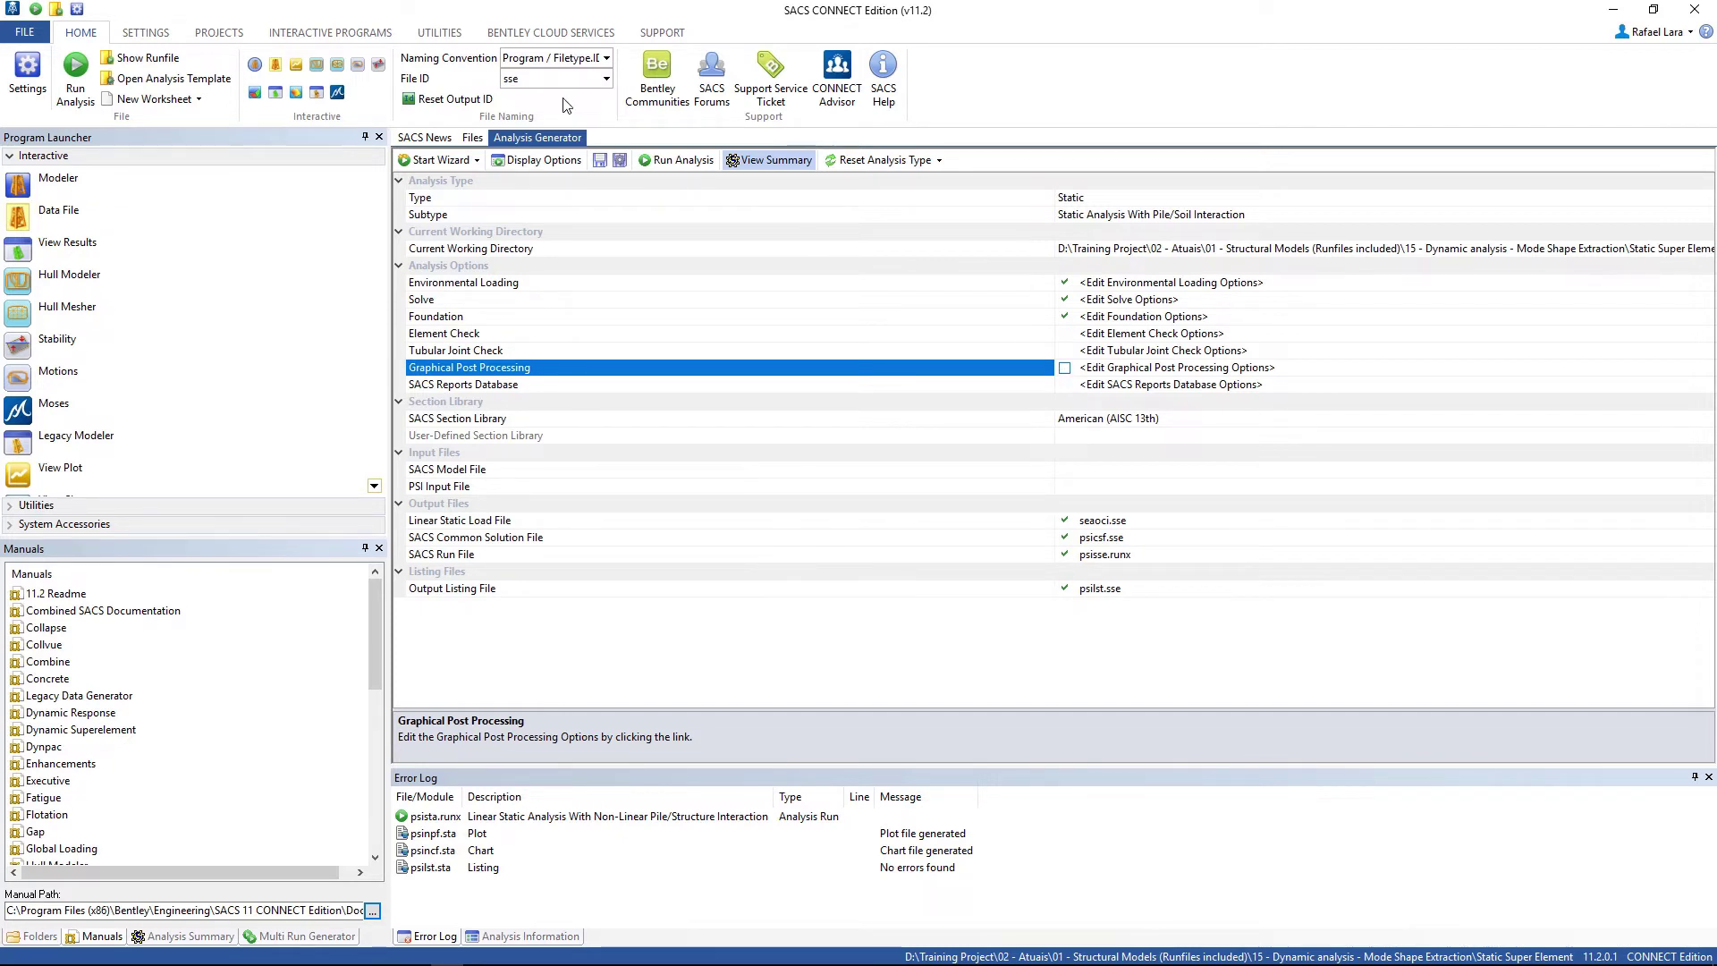
{"action": "left_click", "coordinate": [539, 82]}
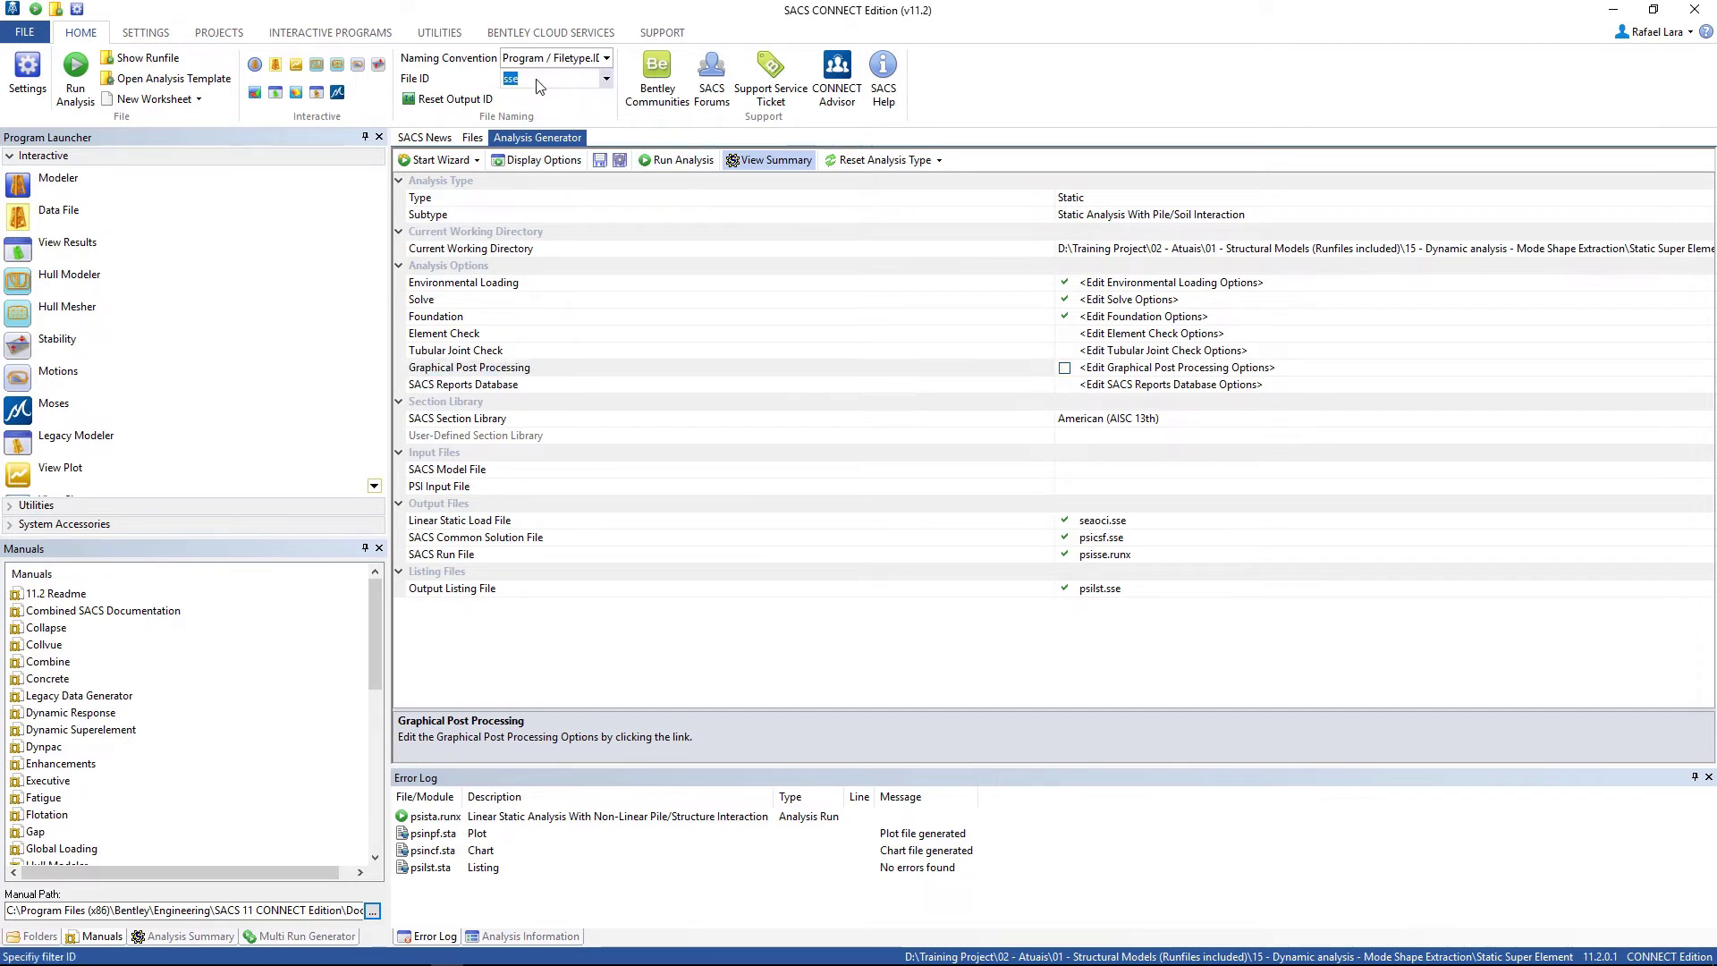
Step: Set the SACS Model File to ..\mode shape\sacinp.dyn
{"action": "left_click", "coordinate": [1529, 469]}
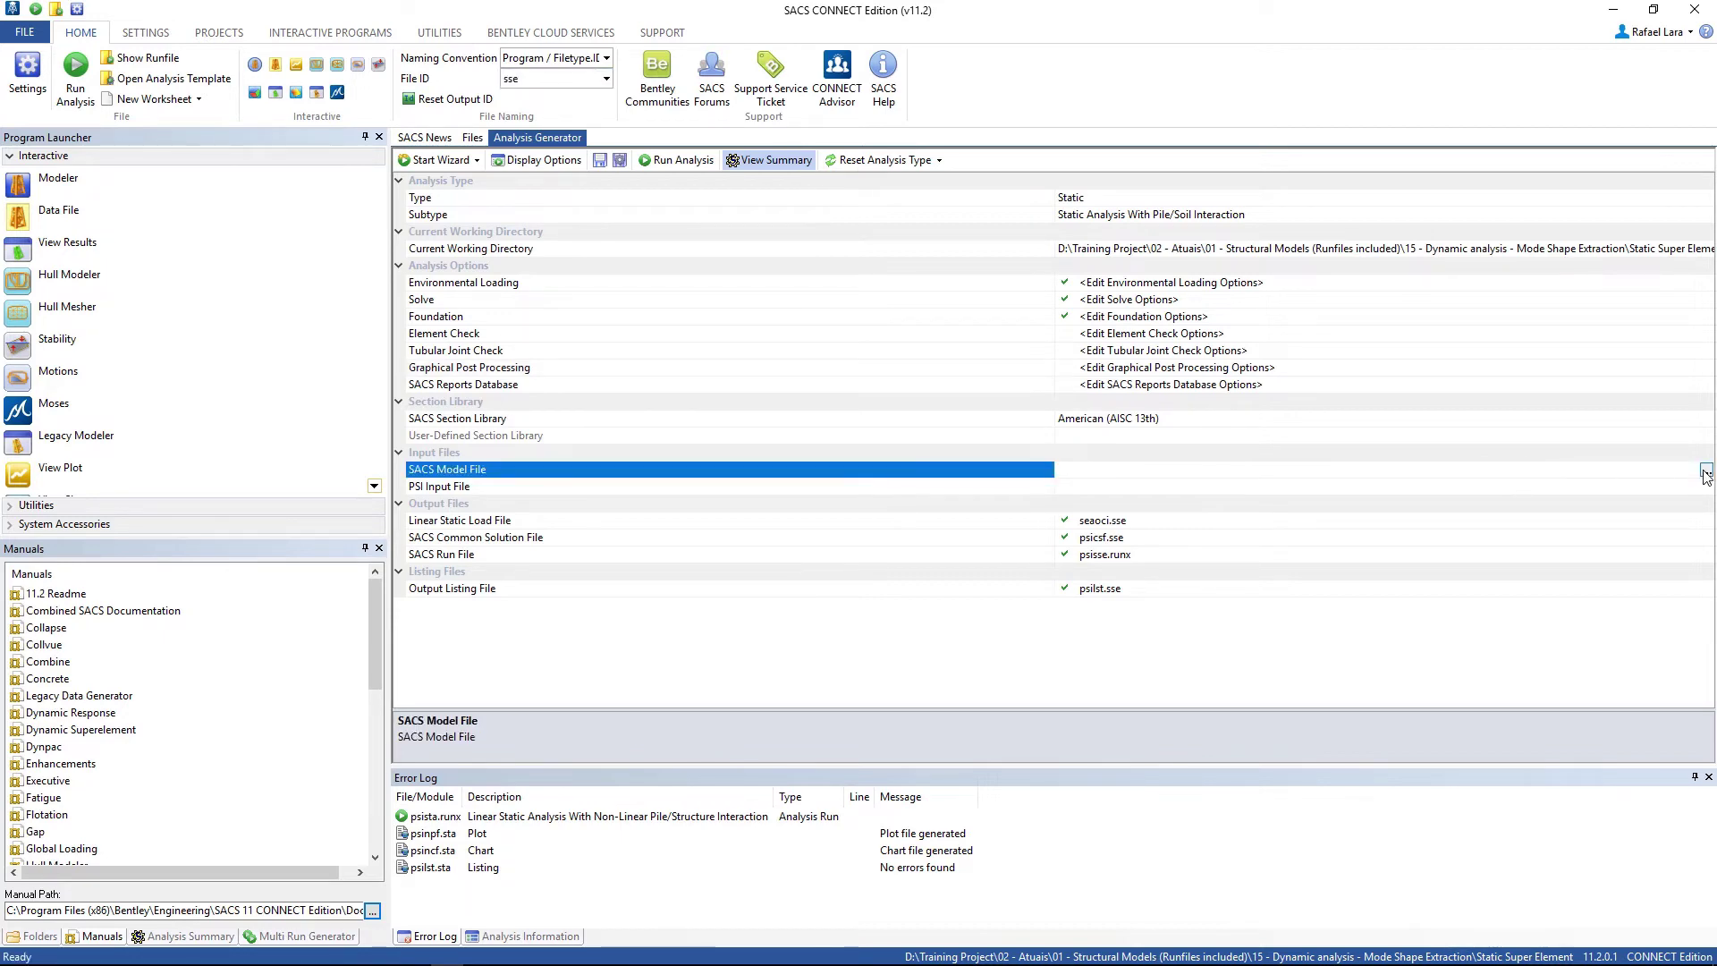
{"action": "left_click", "coordinate": [1706, 471]}
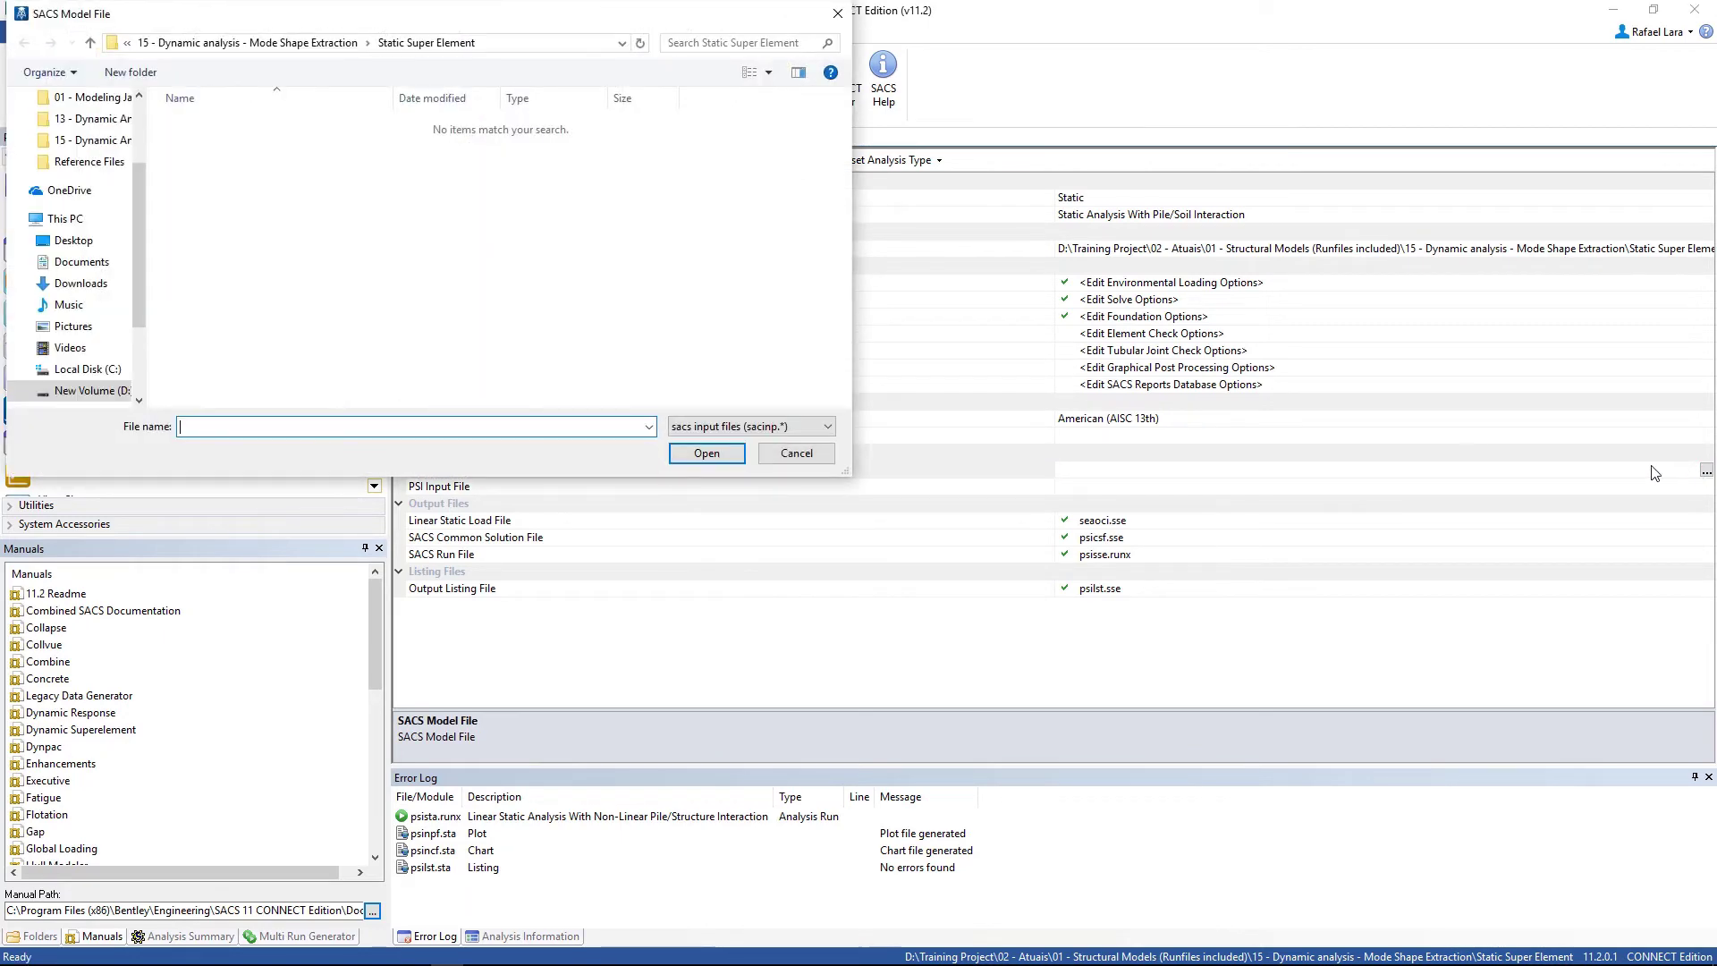
{"action": "left_click", "coordinate": [247, 42]}
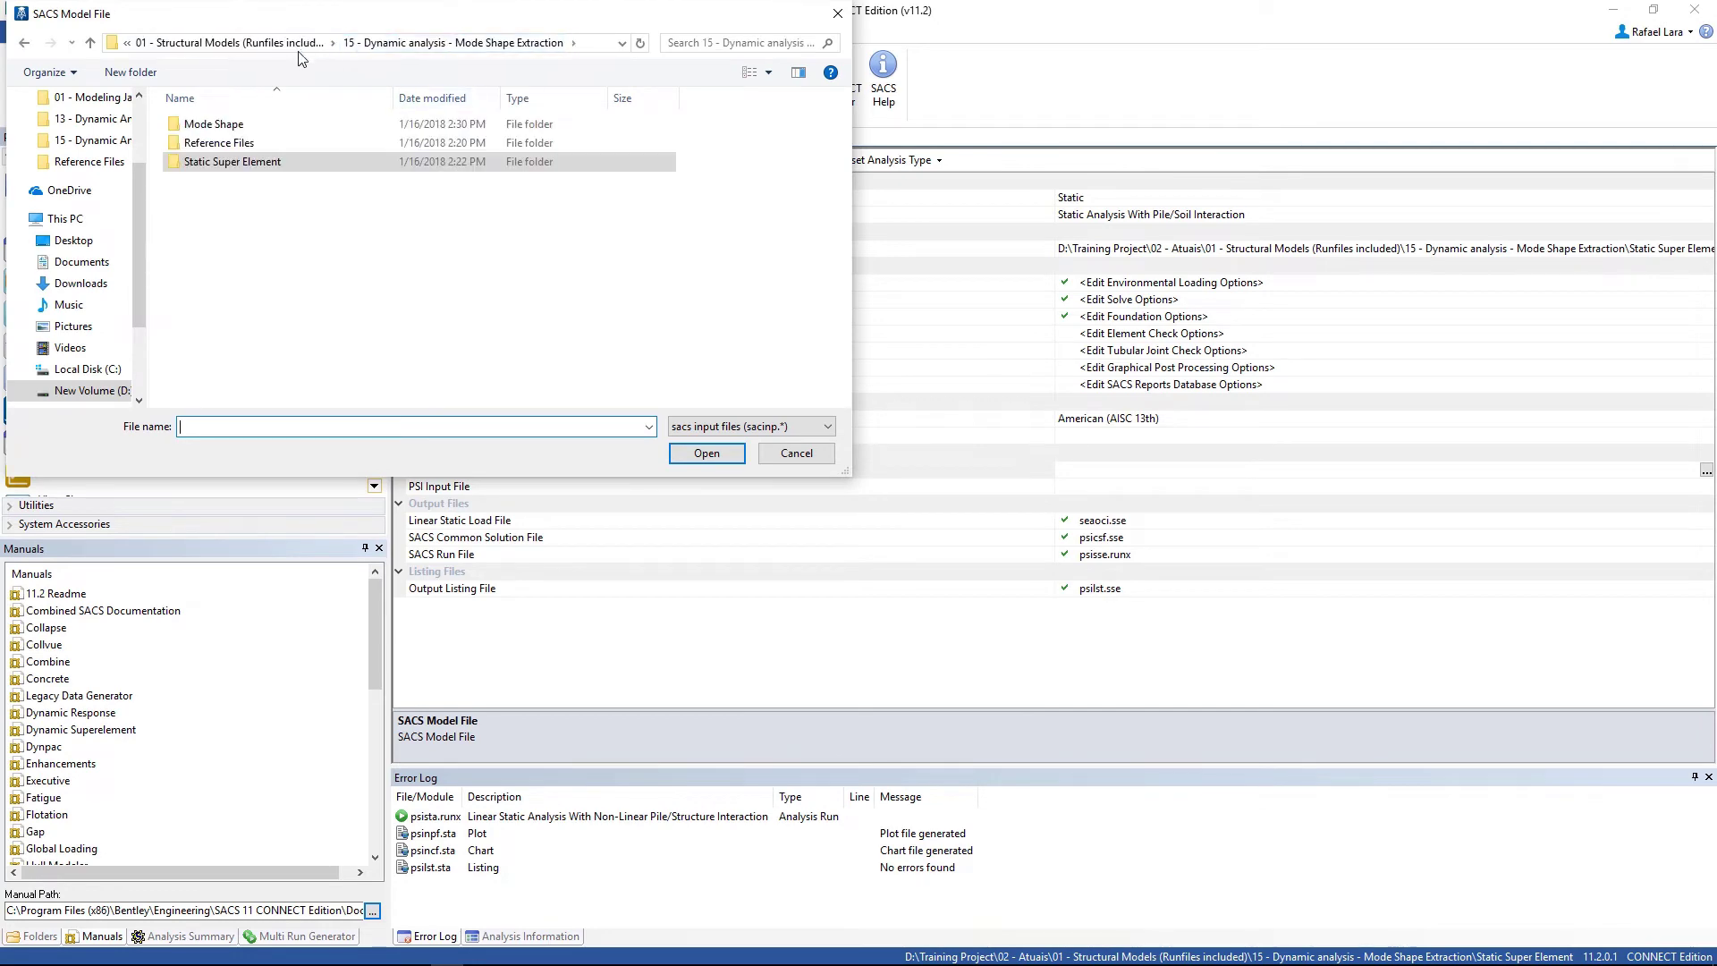
{"action": "double_click", "coordinate": [213, 126]}
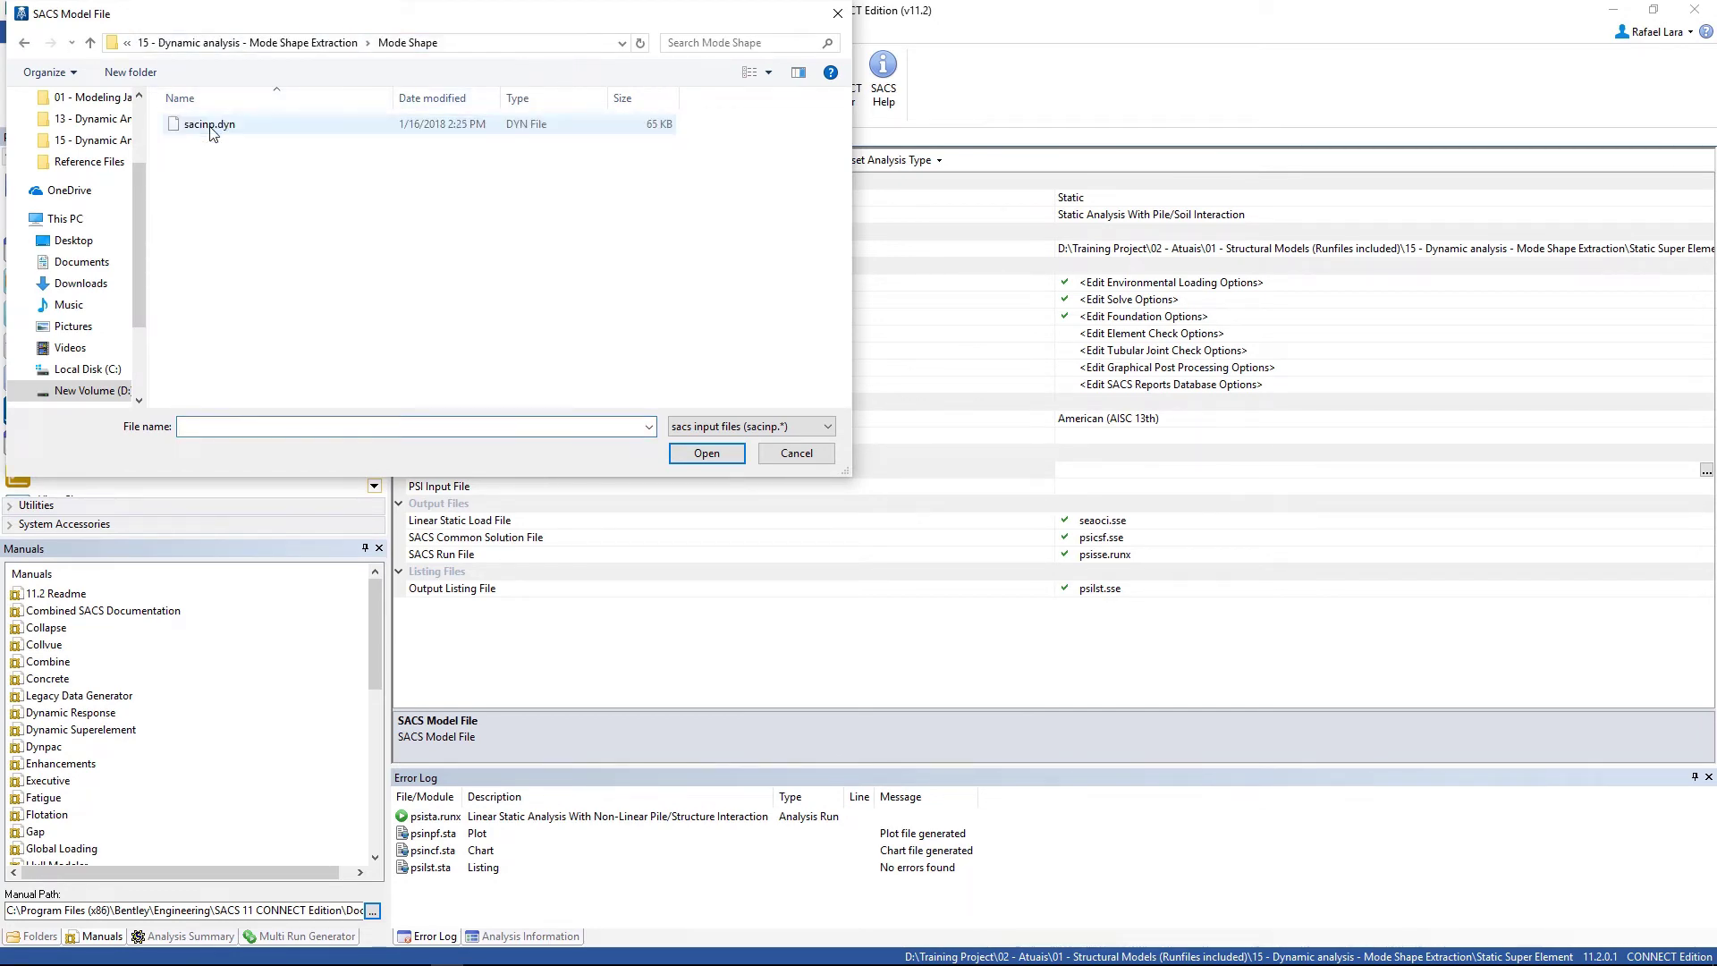
{"action": "left_click", "coordinate": [209, 124]}
{"action": "left_click", "coordinate": [707, 457]}
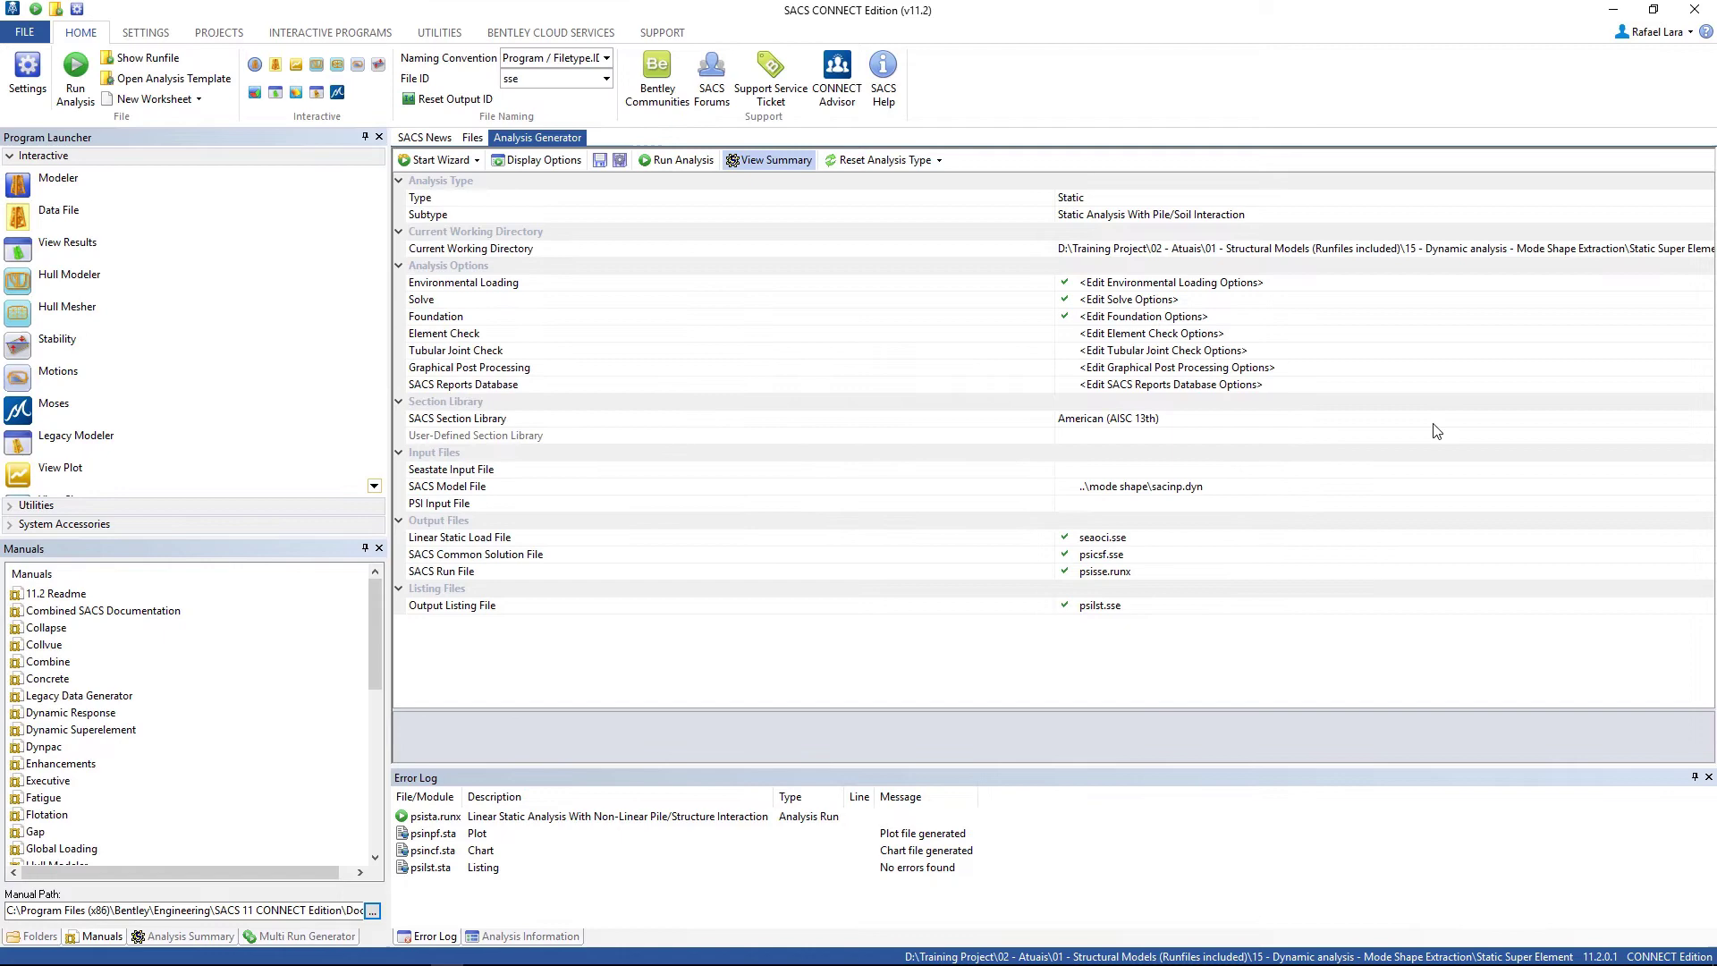
Step: Set the Seastate Input File to ..\mode shape\seainp.dyn and the PSI Input File to psiinp.sta
{"action": "left_click", "coordinate": [1699, 476]}
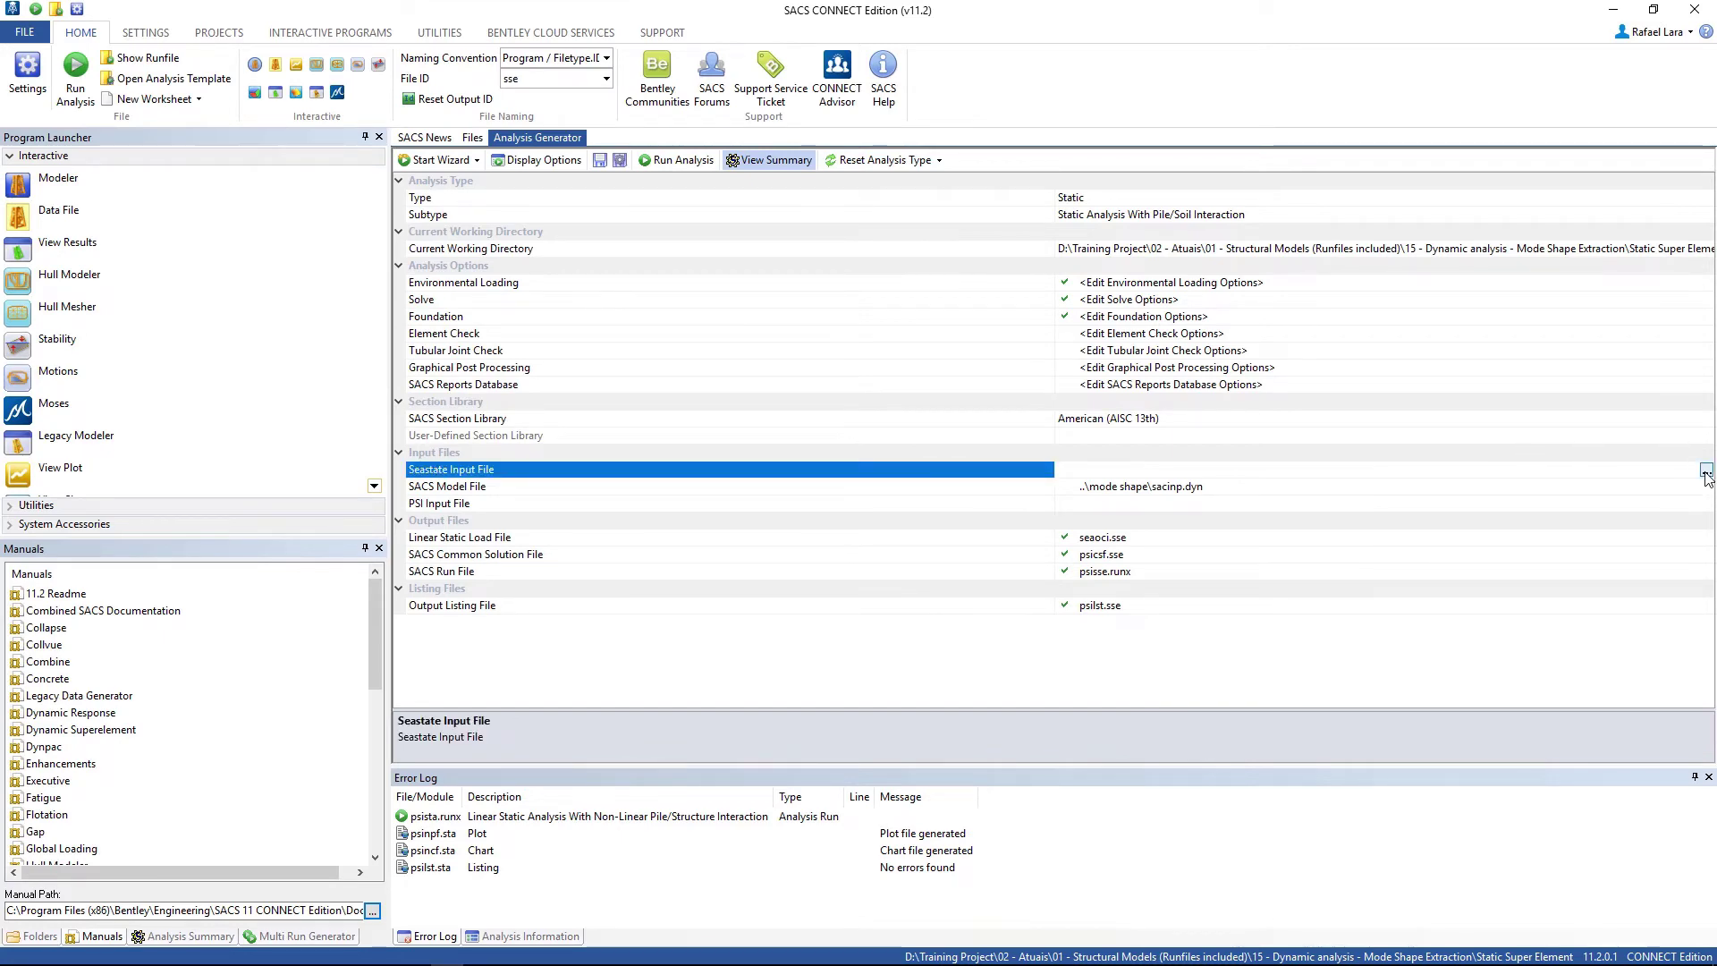
{"action": "left_click", "coordinate": [1706, 472]}
{"action": "left_click", "coordinate": [295, 44]}
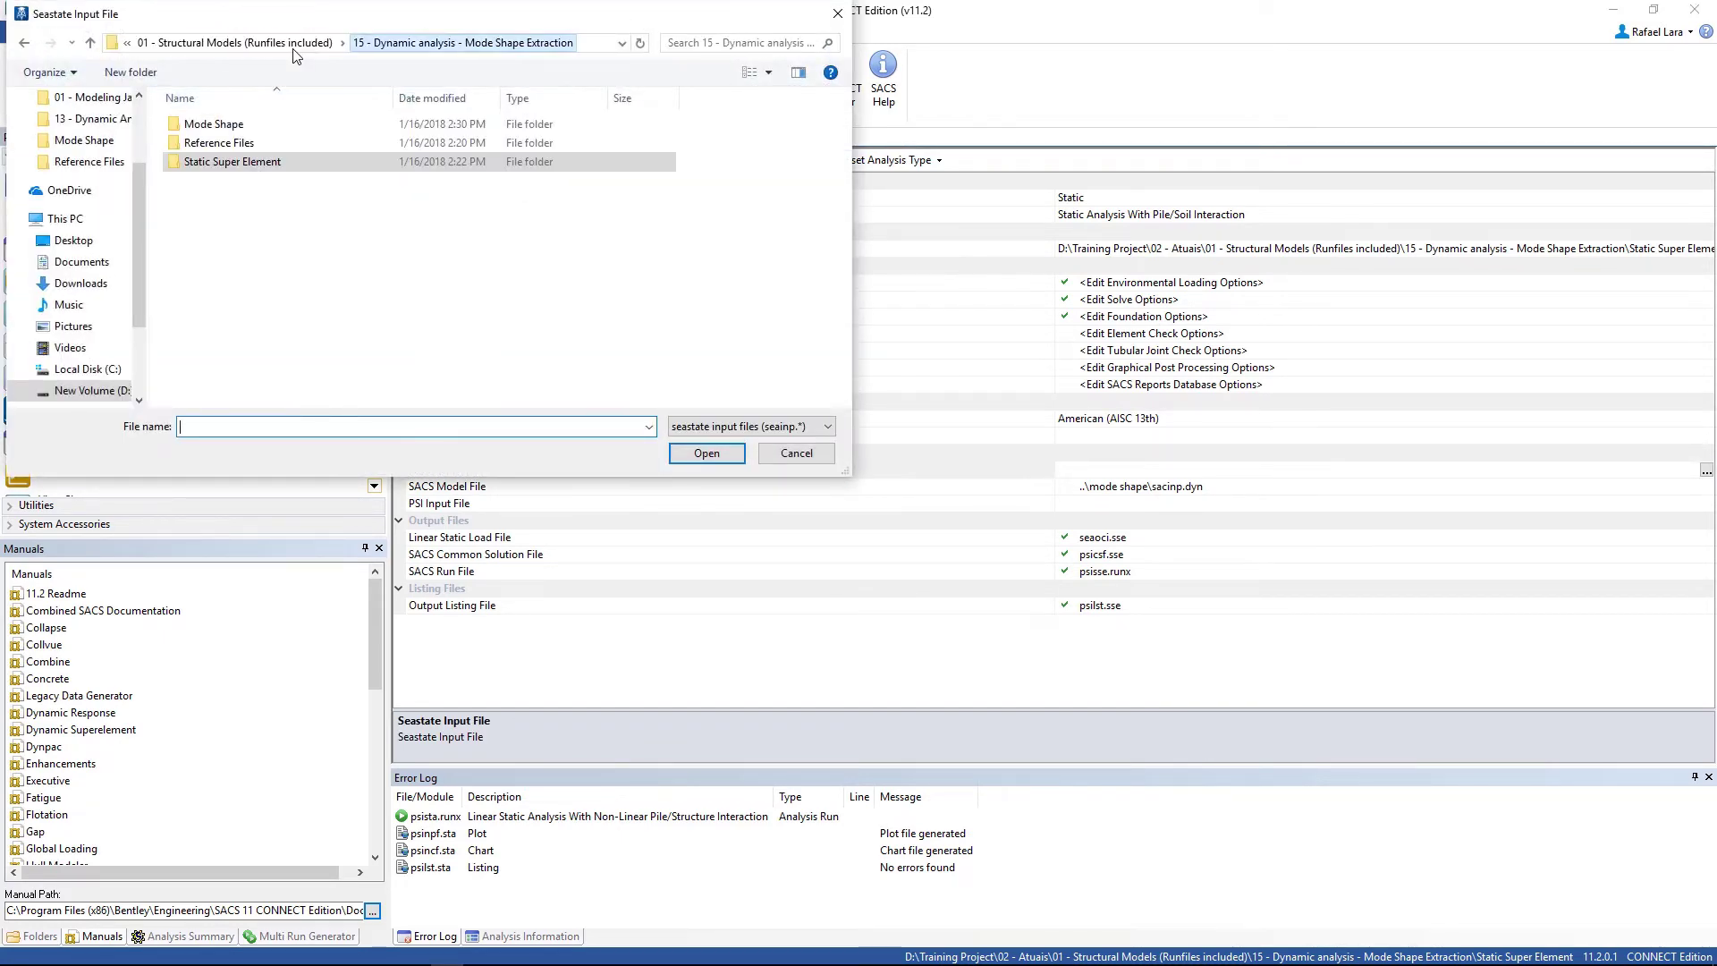
{"action": "left_click", "coordinate": [221, 126]}
{"action": "double_click", "coordinate": [221, 126]}
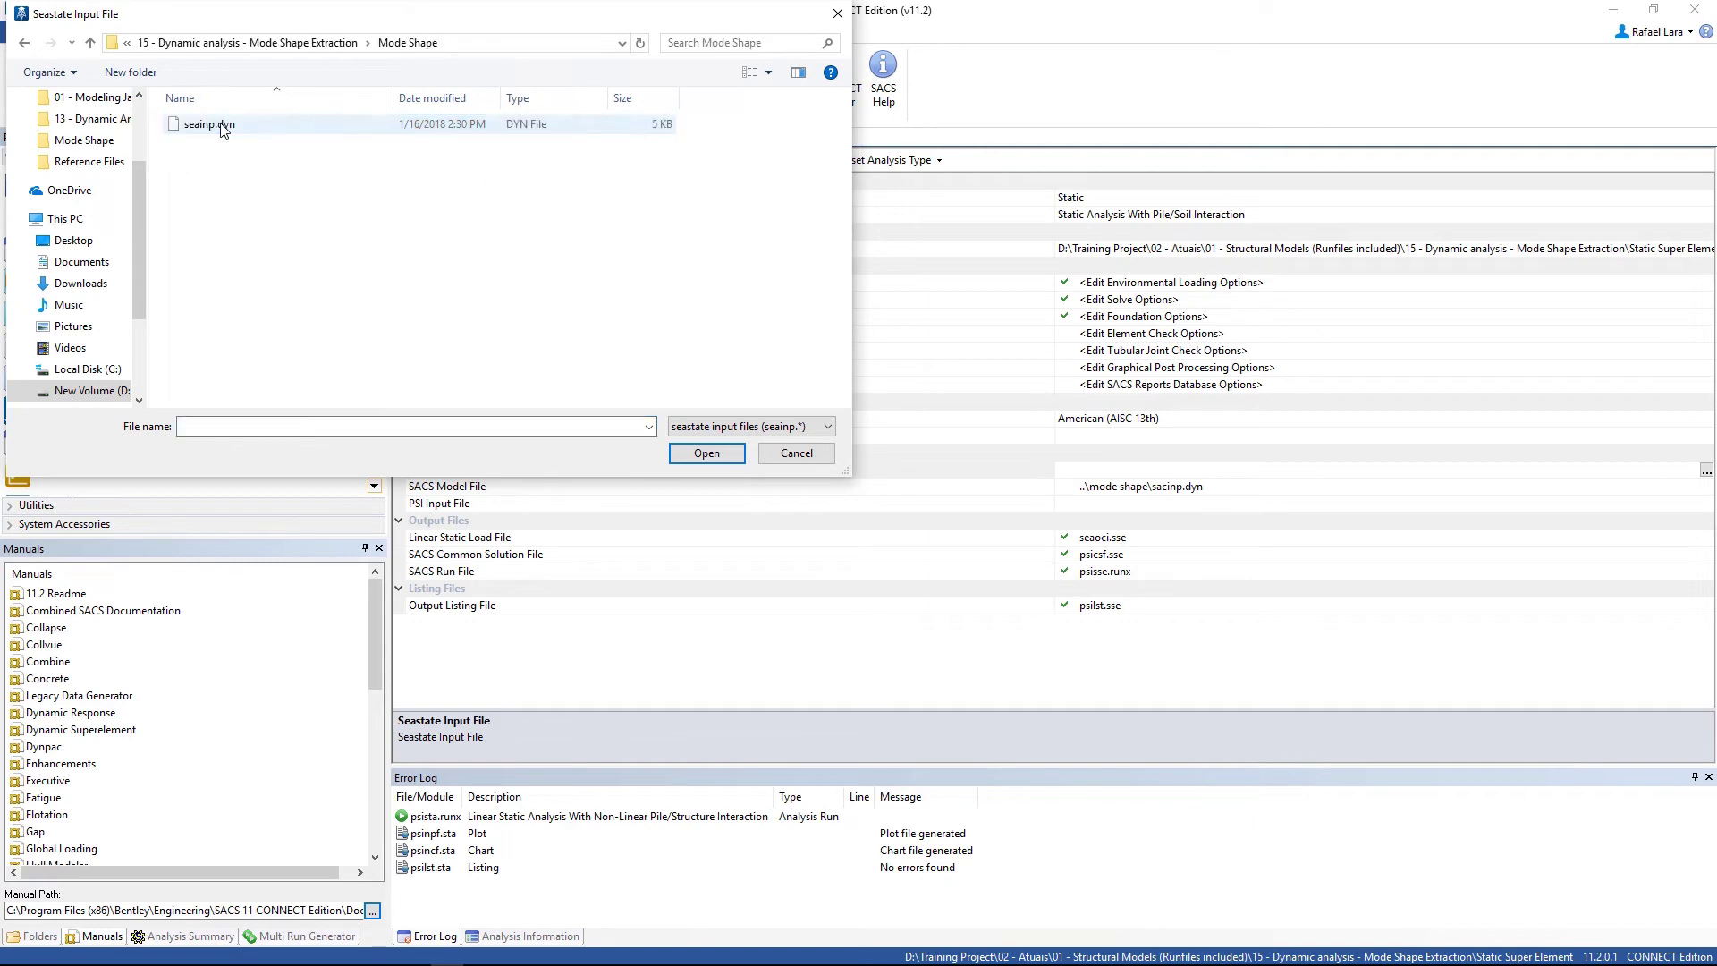
{"action": "left_click", "coordinate": [215, 126]}
{"action": "left_click", "coordinate": [706, 454]}
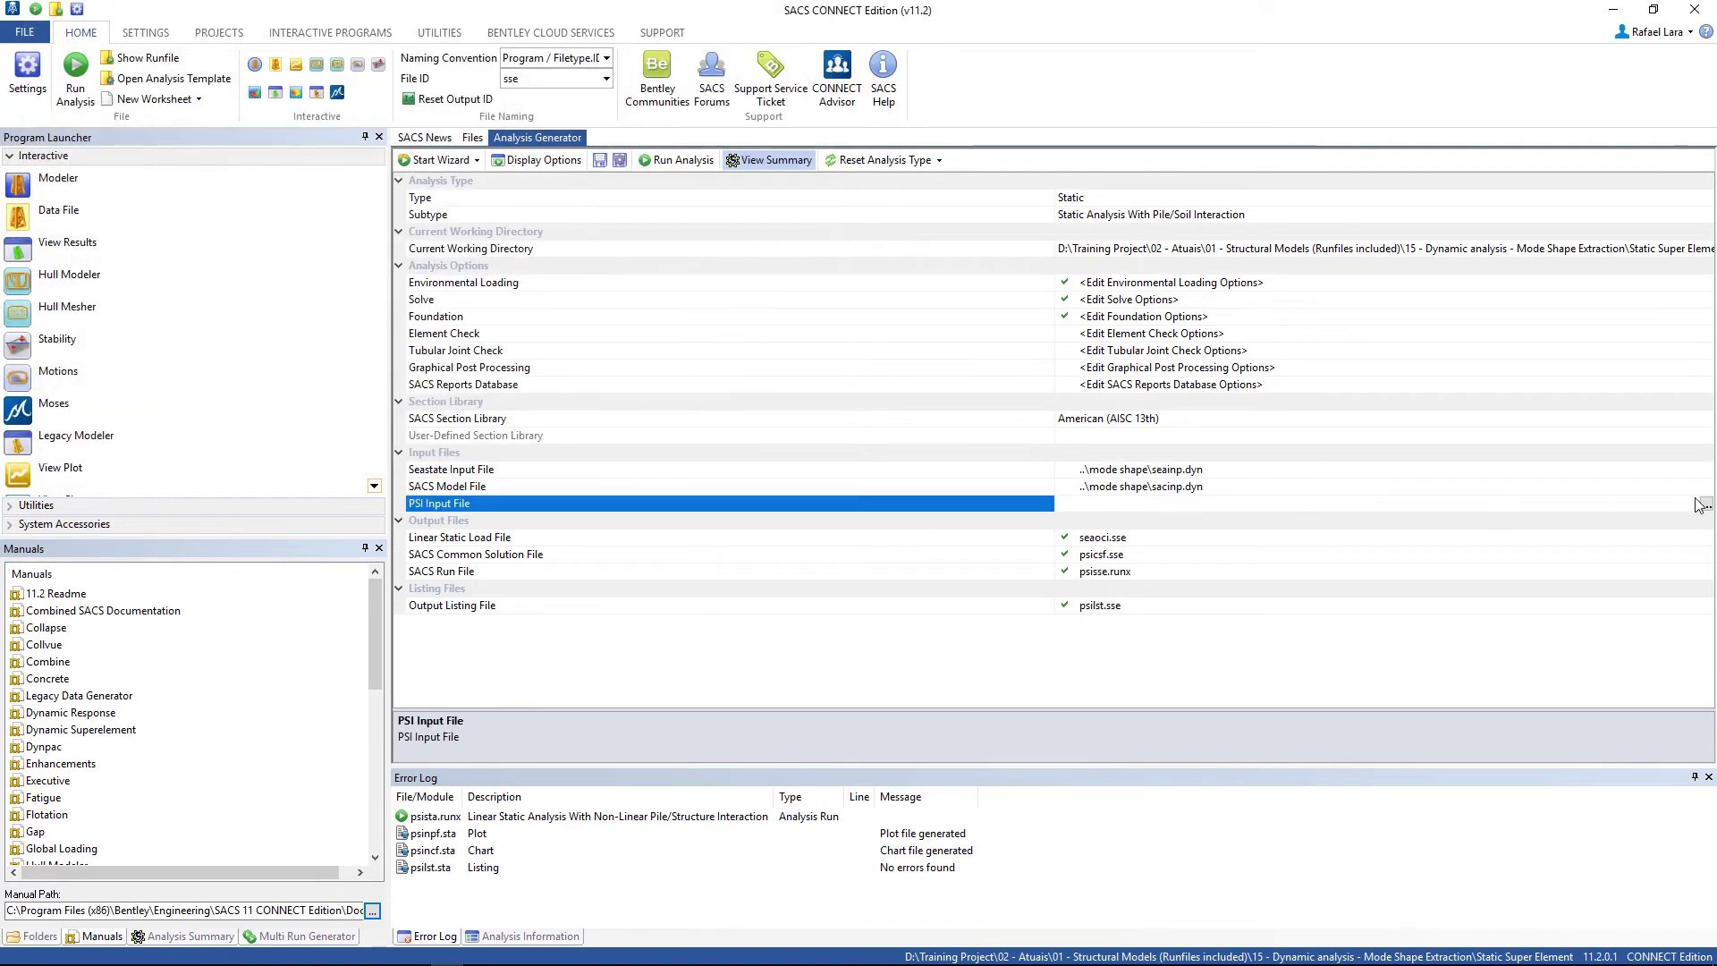
{"action": "left_click", "coordinate": [1704, 506]}
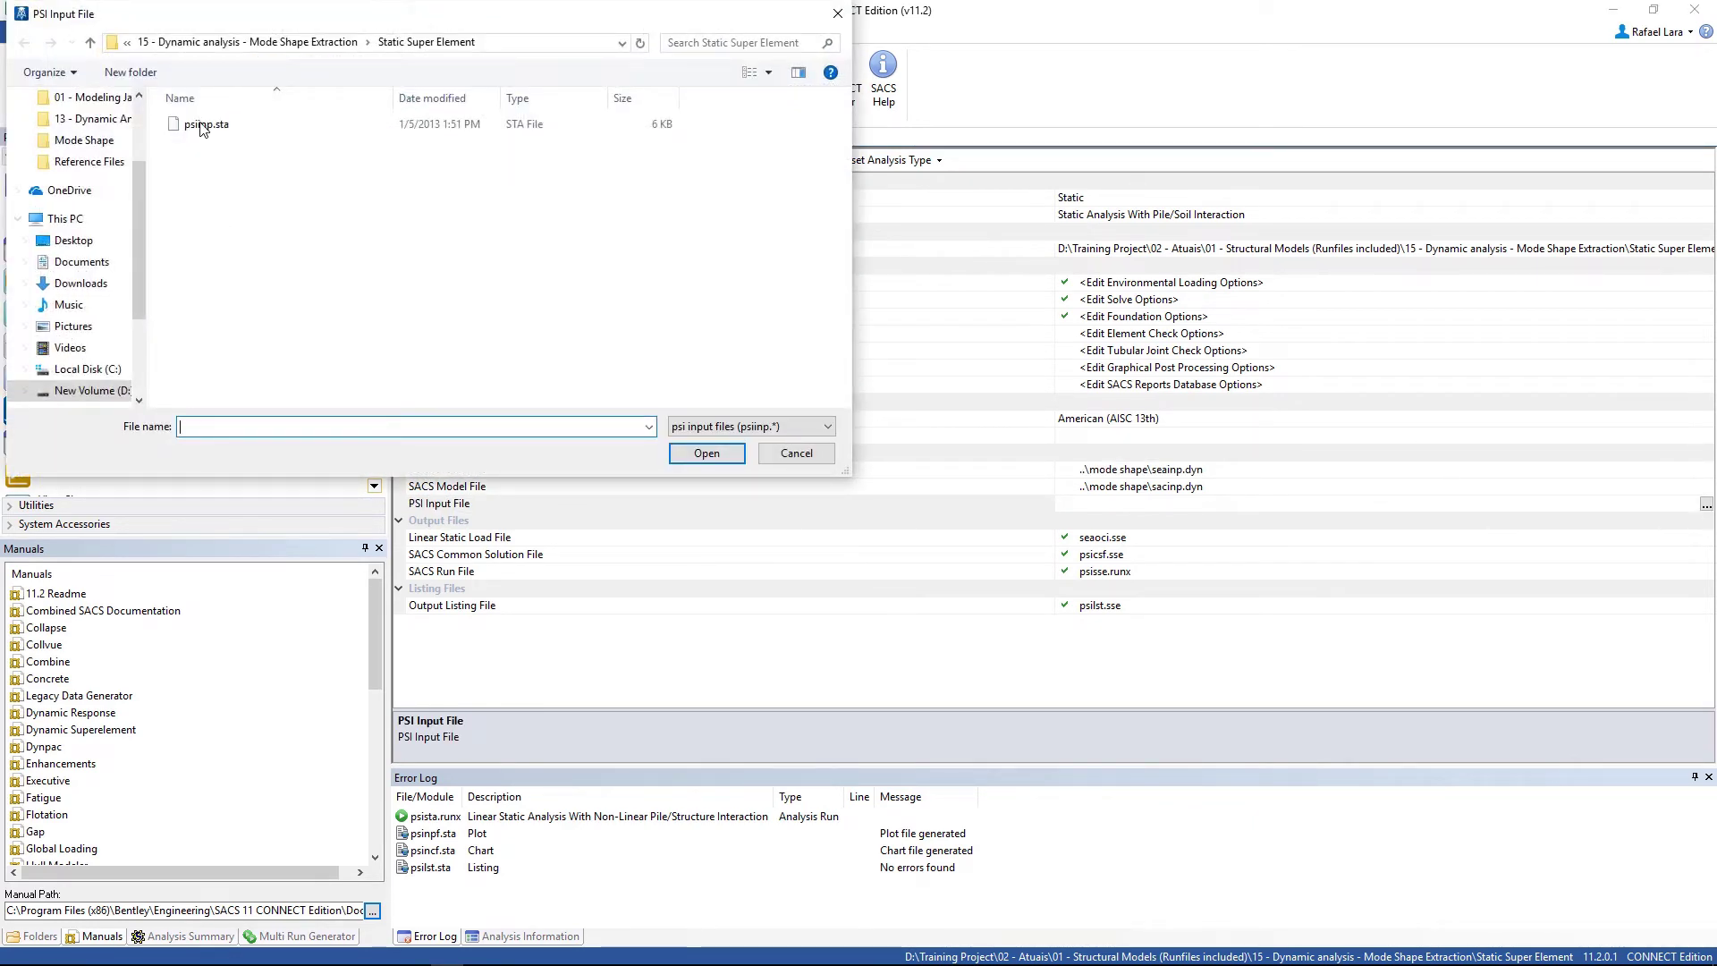
{"action": "left_click", "coordinate": [202, 125]}
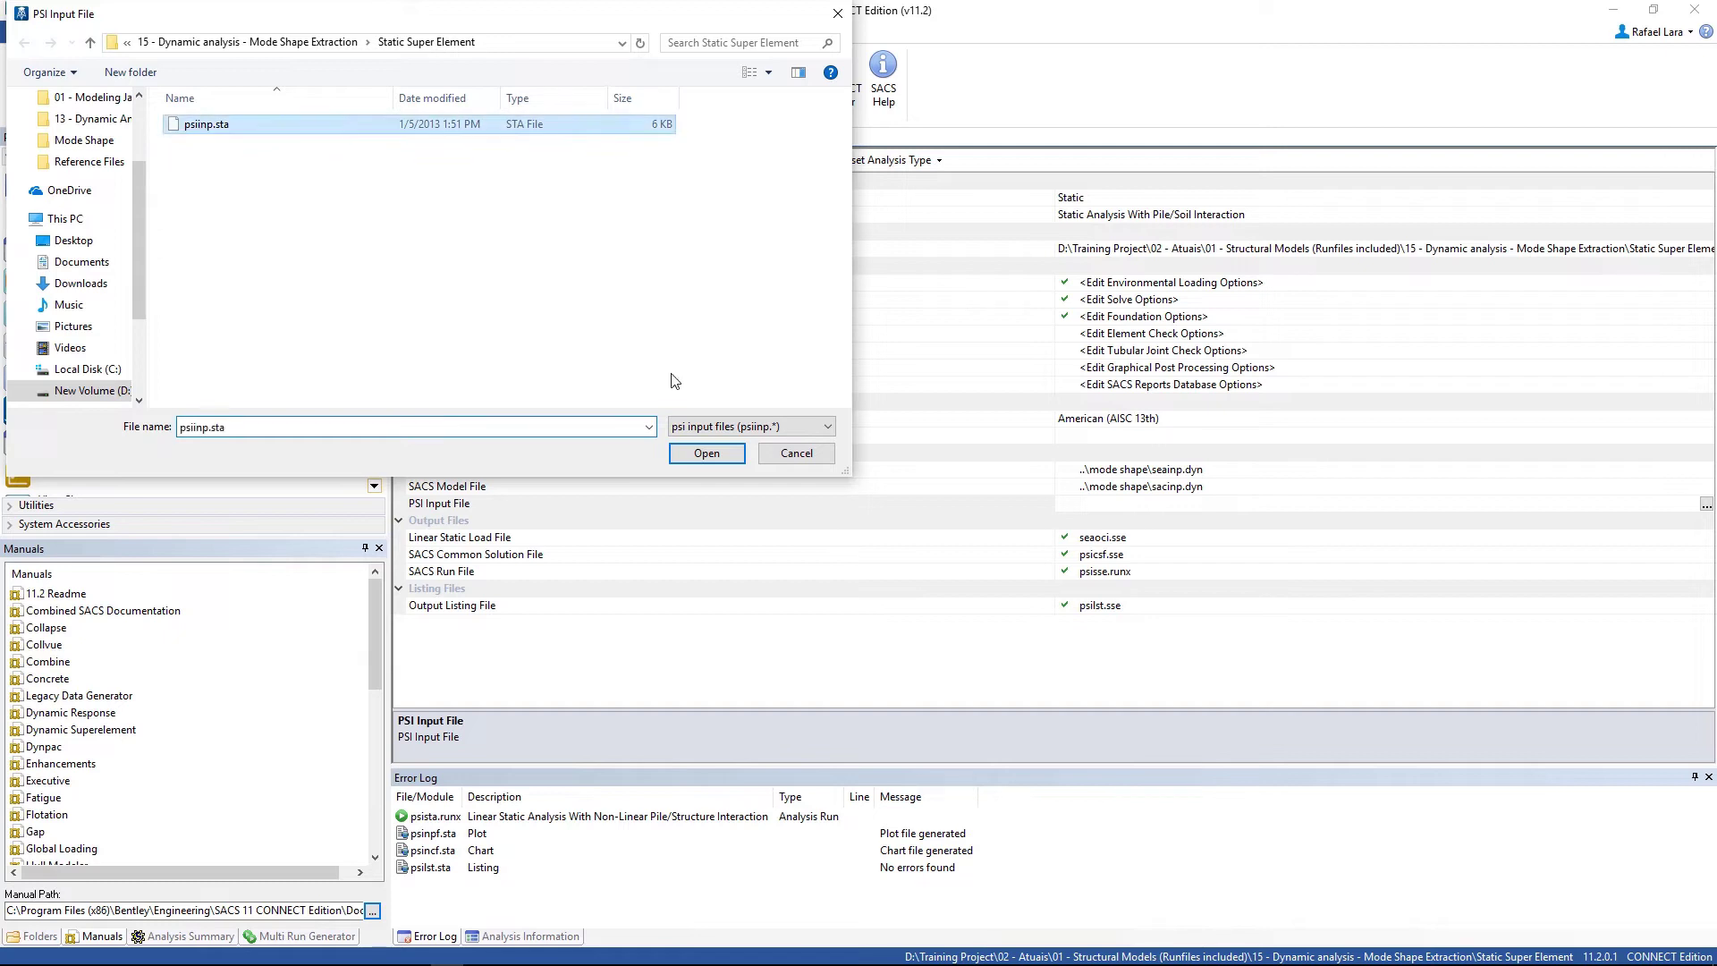
{"action": "left_click", "coordinate": [706, 454]}
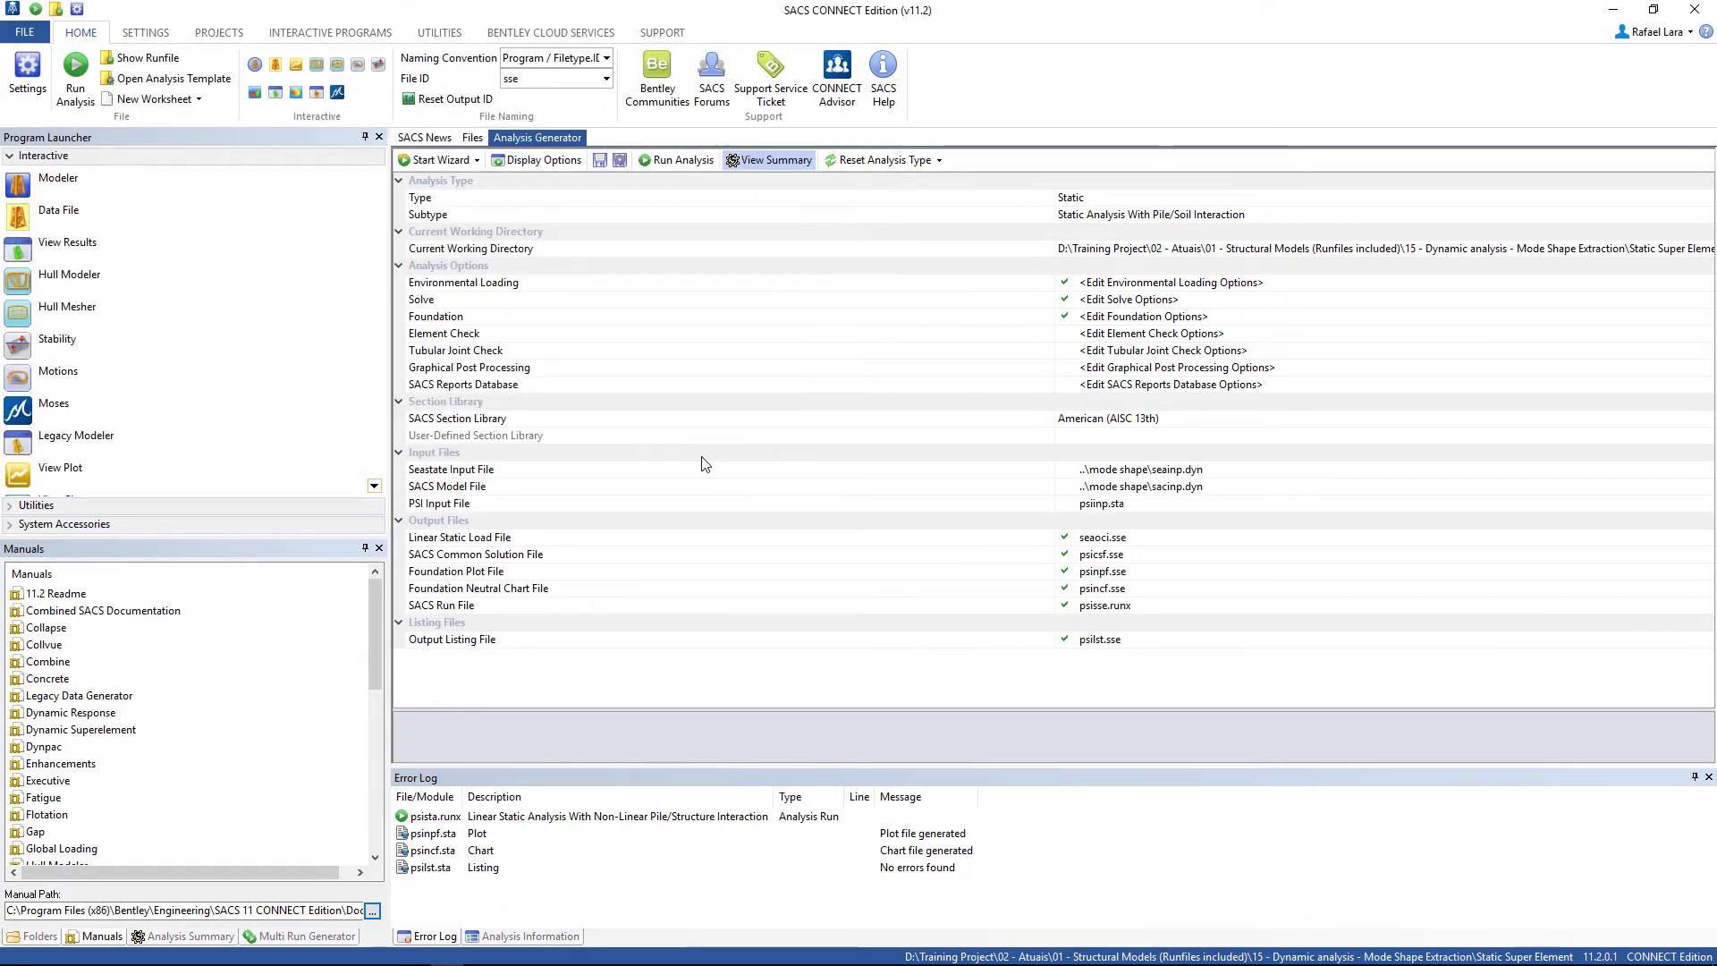
Step: Override the foundation to create a pilehead superelement from maximum load and deflection, using load conditions supx and supy
{"action": "left_click", "coordinate": [1133, 318]}
{"action": "left_click", "coordinate": [1133, 318]}
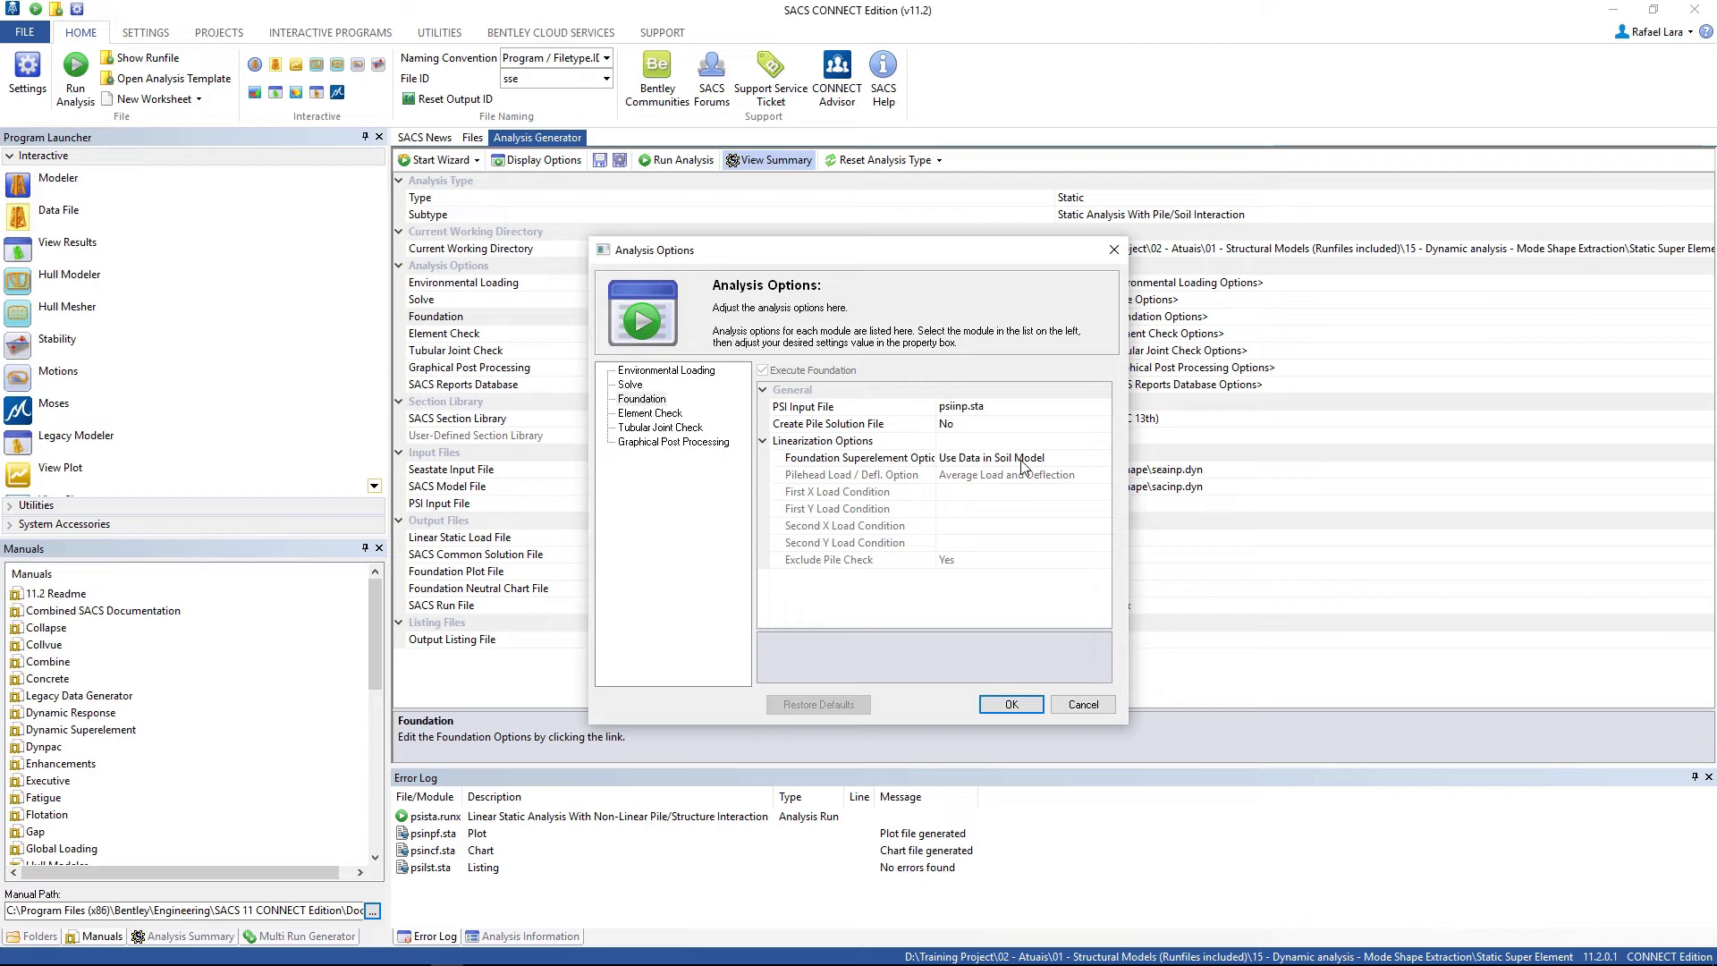
{"action": "left_click", "coordinate": [1022, 460]}
{"action": "left_click", "coordinate": [1022, 459]}
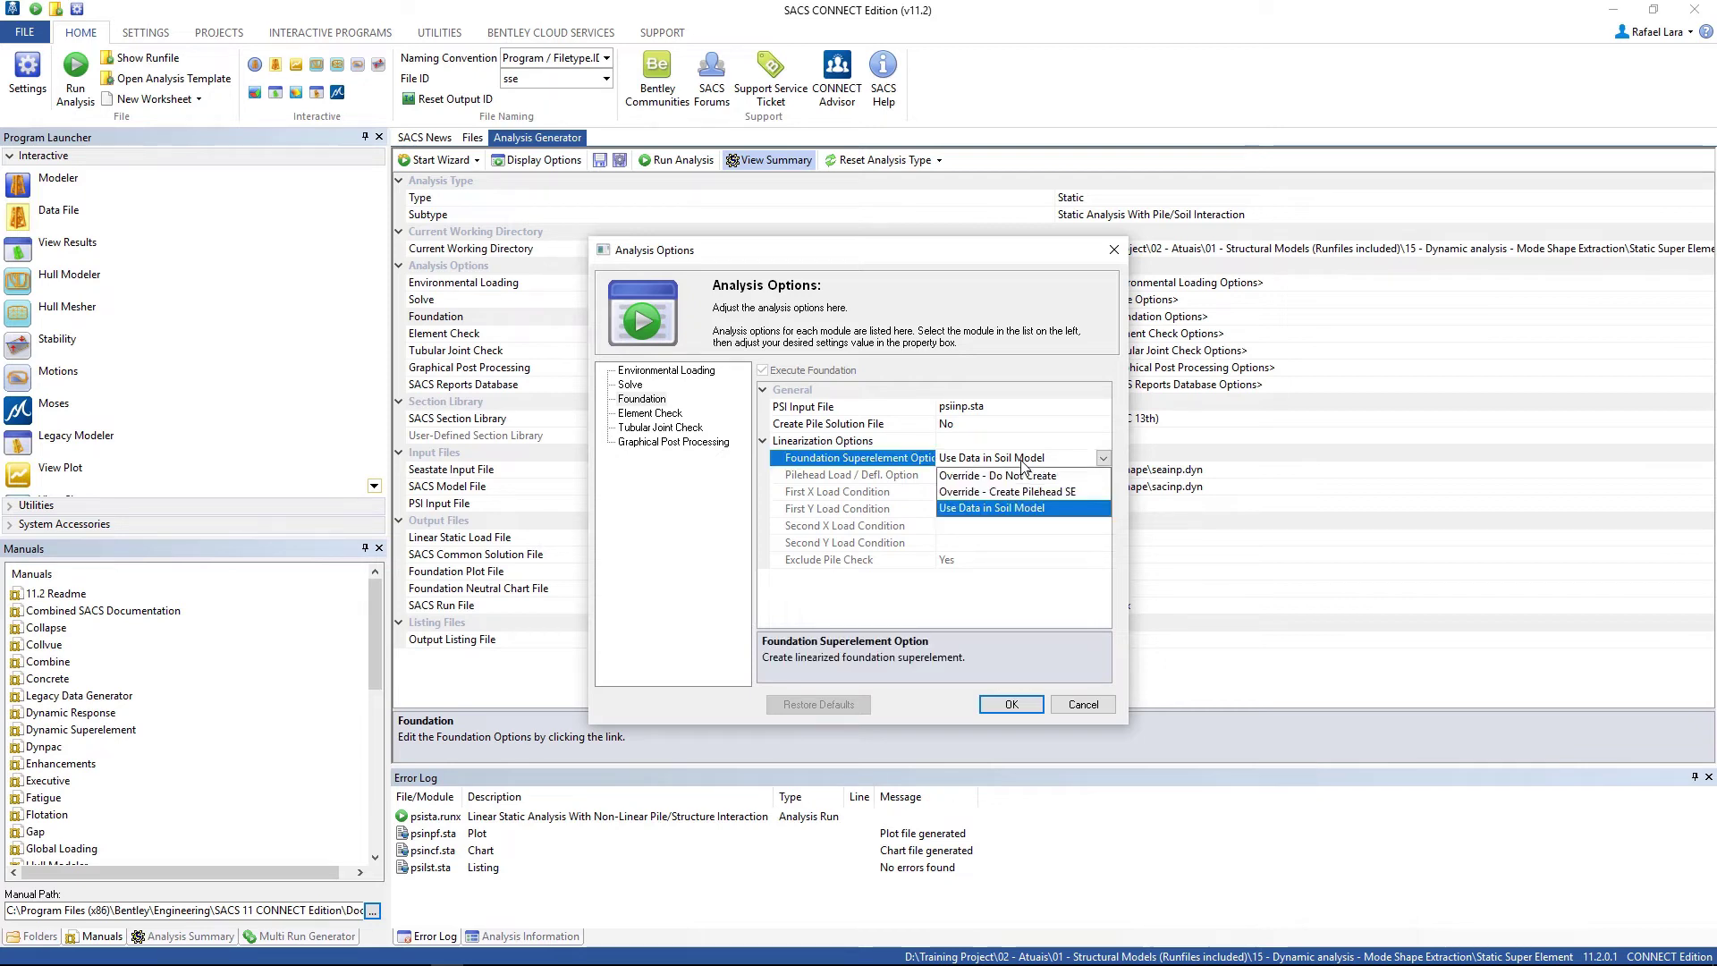
{"action": "left_click", "coordinate": [975, 493]}
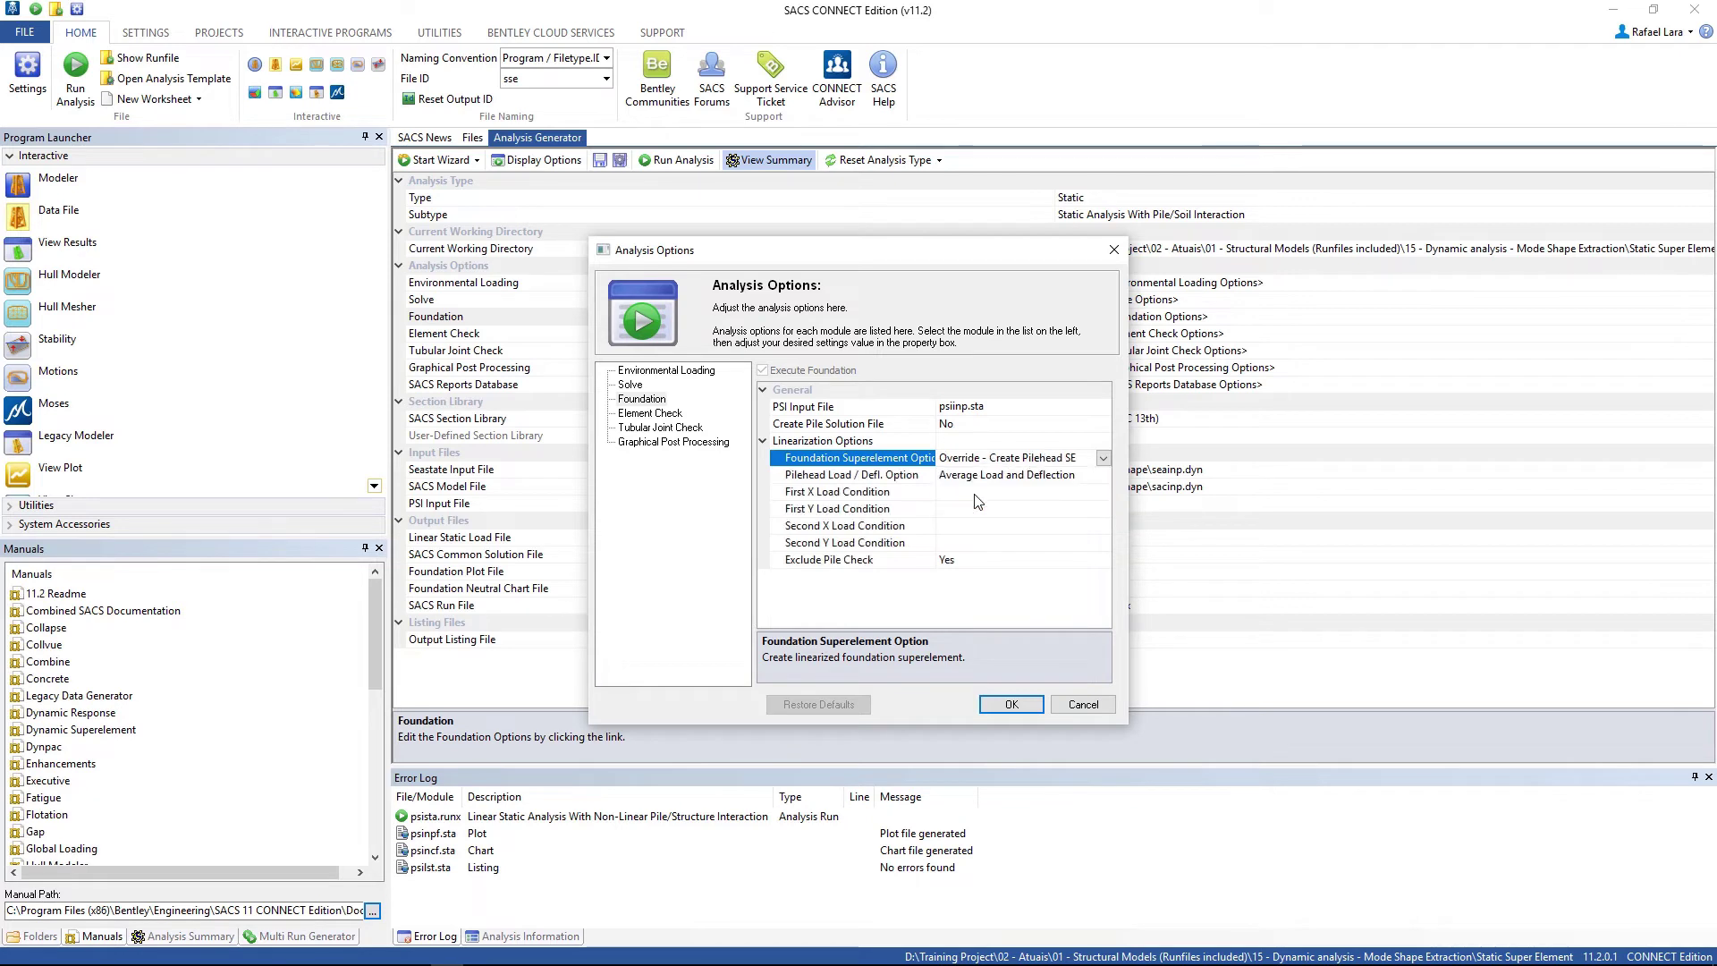
{"action": "left_click", "coordinate": [989, 476]}
{"action": "left_click", "coordinate": [989, 476]}
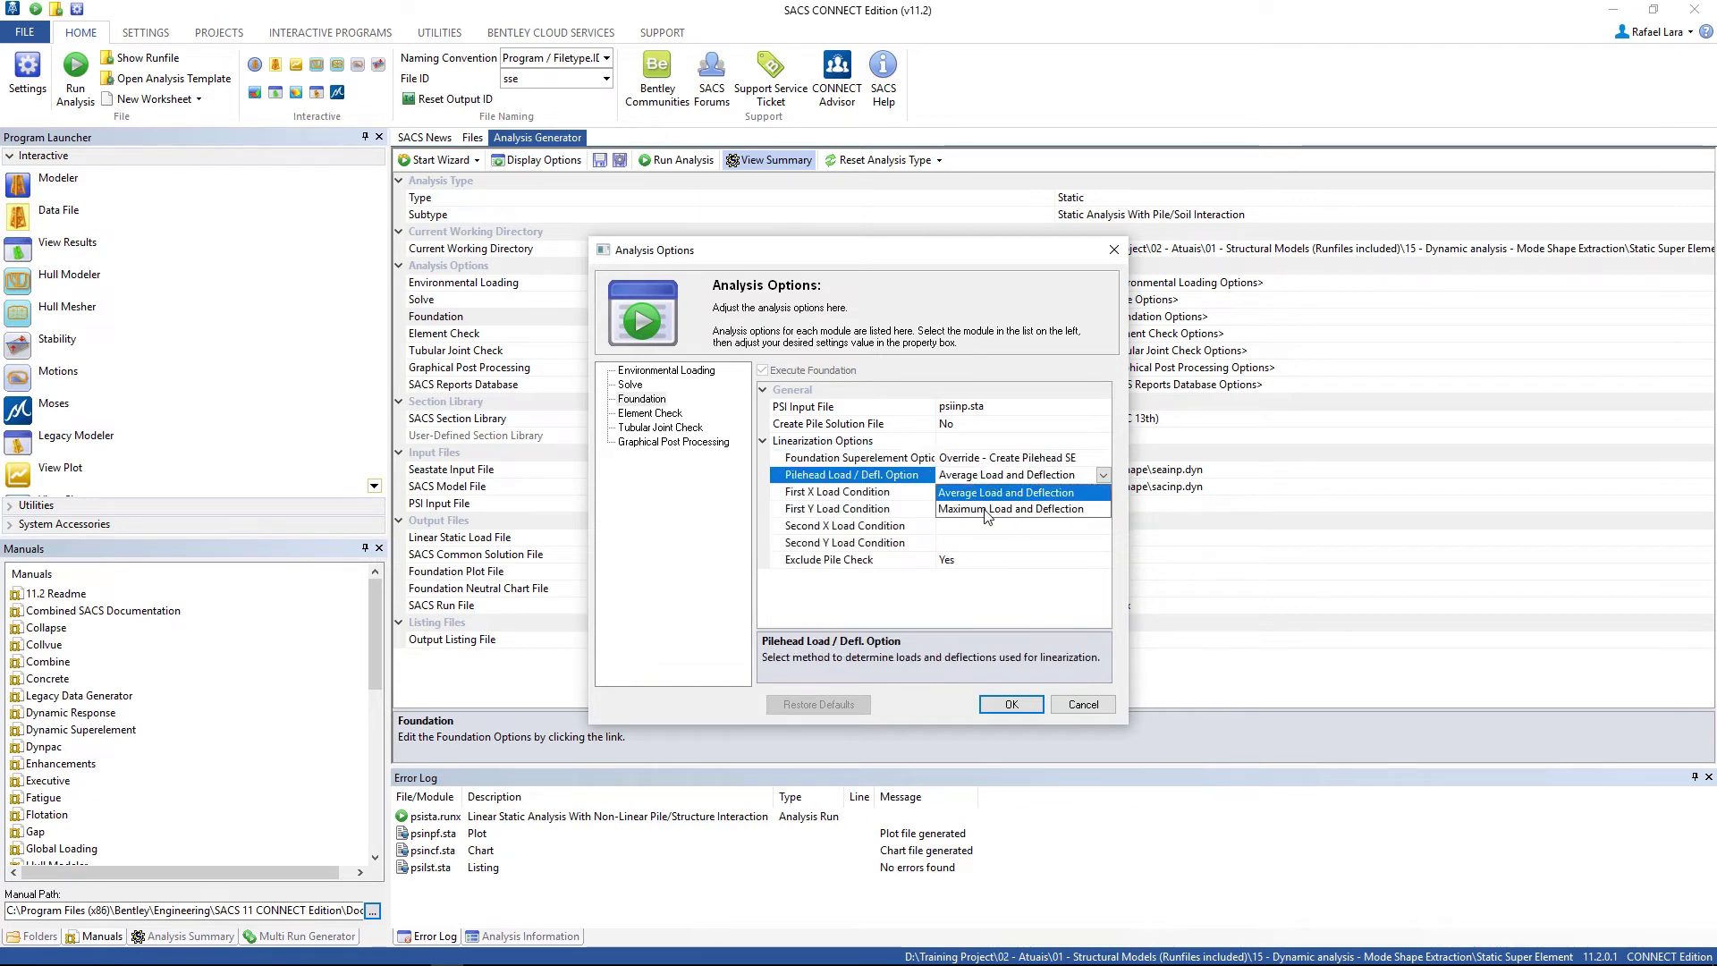
{"action": "left_click", "coordinate": [986, 516]}
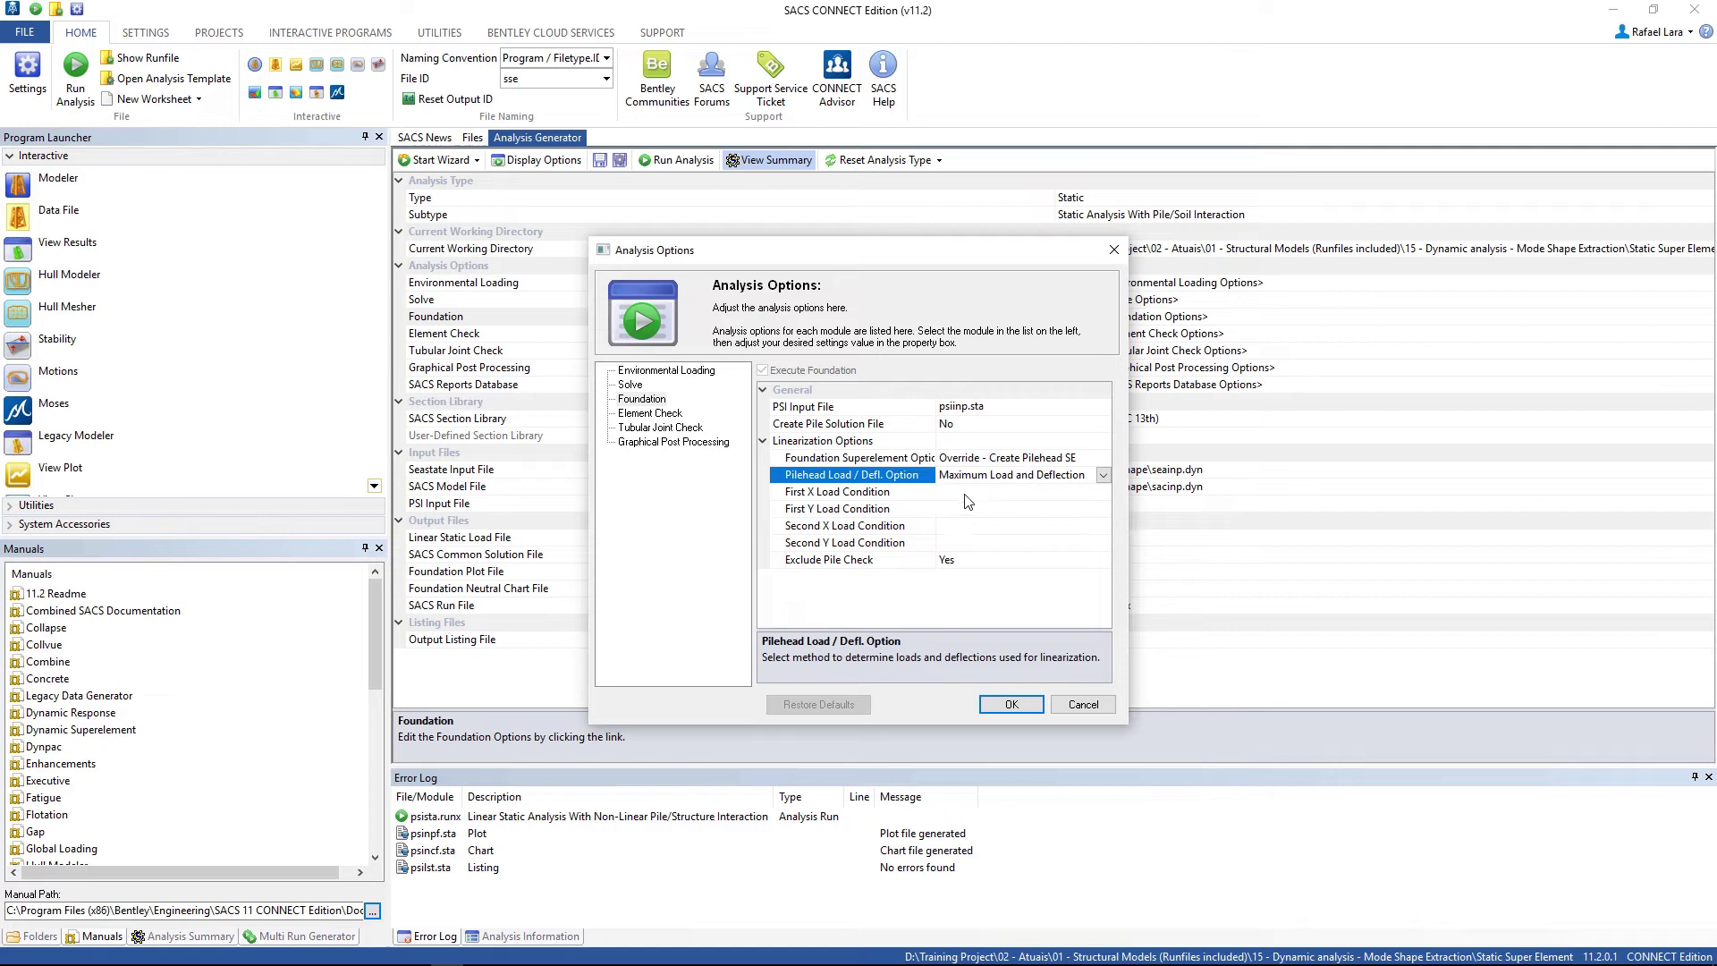
{"action": "left_click", "coordinate": [962, 491]}
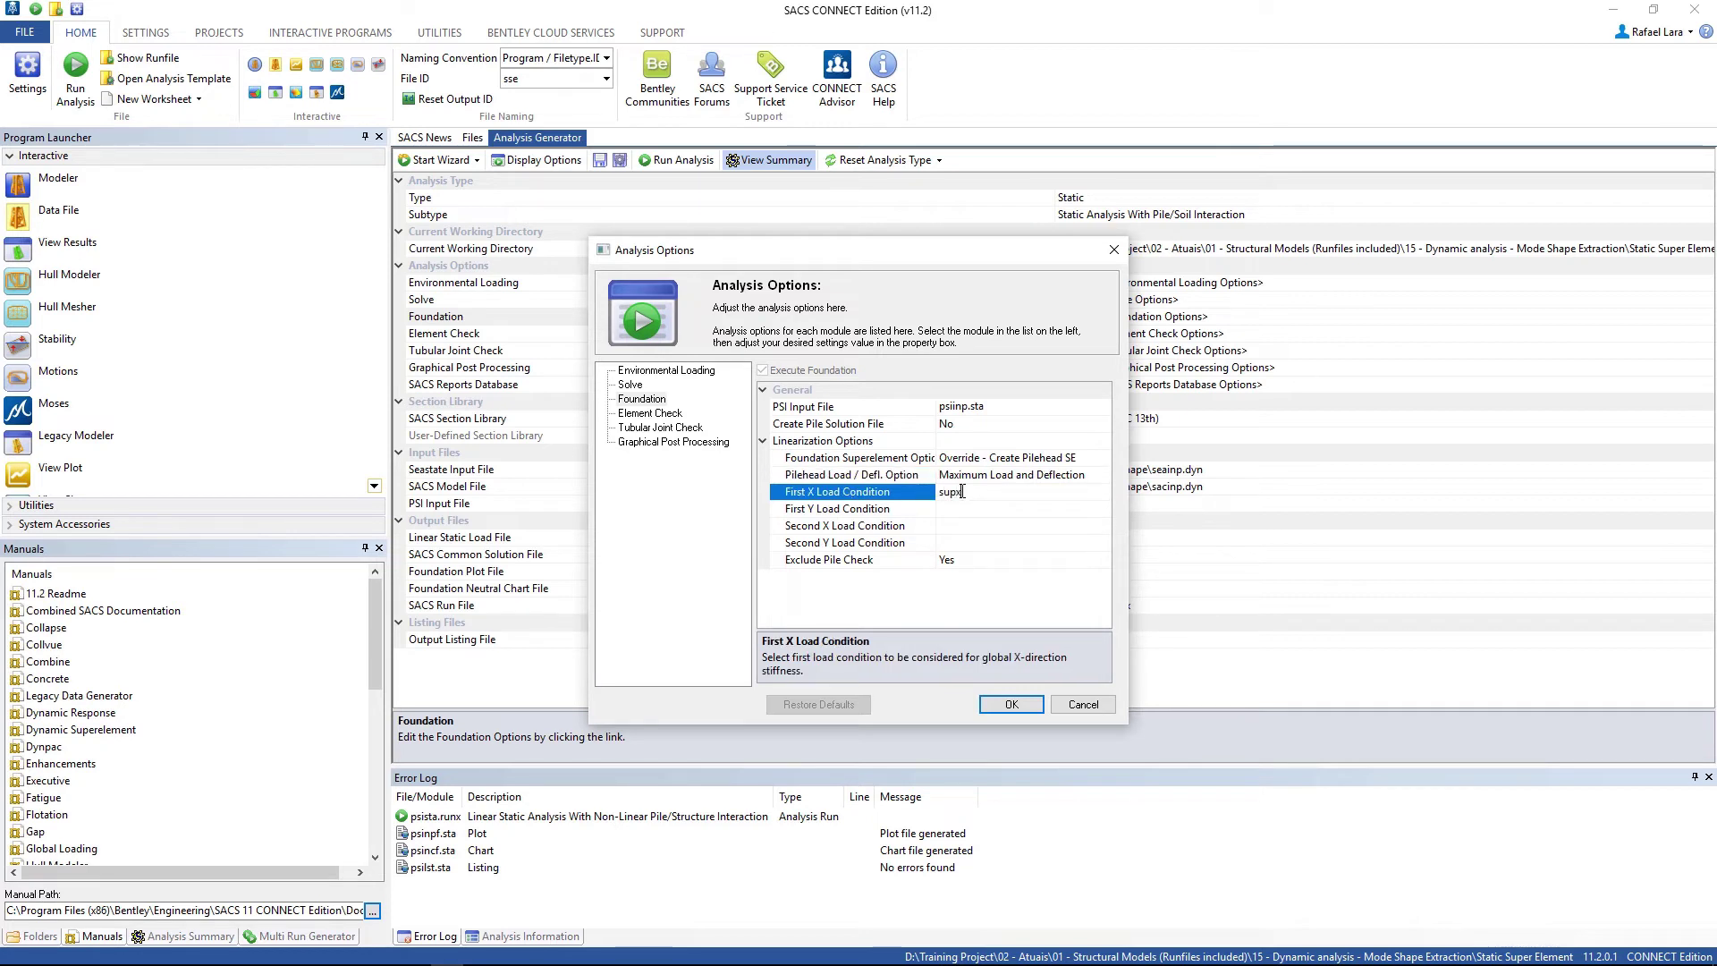
{"action": "key", "text": "Down"}
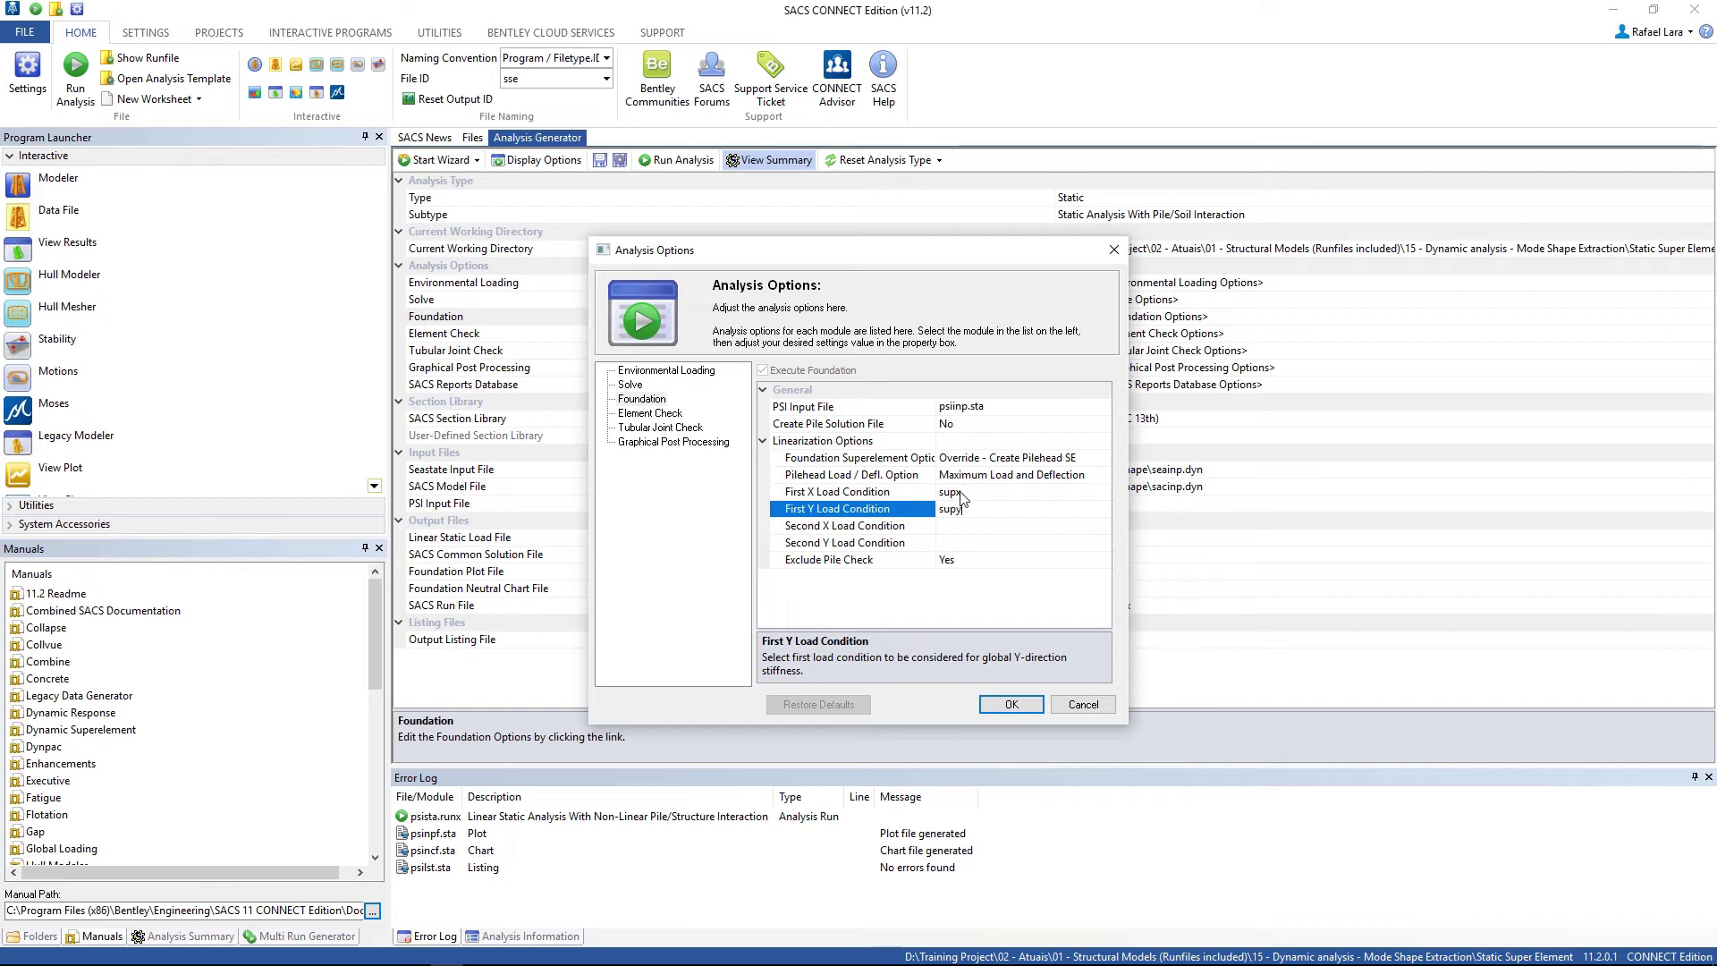
{"action": "left_click", "coordinate": [1010, 706]}
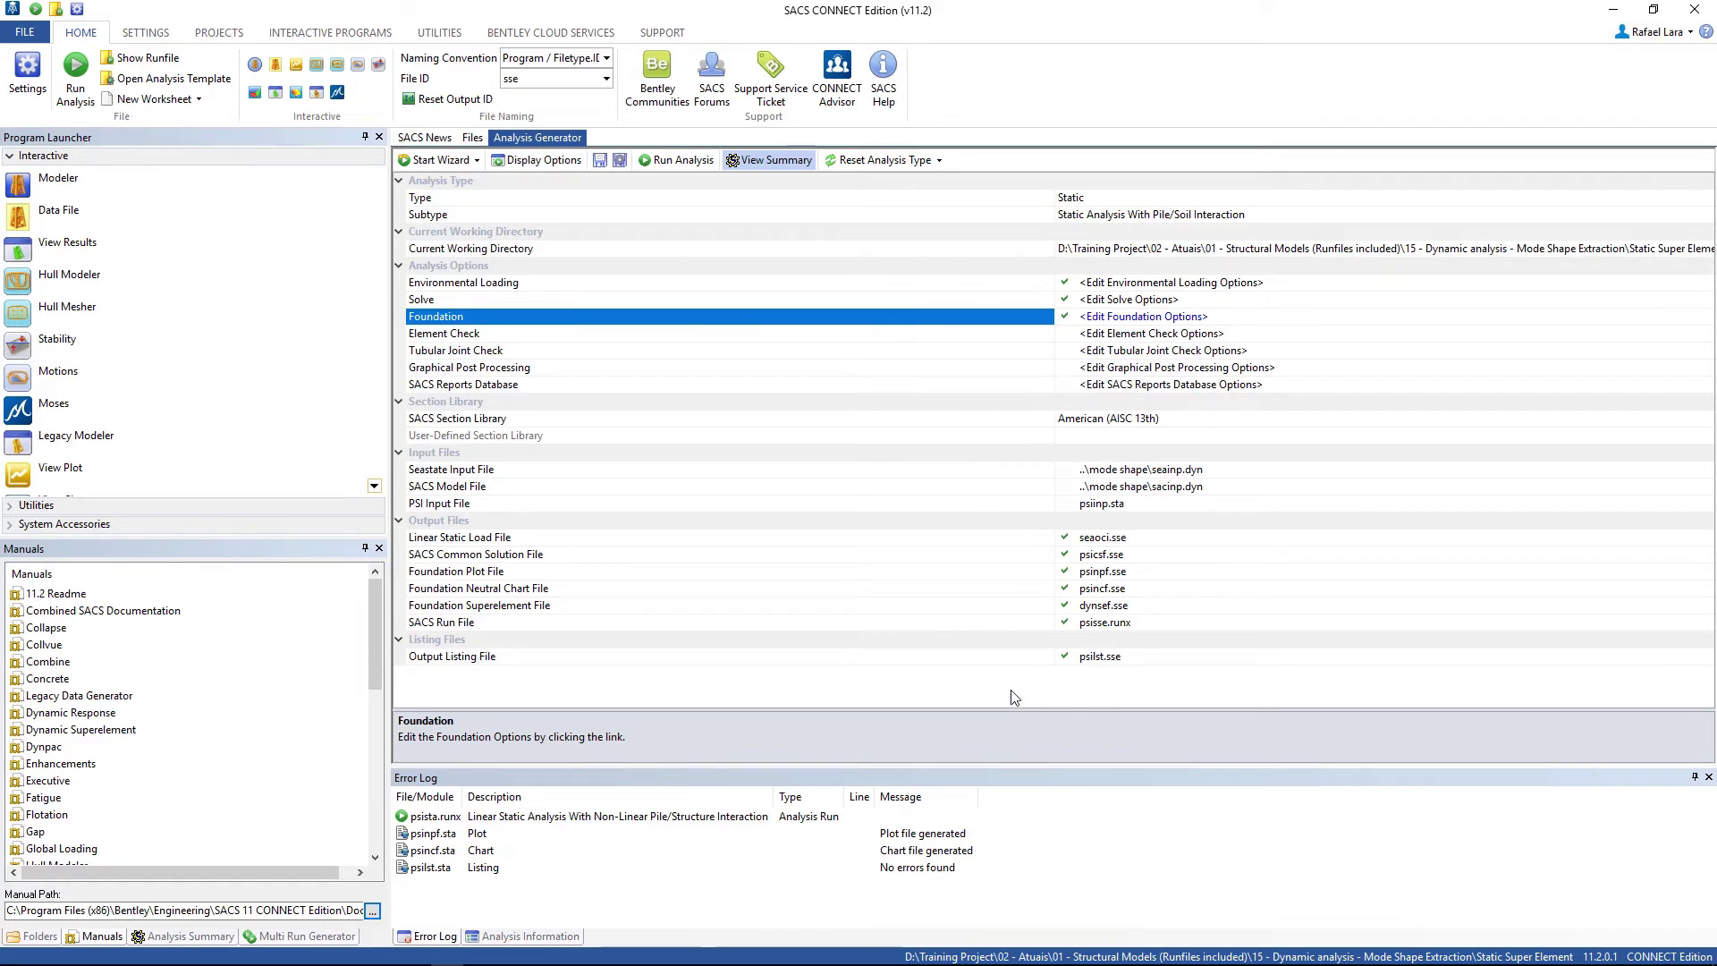
Step: Run the static superelement analysis and confirm the listing reports no errors
{"action": "left_click", "coordinate": [1192, 605]}
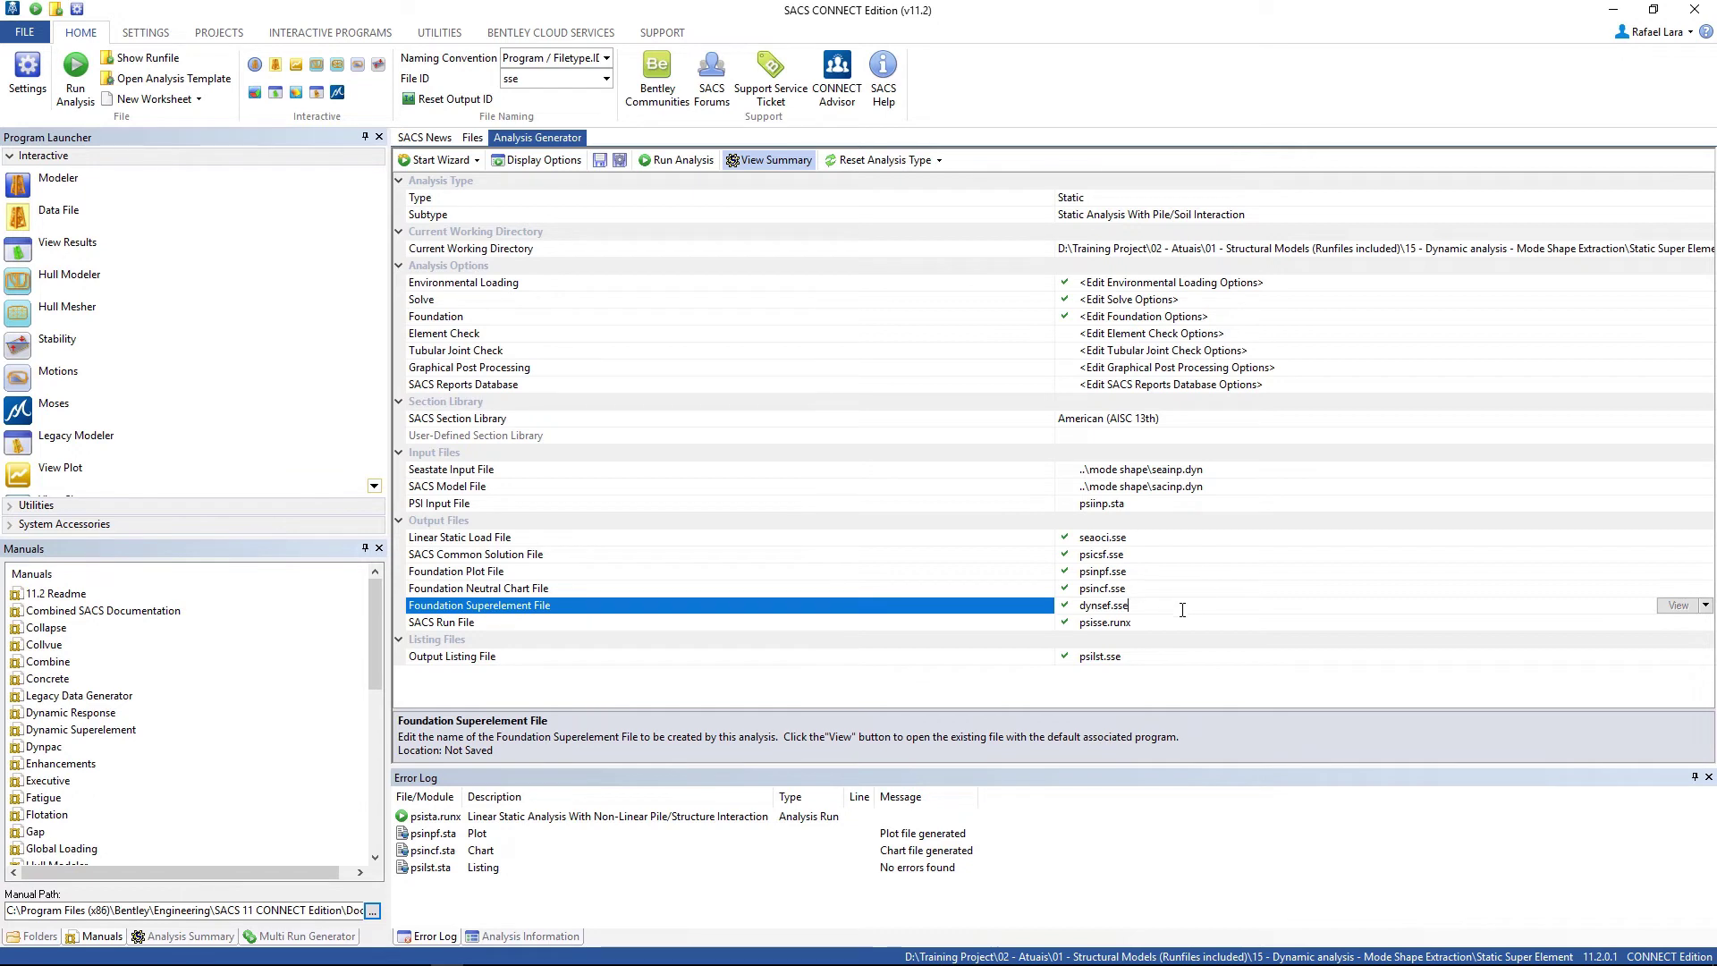
{"action": "left_click", "coordinate": [666, 166]}
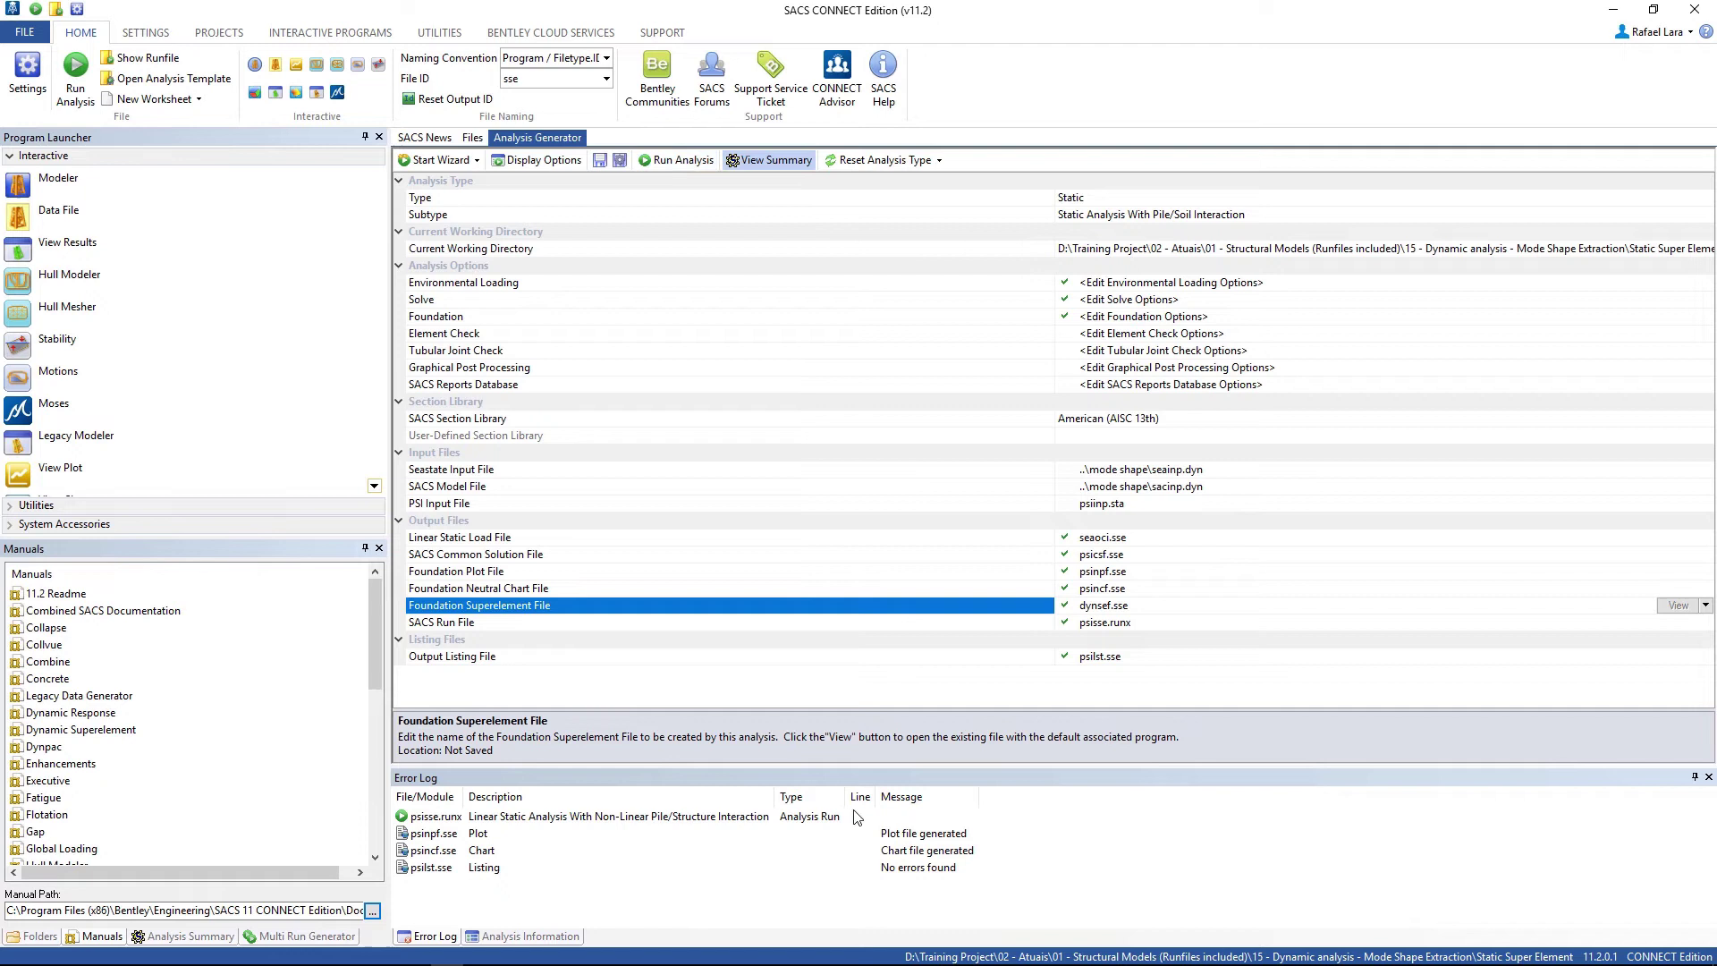
{"action": "left_click", "coordinate": [899, 867]}
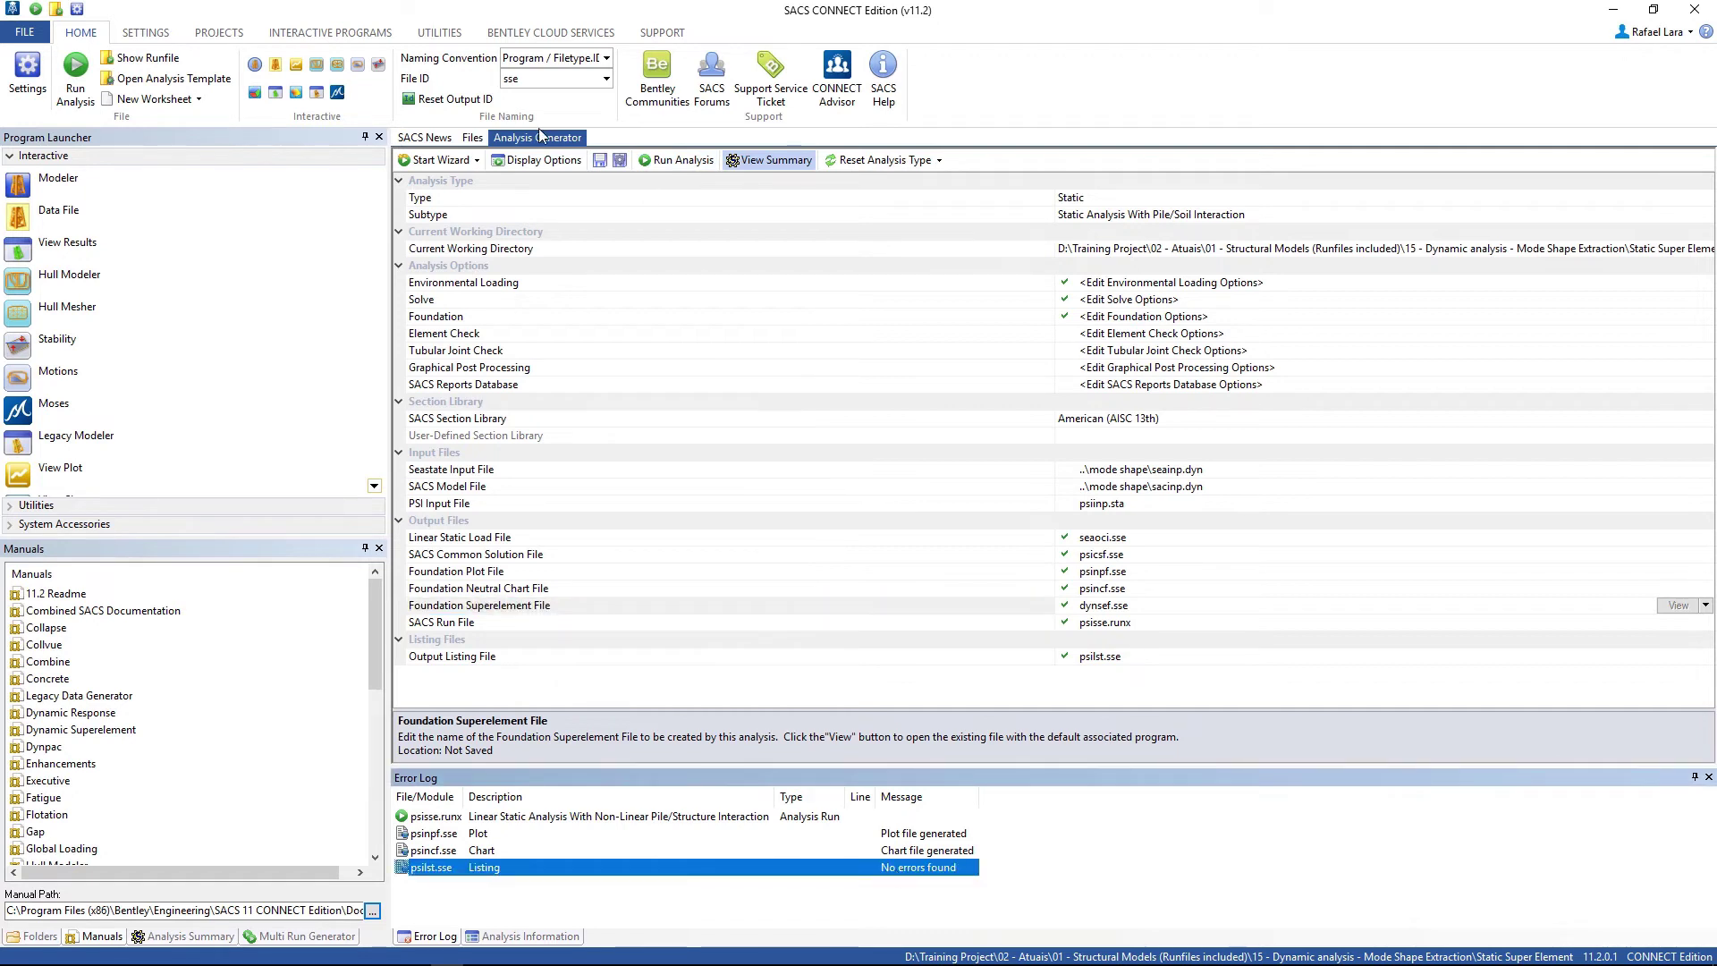
Step: Show the Mode Shape folder with sacinp.dyn and seainp.dyn in the Files view
{"action": "left_click", "coordinate": [471, 138]}
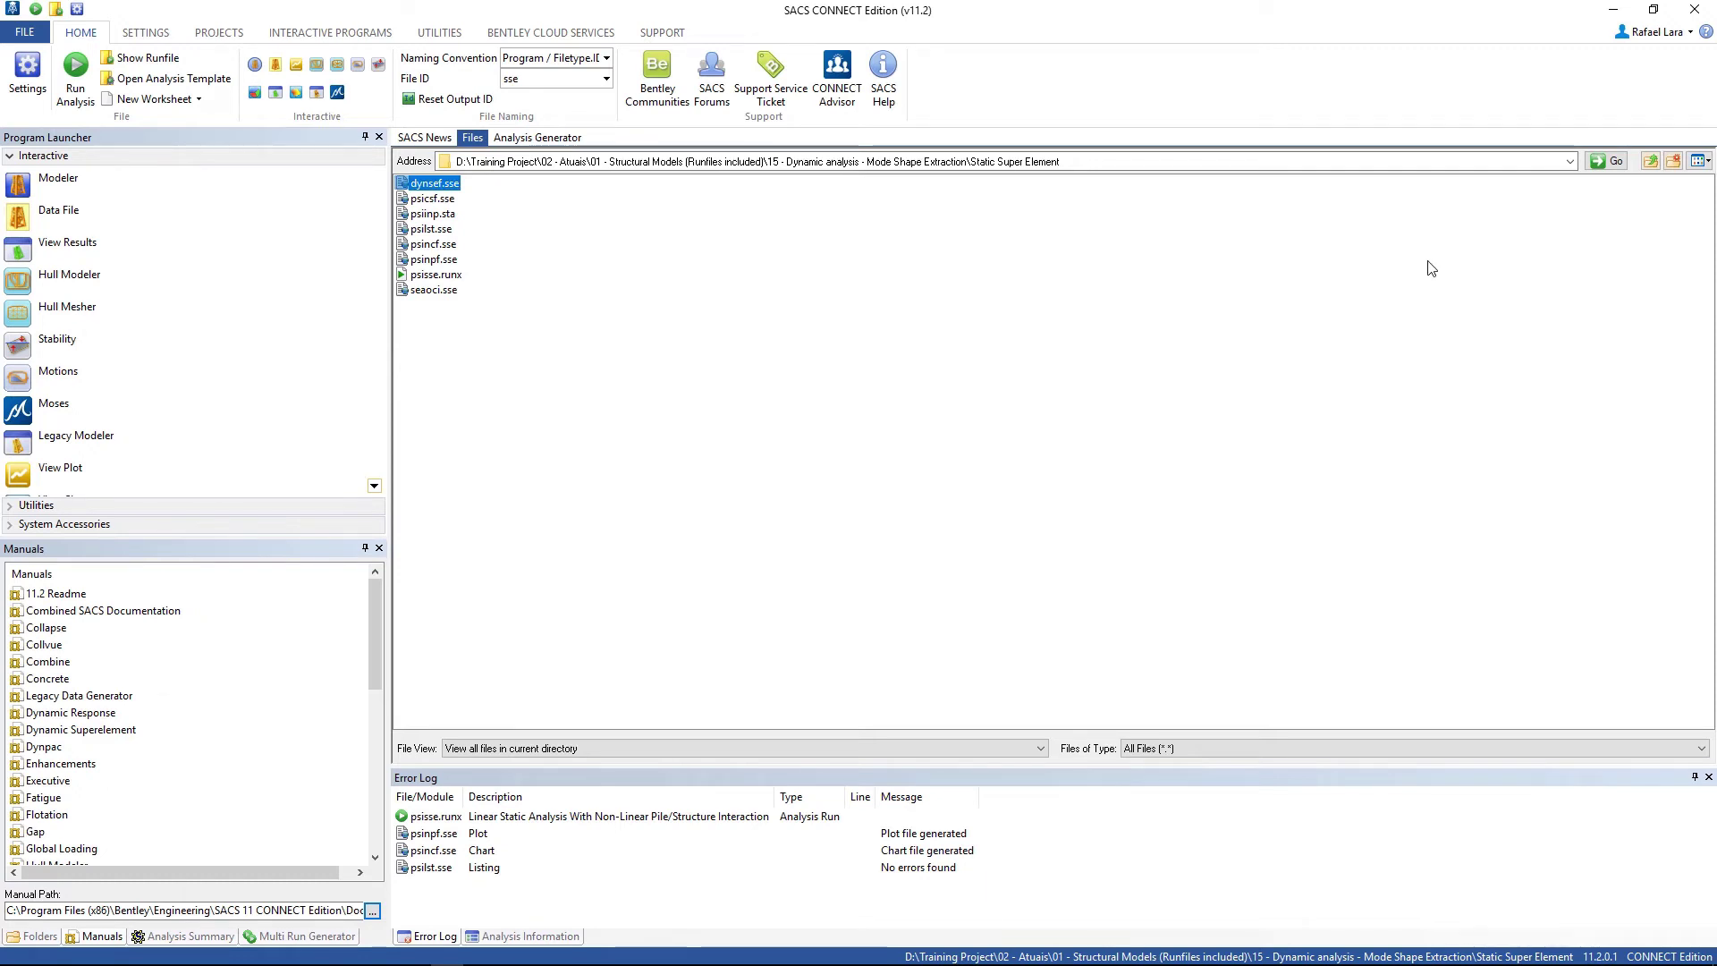
{"action": "left_click", "coordinate": [1651, 162]}
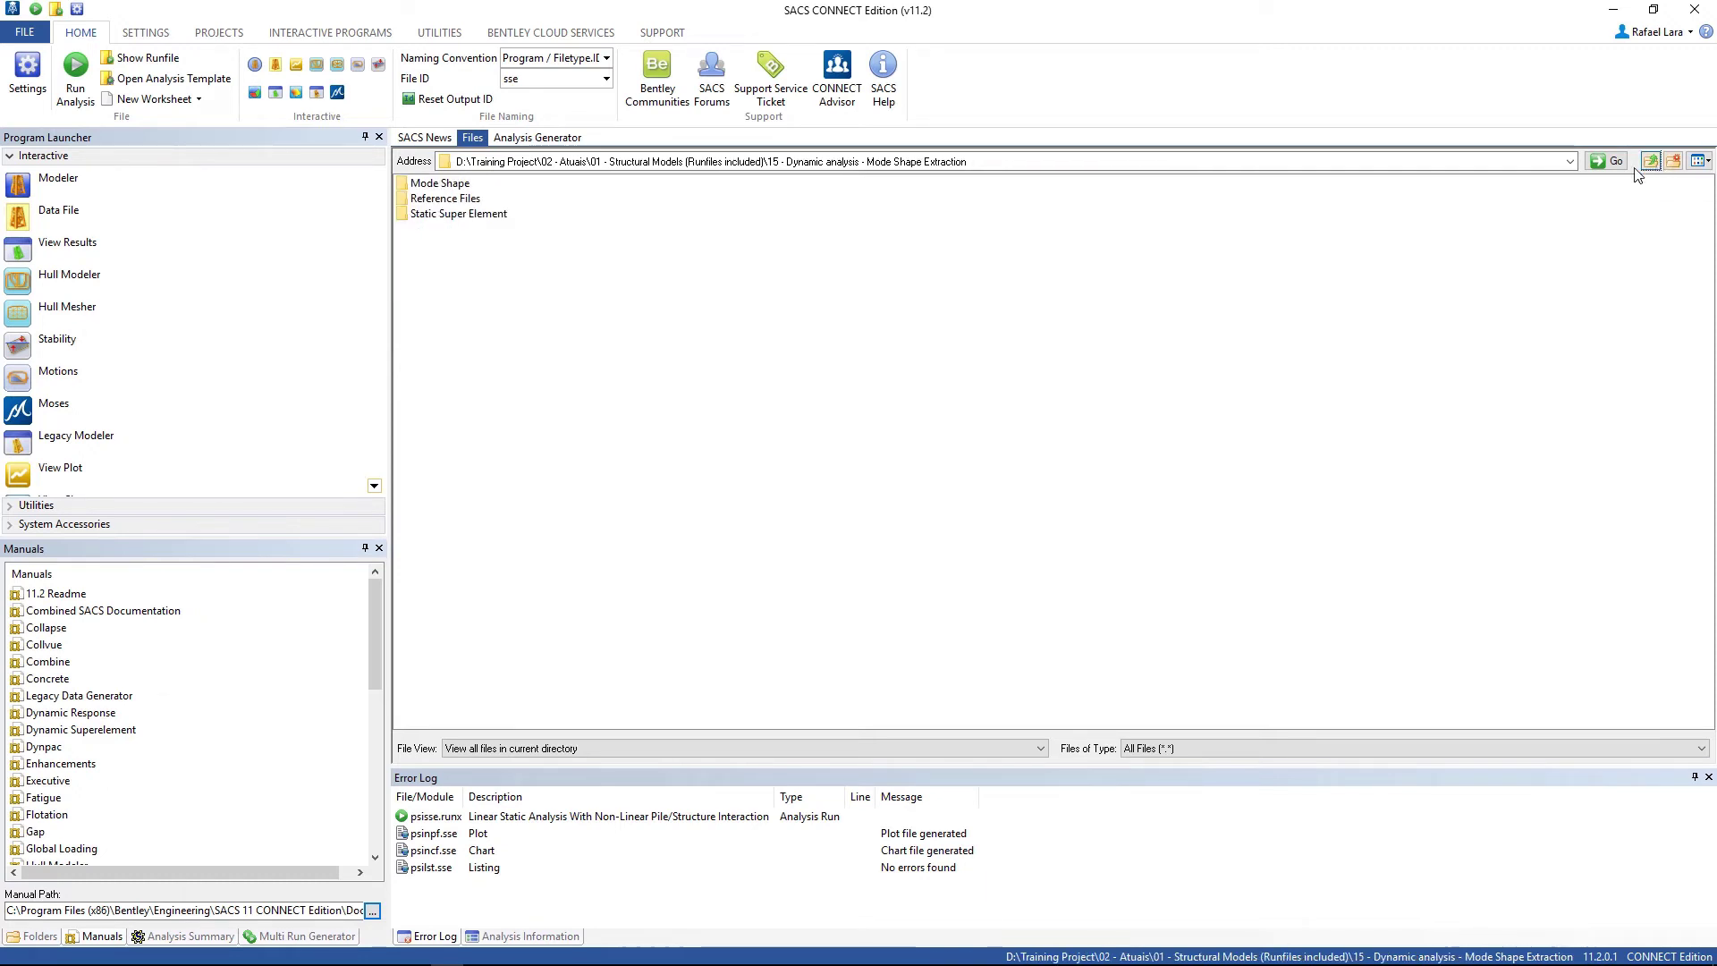
{"action": "double_click", "coordinate": [446, 185]}
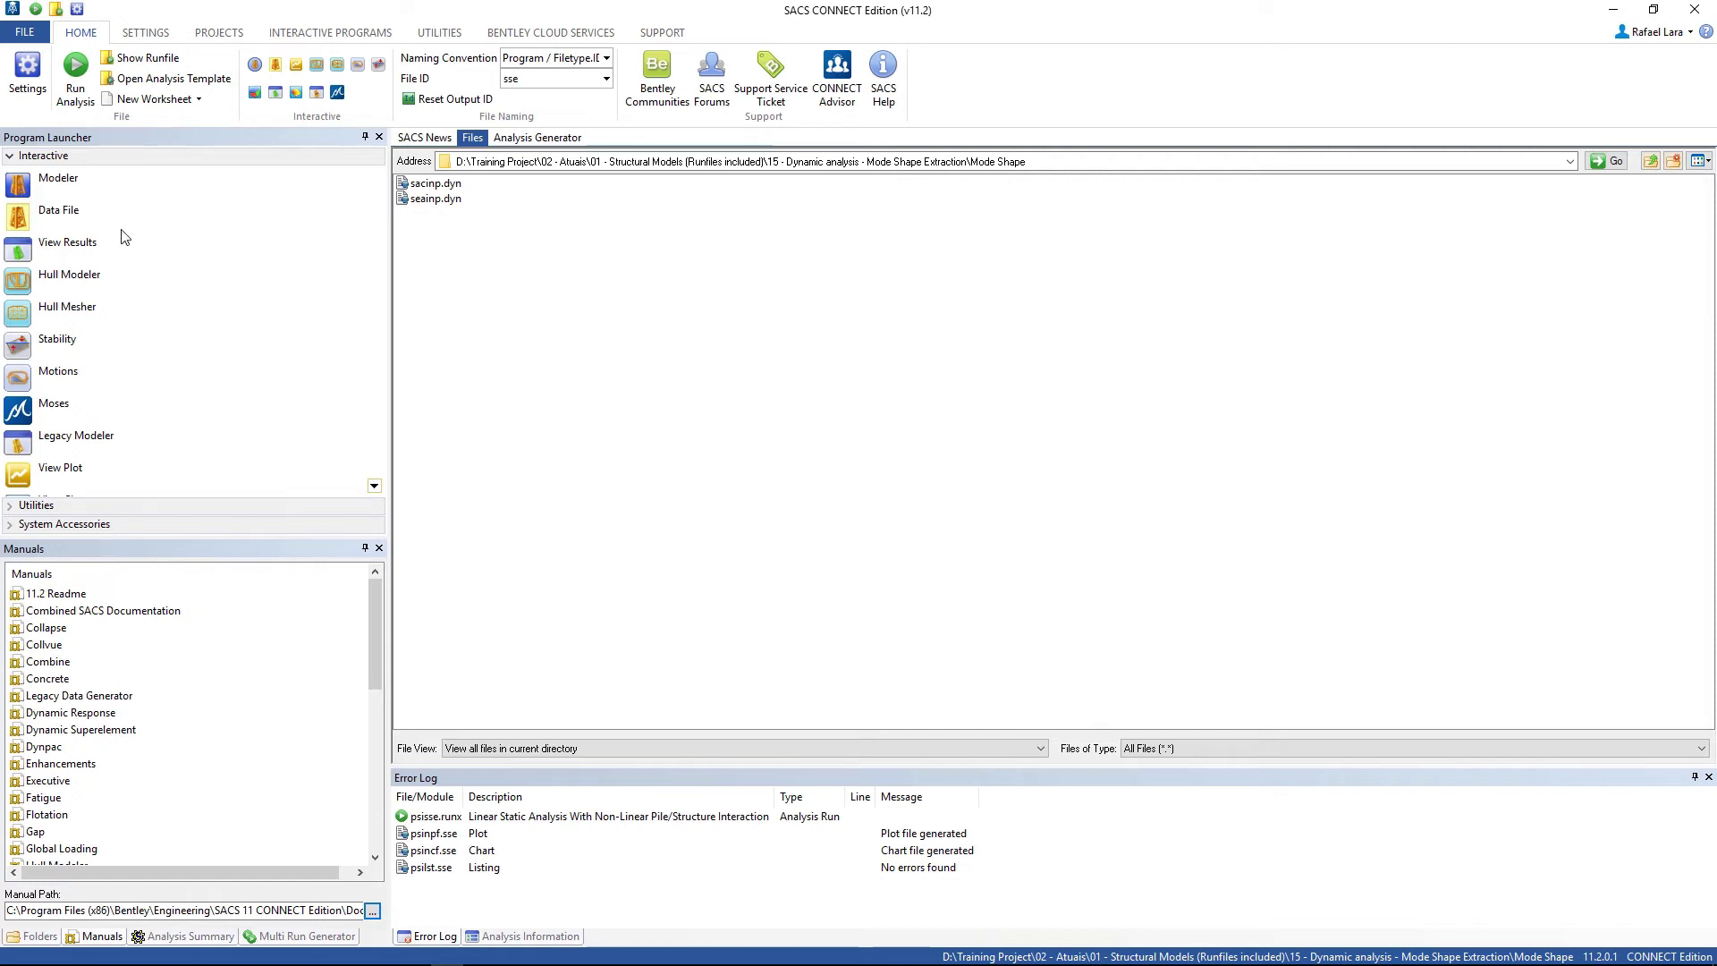
Step: Create a new, empty Dynpac input file (Untitled1, Metric KN) in the Data Generator
{"action": "left_click", "coordinate": [20, 220]}
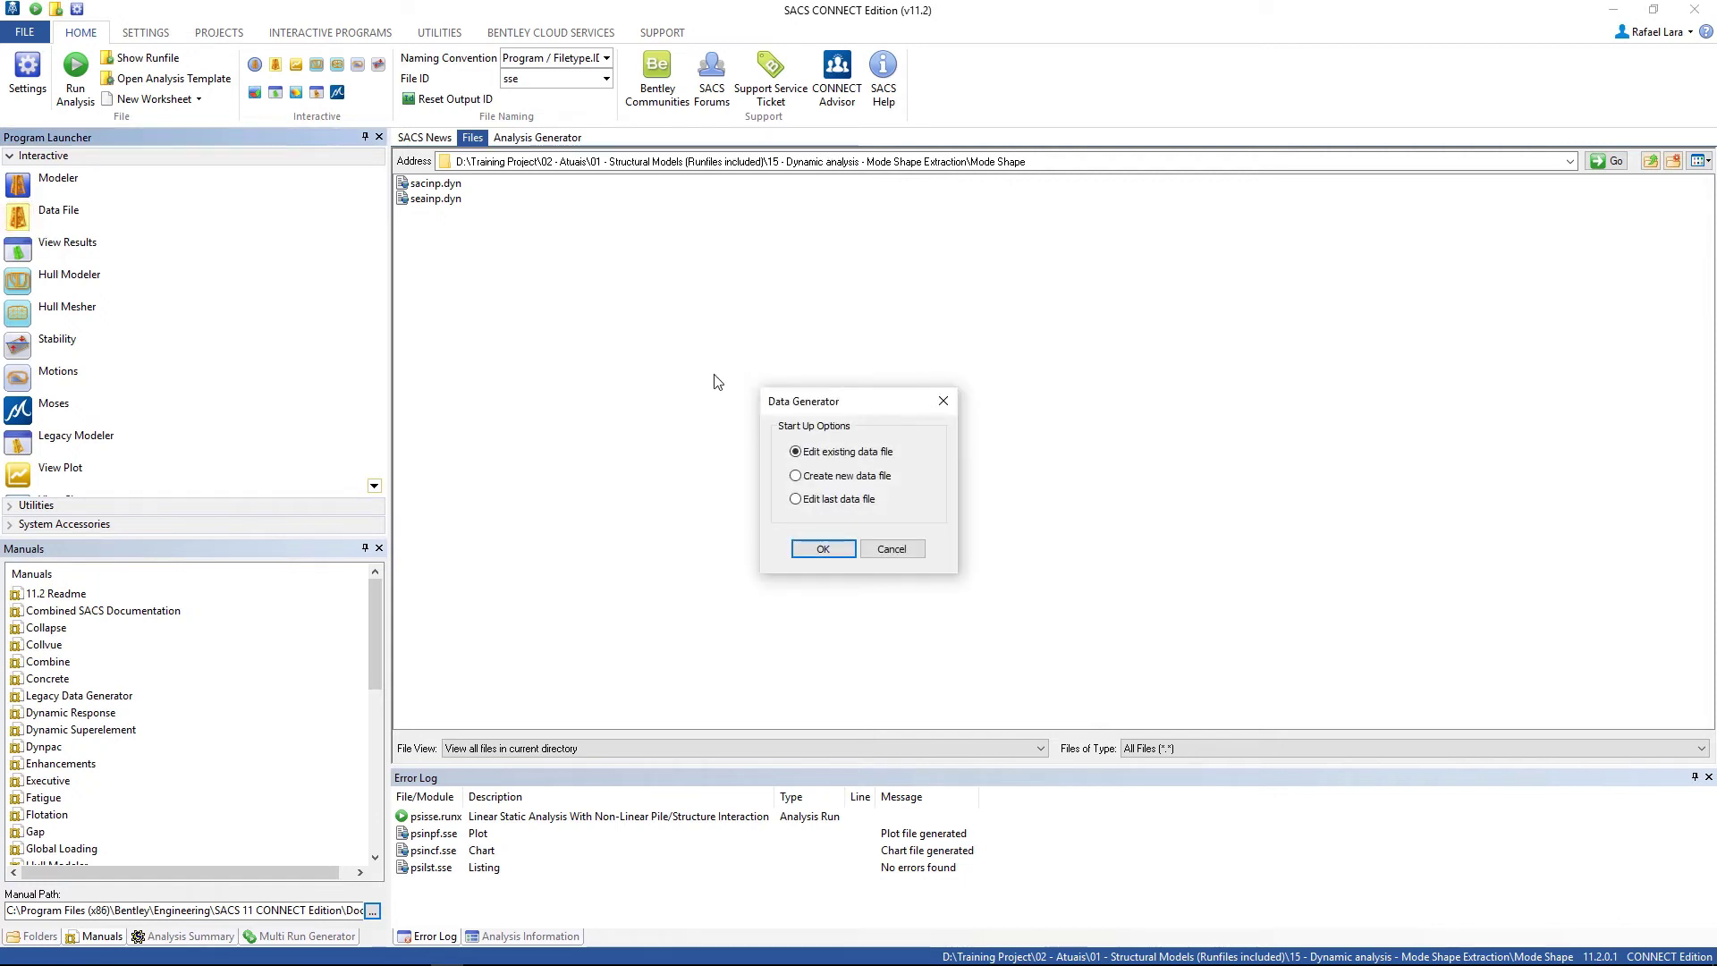
{"action": "left_click", "coordinate": [795, 475]}
{"action": "left_click", "coordinate": [831, 545]}
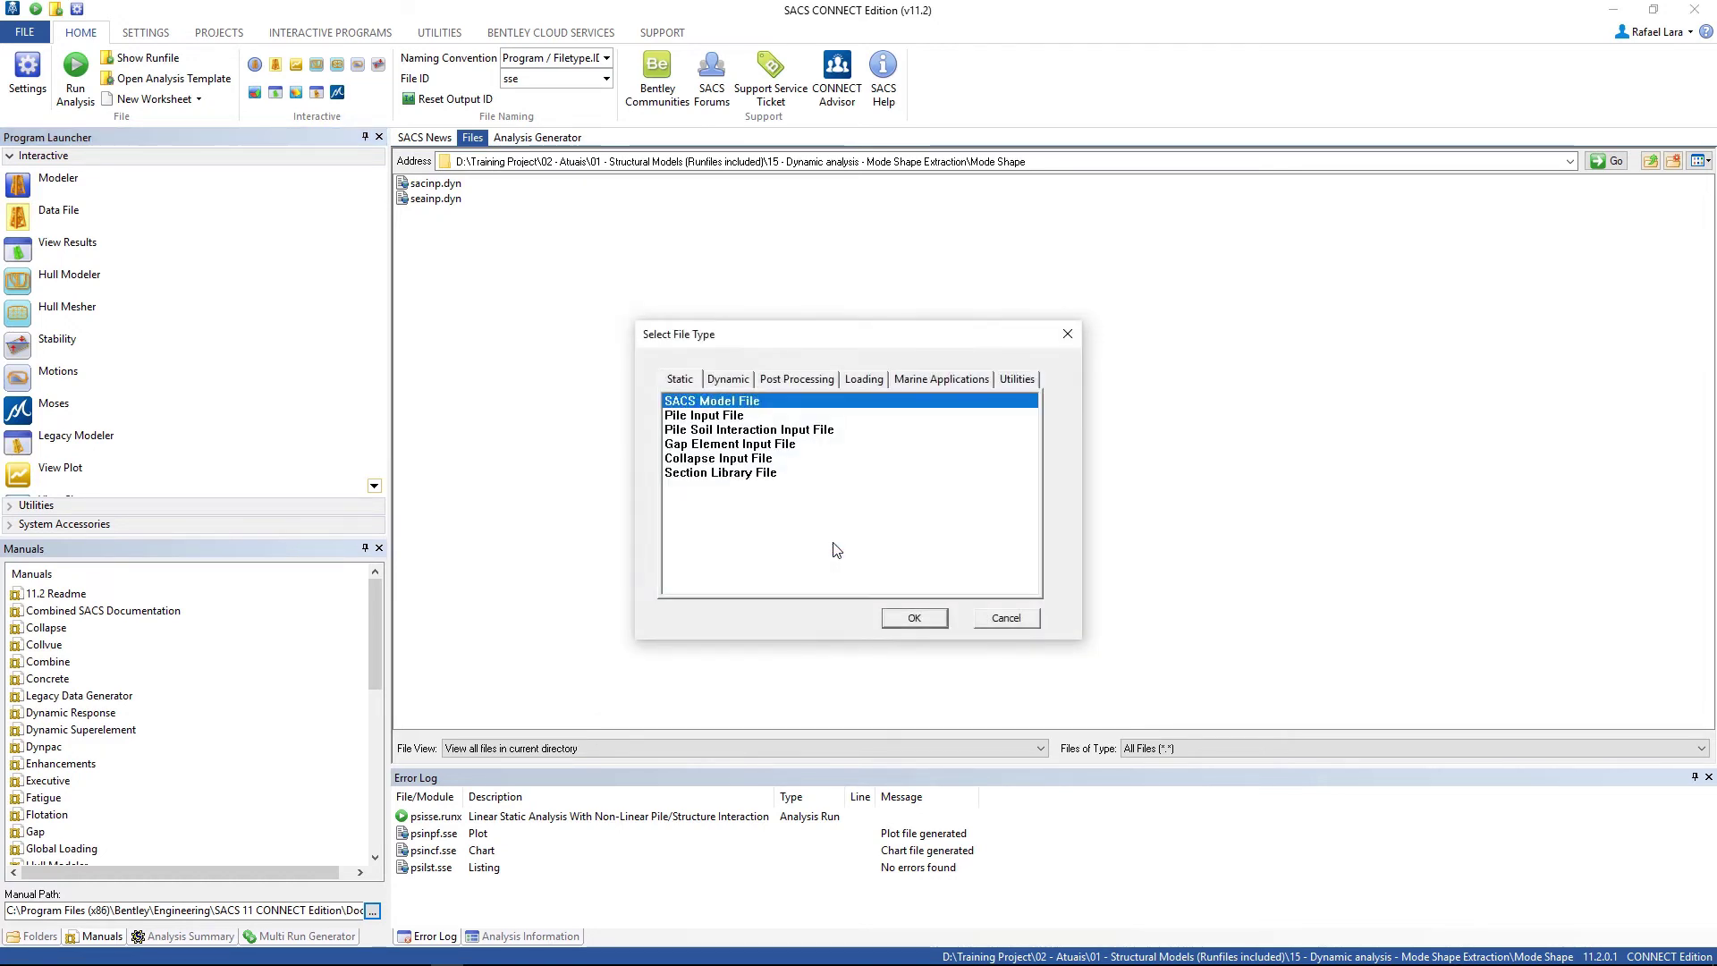
{"action": "left_click", "coordinate": [733, 383]}
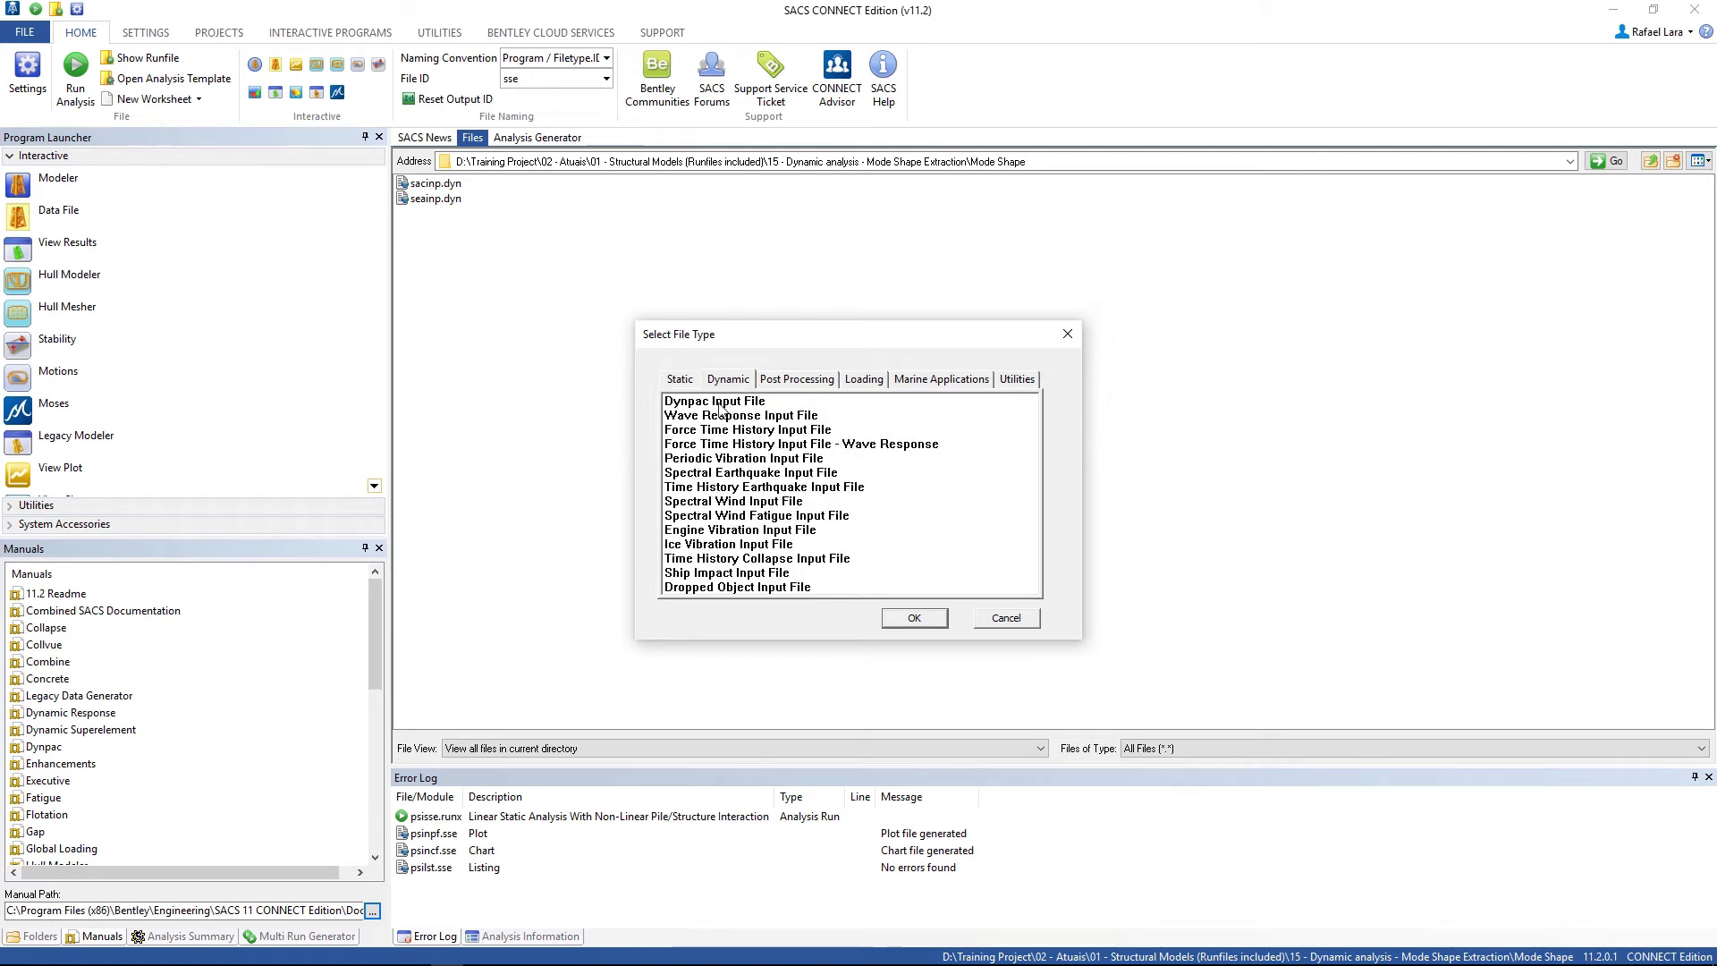
{"action": "left_click", "coordinate": [721, 404]}
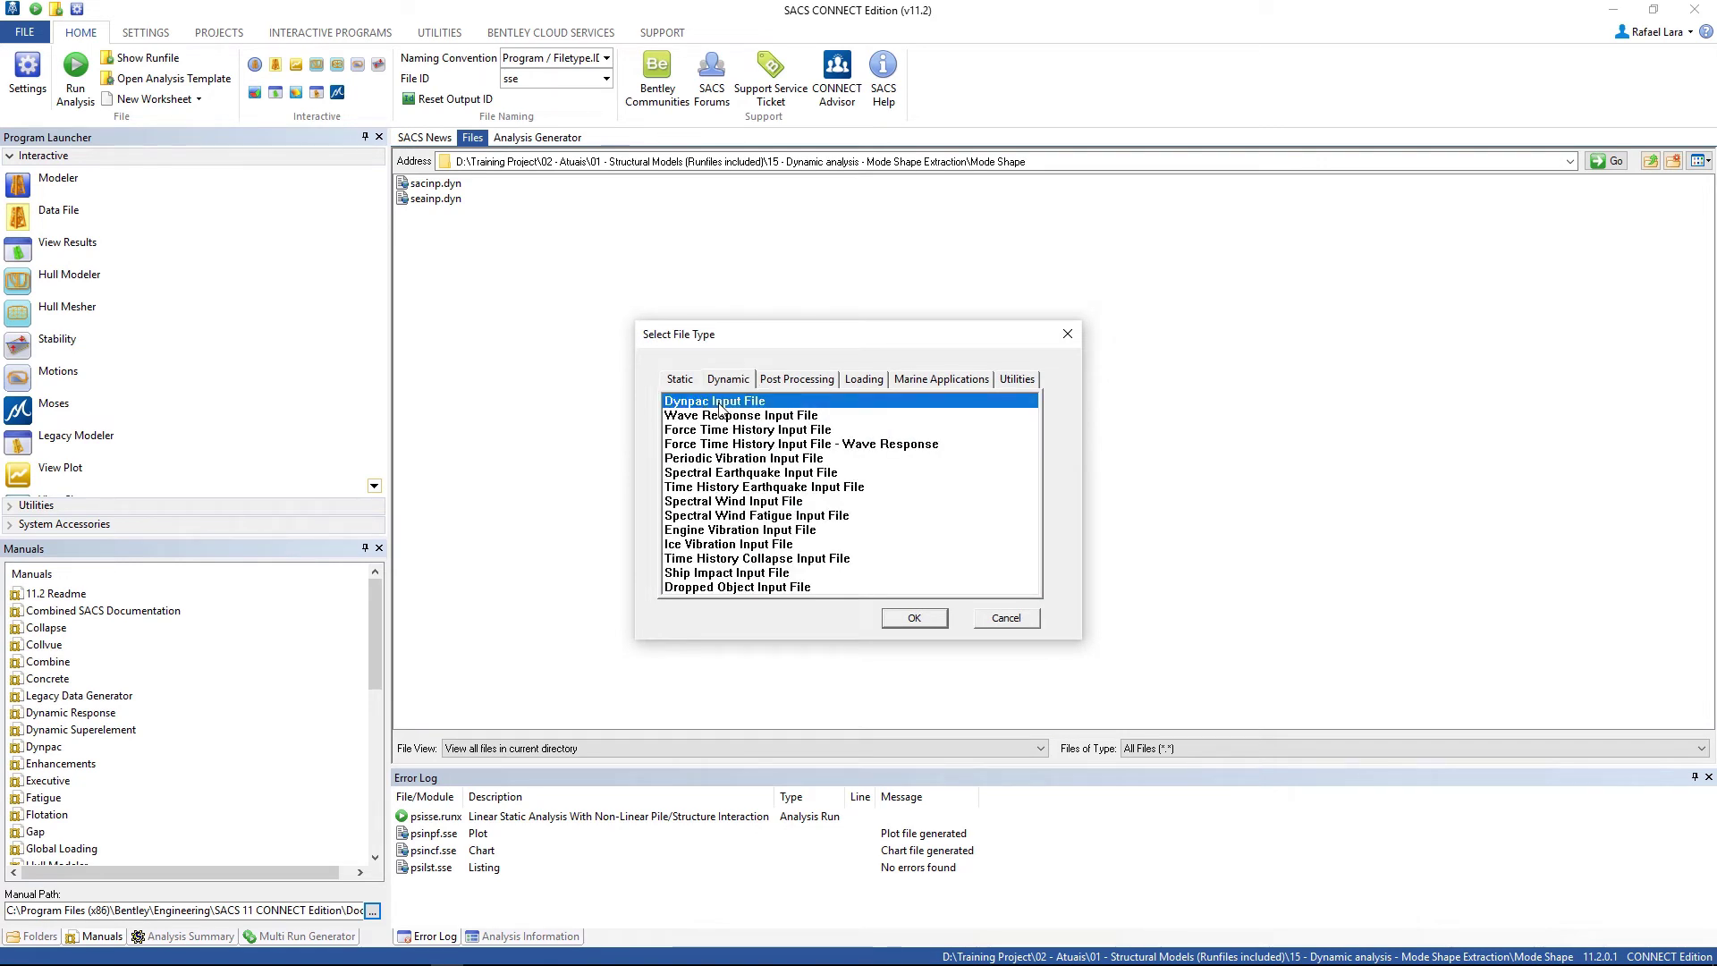
{"action": "left_click", "coordinate": [914, 618]}
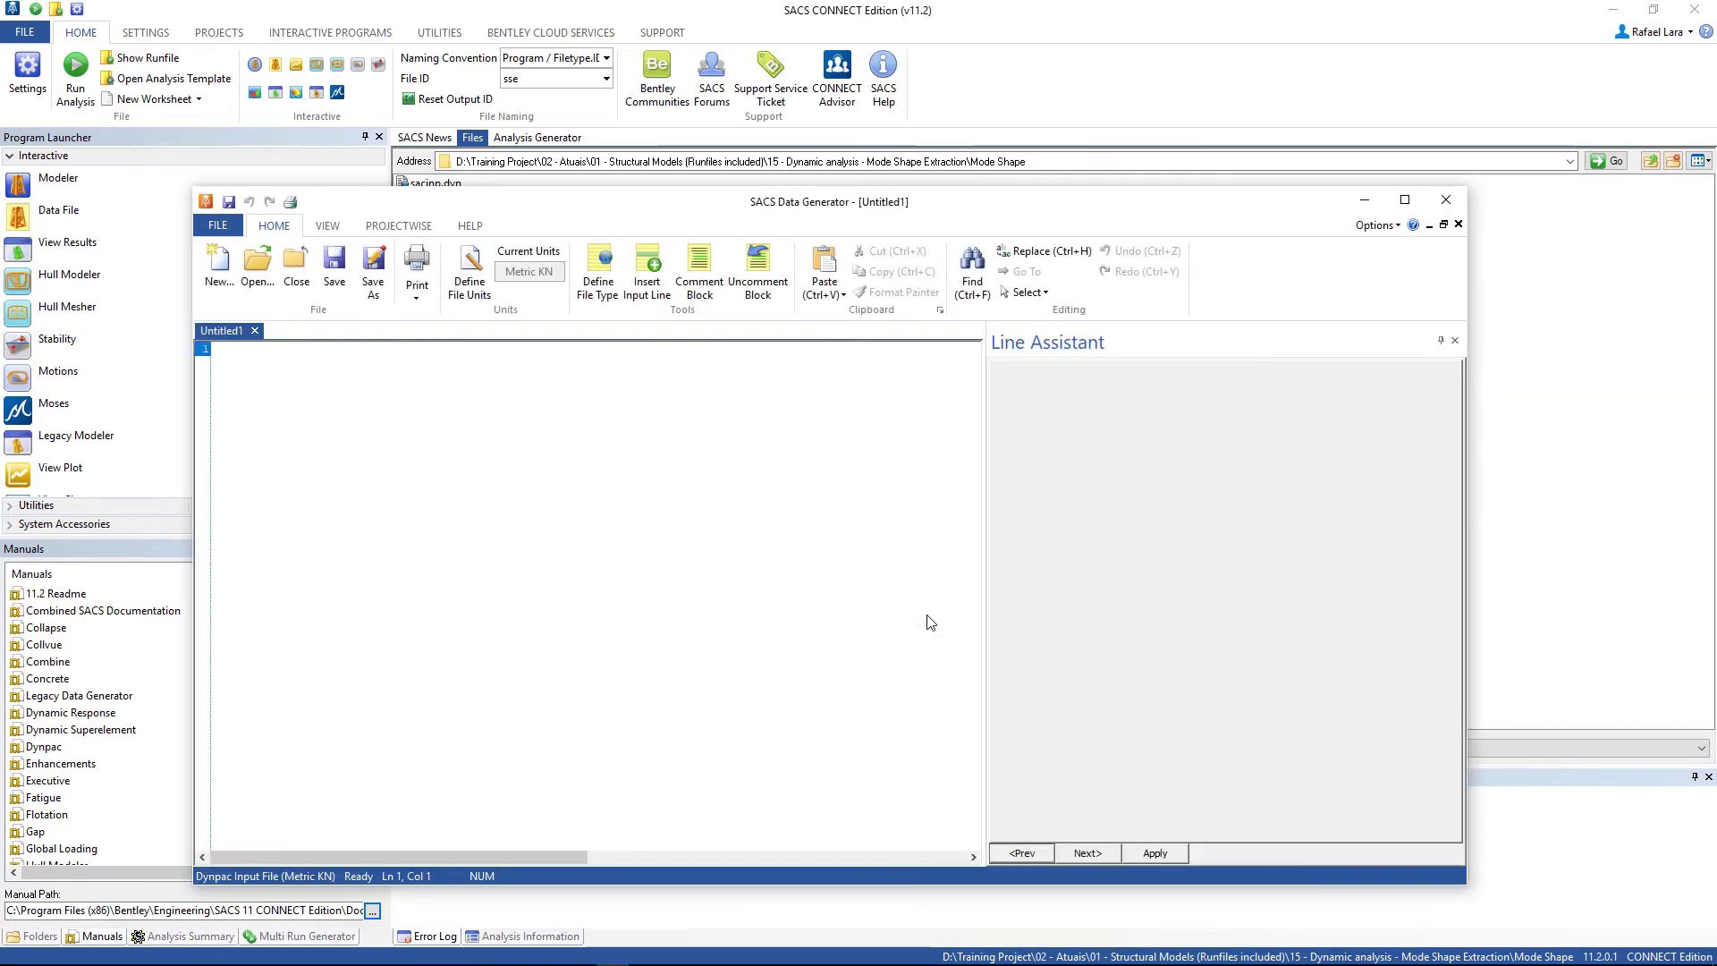
Step: Maximize the Data Generator and insert a DYNOPT options line, editing its number of modes
{"action": "left_click", "coordinate": [1404, 200]}
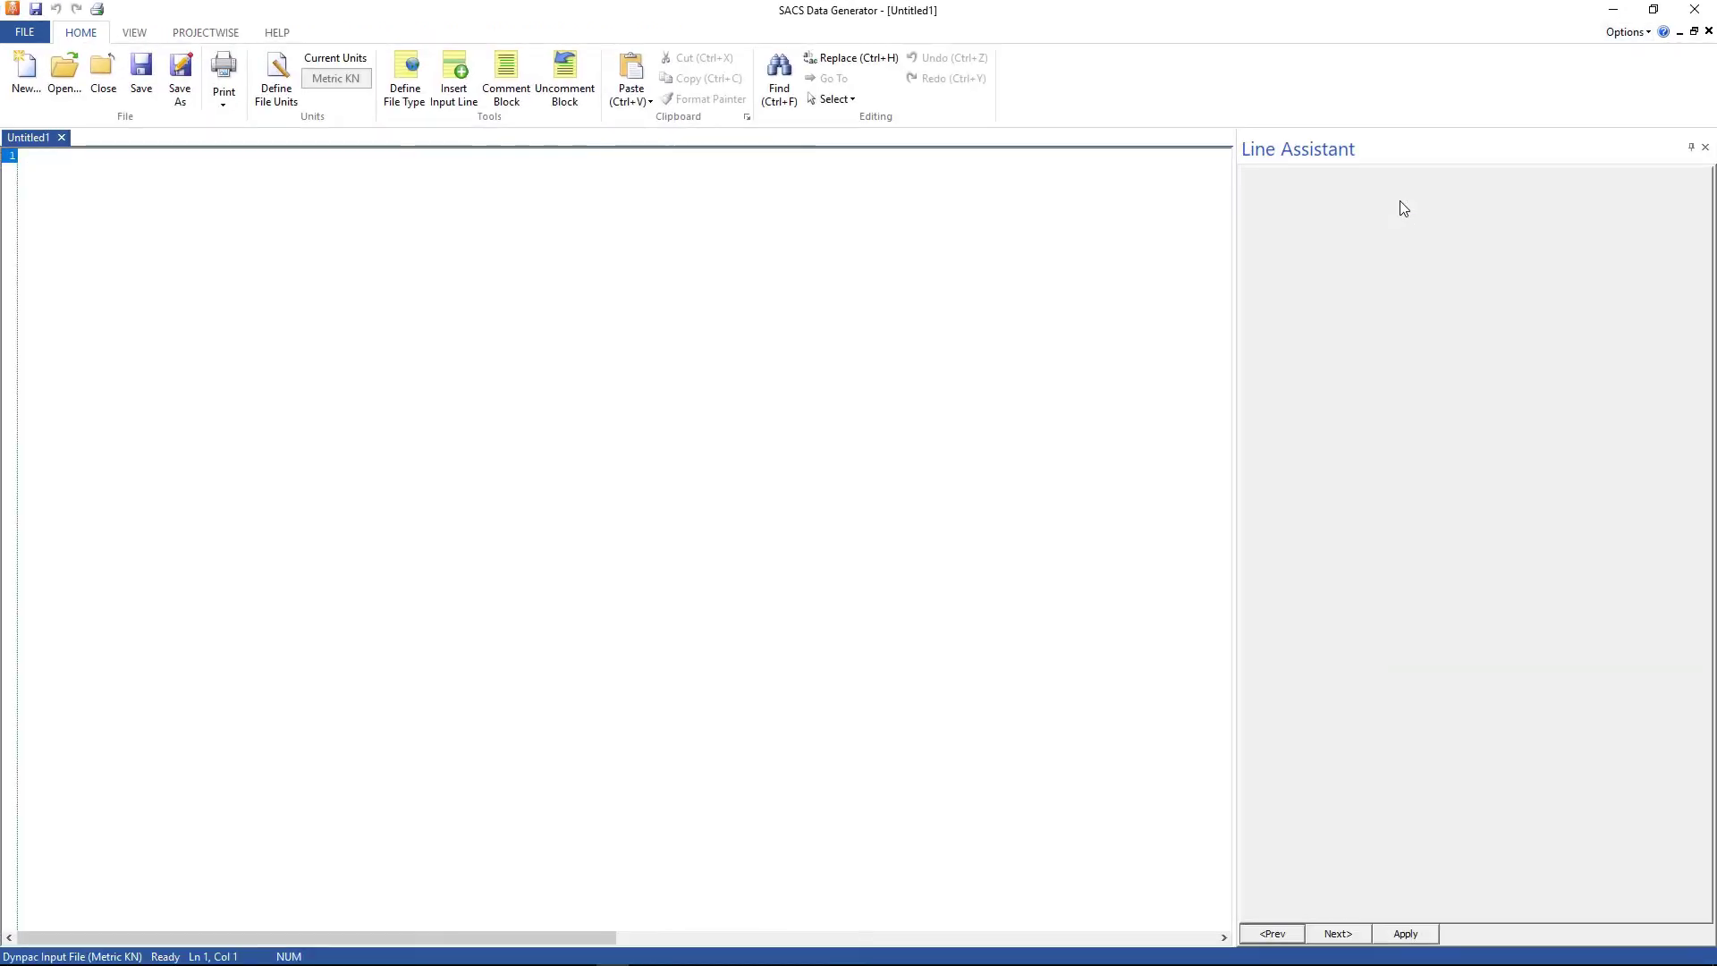
{"action": "left_click", "coordinate": [453, 76]}
{"action": "left_click", "coordinate": [721, 391]}
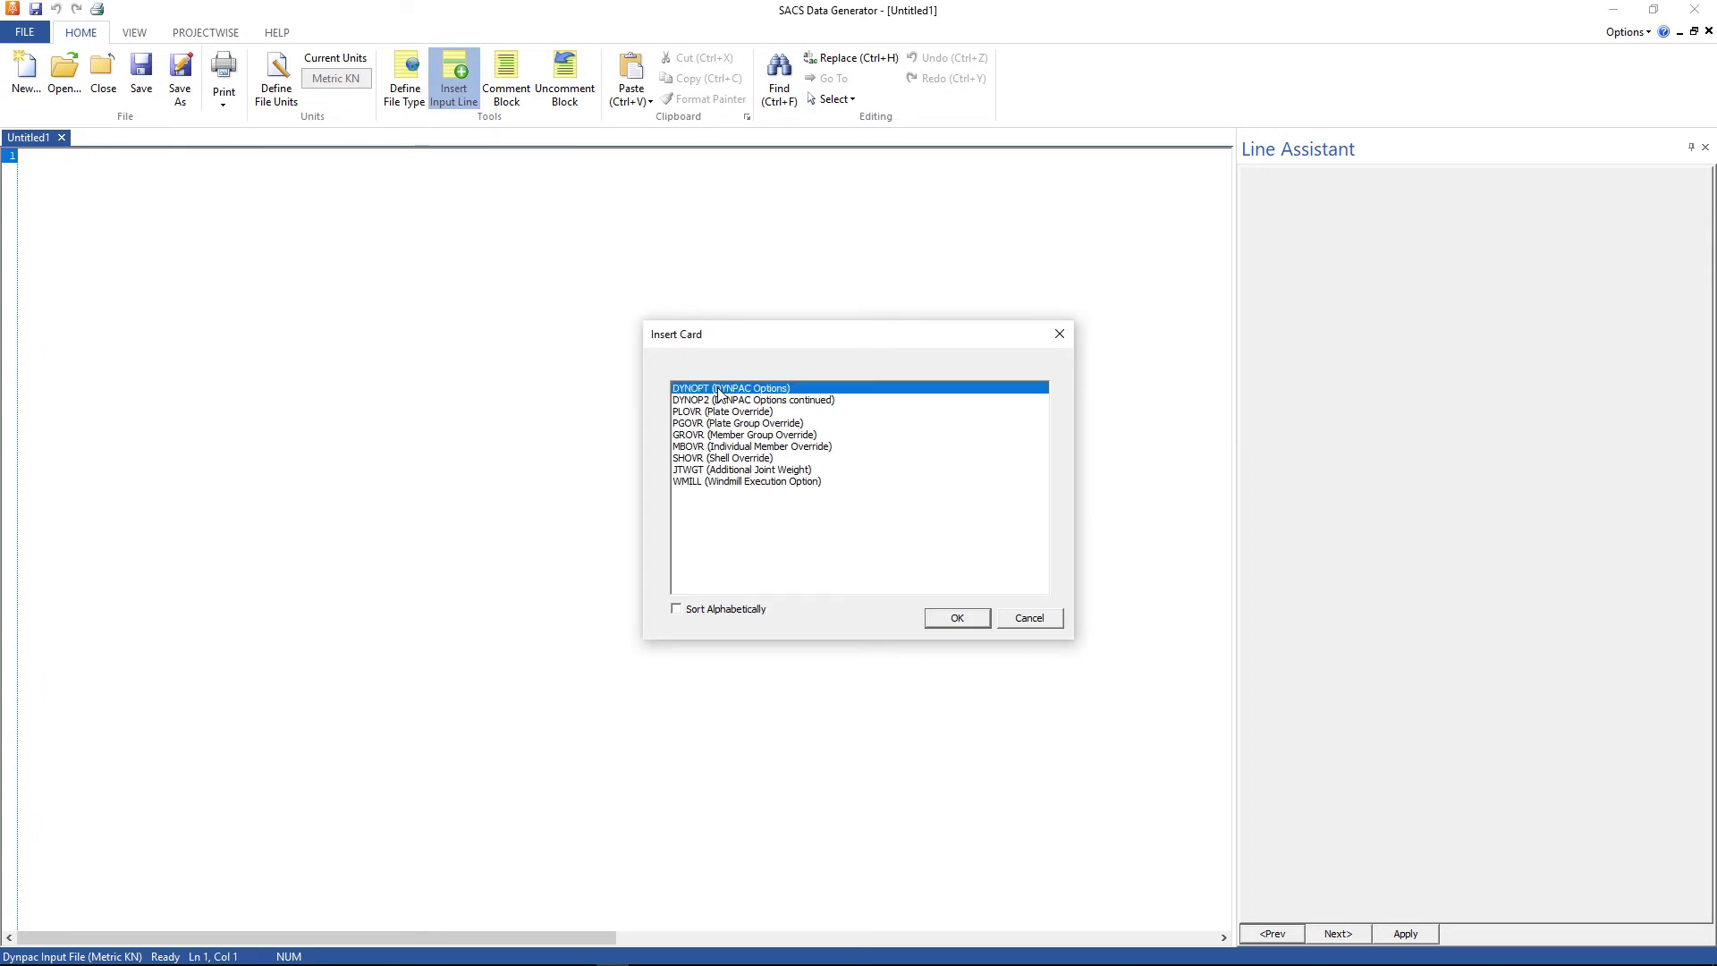
{"action": "left_click", "coordinate": [955, 617]}
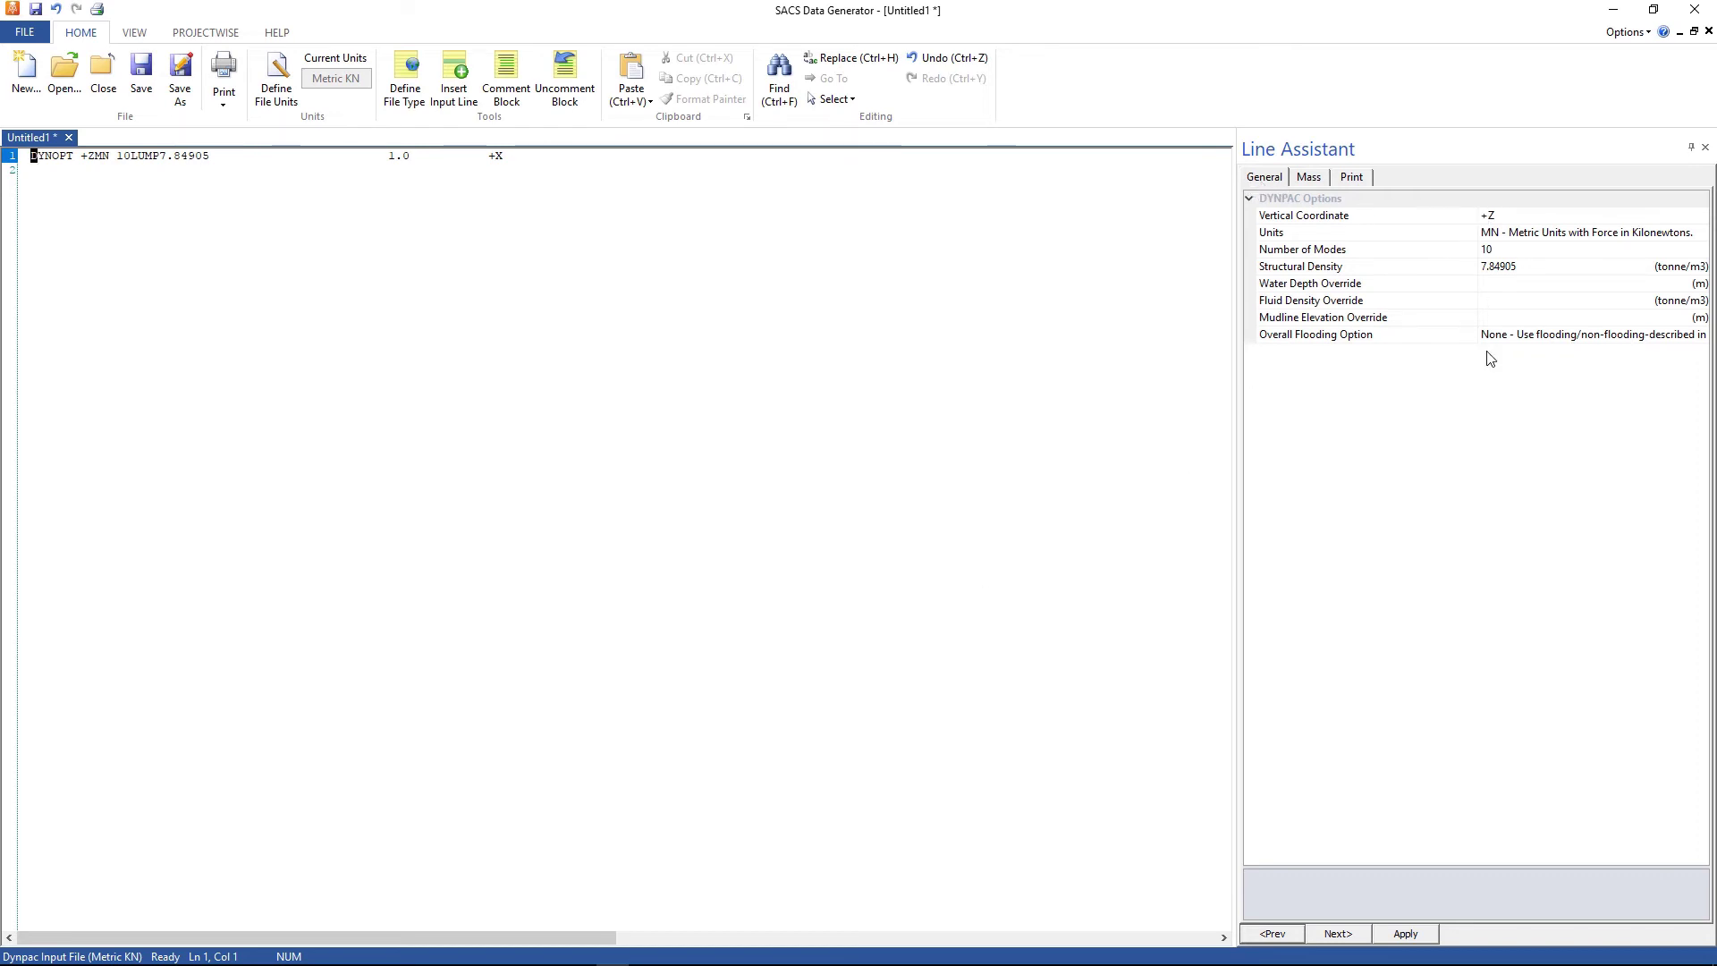
{"action": "left_click", "coordinate": [1504, 249]}
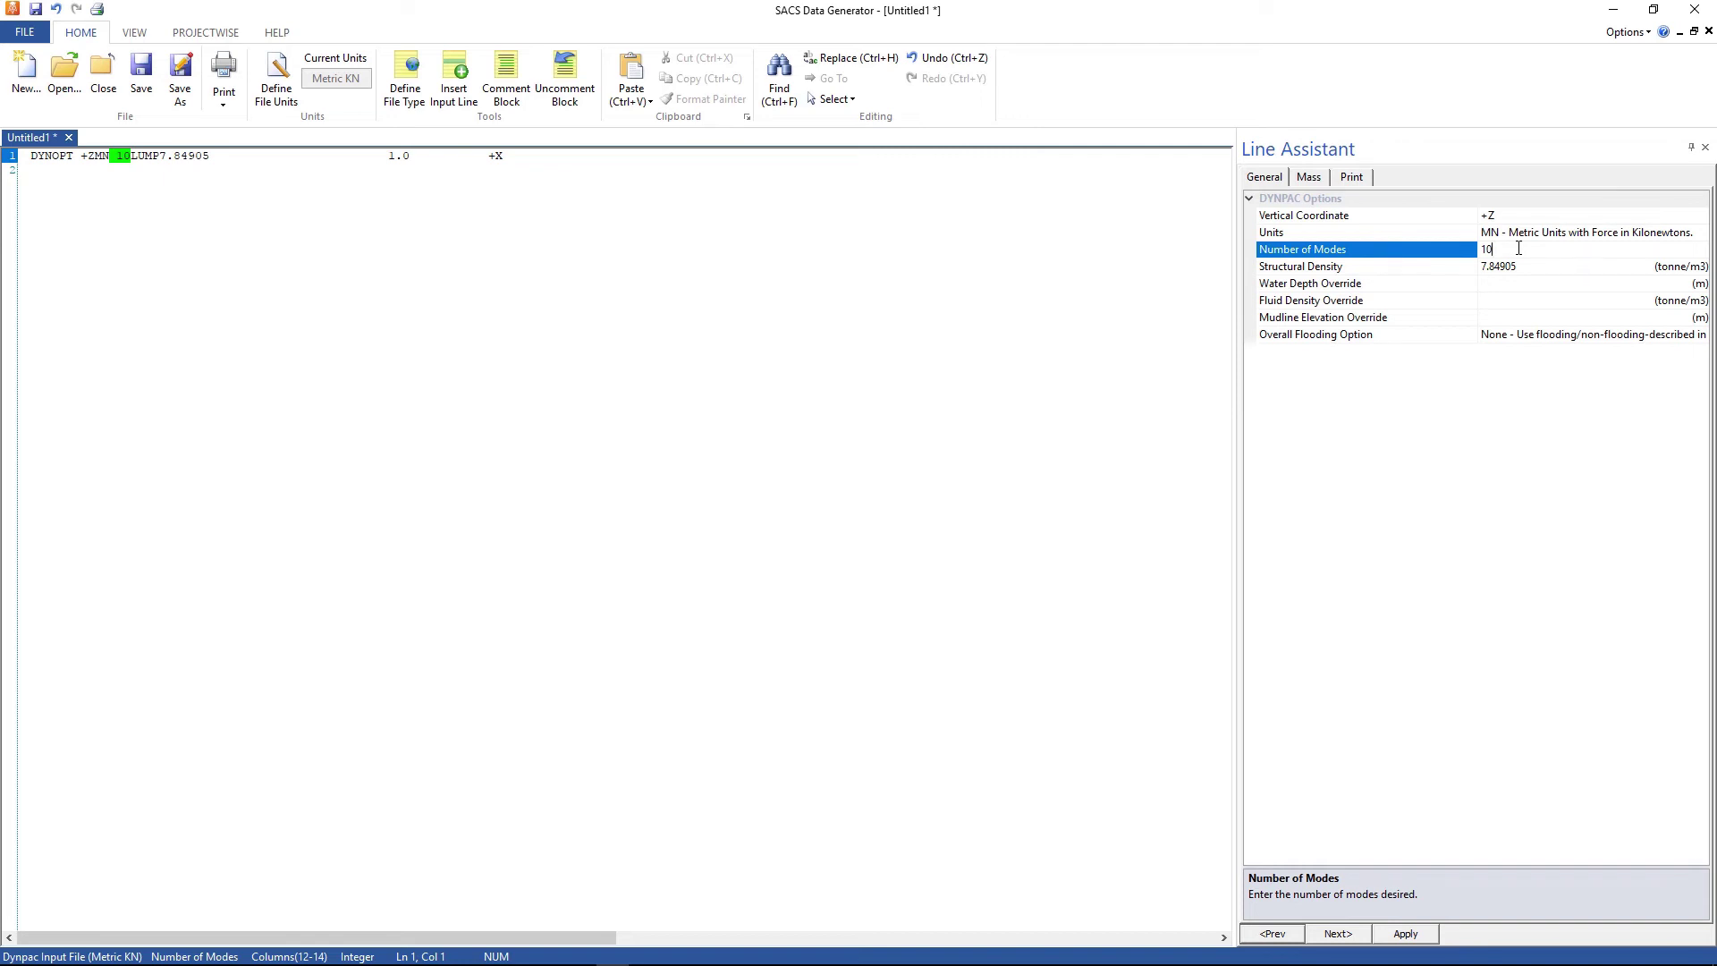
Step: Set DYNOPT to consistent mass with mass converted from SACS loads in the -Z direction
{"action": "left_click", "coordinate": [1310, 178]}
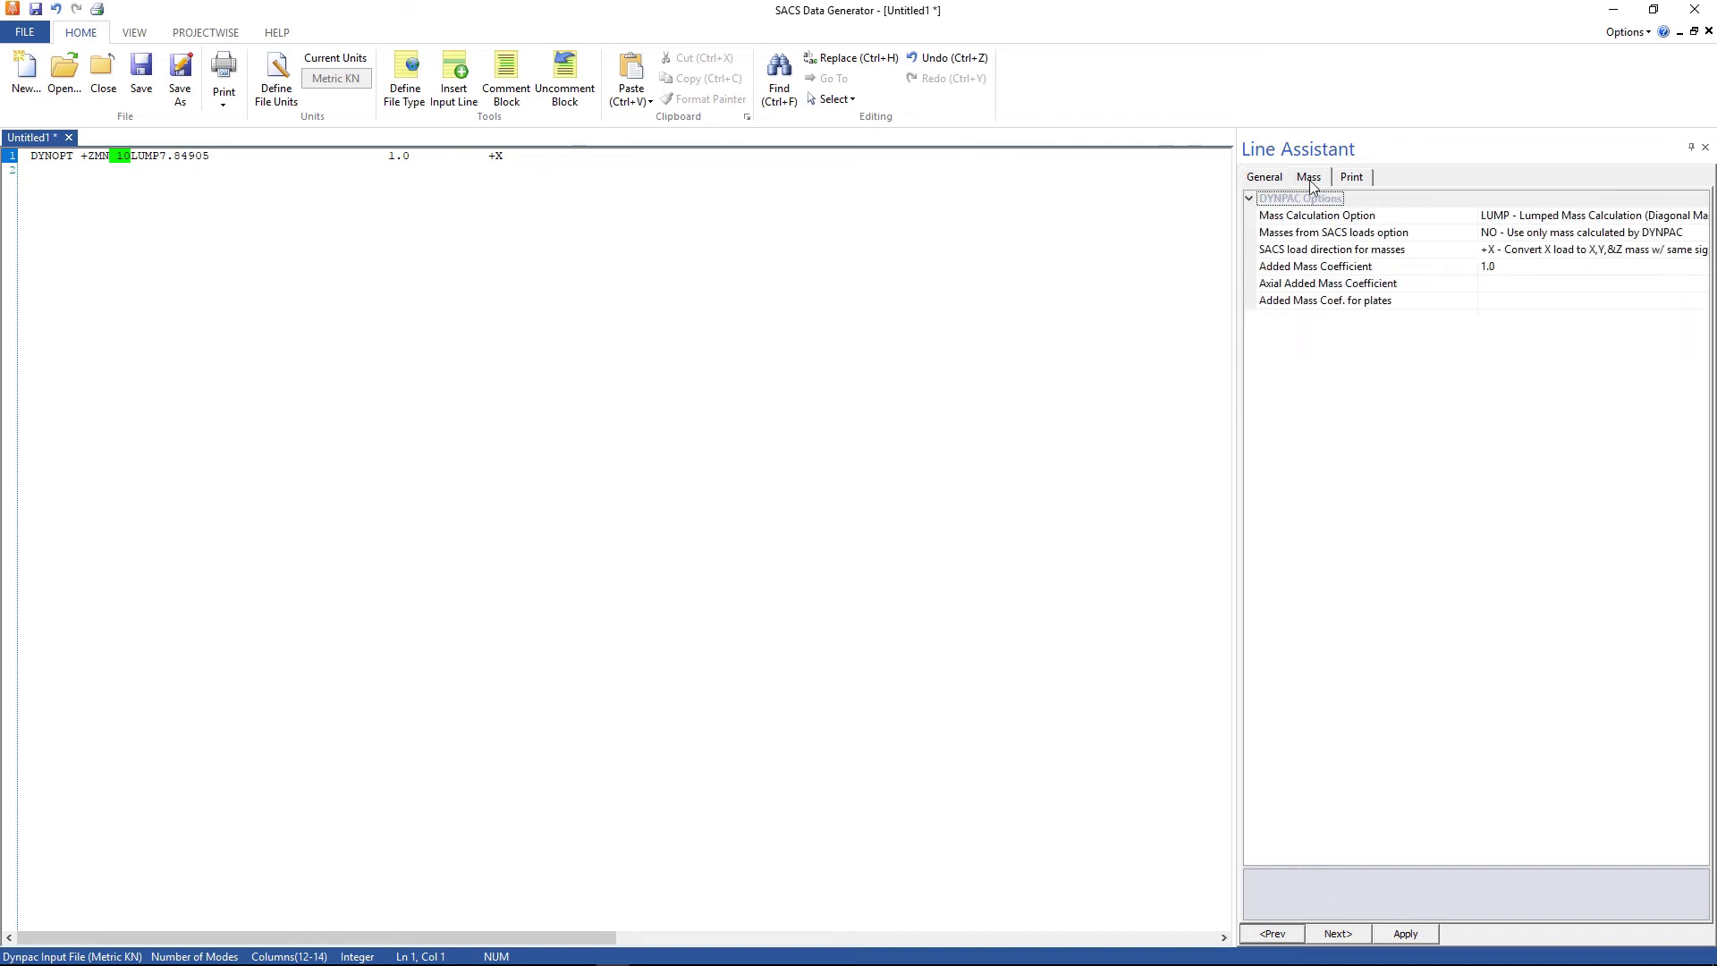
{"action": "left_click", "coordinate": [1535, 224]}
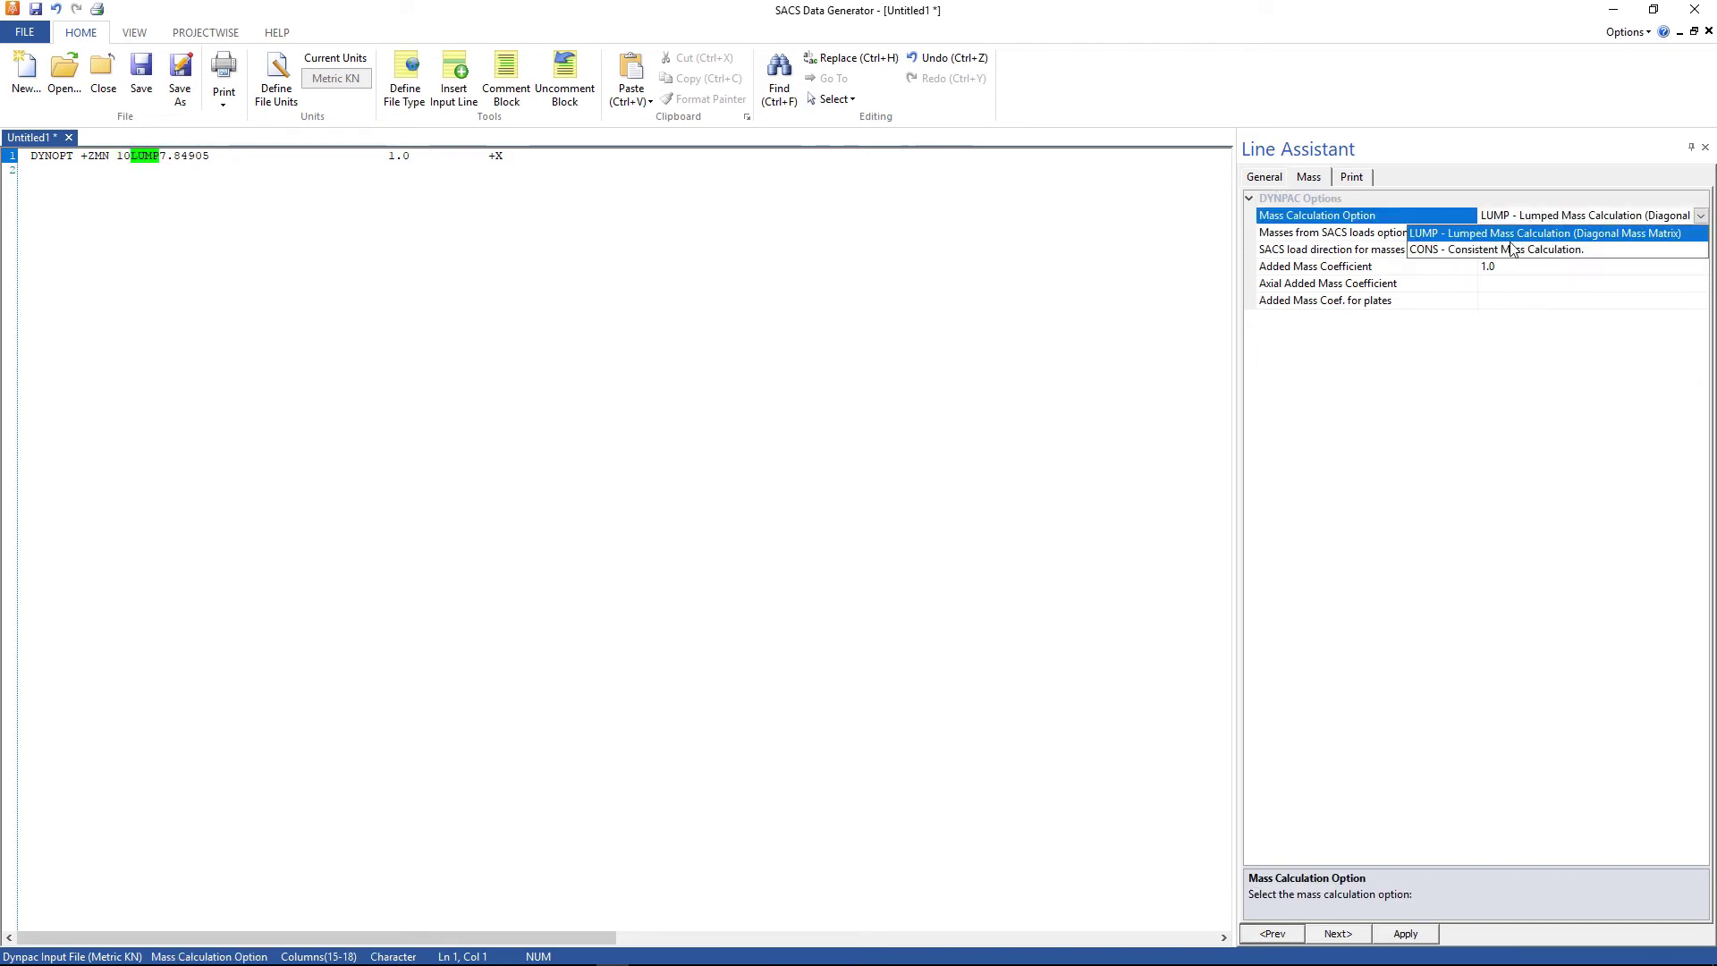
{"action": "left_click", "coordinate": [1507, 251]}
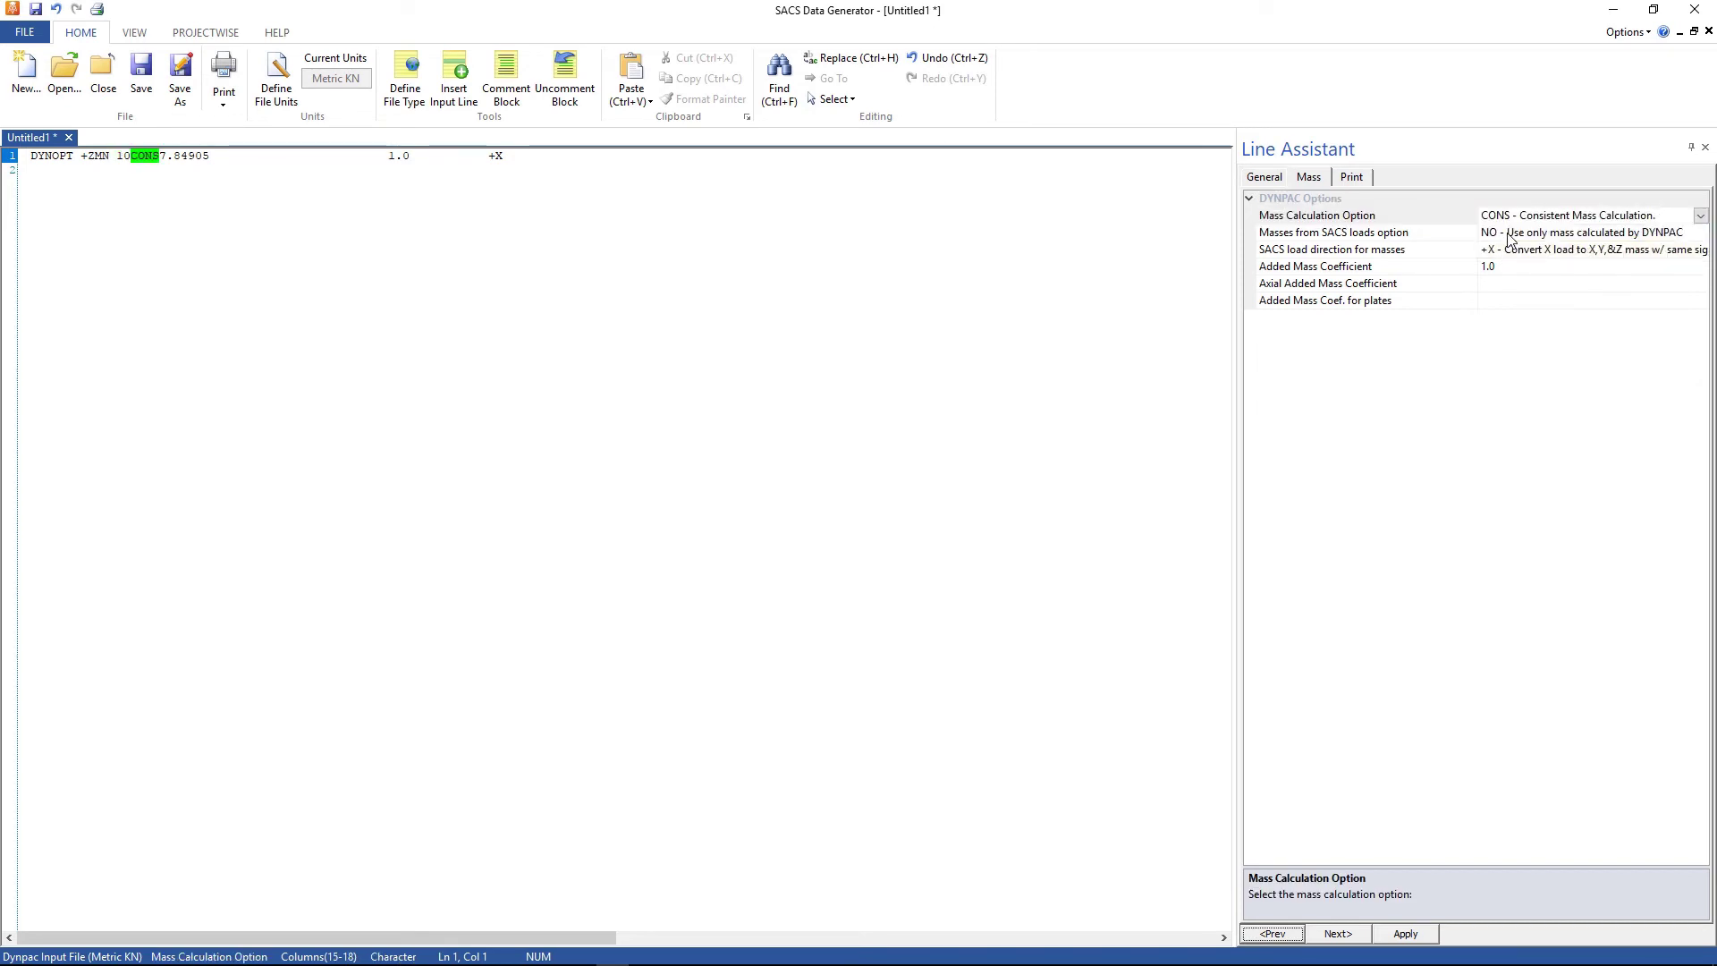
{"action": "left_click", "coordinate": [1509, 234]}
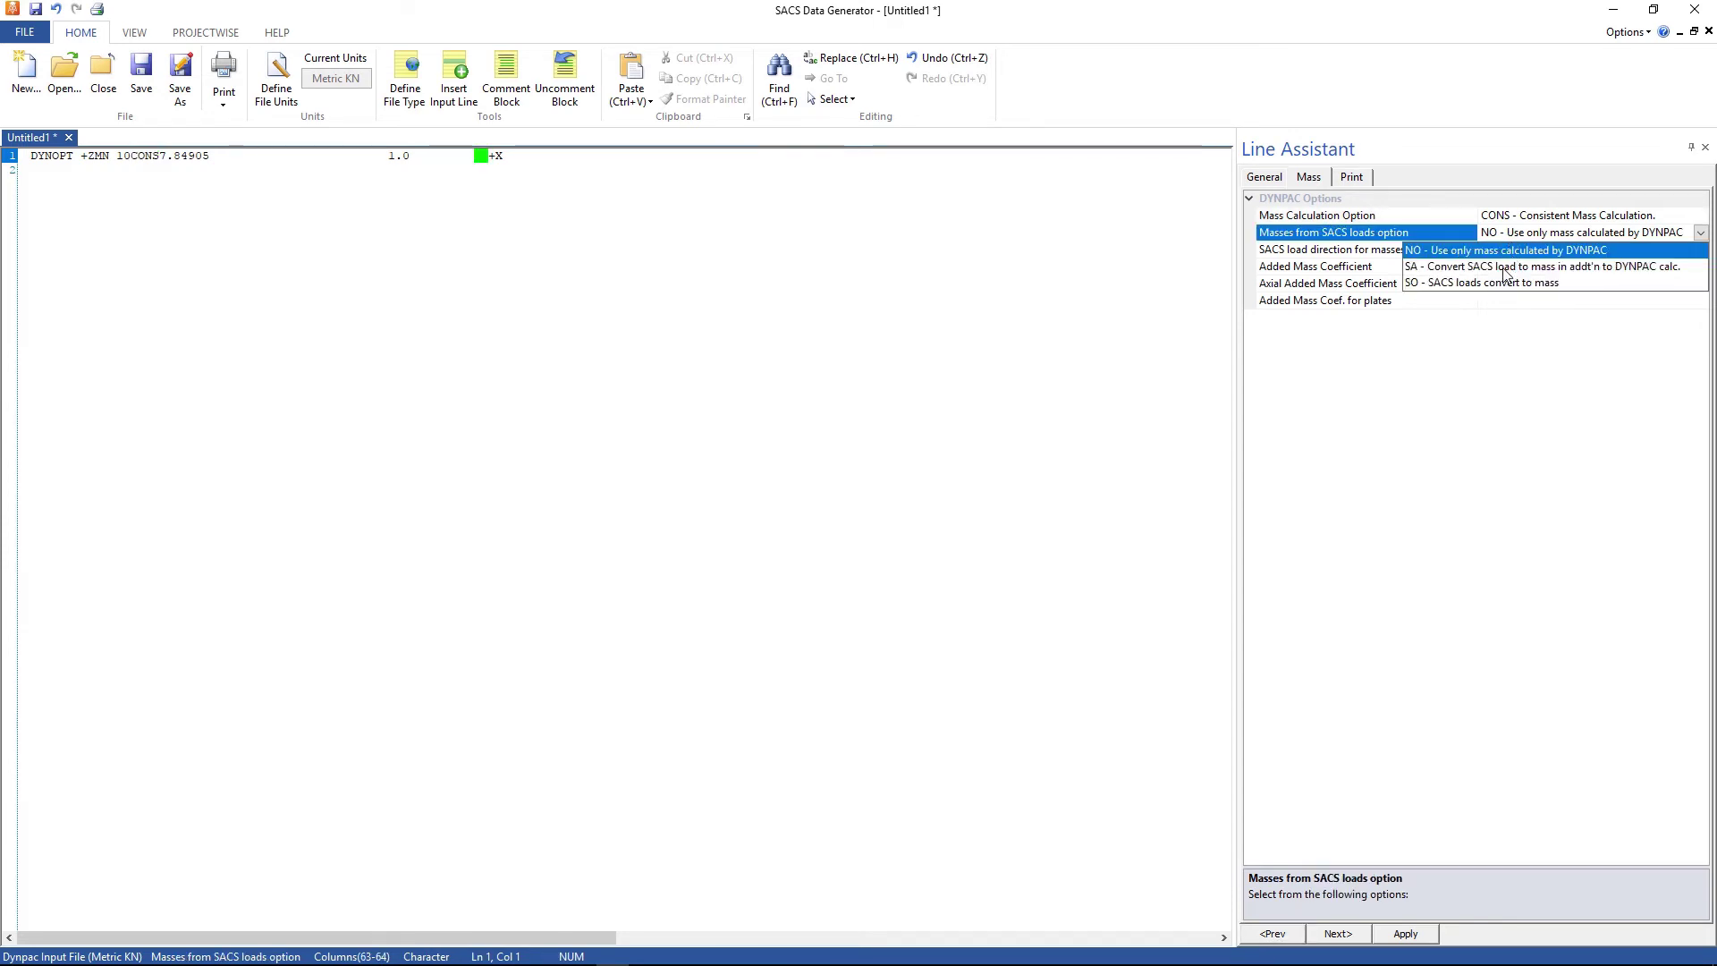
{"action": "left_click", "coordinate": [1504, 268]}
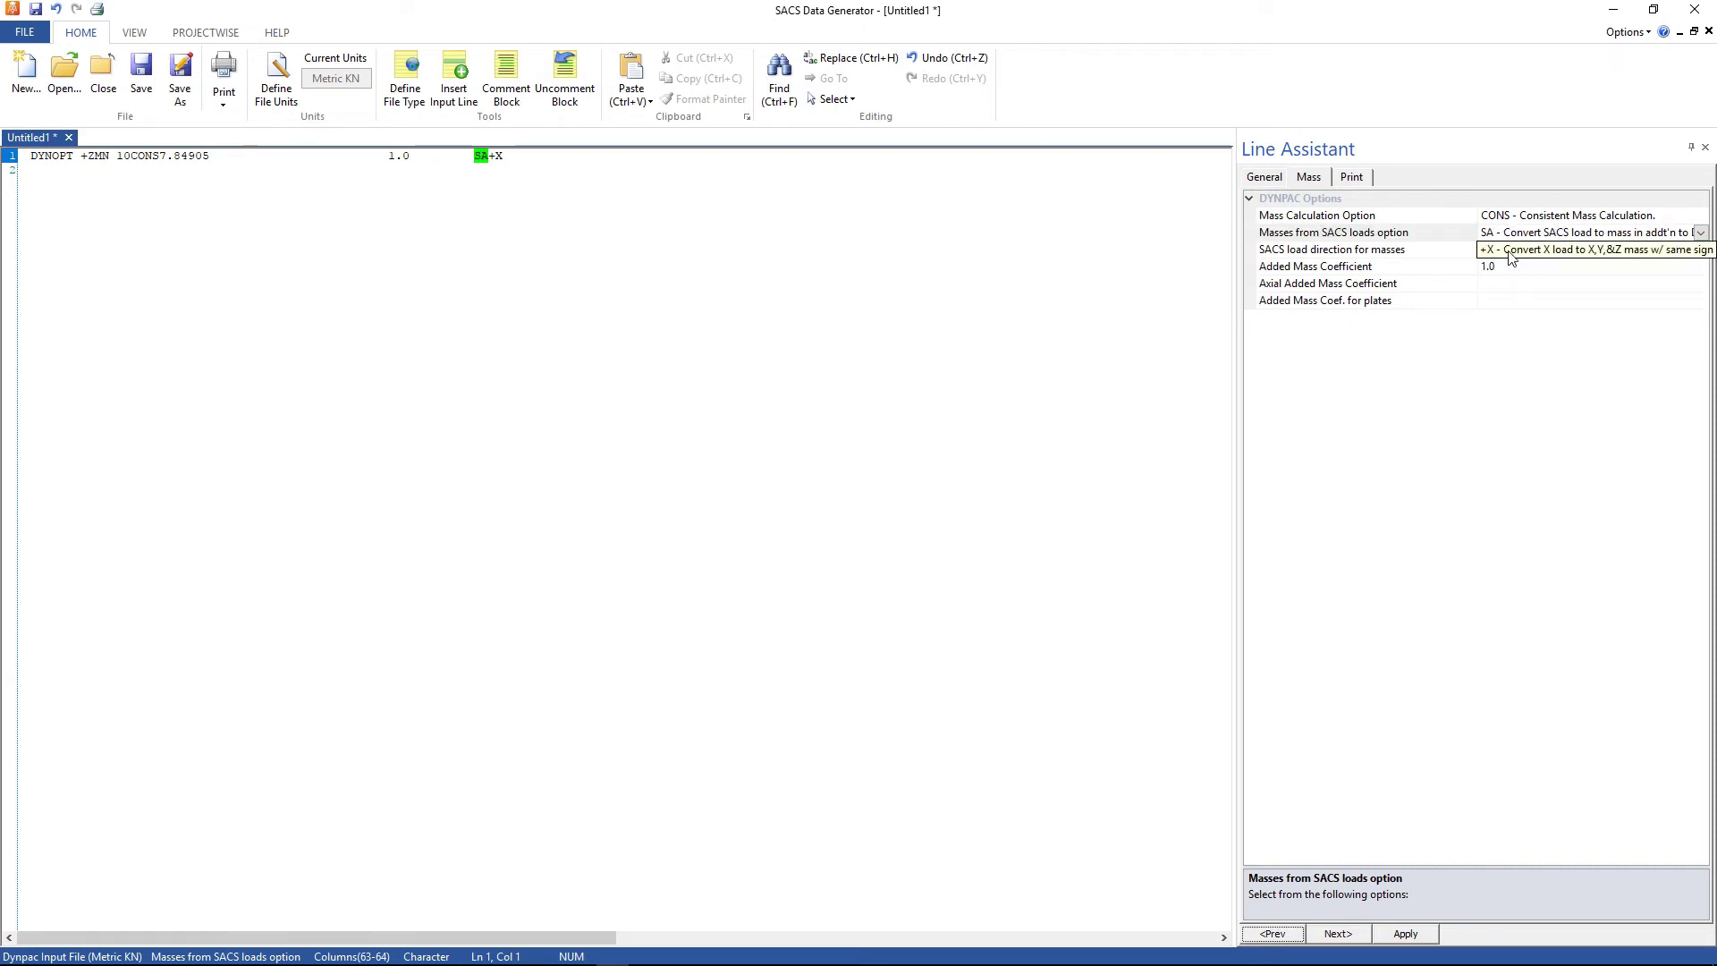
{"action": "left_click", "coordinate": [1510, 255]}
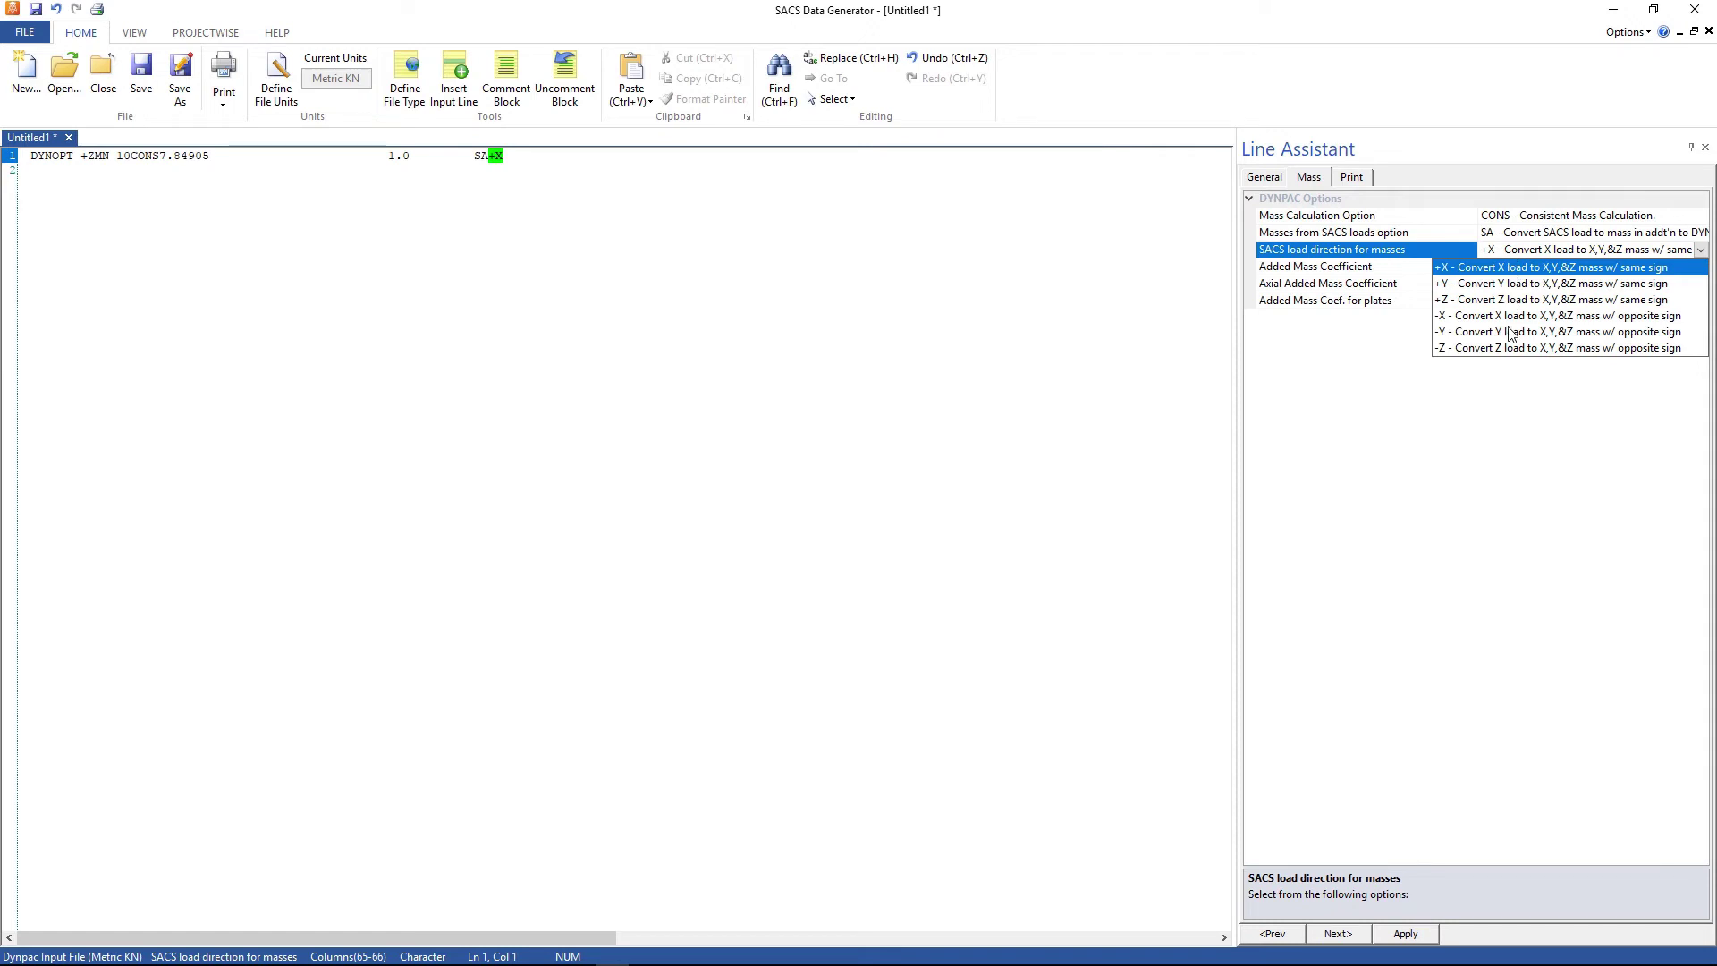
{"action": "left_click", "coordinate": [1497, 349]}
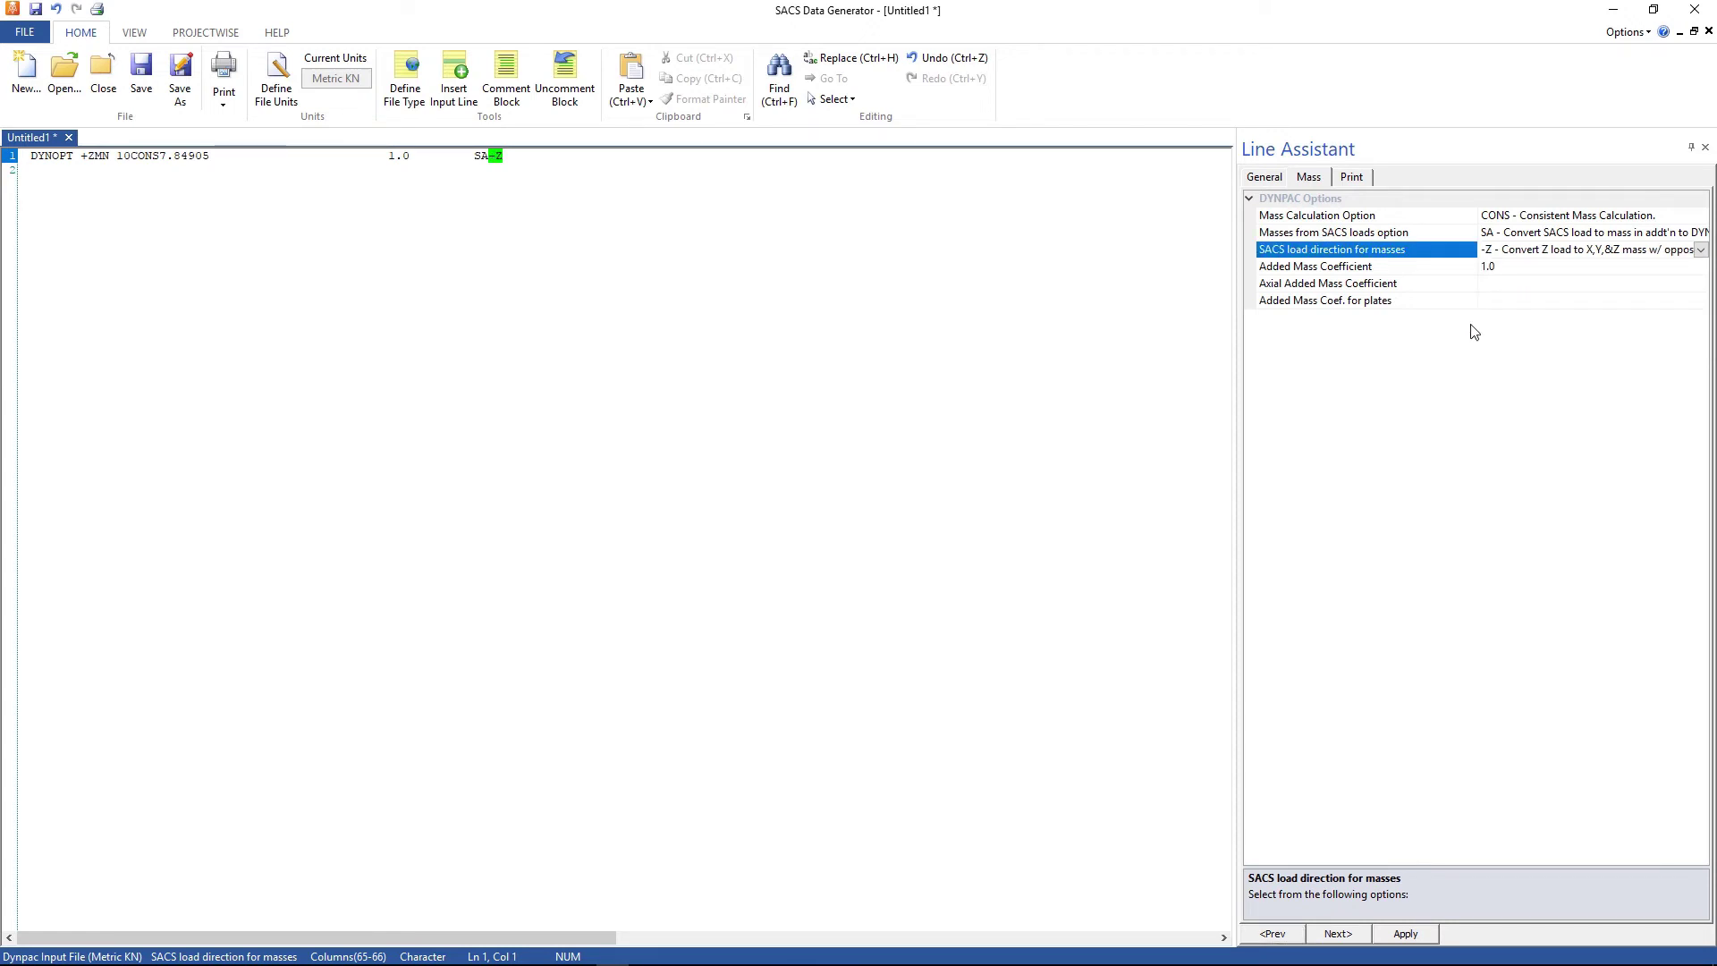
{"action": "left_click", "coordinate": [1414, 935]}
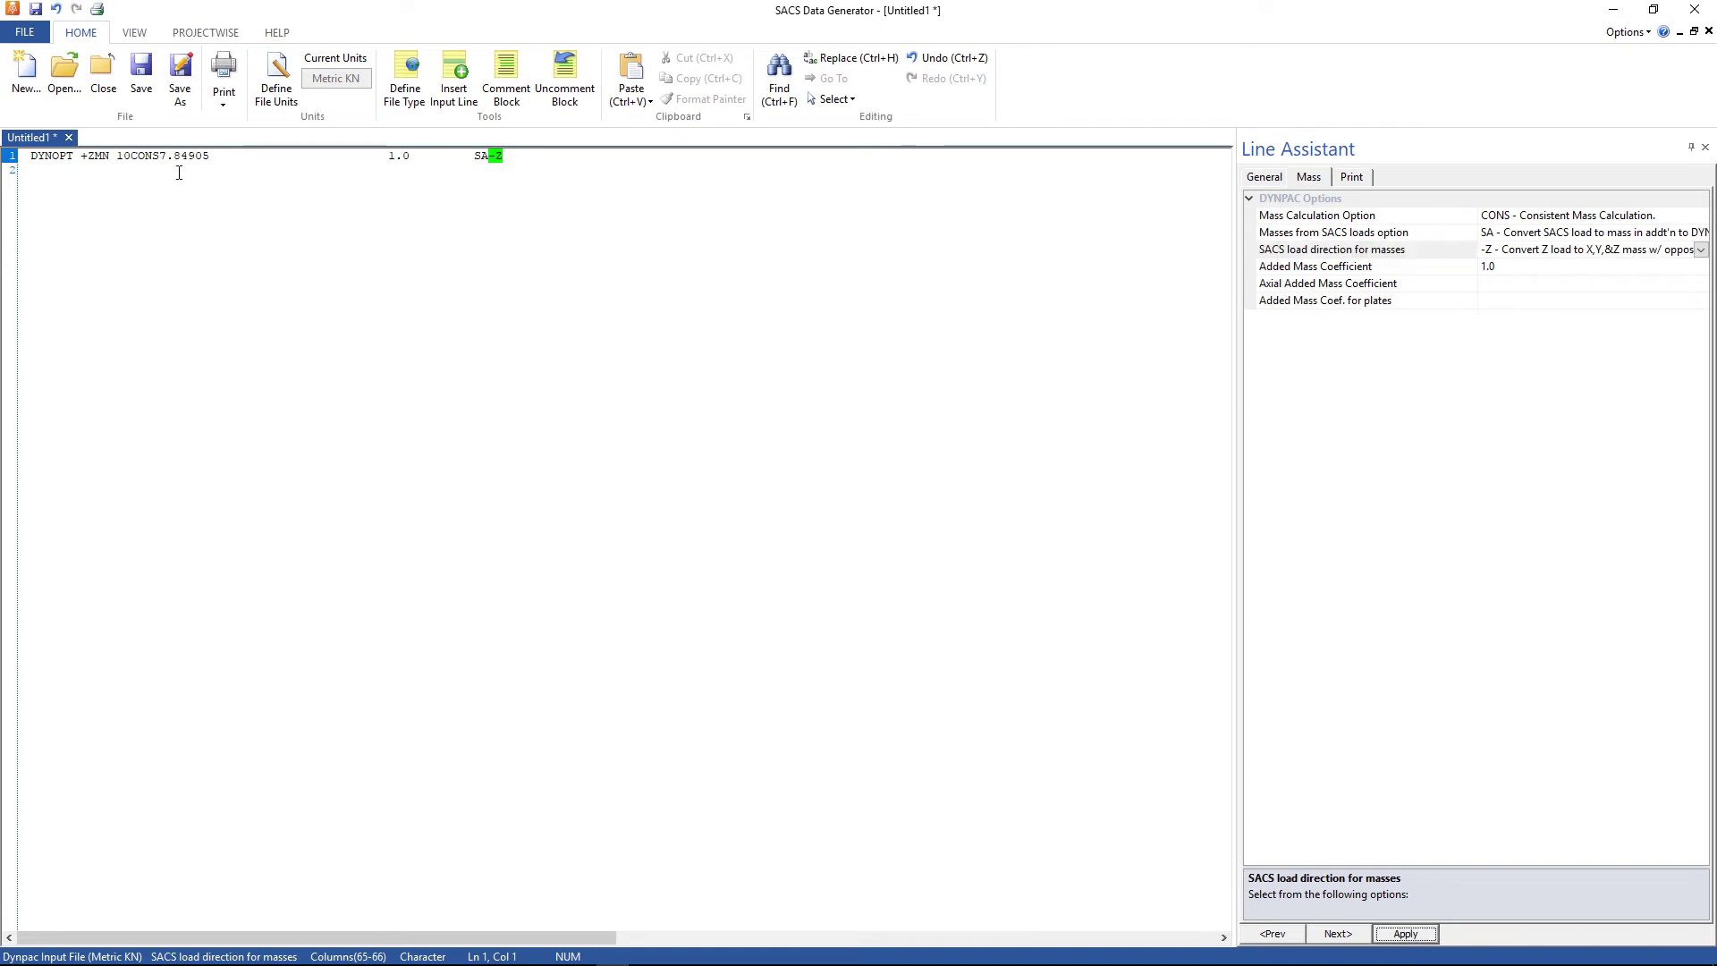
Step: Add an END line, save the file as dyninp.dyn and close the Data Generator
{"action": "left_click", "coordinate": [35, 170]}
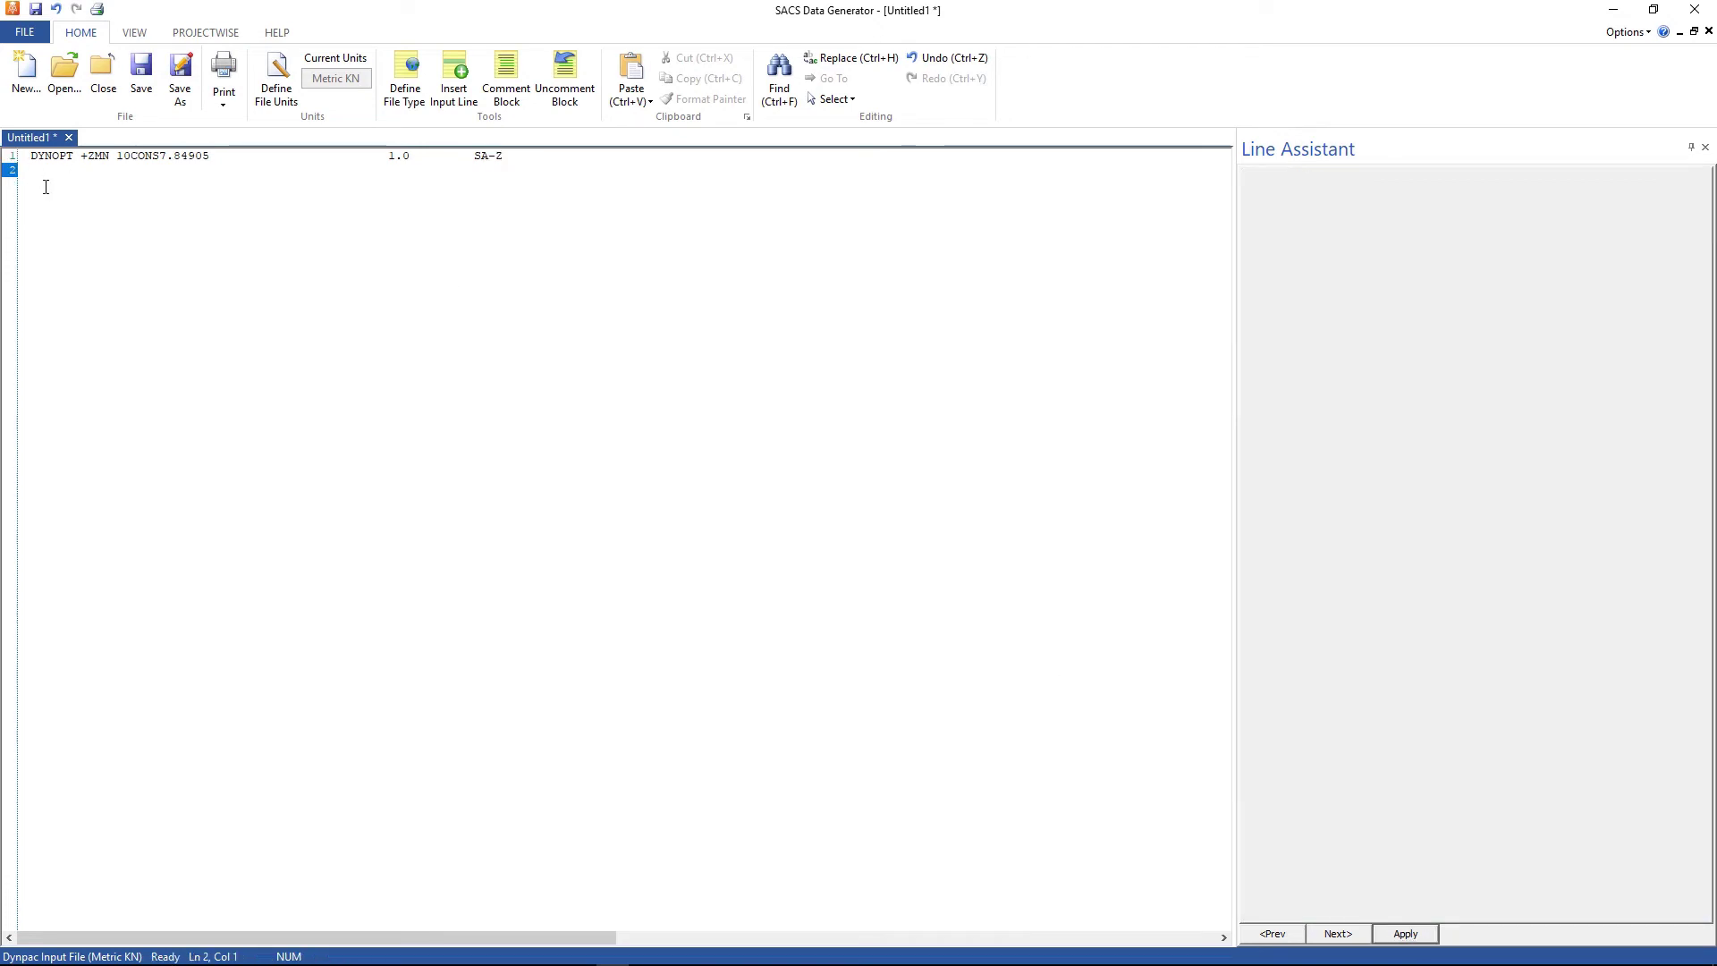
{"action": "type", "text": "END"}
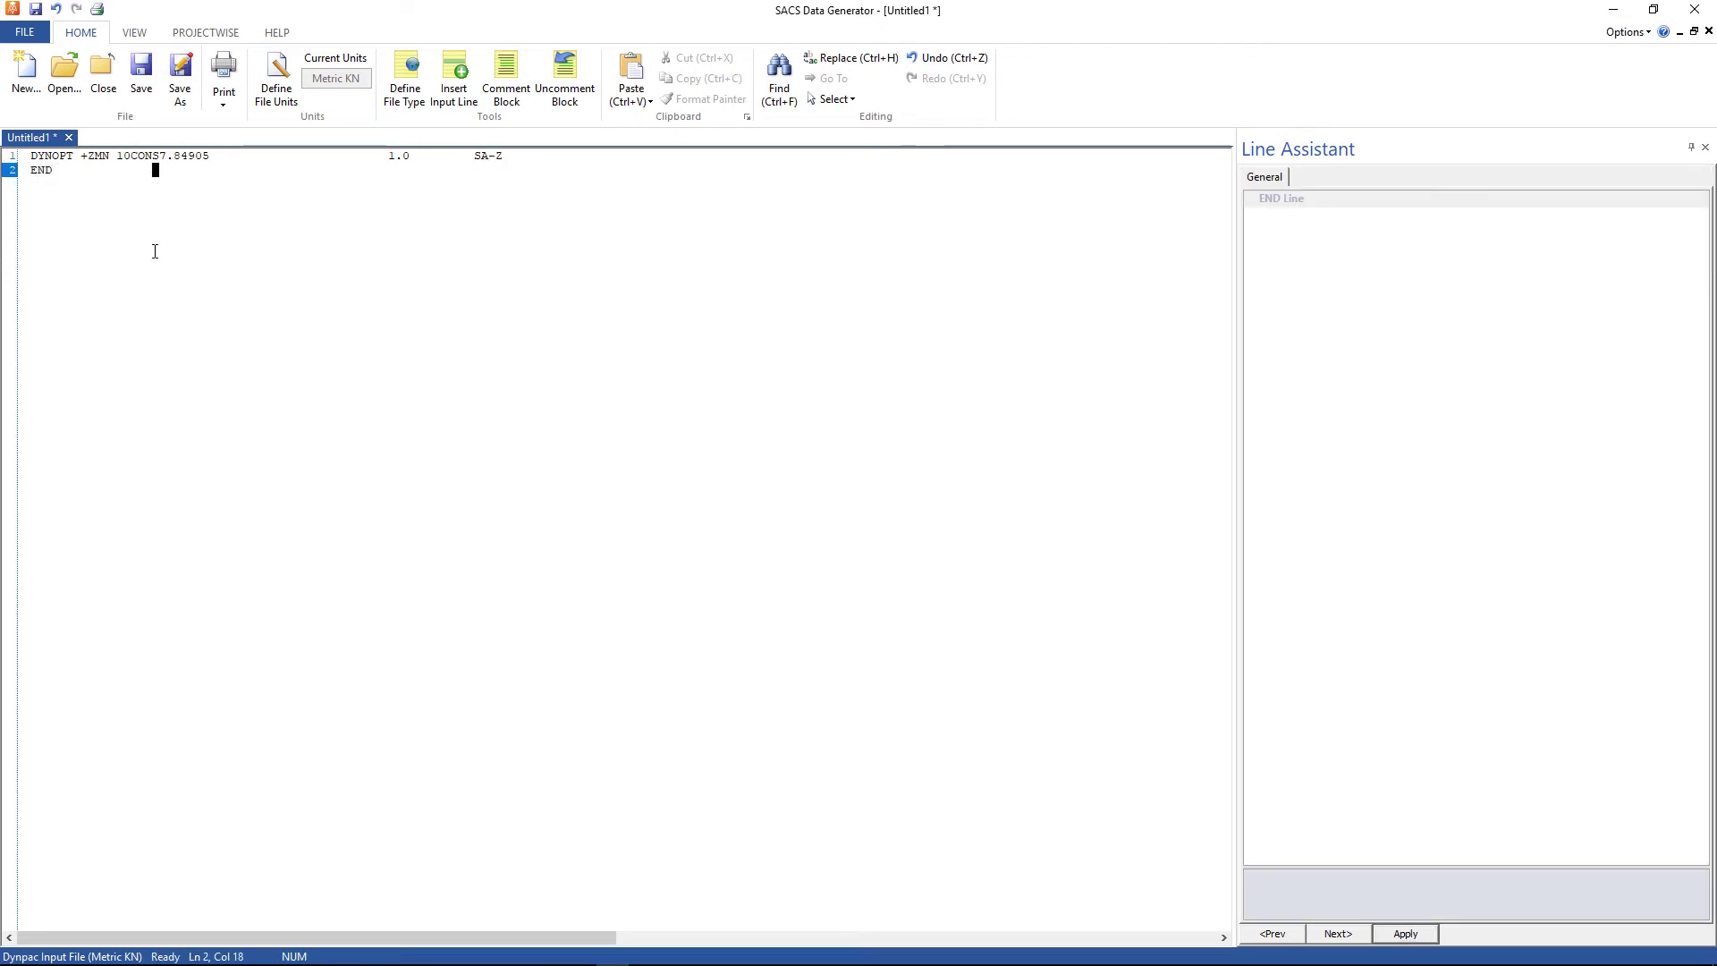
{"action": "left_click", "coordinate": [180, 93]}
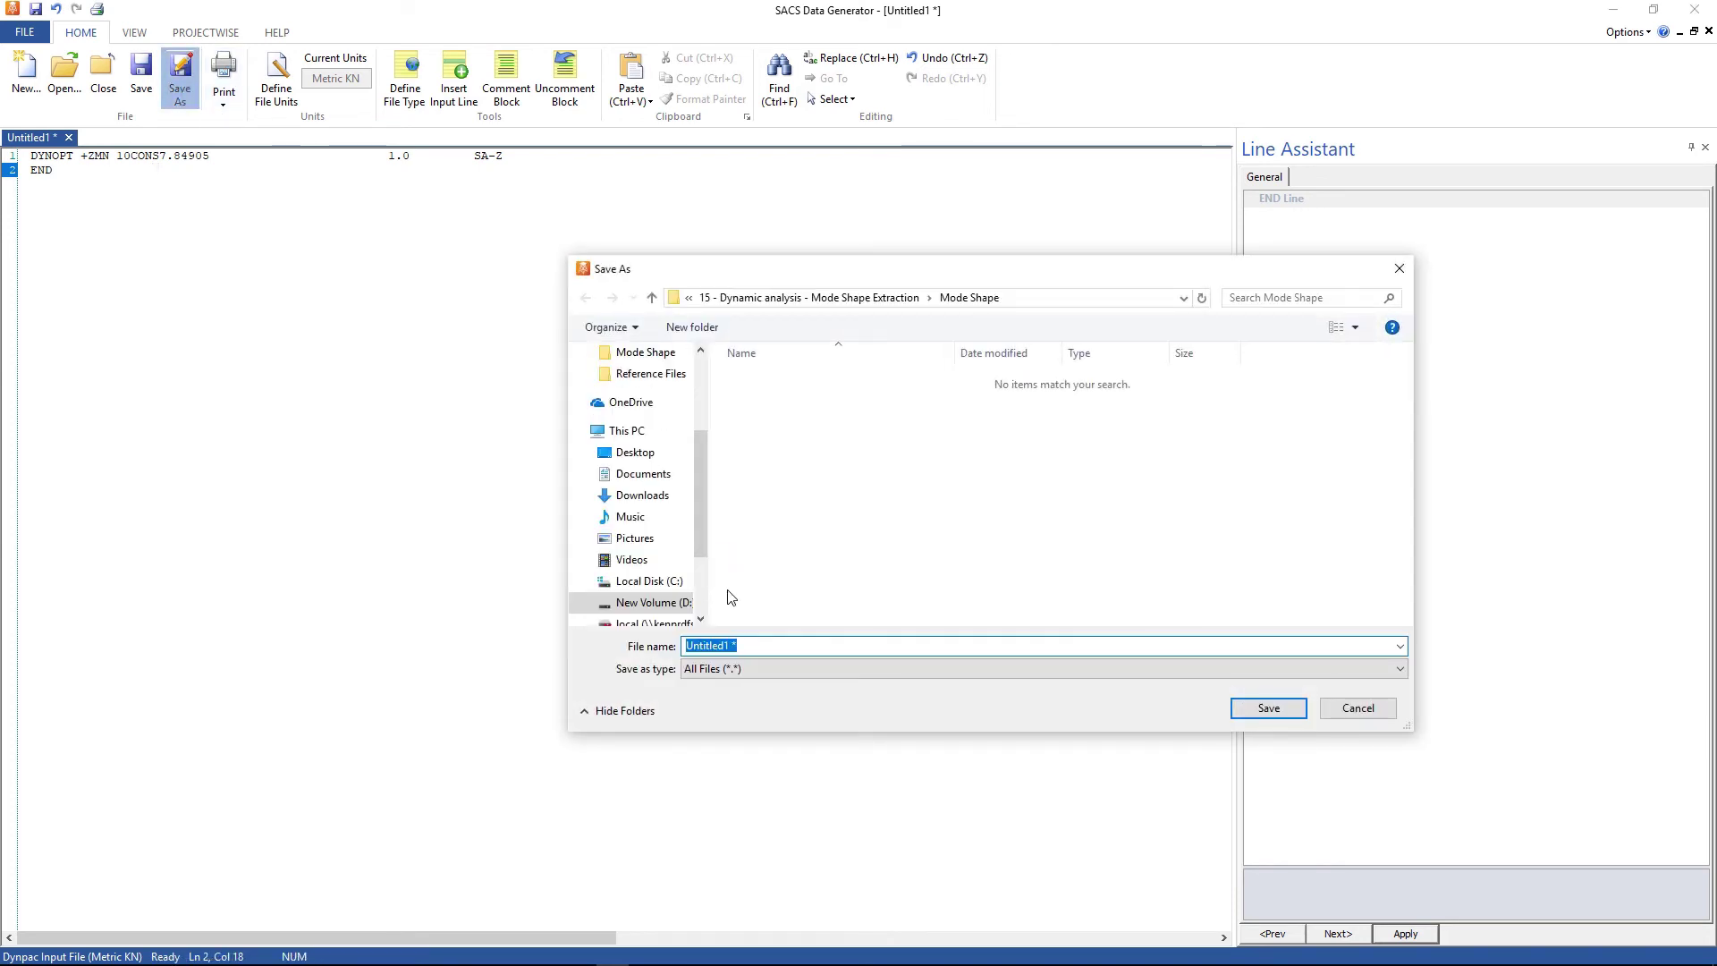
{"action": "type", "text": "dyninp.dyn"}
{"action": "left_click", "coordinate": [1264, 713]}
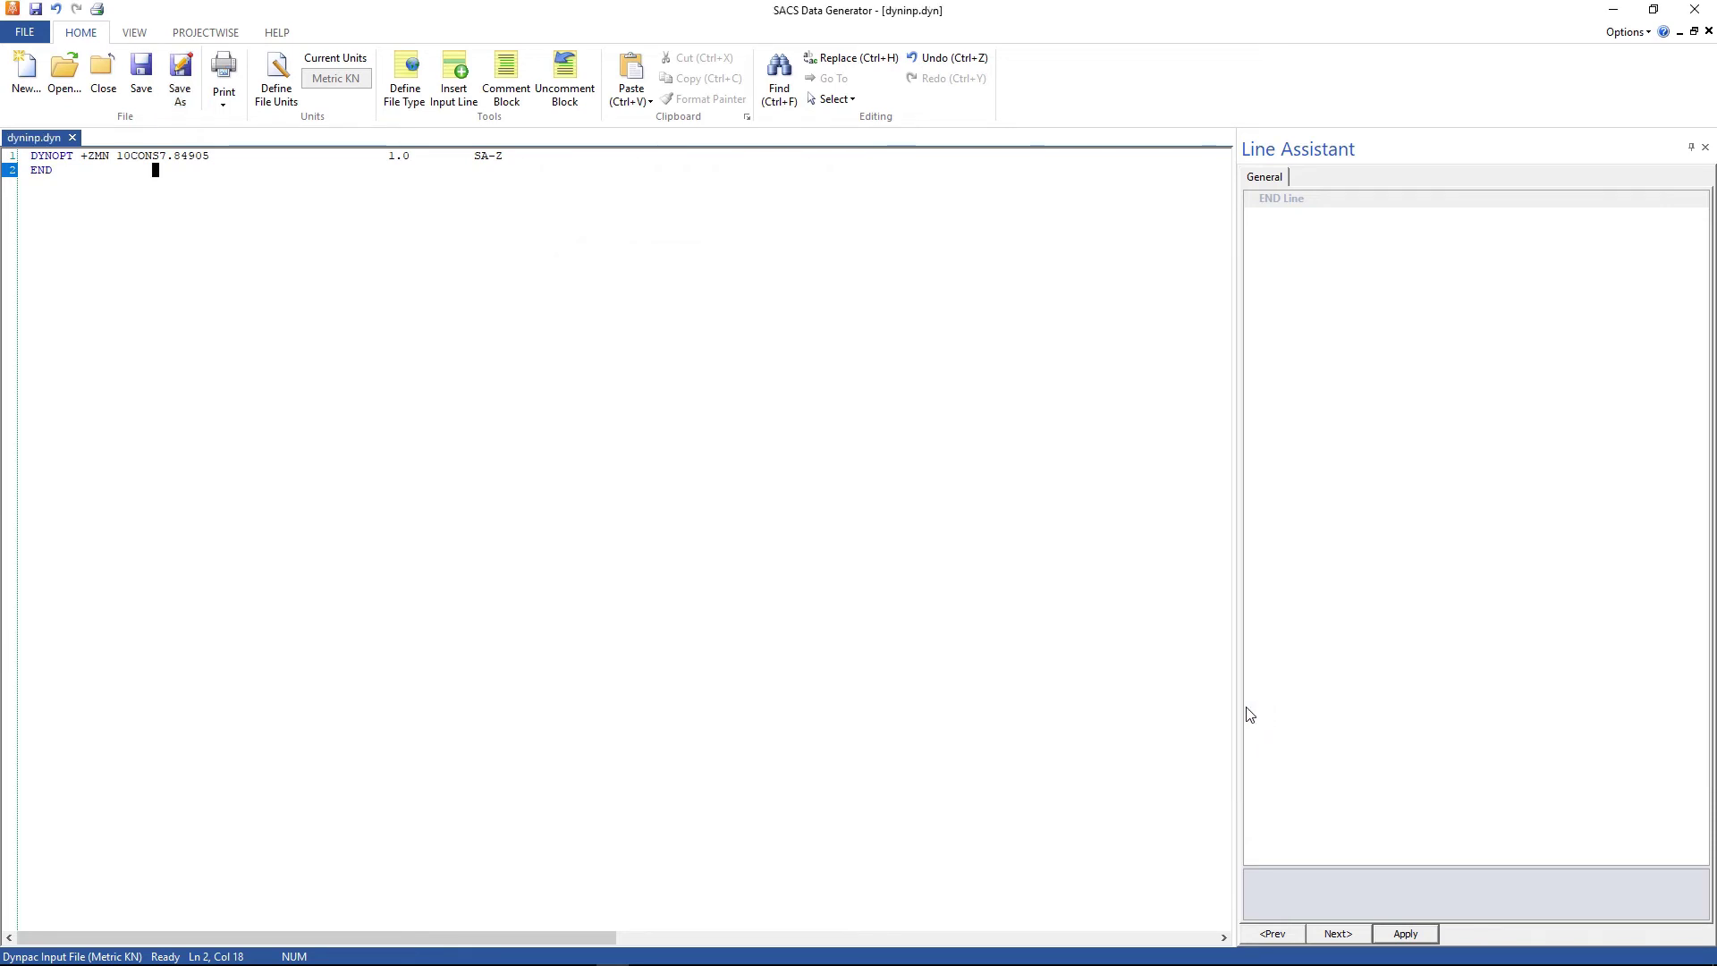
{"action": "left_click", "coordinate": [1694, 9]}
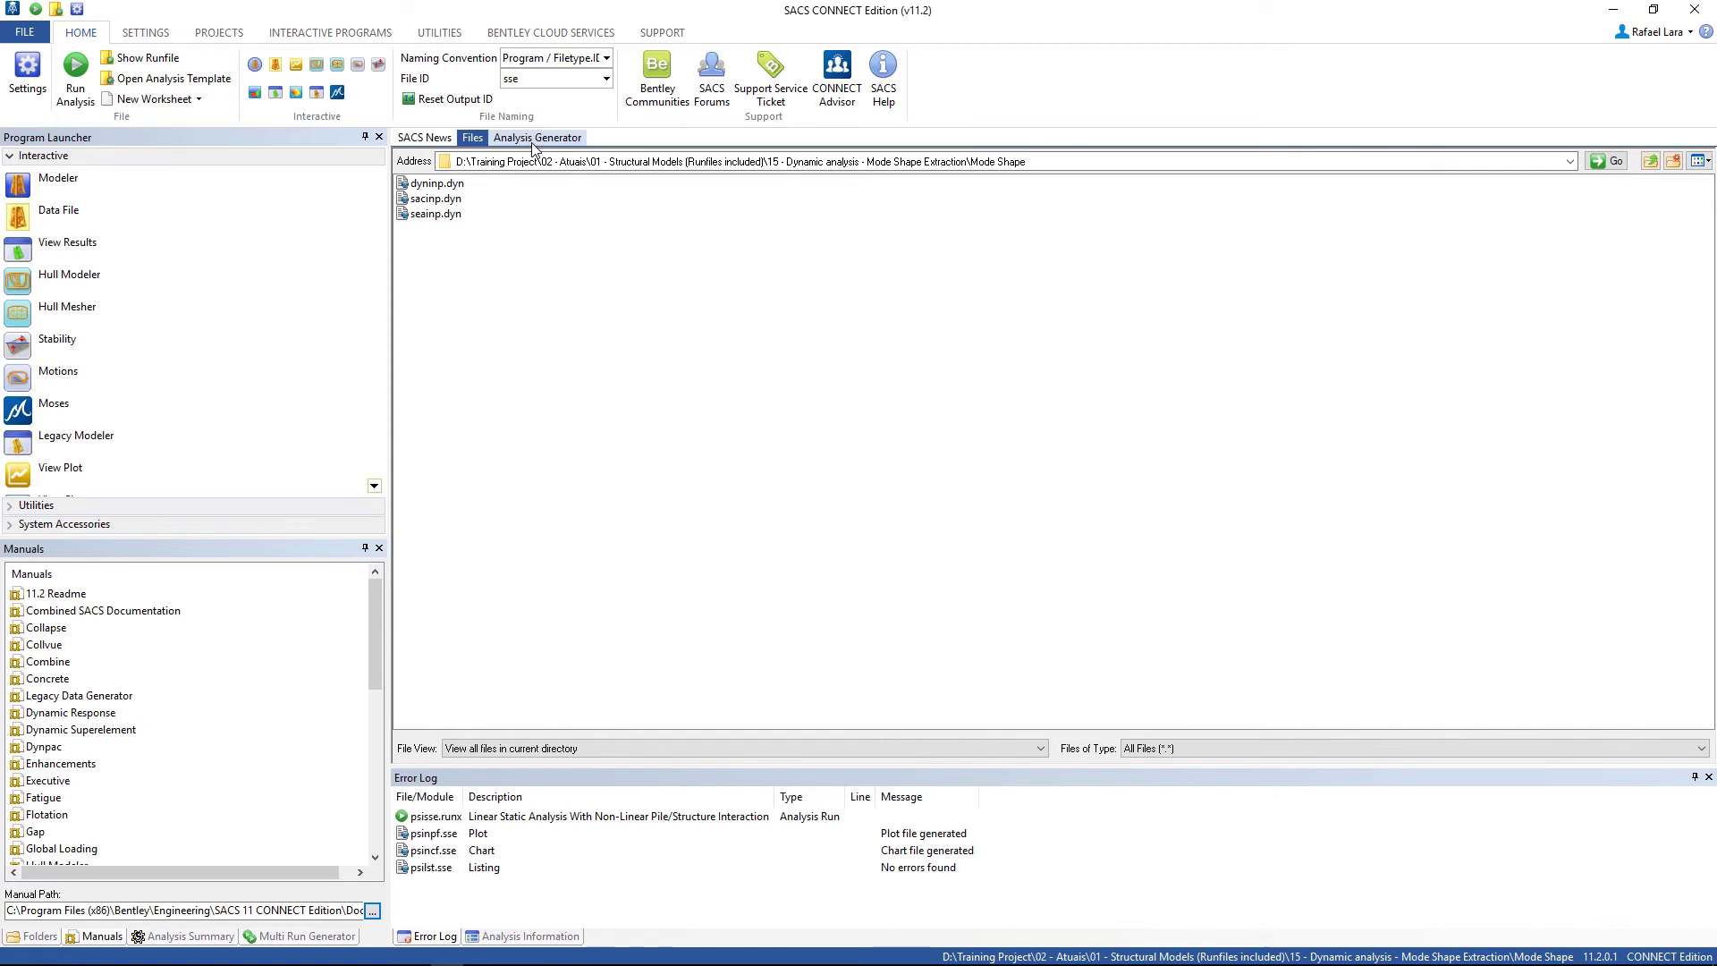
Step: Reset the analysis type, then set File ID to modes, type Dynamic, with Environmental Loading on
{"action": "left_click", "coordinate": [532, 140]}
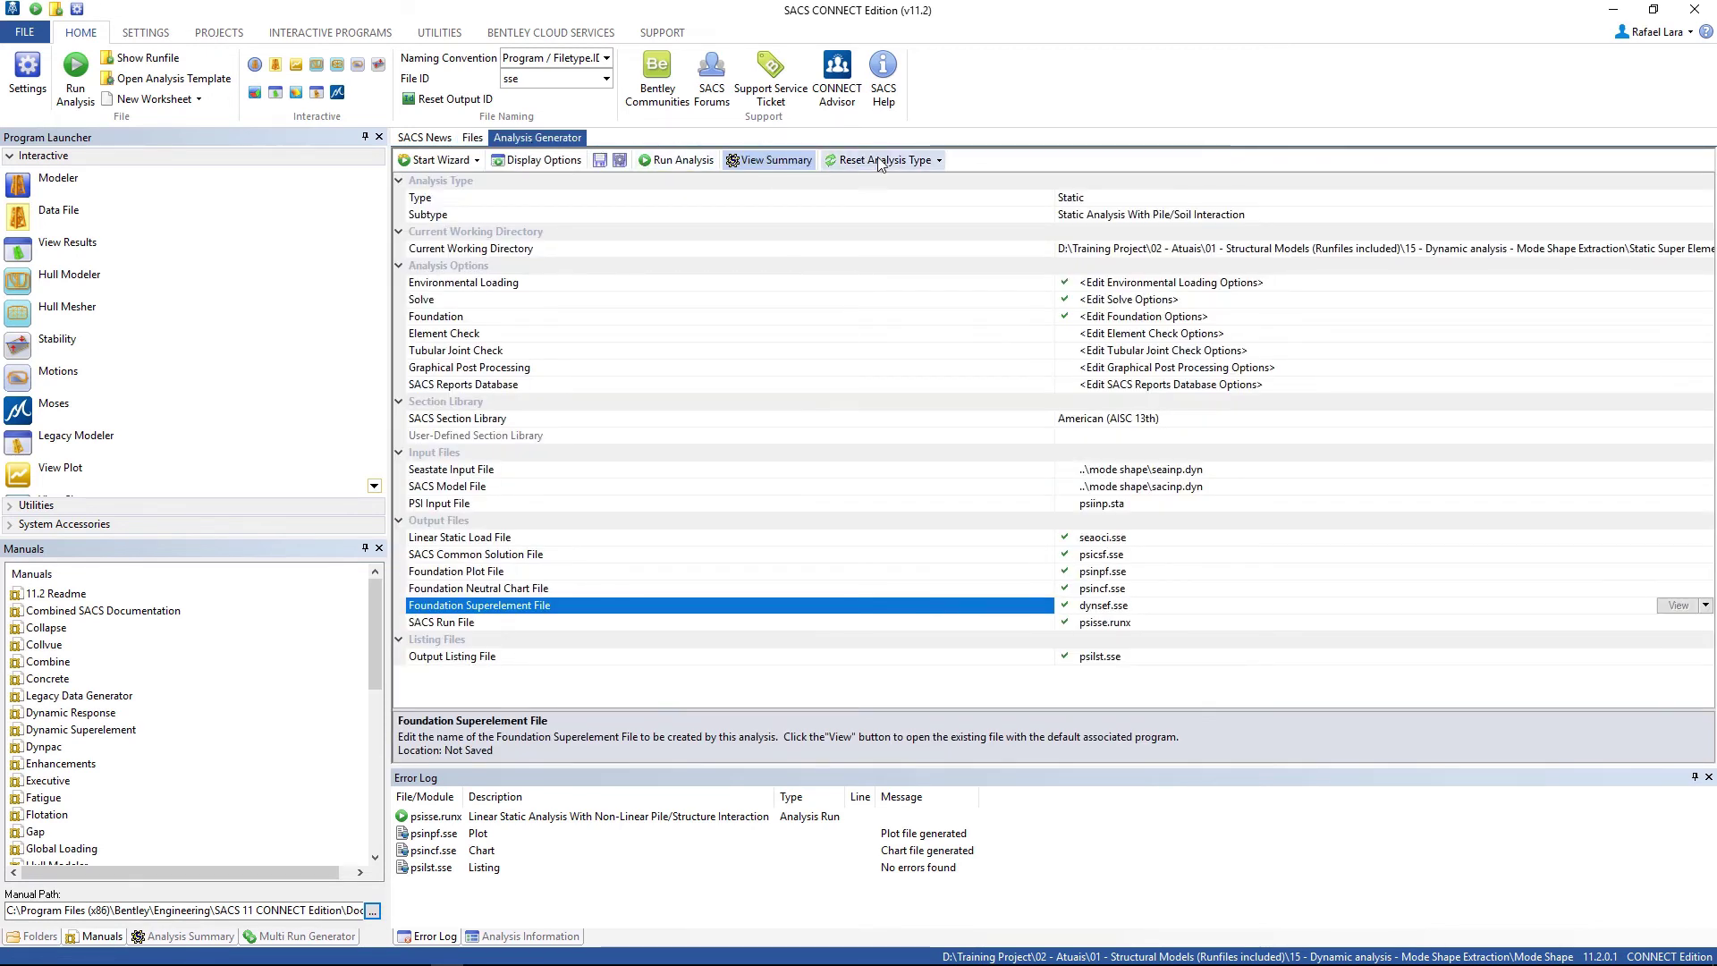
{"action": "left_click", "coordinate": [879, 161]}
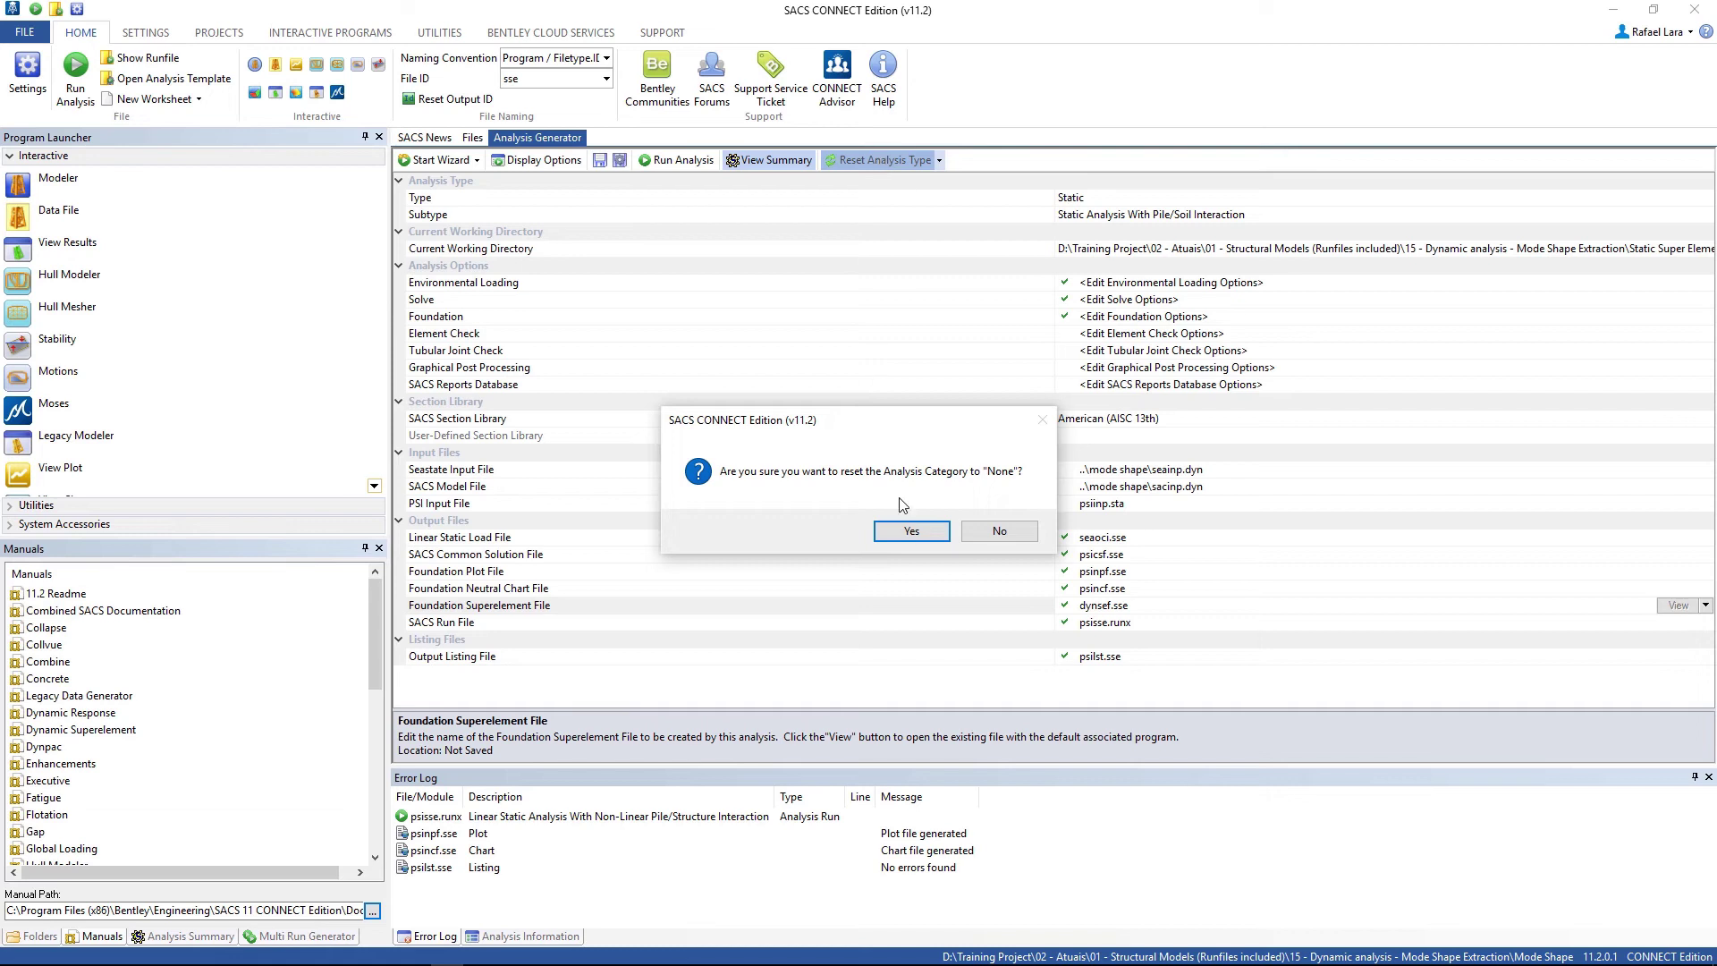
{"action": "left_click", "coordinate": [912, 533]}
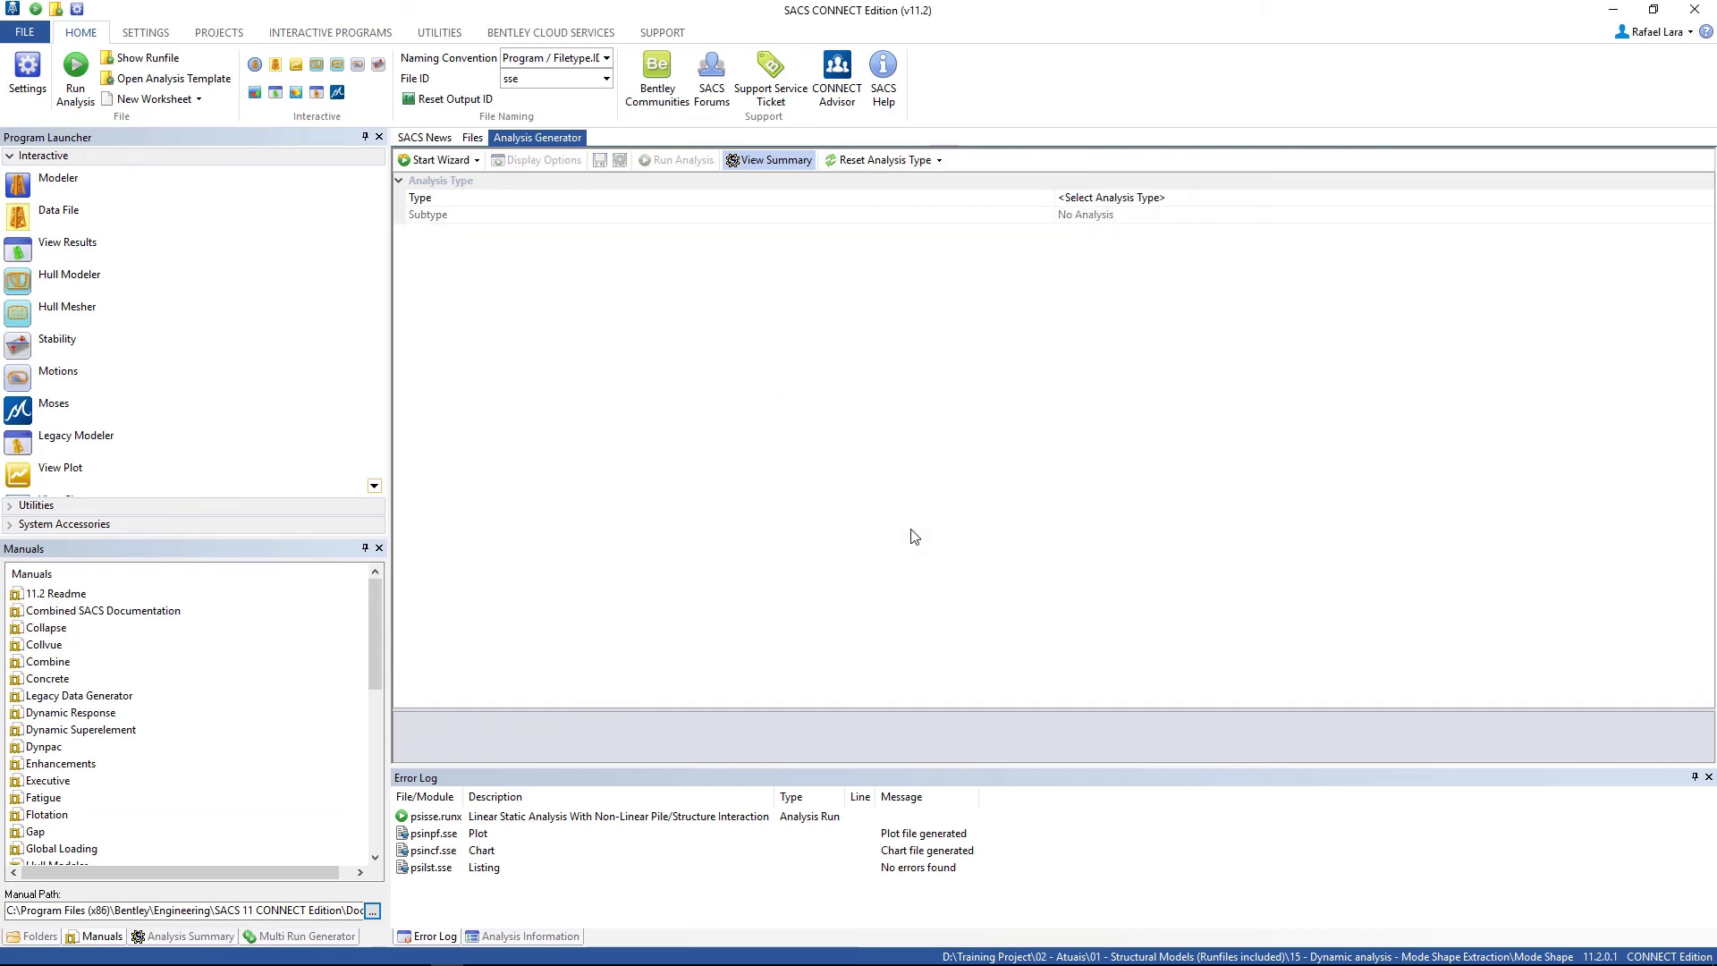
{"action": "left_click", "coordinate": [524, 83]}
{"action": "type", "text": "modes"}
{"action": "left_click", "coordinate": [1096, 198]}
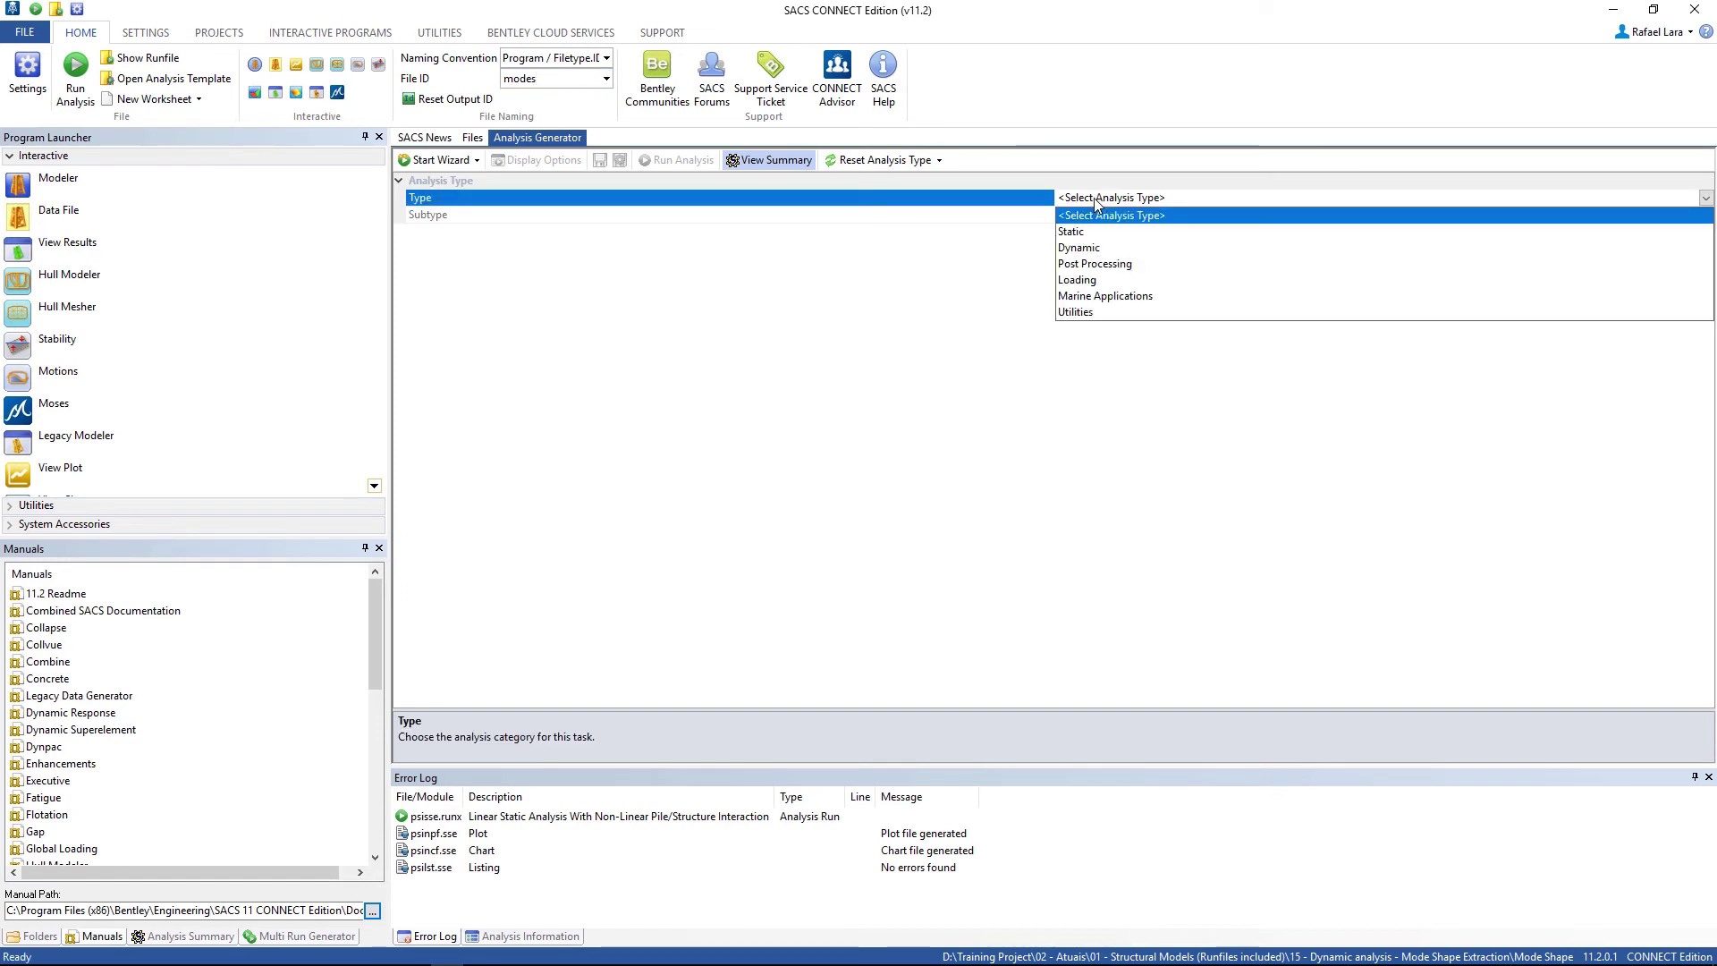
{"action": "left_click", "coordinate": [1079, 248]}
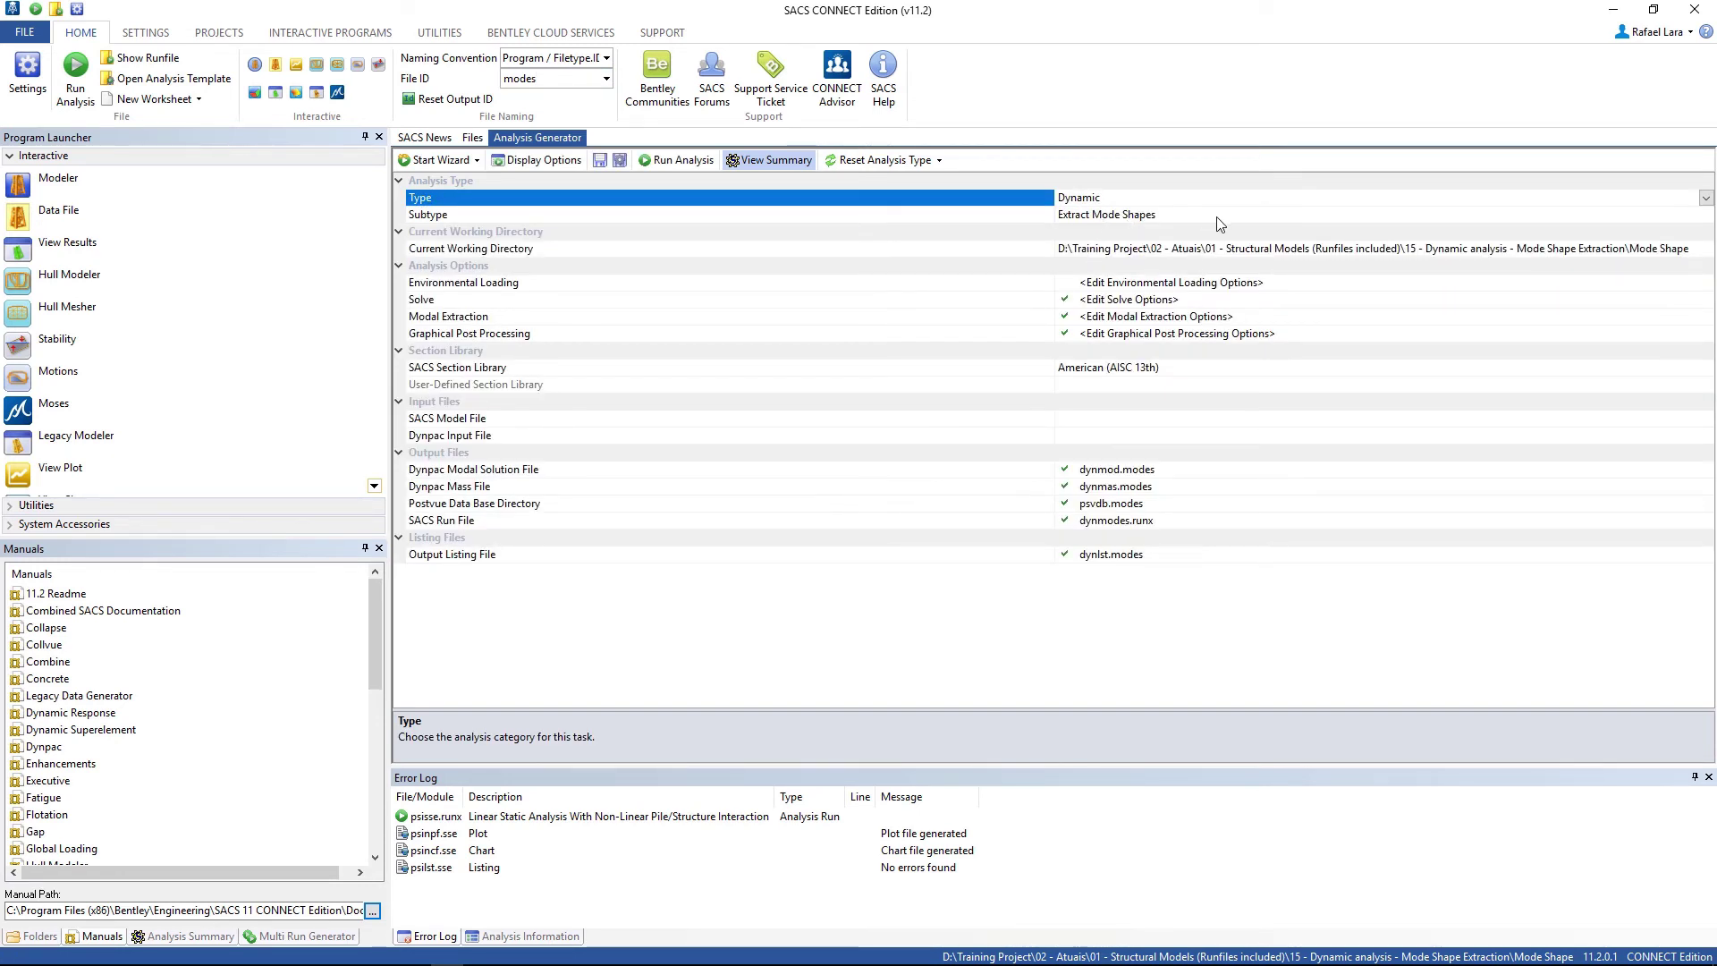
{"action": "left_click", "coordinate": [1066, 283]}
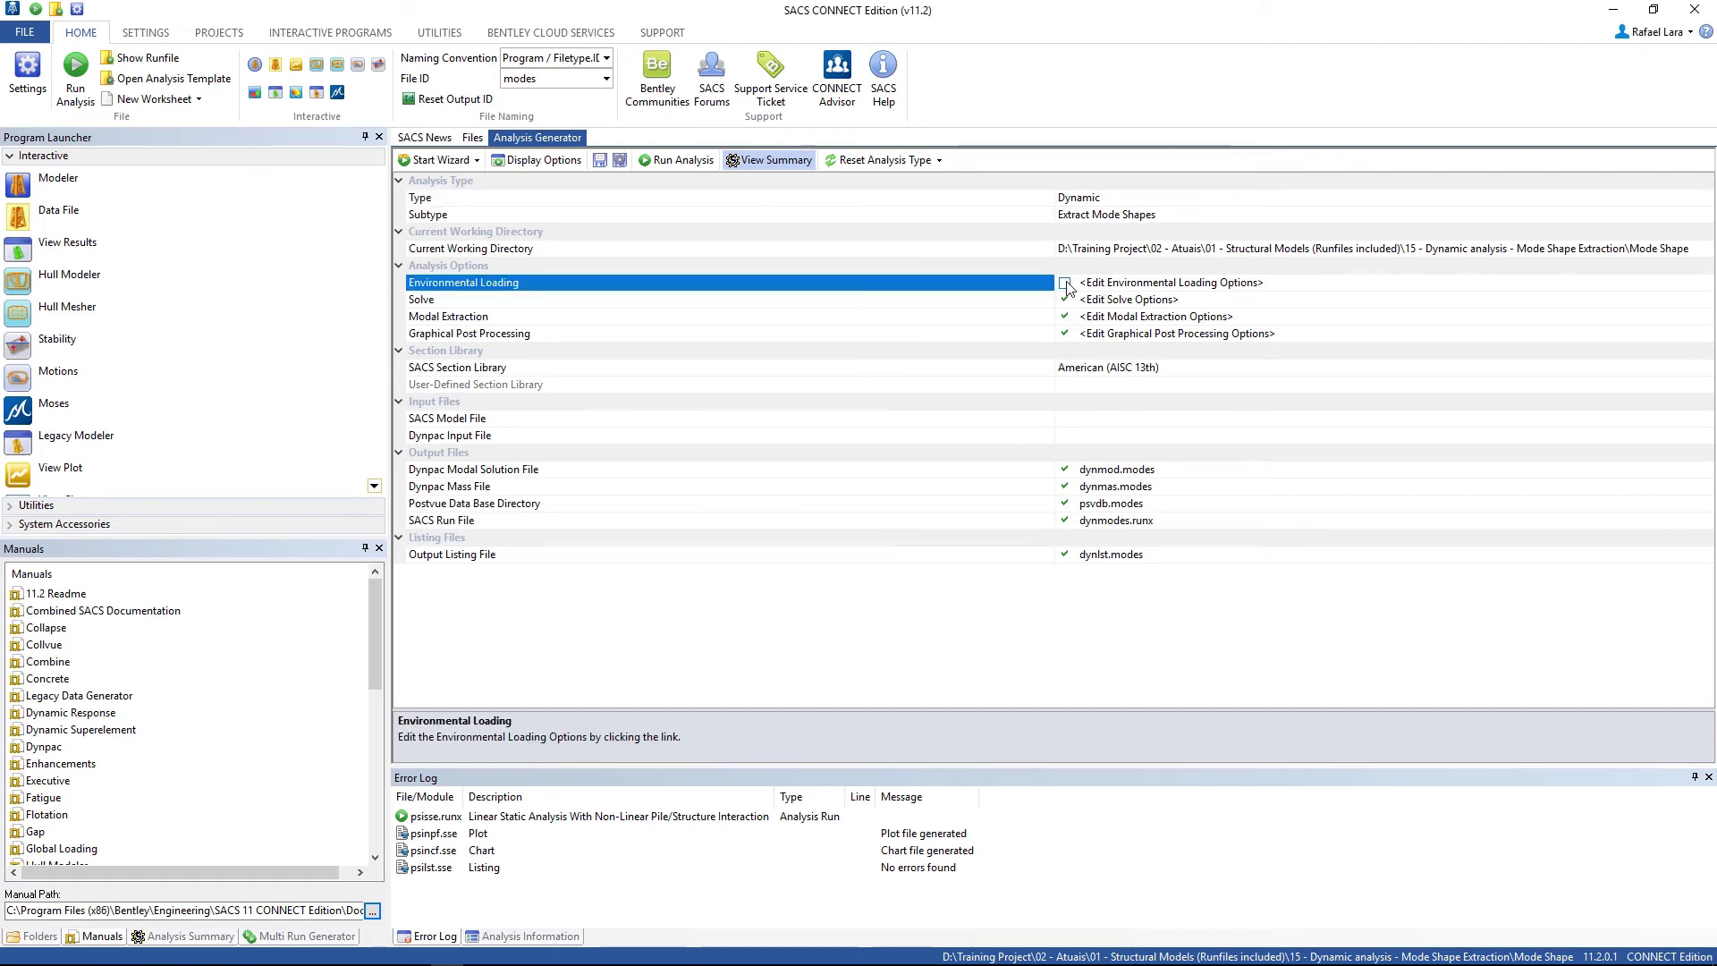
{"action": "left_click", "coordinate": [1065, 284]}
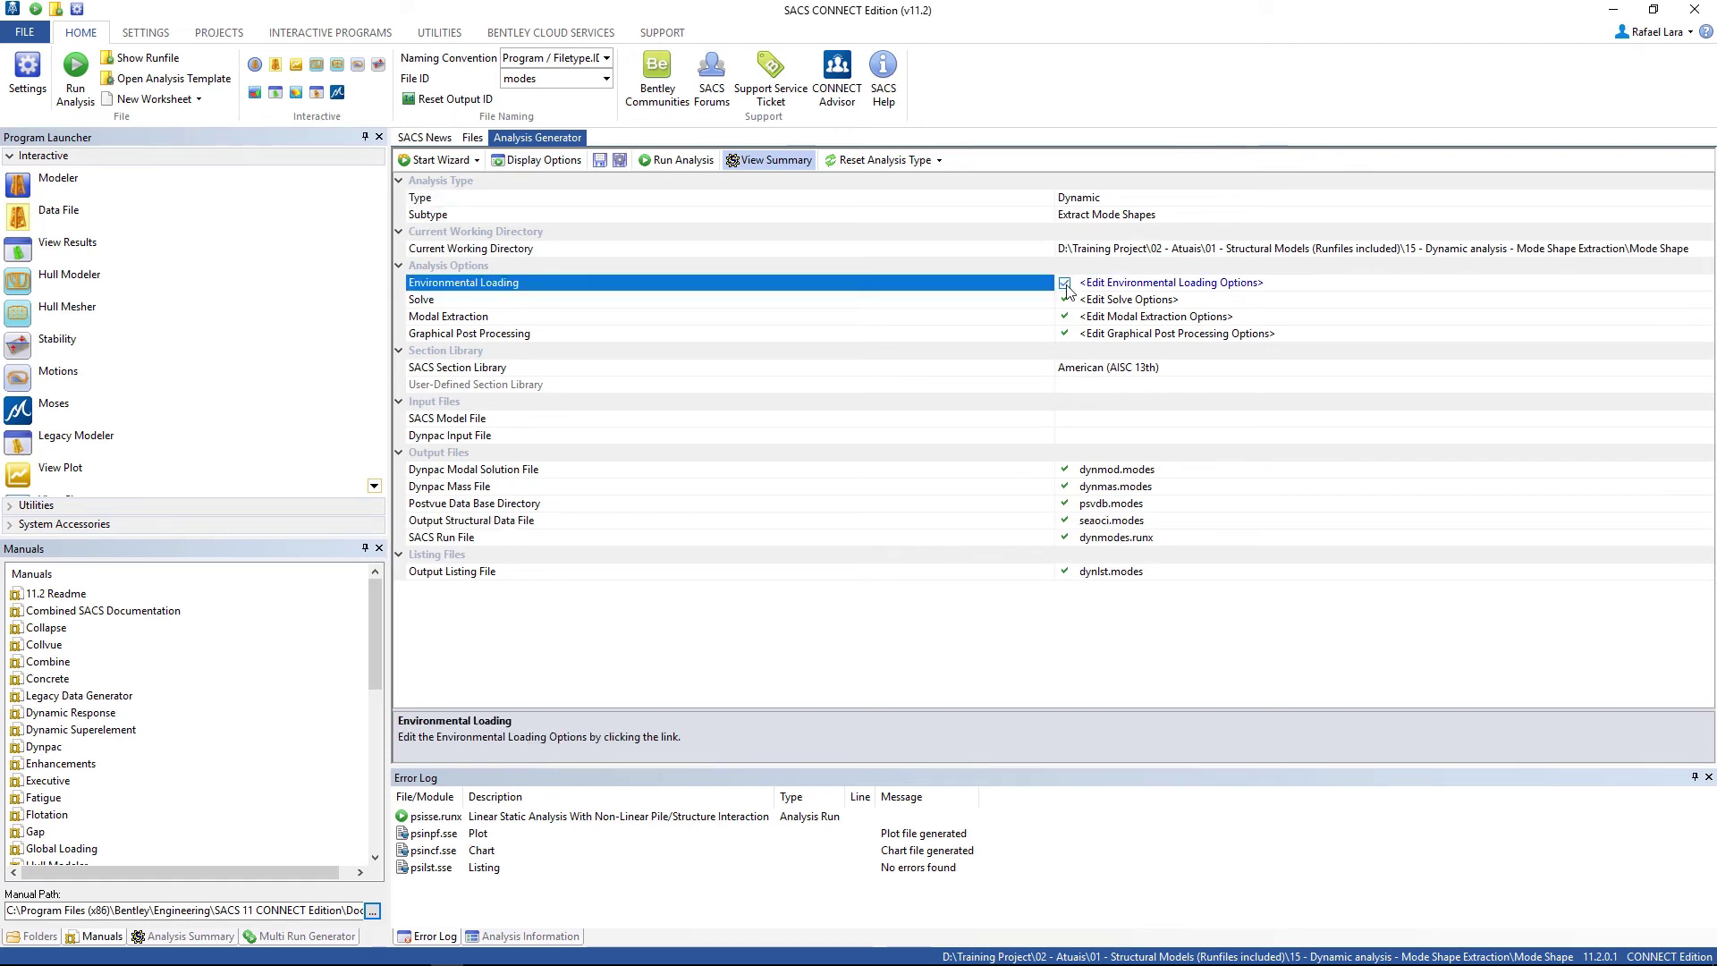
Step: Use sacinp.dyn, seainp.dyn and dyninp.dyn as the model, seastate and Dynpac input files
{"action": "left_click", "coordinate": [1662, 420]}
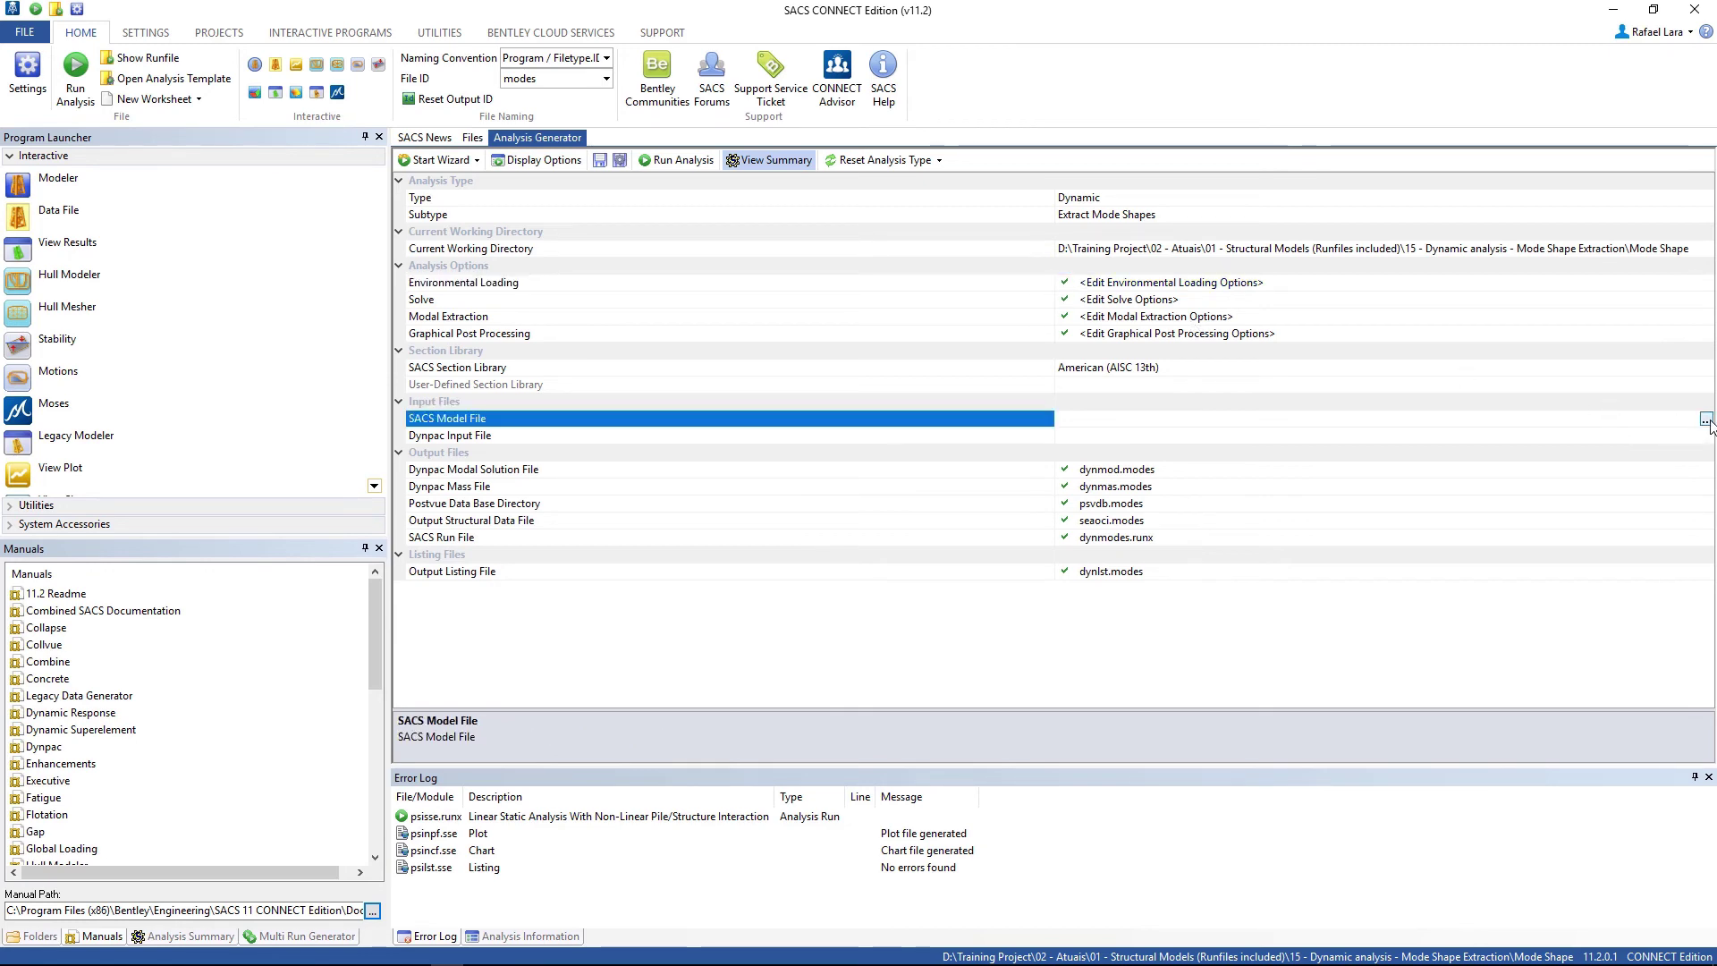
{"action": "left_click", "coordinate": [1706, 420]}
{"action": "left_click", "coordinate": [209, 124]}
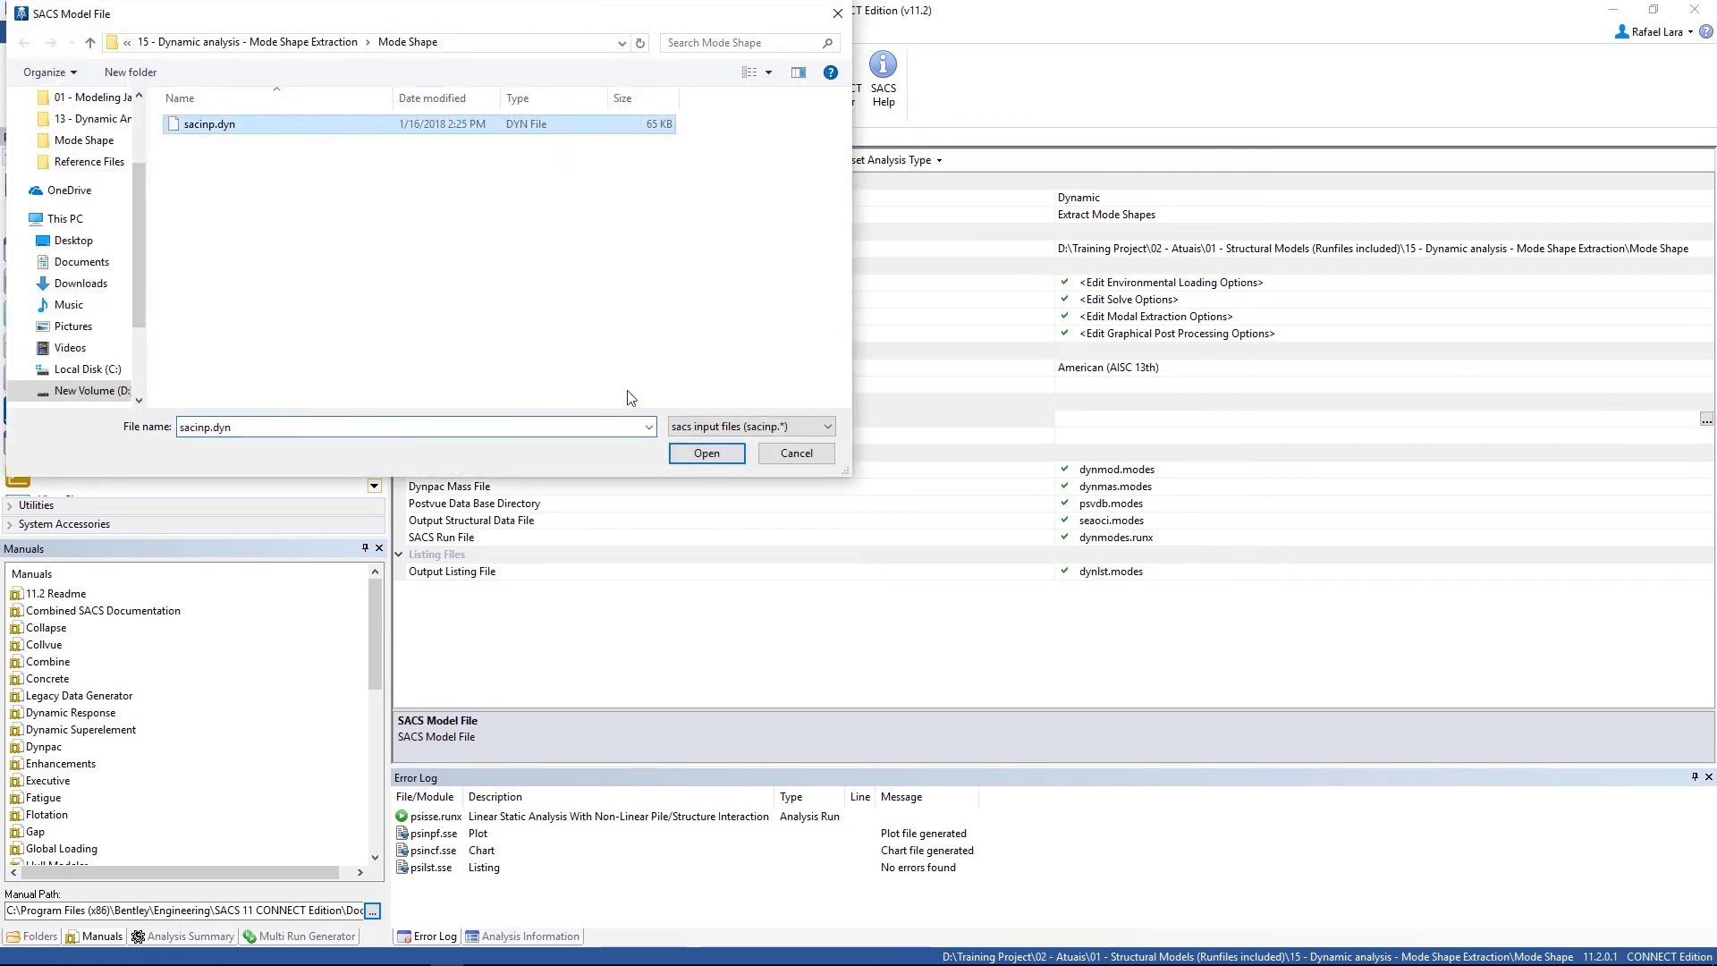
{"action": "left_click", "coordinate": [715, 455]}
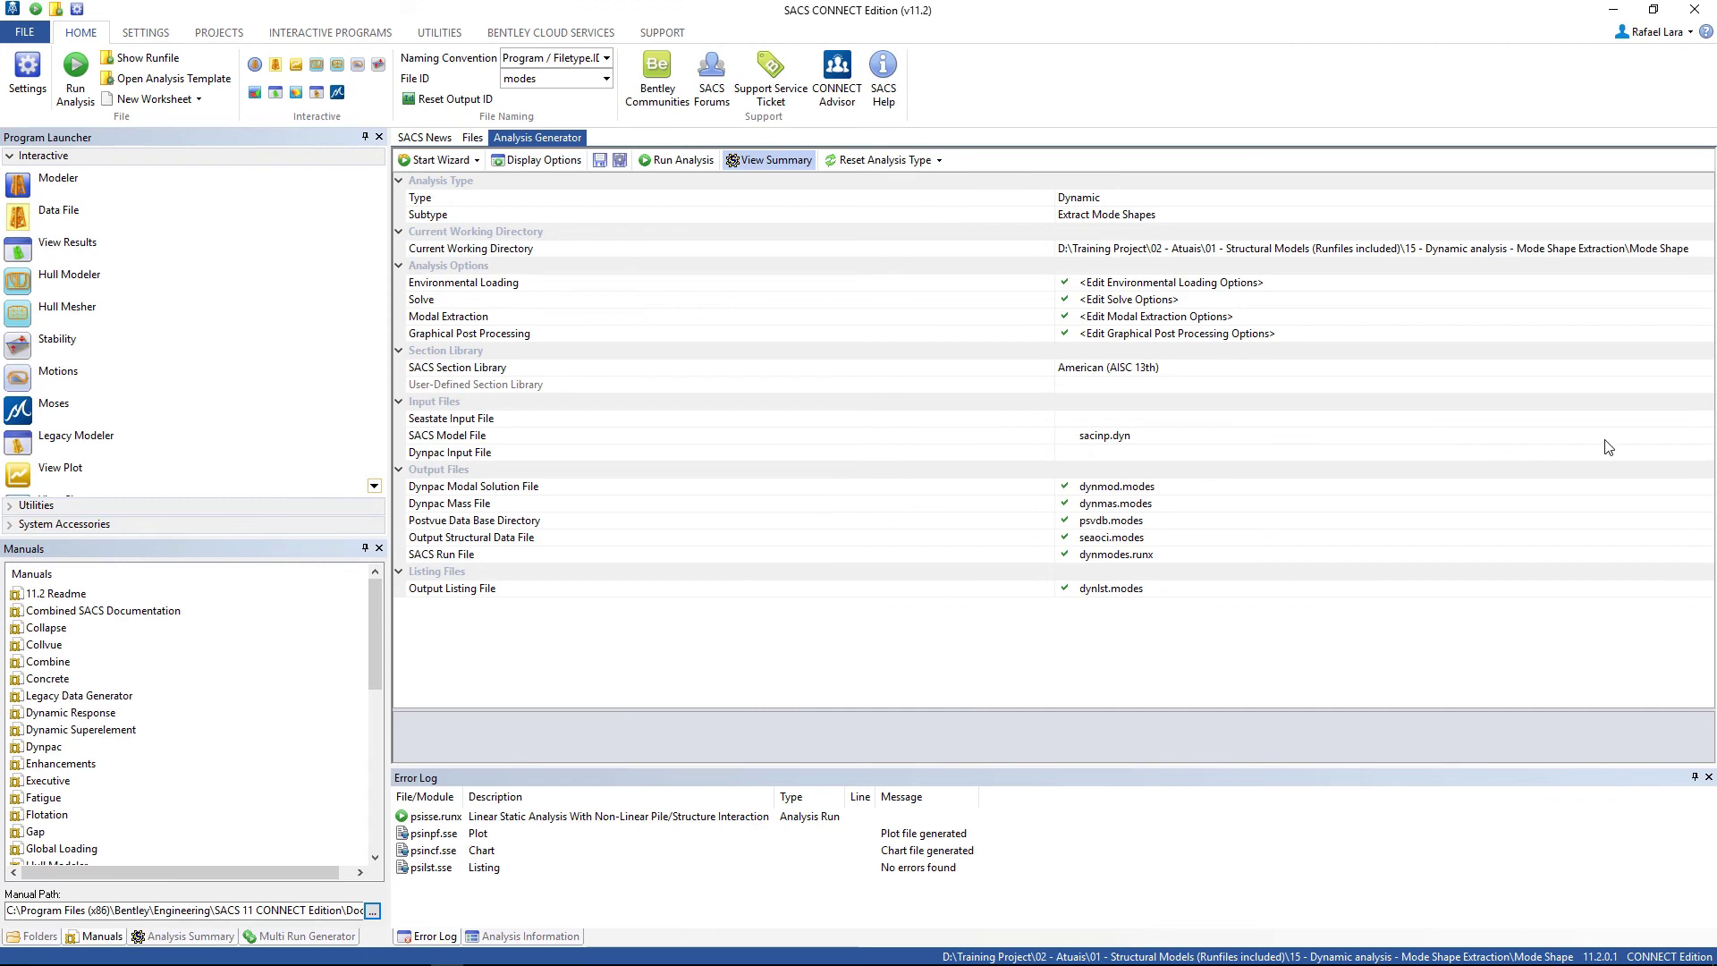
{"action": "left_click", "coordinate": [1702, 421]}
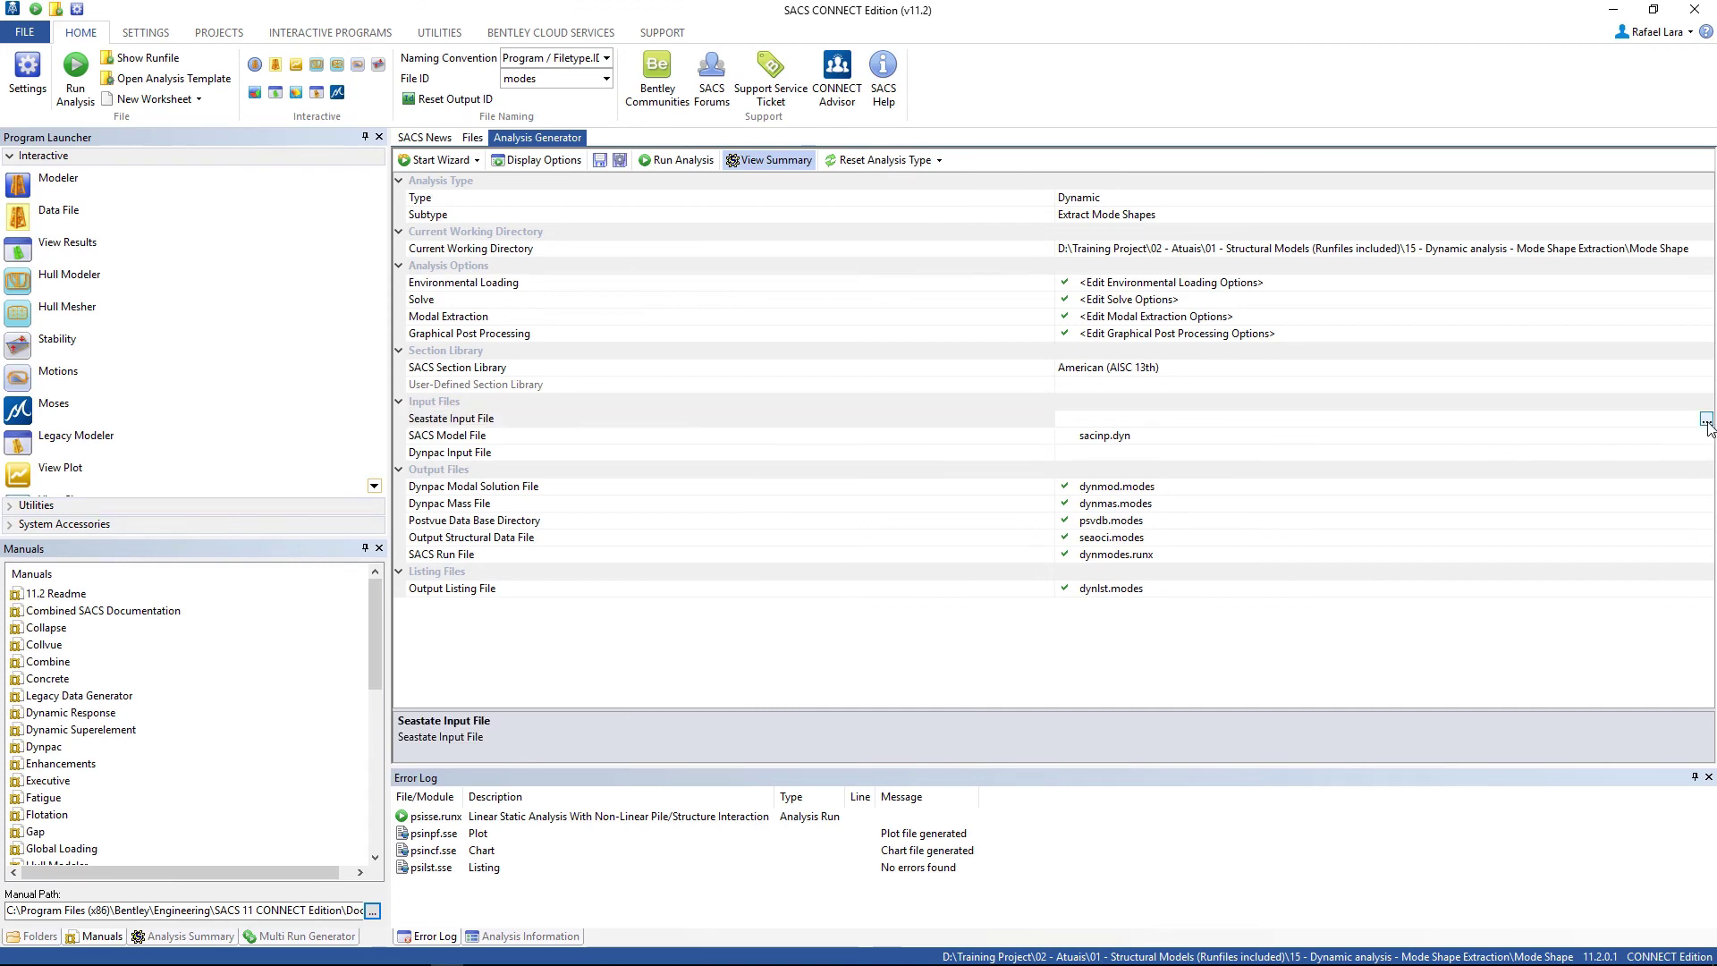
{"action": "left_click", "coordinate": [1706, 420]}
{"action": "left_click", "coordinate": [203, 125]}
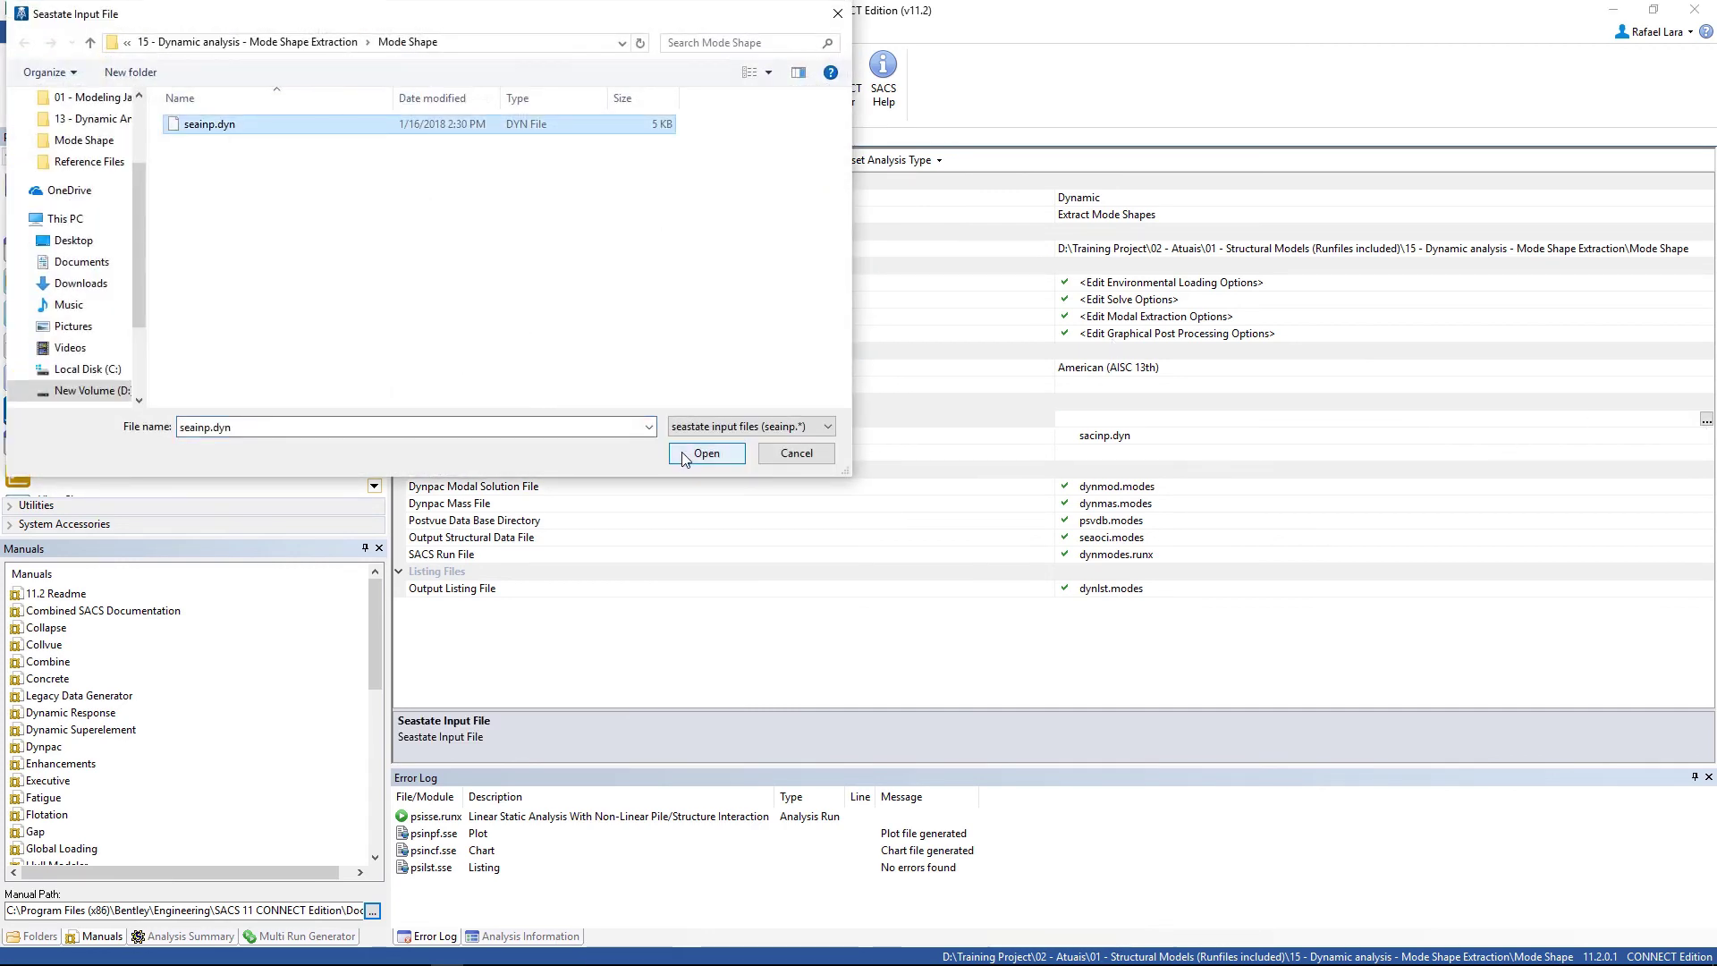
{"action": "left_click", "coordinate": [707, 453]}
{"action": "left_click", "coordinate": [1695, 455]}
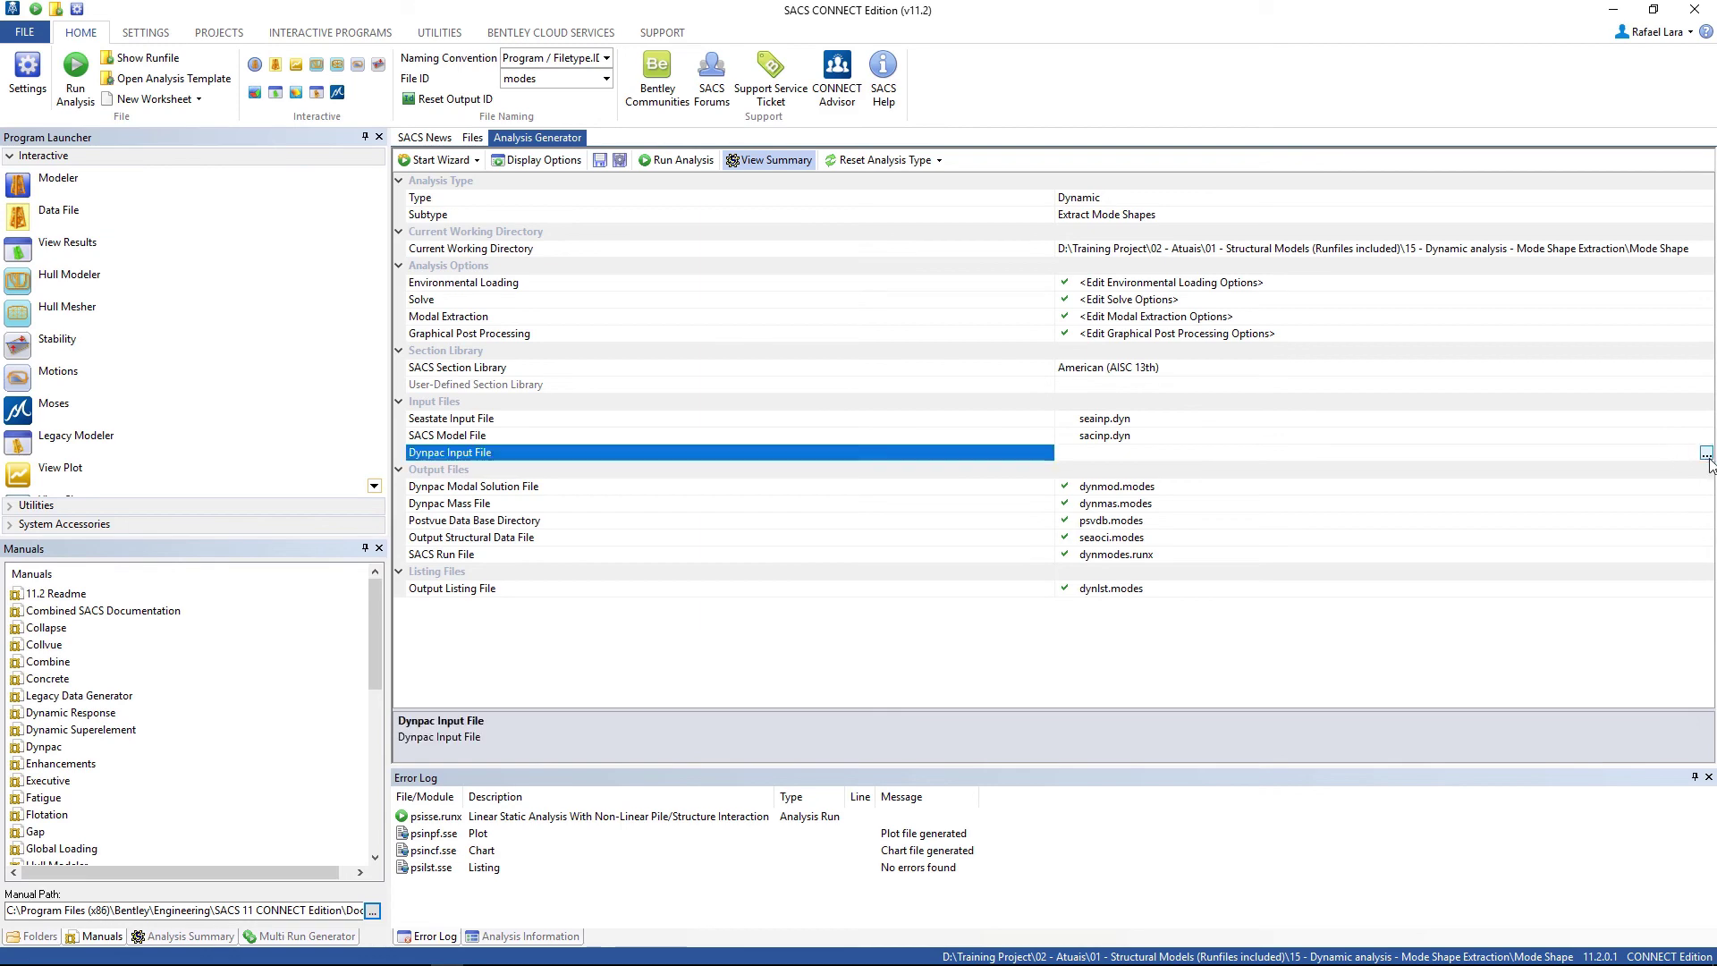
{"action": "left_click", "coordinate": [1707, 454]}
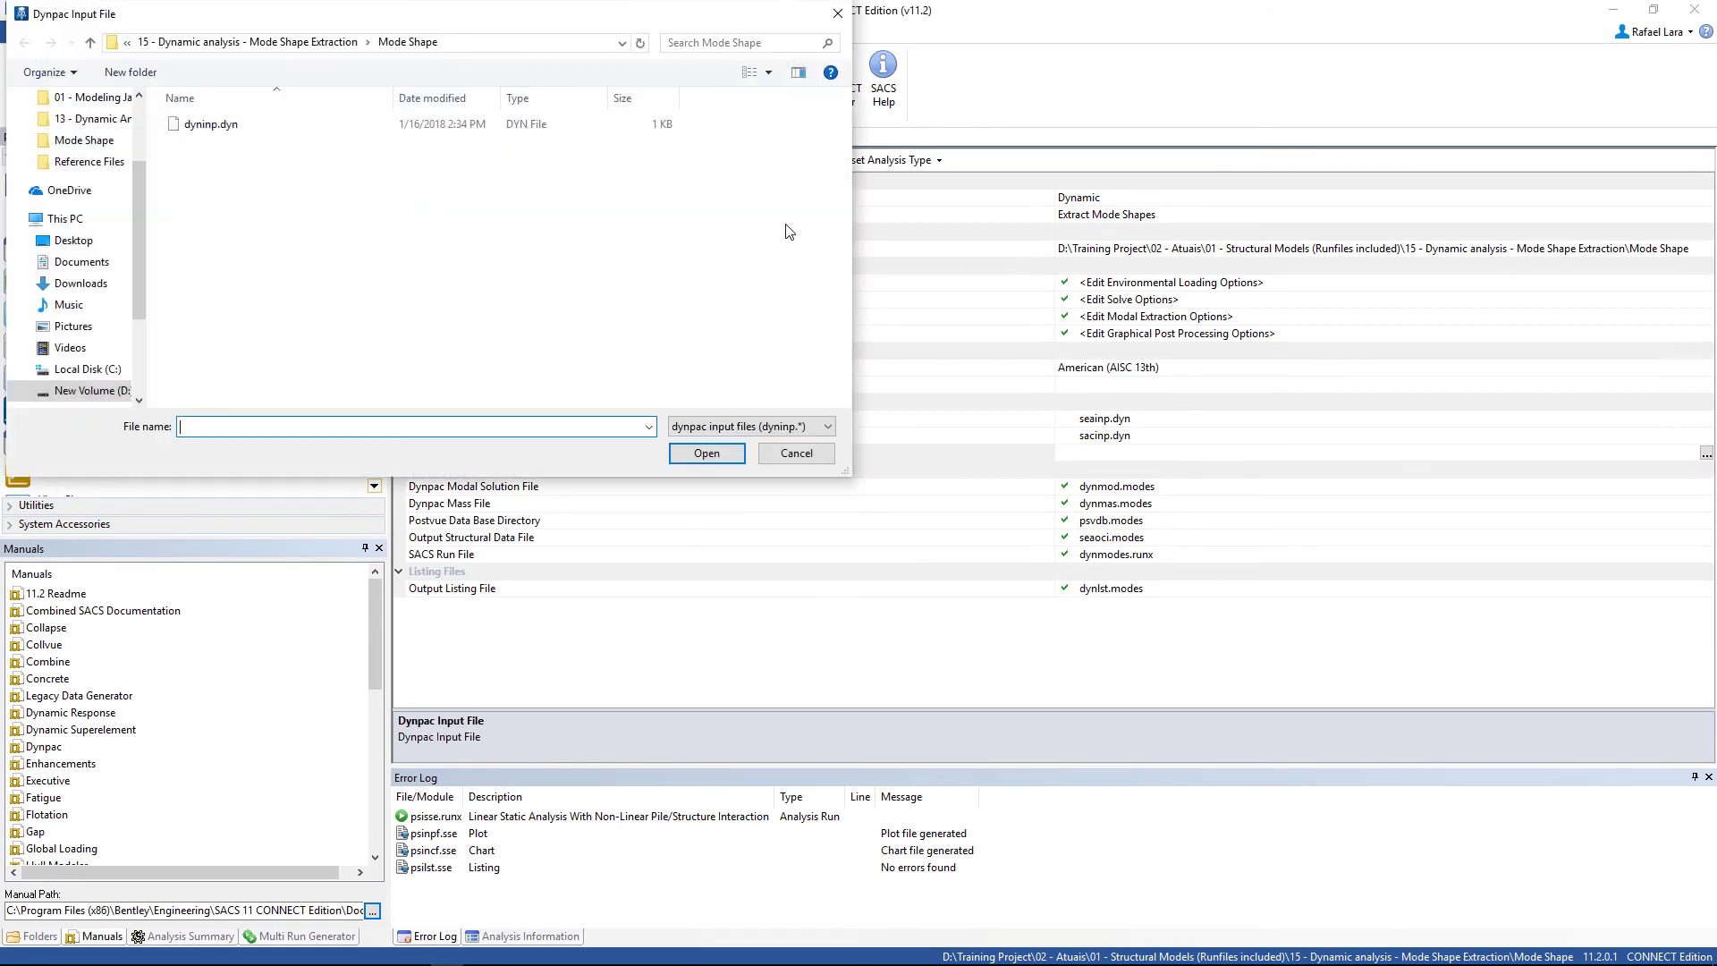
{"action": "left_click", "coordinate": [277, 125]}
{"action": "left_click", "coordinate": [704, 453]}
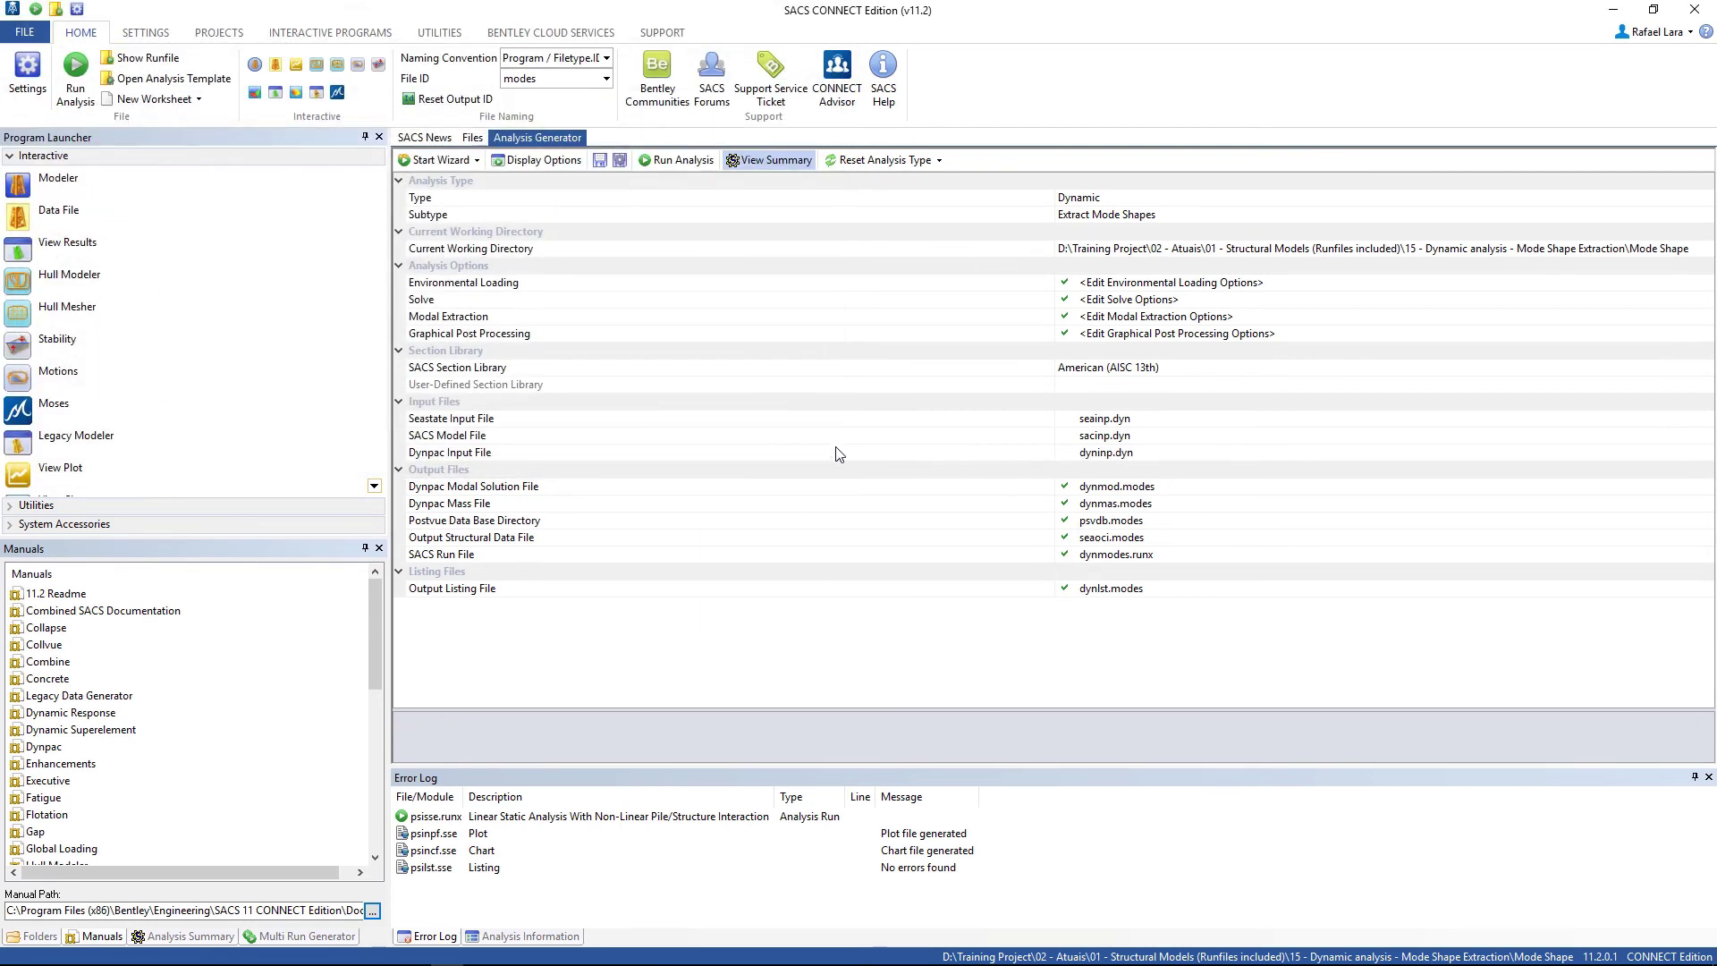
Step: Include the superelement file ..\static super element\dynsef.sse in the Solve options and confirm
{"action": "left_click", "coordinate": [1125, 300]}
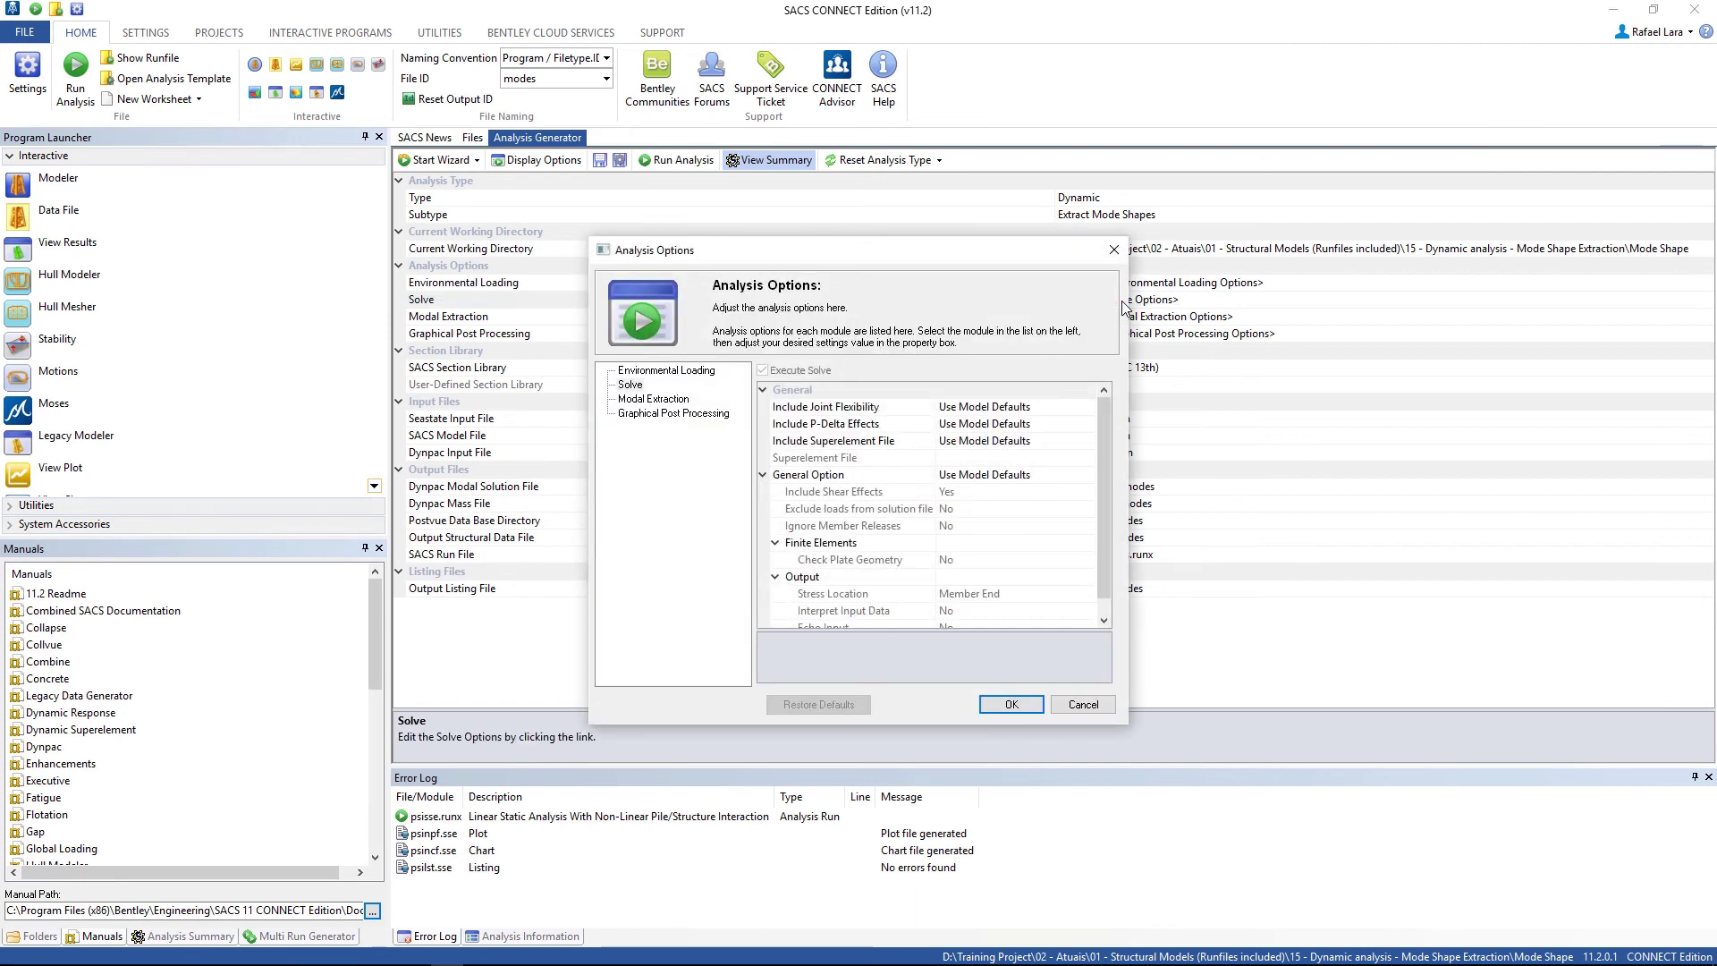
{"action": "left_click", "coordinate": [972, 442]}
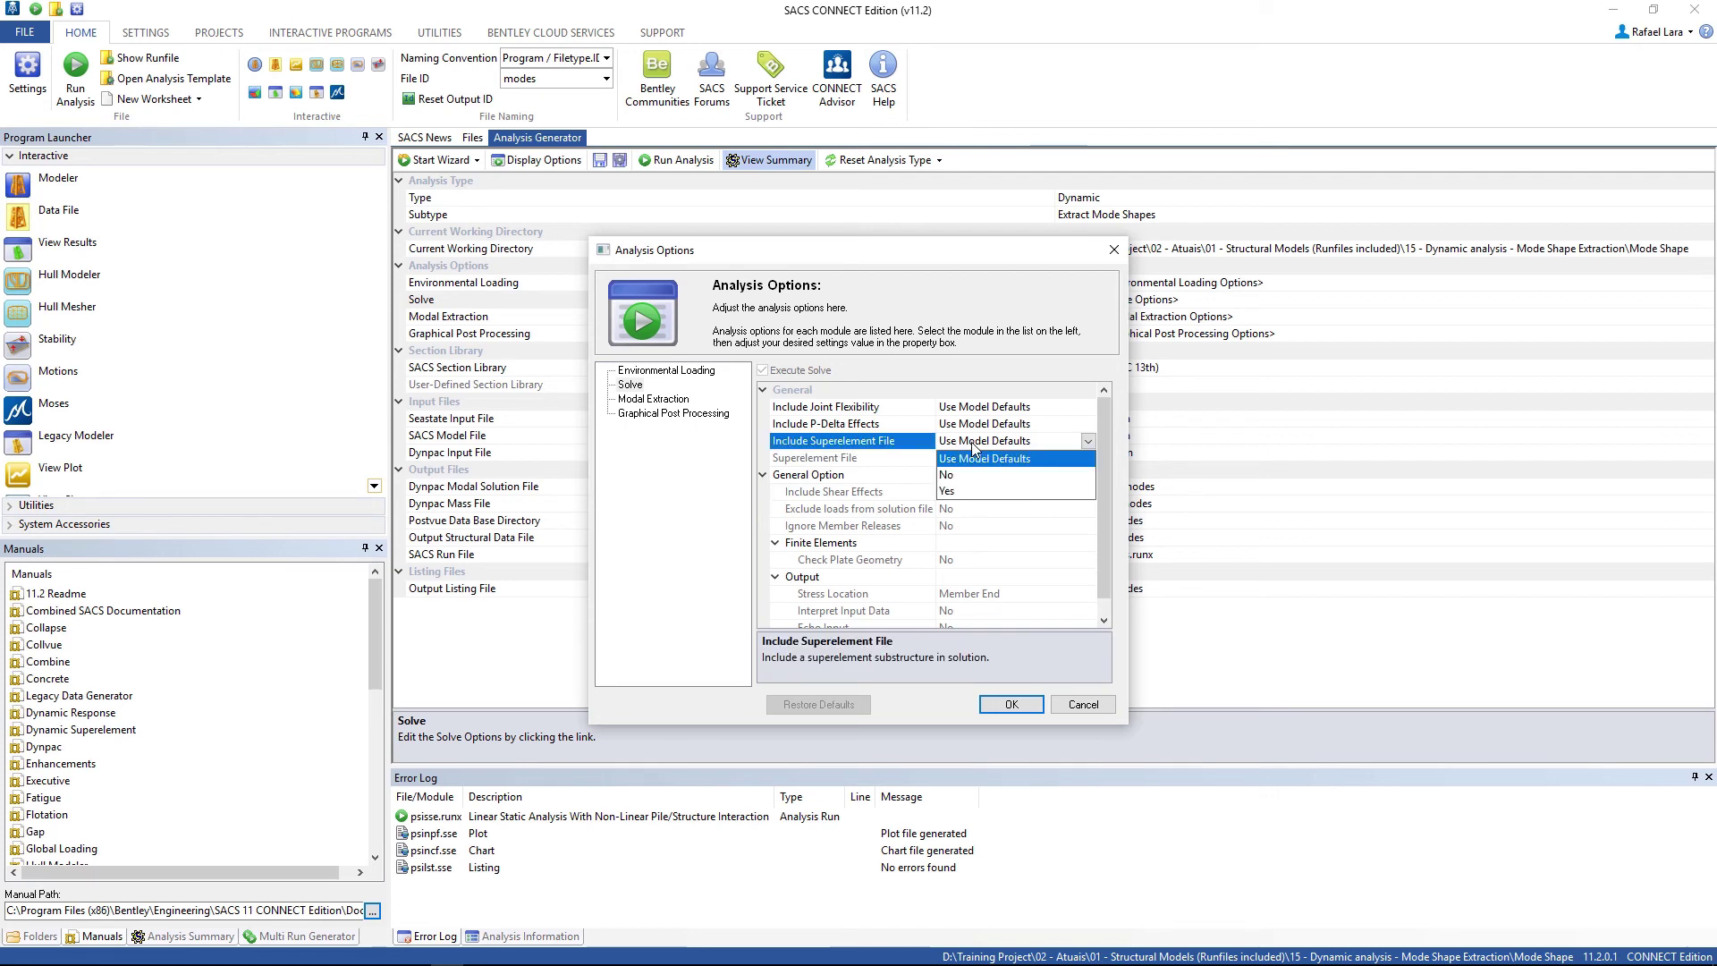
{"action": "left_click", "coordinate": [965, 490]}
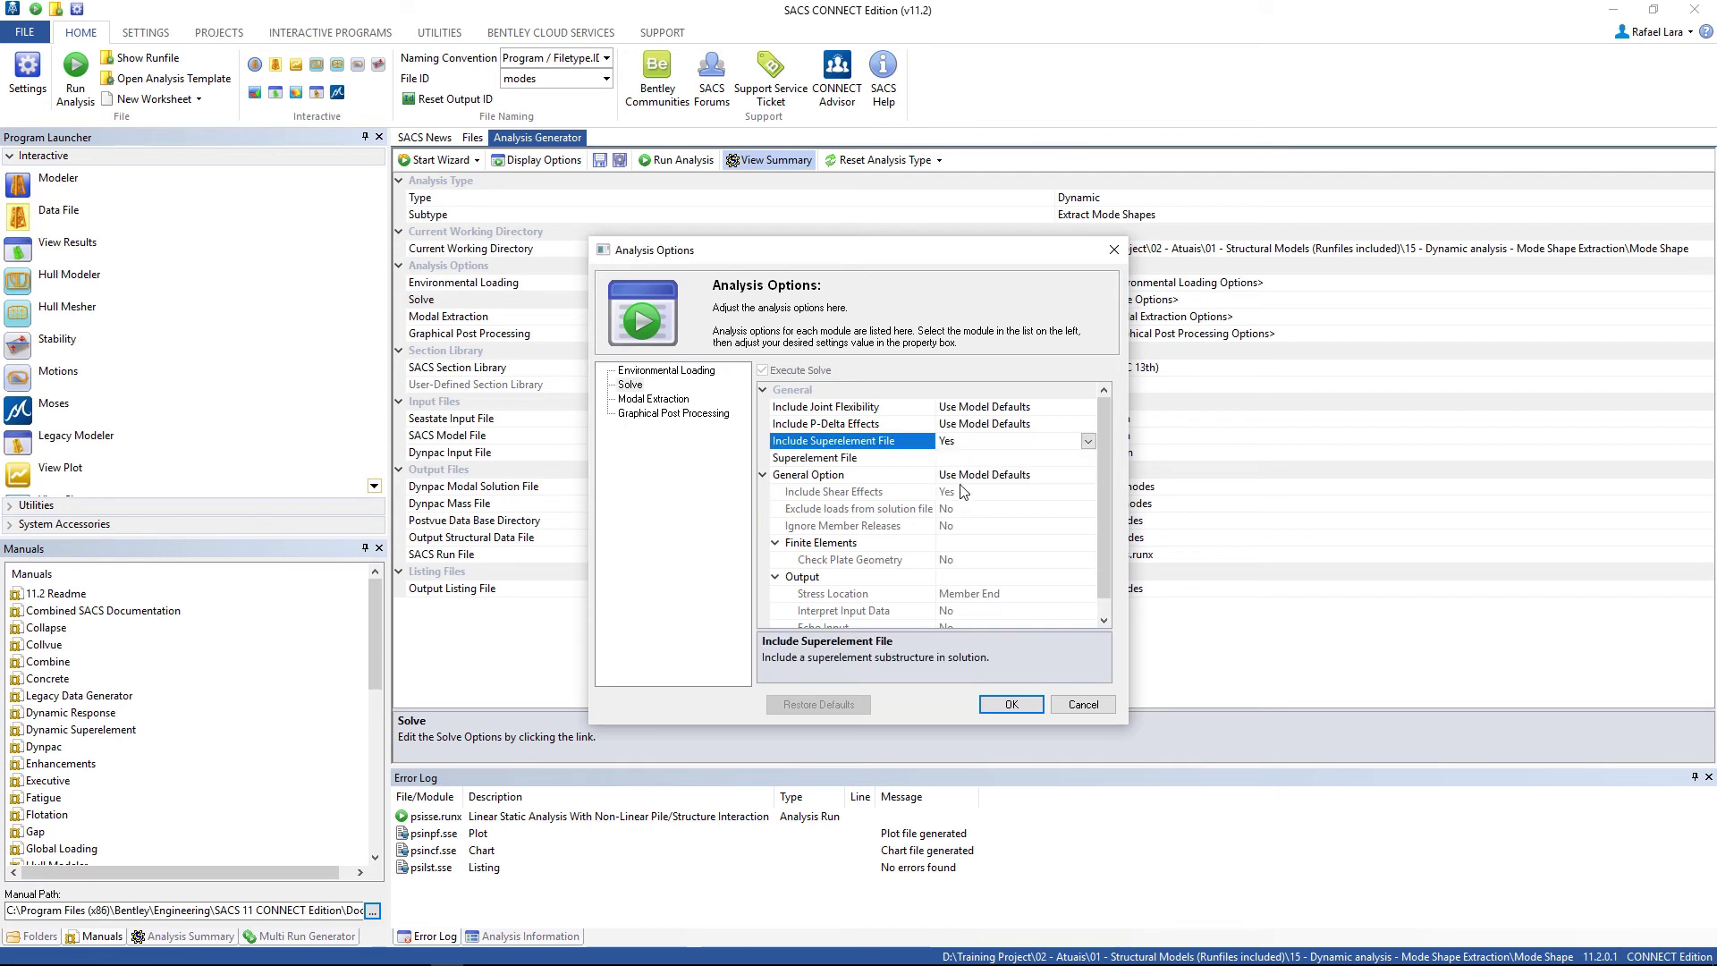
{"action": "left_click", "coordinate": [1000, 459]}
{"action": "left_click", "coordinate": [1089, 459]}
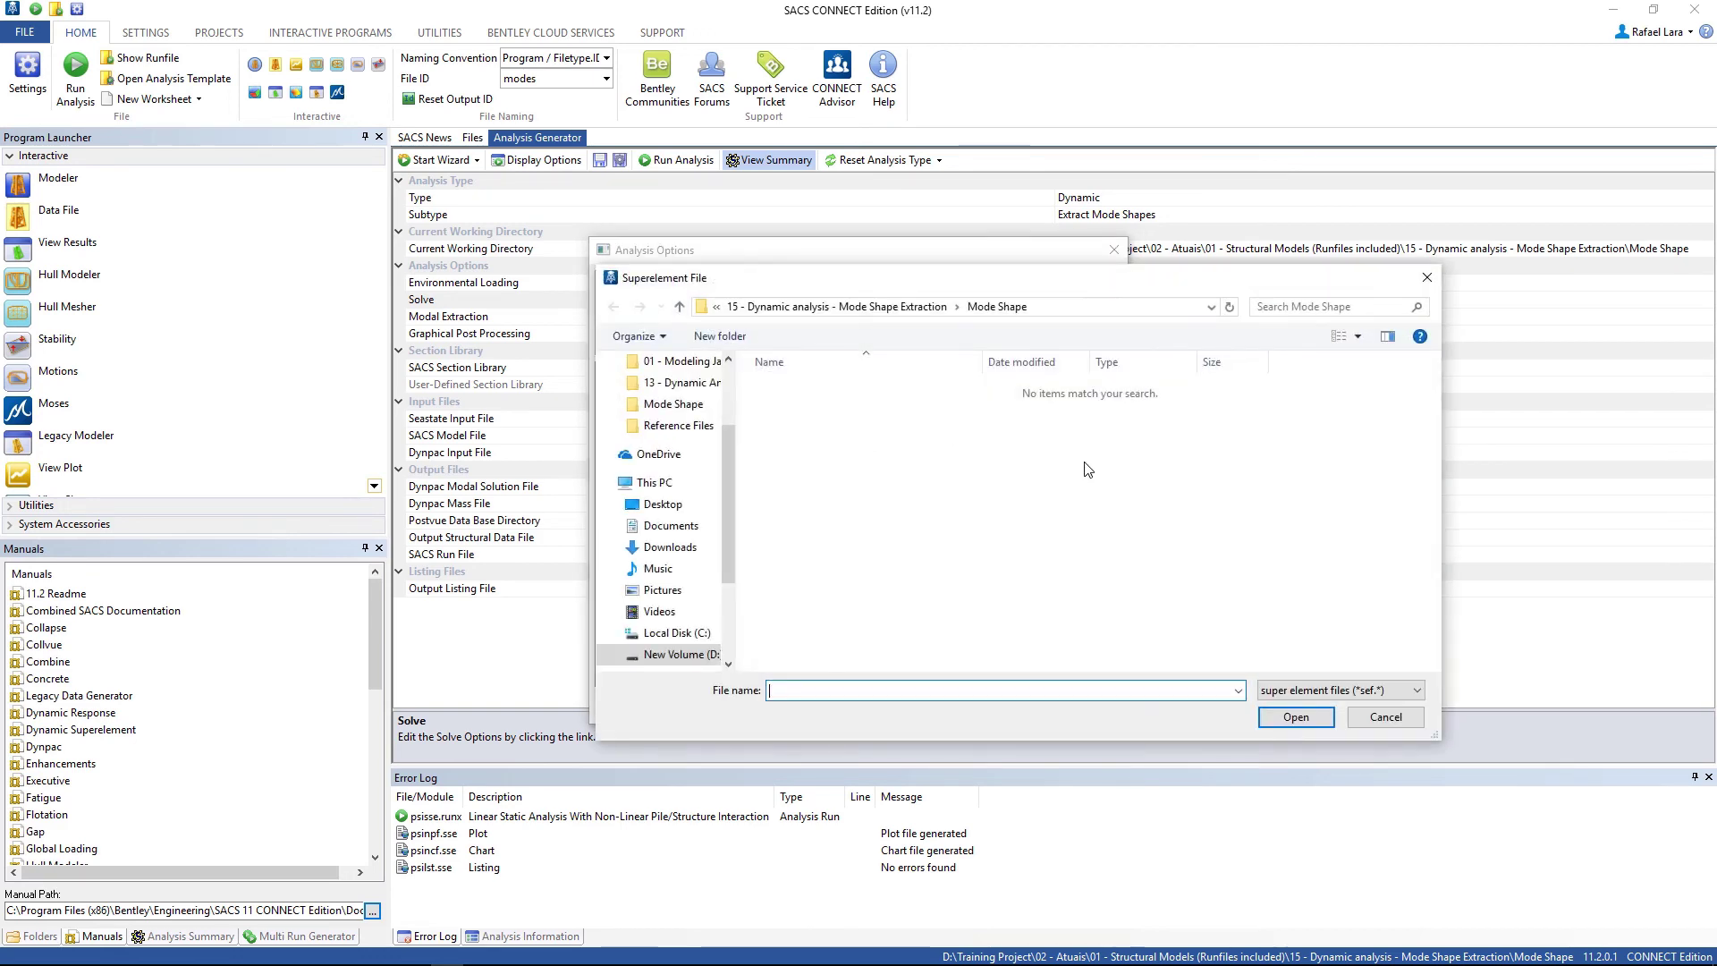
{"action": "left_click", "coordinate": [885, 307]}
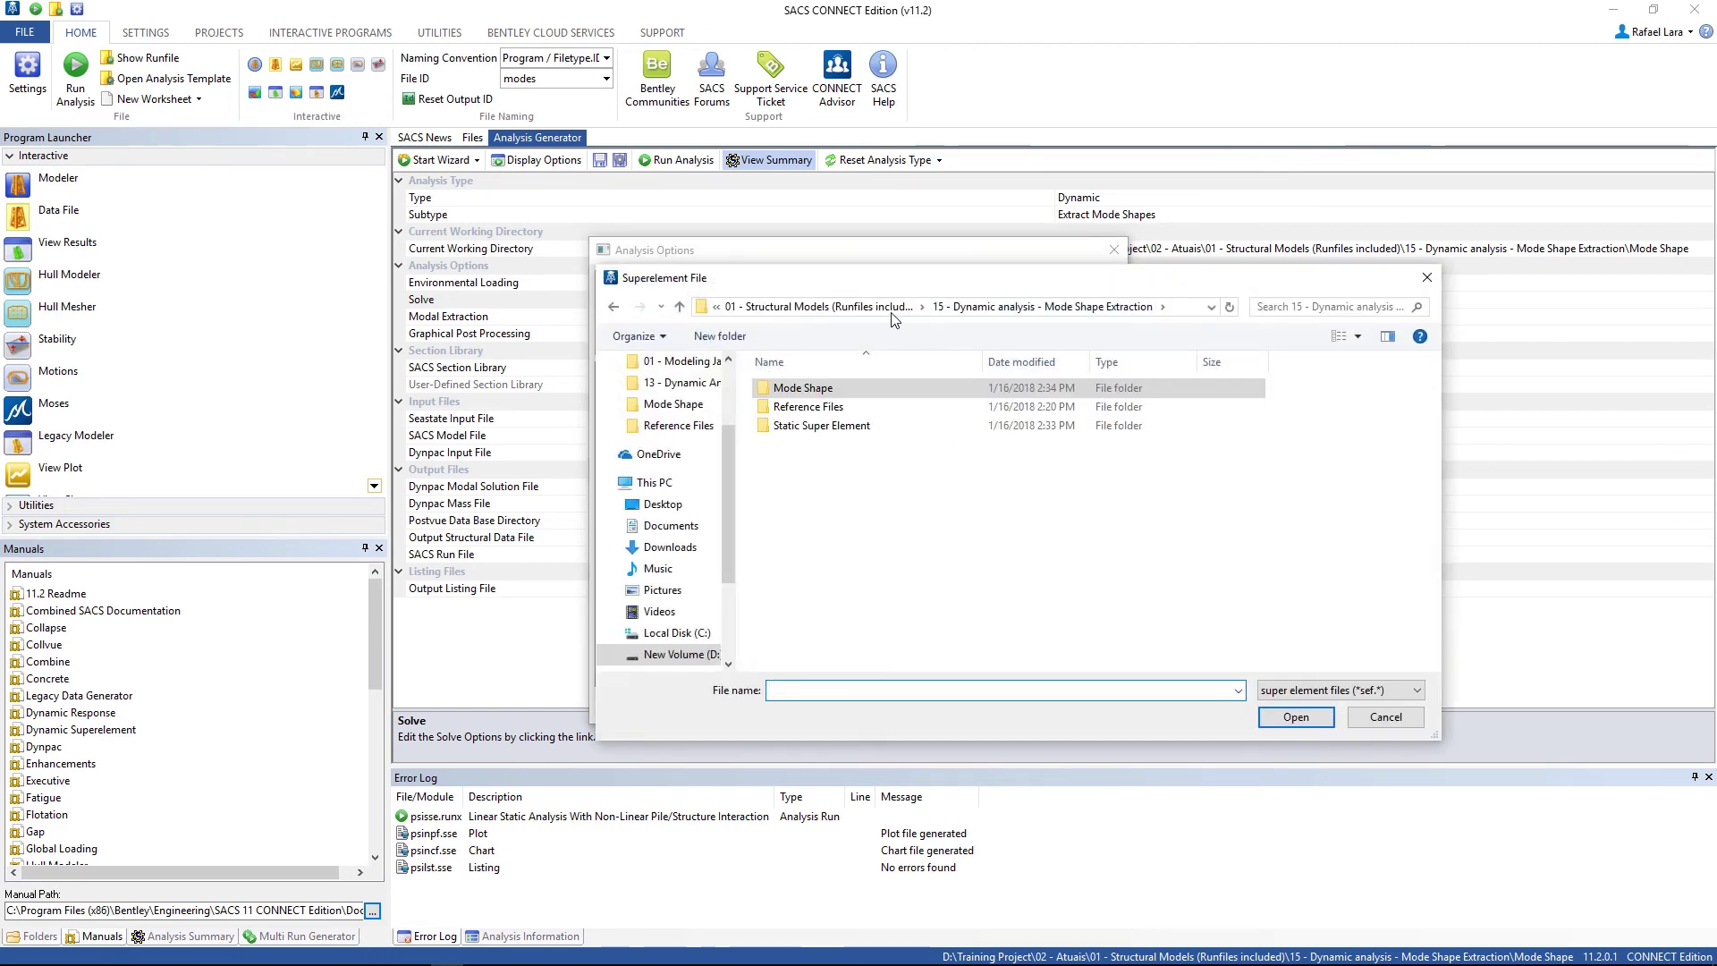
{"action": "double_click", "coordinate": [822, 427]}
{"action": "left_click", "coordinate": [809, 388]}
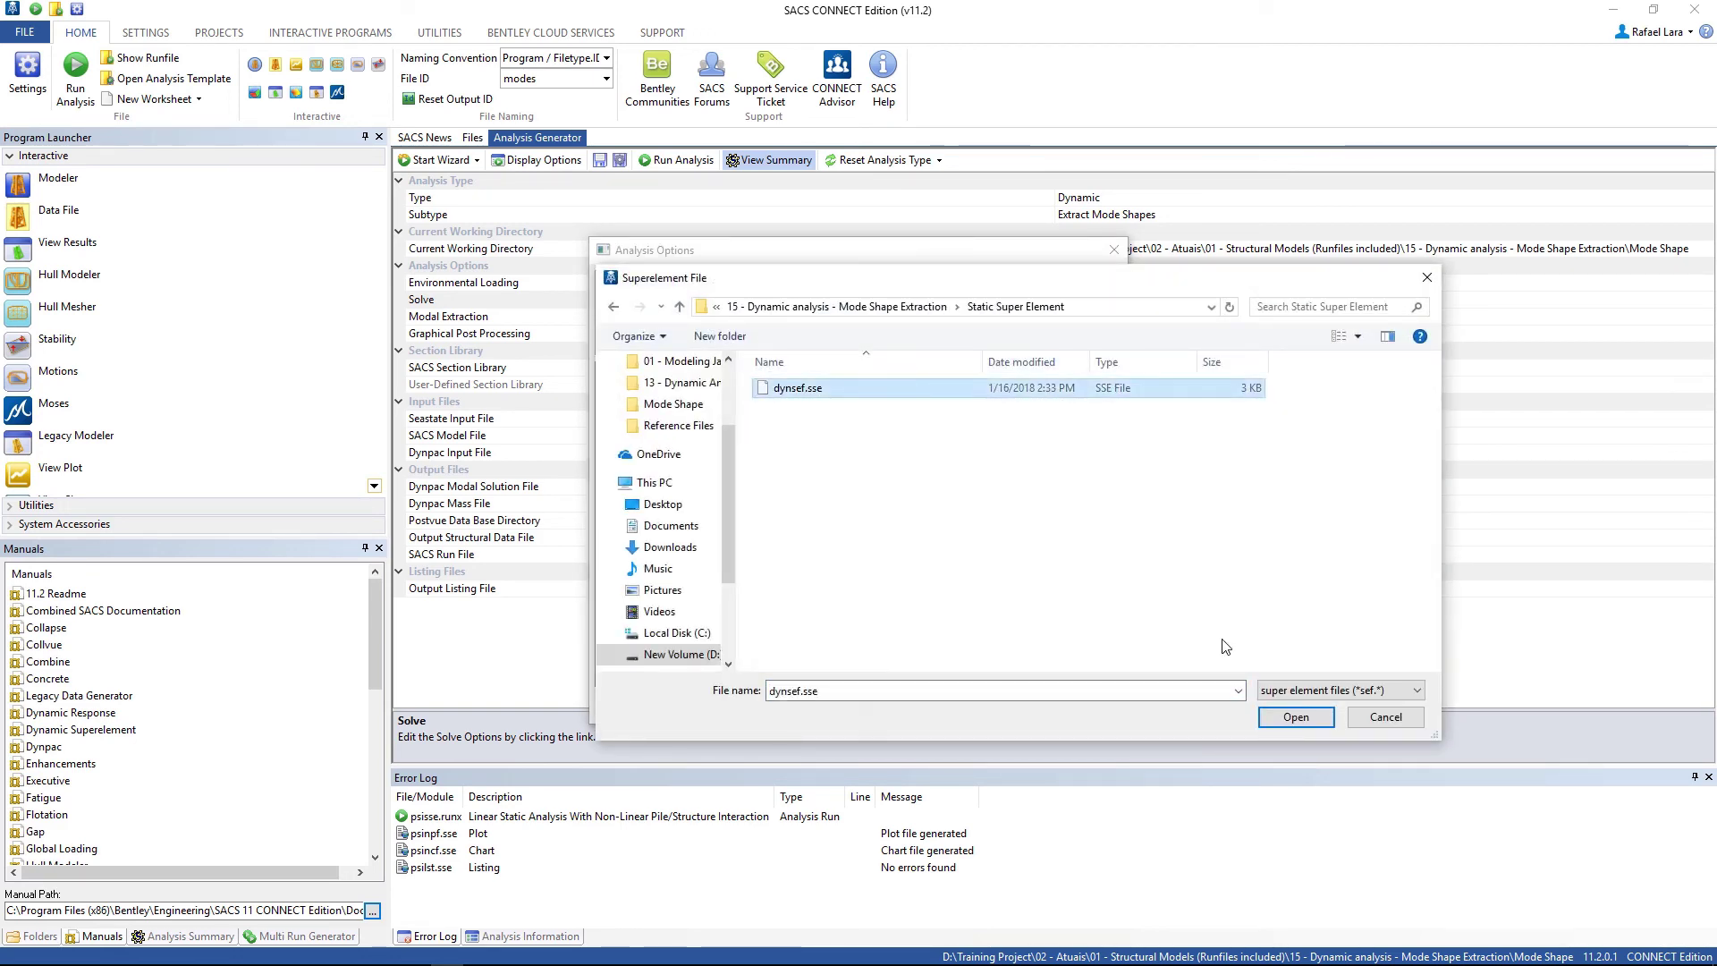
{"action": "left_click", "coordinate": [1285, 720]}
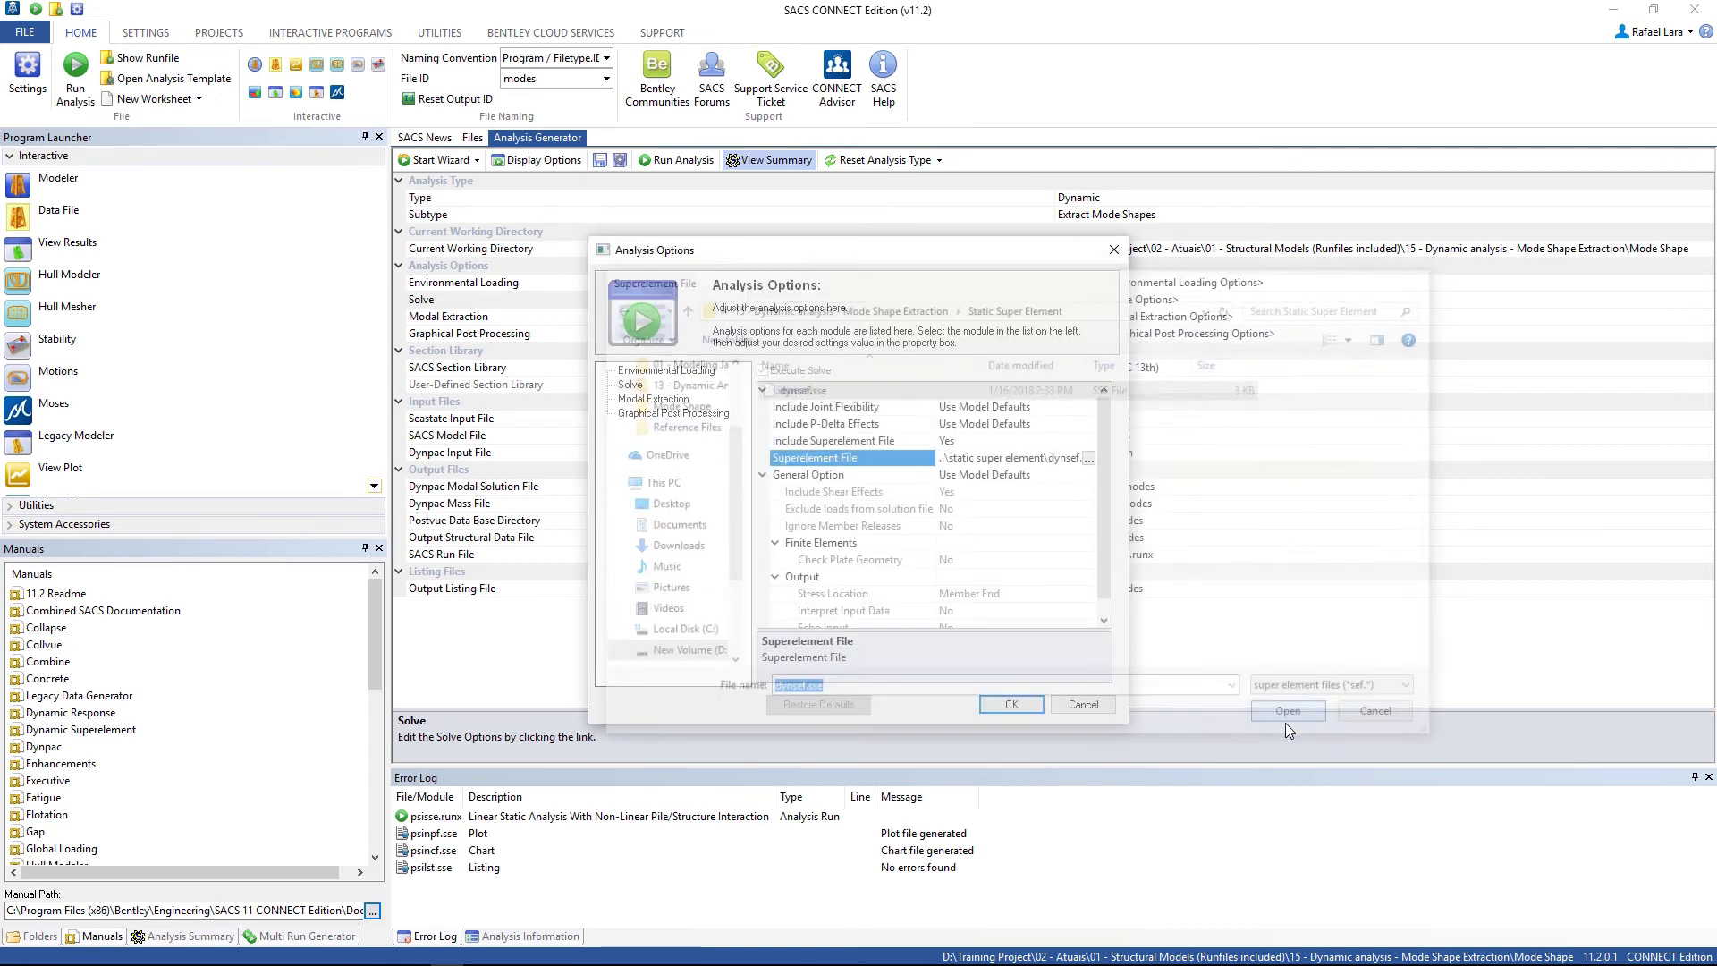
{"action": "left_click", "coordinate": [1012, 706]}
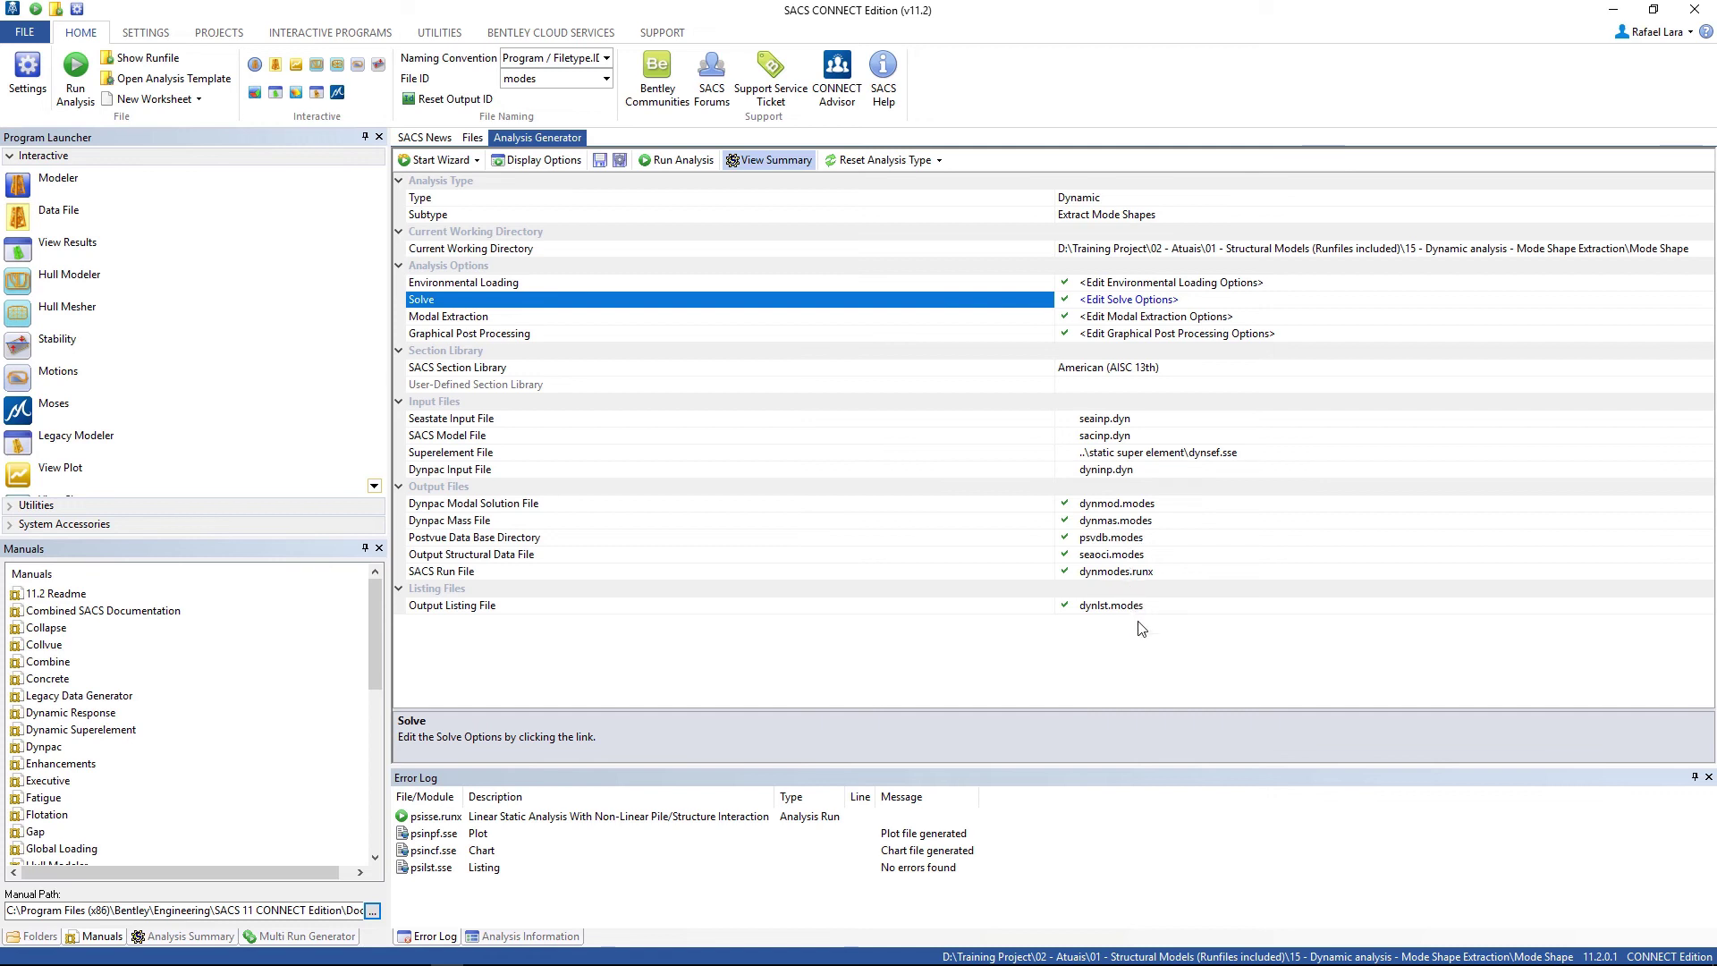
Step: Run the Extract Mode Shapes analysis and select the dynlst.modes listing in the Error Log
{"action": "left_click", "coordinate": [660, 170]}
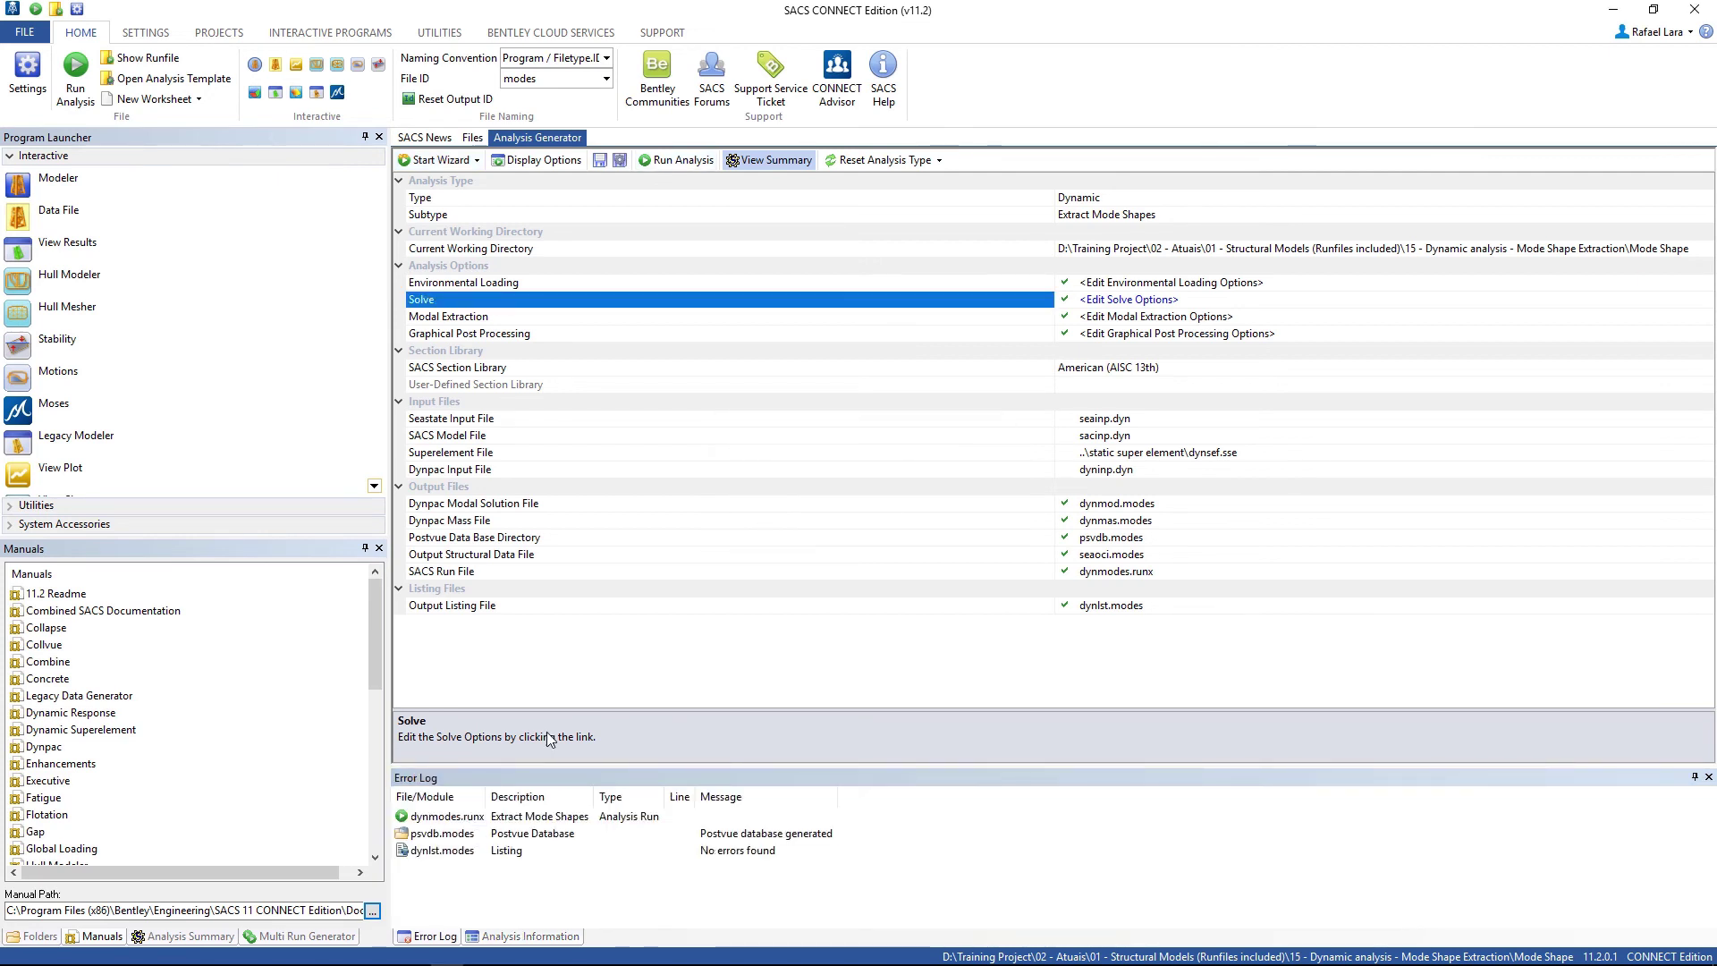
{"action": "left_click", "coordinate": [433, 857]}
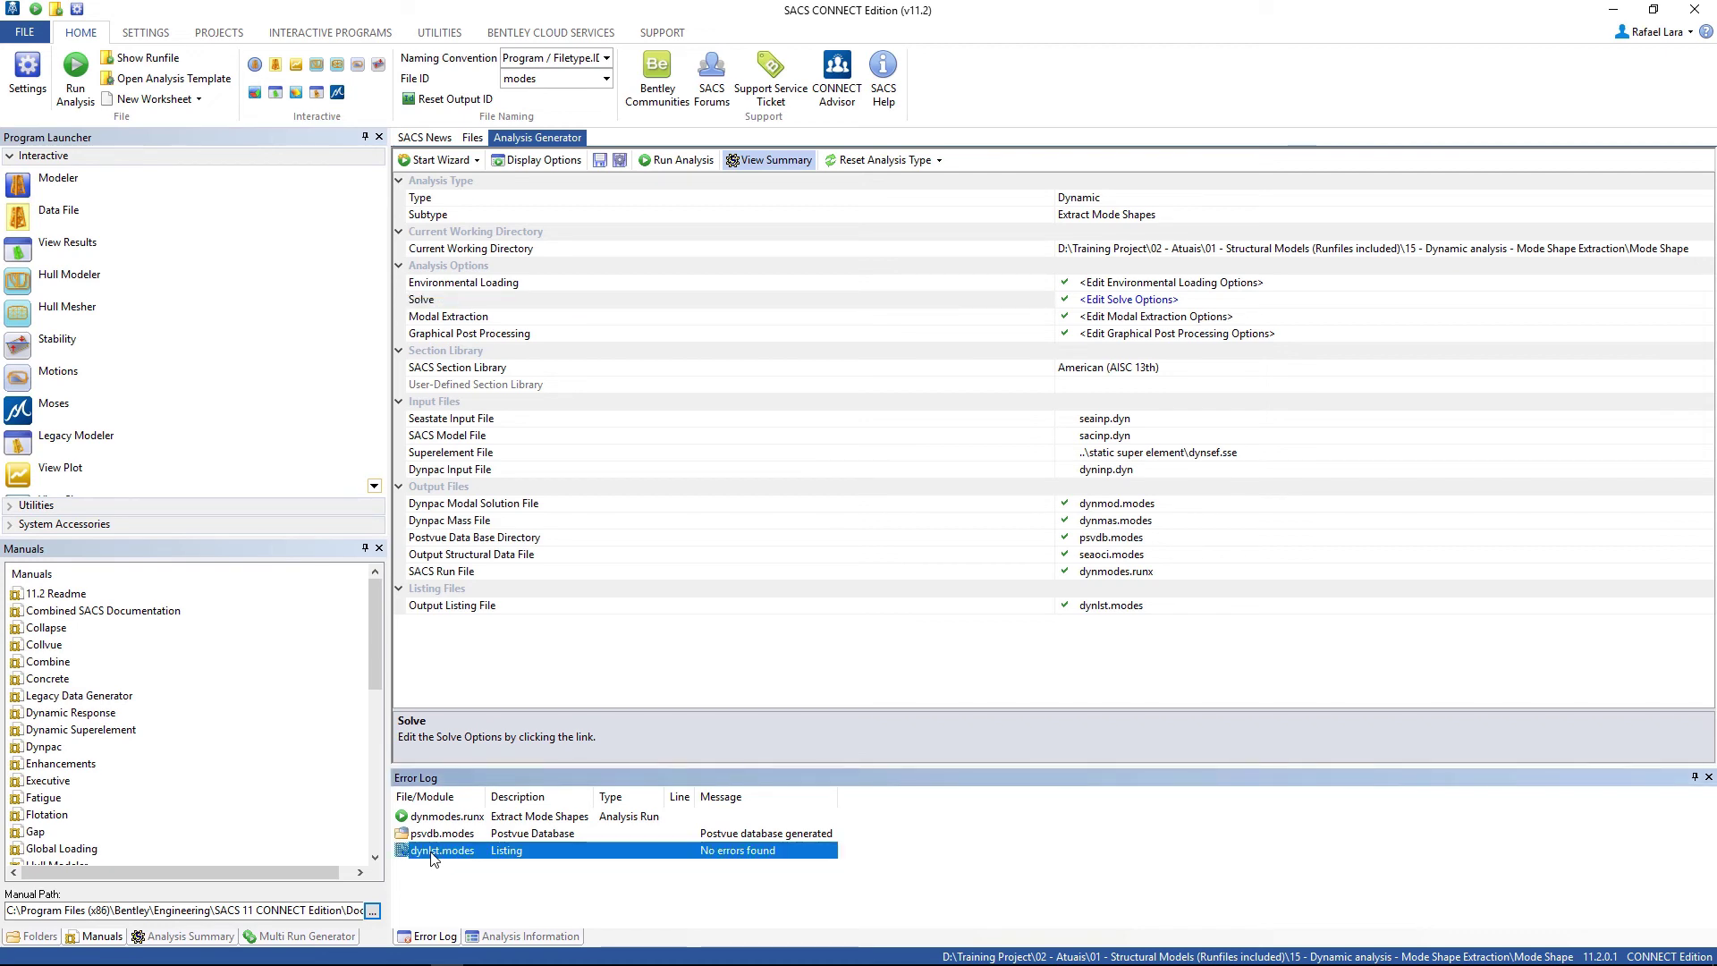
Step: Open dynlst.modes full-size and find the 'weight and center' summary
{"action": "double_click", "coordinate": [434, 854]}
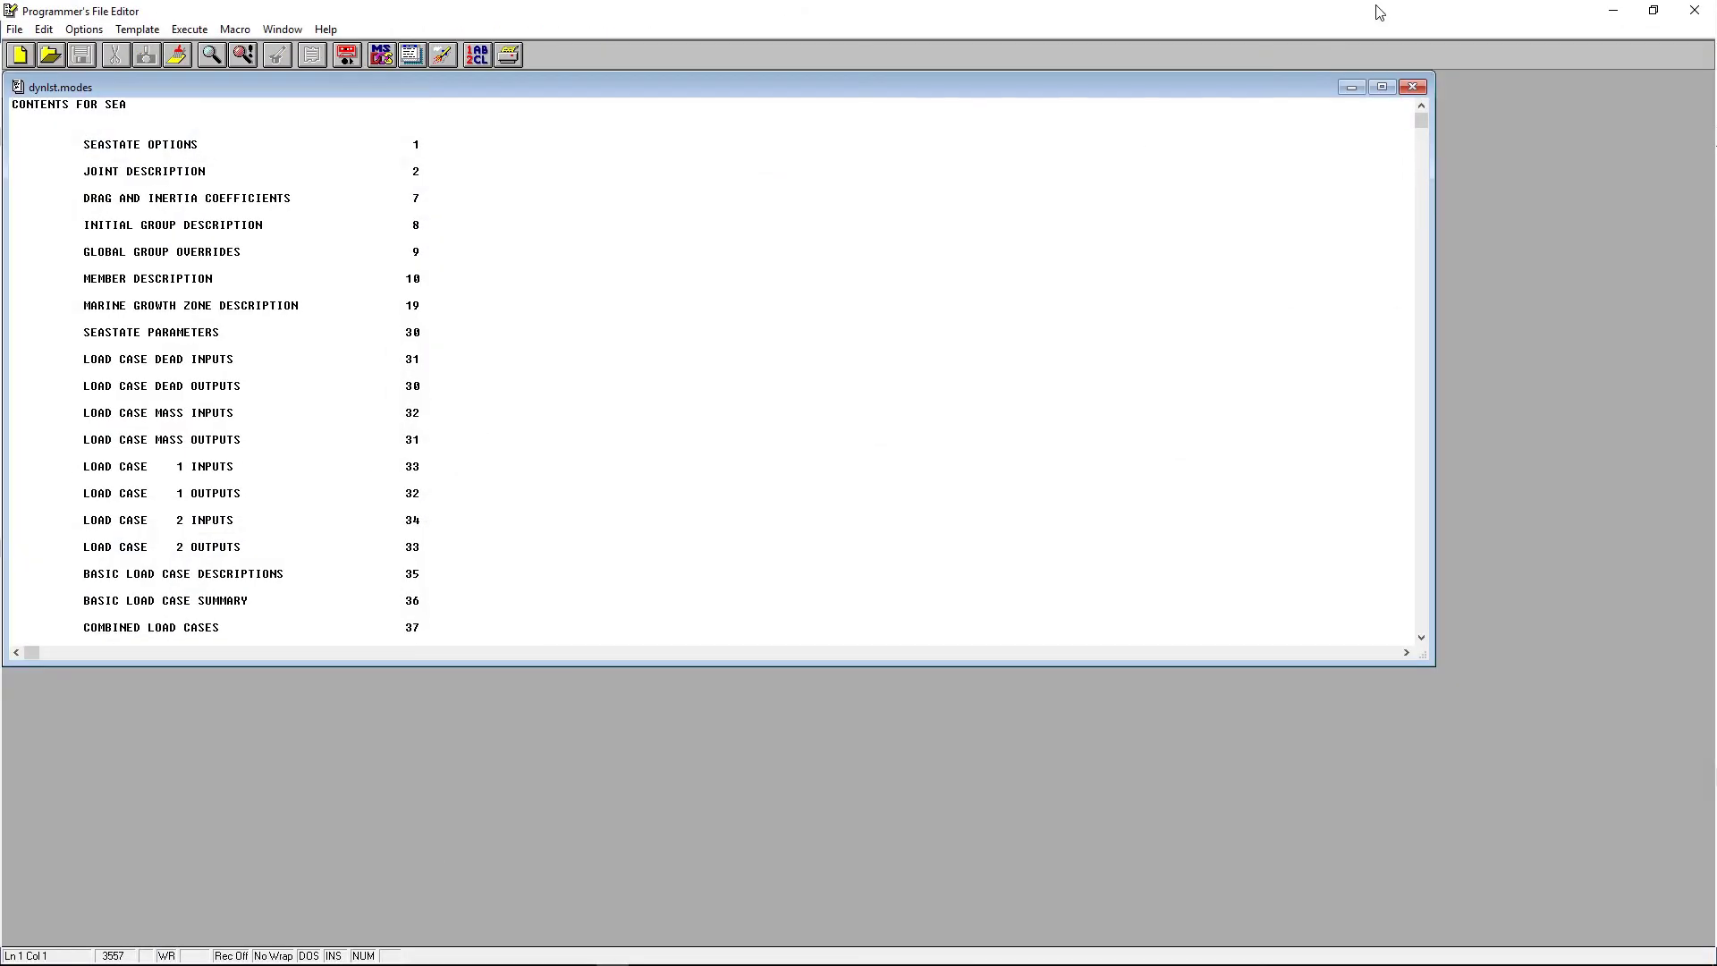
{"action": "left_click", "coordinate": [1383, 86]}
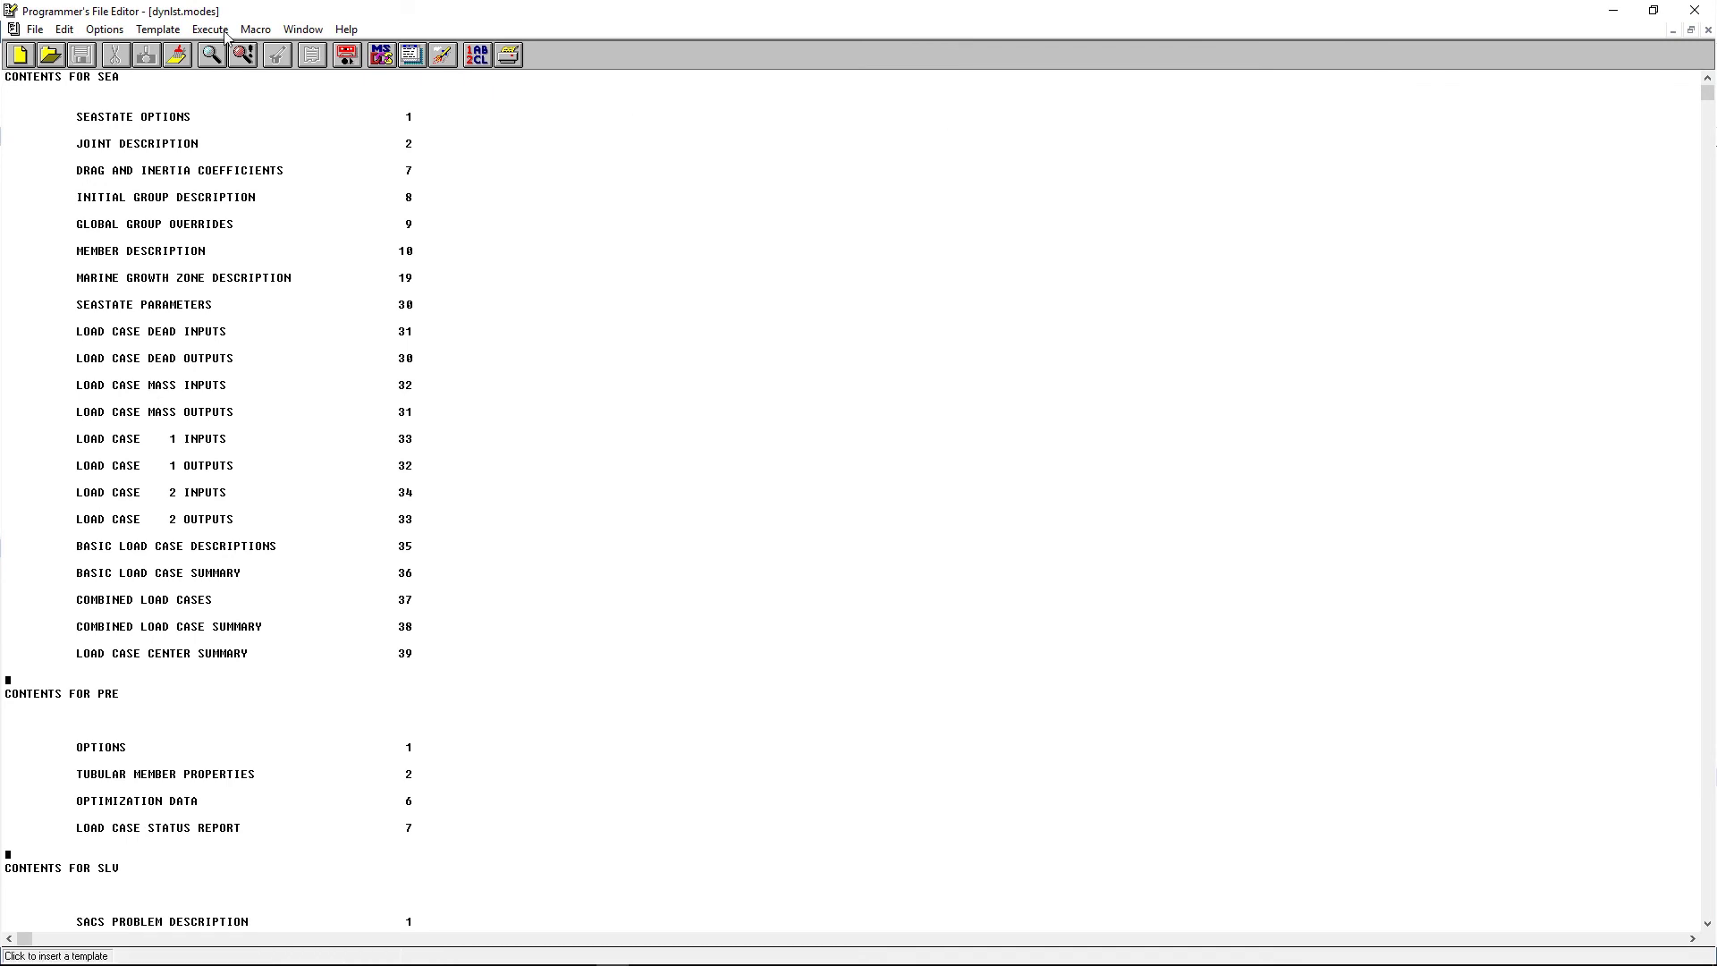
{"action": "left_click", "coordinate": [211, 56]}
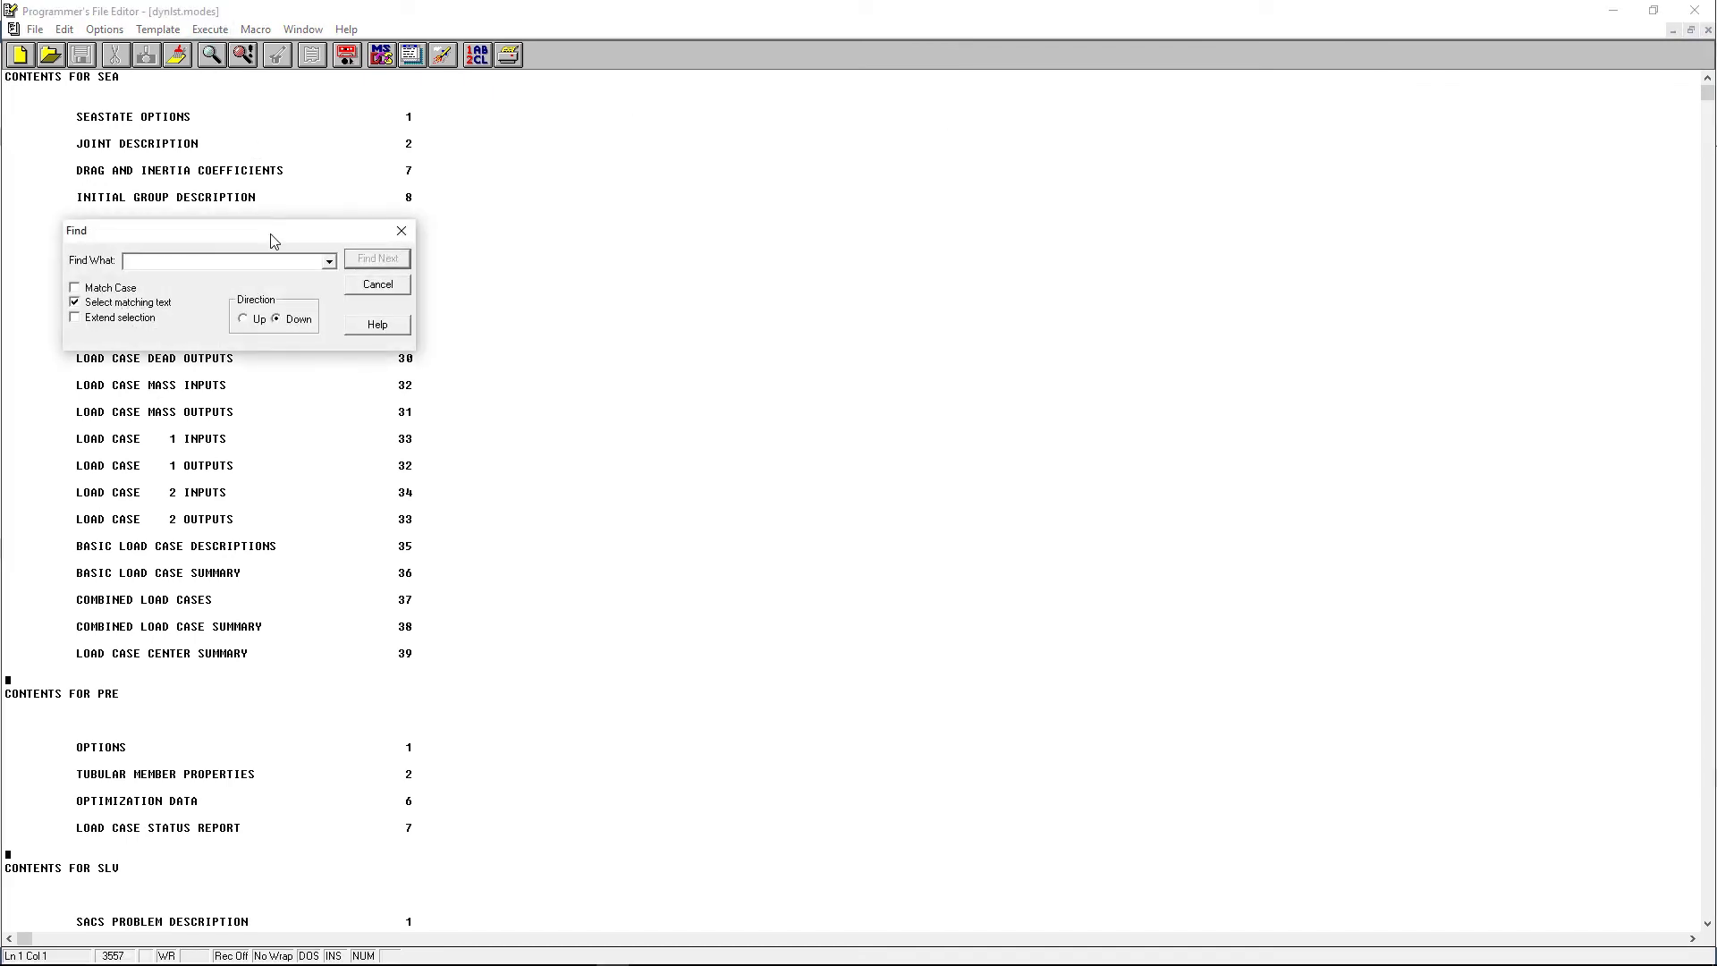
{"action": "type", "text": "weight and center"}
{"action": "key", "text": "Return"}
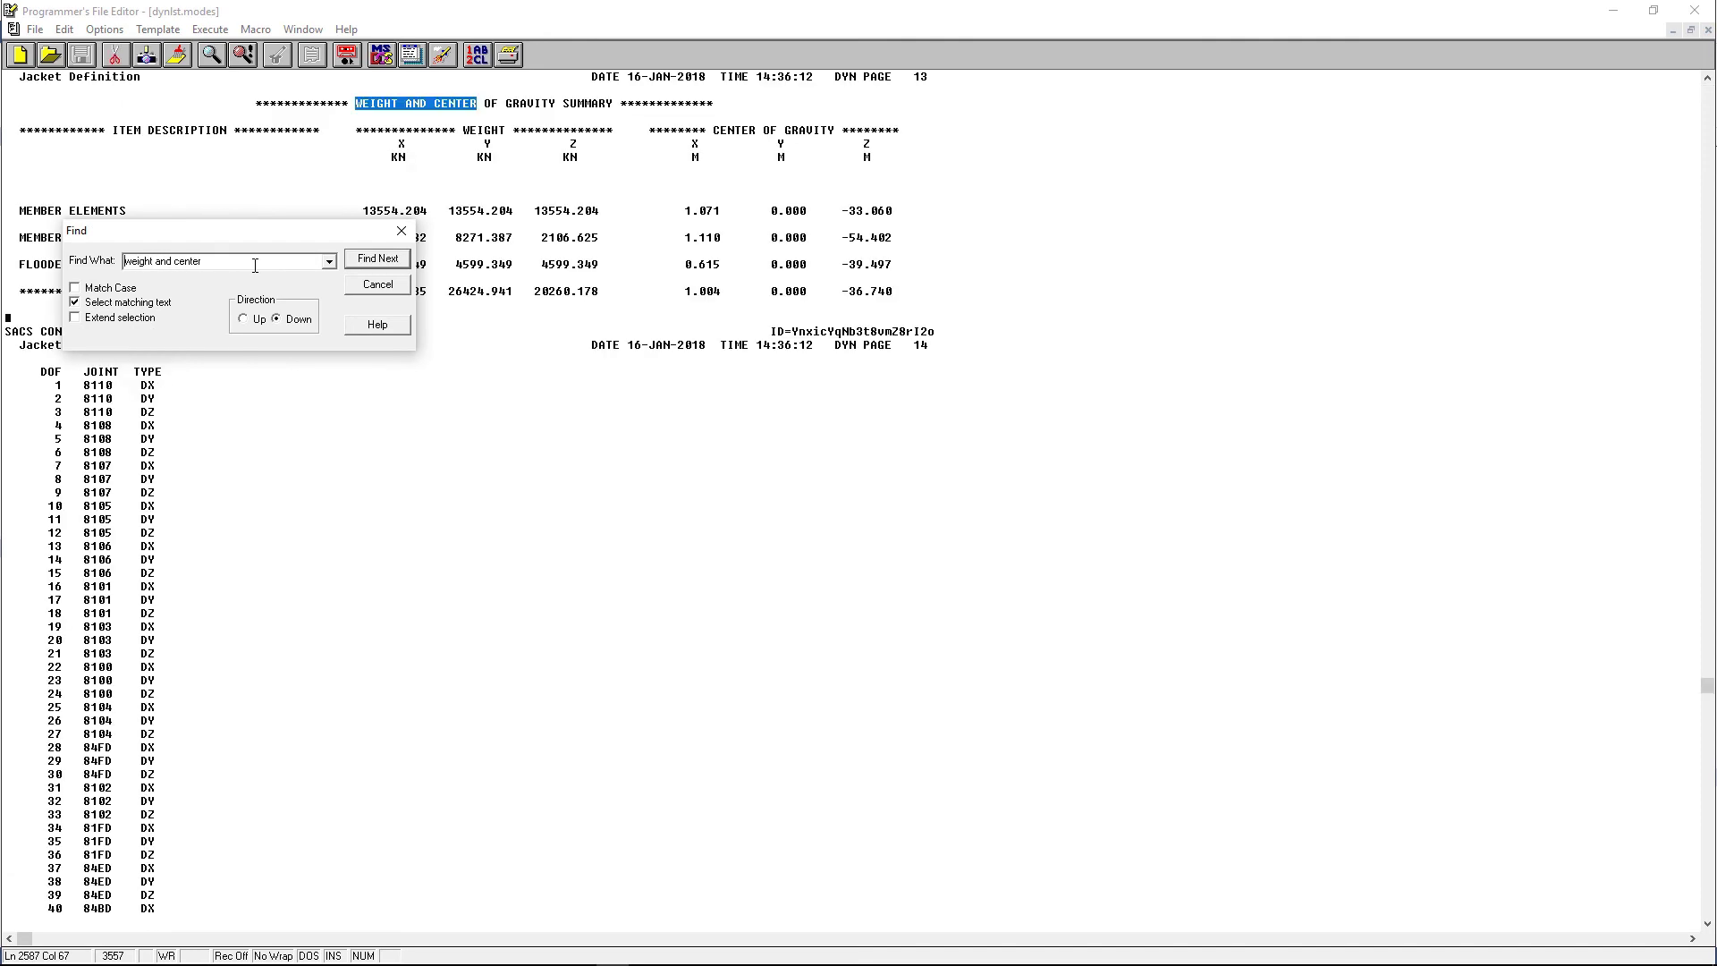
{"action": "left_click", "coordinate": [359, 283]}
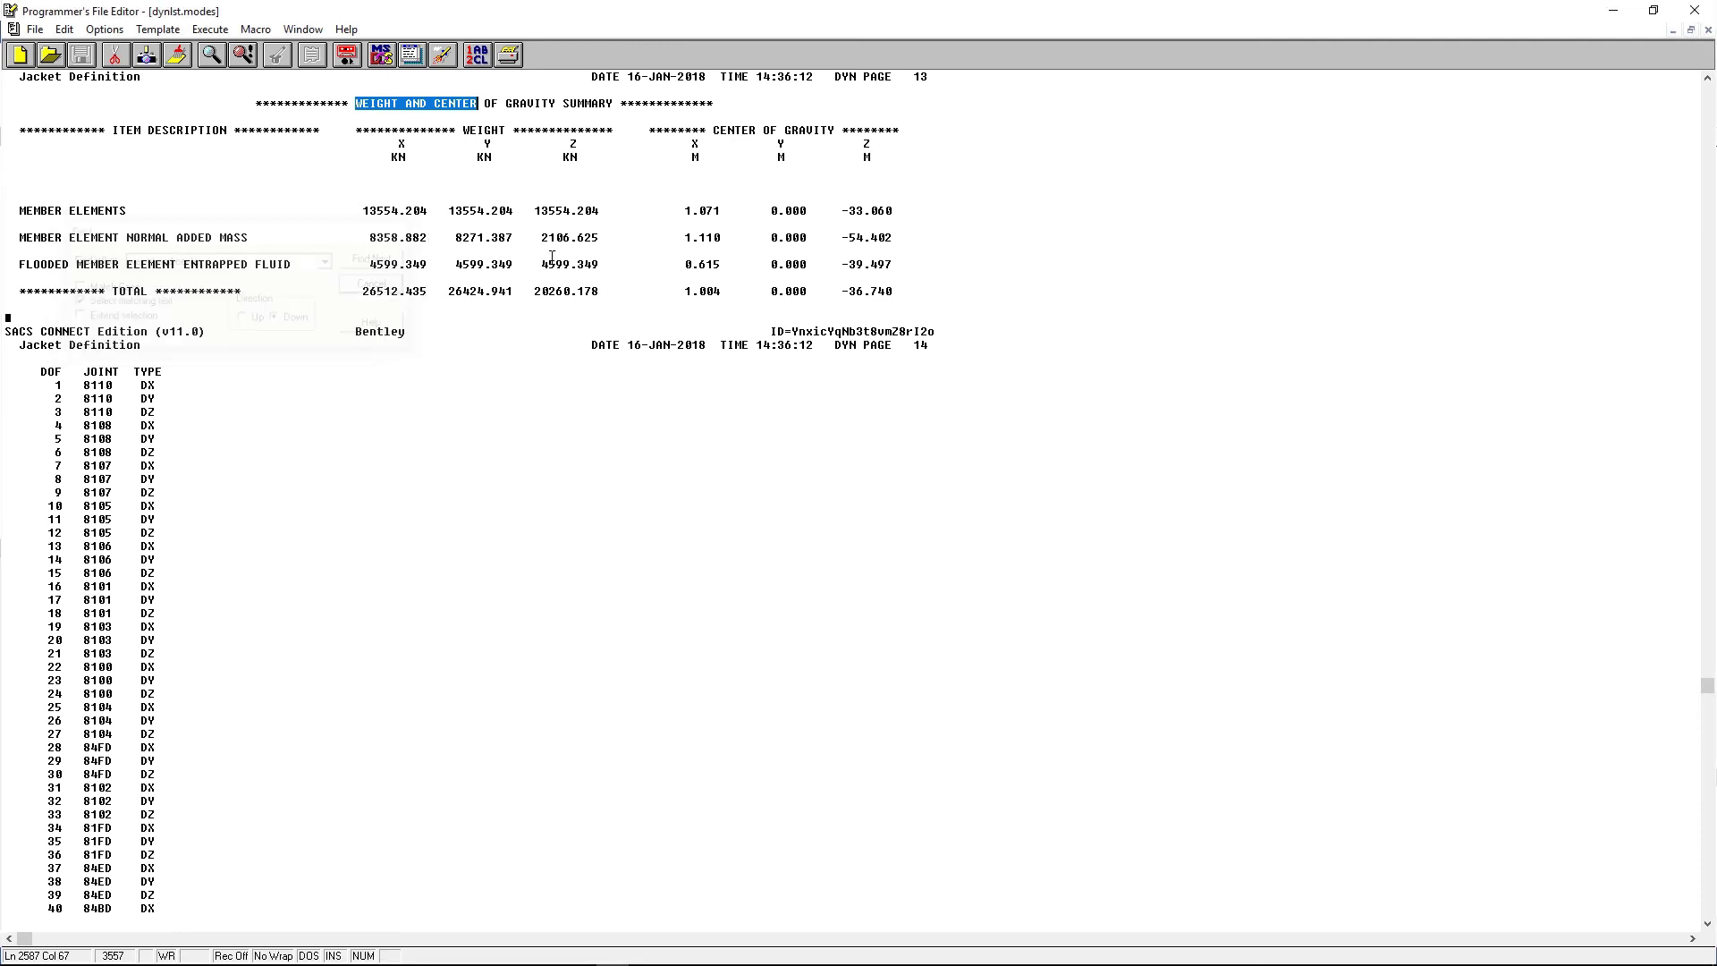
{"action": "left_click", "coordinate": [910, 289]}
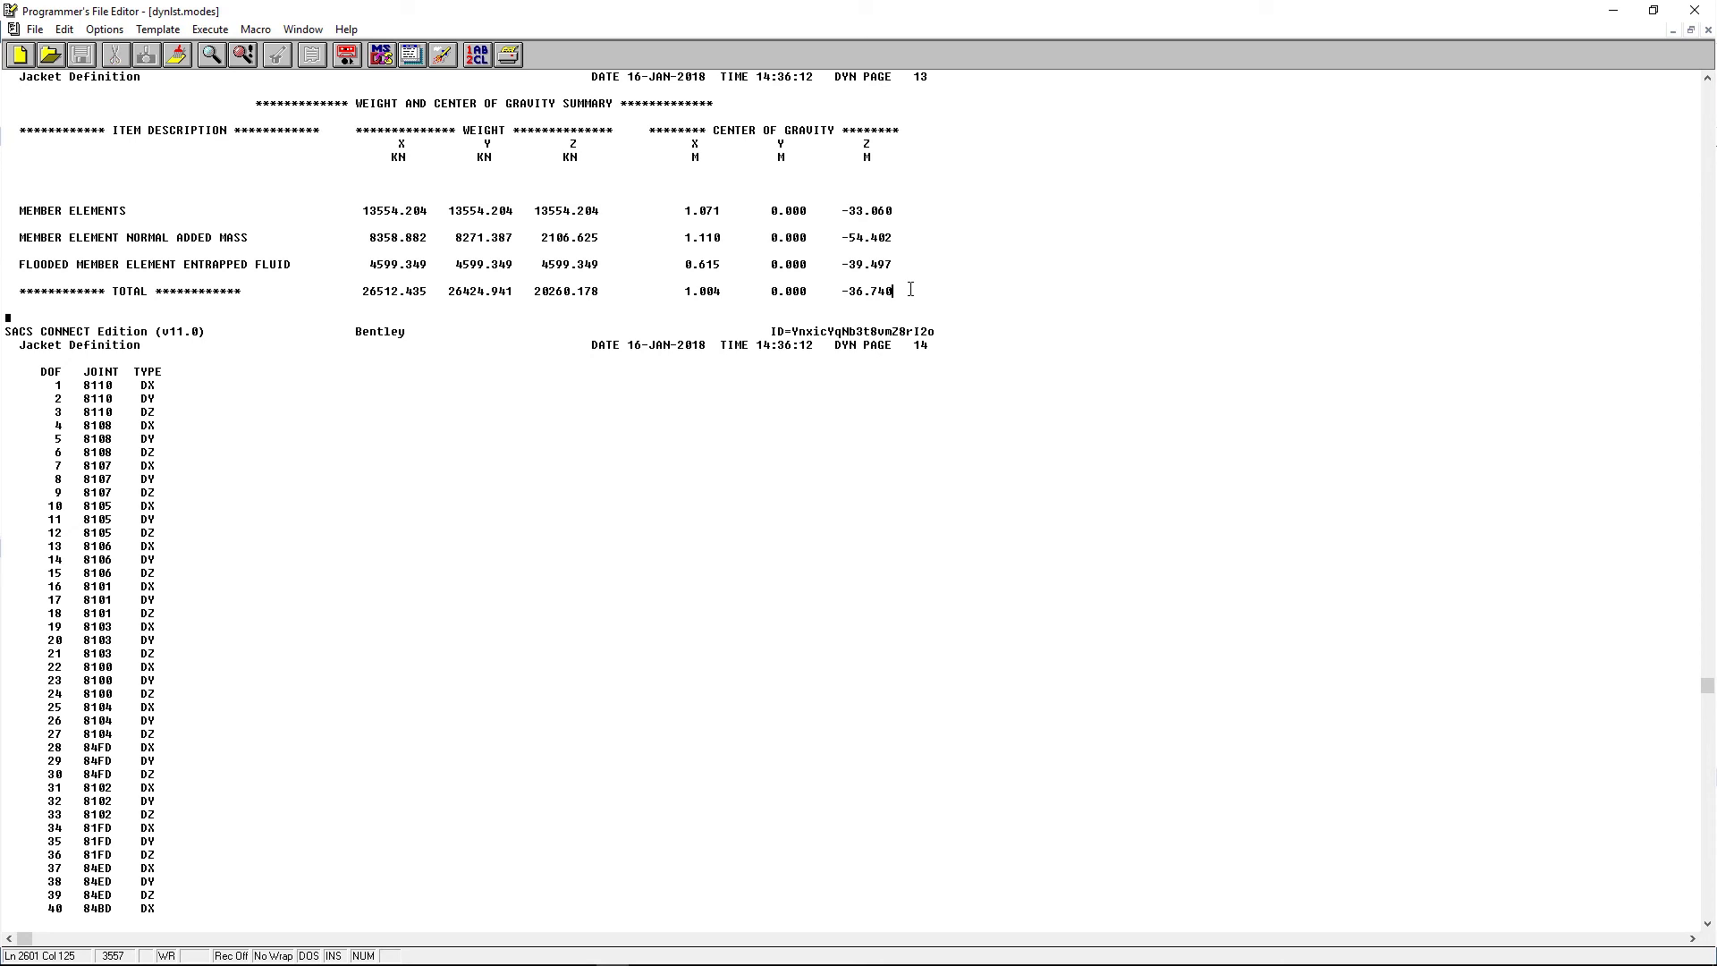
Step: Find the 10-mode frequencies table and highlight it for review (mode 1: 0.462301 CPS, 2.163 s)
{"action": "left_click", "coordinate": [213, 55]}
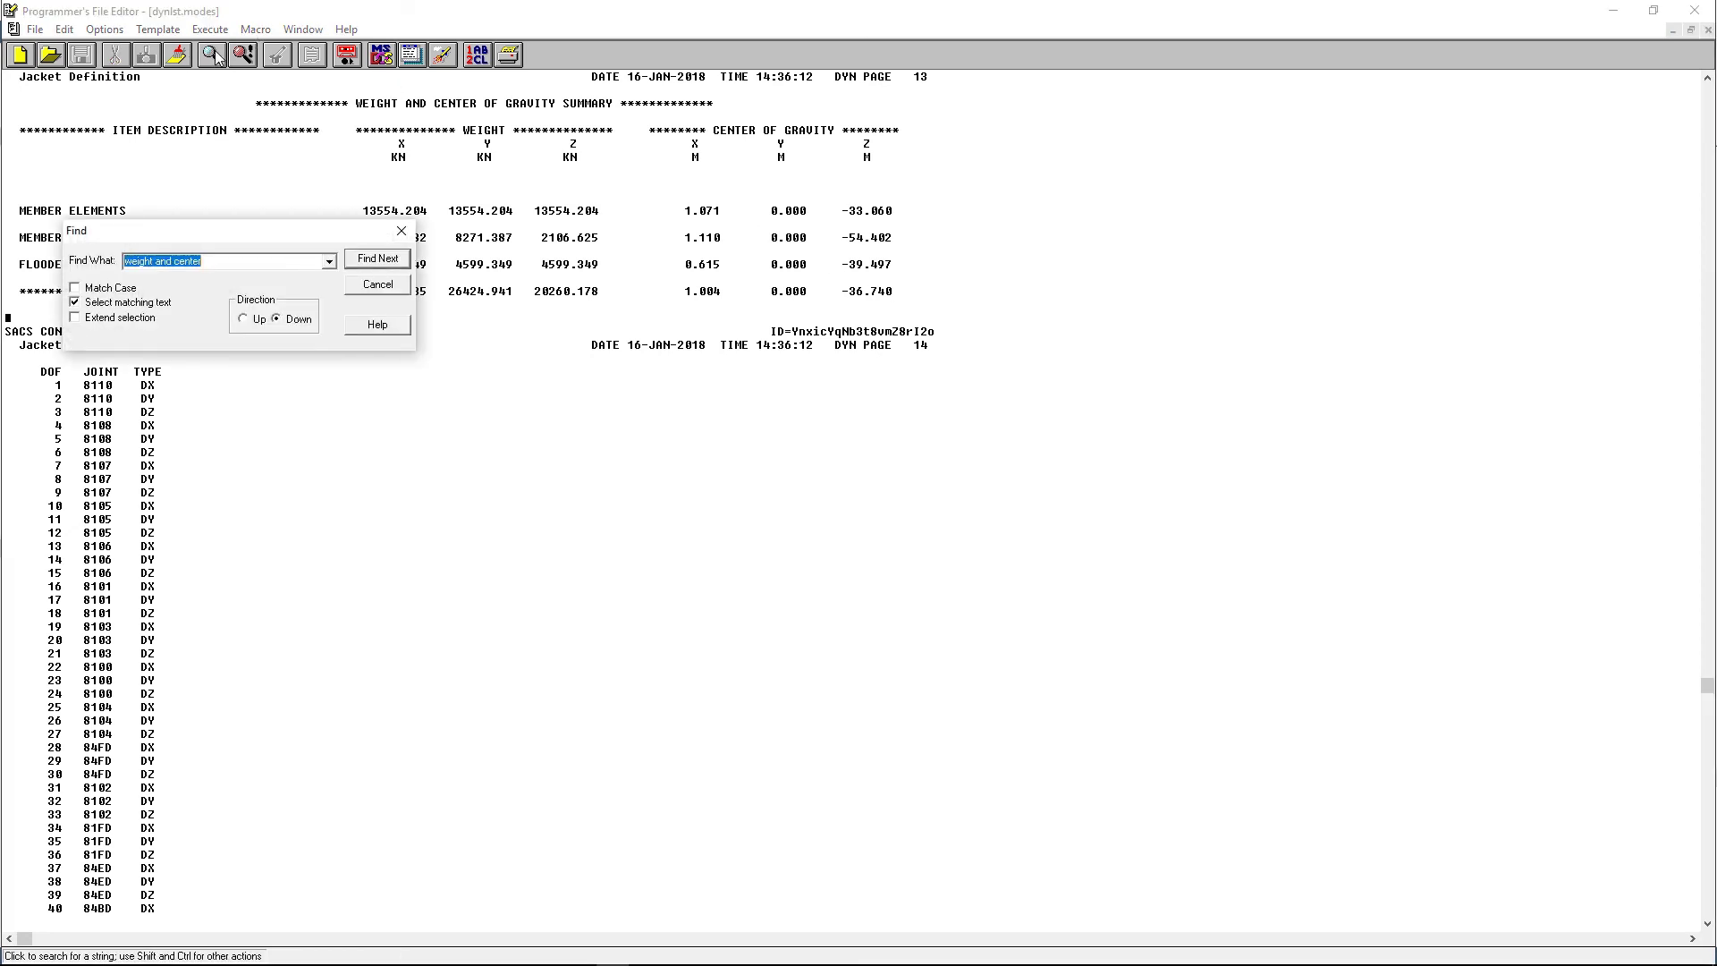
{"action": "type", "text": "frequencies and"}
{"action": "key", "text": "Return"}
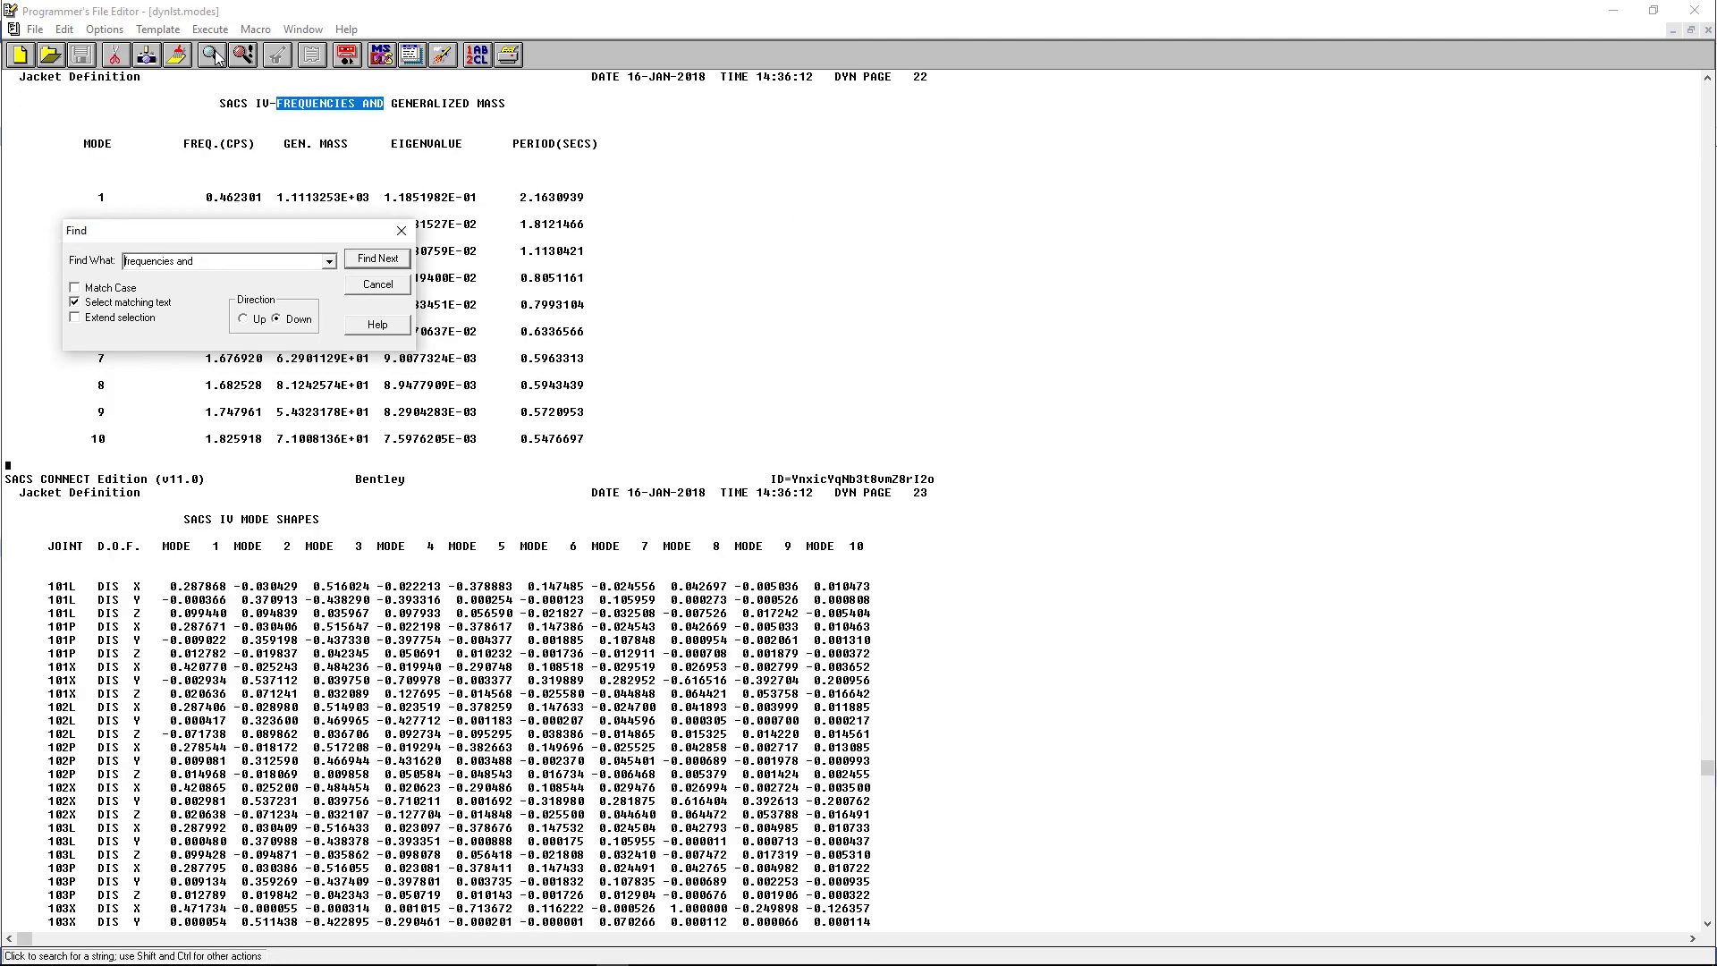
{"action": "left_click", "coordinate": [402, 230]}
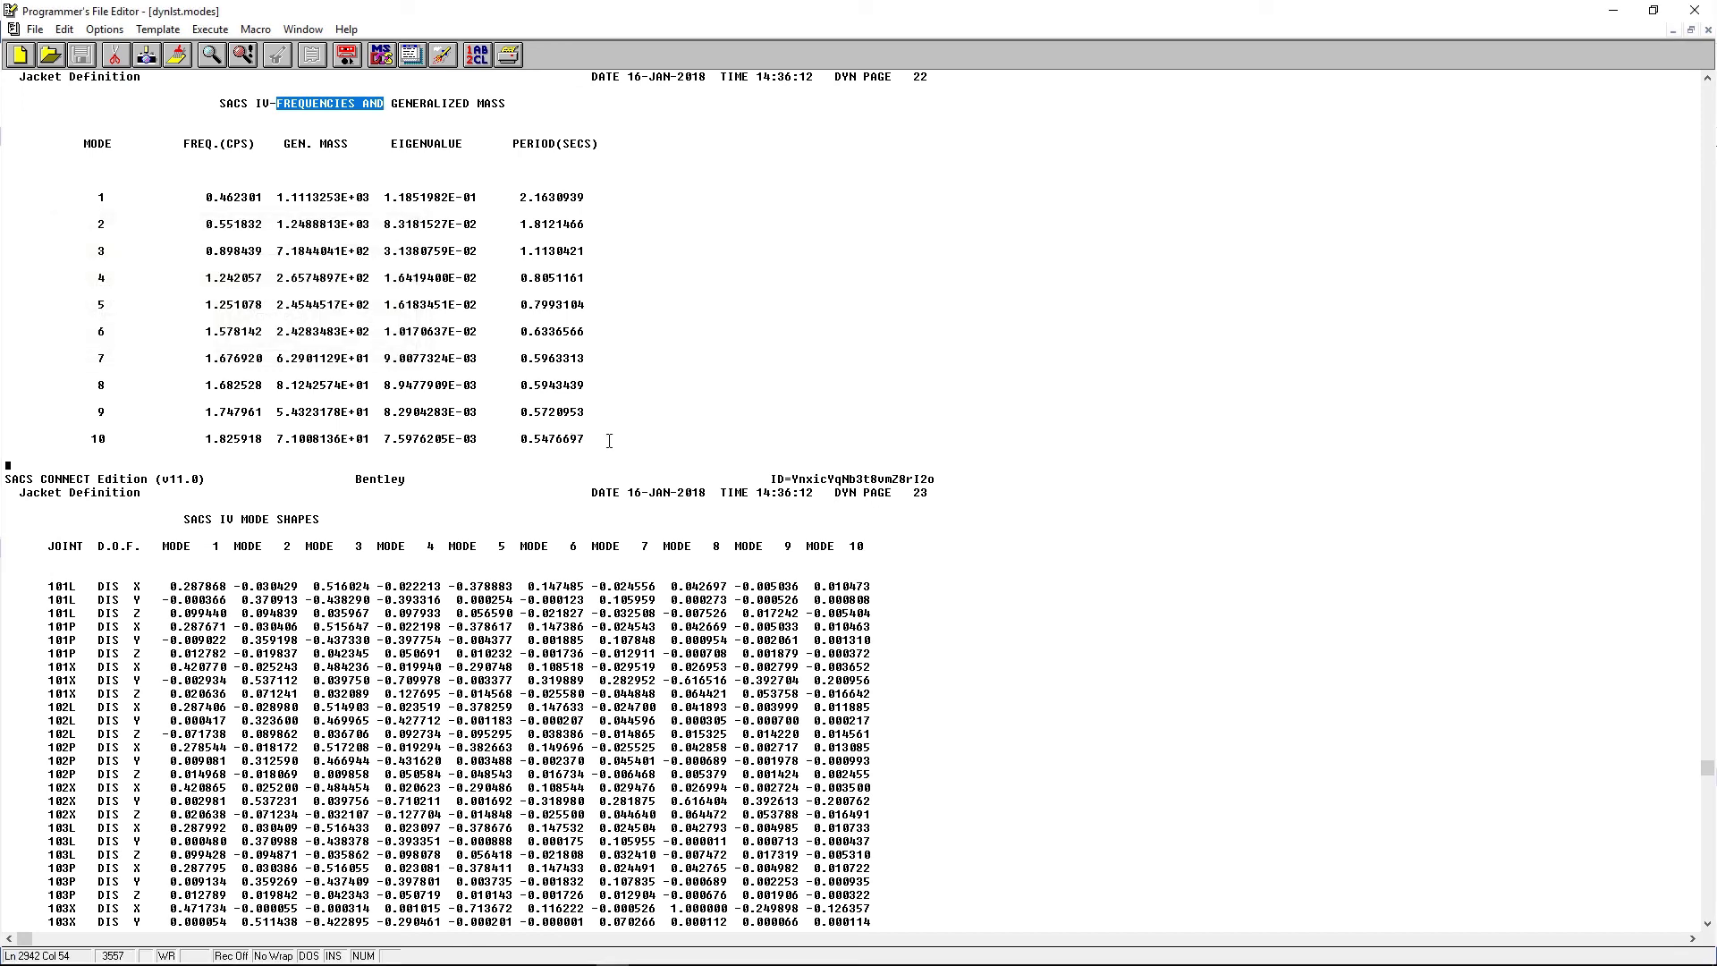
{"action": "left_click_drag", "start_coordinate": [610, 441], "coordinate": [6, 89]}
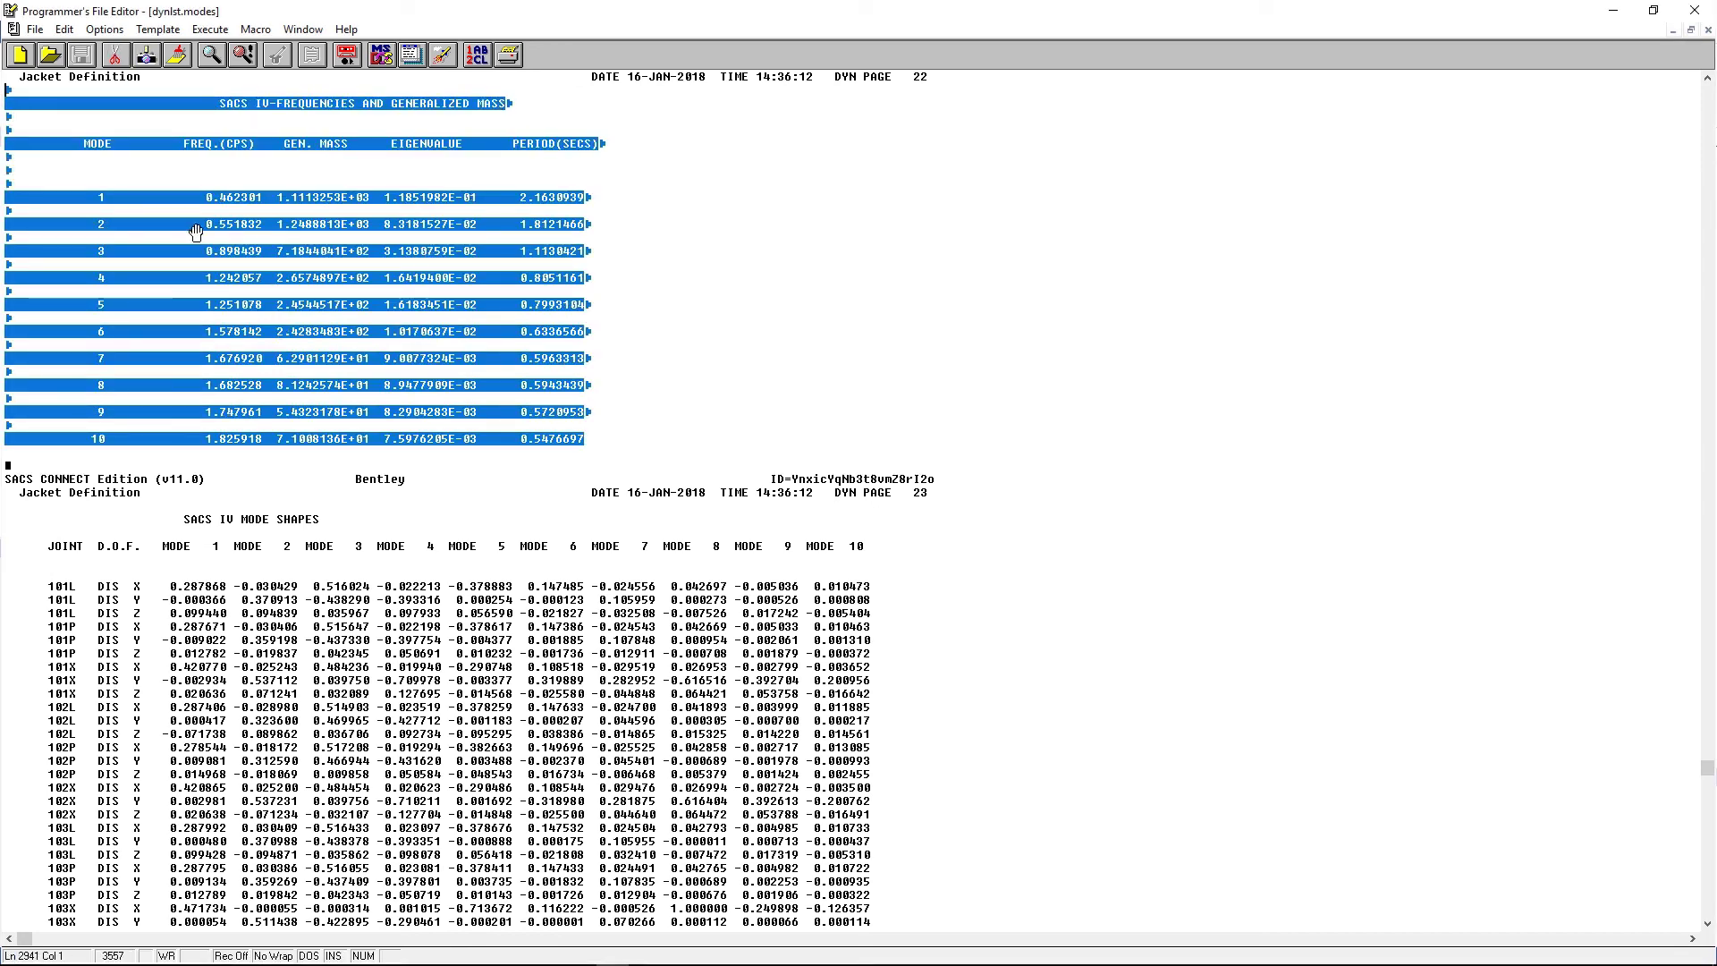
{"action": "left_click", "coordinate": [773, 238]}
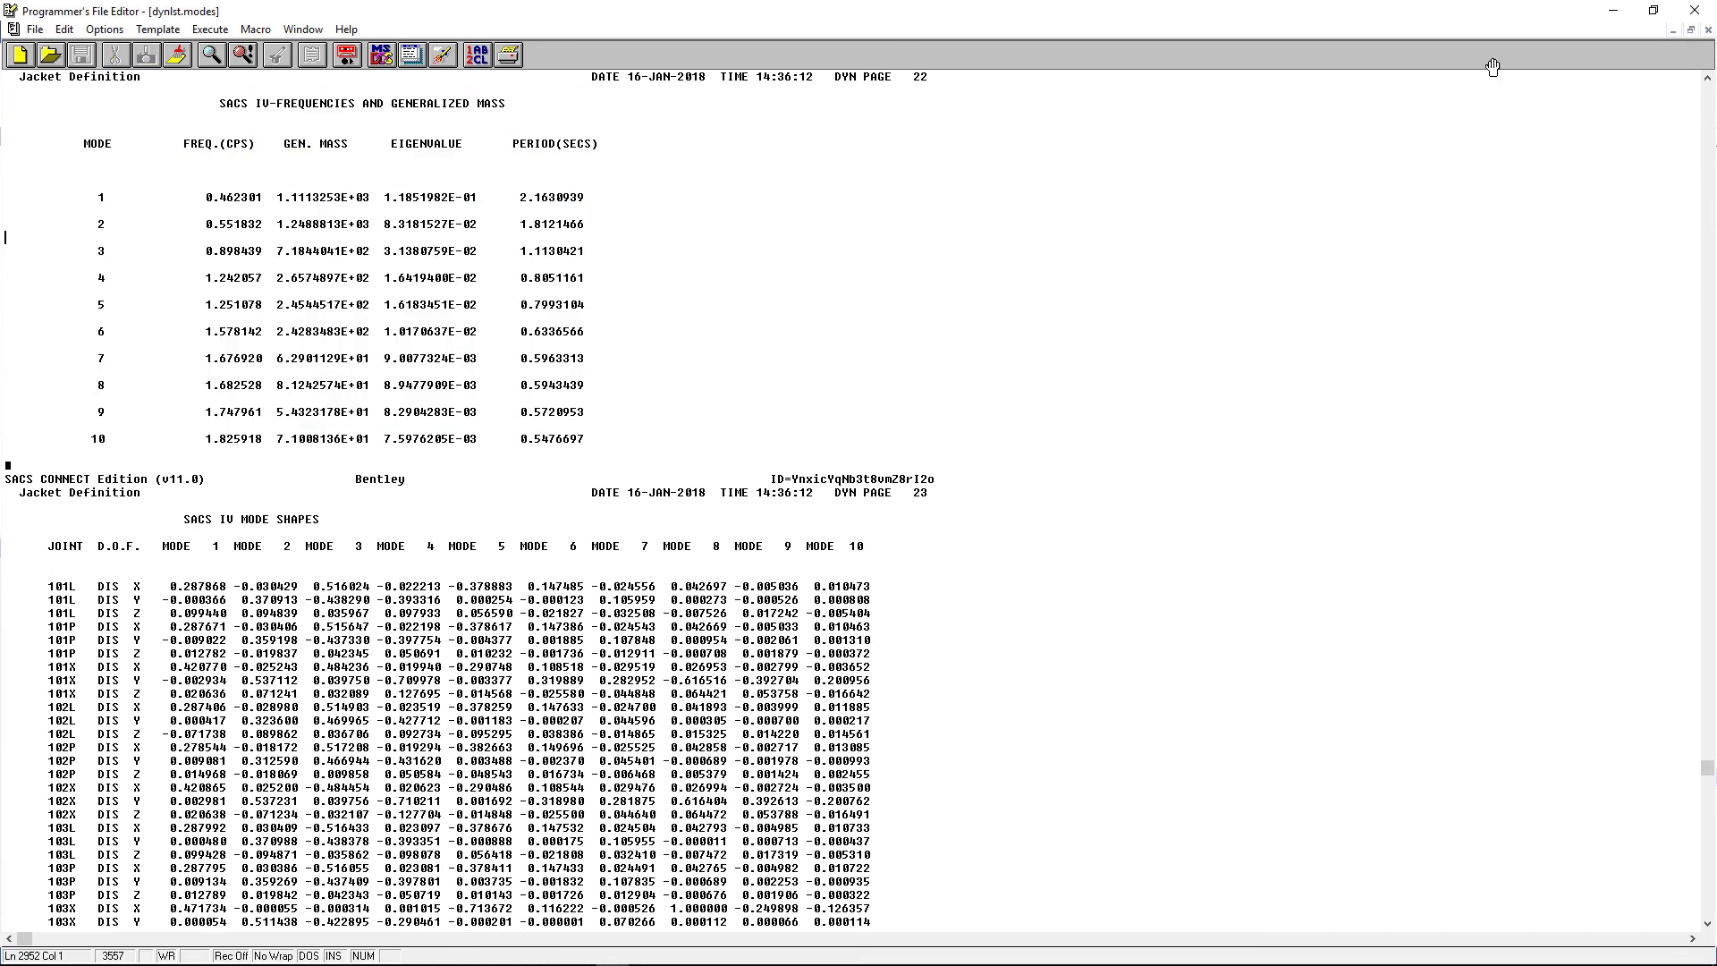
Step: Close the listing file editor and select the psvdb.modes database in the Error Log
{"action": "left_click", "coordinate": [1693, 11]}
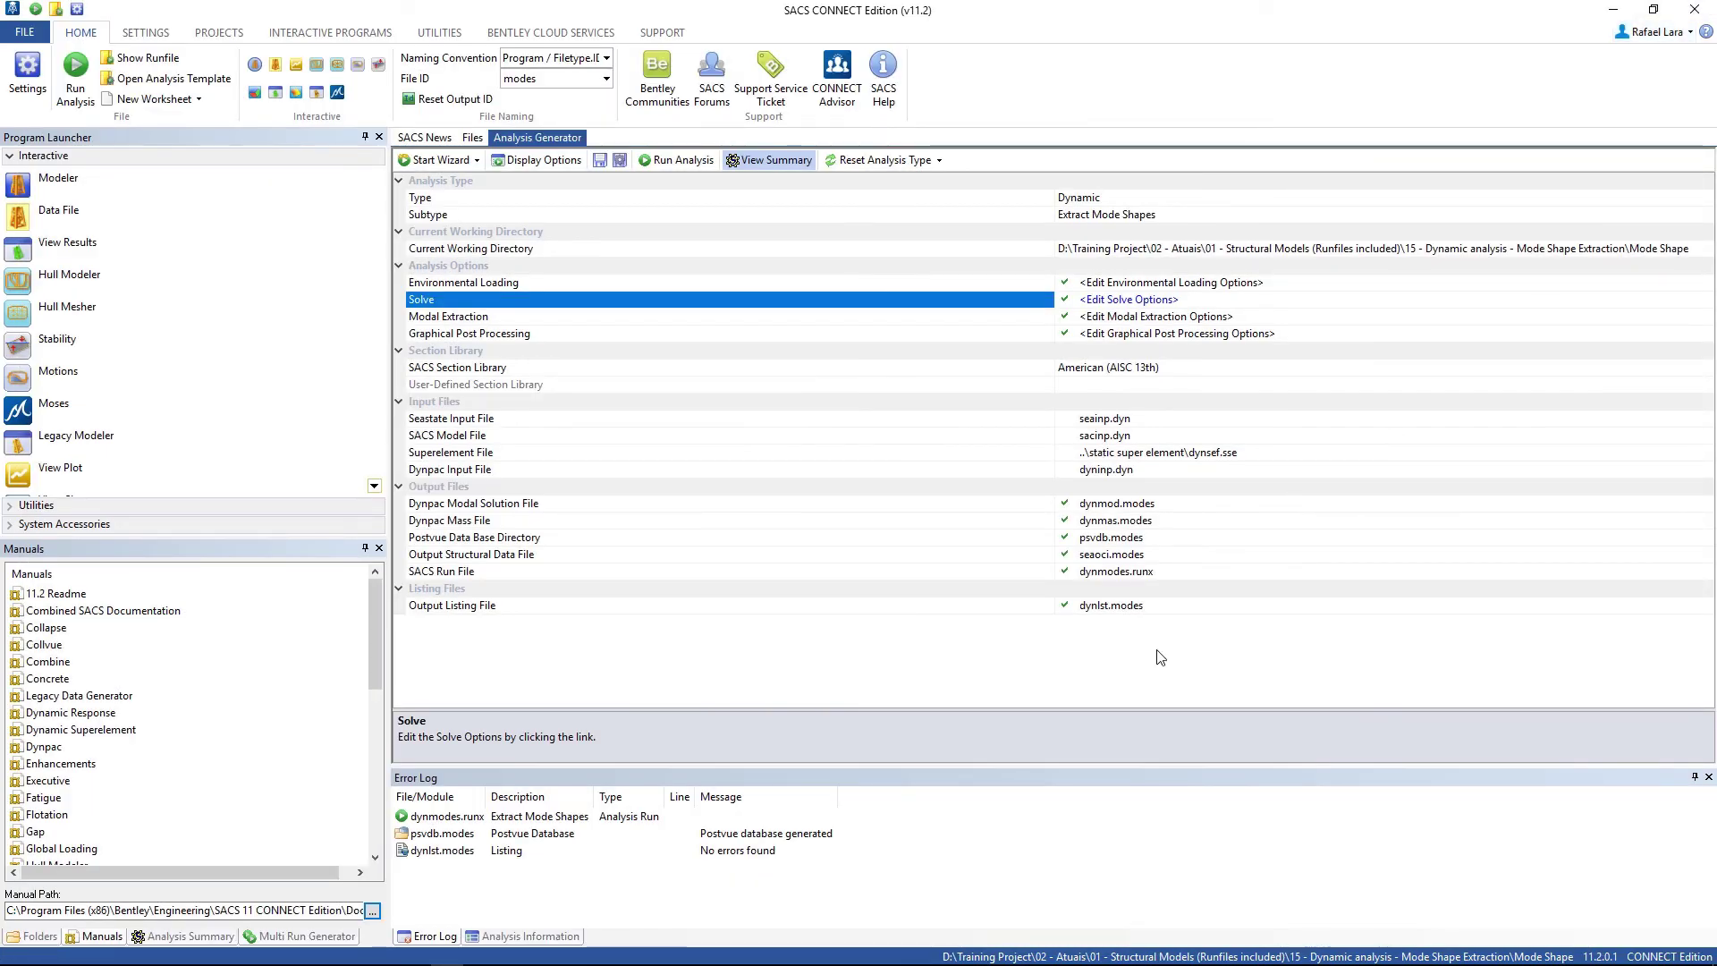
{"action": "left_click", "coordinate": [442, 836]}
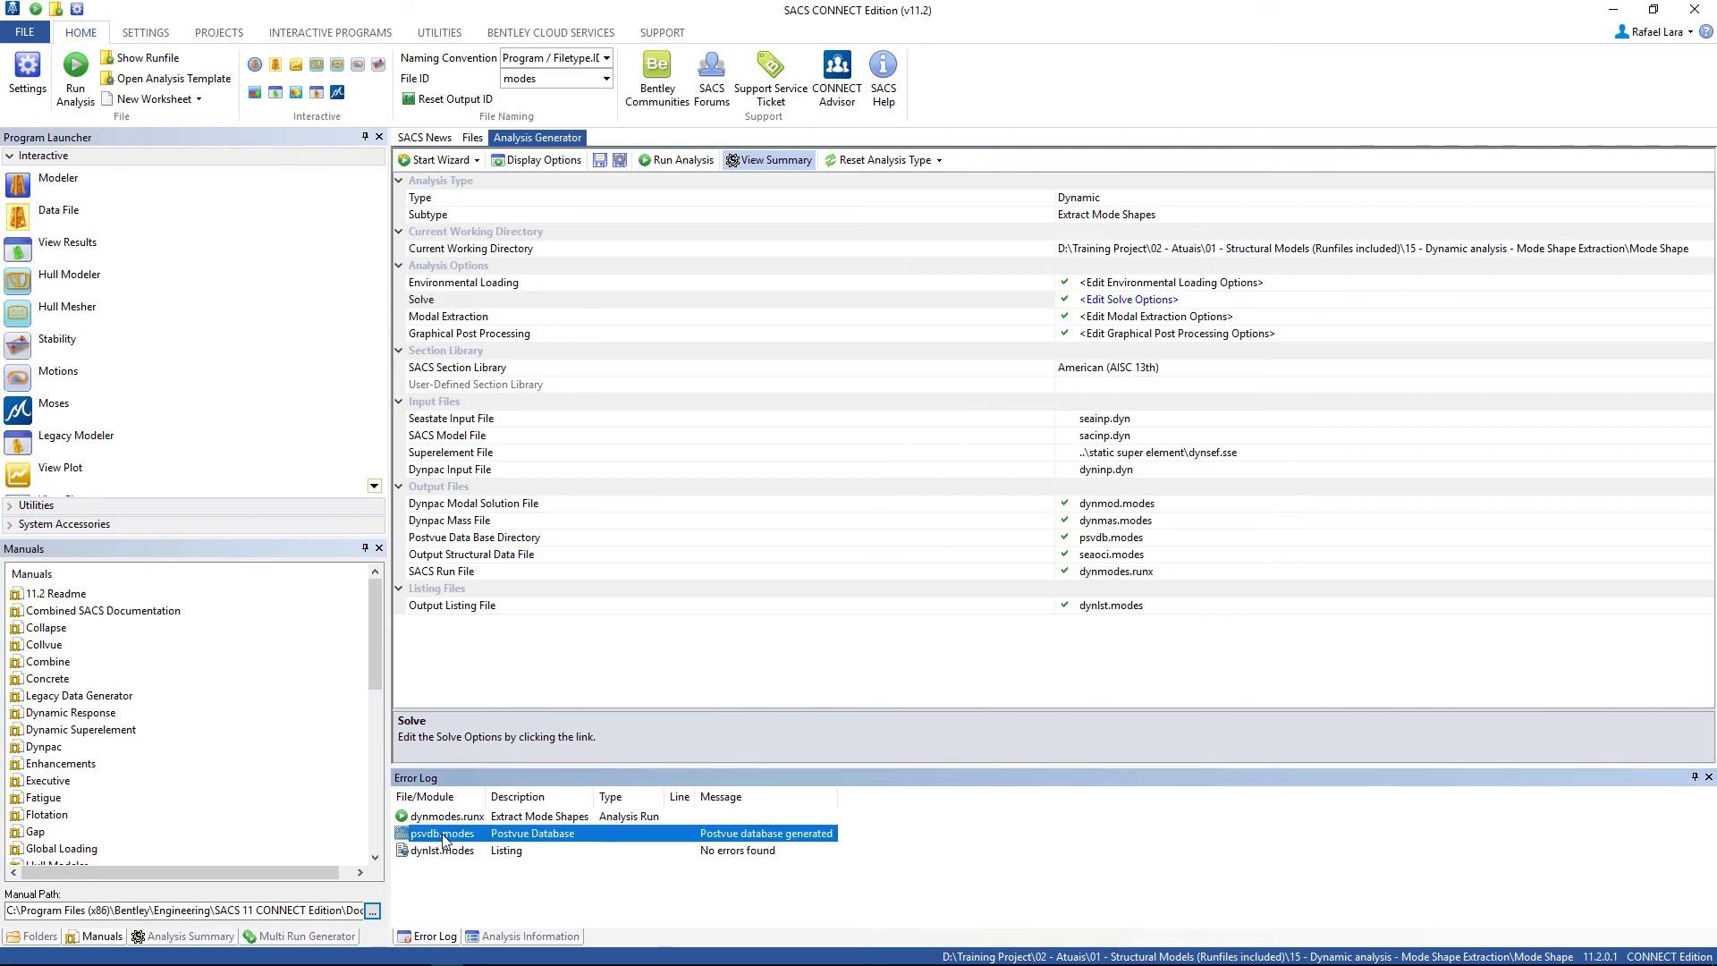
Step: Open psvdb.modes in the 3D Results Viewer and display the frequency mode 1 deflected shape
{"action": "double_click", "coordinate": [443, 837]}
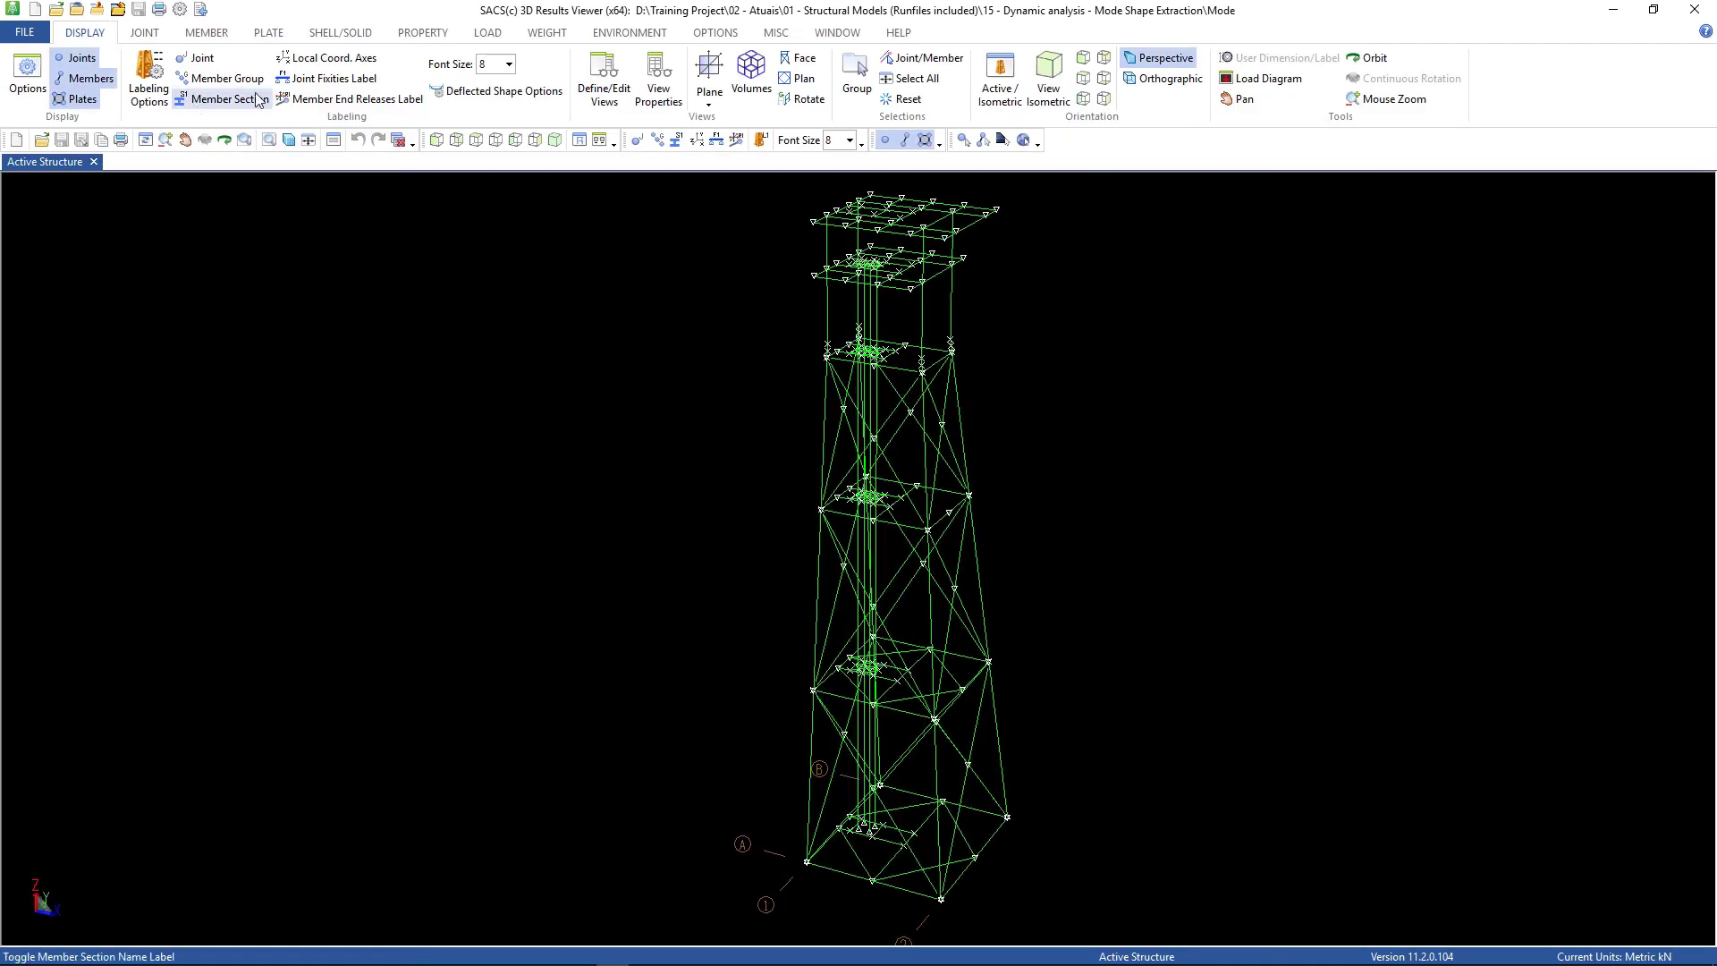
{"action": "left_click", "coordinate": [488, 93]}
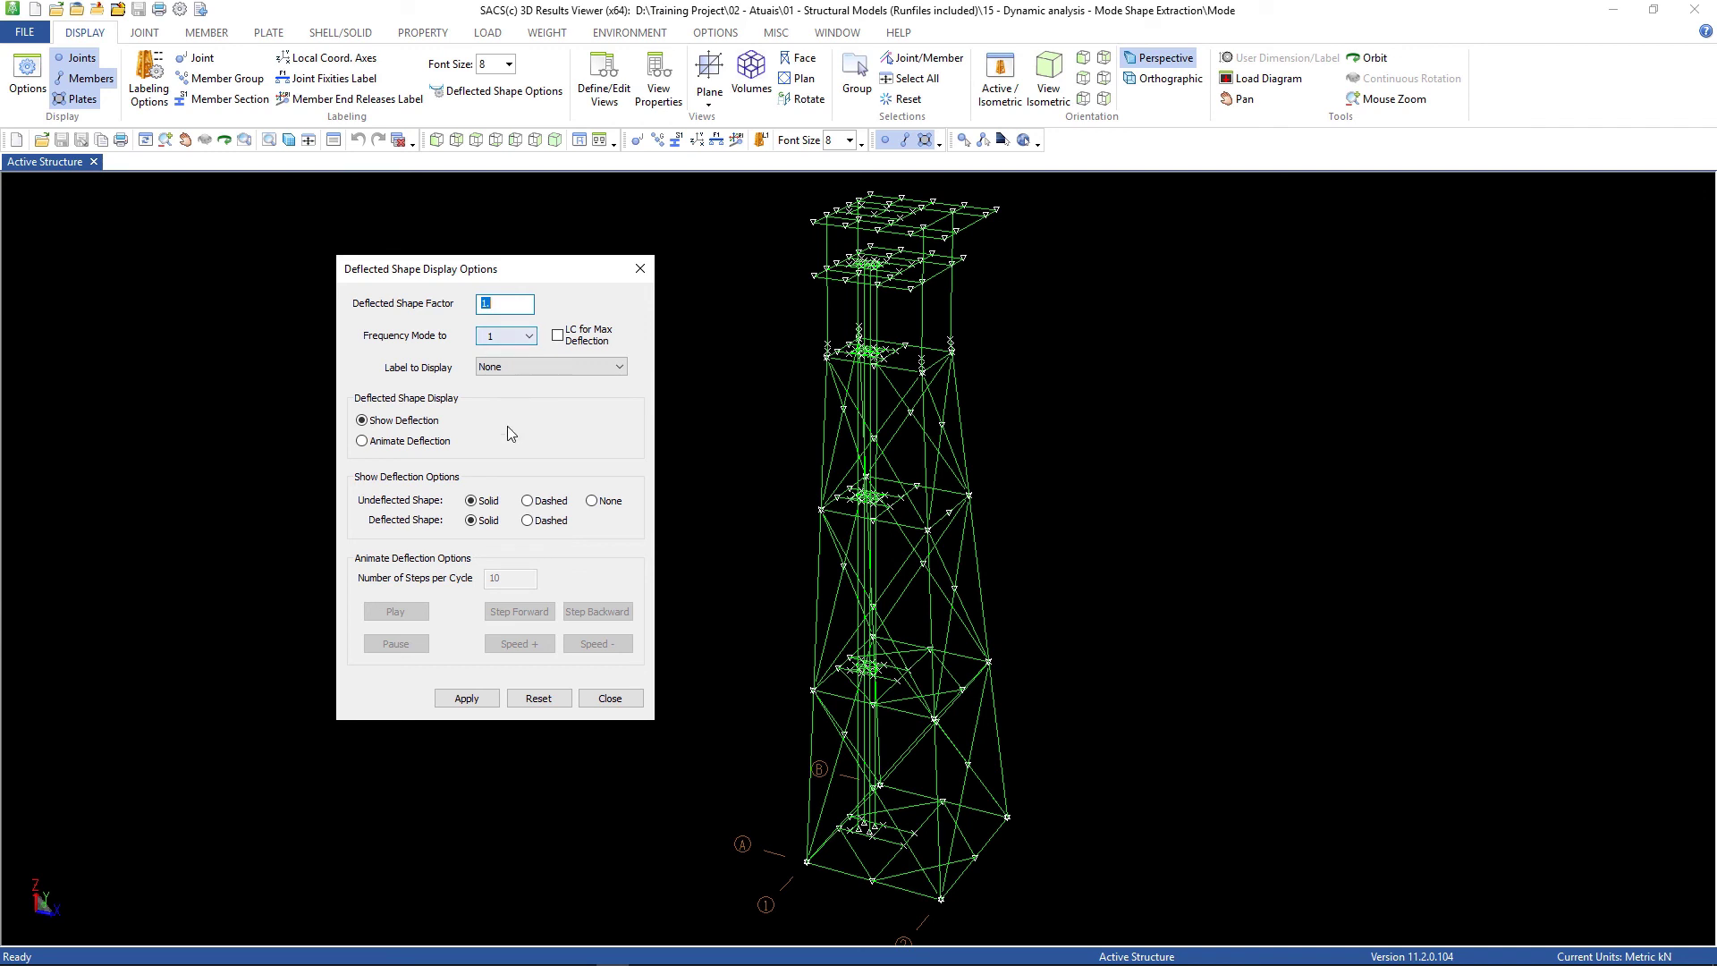
{"action": "left_click", "coordinate": [463, 700]}
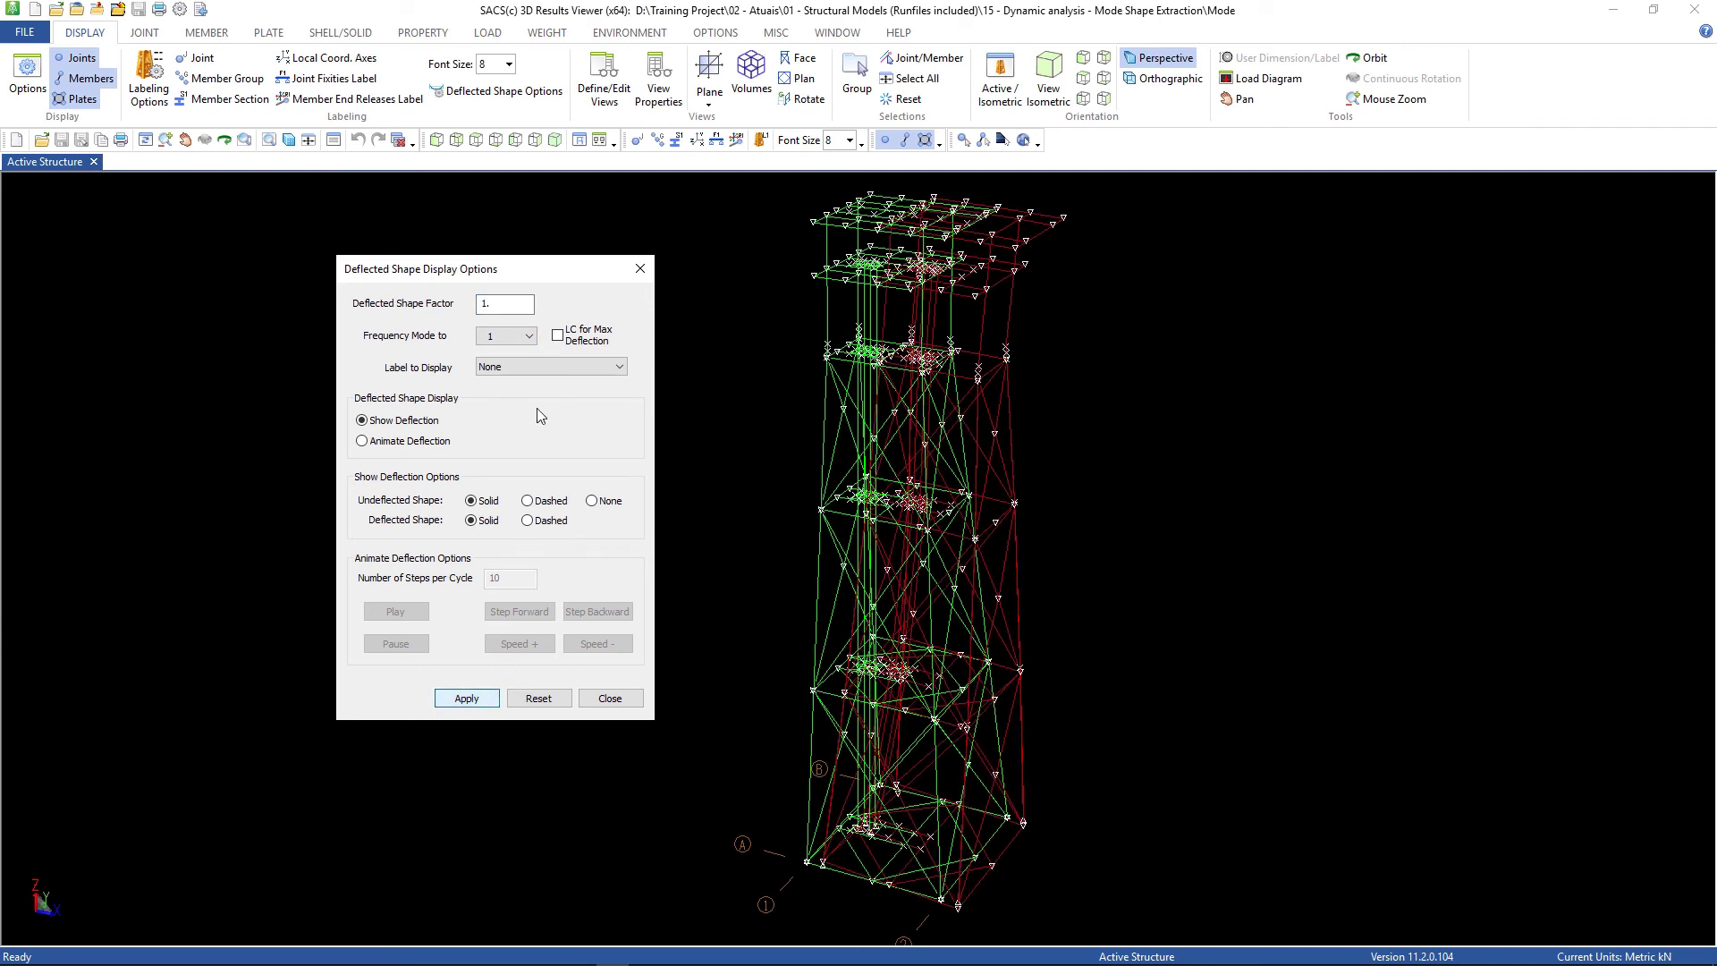
Step: Display the jacket's deflected shapes for frequency modes 2 and 3
{"action": "left_click", "coordinate": [526, 337]}
{"action": "left_click", "coordinate": [505, 369]}
{"action": "left_click", "coordinate": [469, 700]}
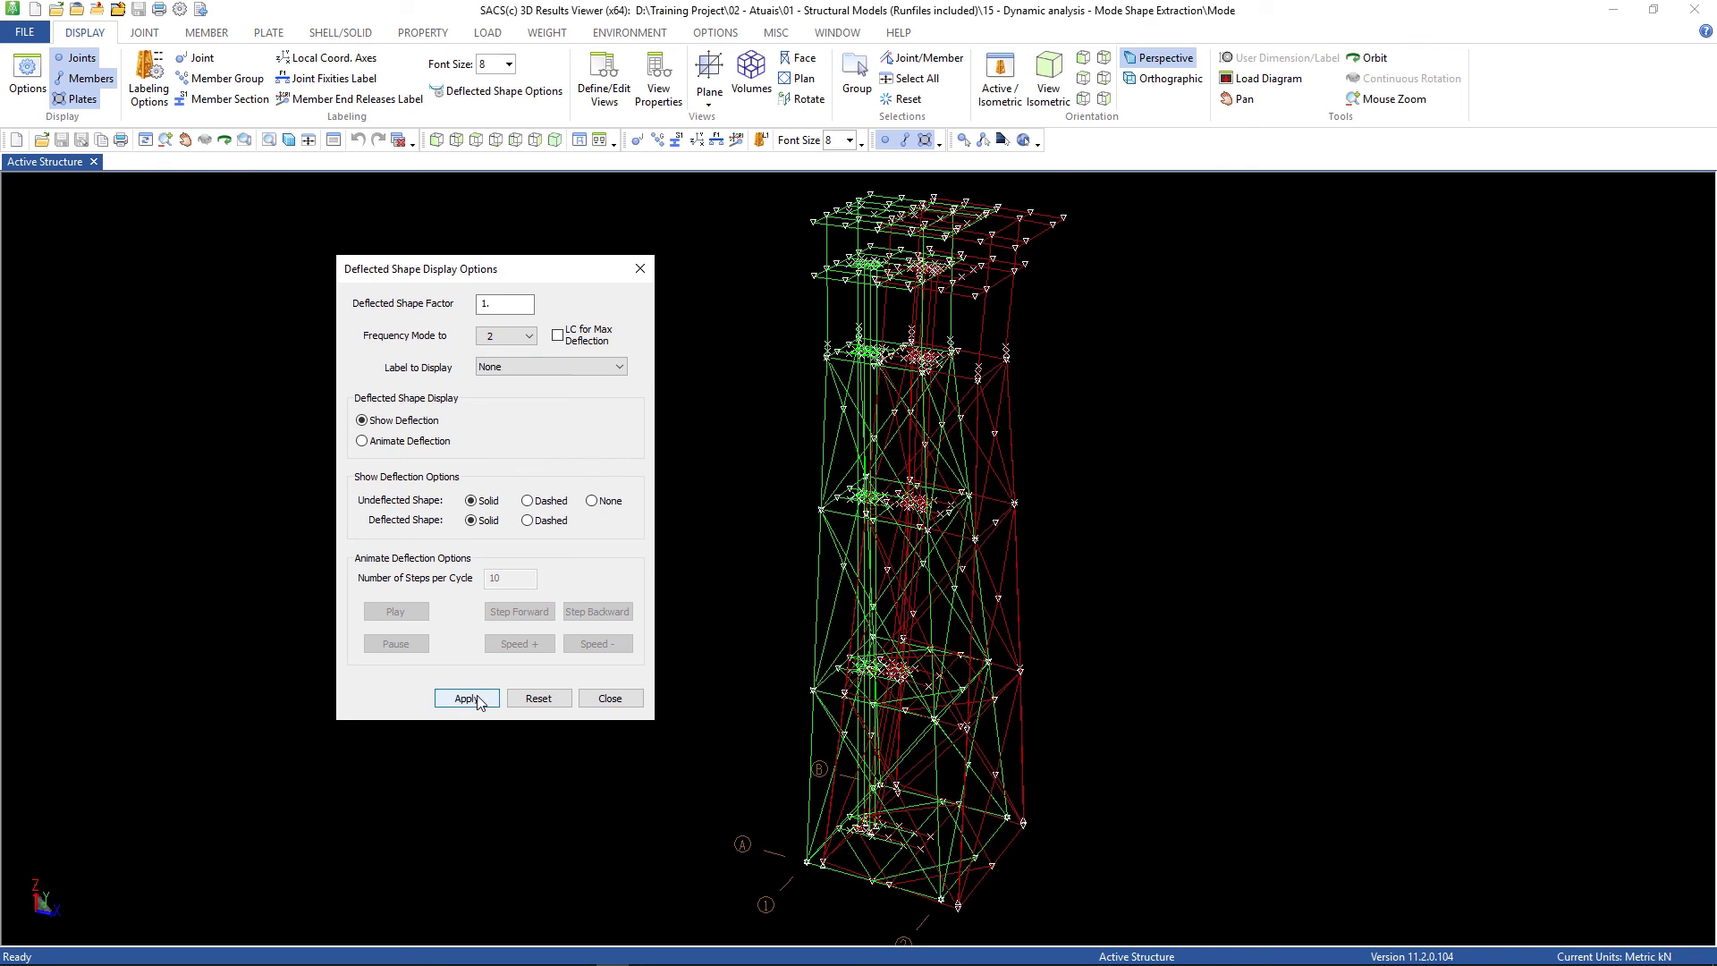
{"action": "left_click", "coordinate": [526, 336]}
{"action": "left_click", "coordinate": [505, 377]}
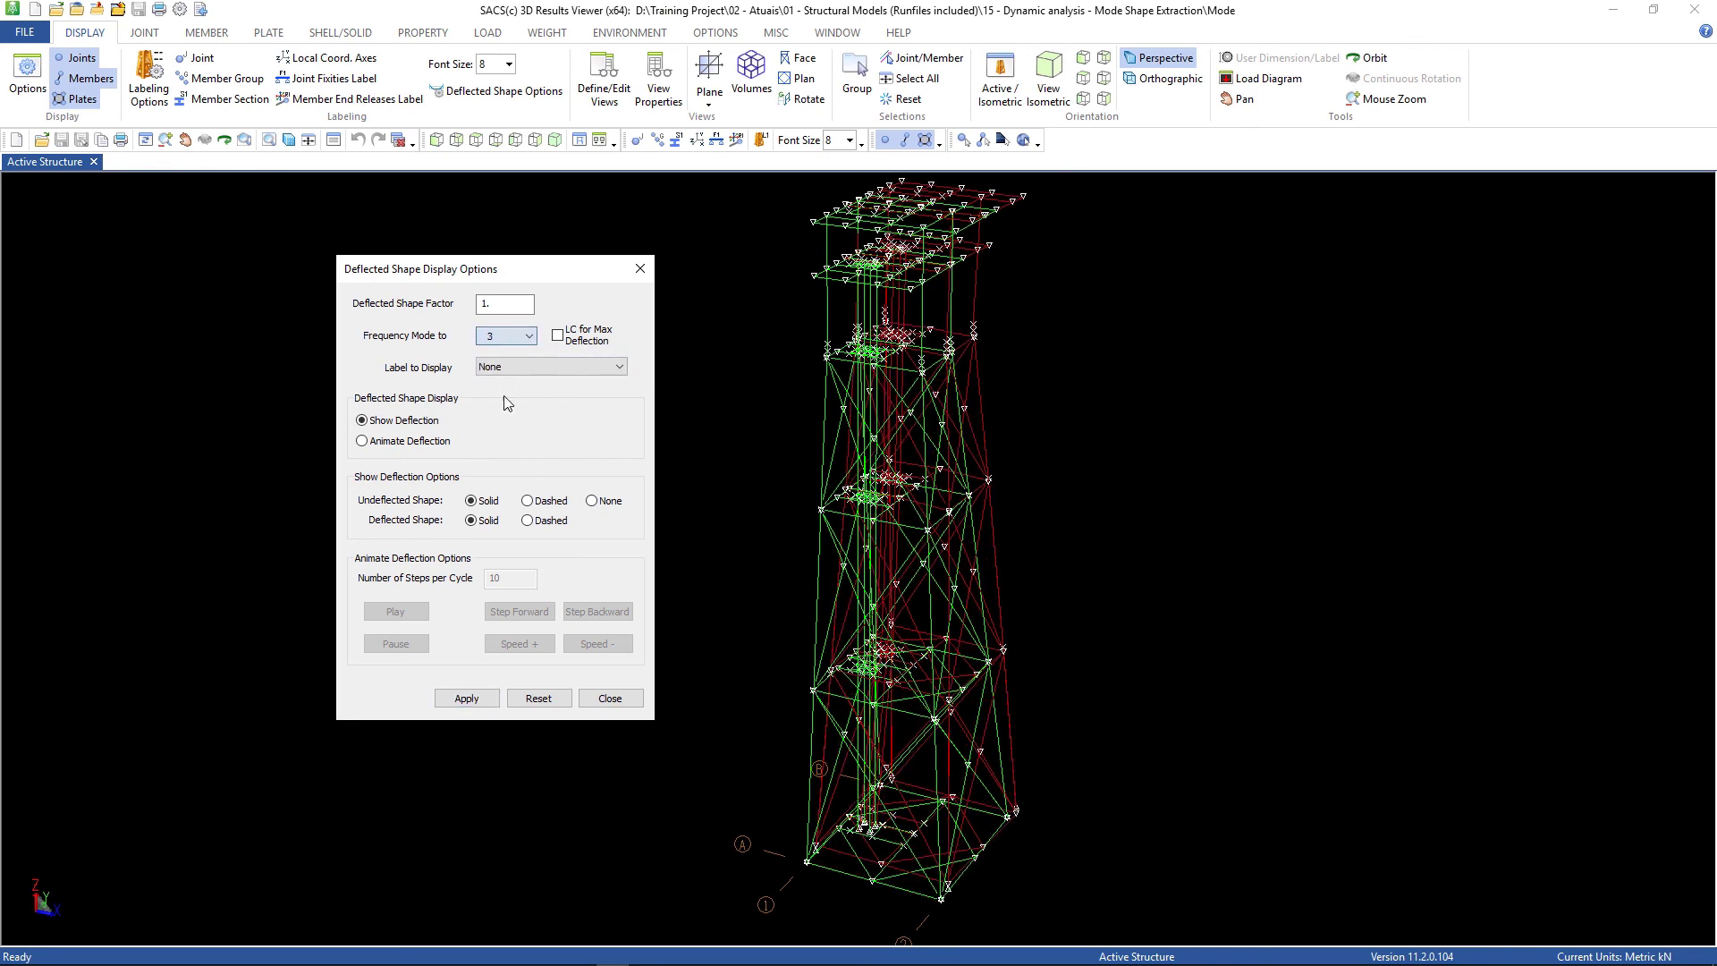
{"action": "left_click", "coordinate": [467, 700]}
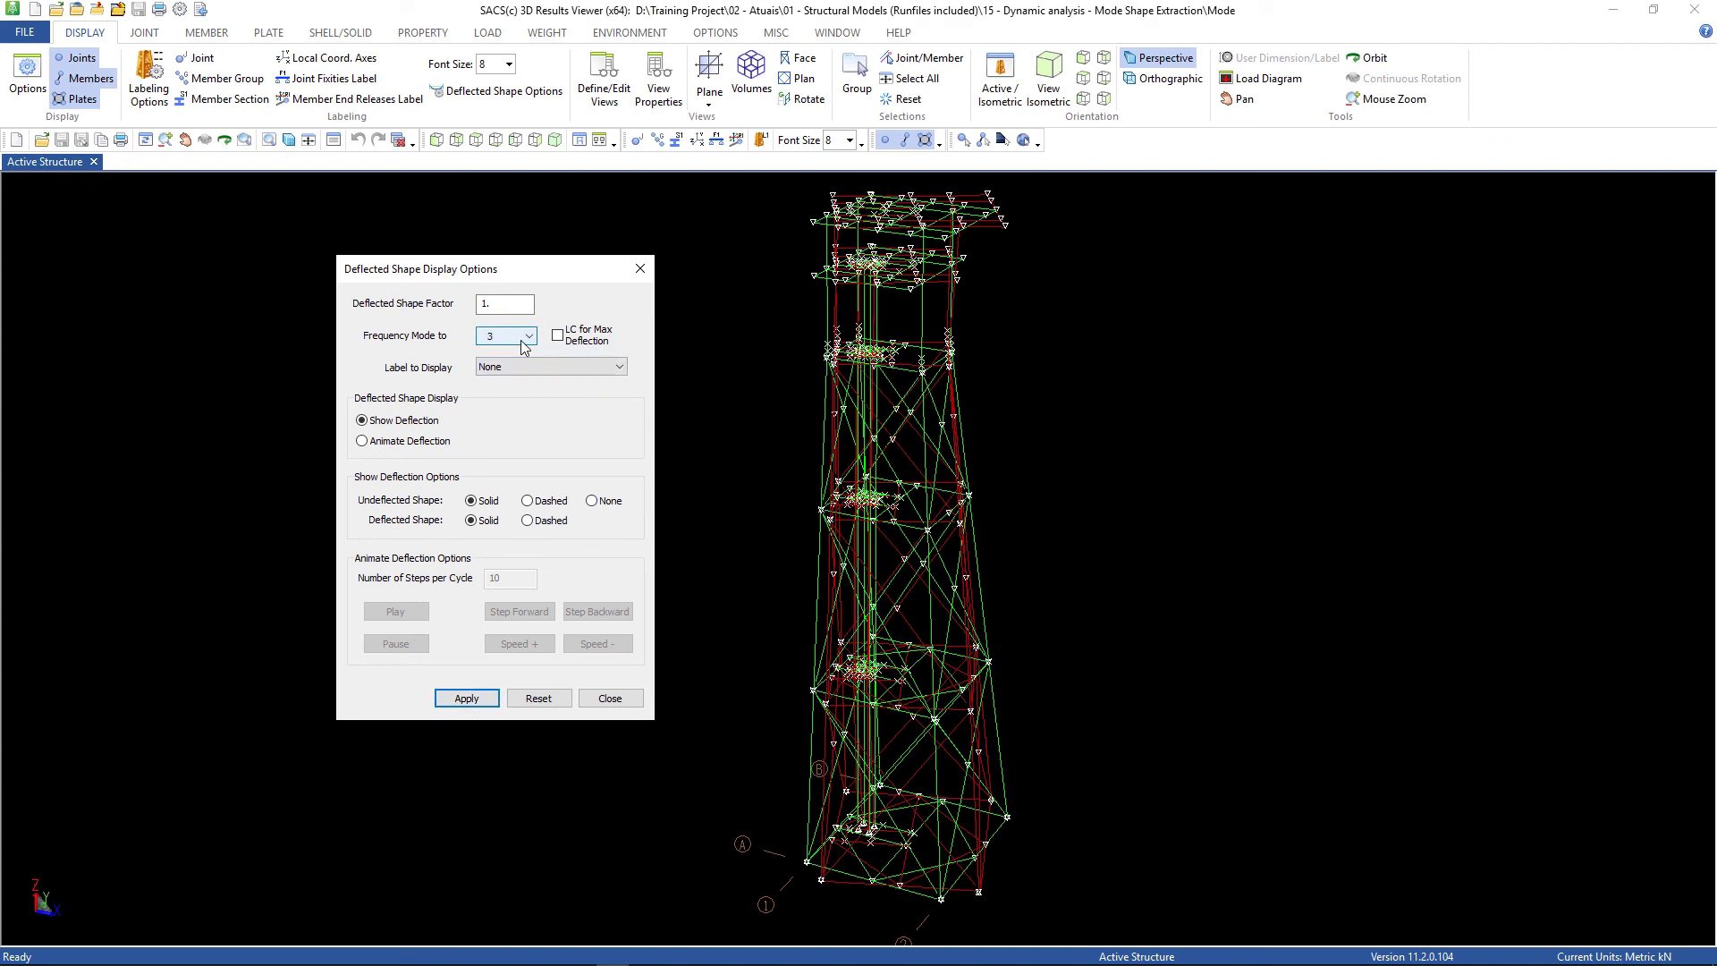
Step: Animate the mode 3 deflection, then reset and animate mode 1 before closing the options
{"action": "left_click", "coordinate": [384, 442]}
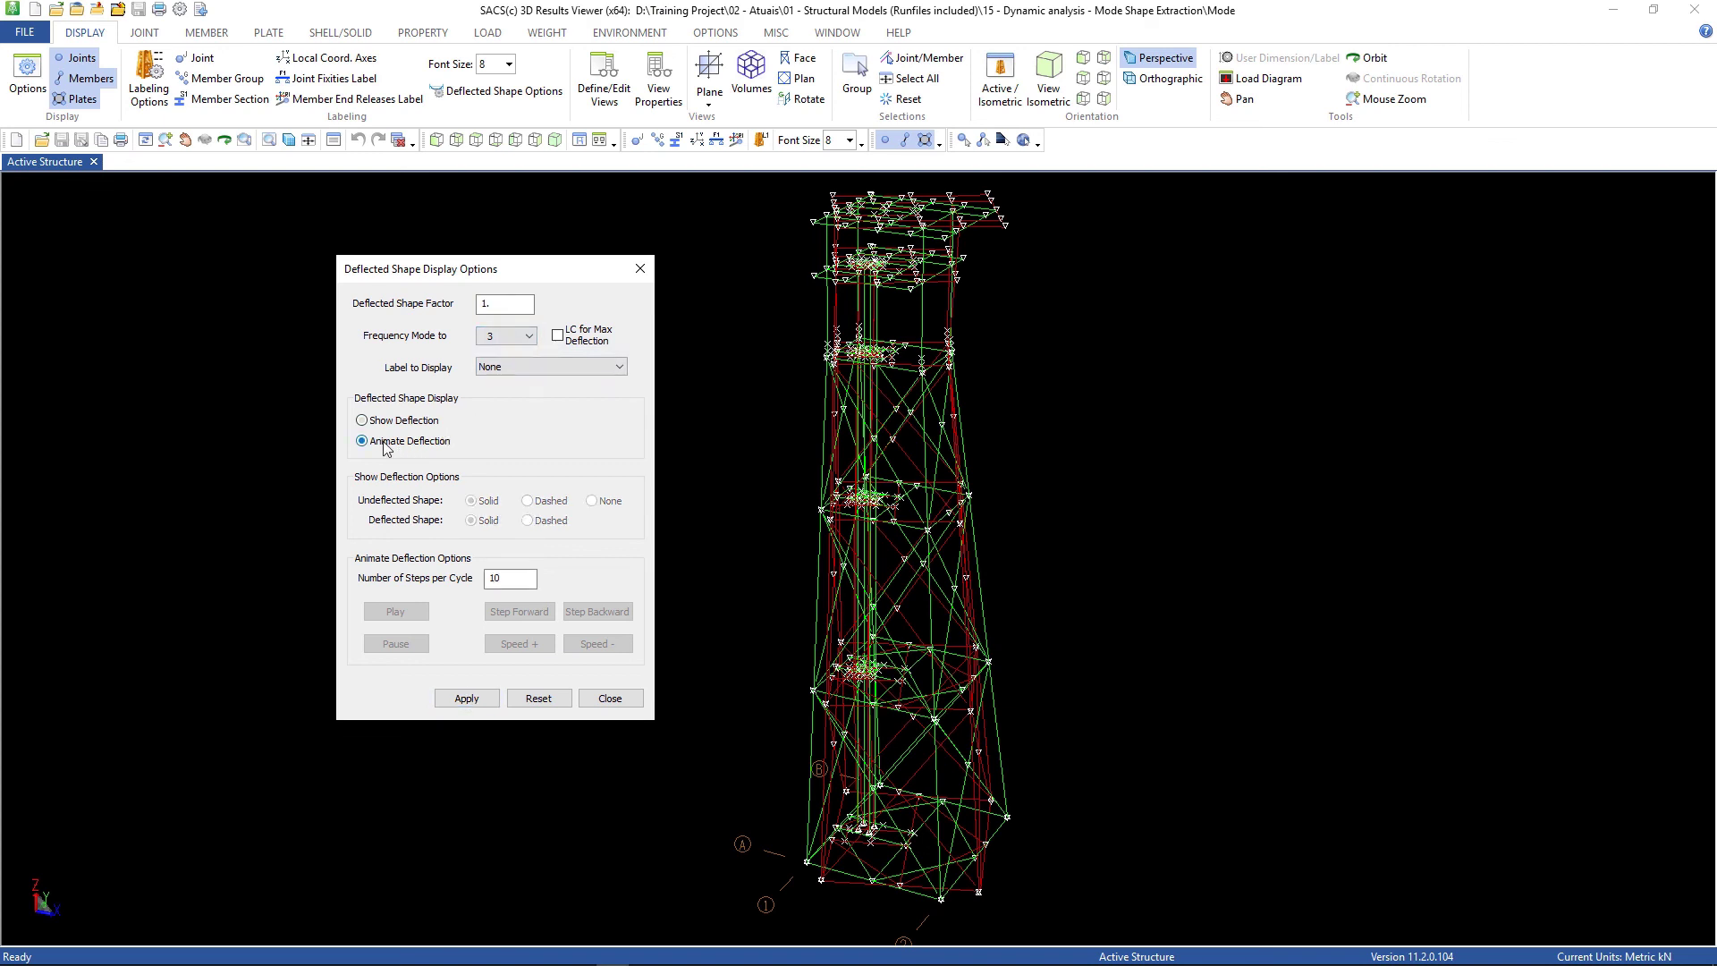
{"action": "left_click", "coordinate": [467, 698]}
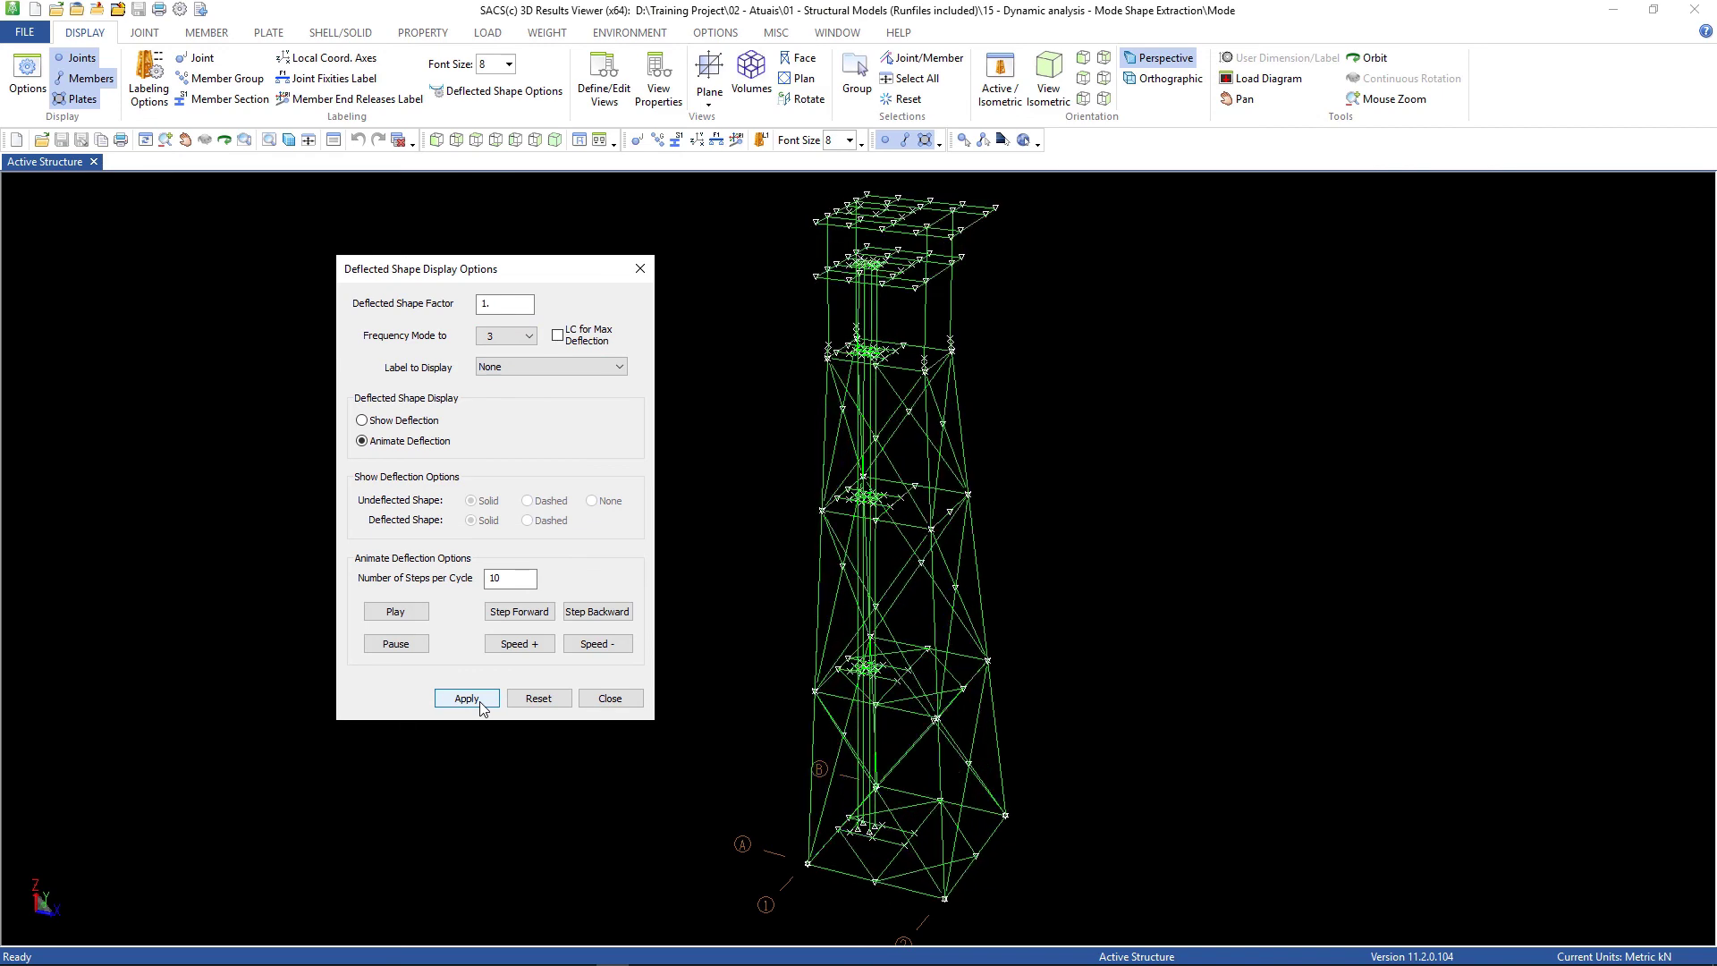
{"action": "left_click", "coordinate": [525, 696]}
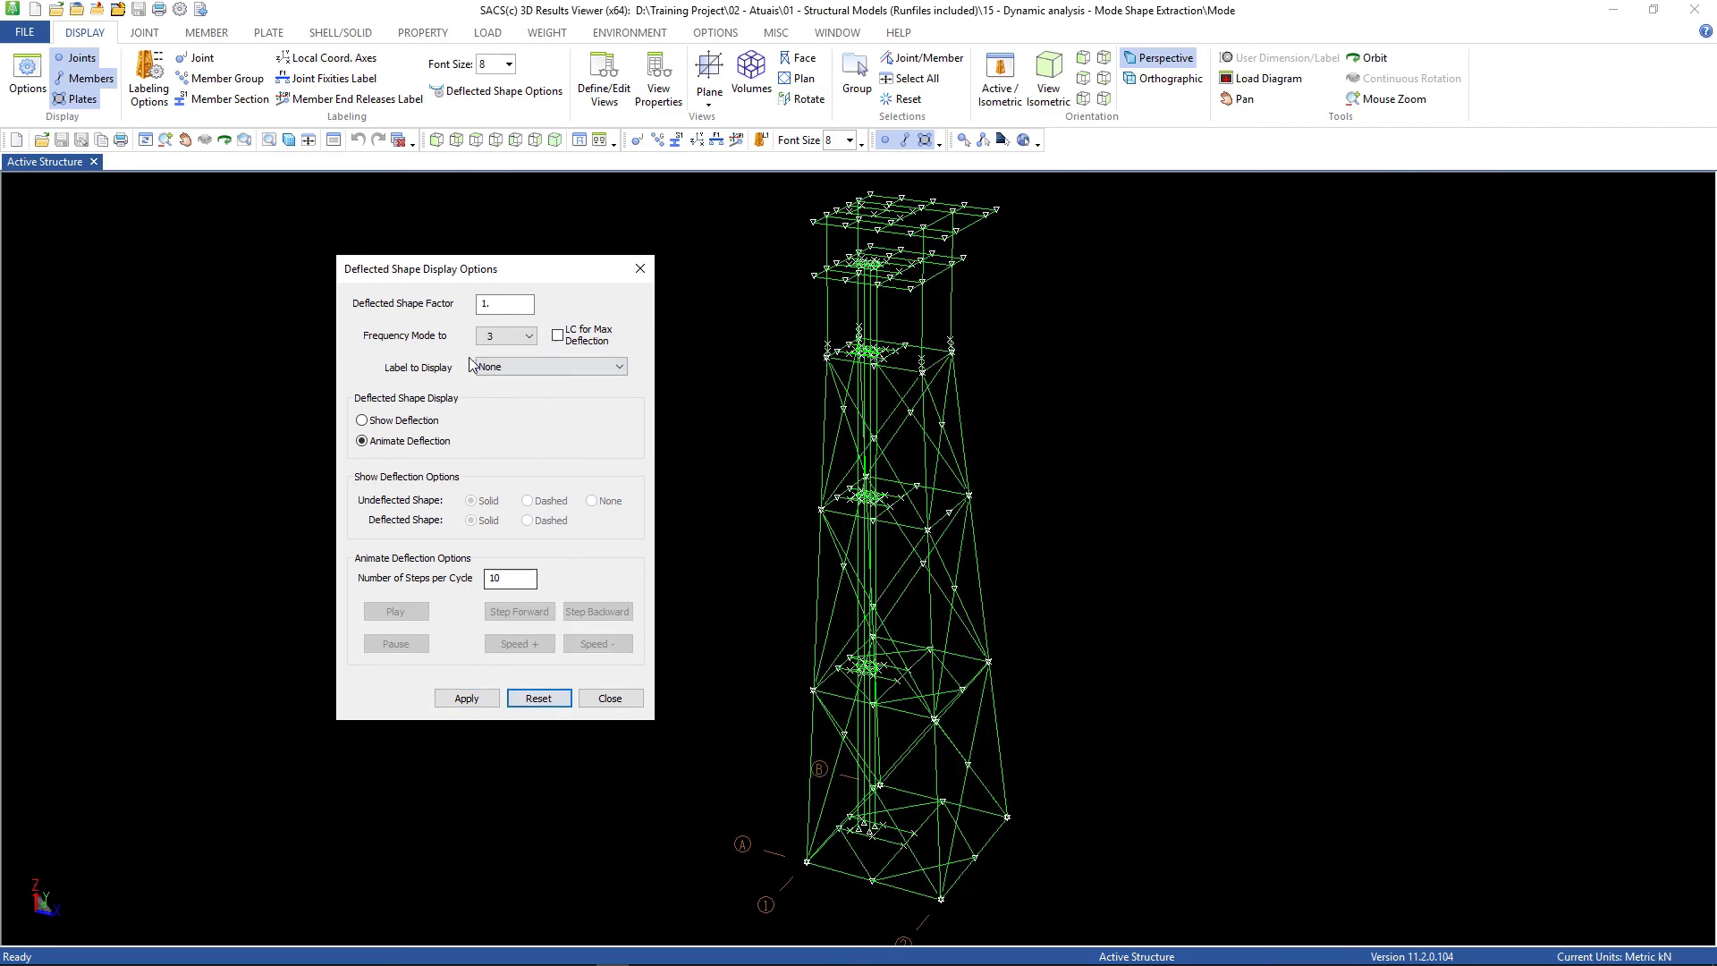
{"action": "left_click", "coordinate": [506, 336]}
{"action": "left_click", "coordinate": [501, 352]}
{"action": "left_click", "coordinate": [474, 698]}
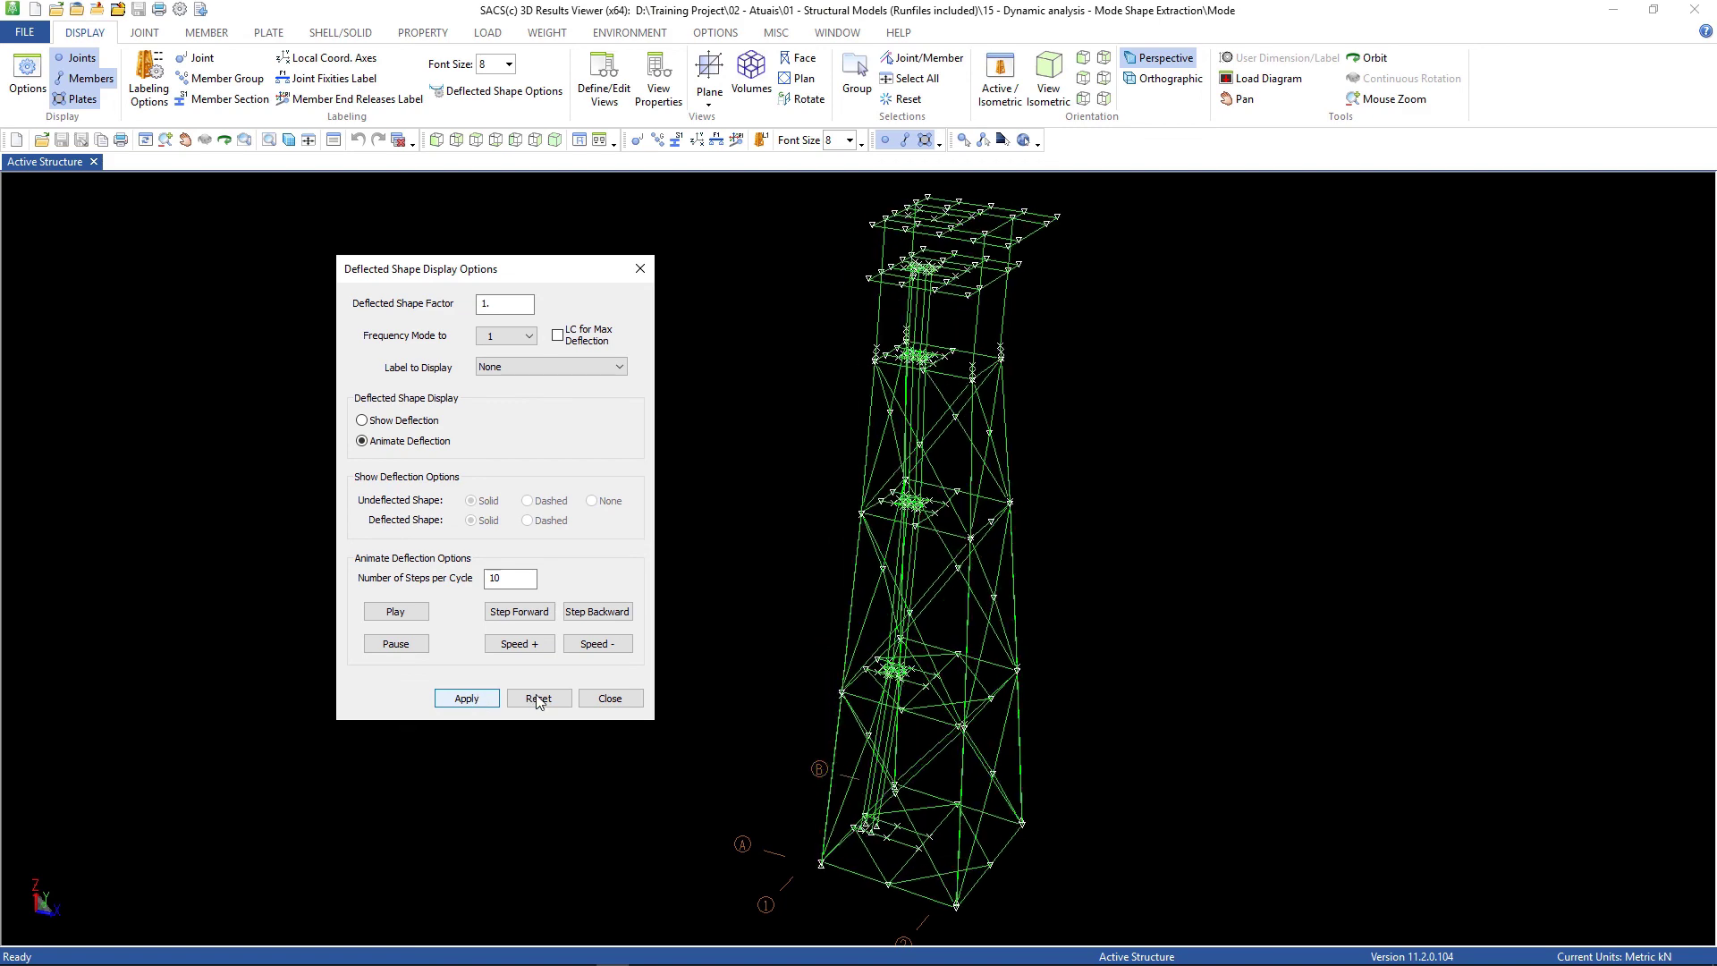
{"action": "left_click", "coordinate": [603, 702]}
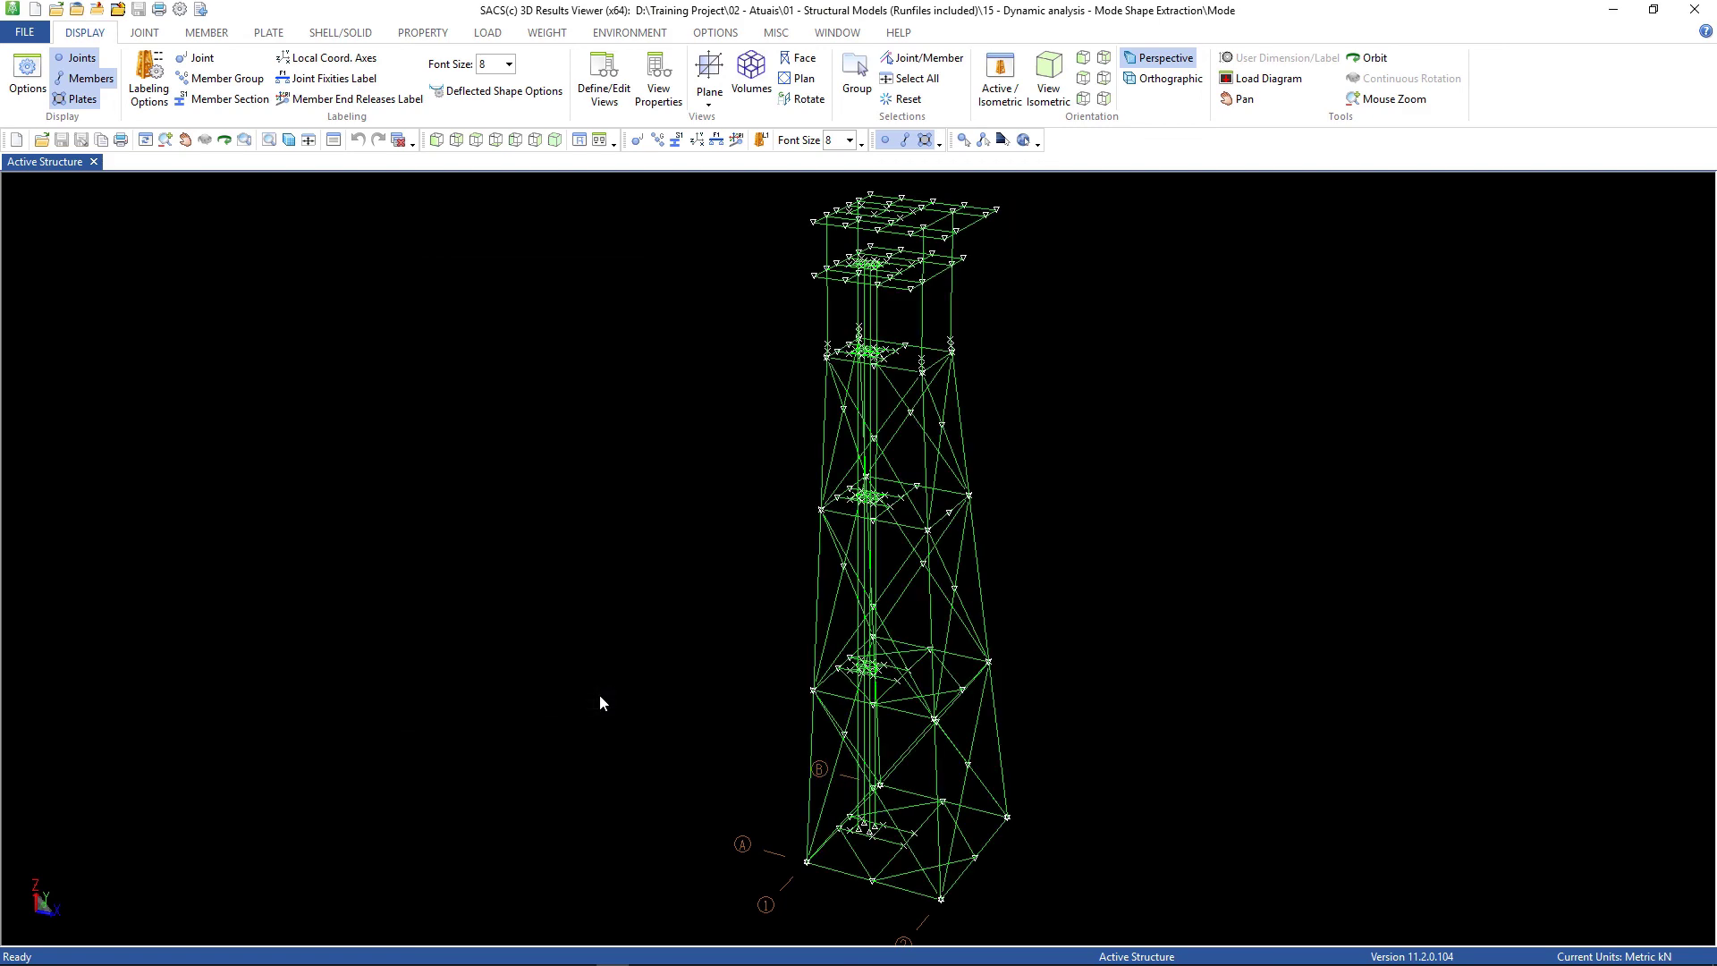